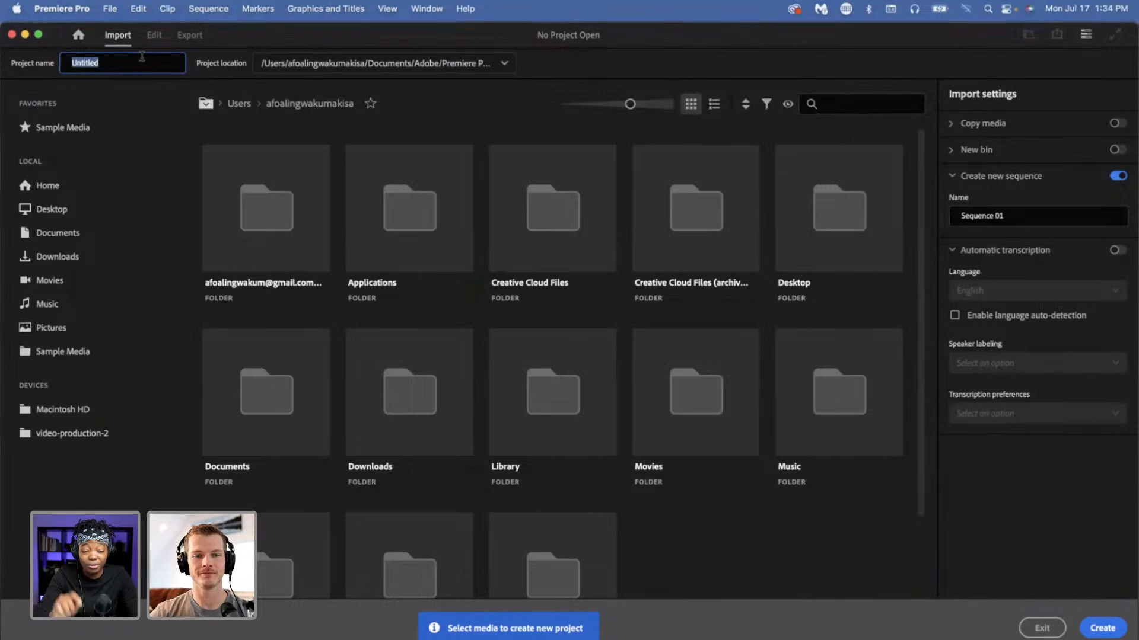
- Name the new project "Adobe Live JULY 17"
left_click(144, 63)
double_click(145, 64)
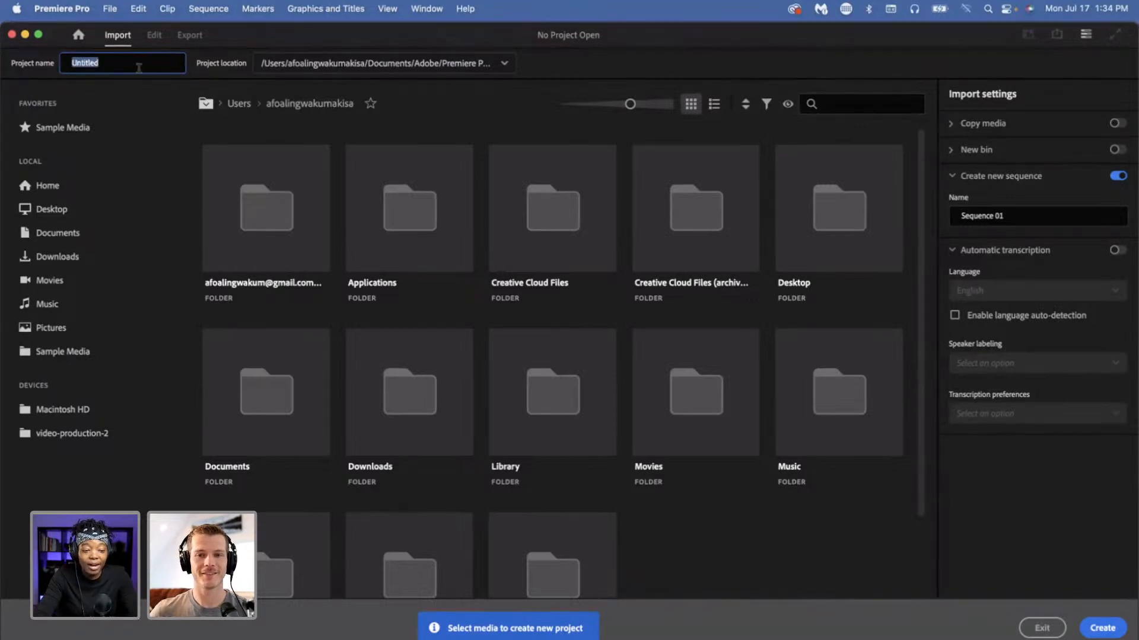
type("Adob")
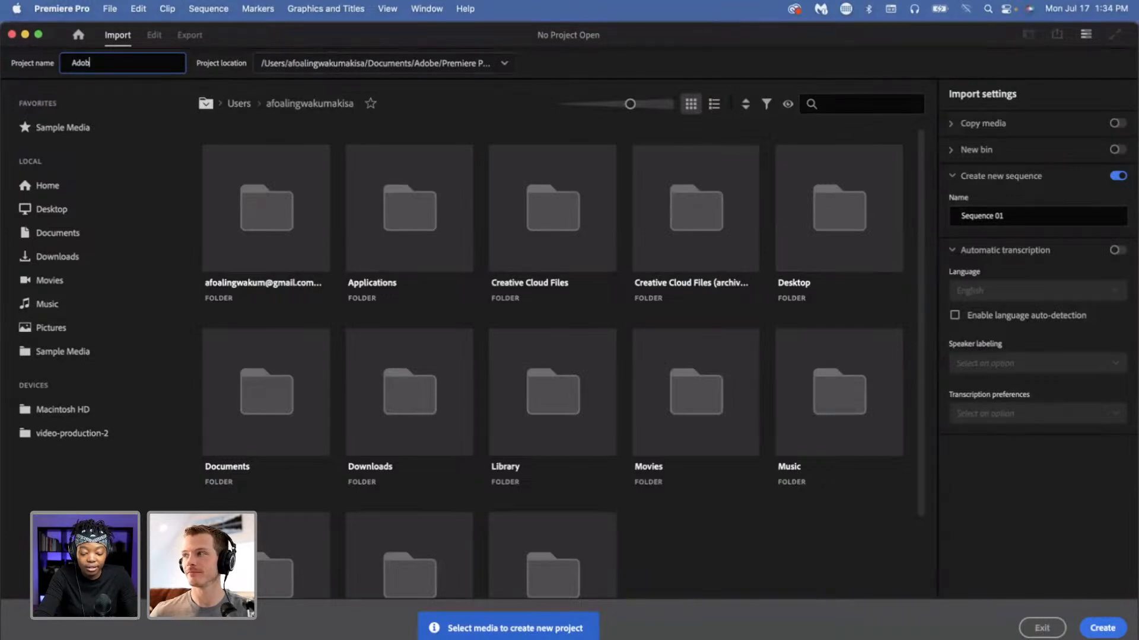
type("e IVE jULY 17")
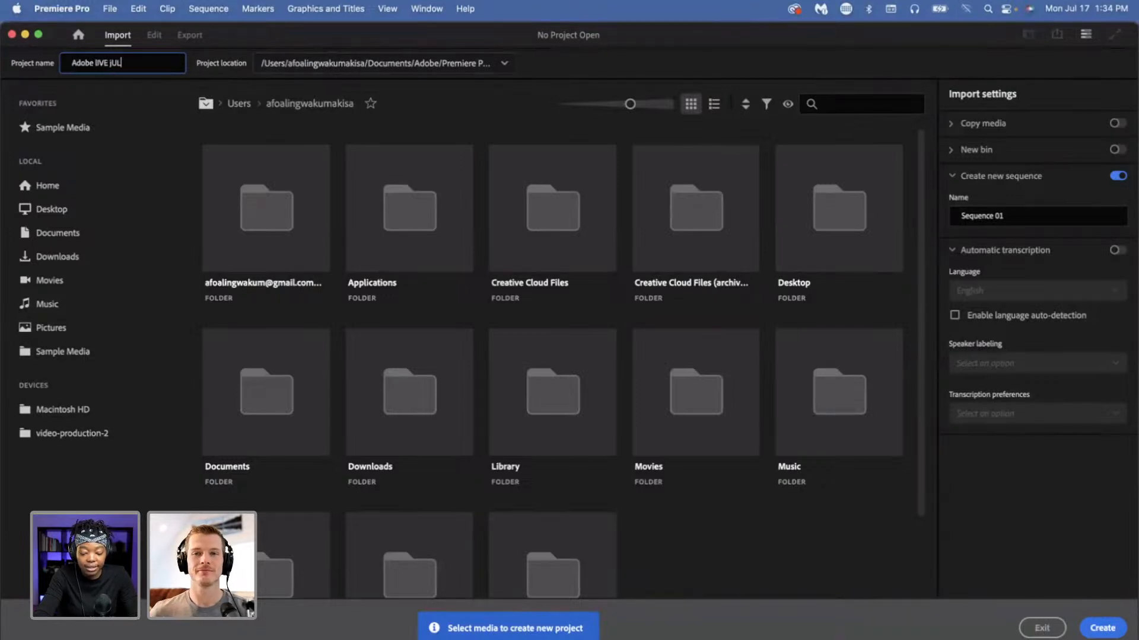
key("super+a")
left_click(107, 63)
key("BackSpace")
key("BackSpace")
key("BackSpace")
type("IU")
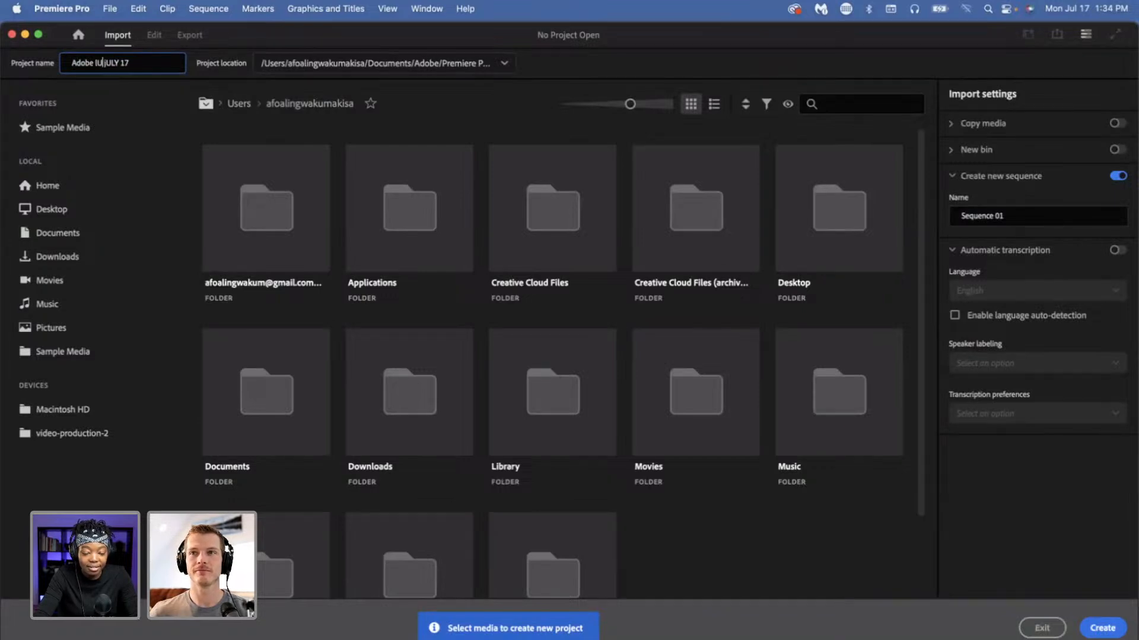
key("BackSpace")
key("BackSpace")
type("Live")
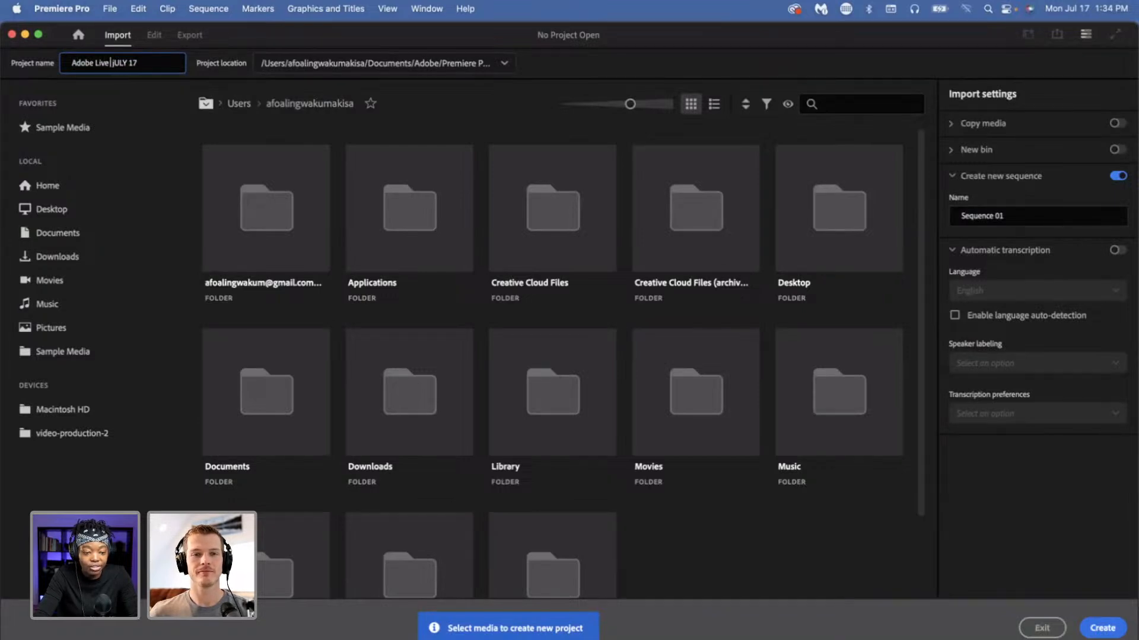
left_click(116, 64)
key("BackSpace")
type("J")
key("BackSpace")
type("J")
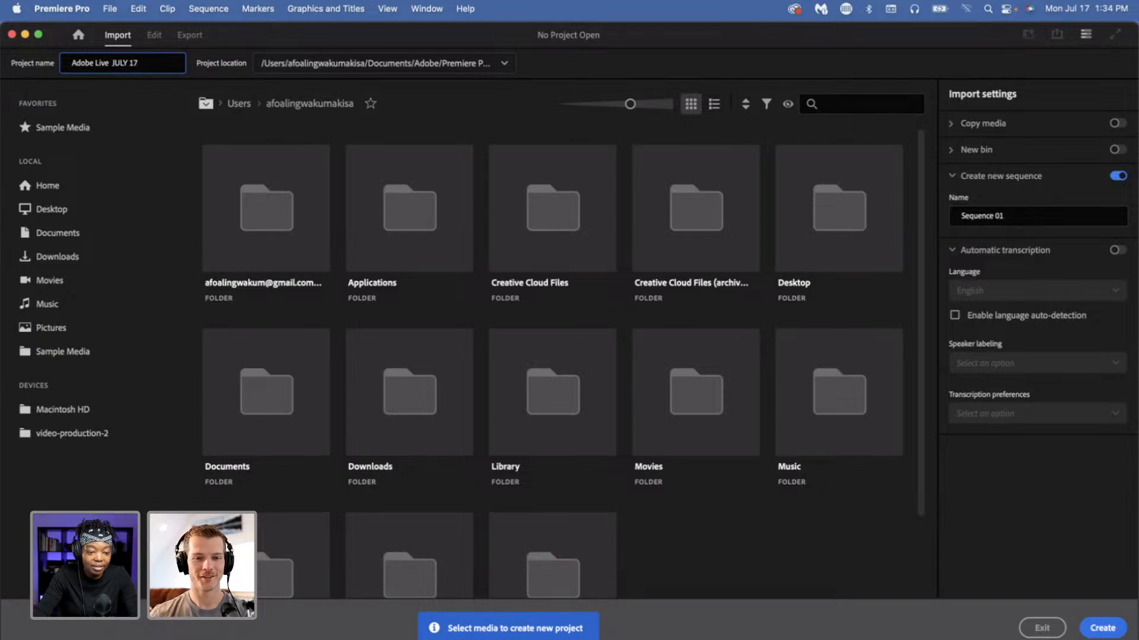
- Set the project location to the Project folder inside the Adobe Live folder on the Desktop
left_click(332, 63)
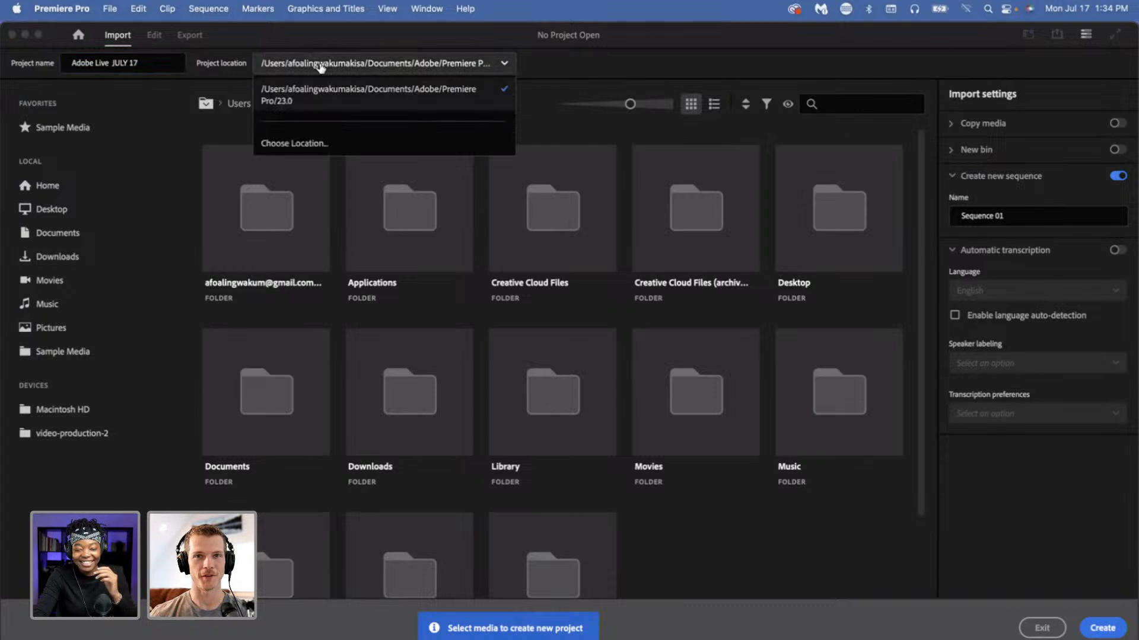
left_click(331, 149)
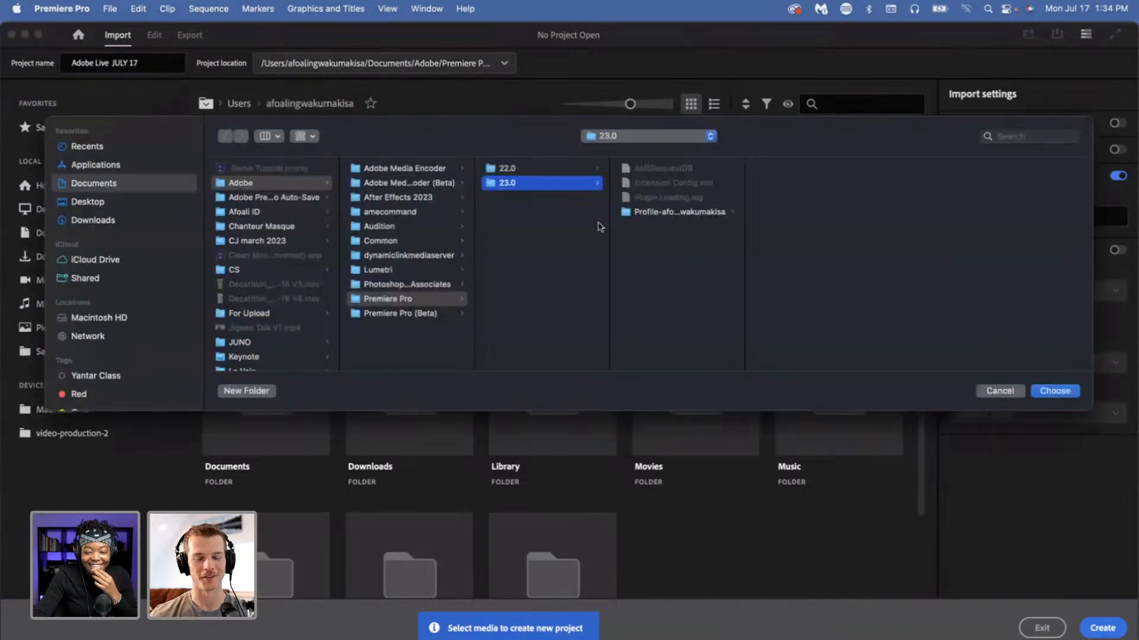
left_click(195, 204)
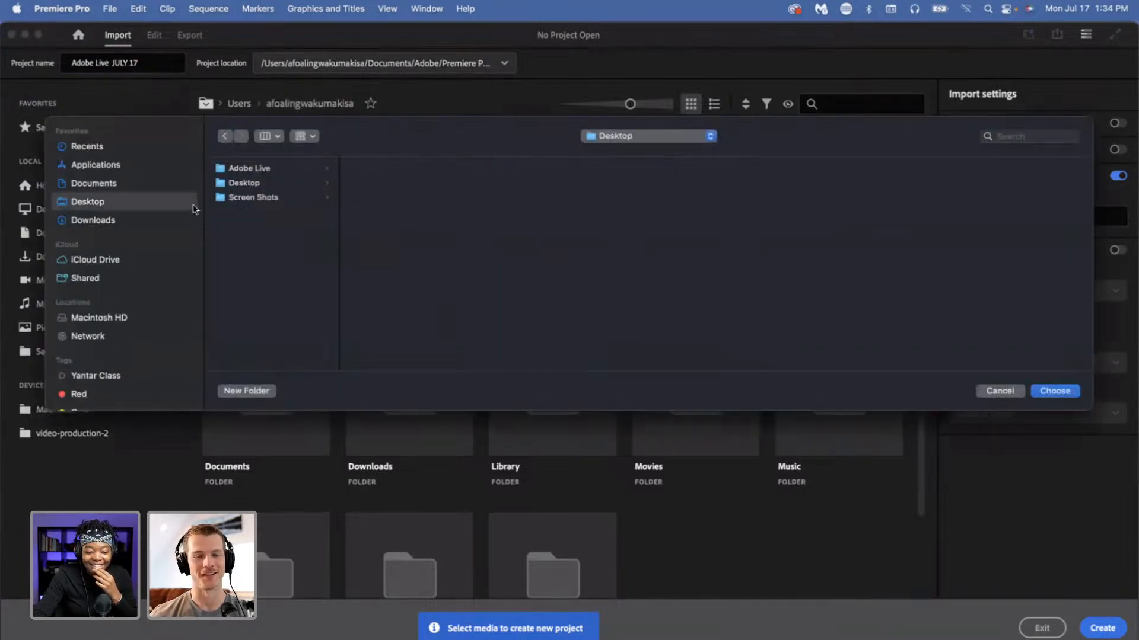
left_click(255, 172)
left_click(391, 200)
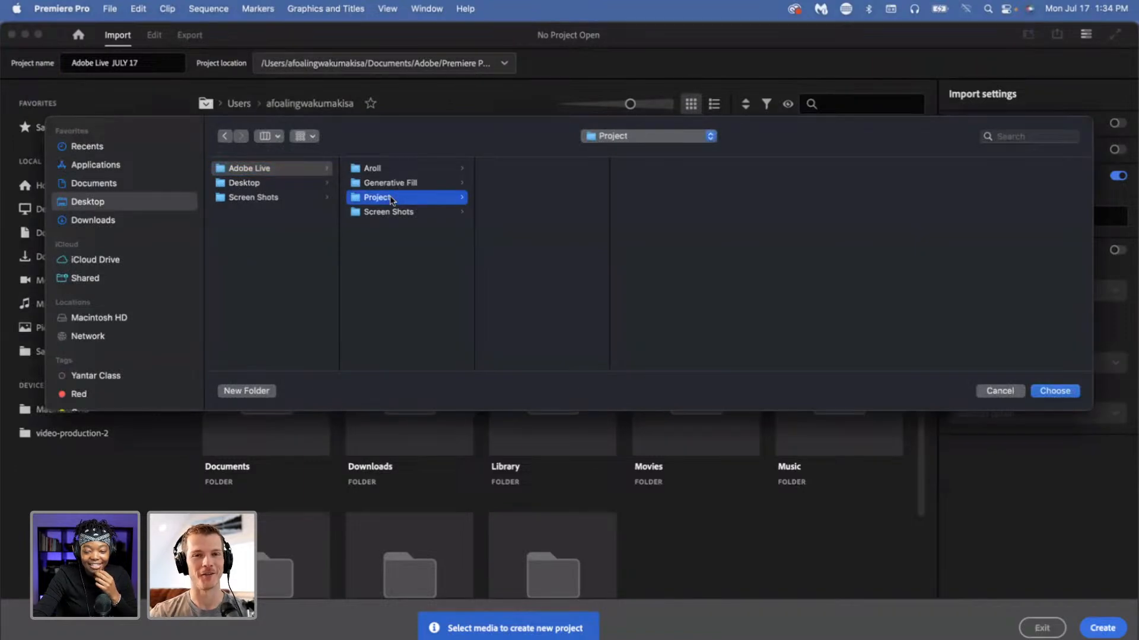
left_click_drag(781, 138, 785, 220)
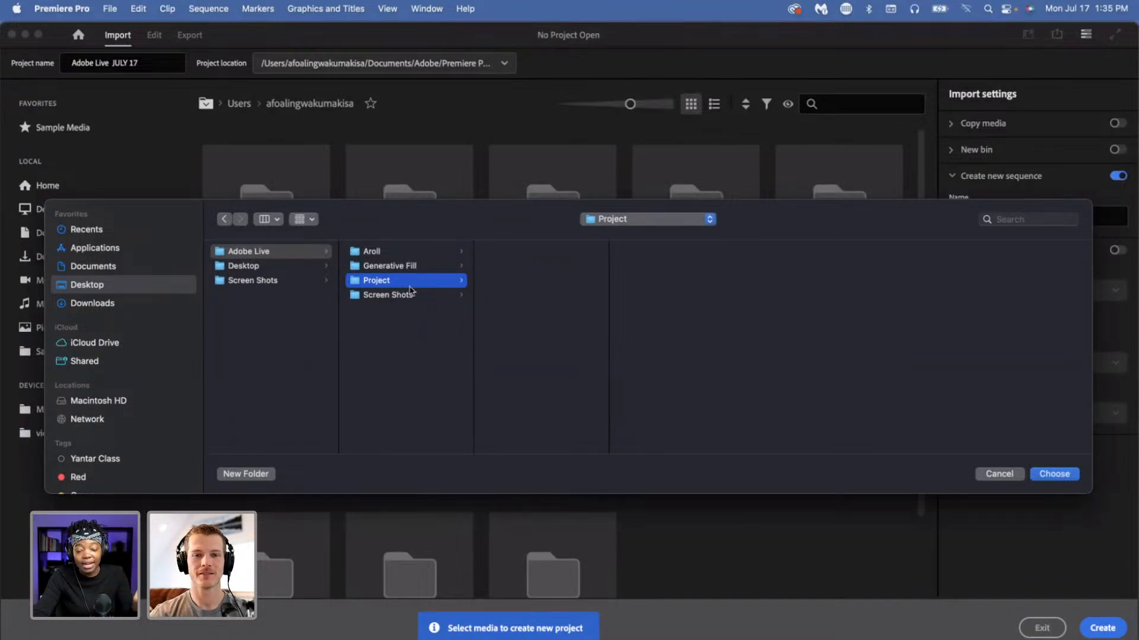
left_click(1055, 474)
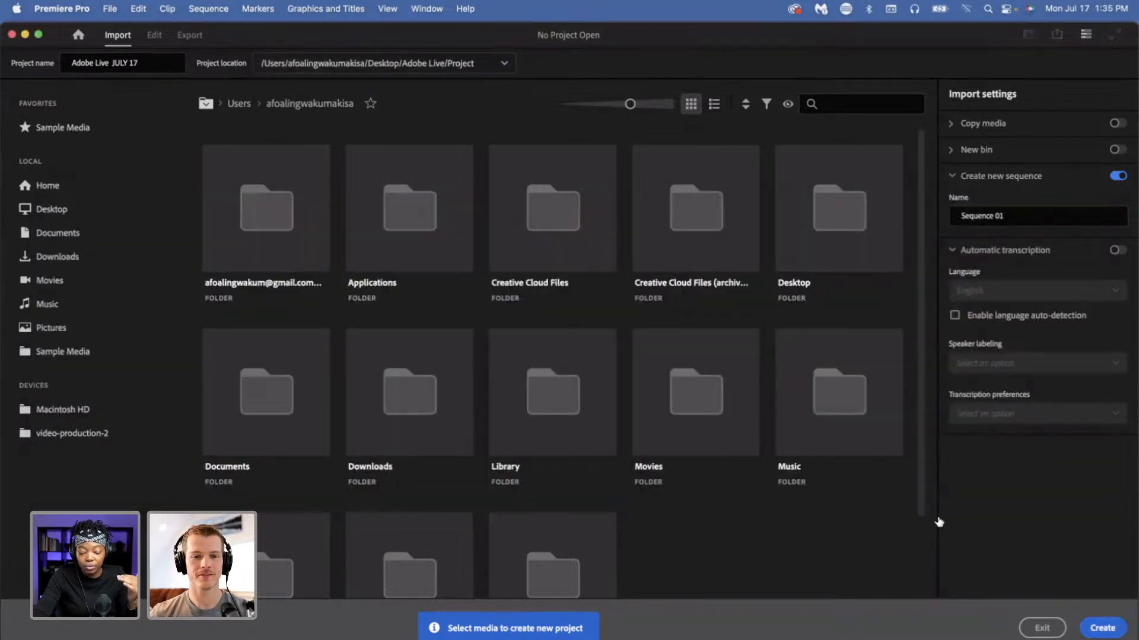
- Create the project without selecting media, and widen the Program monitor by narrowing the Essential Graphics area
left_click(1102, 628)
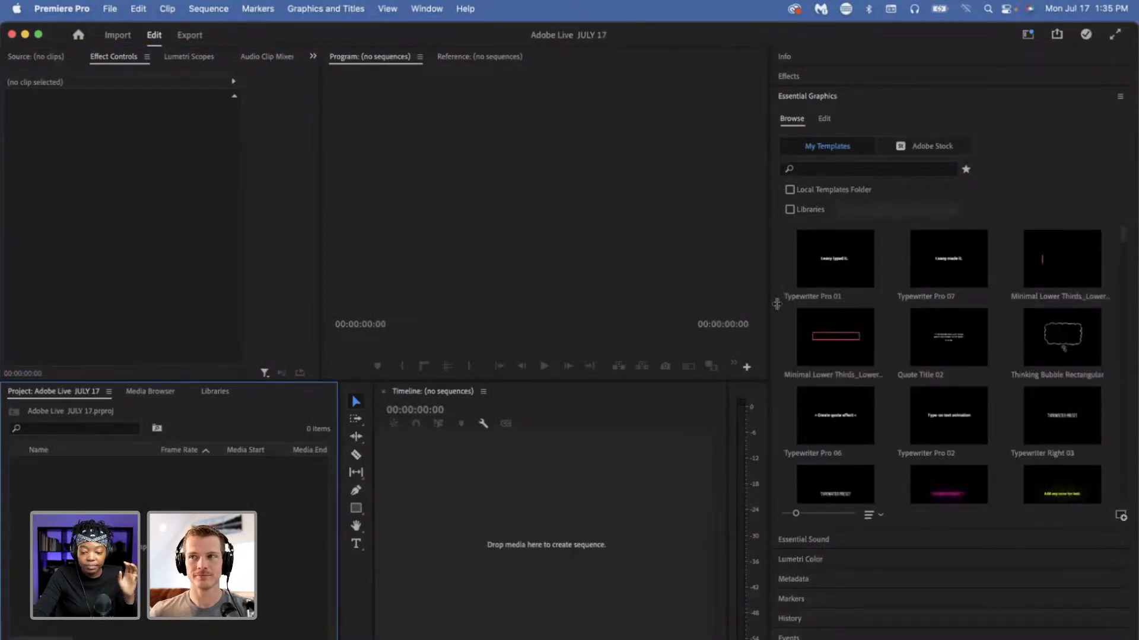
left_click_drag(769, 299, 884, 329)
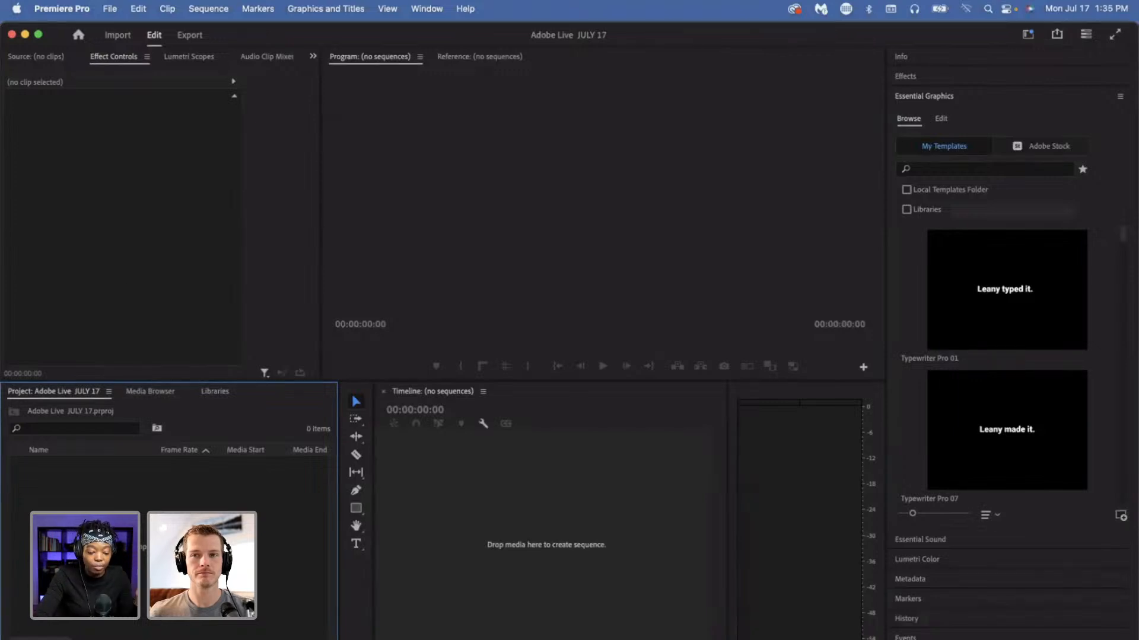
- Using Finder, import Clip #1.mov through Clip #7.mov from the Desktop's Adobe Live/Aroll folder into the Premiere Pro project
key("super+alt+space")
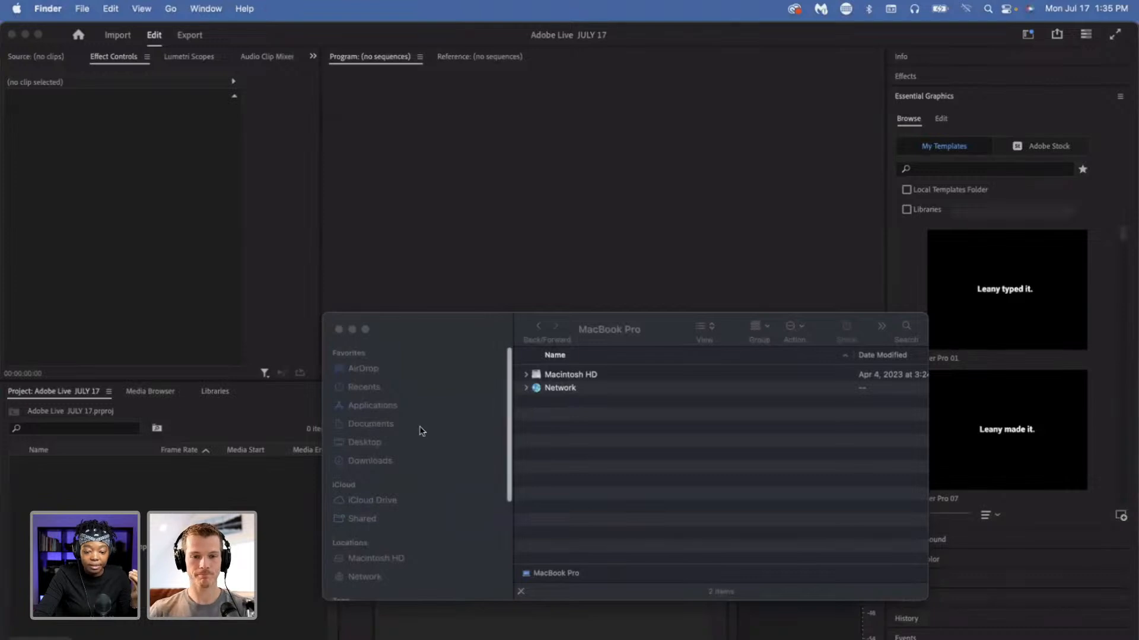
left_click(372, 442)
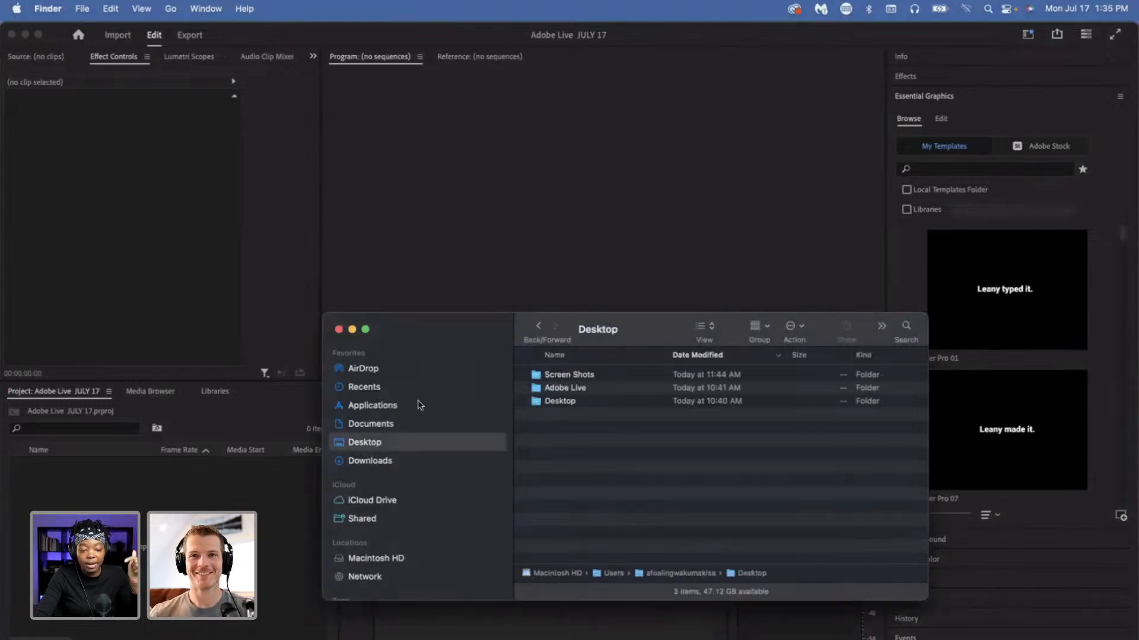
left_click(388, 424)
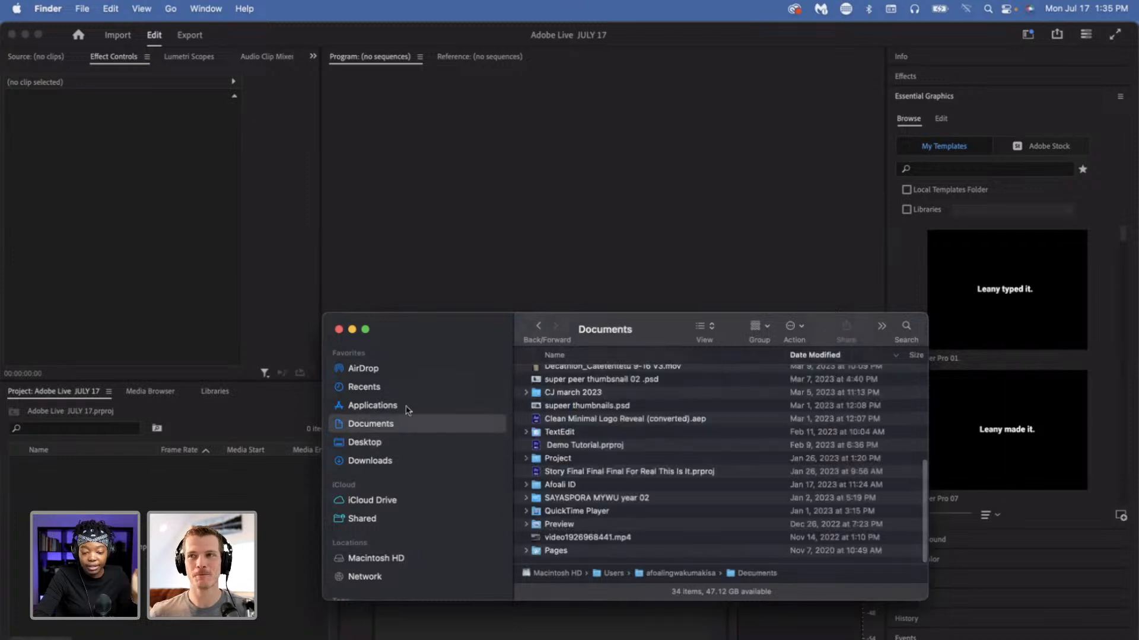
left_click(387, 442)
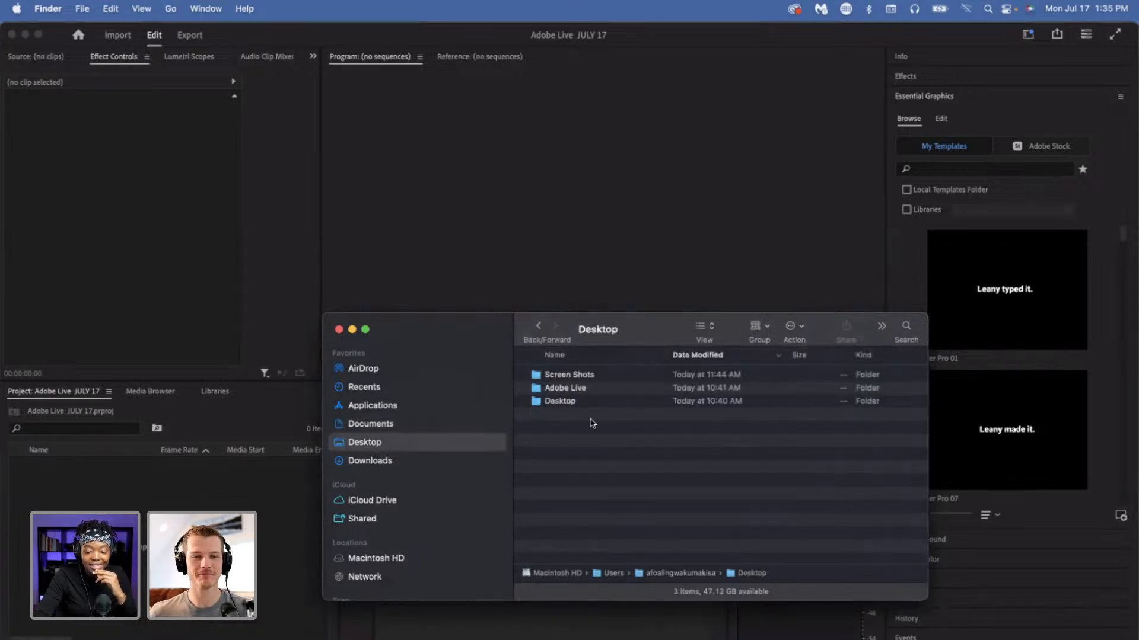
double_click(583, 389)
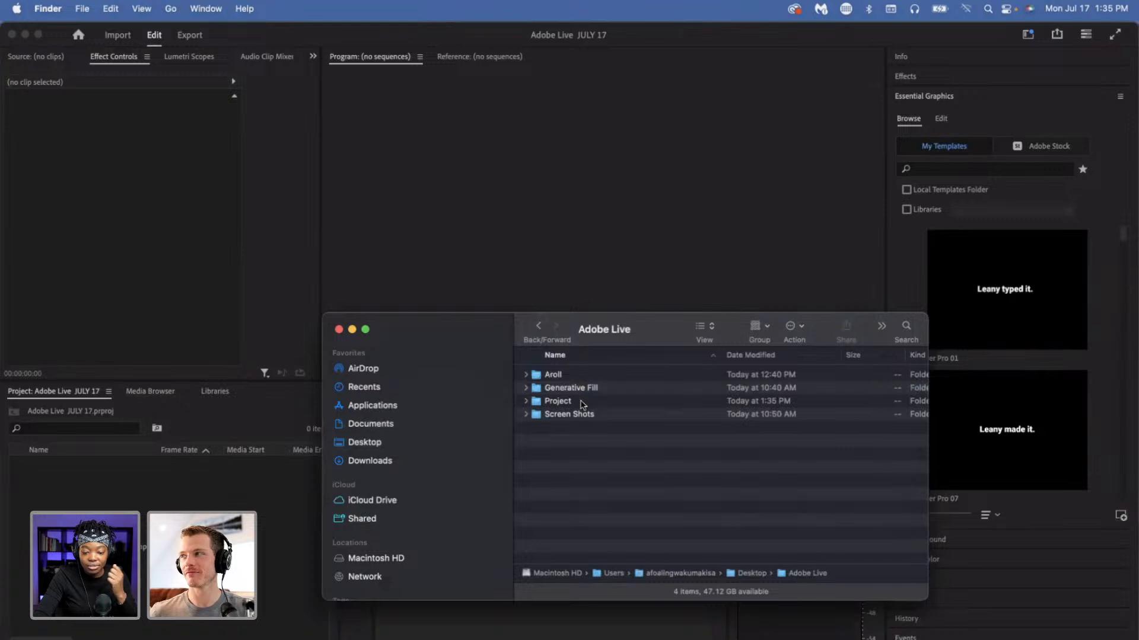
double_click(573, 376)
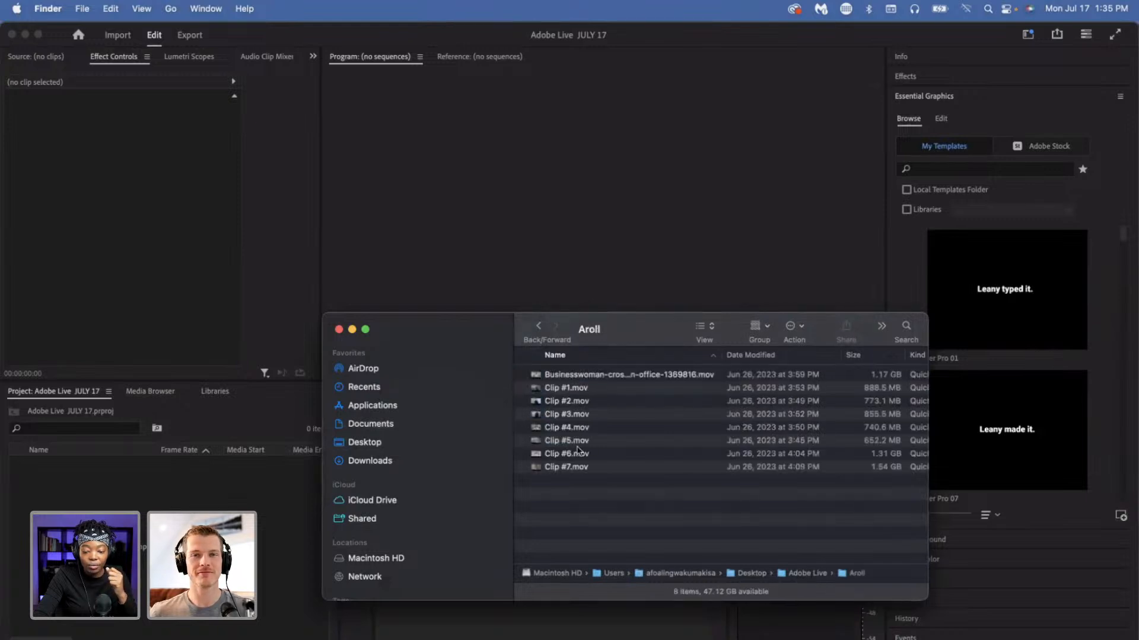
left_click(578, 391)
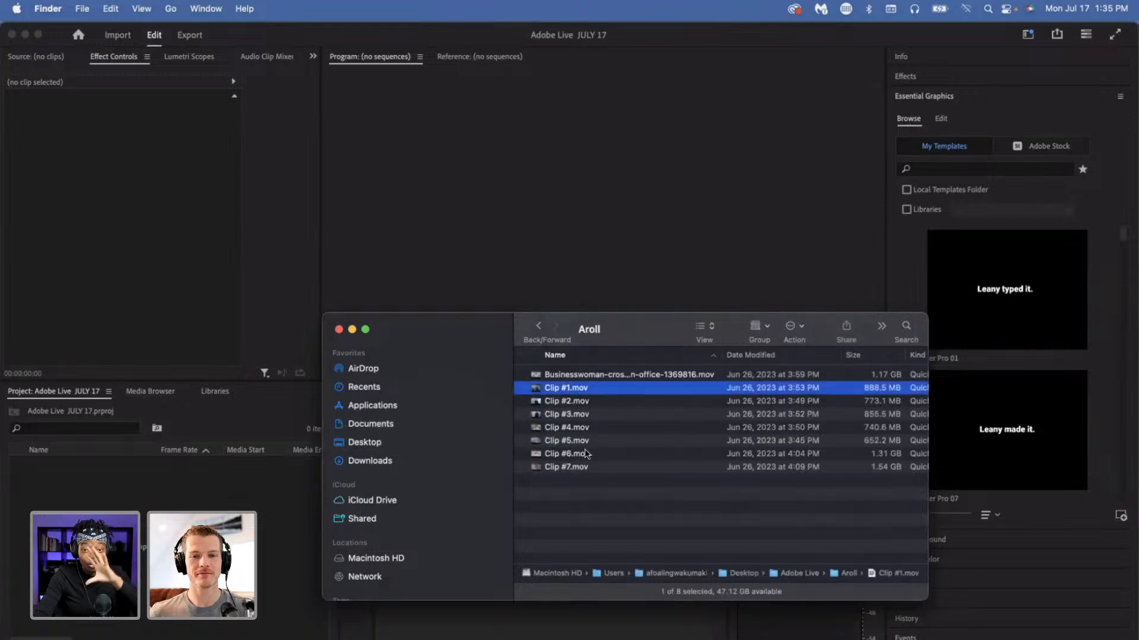
left_click(578, 468, "shift")
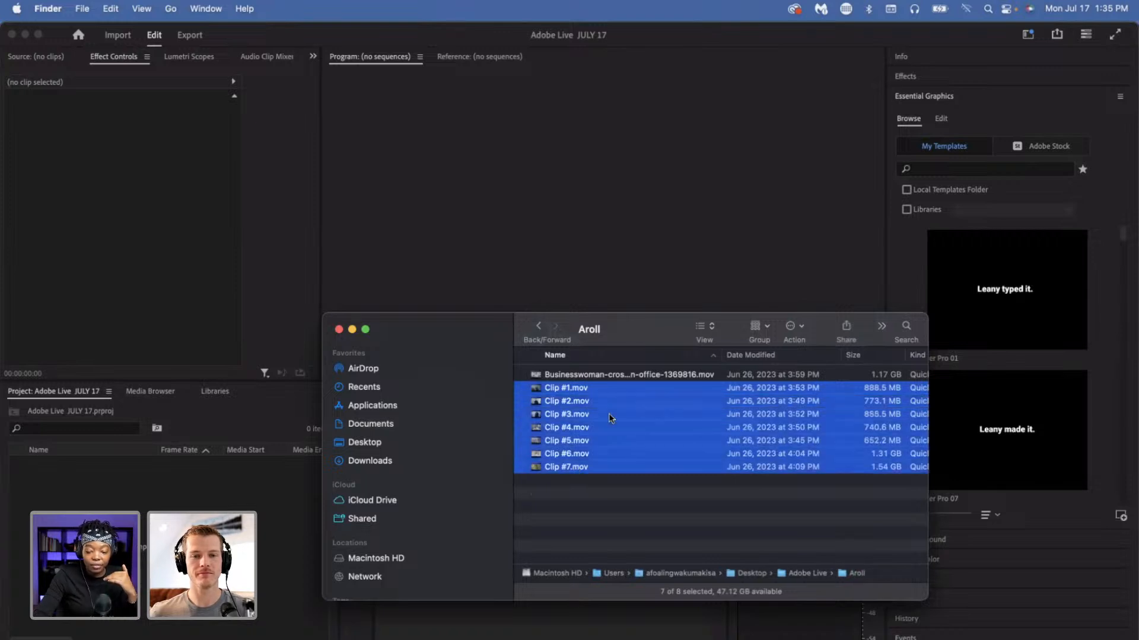
left_click_drag(546, 451, 95, 475)
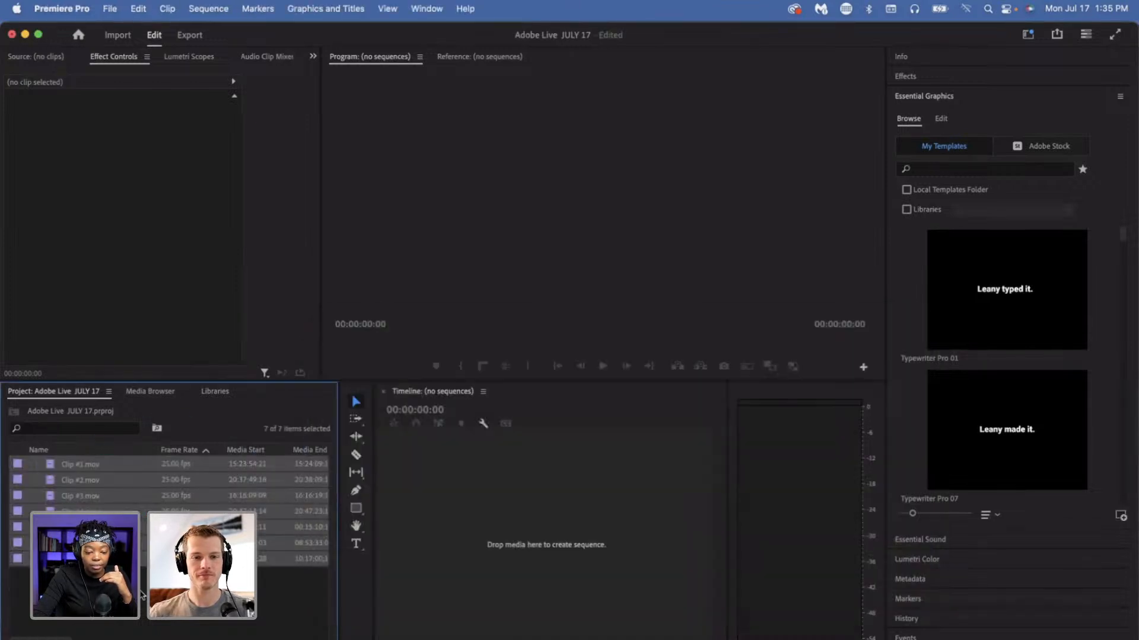
left_click(103, 468)
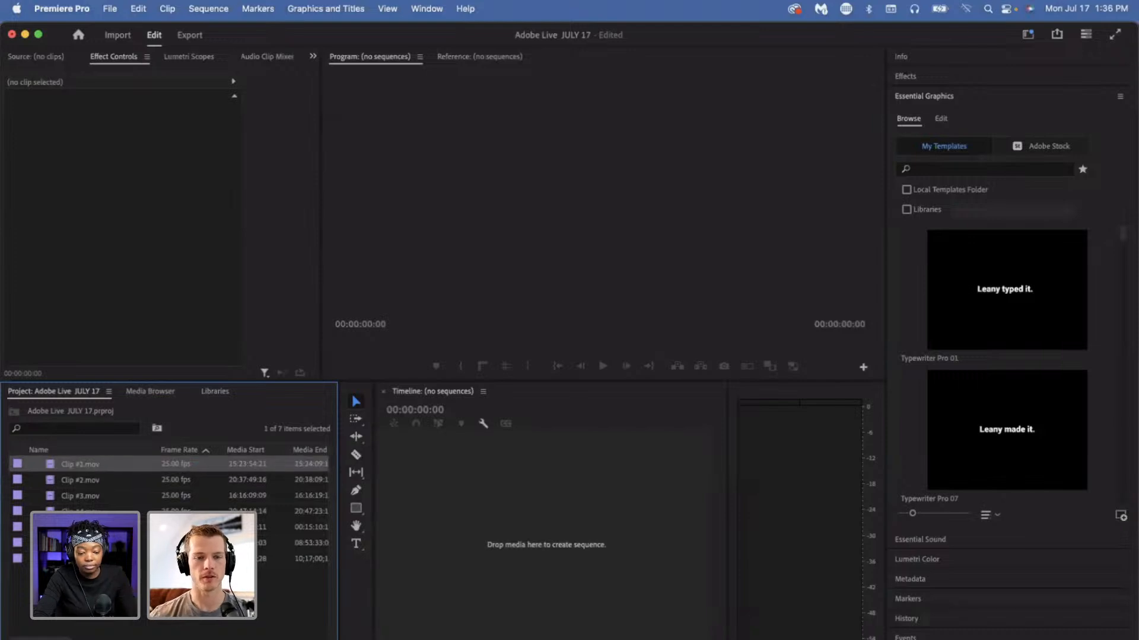
left_click(297, 559)
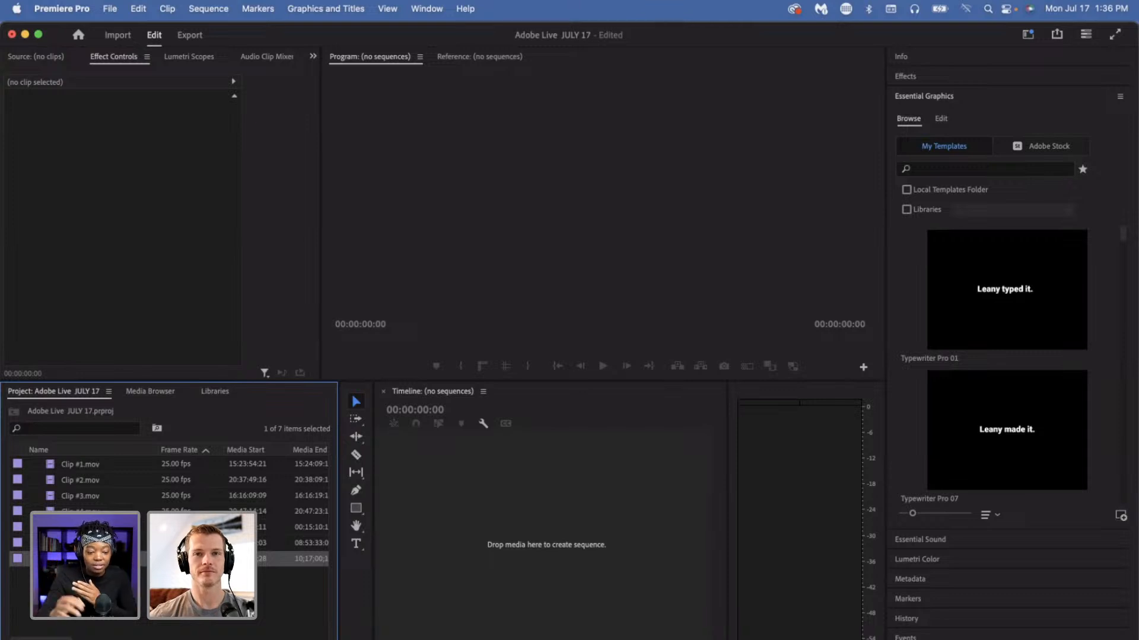
left_click(231, 577)
left_click(81, 465)
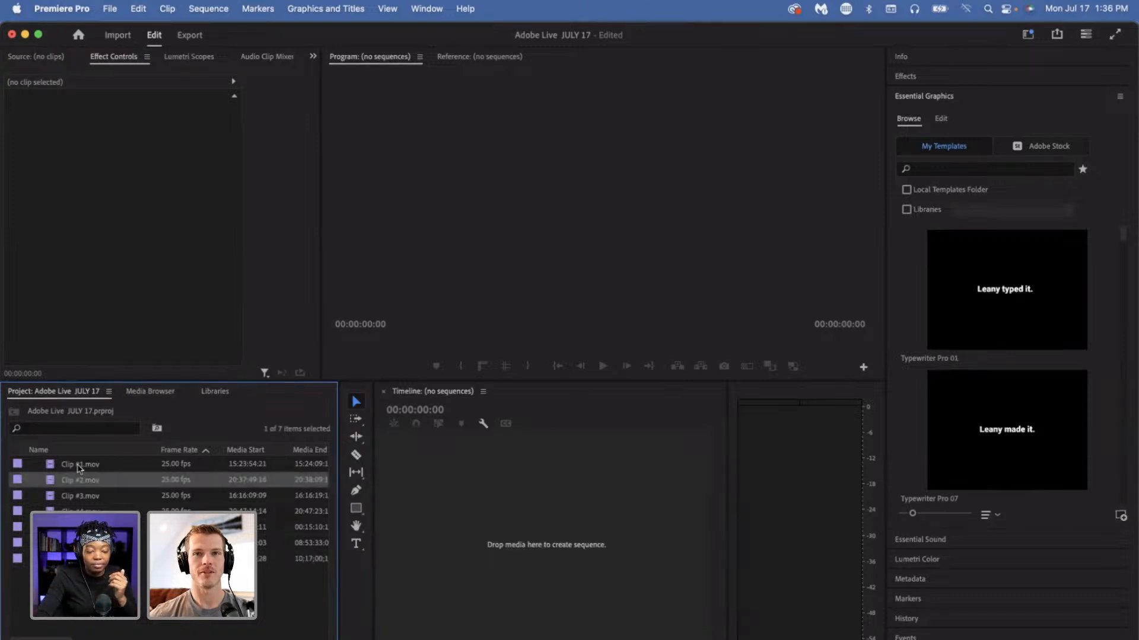
key("super+a")
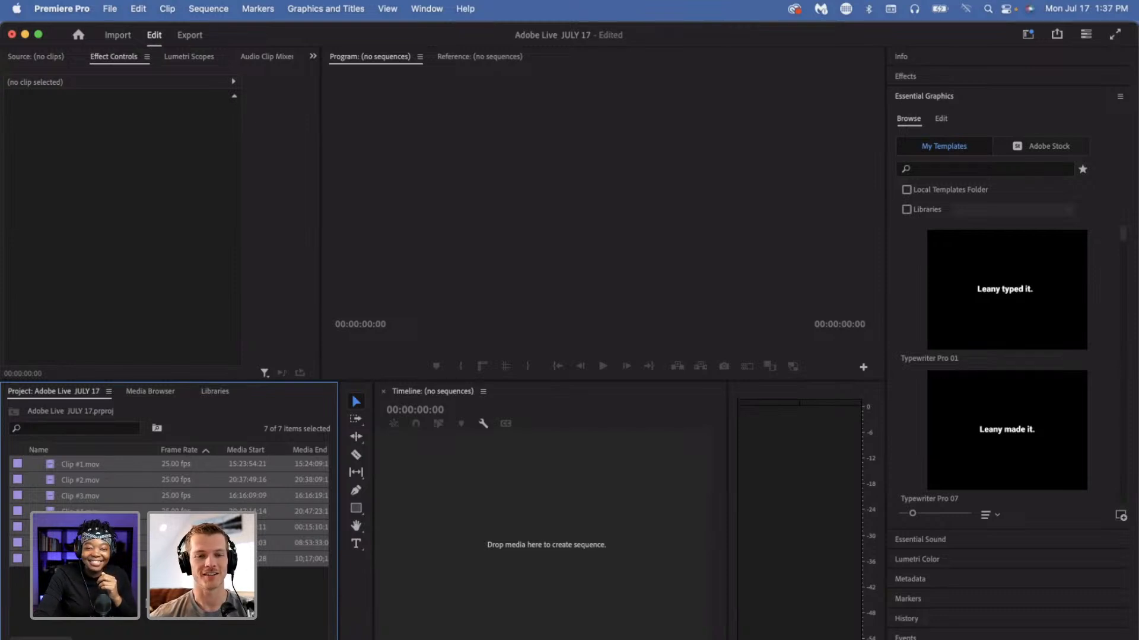
key("super+shift+a")
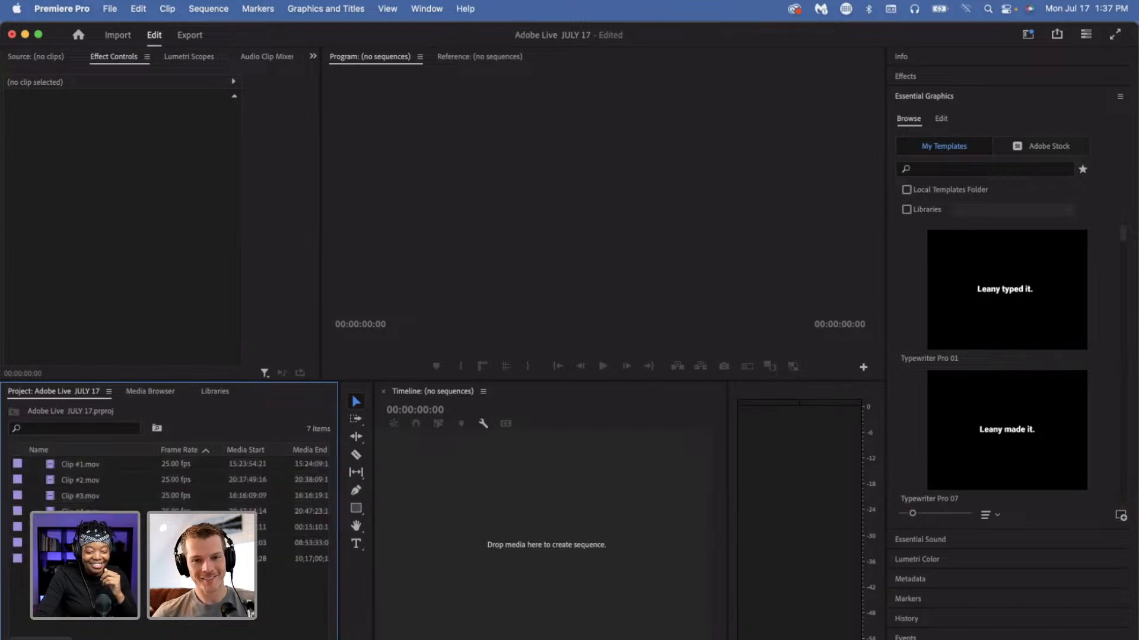
left_click(83, 559)
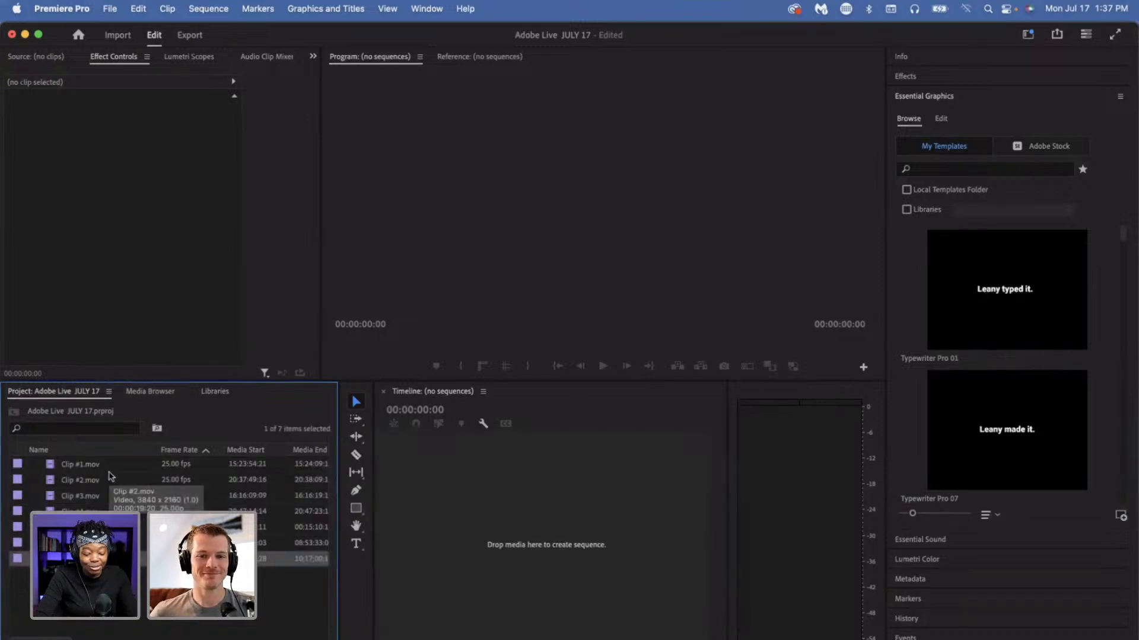
- Group all seven imported clips into a new bin named "Aroll" and collapse the bin
key("super+a")
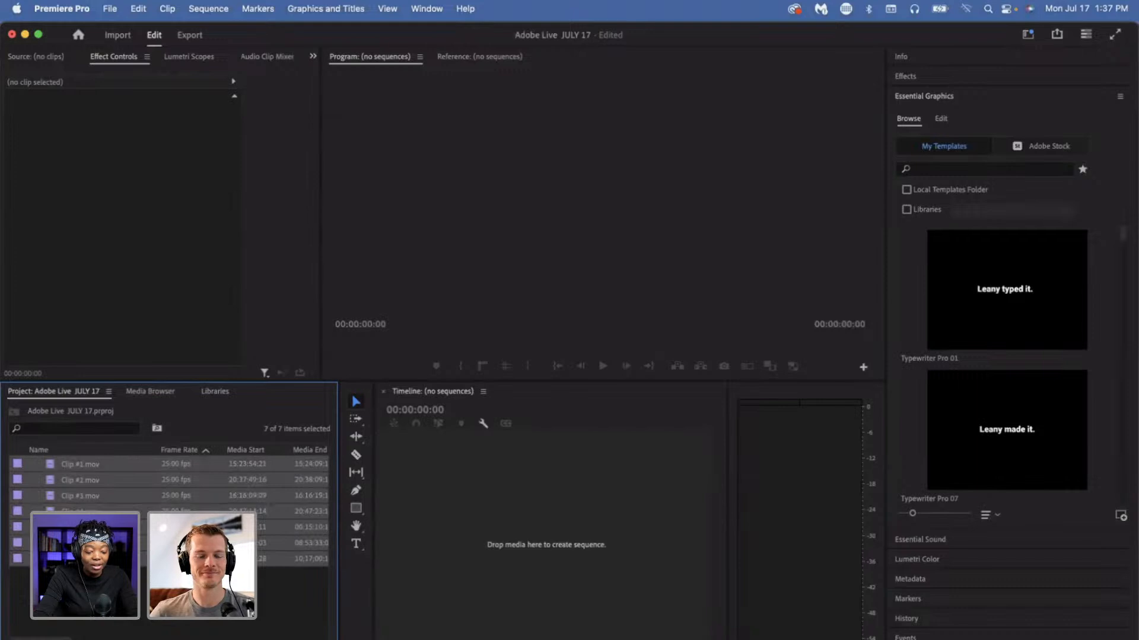
right_click(123, 534)
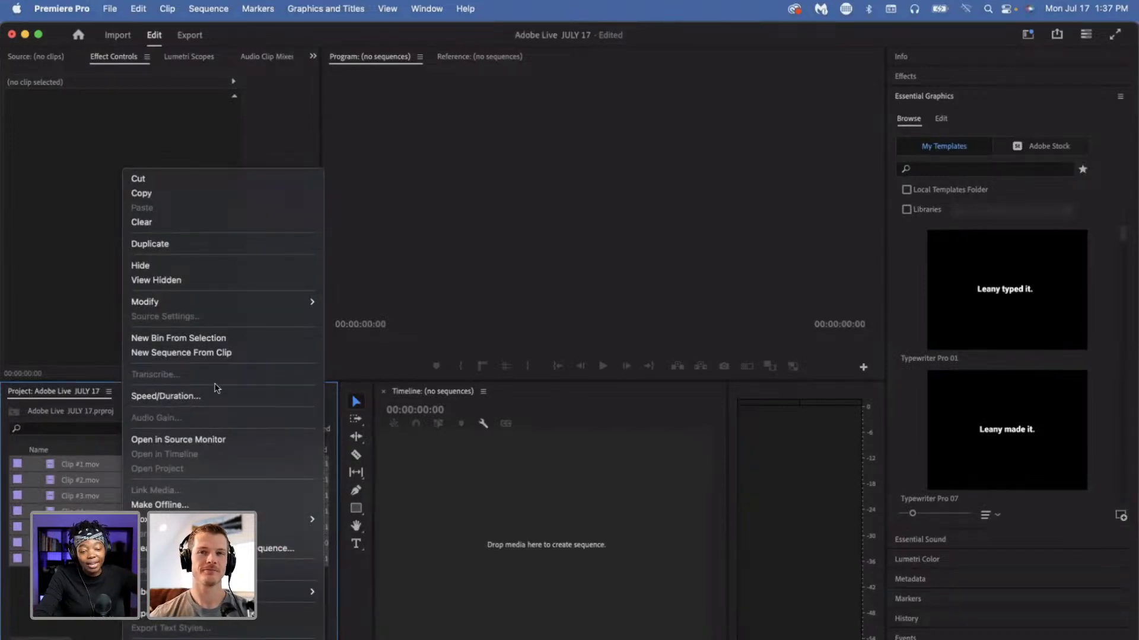
left_click(204, 336)
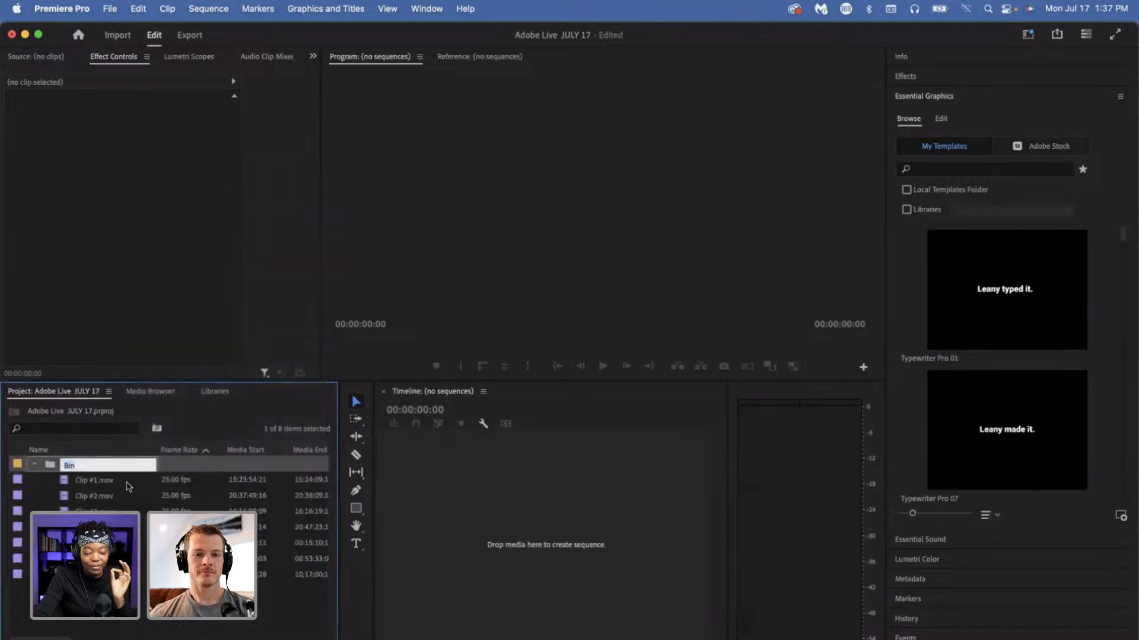
type("Aroll")
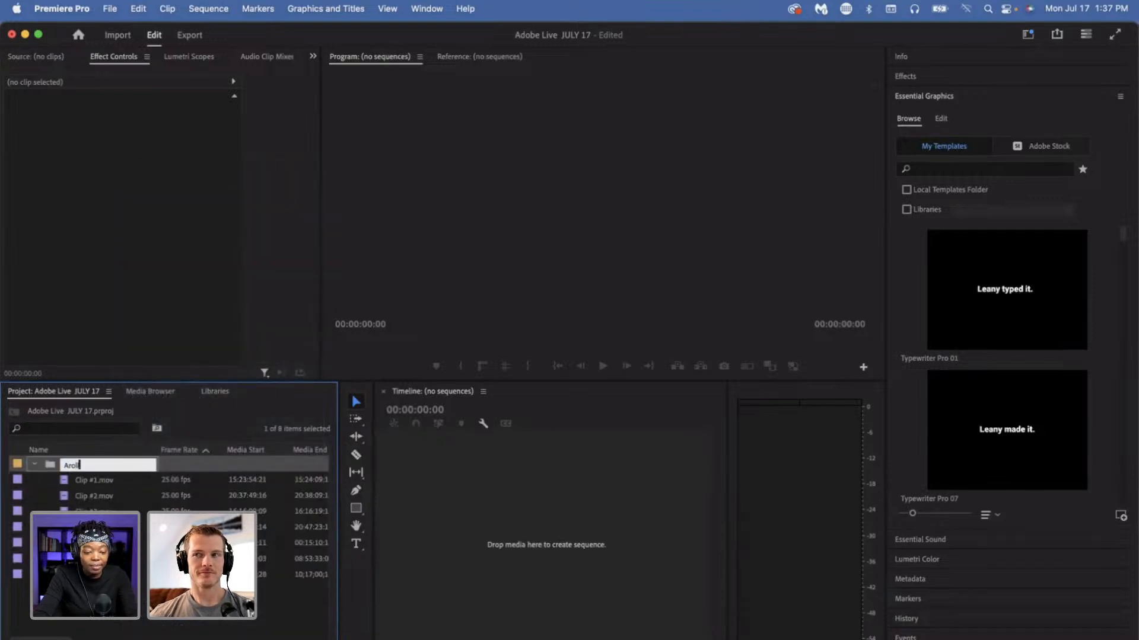
key("Return")
left_click(34, 463)
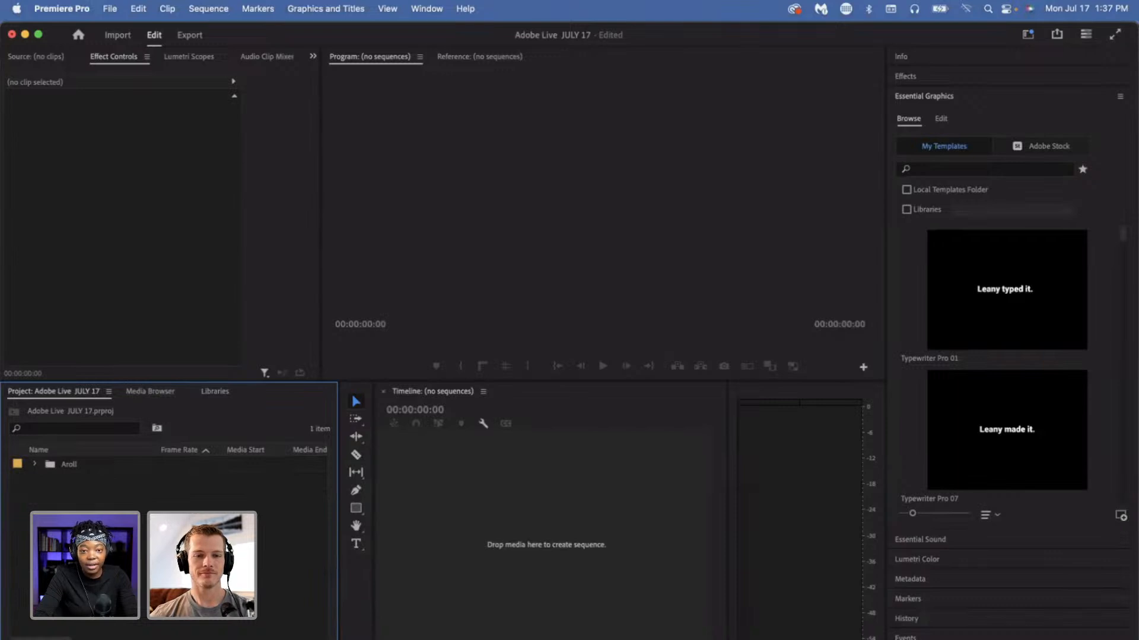
right_click(85, 477)
key("Escape")
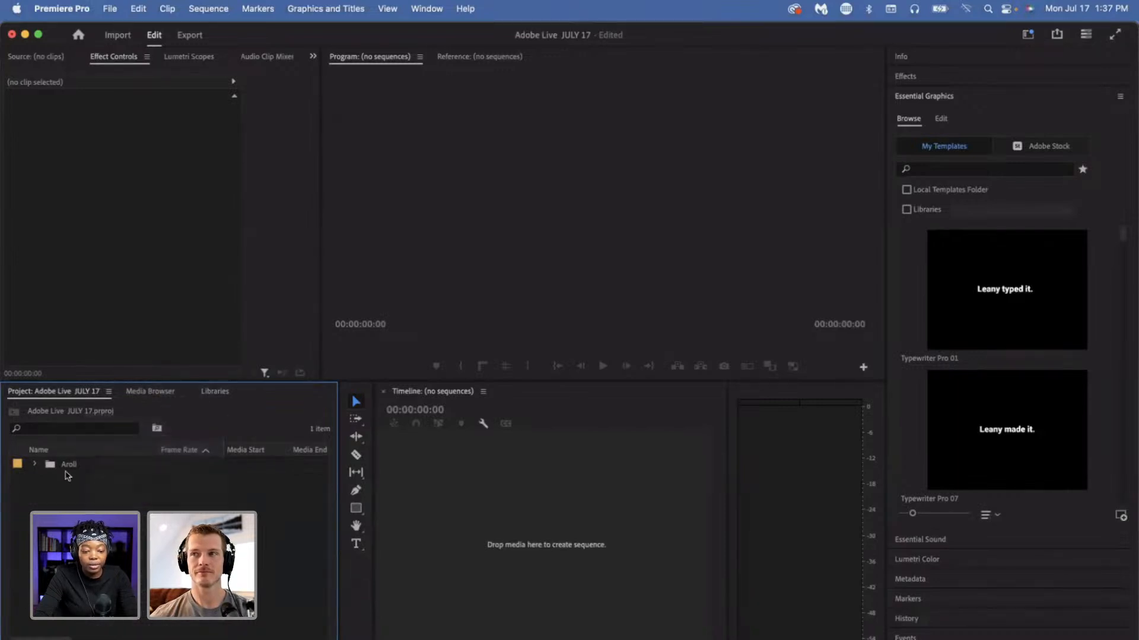
left_click(35, 464)
left_click(34, 463)
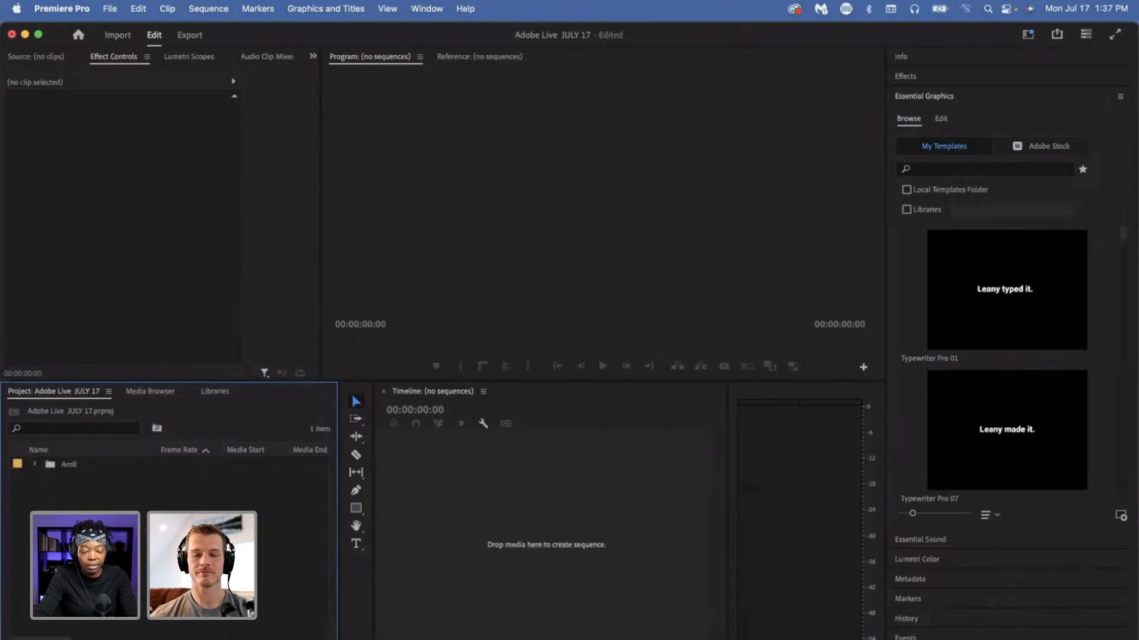
left_click(277, 634)
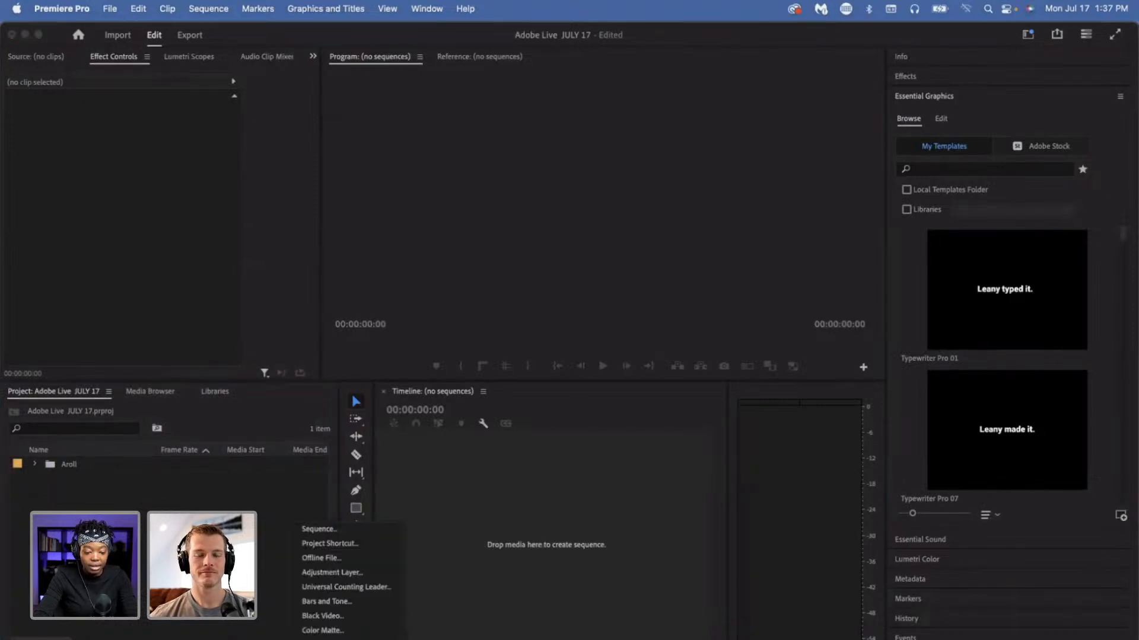
left_click(317, 529)
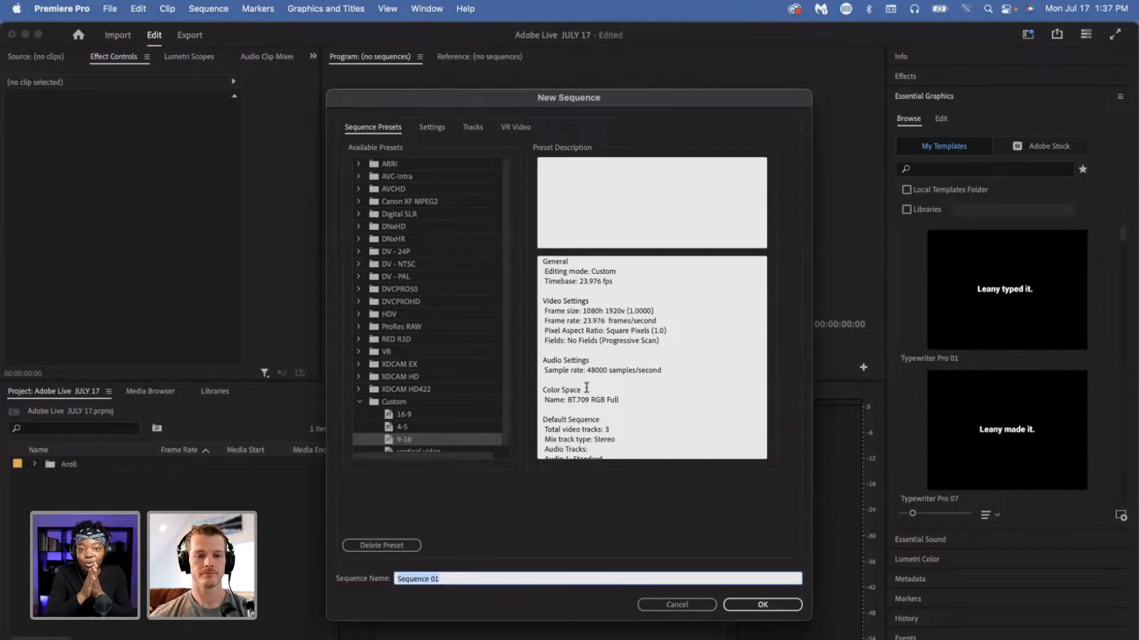
left_click(656, 608)
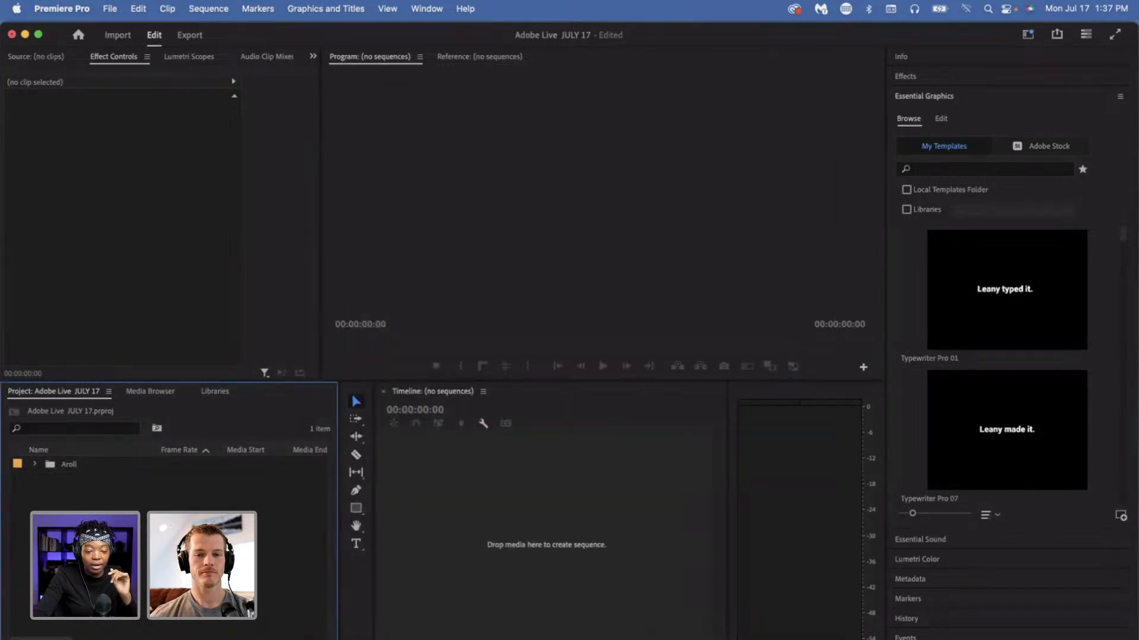
- Start a new sequence and choose the AVCHD 1080p24 preset from the AVCHD 1080p group
left_click(113, 9)
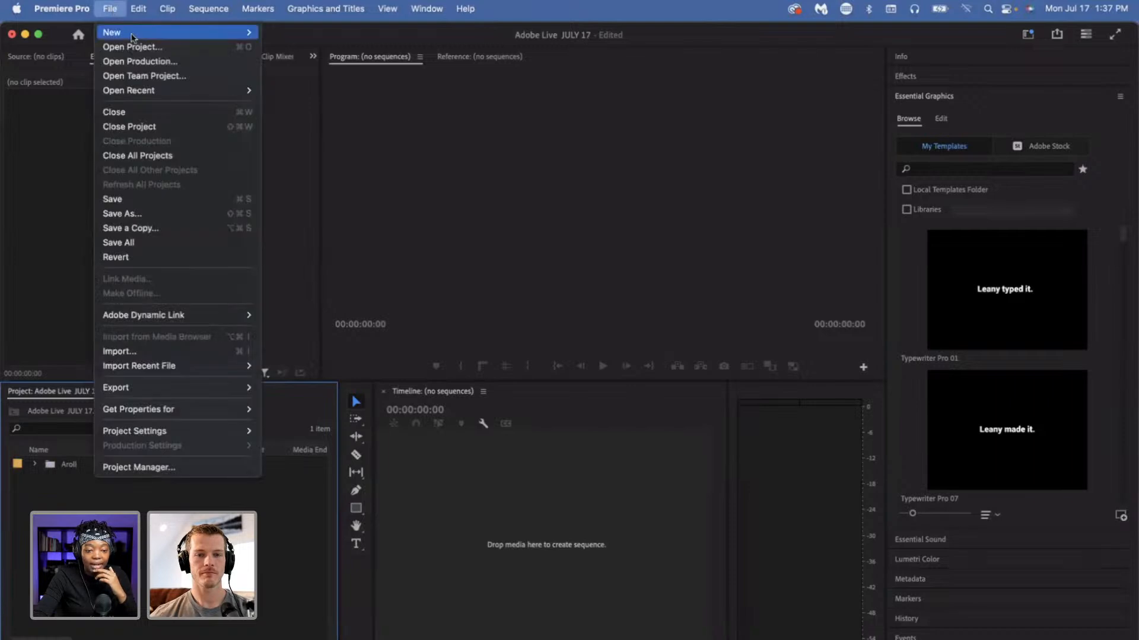
mouse_move(132, 37)
left_click(299, 74)
scroll(449, 350, "down", 1)
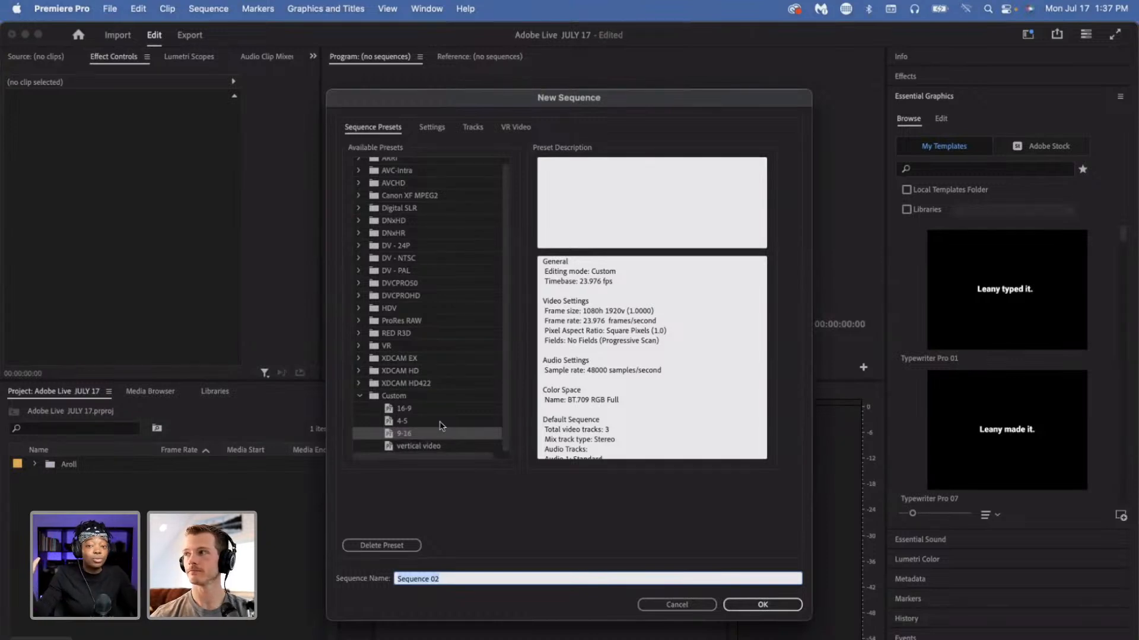
left_click(404, 408)
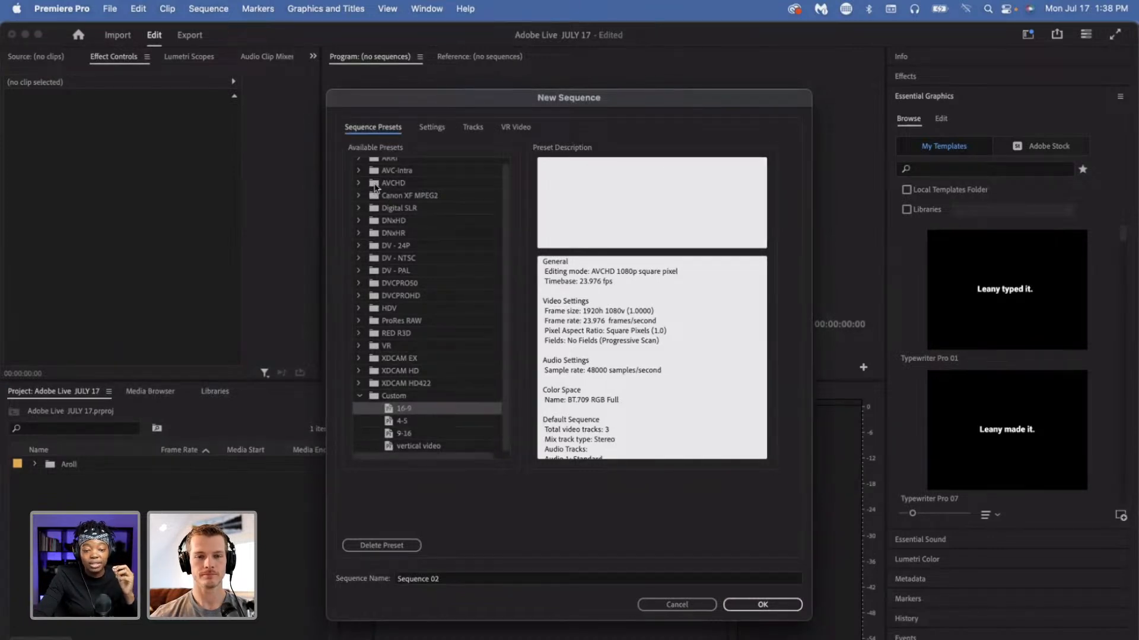
left_click(359, 183)
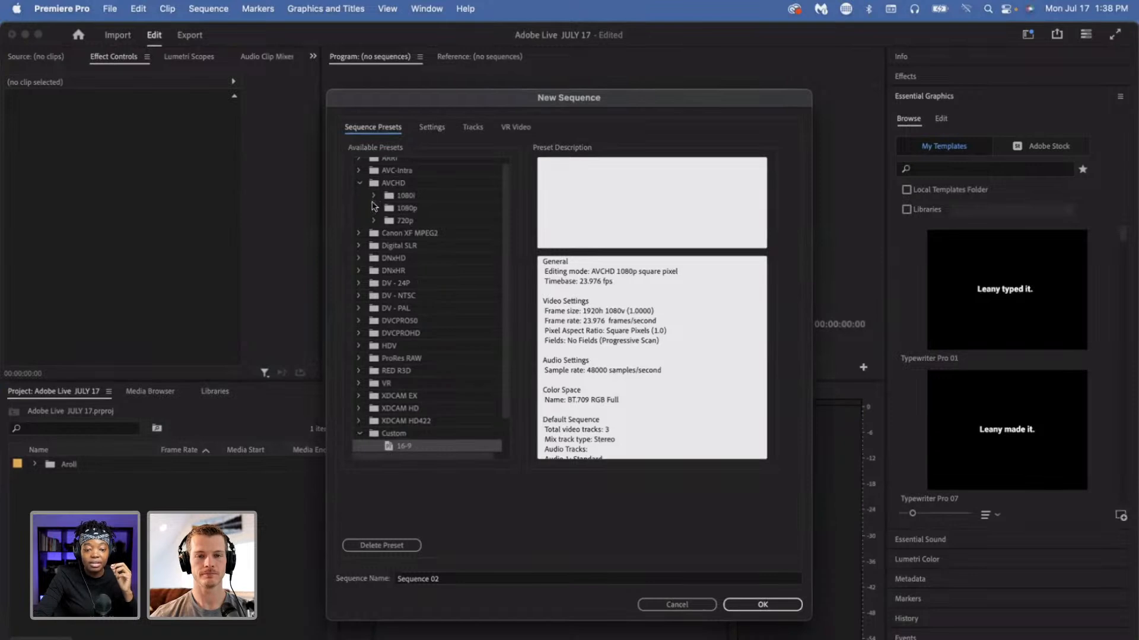
left_click(374, 209)
left_click(407, 235)
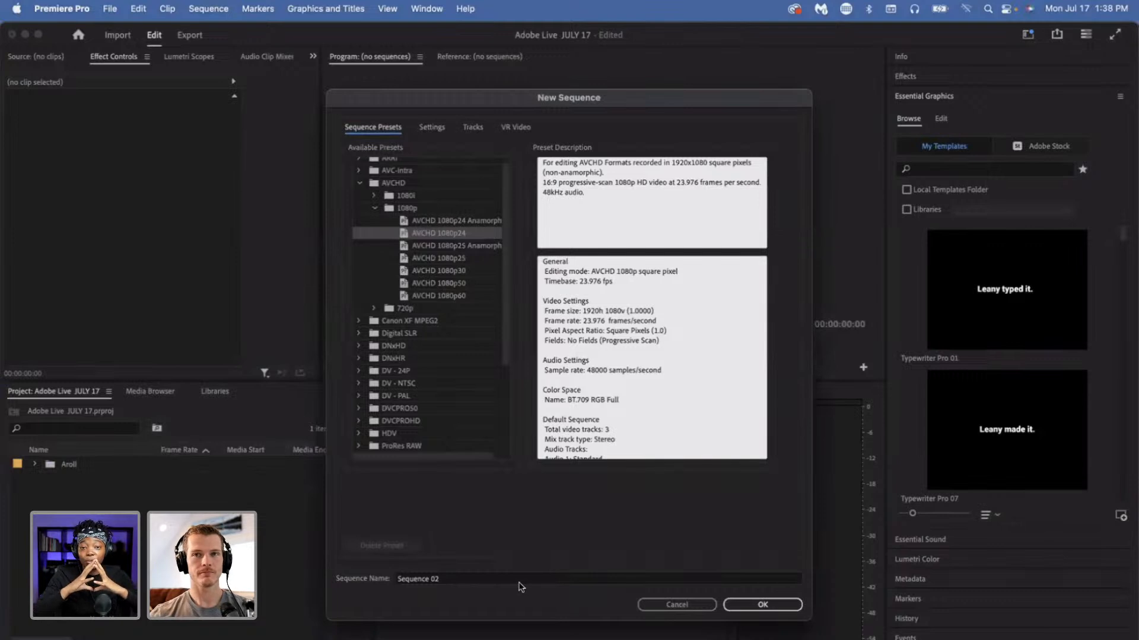
- Name the new sequence "16-9" and create it
left_click(492, 579)
key("super+a")
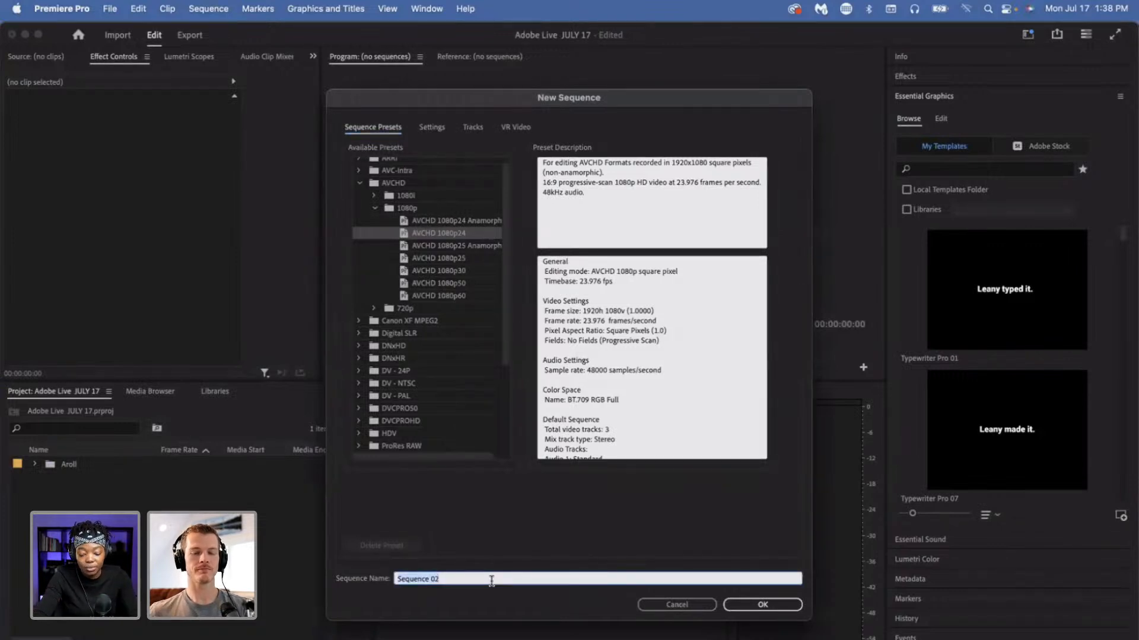
type("16-9")
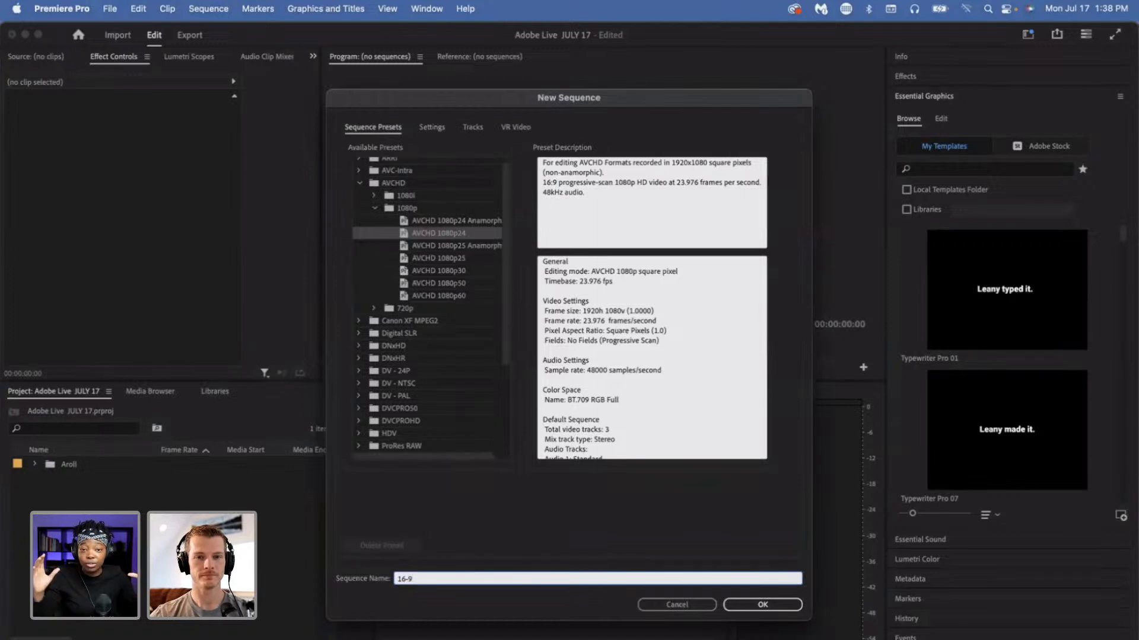
left_click(747, 602)
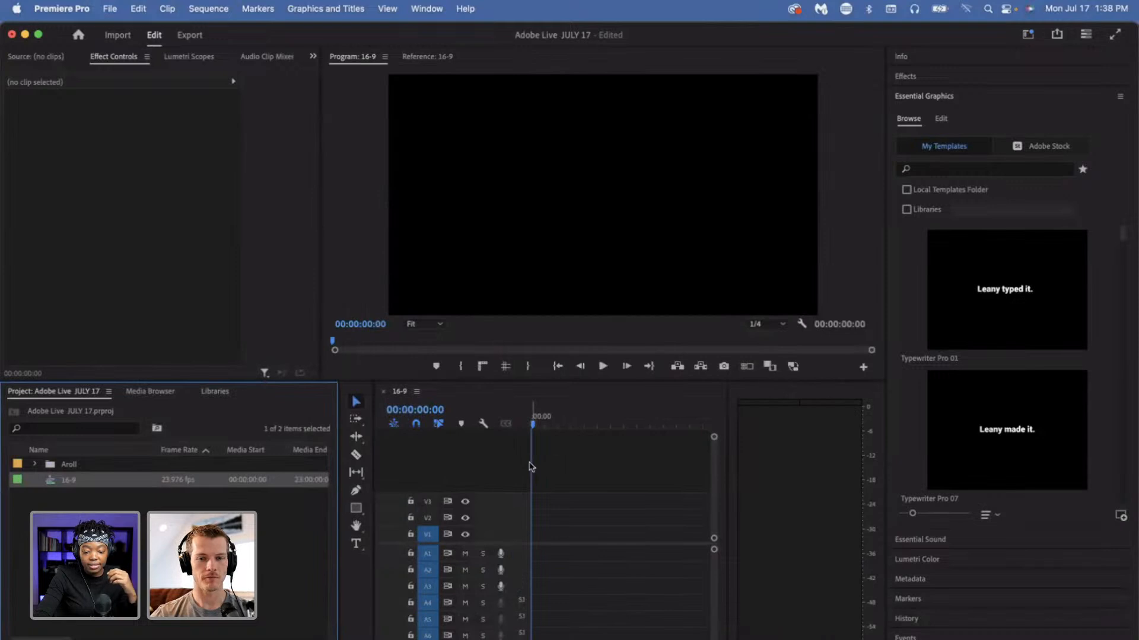
- Widen the timeline by narrowing the audio meters, and widen the Program monitor by narrowing the Essential Graphics area
left_click(527, 463)
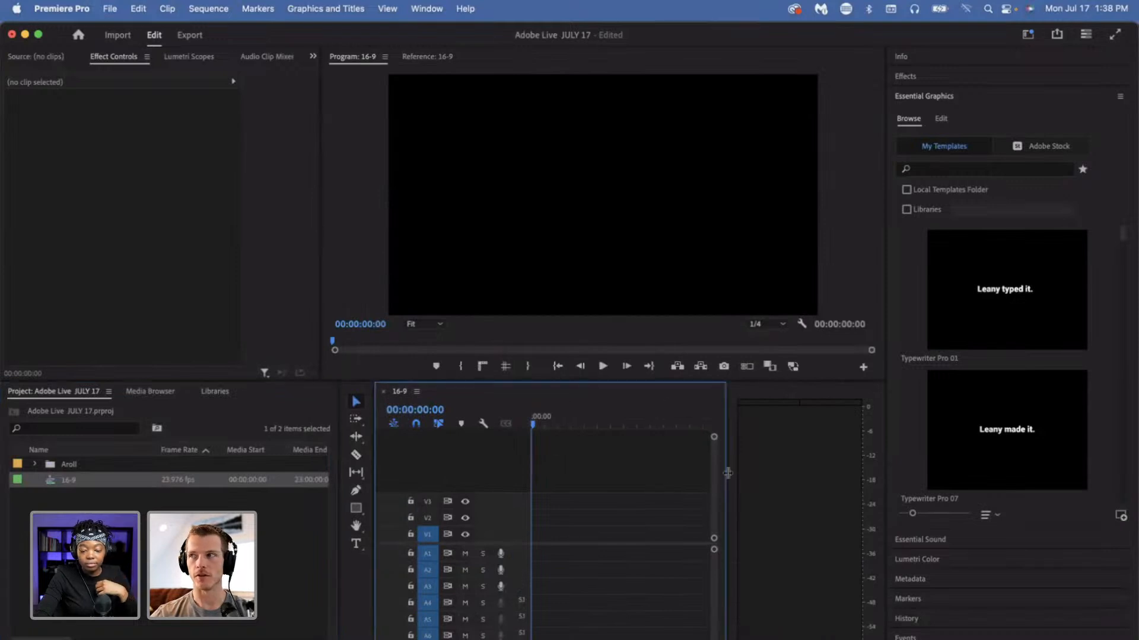
left_click_drag(731, 475, 937, 472)
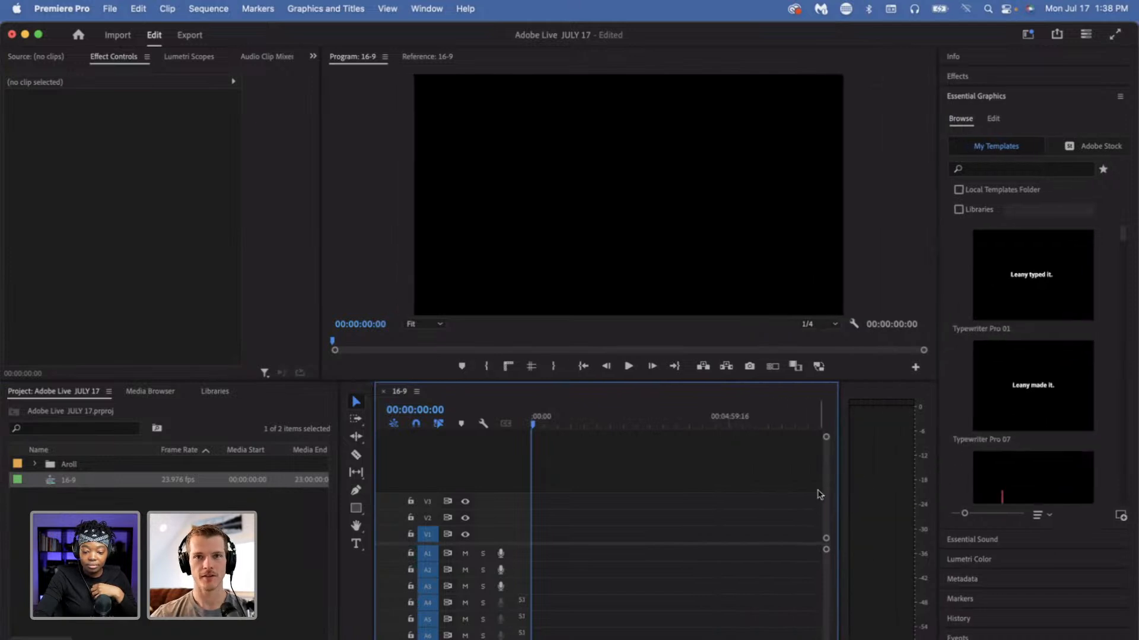
left_click_drag(838, 501, 889, 502)
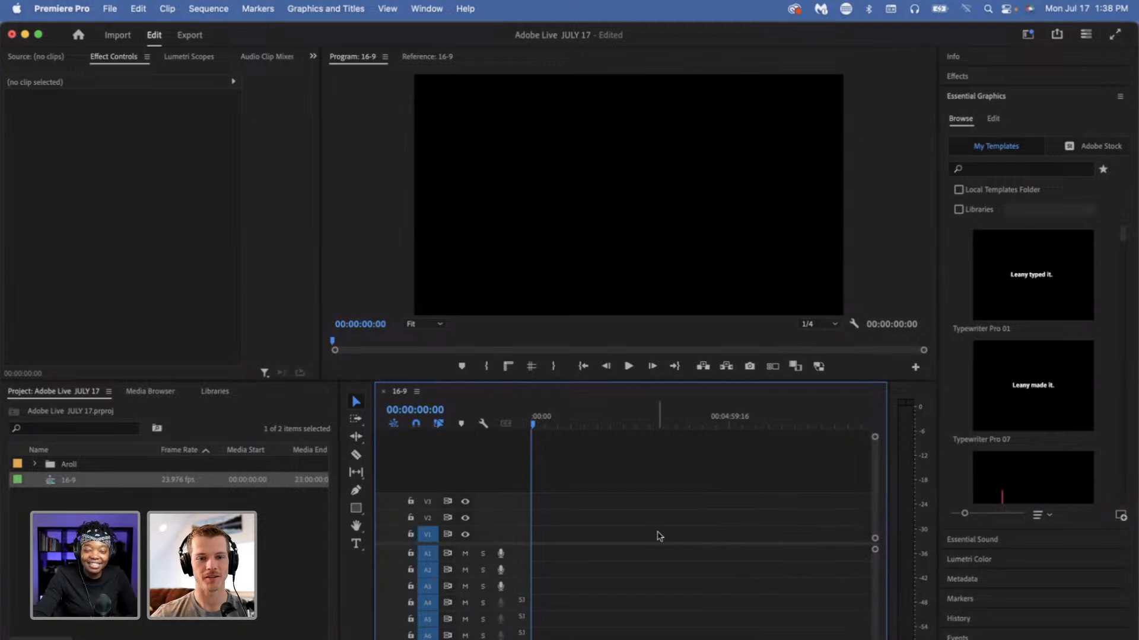
- Expand the Aroll bin and open Clip #1.mov in the Source monitor
left_click(184, 499)
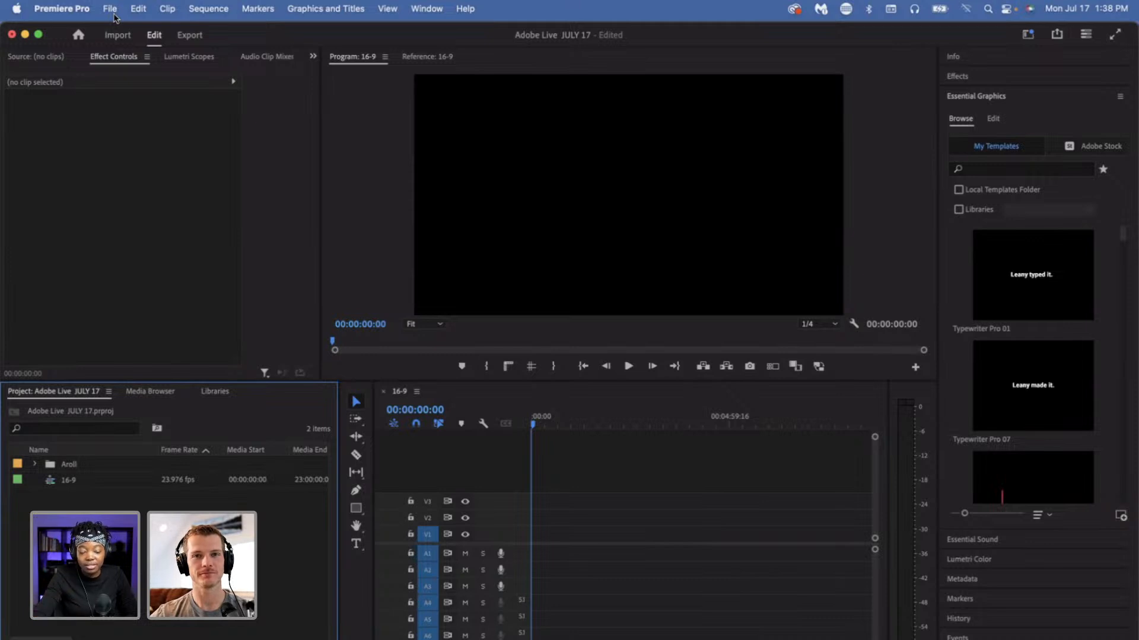
left_click(35, 464)
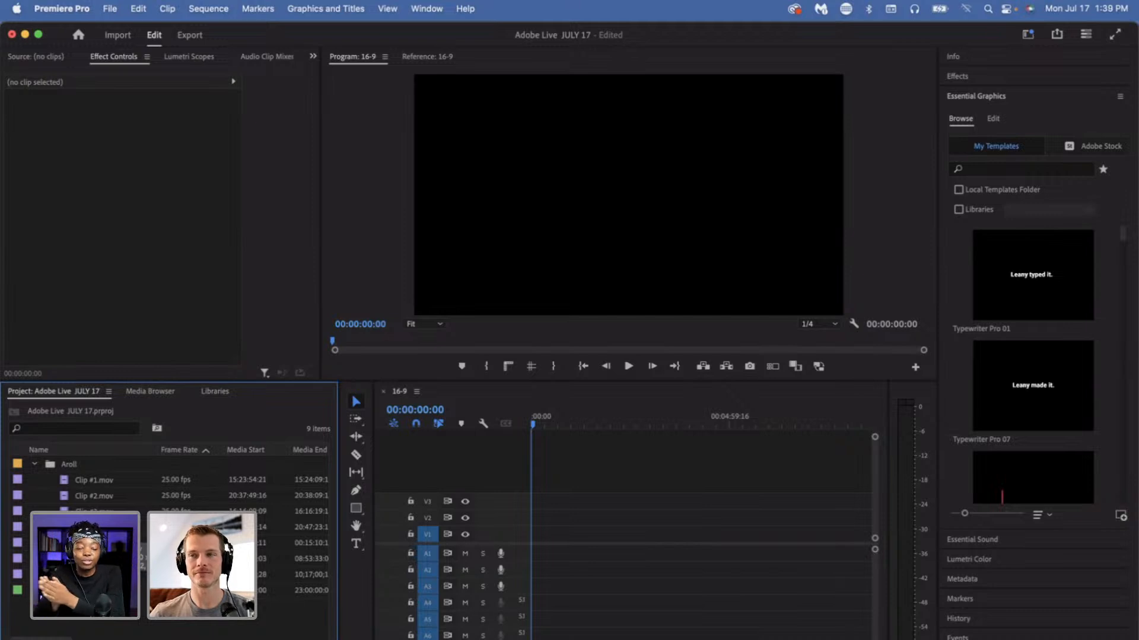
double_click(61, 479)
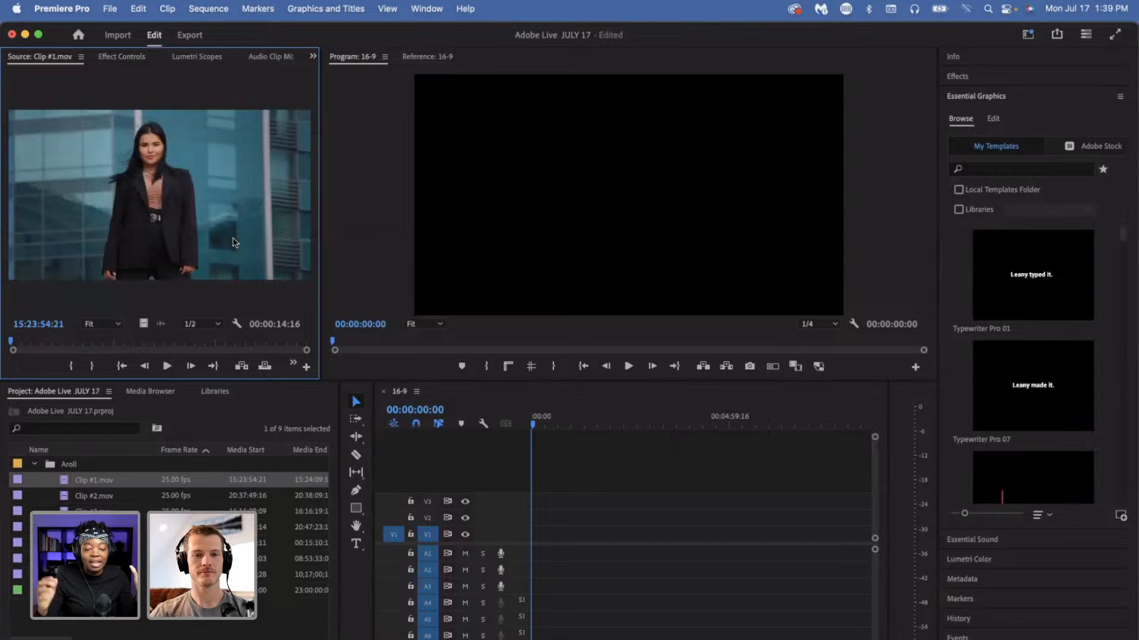
left_click(64, 487)
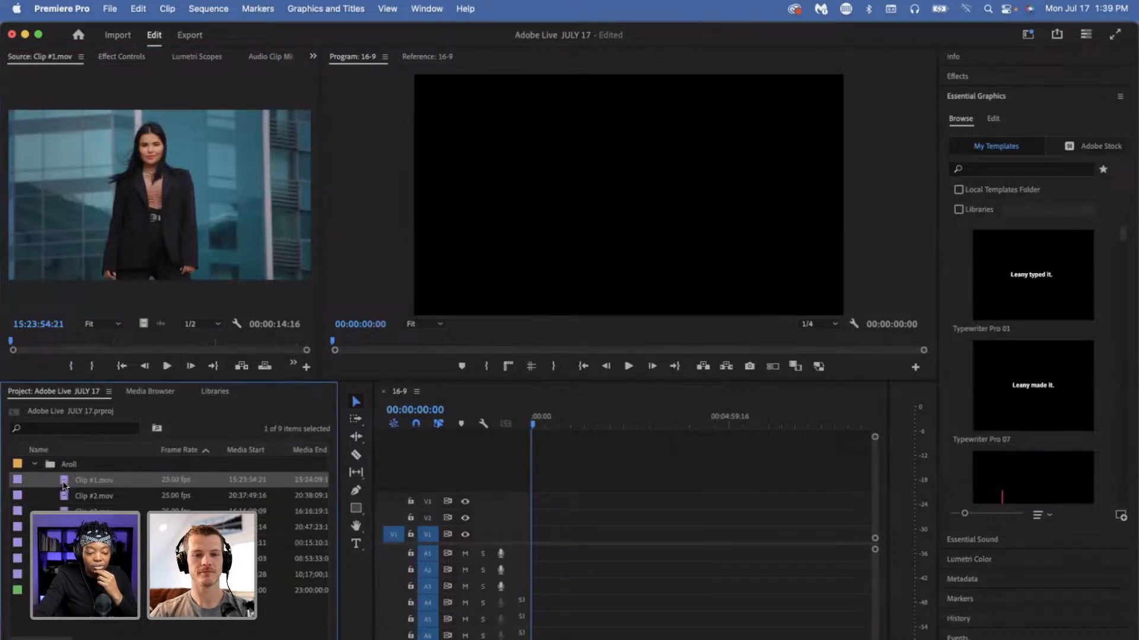
double_click(64, 486)
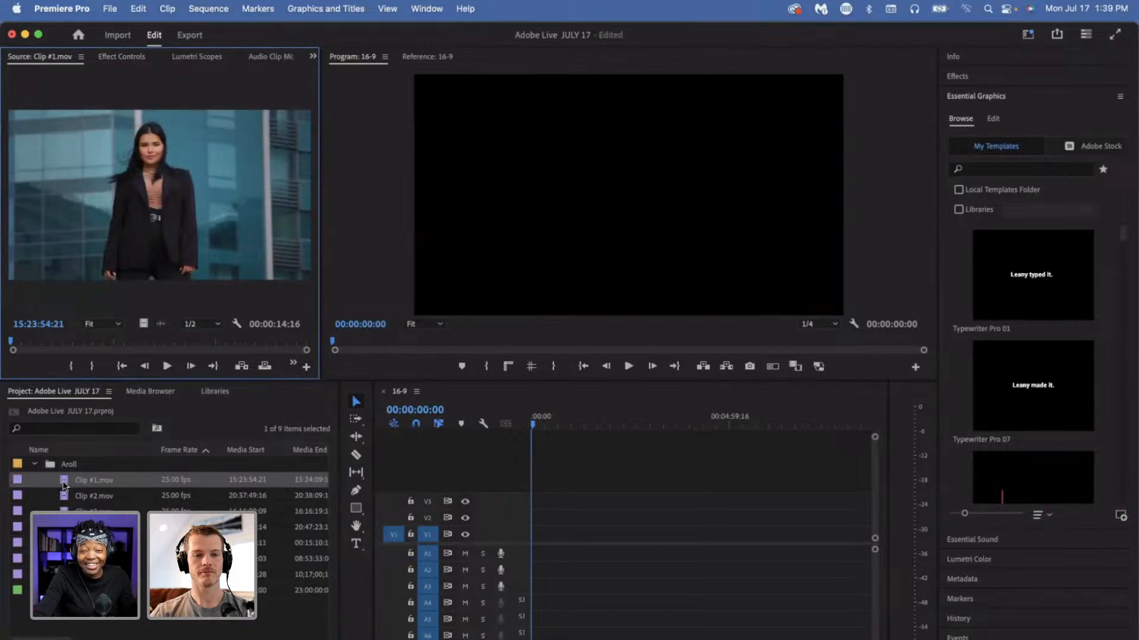
- Scrub through Clip #1.mov in the Source monitor and mark an In point at 15:23:59:10
left_click(102, 340)
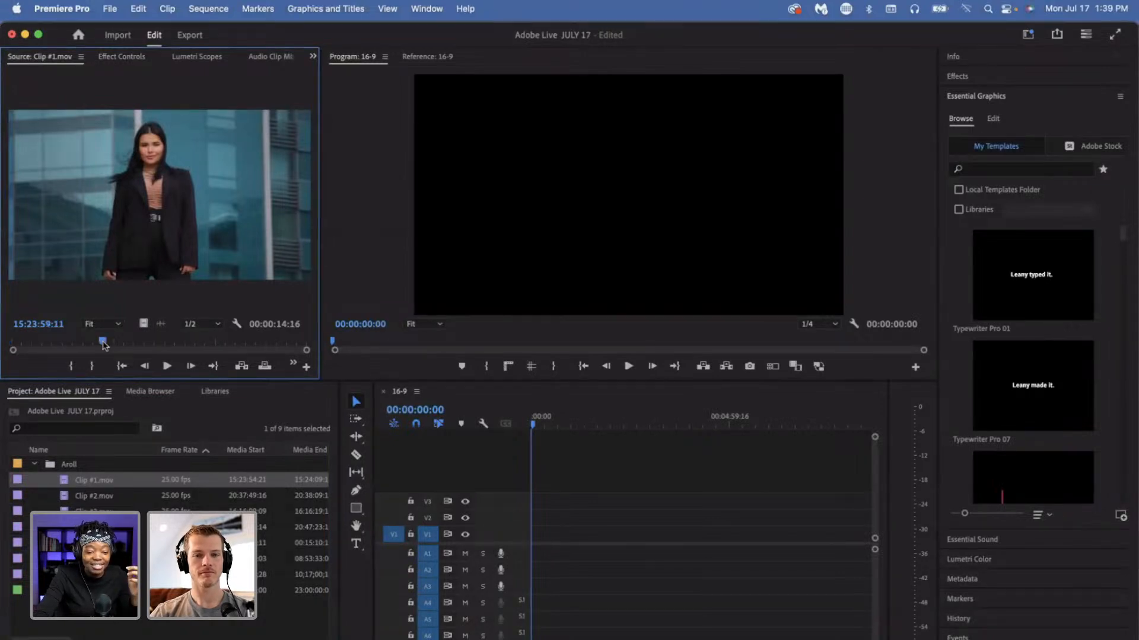
left_click(140, 342)
left_click(119, 342)
left_click(101, 342)
key("i")
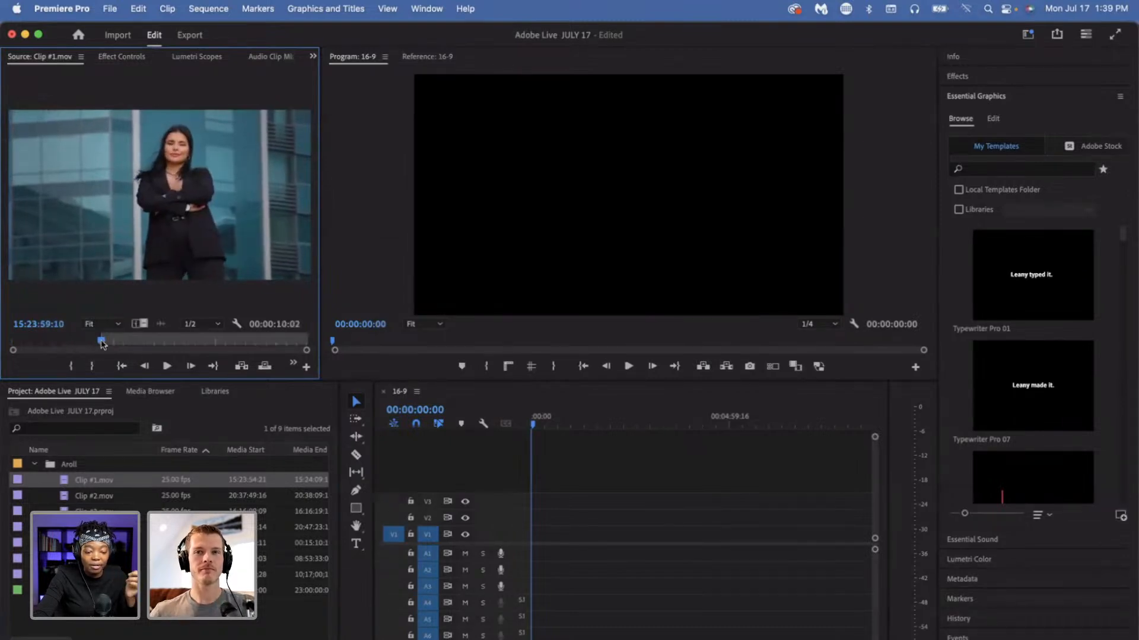
- Return to the start of Clip #1.mov and clear its In and Out points
left_click_drag(102, 343, 15, 343)
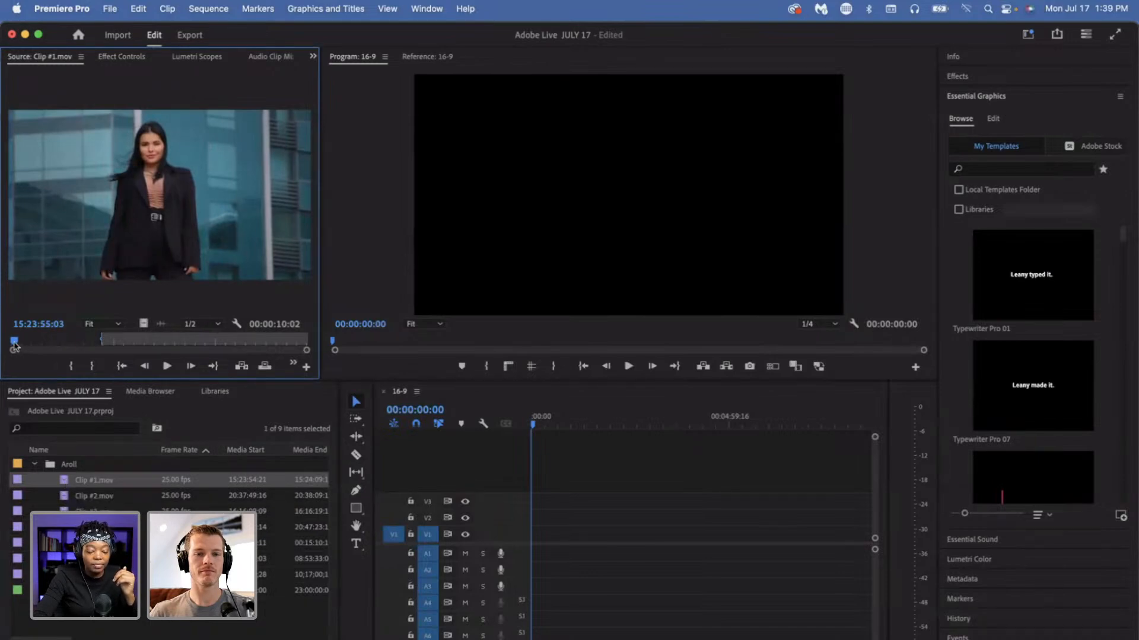
right_click(33, 330)
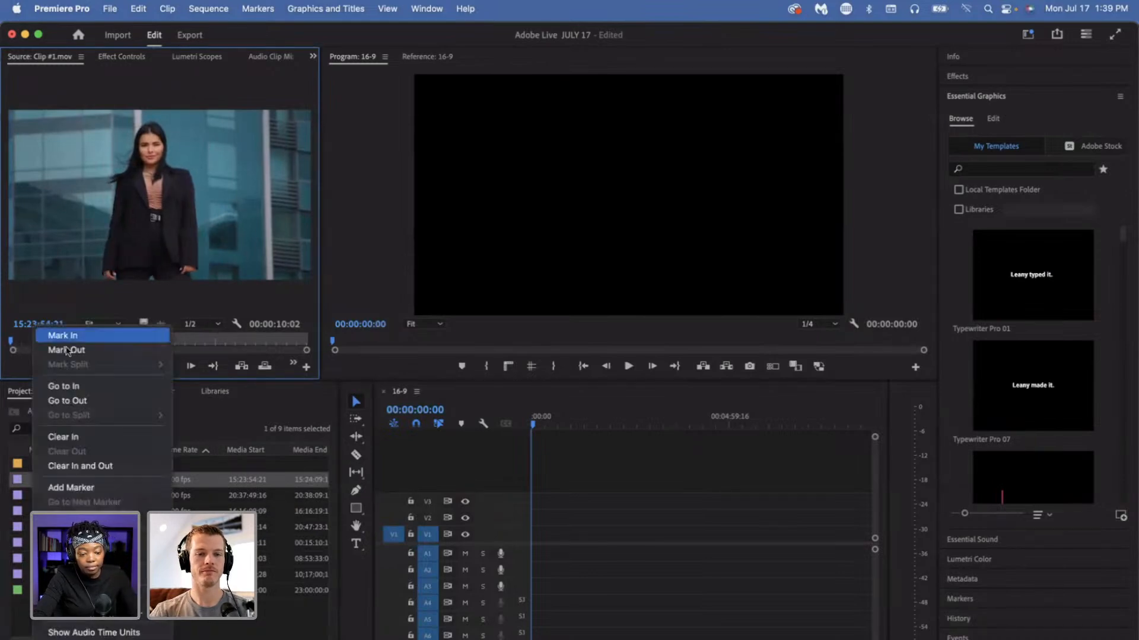
left_click(80, 466)
- Preview Clip #1.mov from its beginning and mark an In point at 15:23:58:23, once her arms are crossed
left_click_drag(13, 342, 35, 342)
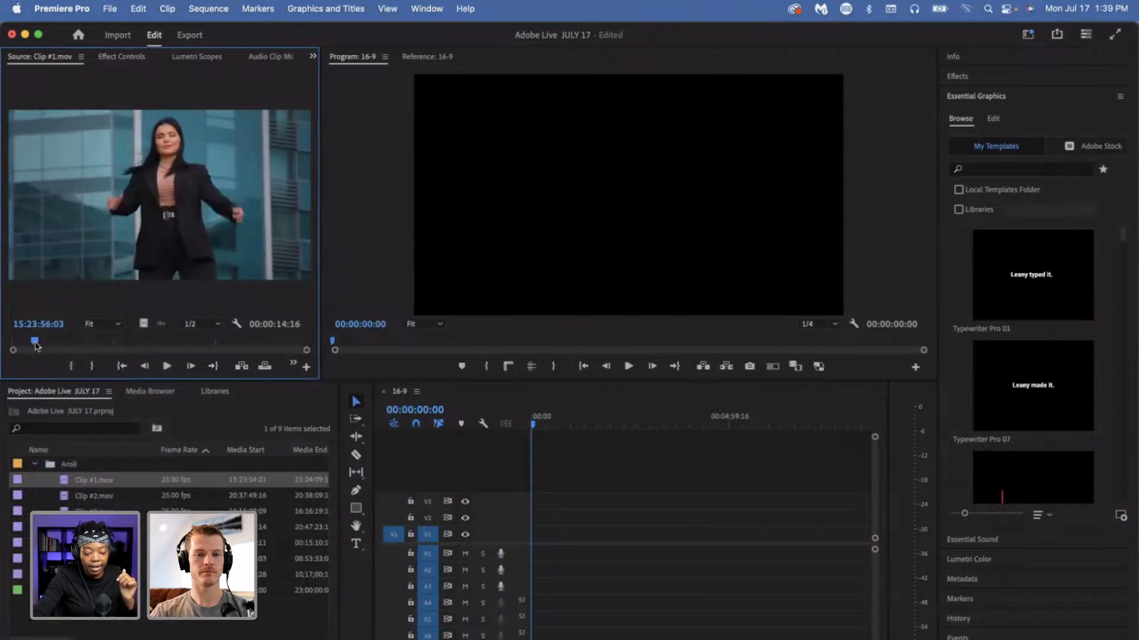
key("space")
left_click_drag(124, 342, 10, 343)
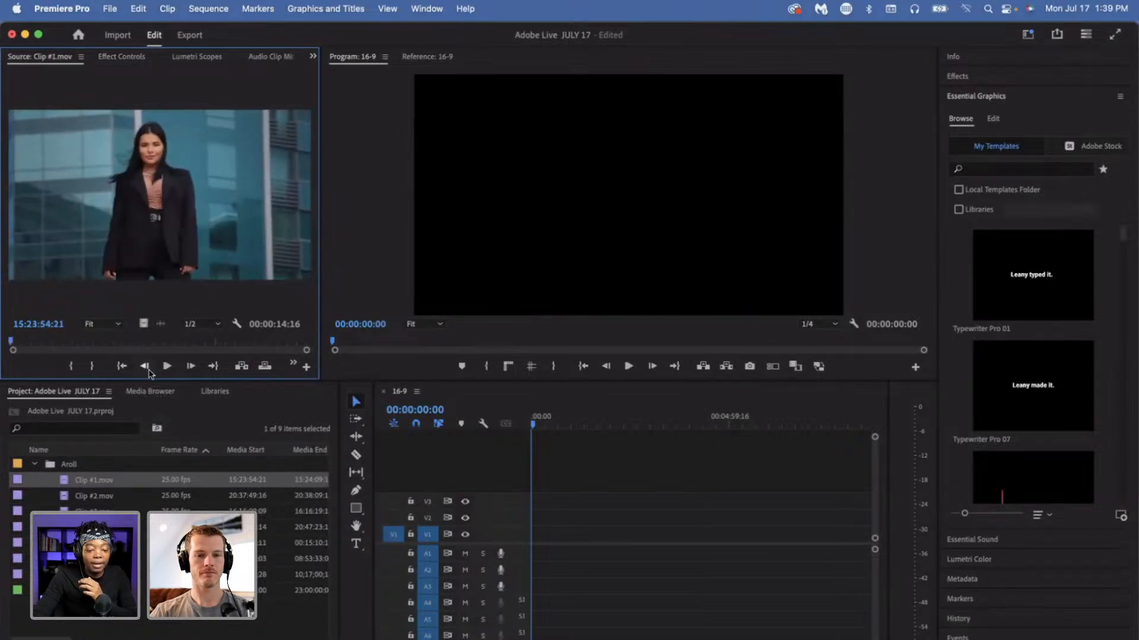
left_click(167, 366)
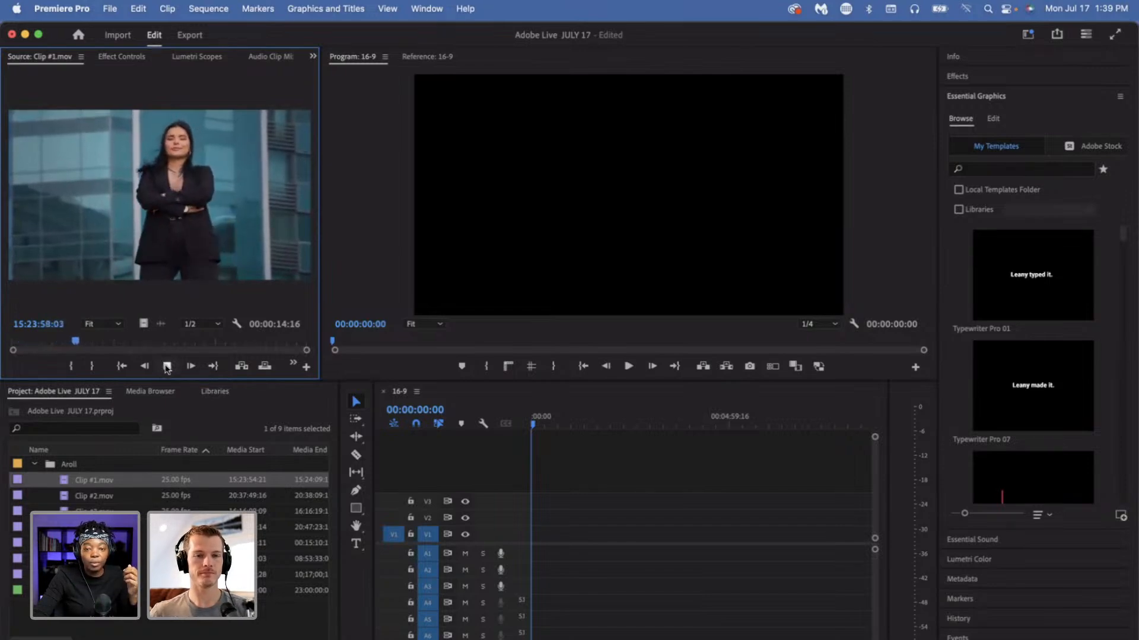
left_click(167, 366)
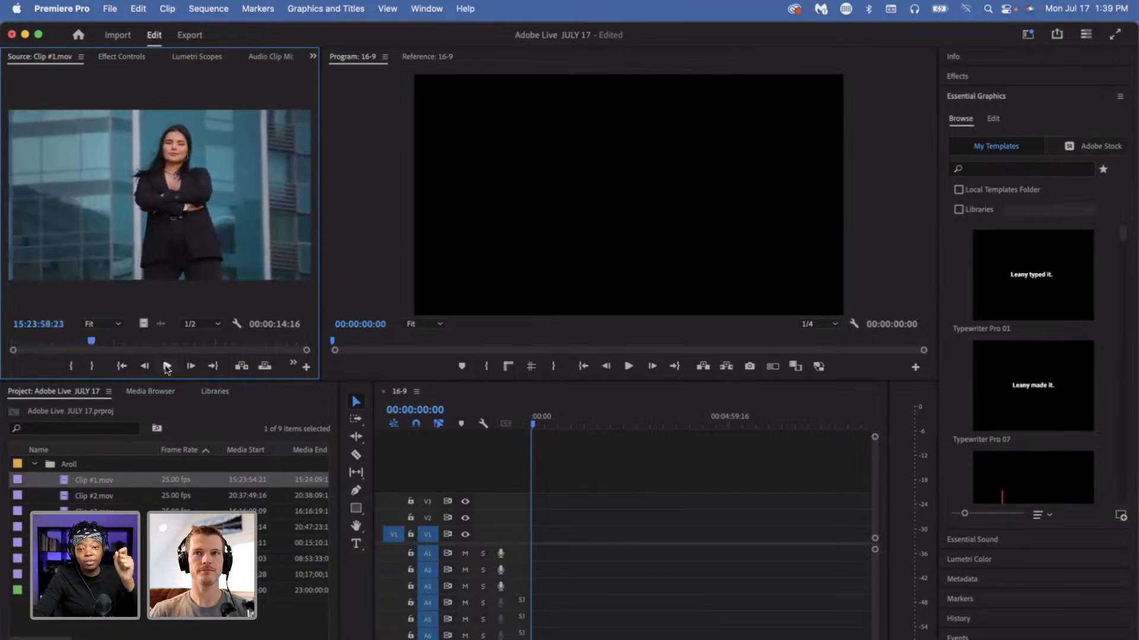
left_click(70, 367)
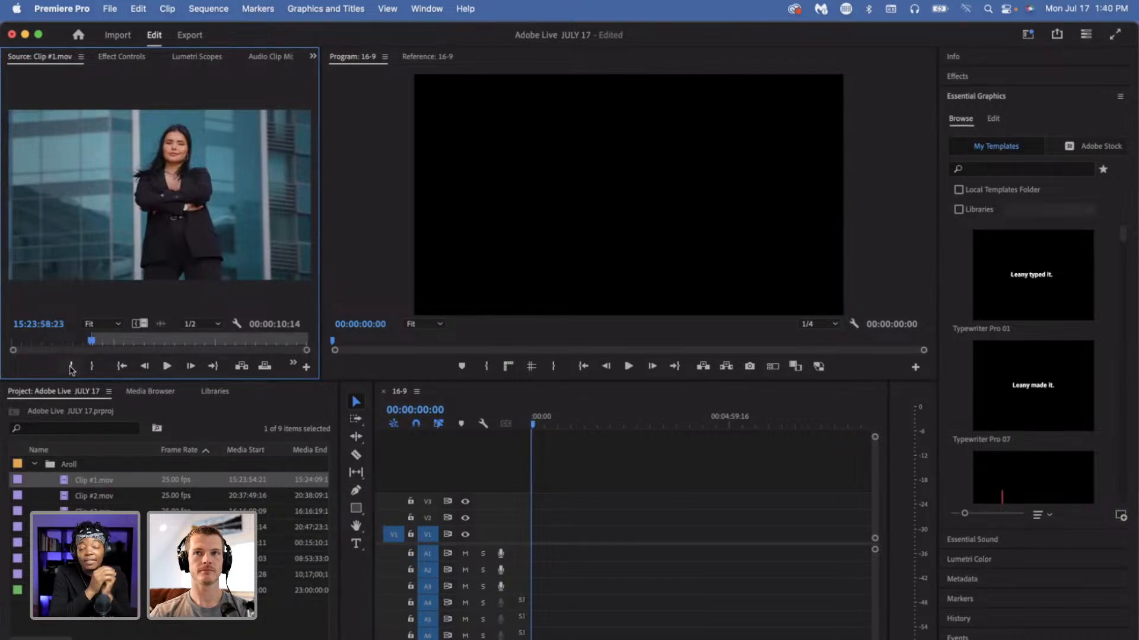
- Play Clip #1.mov on from the In point and mark an Out point at 15:24:00:24
left_click(168, 367)
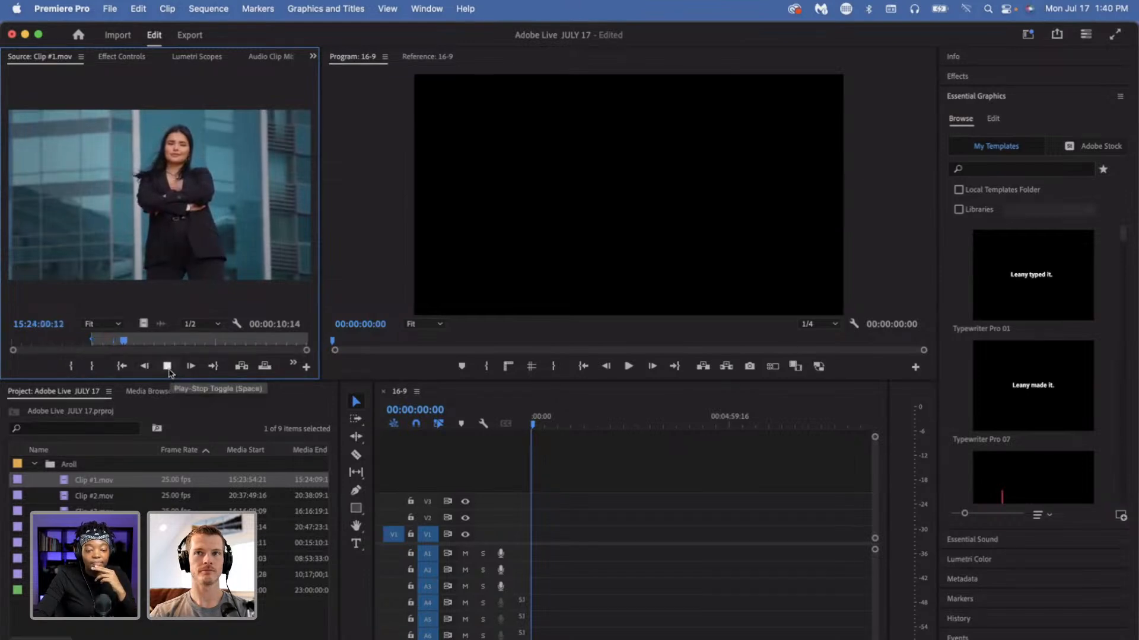
left_click(167, 367)
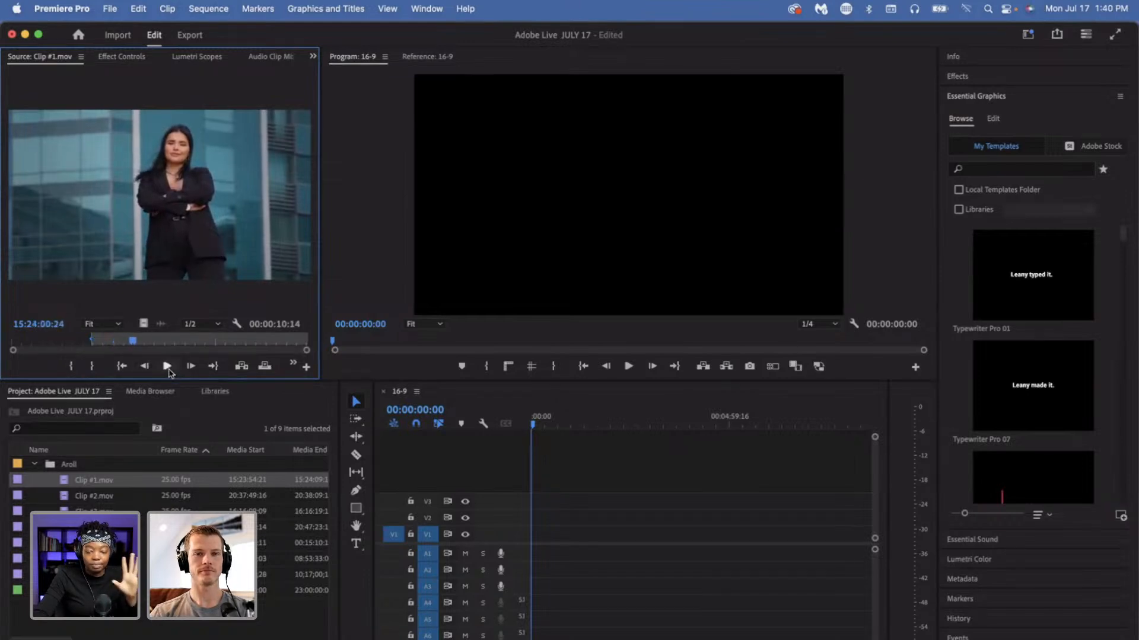
left_click(92, 366)
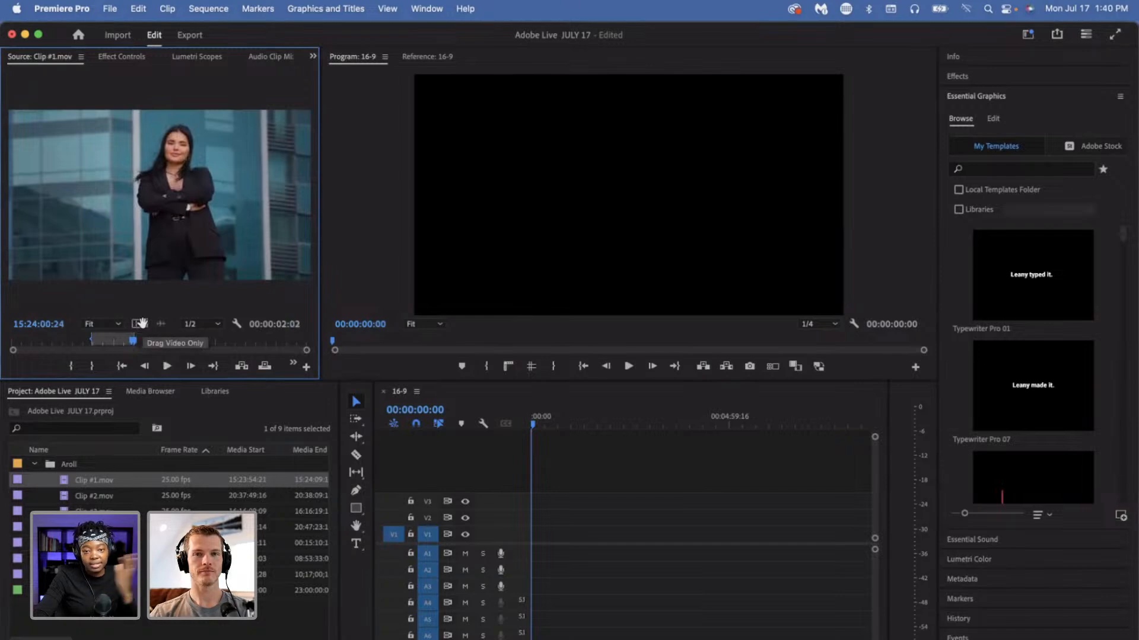
- Place only the video of Clip #1.mov's marked range at the start of V1, keeping the existing sequence settings, and widen the Source monitor
left_click_drag(141, 324, 522, 538)
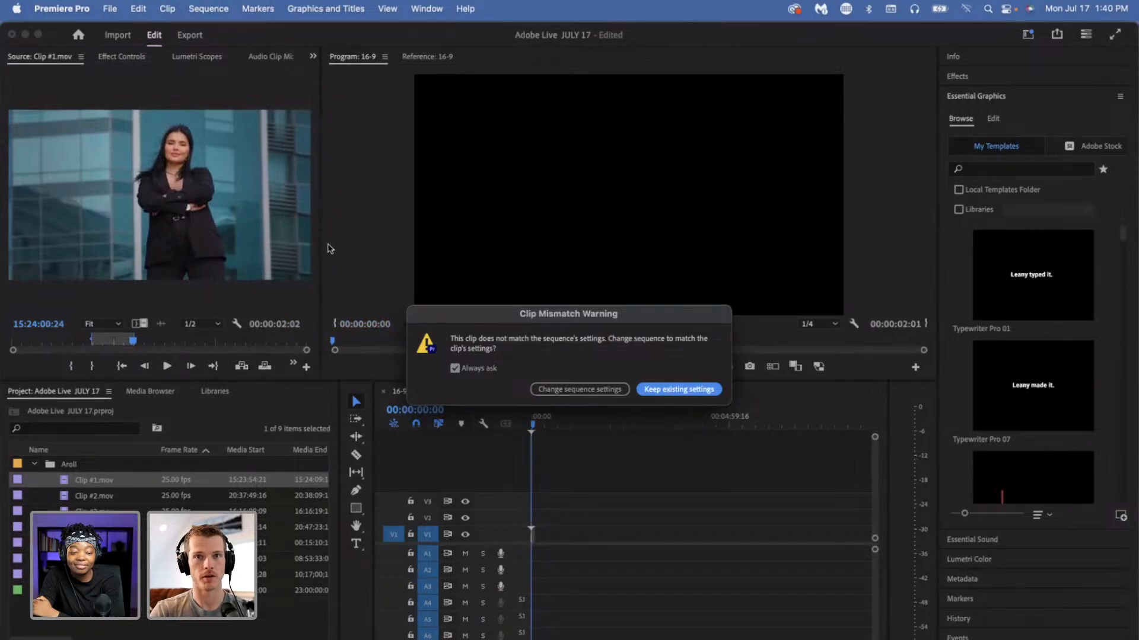
left_click(678, 391)
left_click_drag(320, 265, 340, 267)
left_click_drag(468, 268, 503, 267)
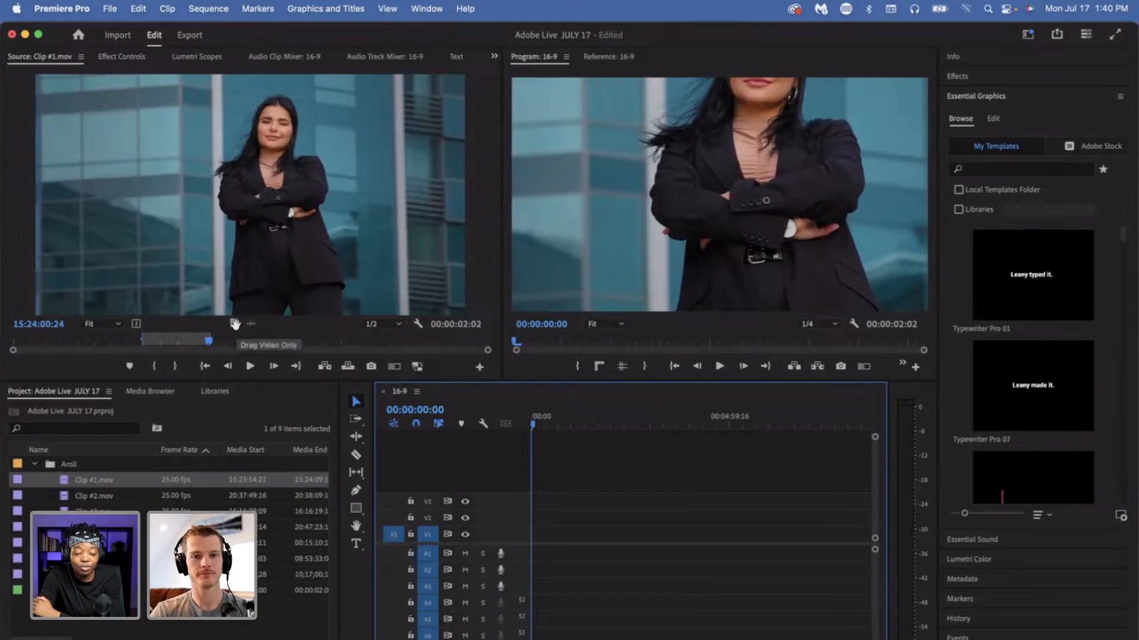
left_click_drag(253, 329, 524, 508)
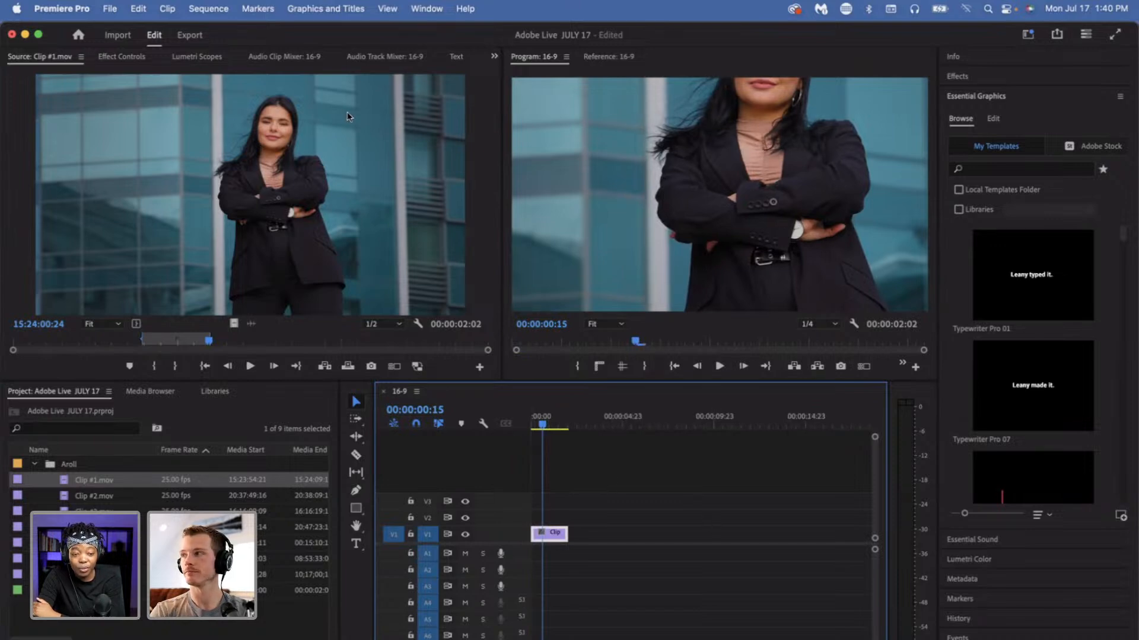
- Set the Scale of Clip #1.mov on V1 to 53 so more of the subject fits the frame
left_click(129, 59)
left_click(197, 137)
type("38")
key("Return")
left_click_drag(195, 138, 203, 138)
left_click(558, 477)
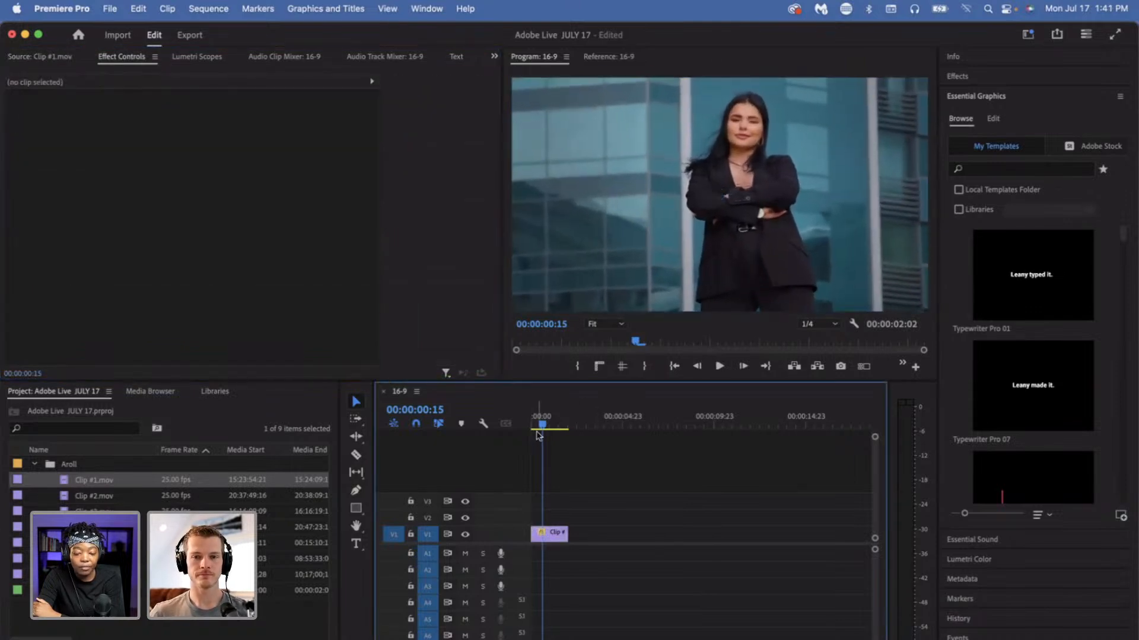
- Play the rescaled clip from the sequence start, and scrub Clip #1.mov beyond its Out point in the Source monitor
key("Home")
key("space")
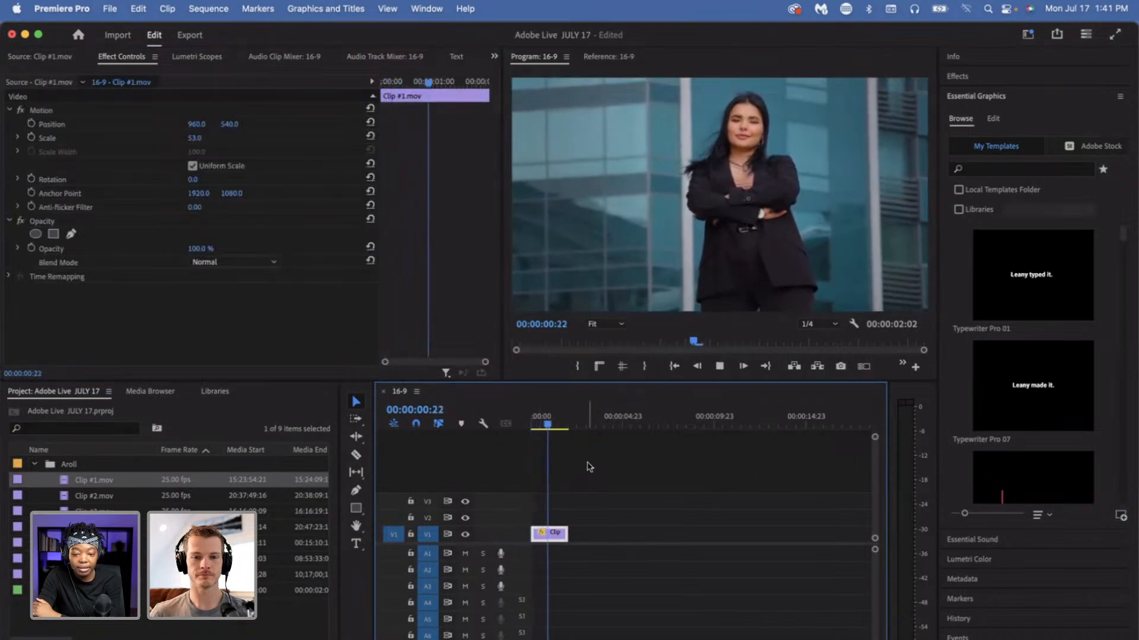
key("space")
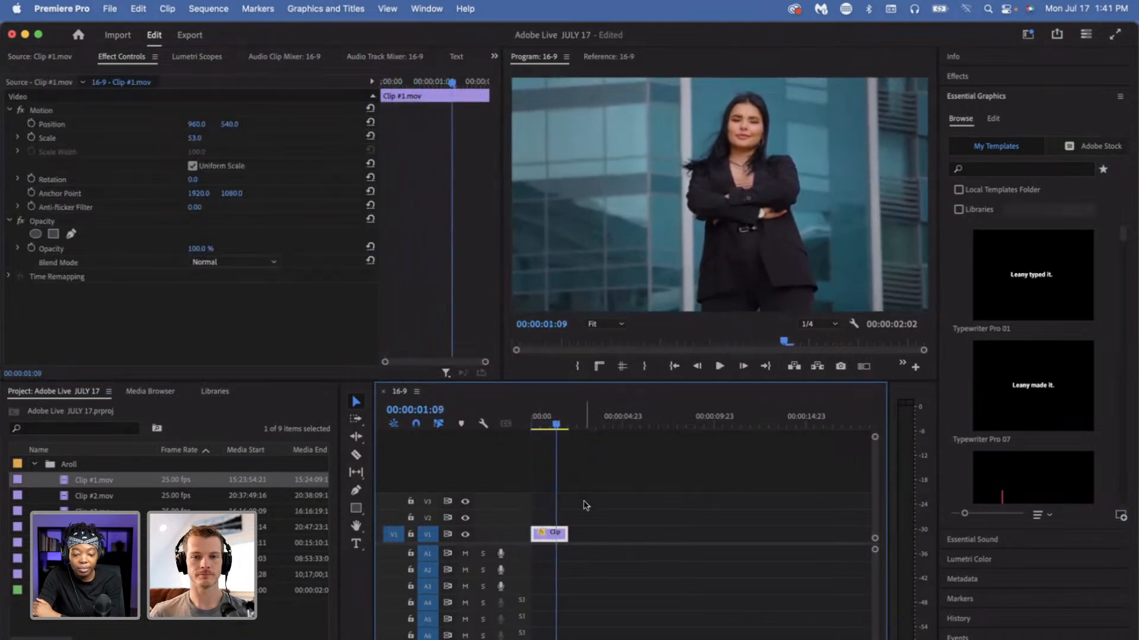
double_click(69, 483)
left_click_drag(215, 342, 258, 342)
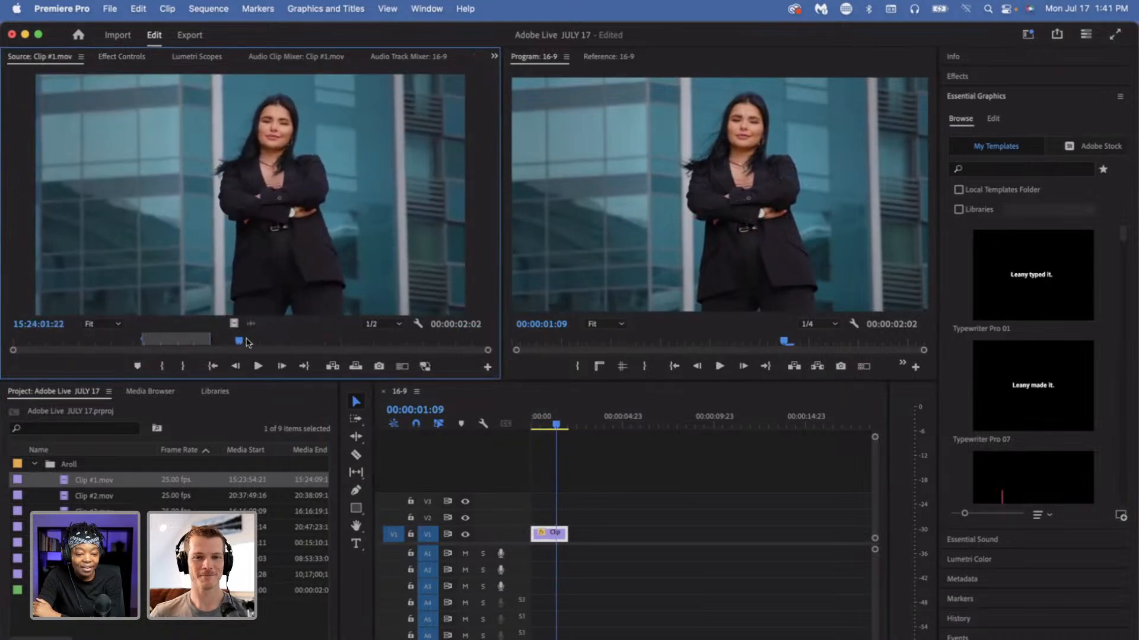
- Open Clip #2.mov in the Source monitor and mark an In point at 20:37:51:08, as her arms are crossing
double_click(67, 498)
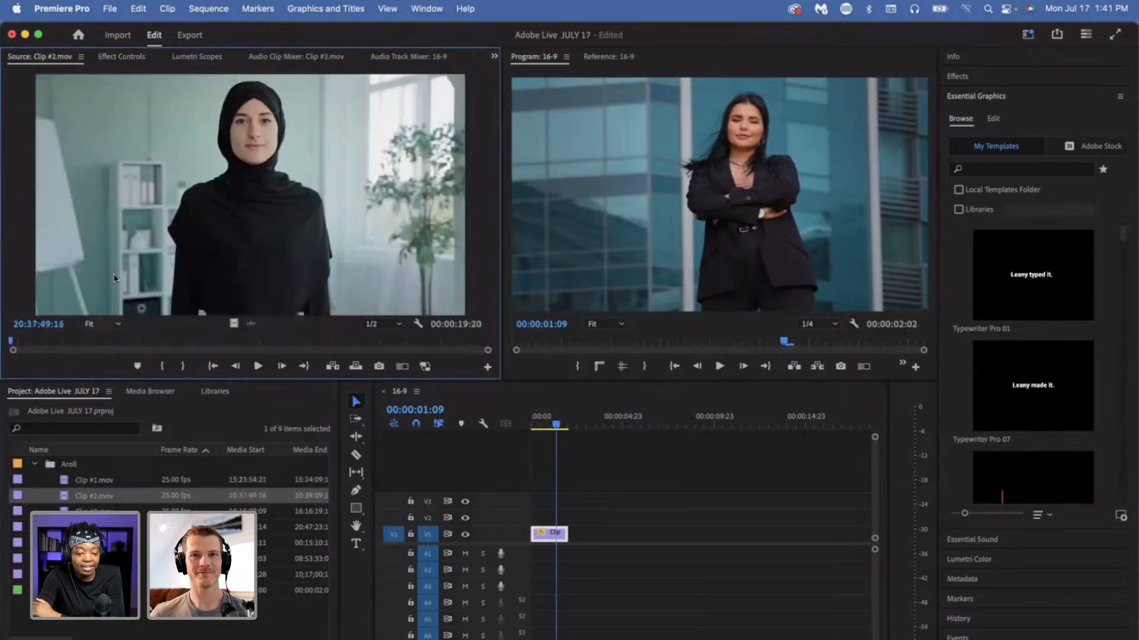
left_click_drag(32, 344, 84, 355)
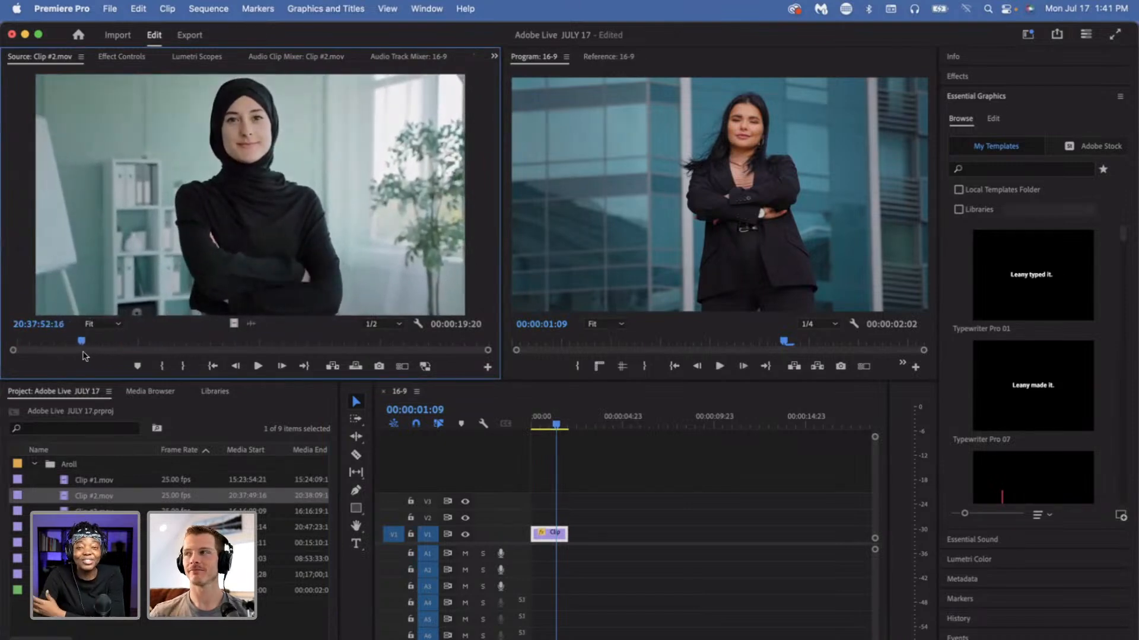
left_click_drag(82, 340, 75, 437)
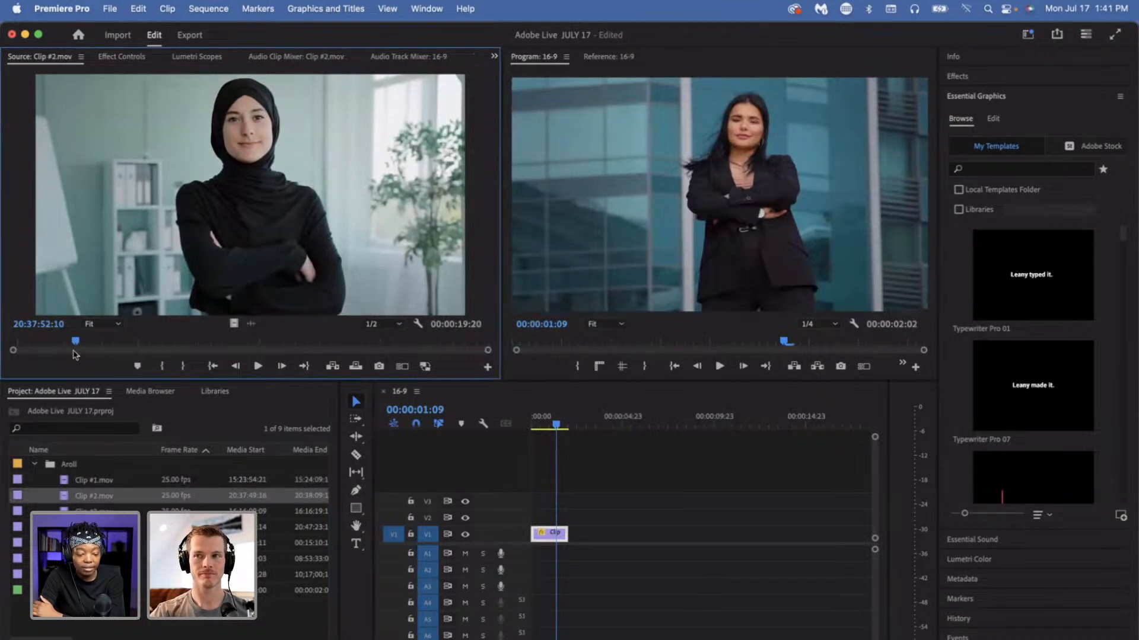
left_click_drag(77, 345, 53, 345)
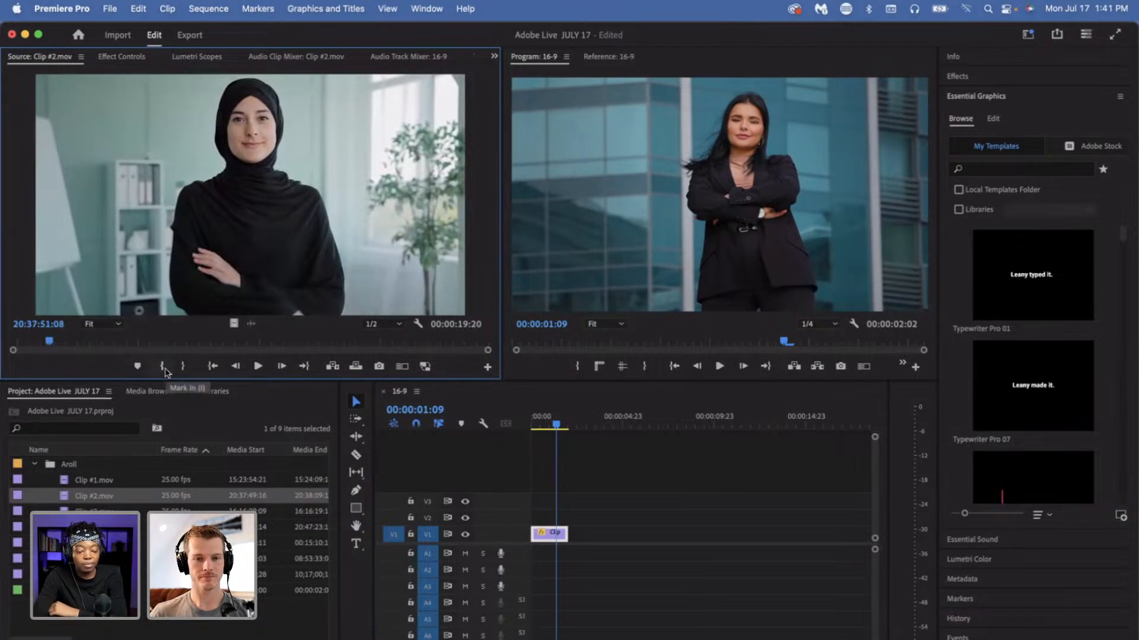
left_click(165, 369)
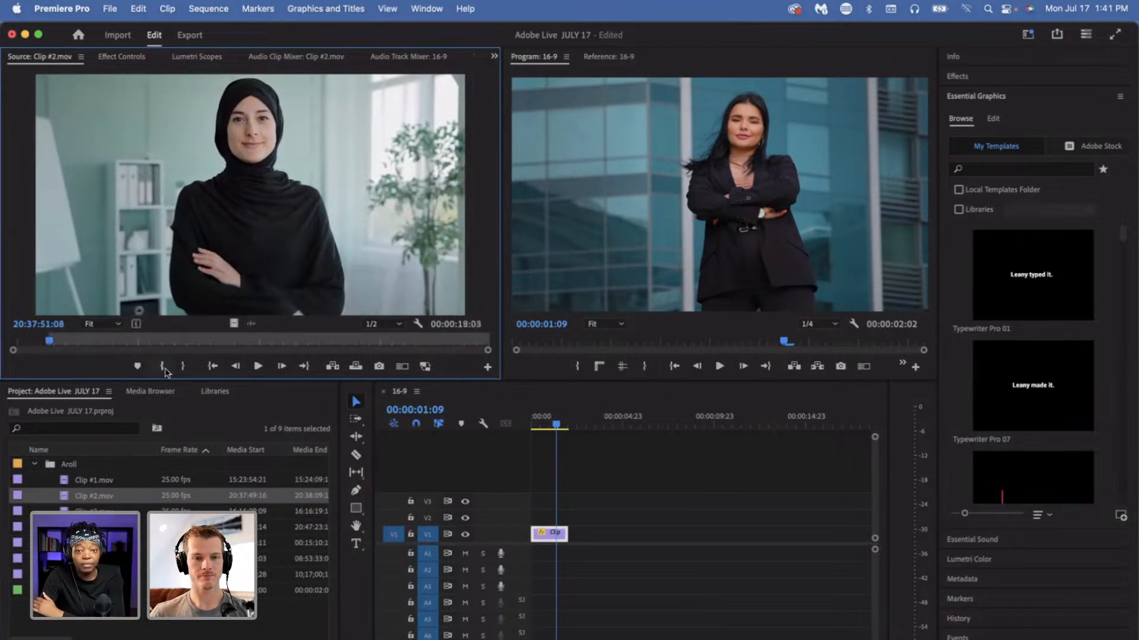
- Play Clip #2.mov on from the In point and mark an Out point at 20:37:52:20
left_click(259, 366)
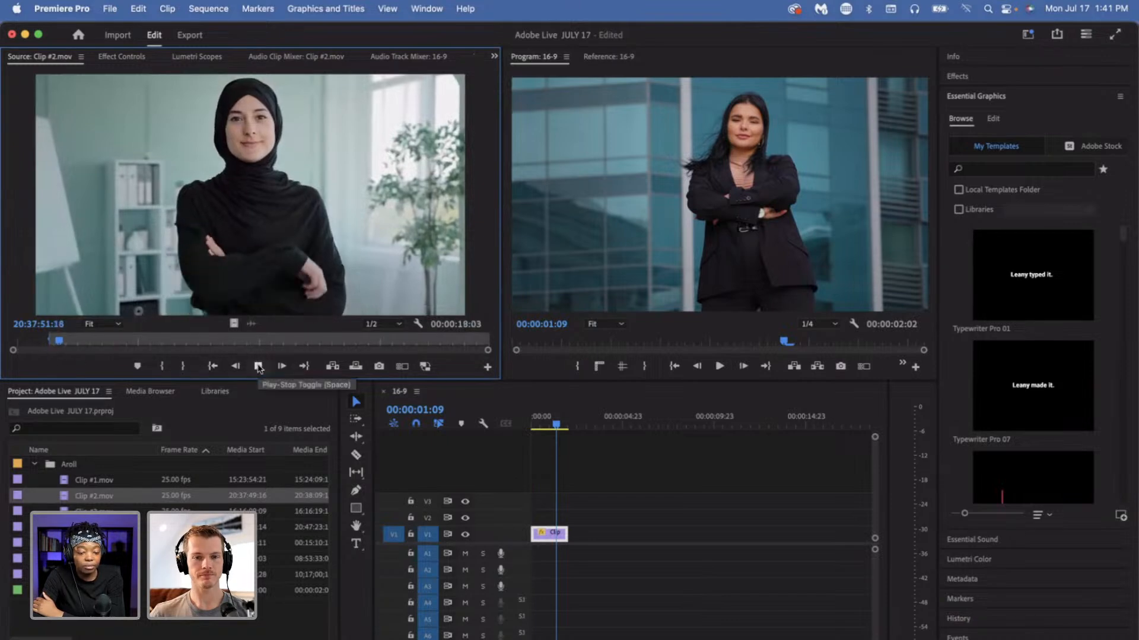
left_click(258, 367)
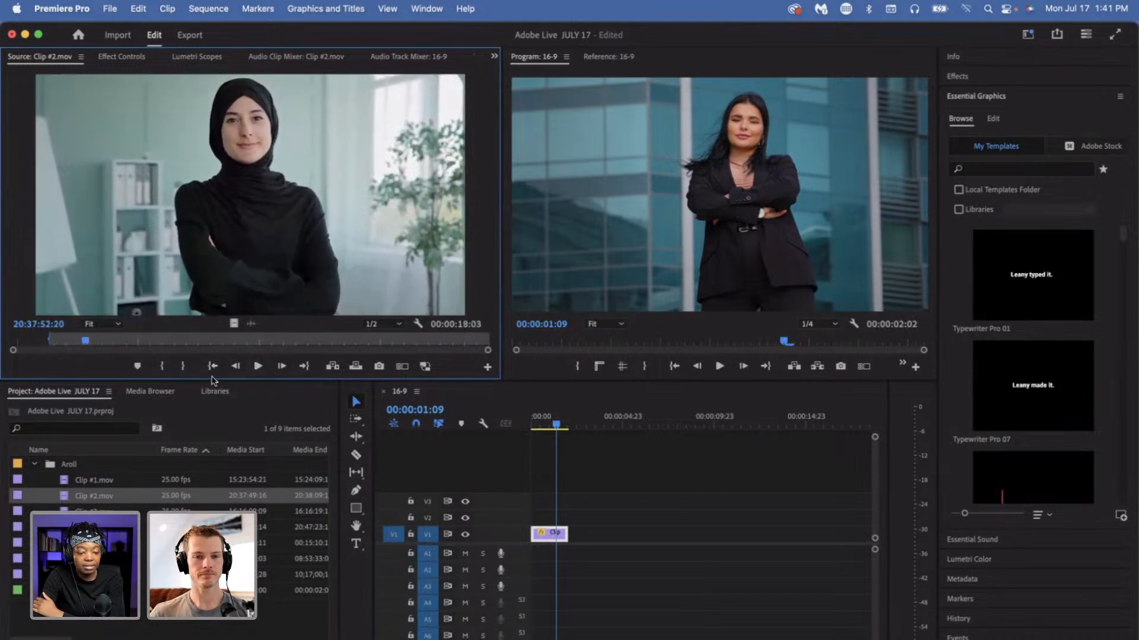
left_click(183, 368)
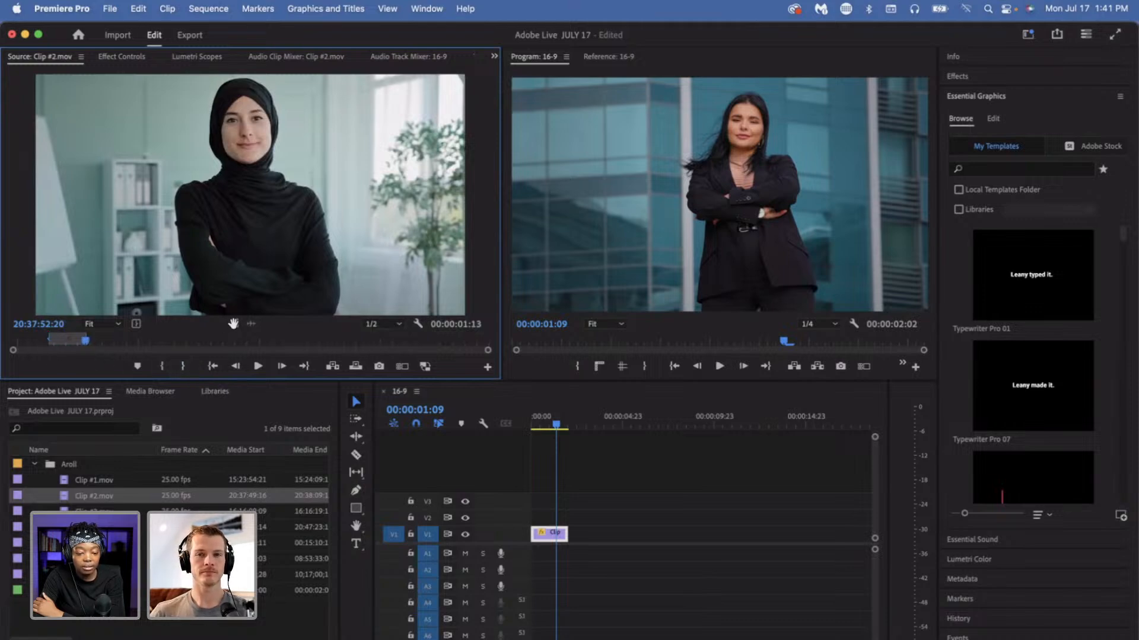
- Place only the video of Clip #2.mov's marked range directly after Clip #1.mov on V1 and park the playhead over it
left_click_drag(537, 393, 574, 537)
left_click_drag(559, 419, 526, 427)
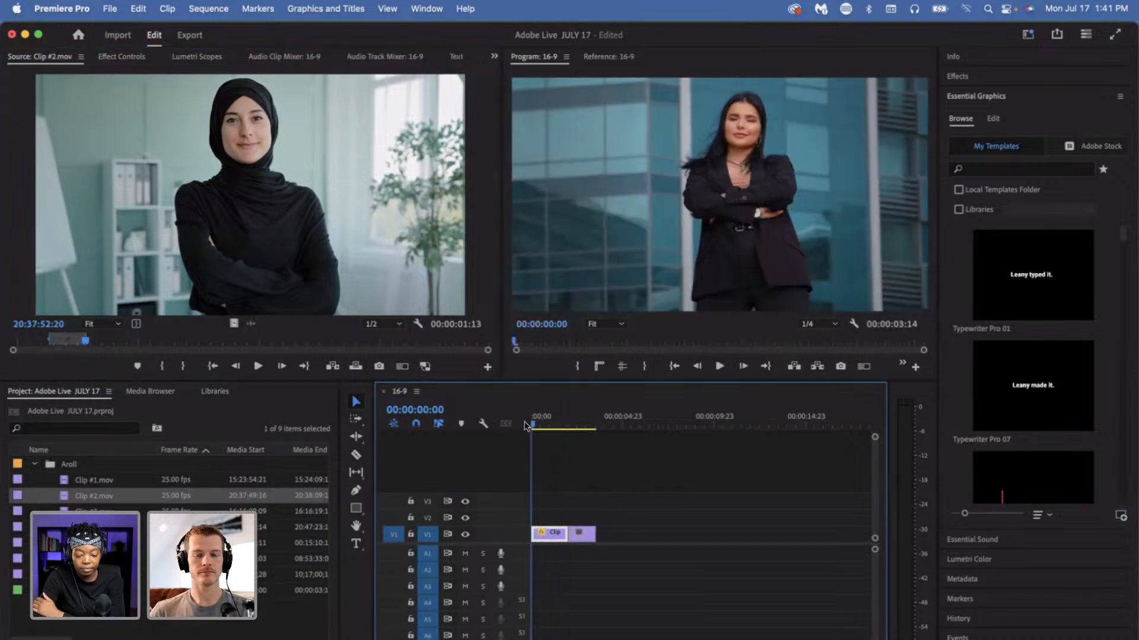
left_click(585, 423)
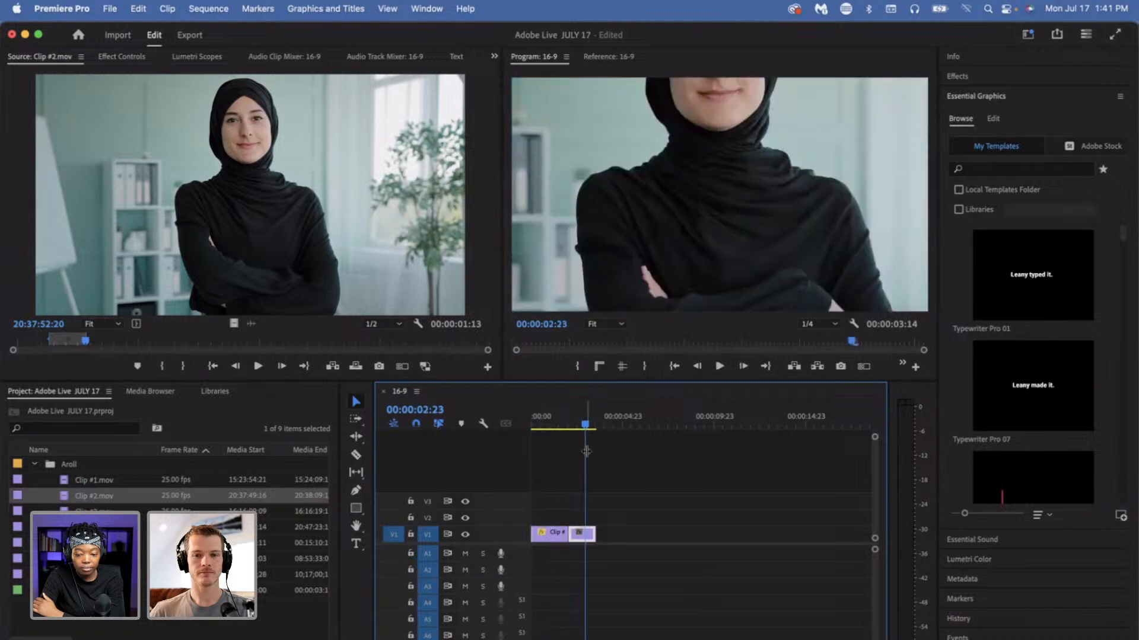
- Try reducing the Scale of Clip #2.mov on V1 to show more of the subject
left_click(122, 57)
left_click_drag(196, 138, 187, 138)
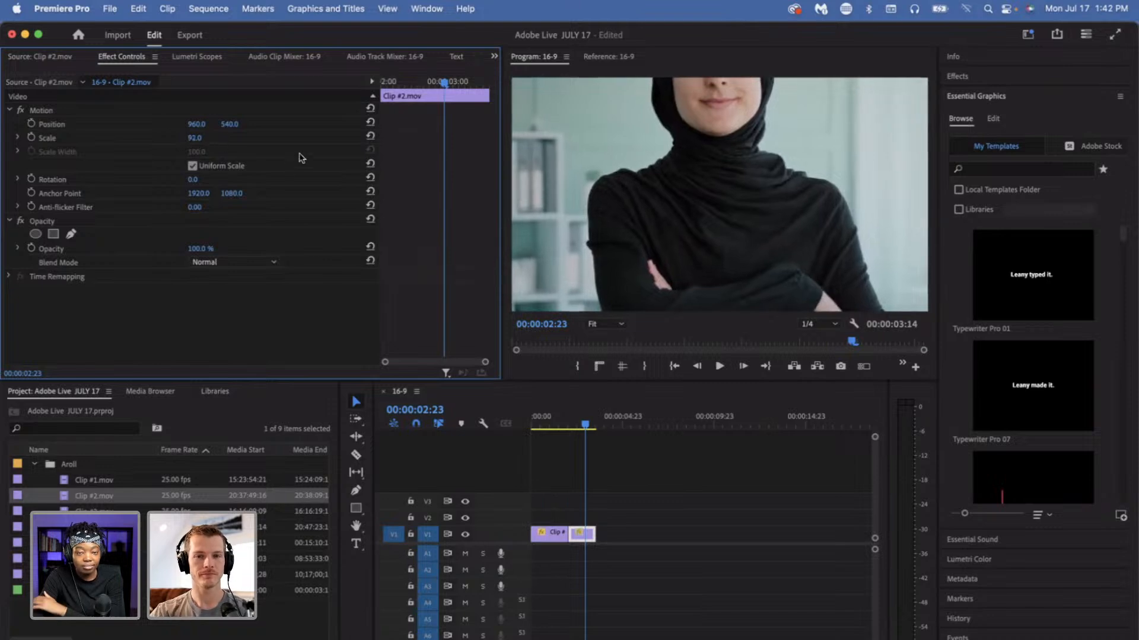
left_click(652, 507)
left_click(584, 535)
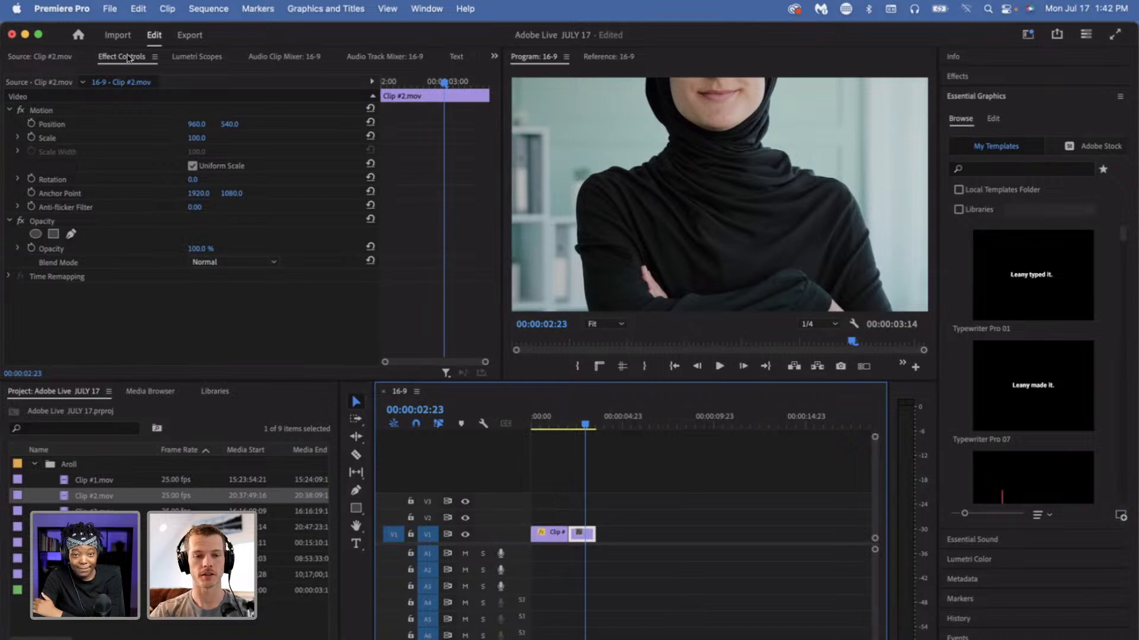
left_click(580, 421)
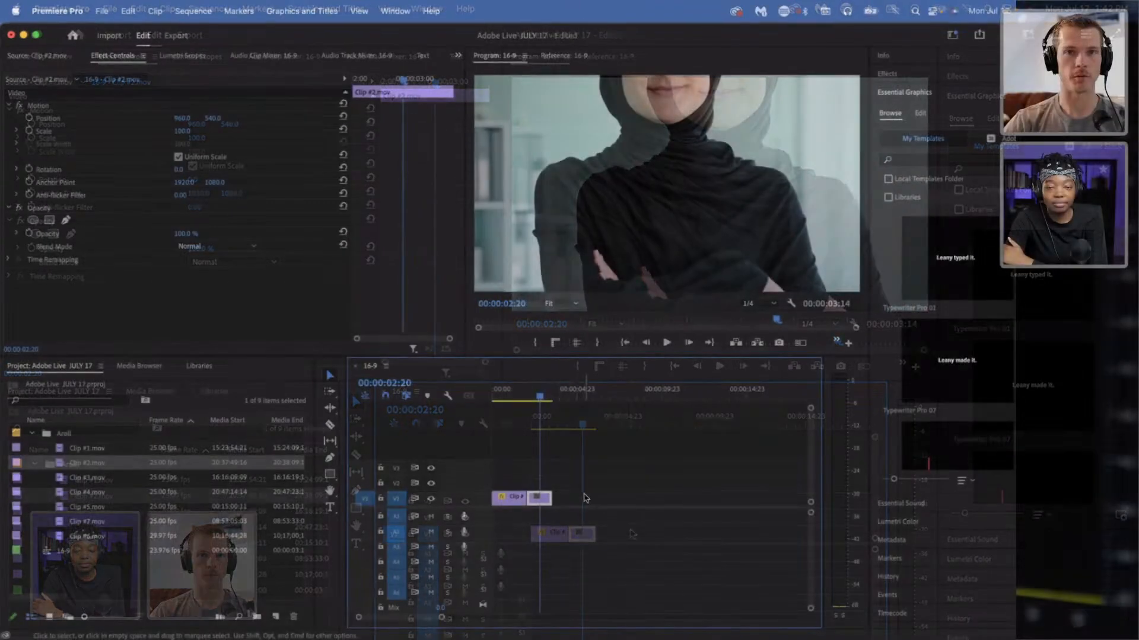
left_click(184, 130)
left_click(534, 474)
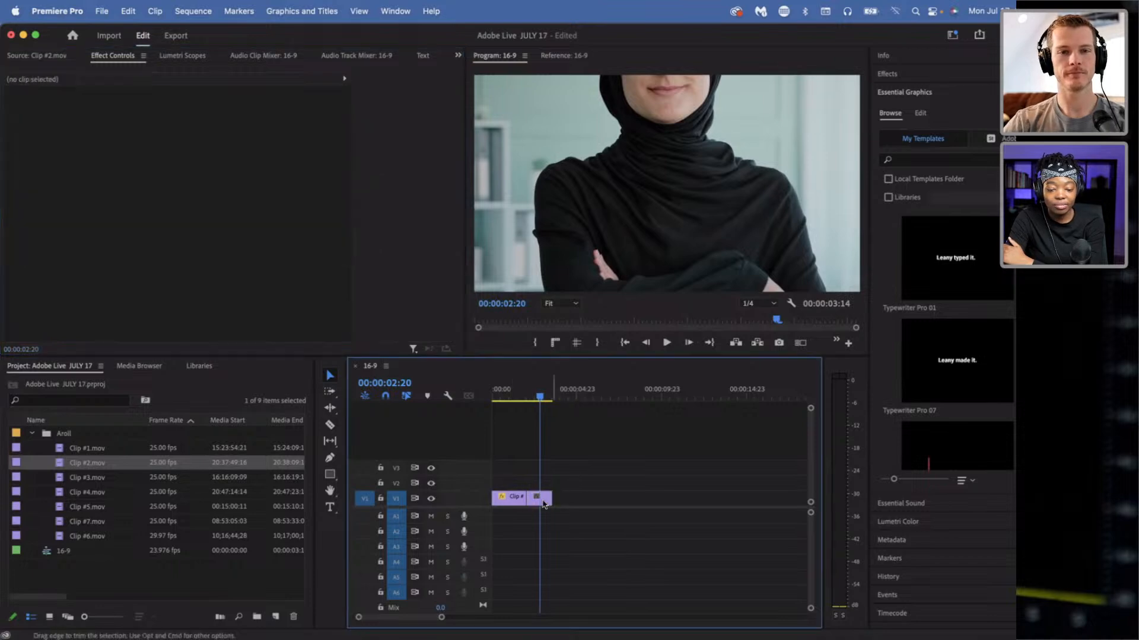
- Select Clip #2.mov on V1 and set its Scale to 50
left_click(541, 500)
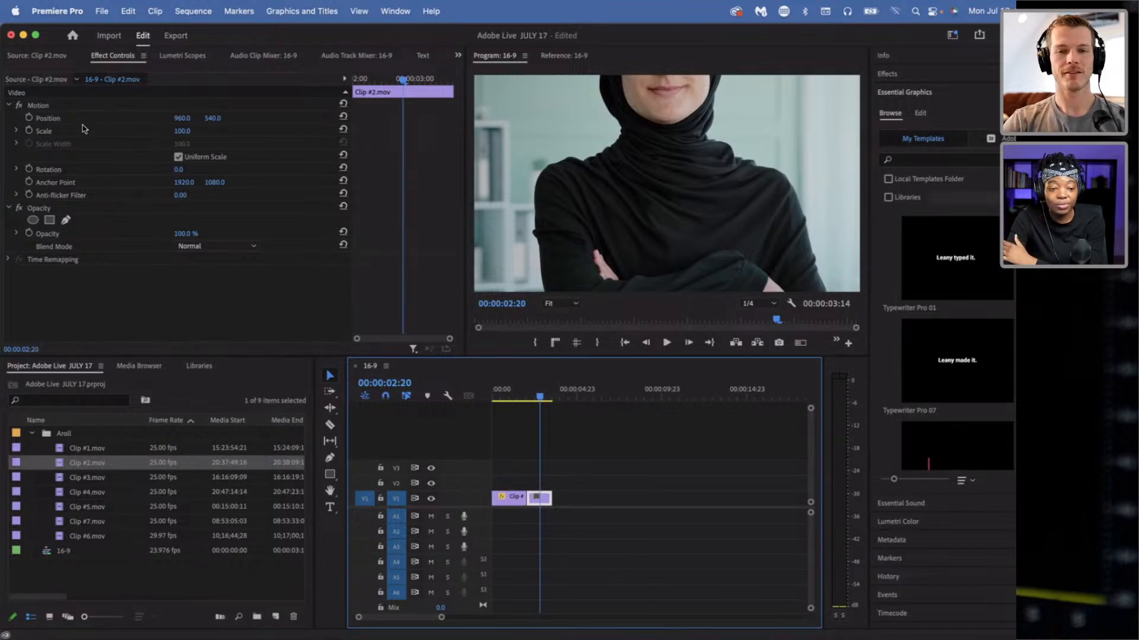
left_click(185, 134)
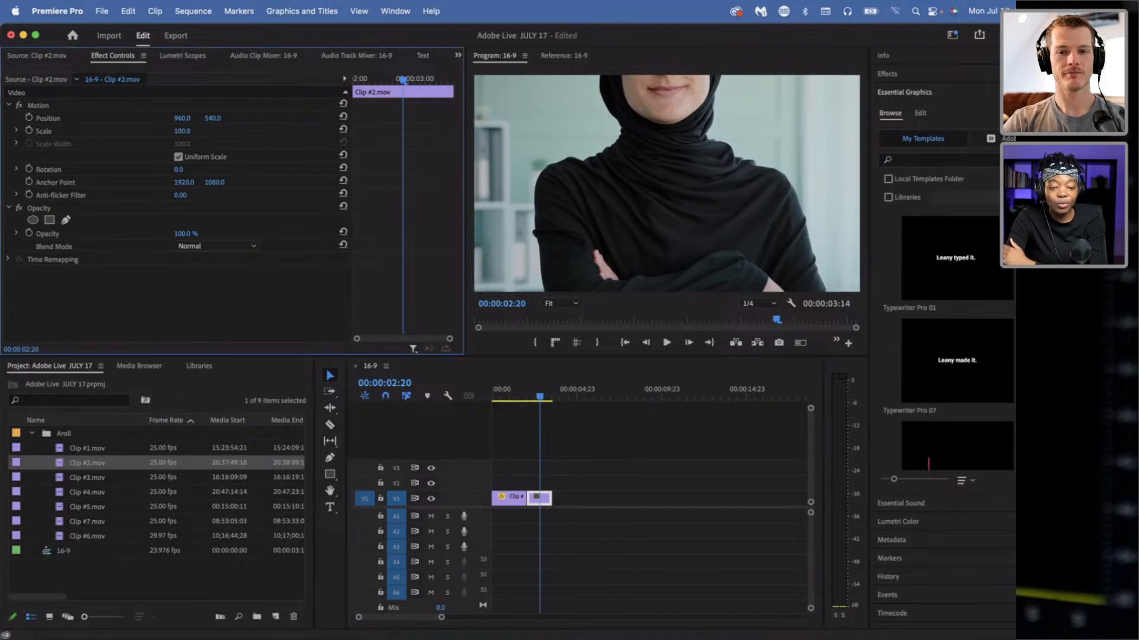
mouse_move(182, 131)
left_mouse_down()
mouse_move(149, 131)
mouse_move(191, 133)
left_mouse_up()
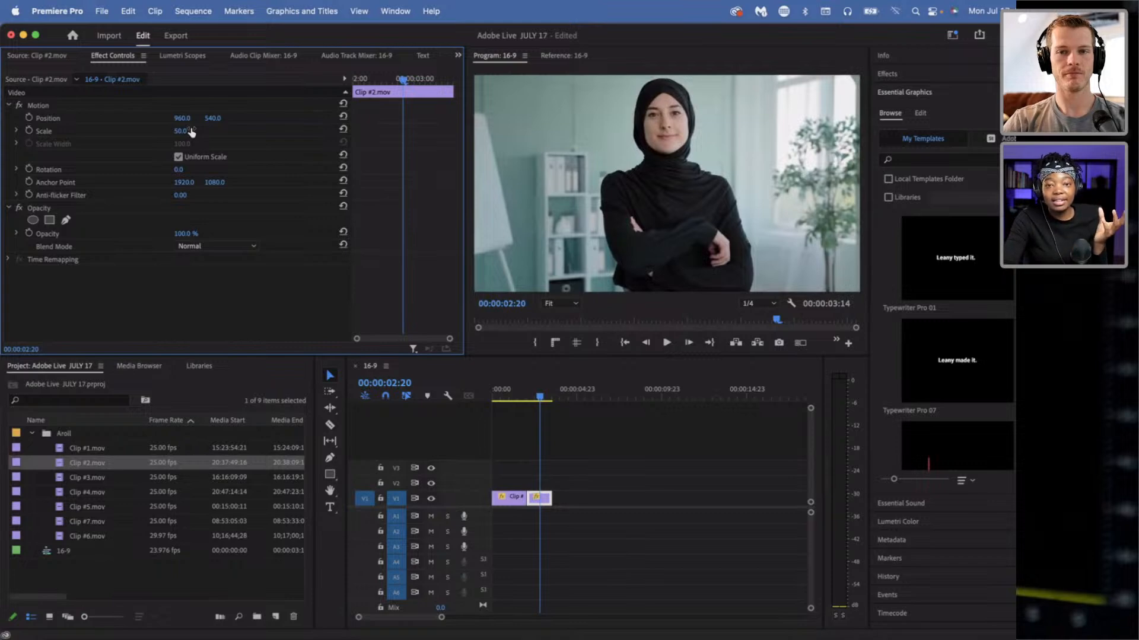
- Compare the framing of Clip #2.mov by setting its Scale to 100 and back to 50
left_click(191, 131)
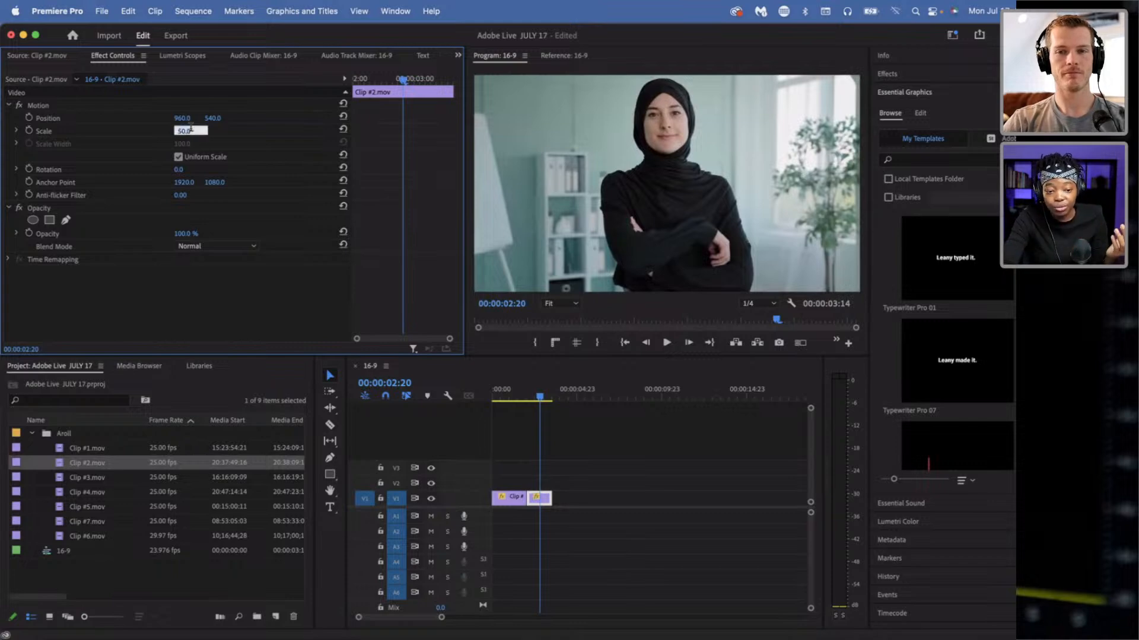
type("100")
key("Return")
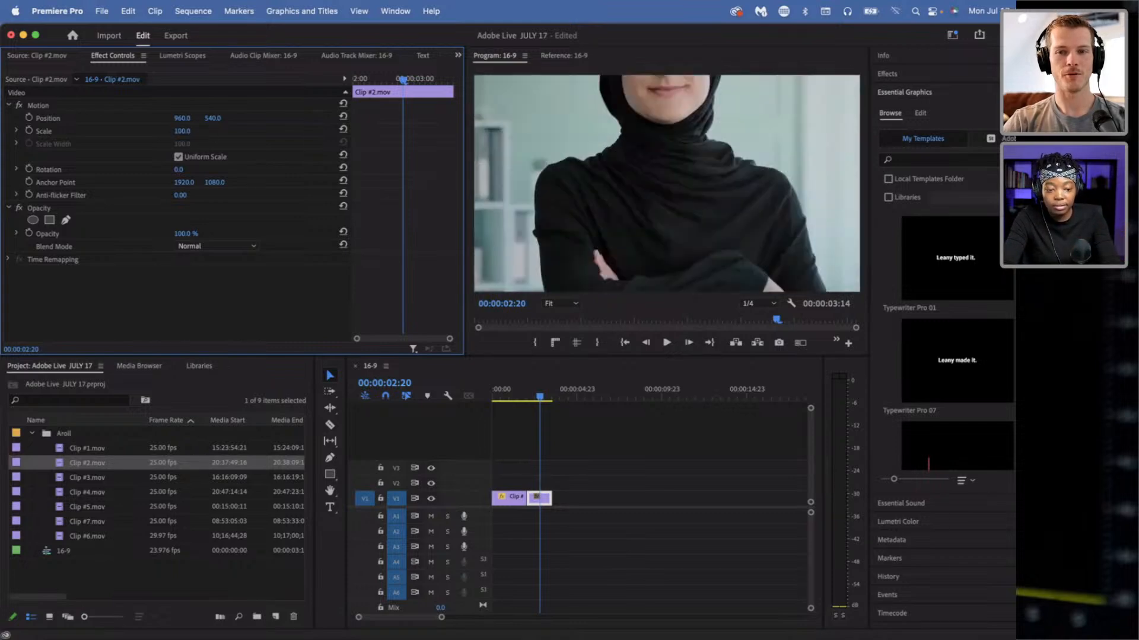
left_click(190, 128)
type("50")
key("Return")
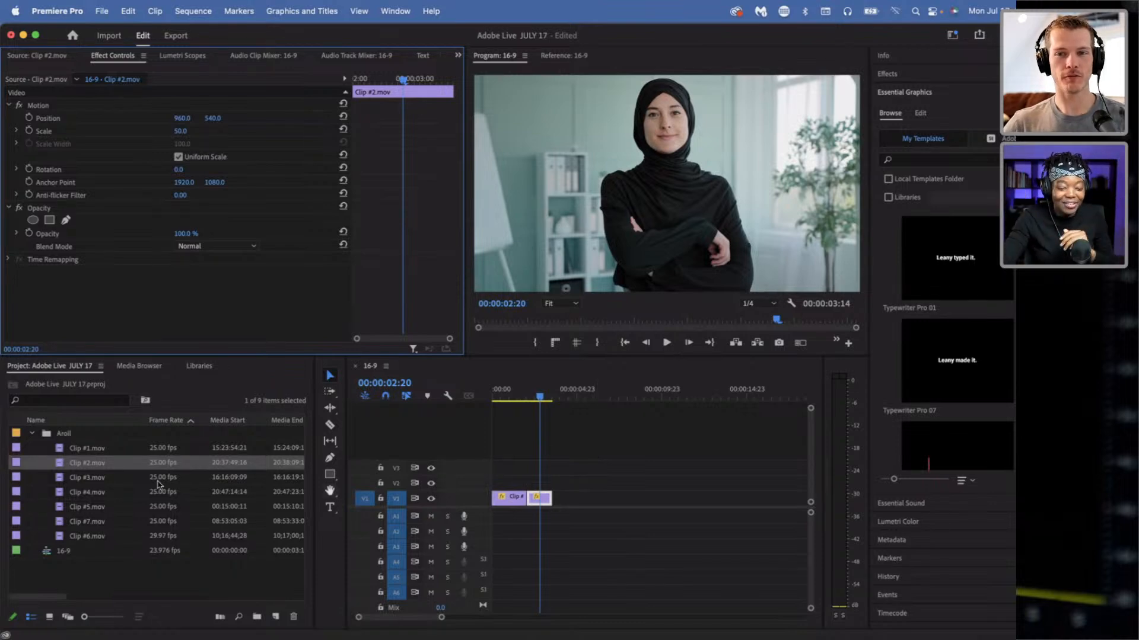
- Open Clip #3.mov in the Source monitor and scrub from its beginning to 16:16:12:02
left_click(68, 491)
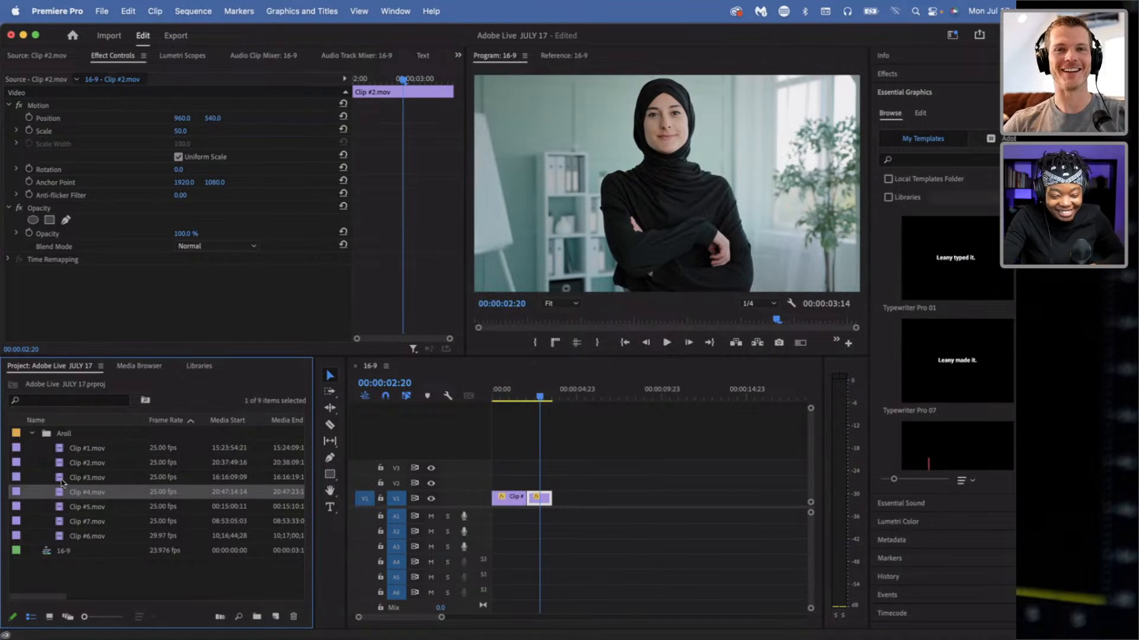
double_click(61, 478)
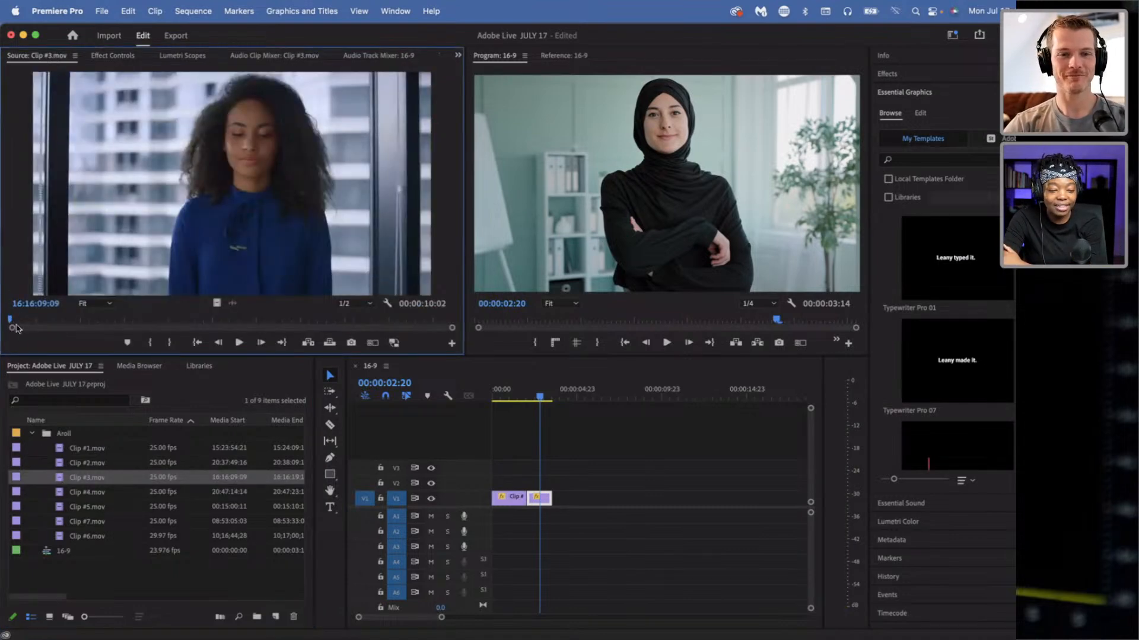
left_click_drag(11, 321, 129, 325)
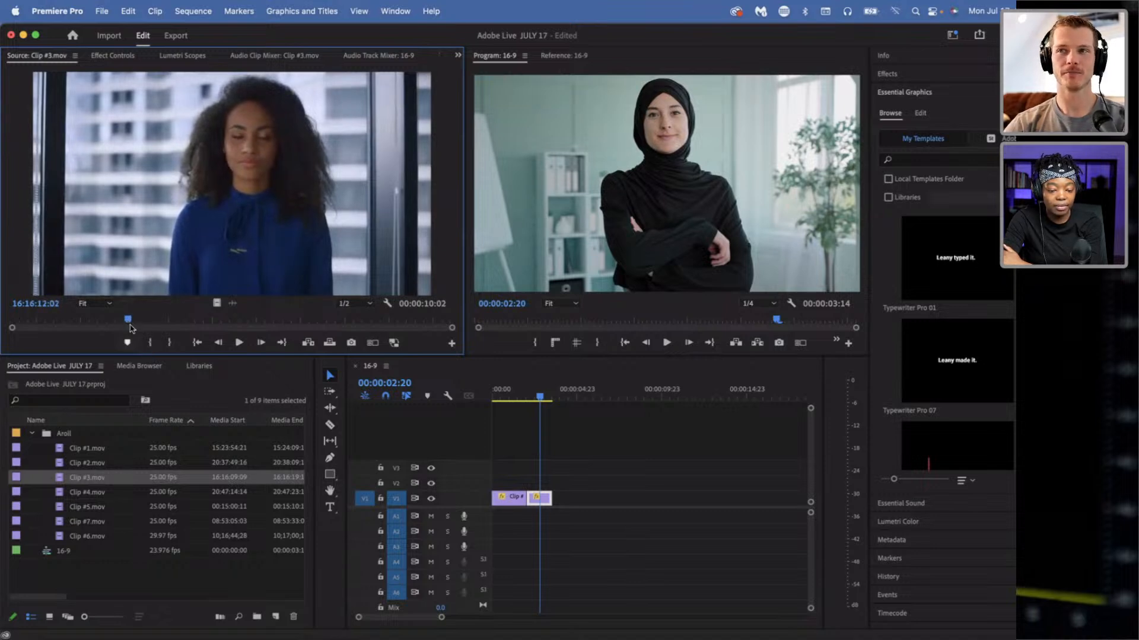
- Try marking a short range of Clip #3.mov starting at 16:16:12:02
left_click(149, 344)
left_click_drag(129, 323, 257, 325)
left_click(169, 344)
- Mark a new In point for Clip #3.mov at 16:16:15:00, play on, and mark an Out point at 16:16:16:22
left_click(345, 324)
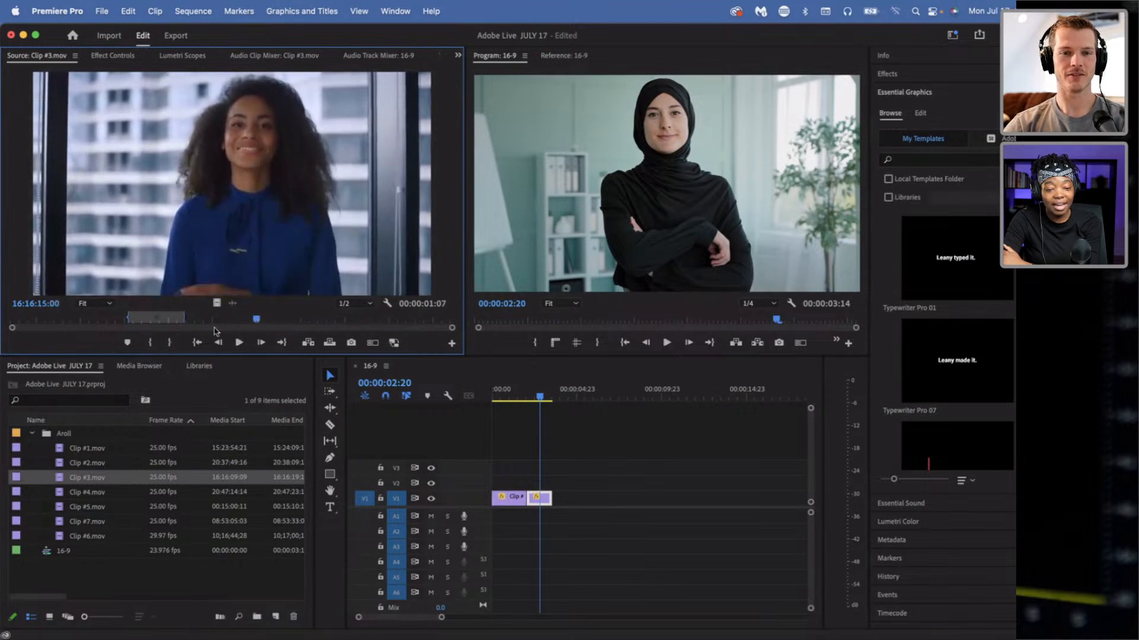
left_click(149, 344)
left_click(240, 344)
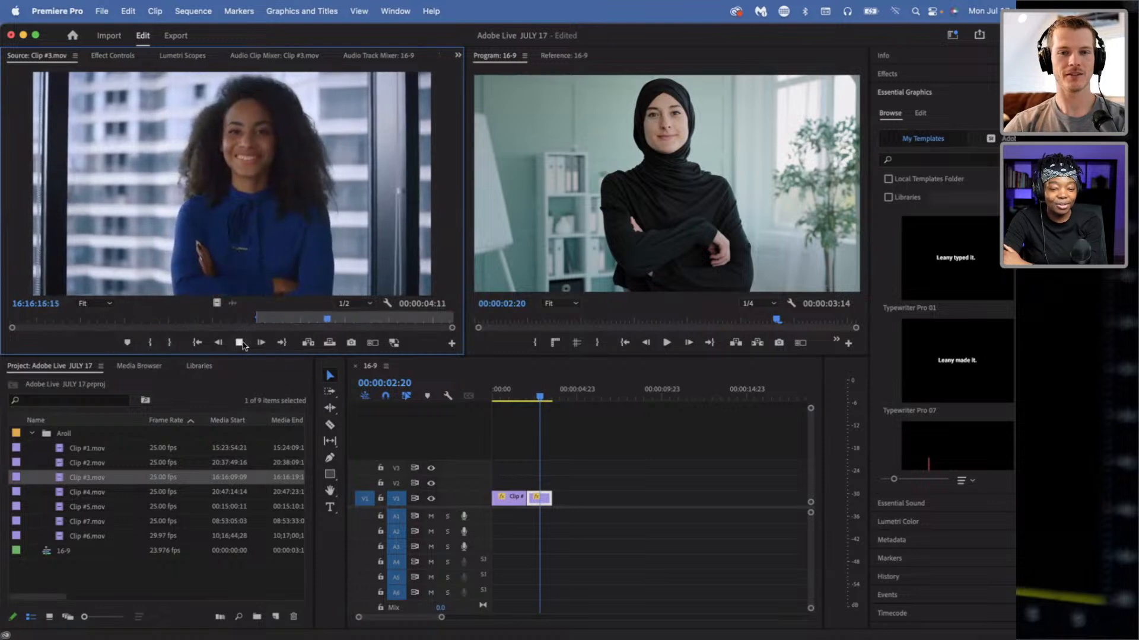
left_click(240, 344)
left_click(170, 347)
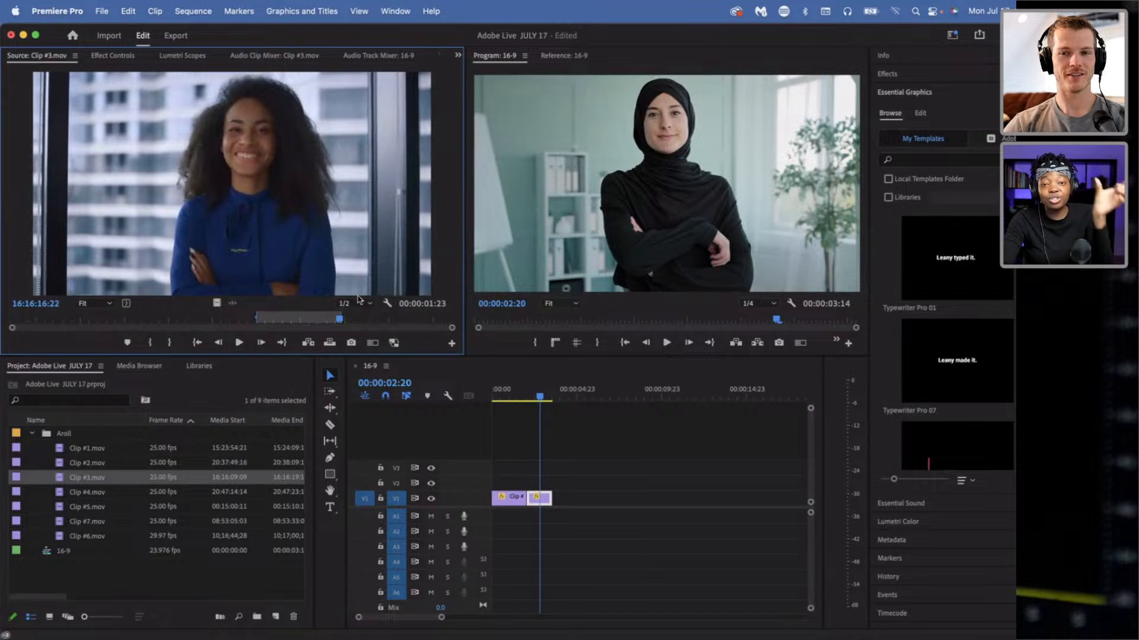
- Move Clip #3.mov's Out point to 16:16:16:19 and place only the marked video directly after Clip #2.mov on V1
left_click_drag(340, 321, 255, 325)
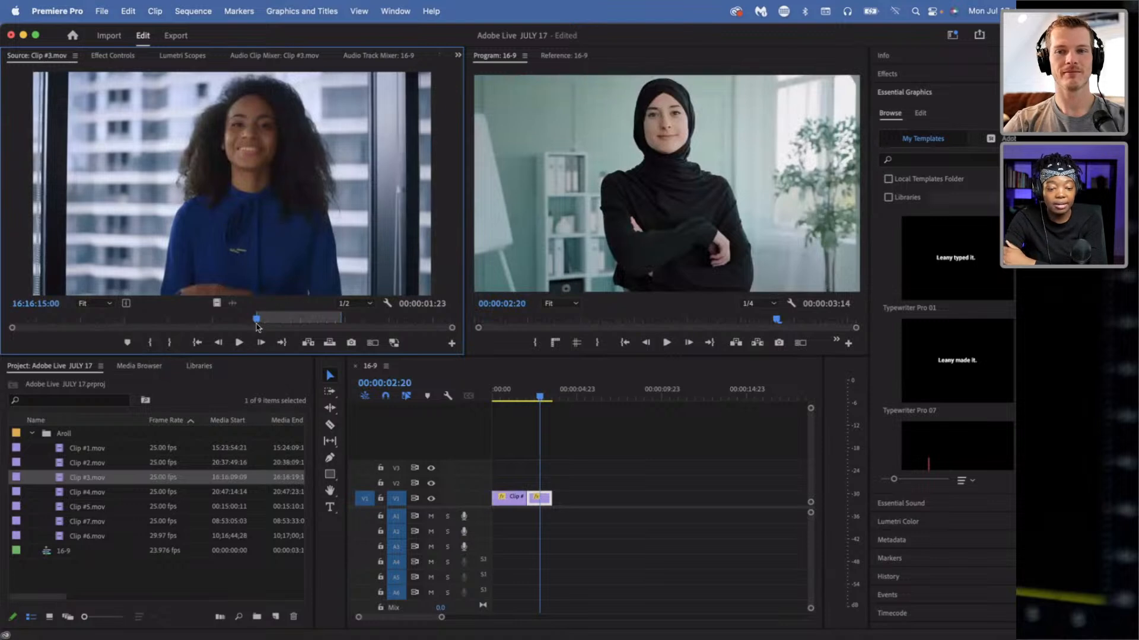
left_click_drag(256, 323, 335, 323)
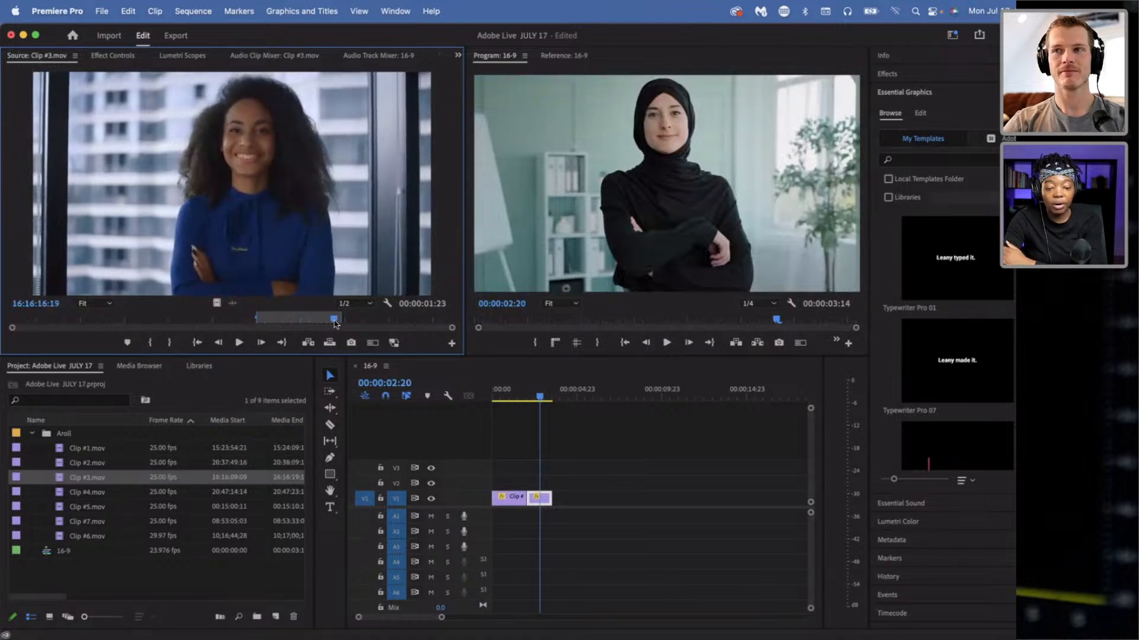
left_click(169, 343)
left_click_drag(213, 307, 568, 498)
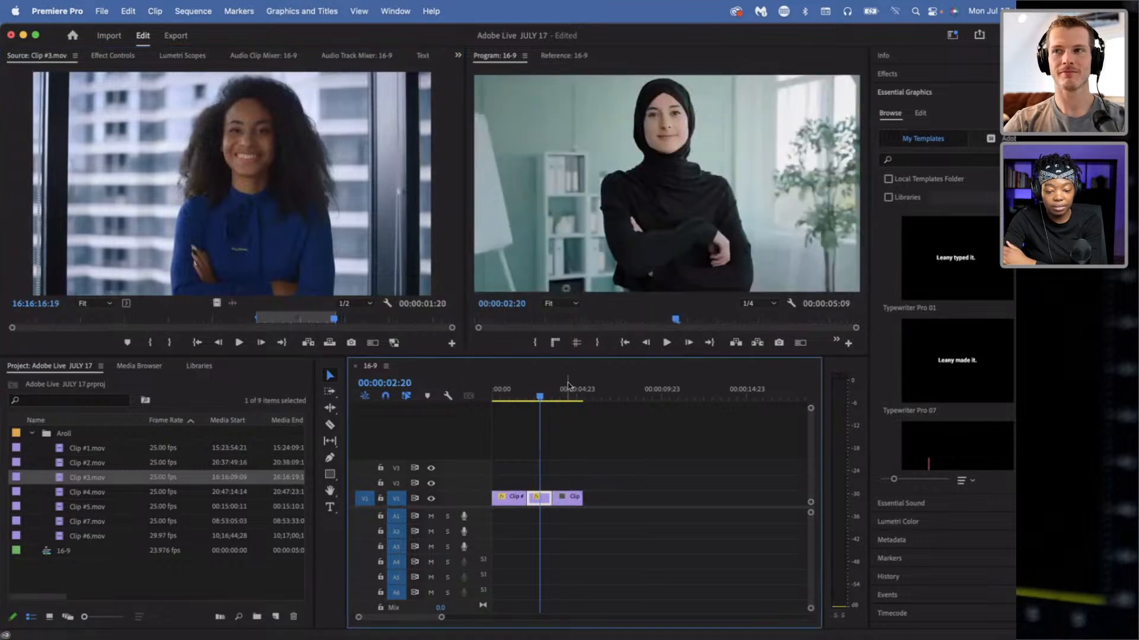
- Set the scale of Clip #3.mov in the 16-9 sequence to 50
left_click(567, 390)
left_click(562, 392)
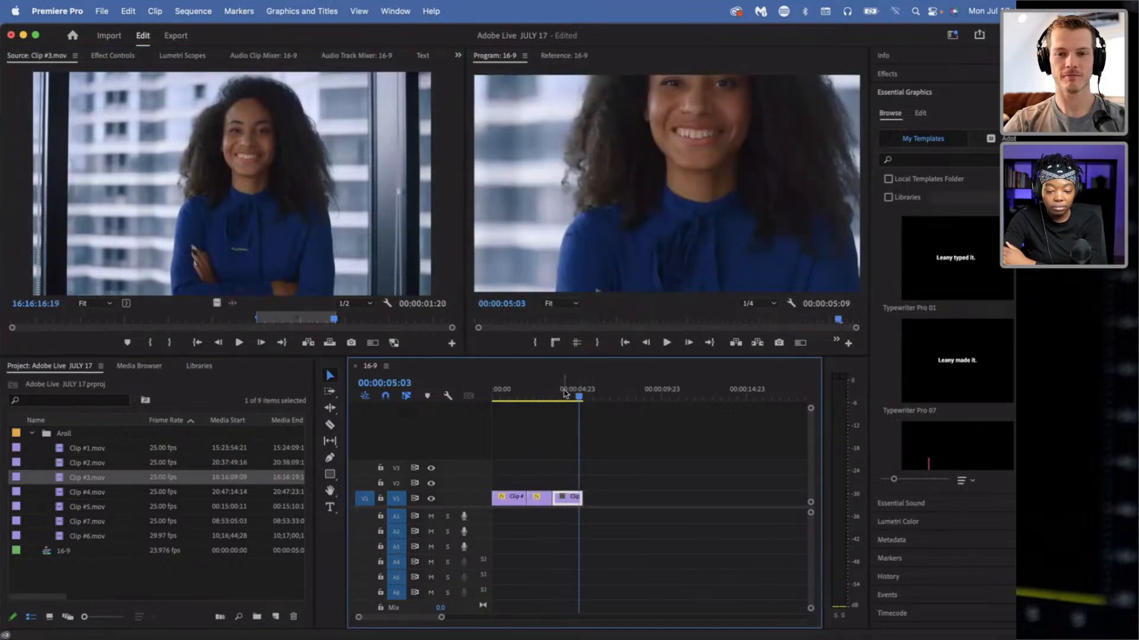
left_click(117, 55)
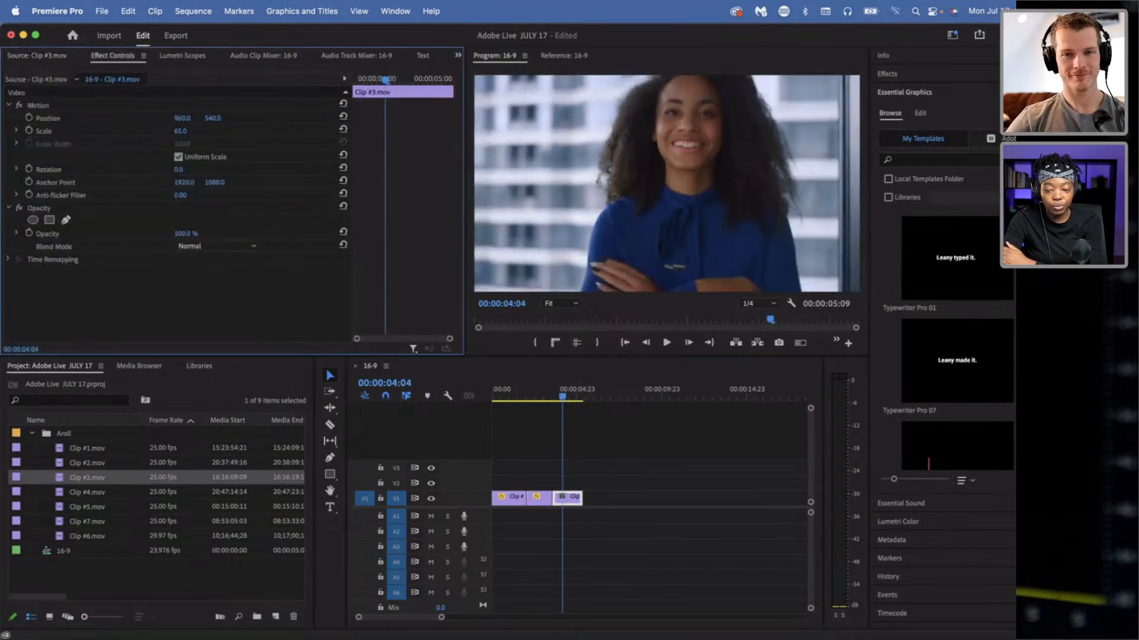
left_click(182, 131)
type("50")
key("Return")
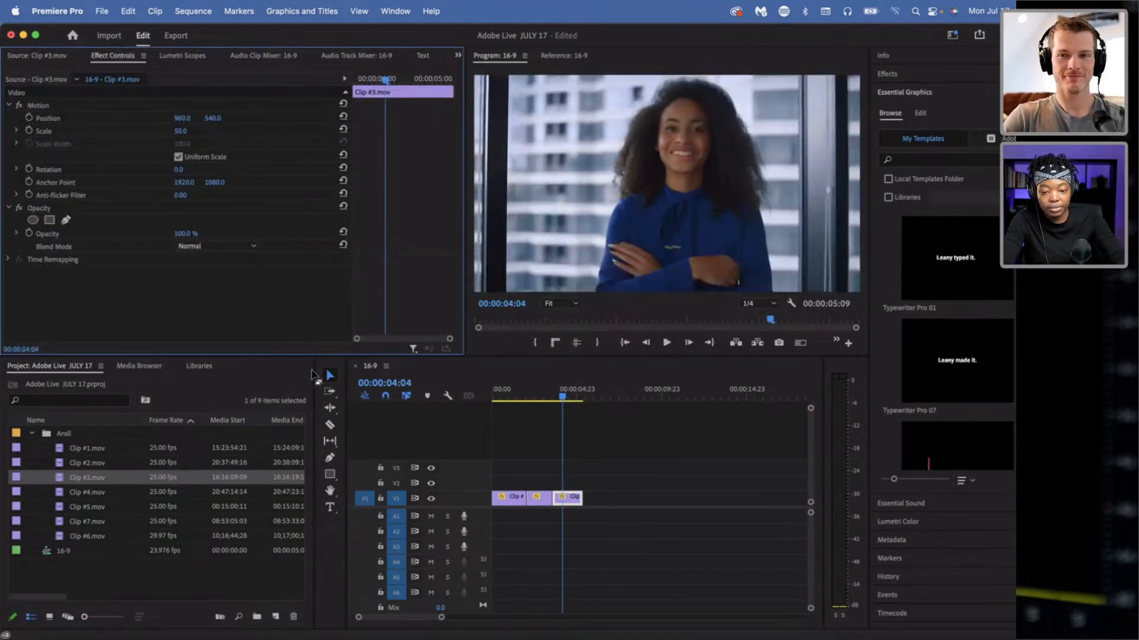
- Open Clip #4.mov in the Source monitor and mark a 00:00:01:21 range ending at 20:47:18:10
double_click(59, 497)
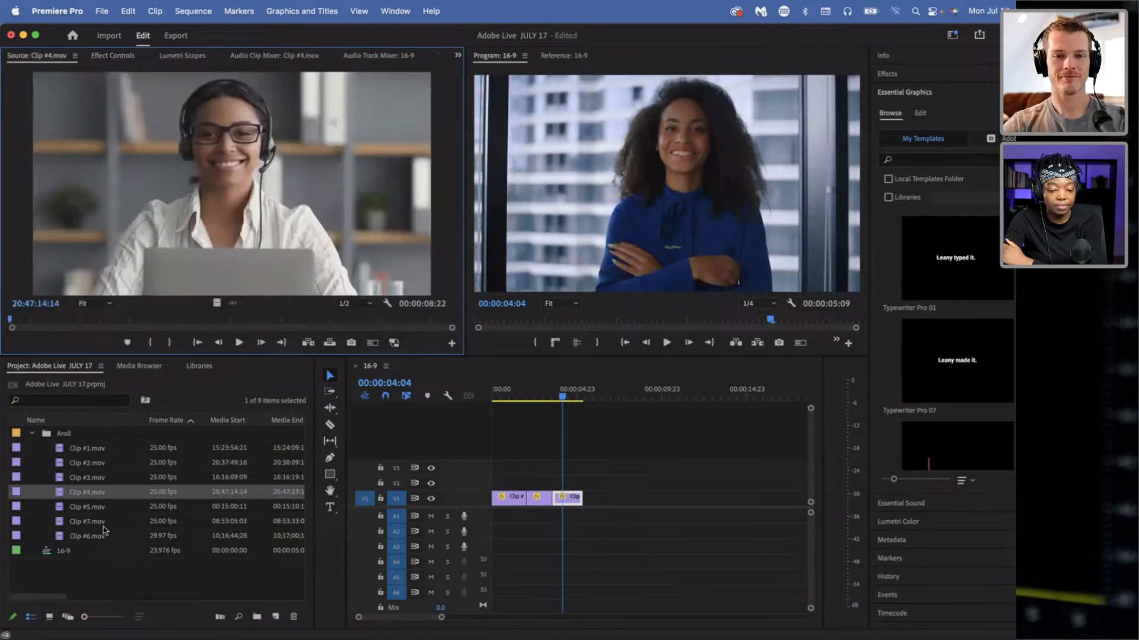
left_click_drag(22, 327, 156, 326)
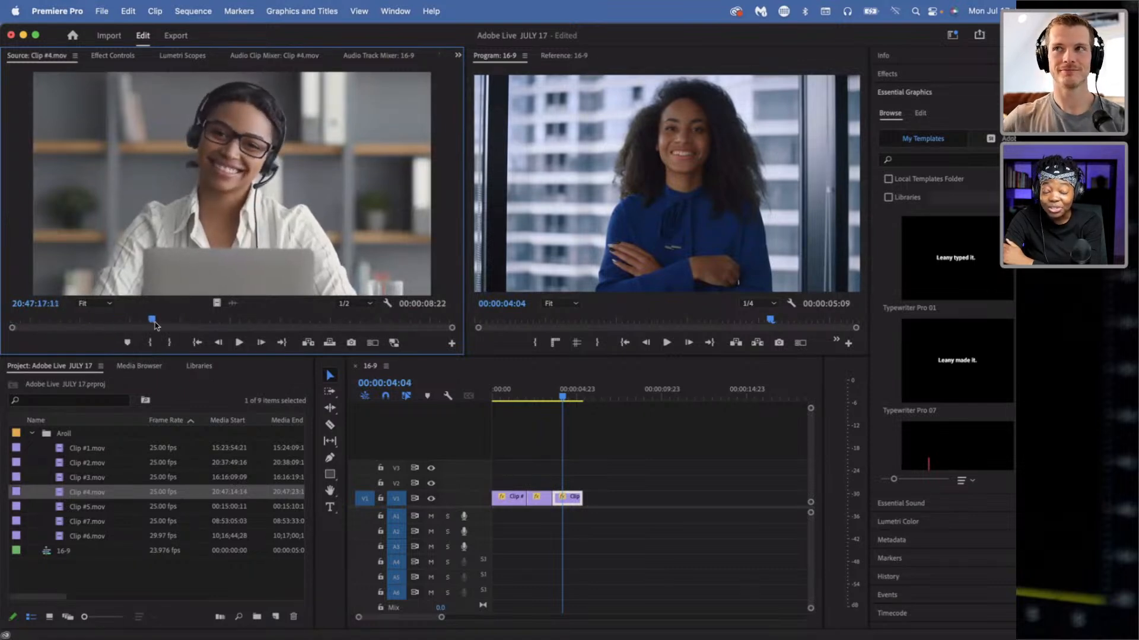
left_click_drag(156, 325, 200, 323)
key("i")
key("o")
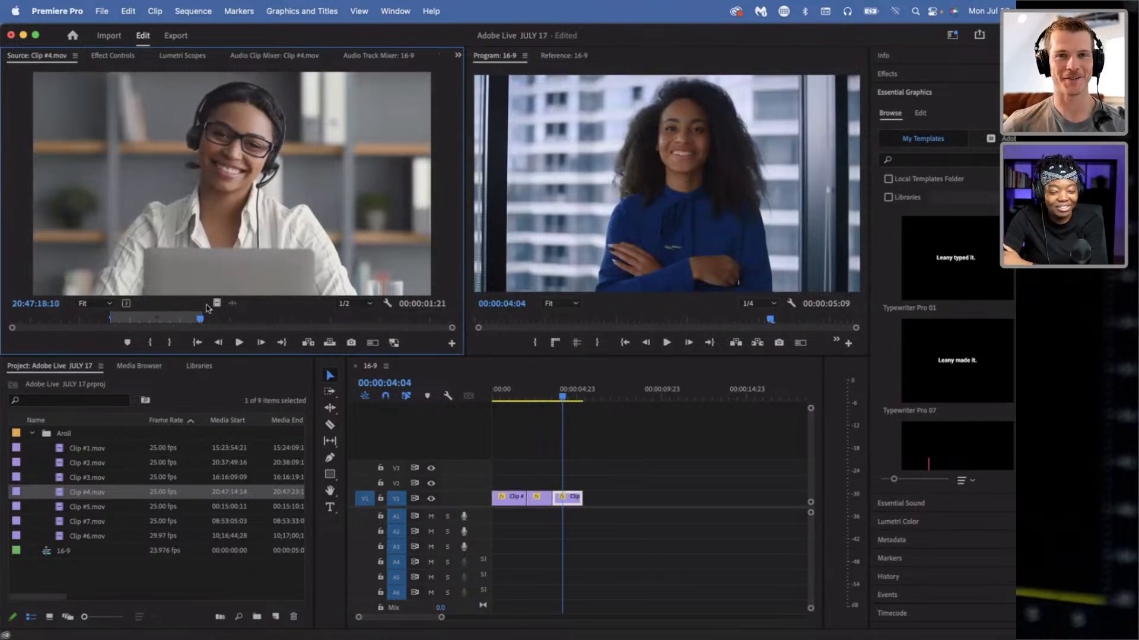
- Place the marked part of Clip #4.mov directly after Clip #3.mov on V1 and set its scale to 50
left_click_drag(232, 178, 599, 499)
left_click(601, 391)
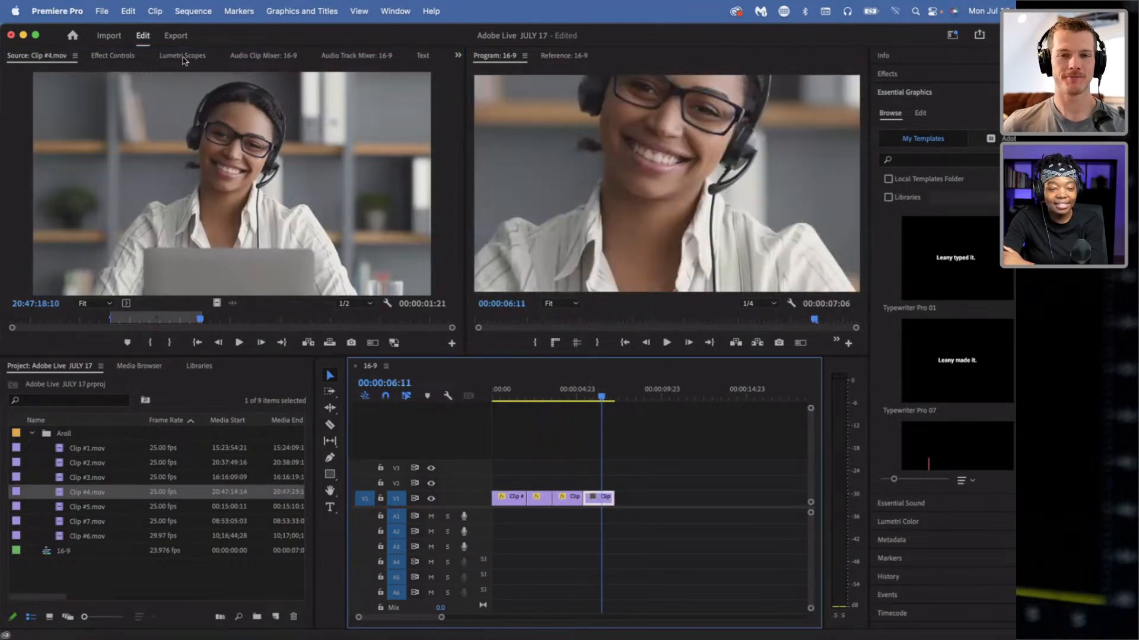
left_click(115, 57)
left_click(185, 132)
type("50")
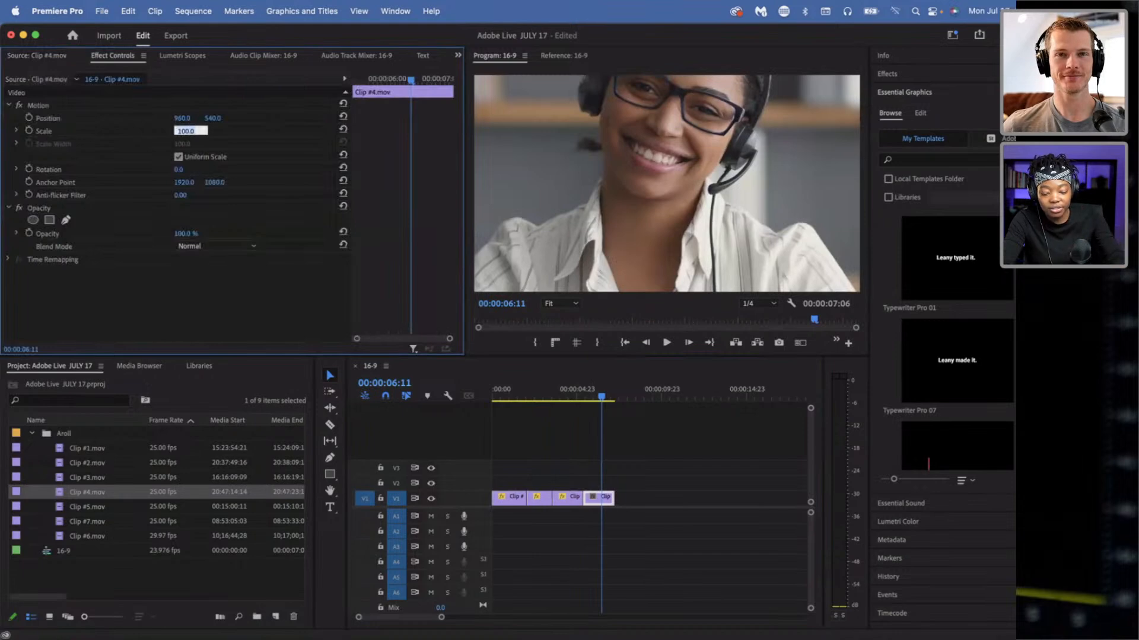
key("Return")
left_click(574, 399)
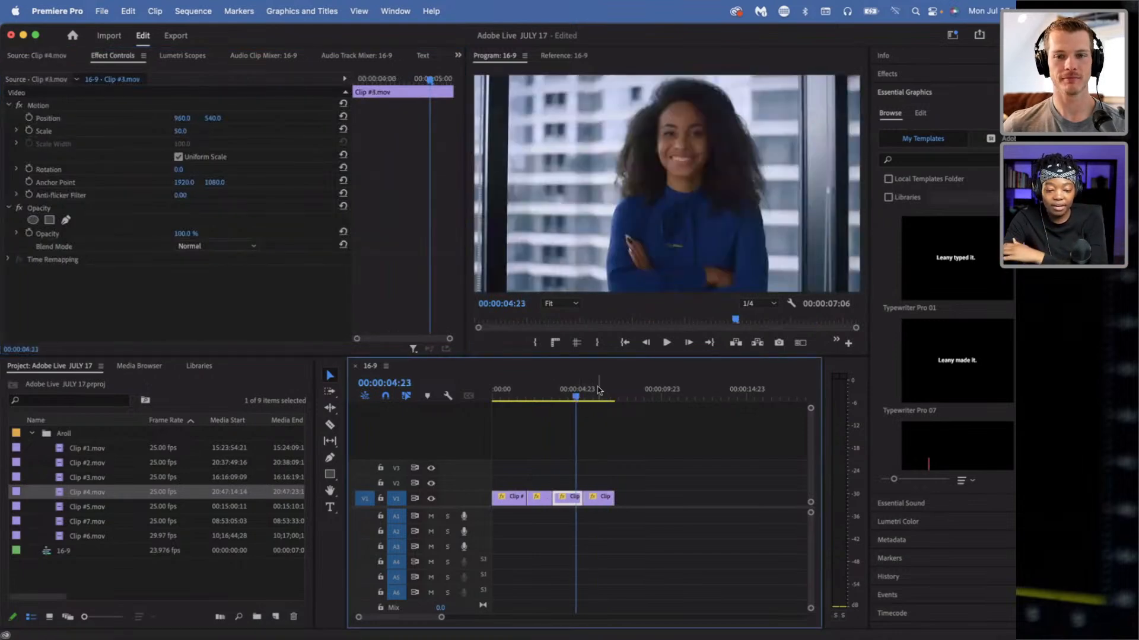
left_click(598, 398)
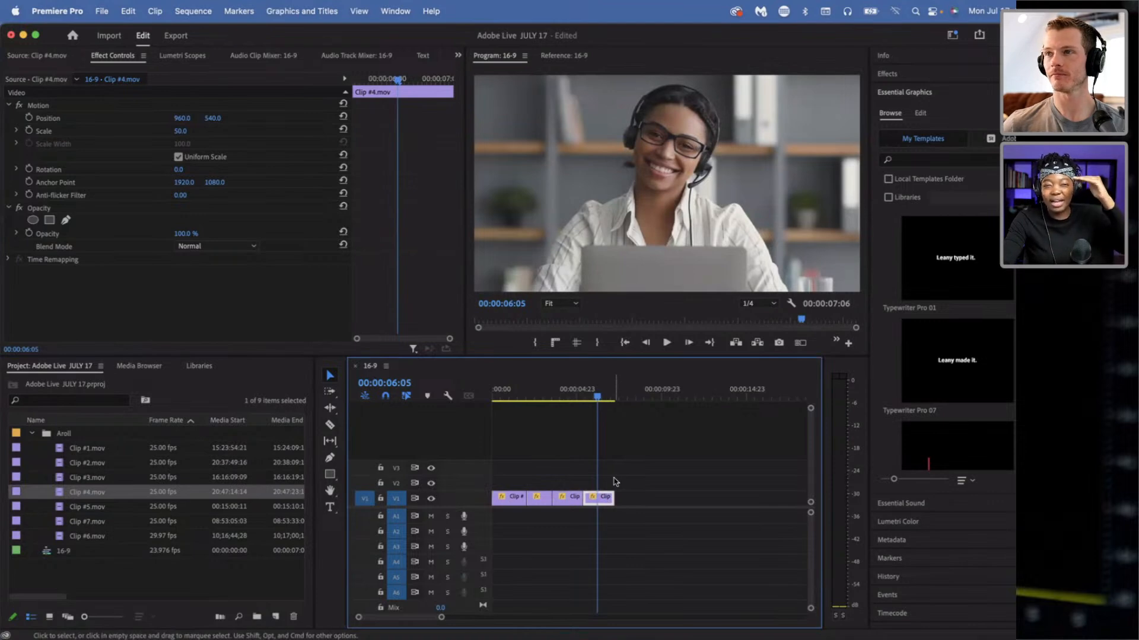
- Open Clip #5.mov in the Source monitor and mark its In point at 00:15:03:12 and Out point at 00:15:05:21
double_click(67, 508)
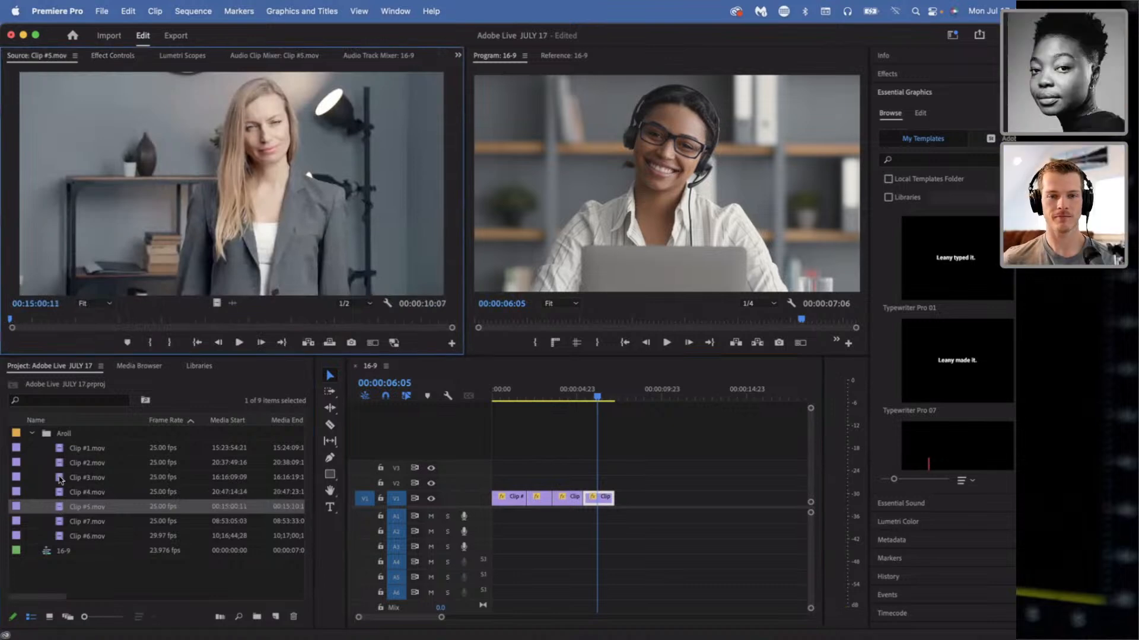
left_click_drag(14, 322, 142, 329)
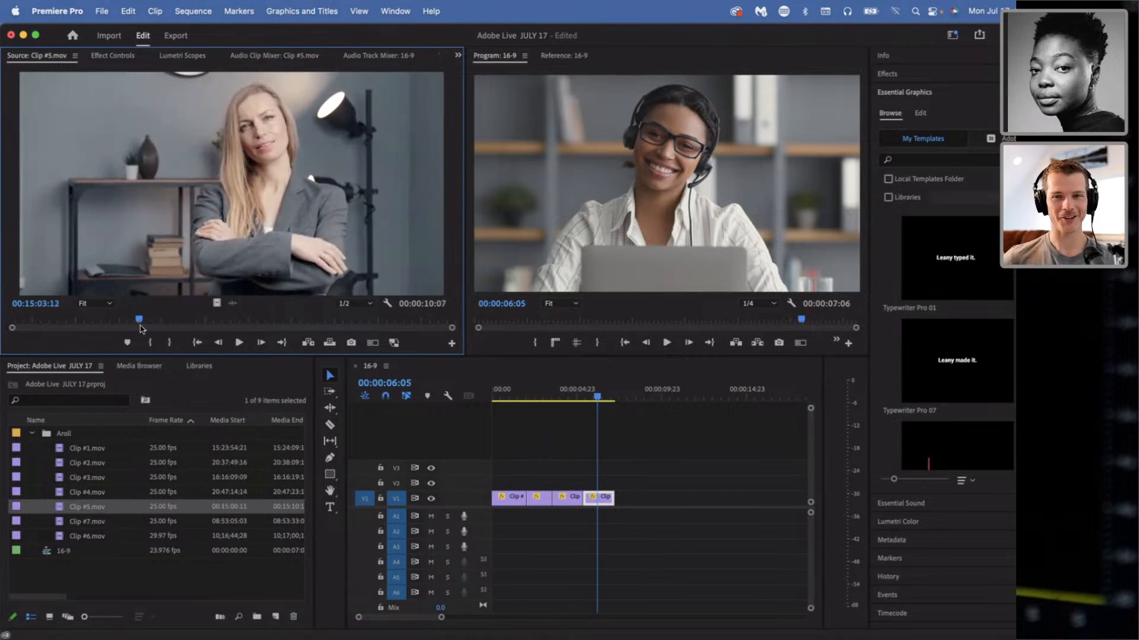
key("i")
key("space")
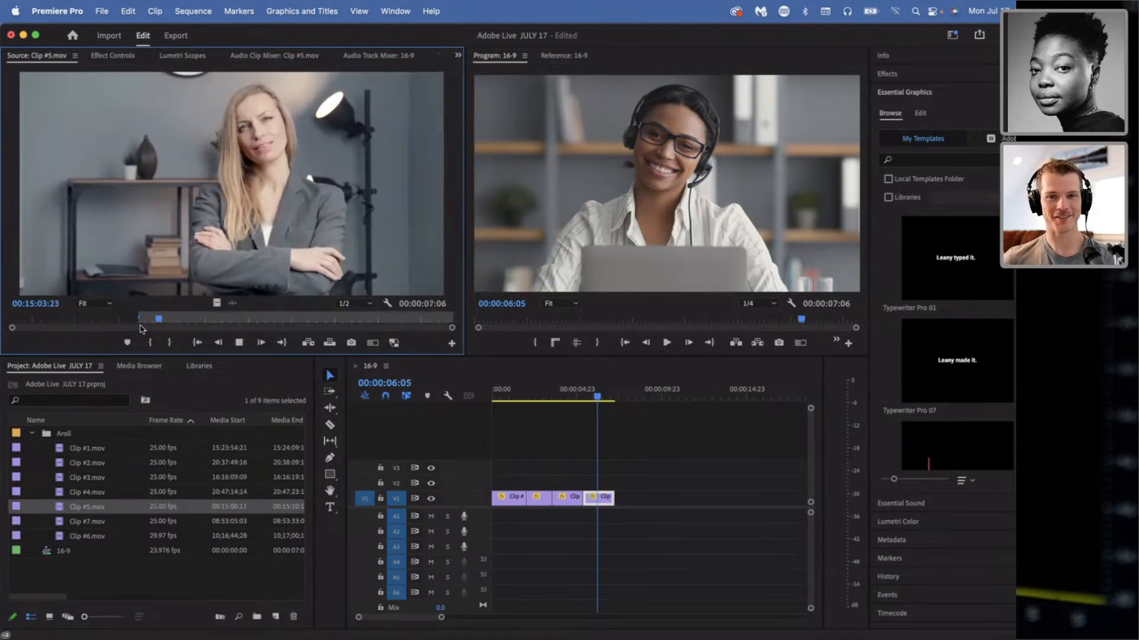
key("space")
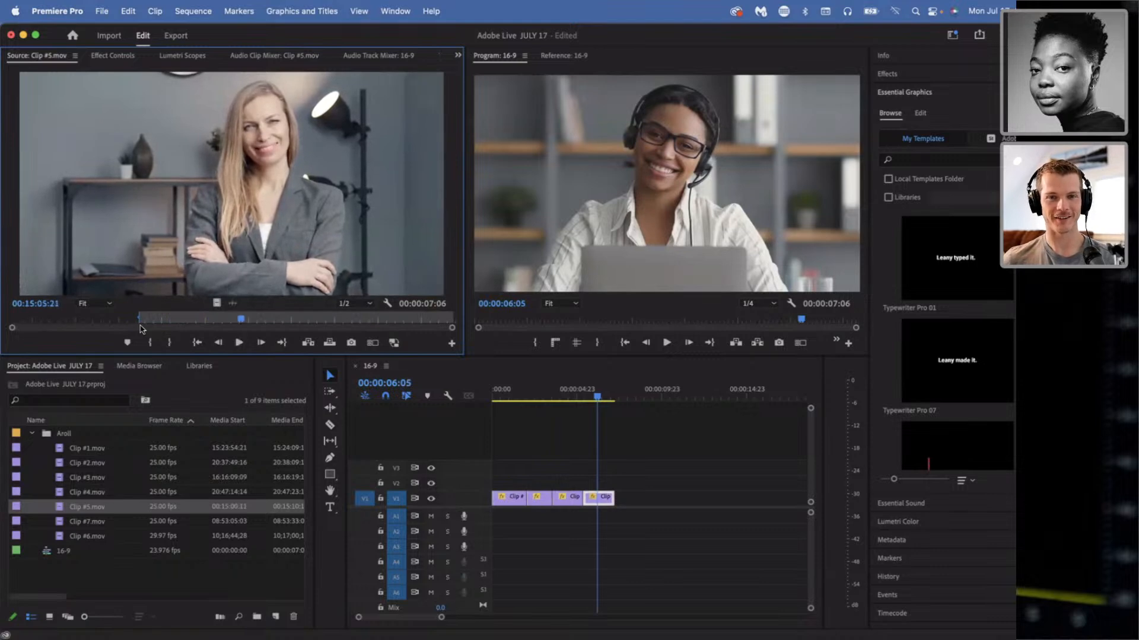
key("o")
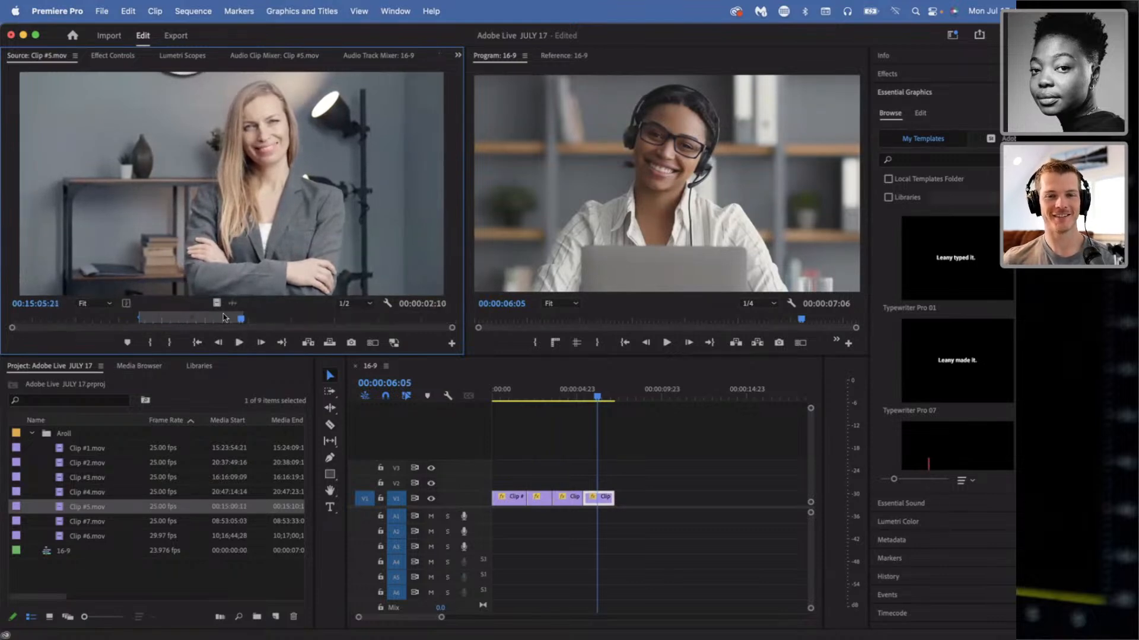
- Move Clip #5.mov's In point forward for a 00:00:01:20 range and place the marked video directly after Clip #4.mov on V1
left_click(167, 320)
key("i")
key("space")
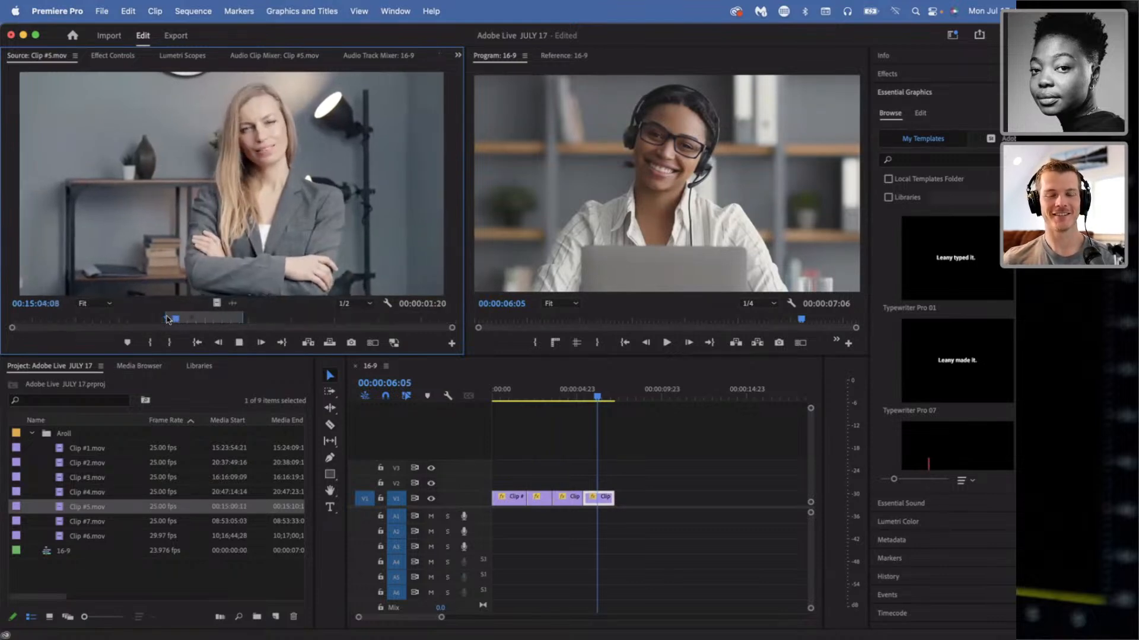
key("space")
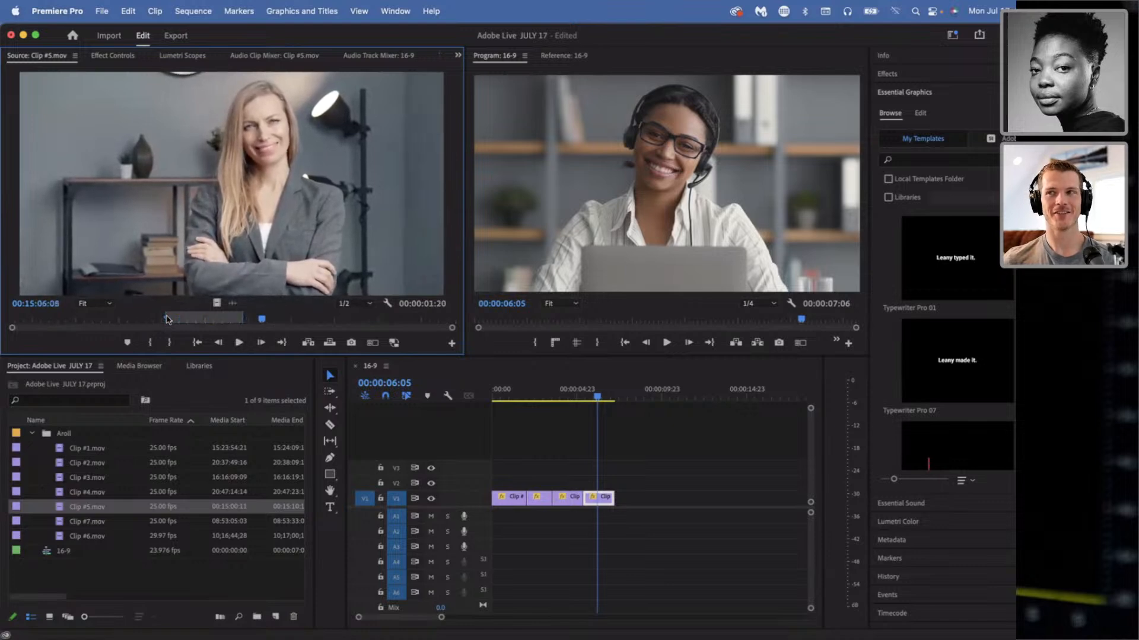
left_click_drag(226, 305, 619, 498)
left_click(633, 393)
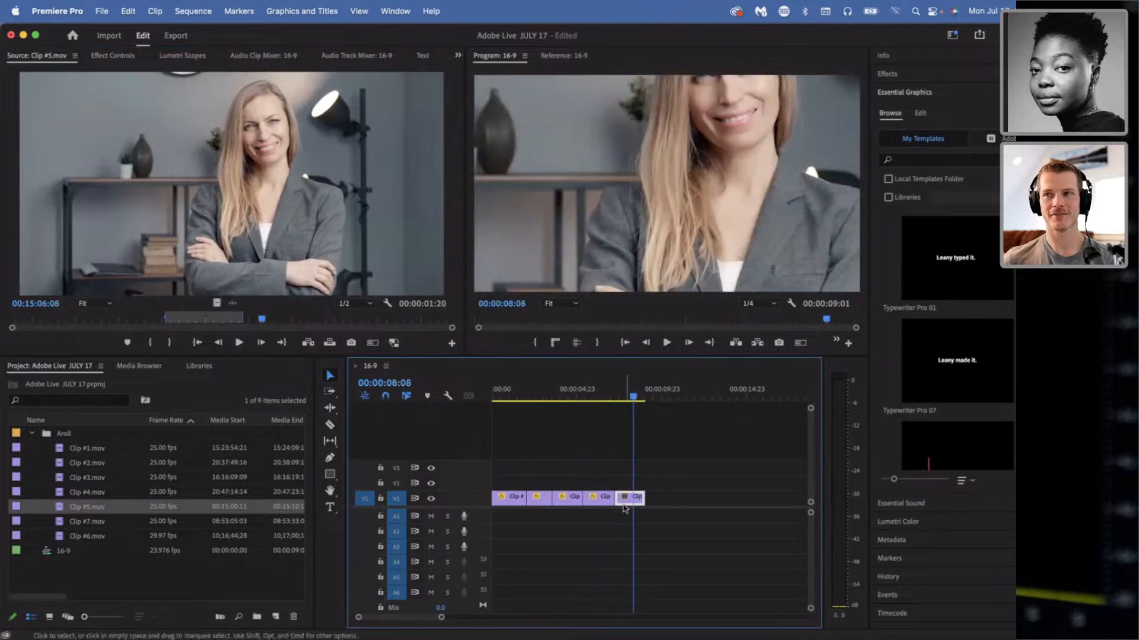
- Open Clip #7.mov in the Source monitor and scrub through its opening seconds
double_click(57, 523)
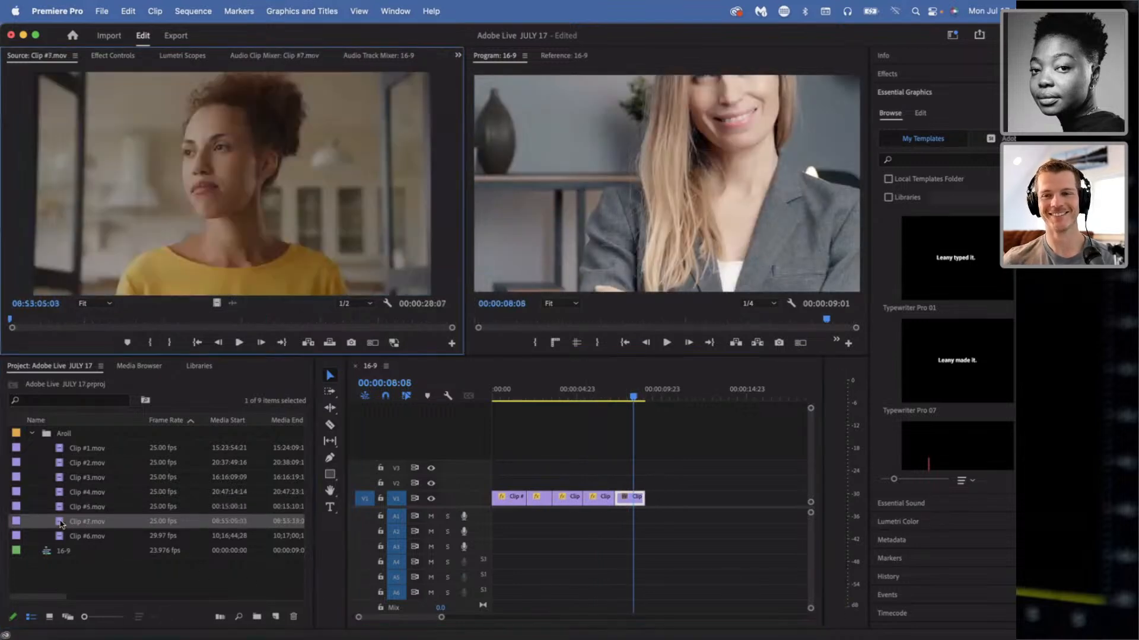
left_click(62, 320)
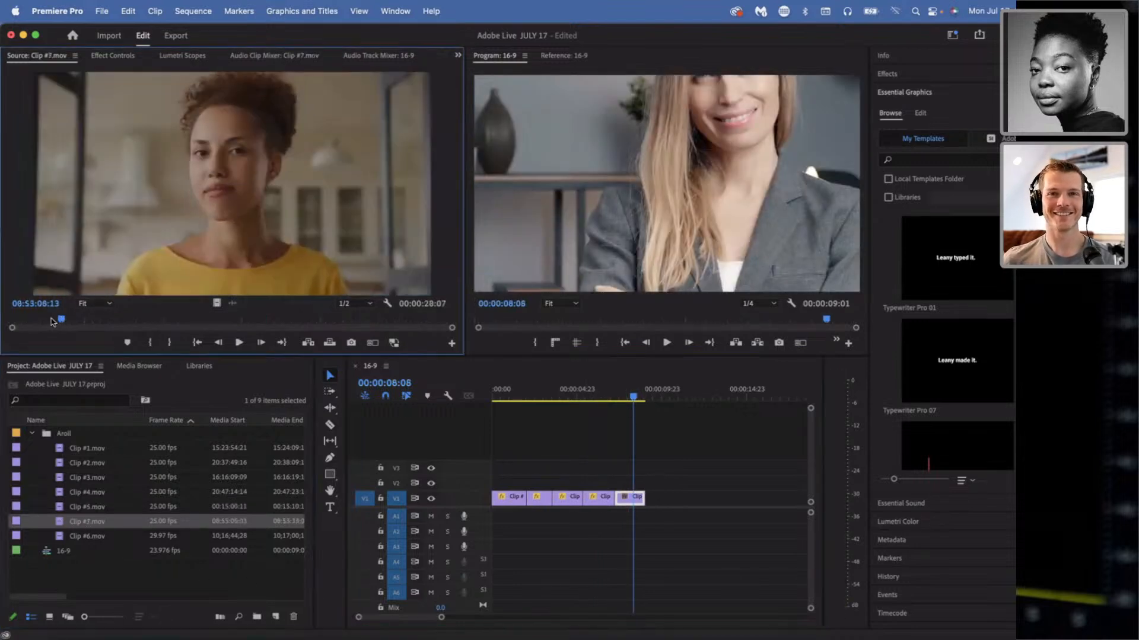
left_click_drag(54, 318, 16, 346)
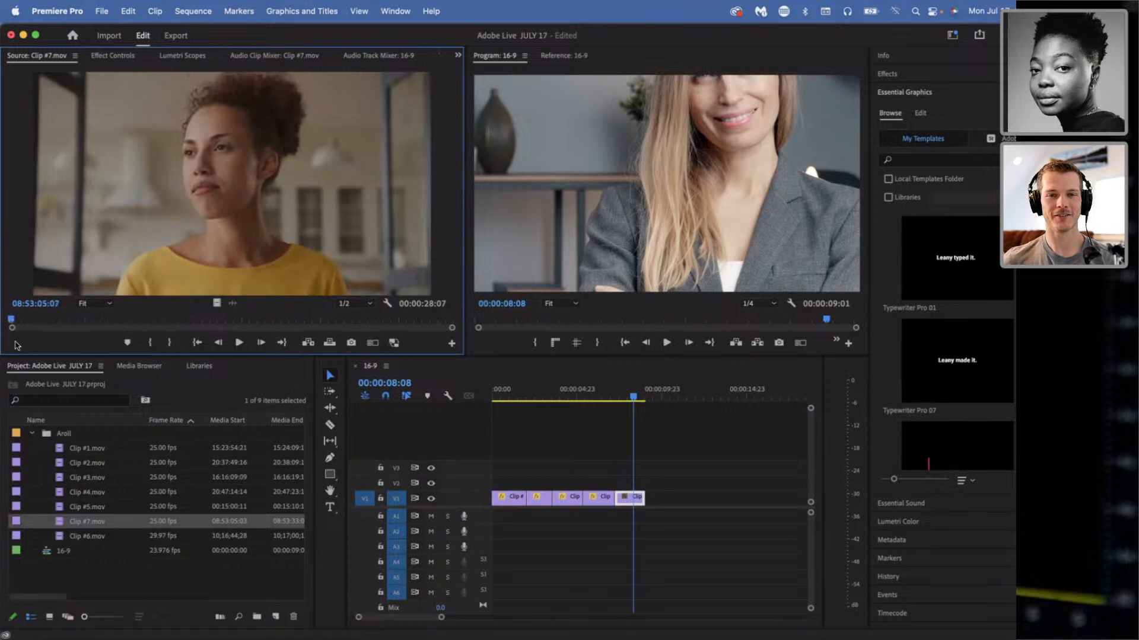
- Open Clip #6.mov in the Source monitor and mark its In point at 10;16;53;28 and Out point at 10;16;56;15
left_click(60, 537)
double_click(60, 537)
left_click_drag(10, 322, 266, 322)
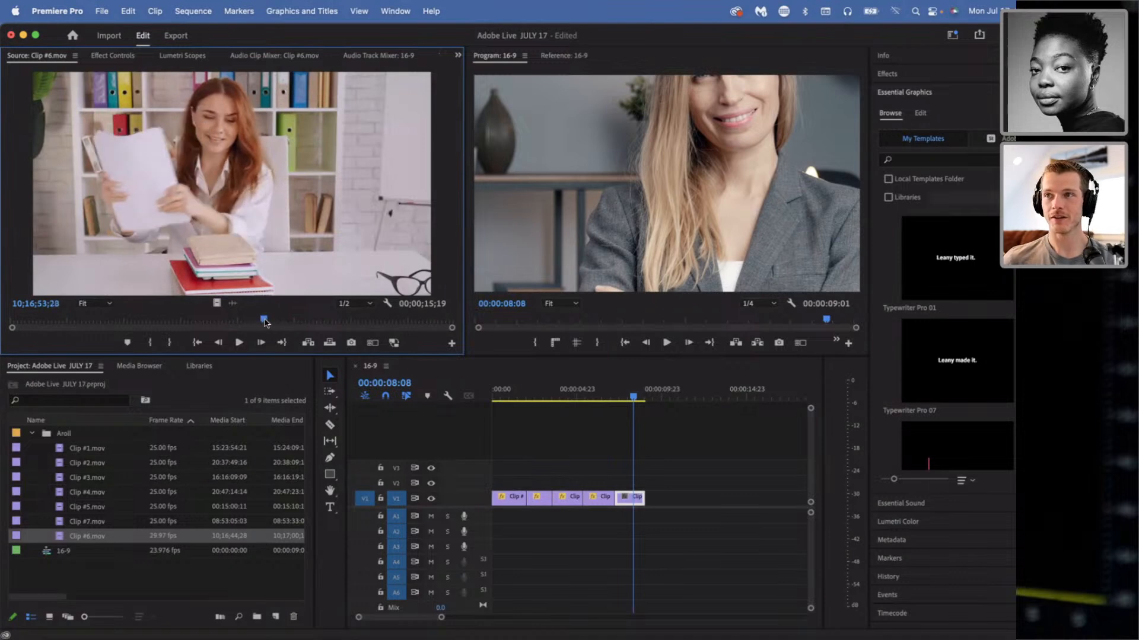
key("i")
key("space")
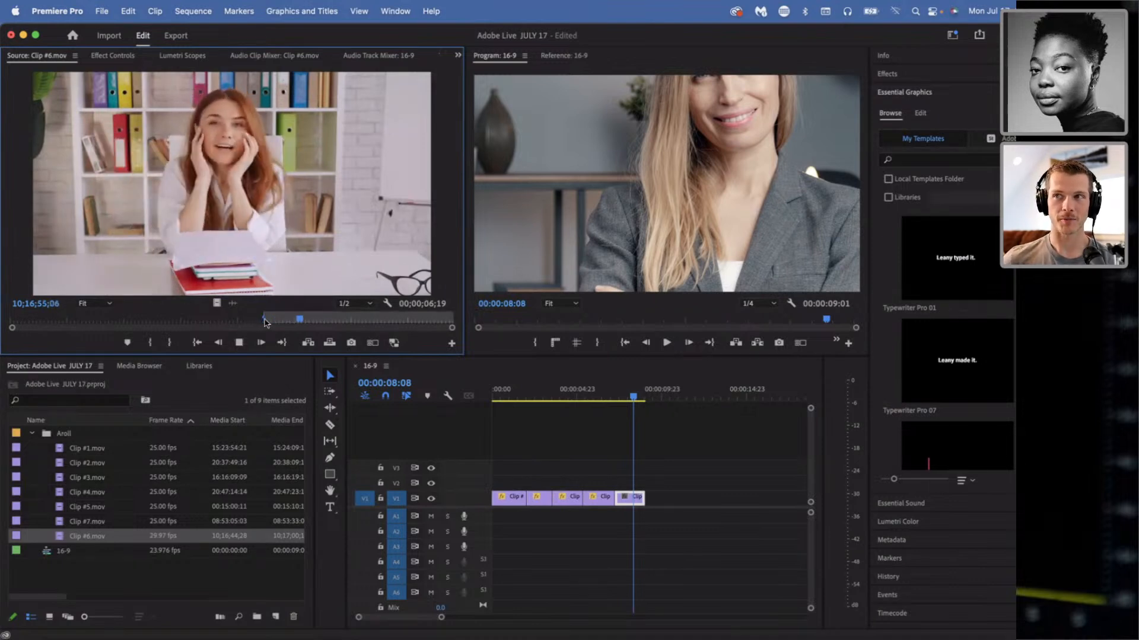
key("space")
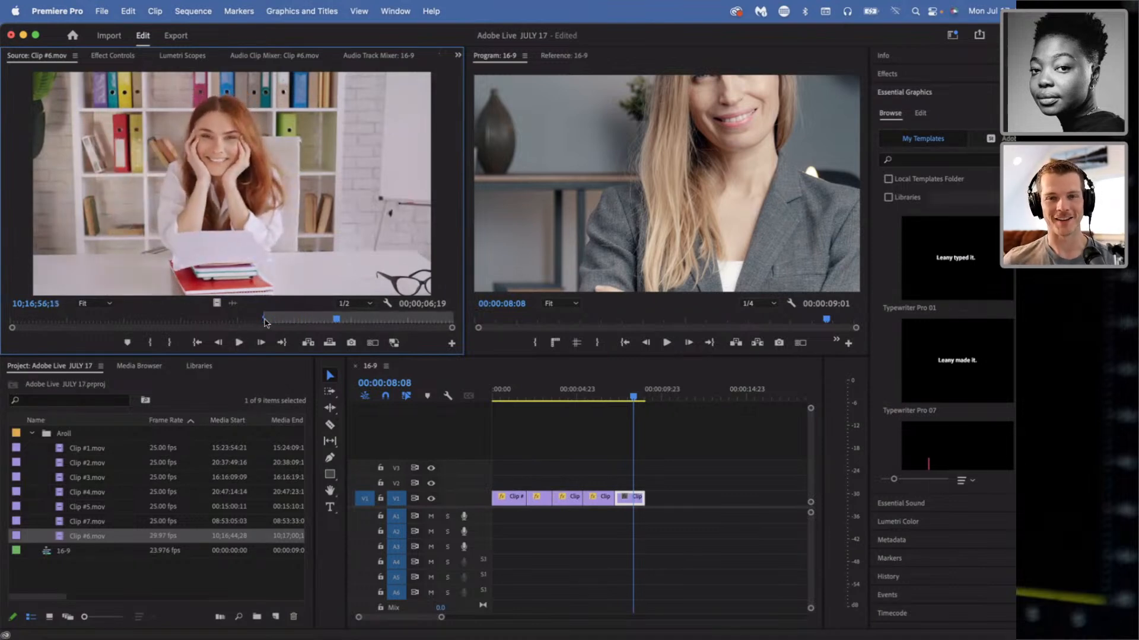
key("o")
- Place the marked part of Clip #6.mov directly after Clip #5.mov on V1 and set its scale to 50
left_click_drag(215, 303, 656, 501)
left_click(656, 392)
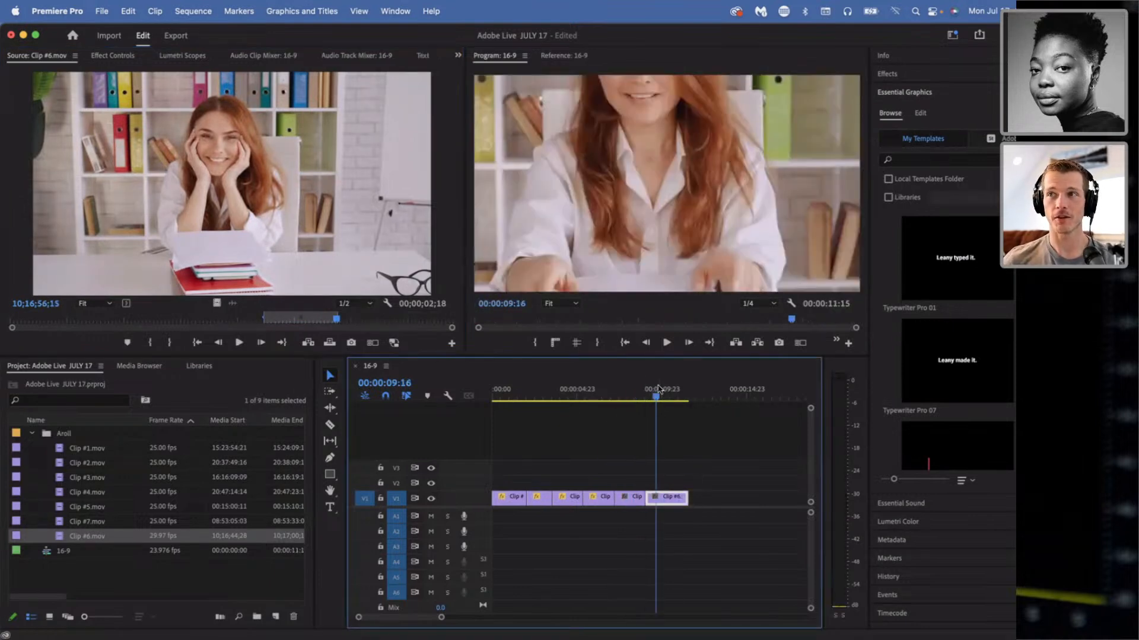
left_click(124, 57)
left_click(183, 131)
type("50")
key("Return")
- Set the scale of Clip #5.mov in the 16-9 sequence to 50 and check the frame of Clip #6.mov
left_click(631, 391)
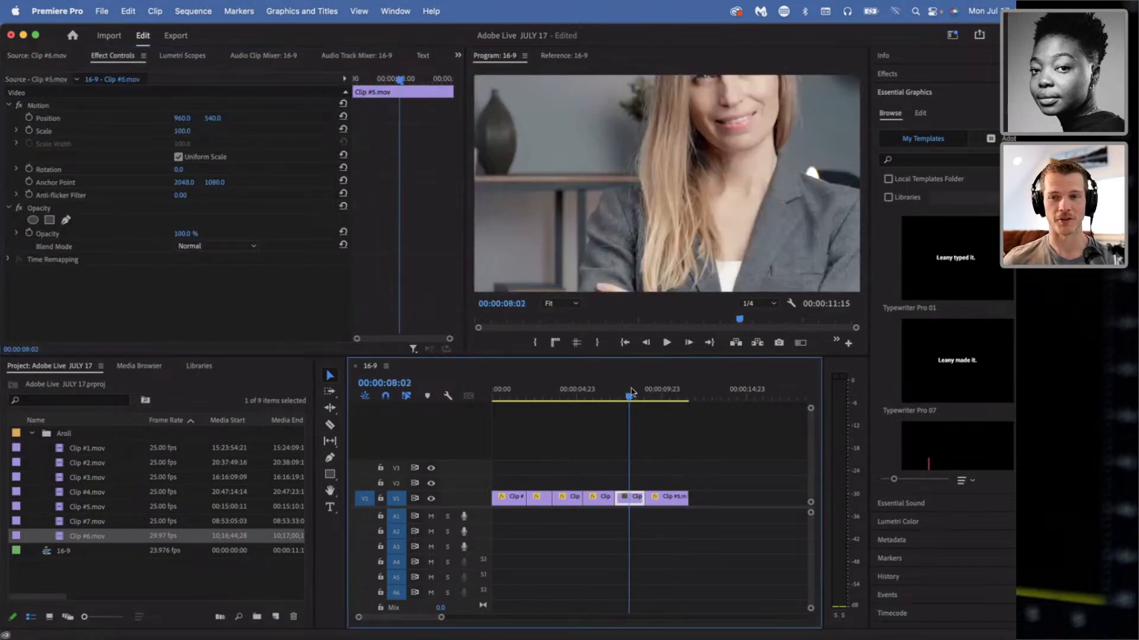
left_click(183, 131)
type("50")
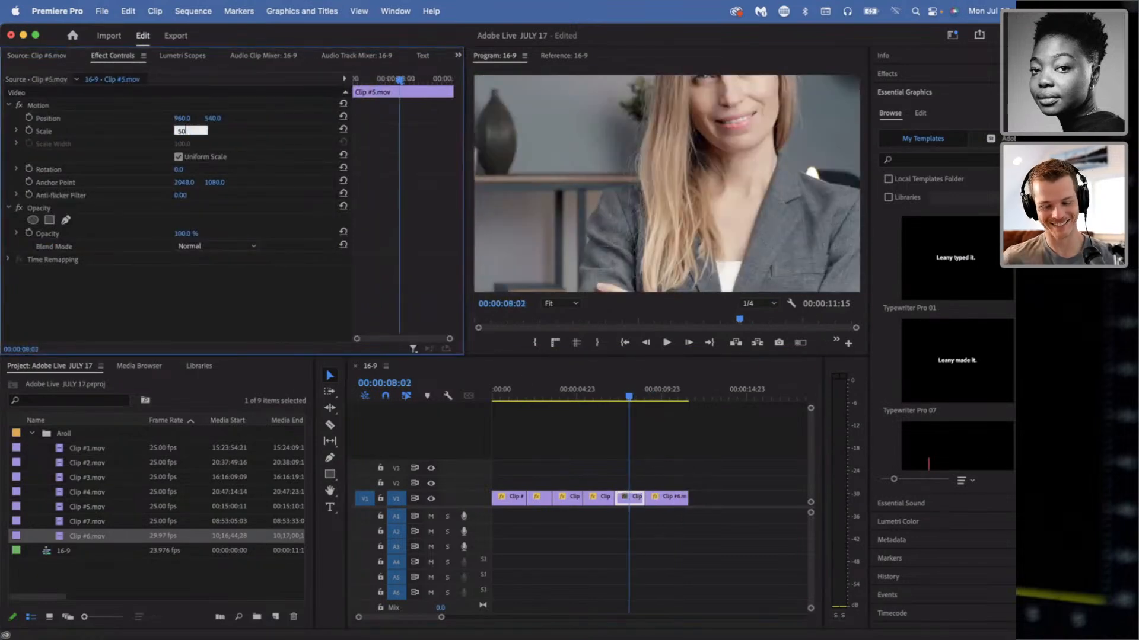
key("Return")
left_click(660, 395)
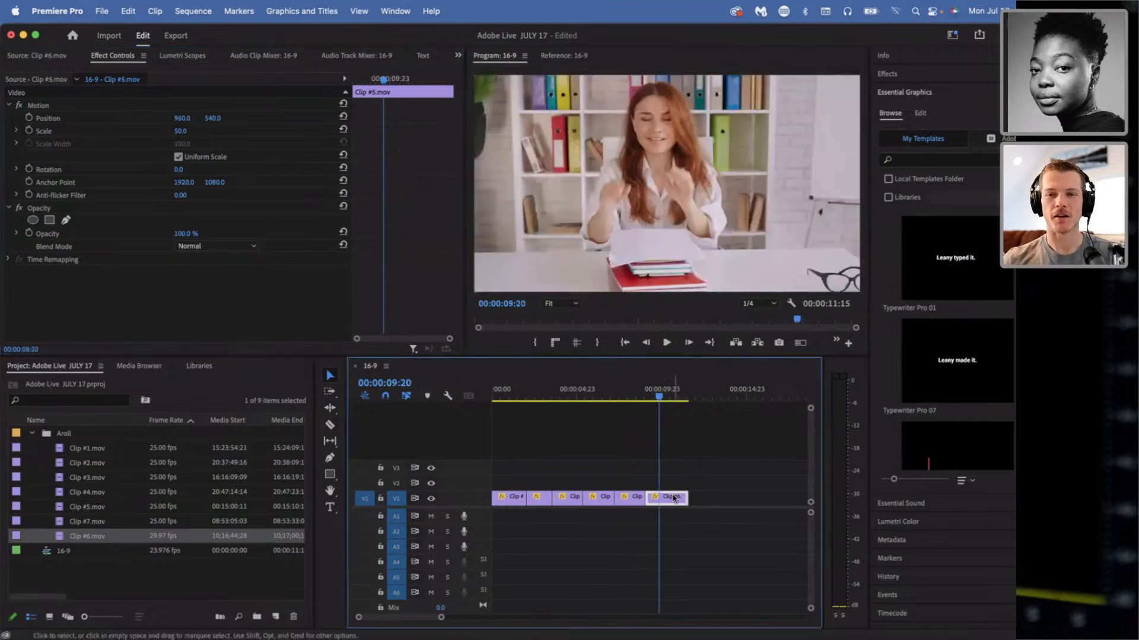
- Retrim Clip #6.mov on V1 to the smiling, hands-on-face pose, directly after Clip #5.mov, so the sequence lasts 00:00:10:21
left_click(632, 400)
key("space")
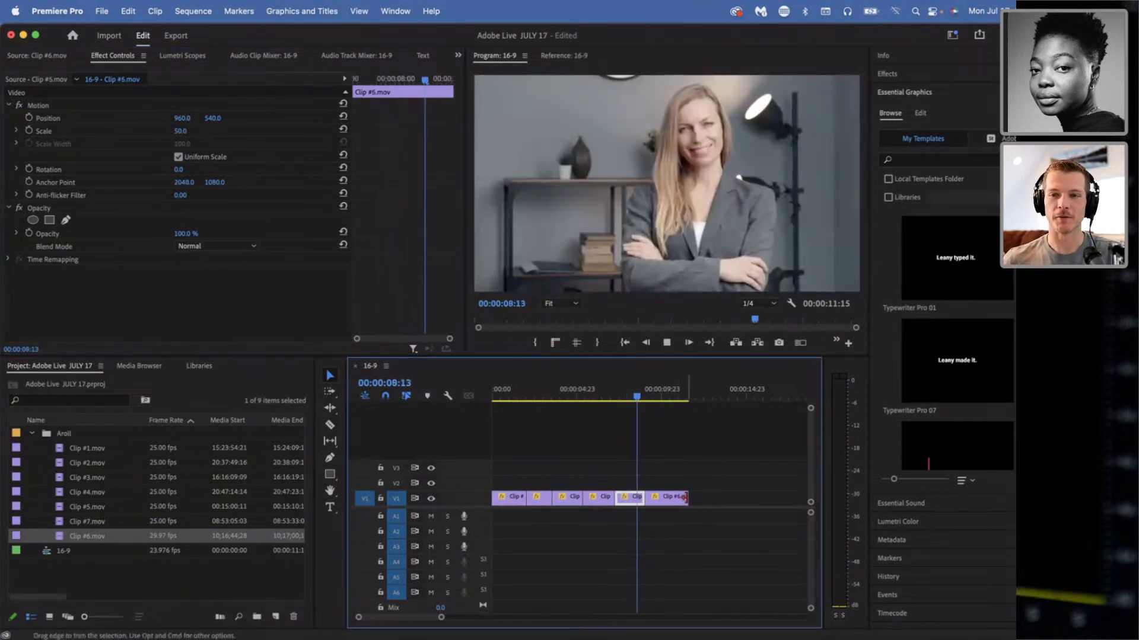
left_click(683, 502)
left_click_drag(682, 504, 661, 505)
key("space")
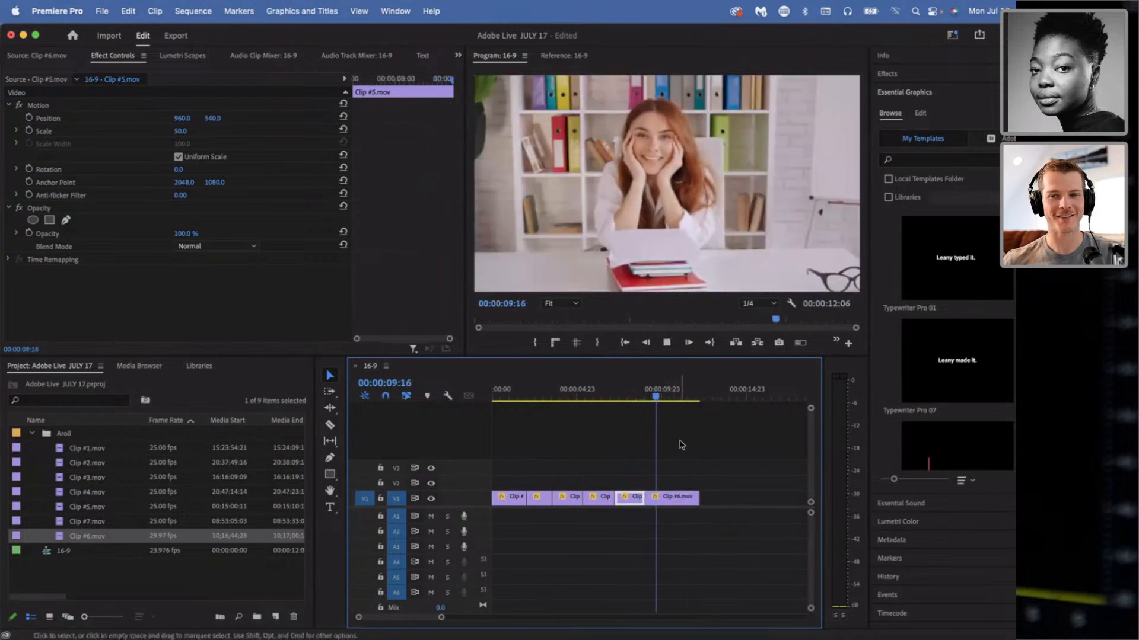
left_click(695, 496)
left_click_drag(698, 494, 678, 503)
left_click(687, 476)
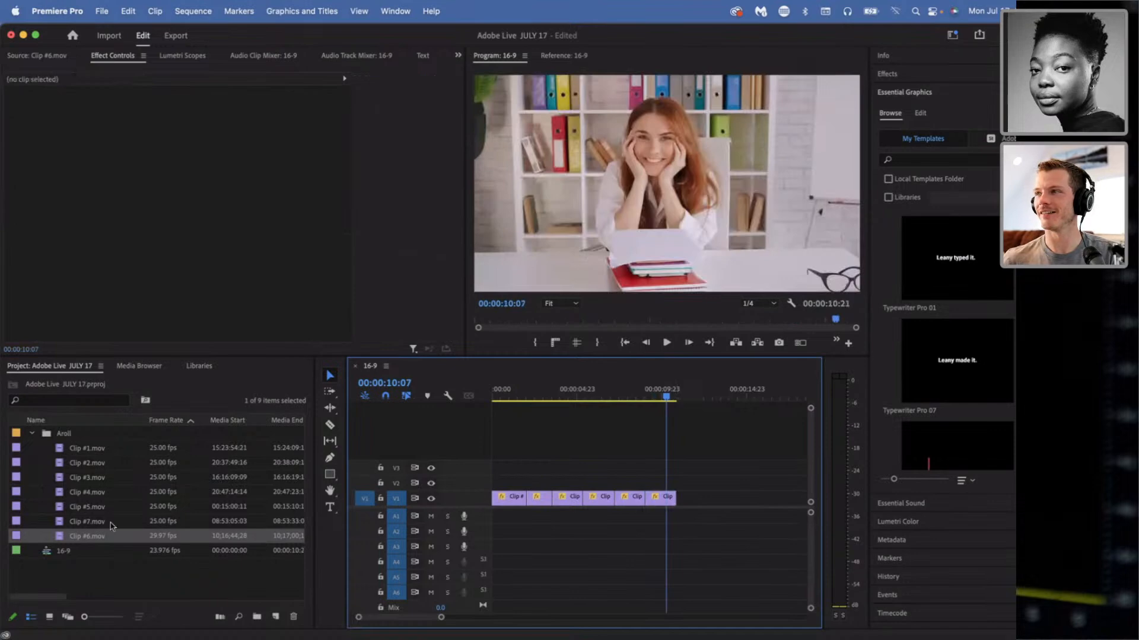
- Open Clip #7.mov in the Source monitor and mark a 00:00:02:17 range of the woman smiling, ending at 08:53:14:00
double_click(60, 522)
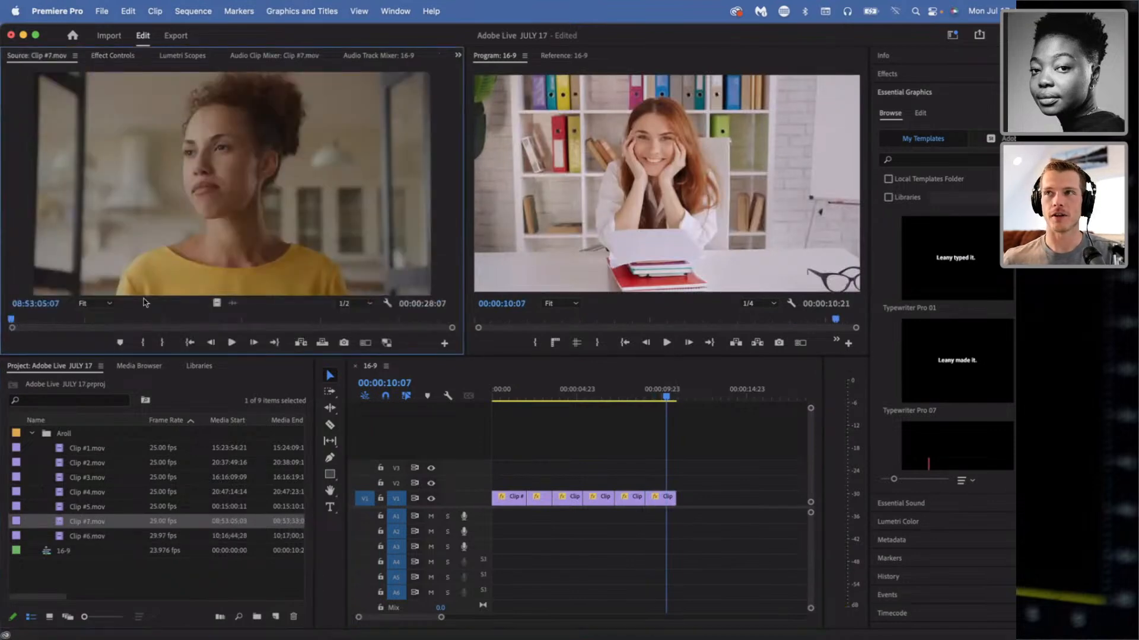
left_click_drag(12, 322, 117, 322)
key("i")
key("space")
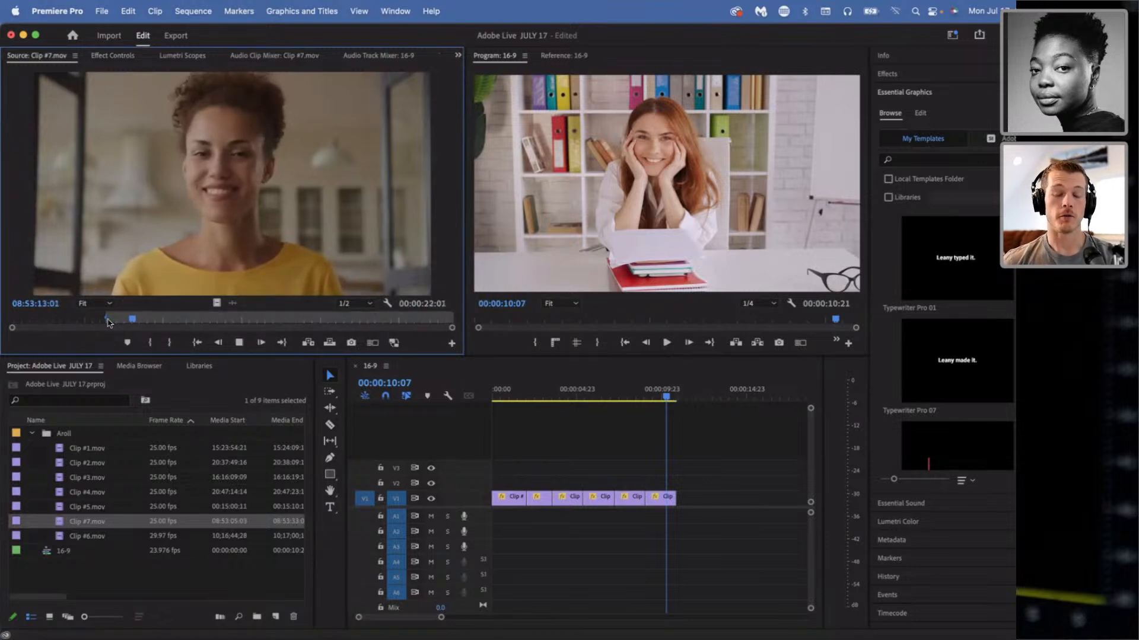
key("space")
key("o")
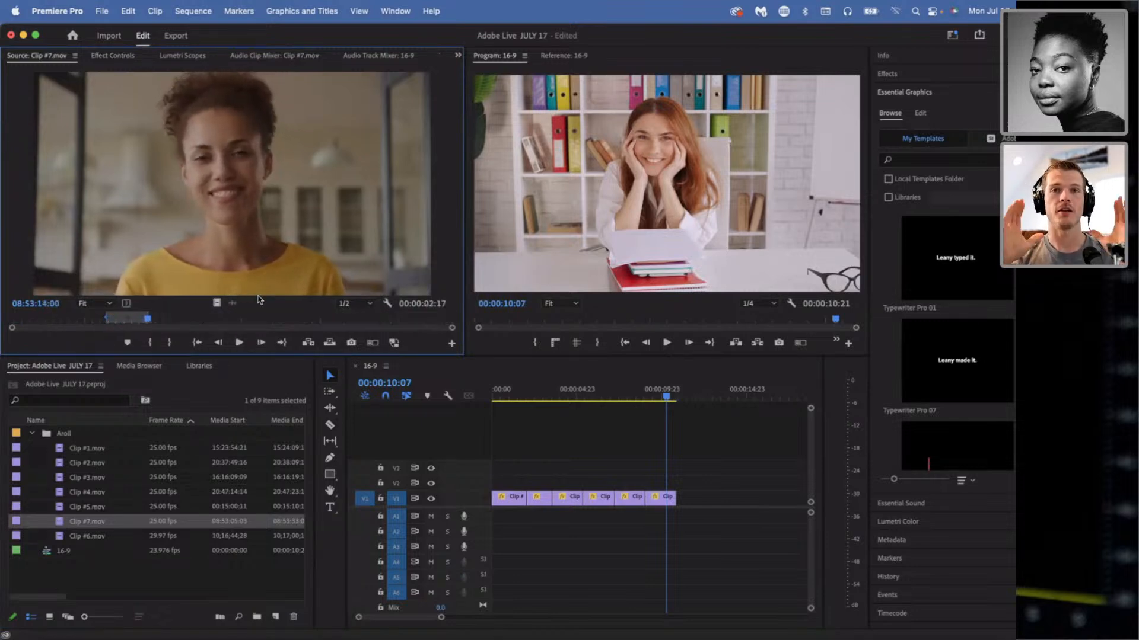
- Place only the marked video of Clip #7.mov directly after Clip #6.mov on V1 and select it
left_click_drag(212, 303, 682, 497)
left_click(700, 394)
left_click(702, 498)
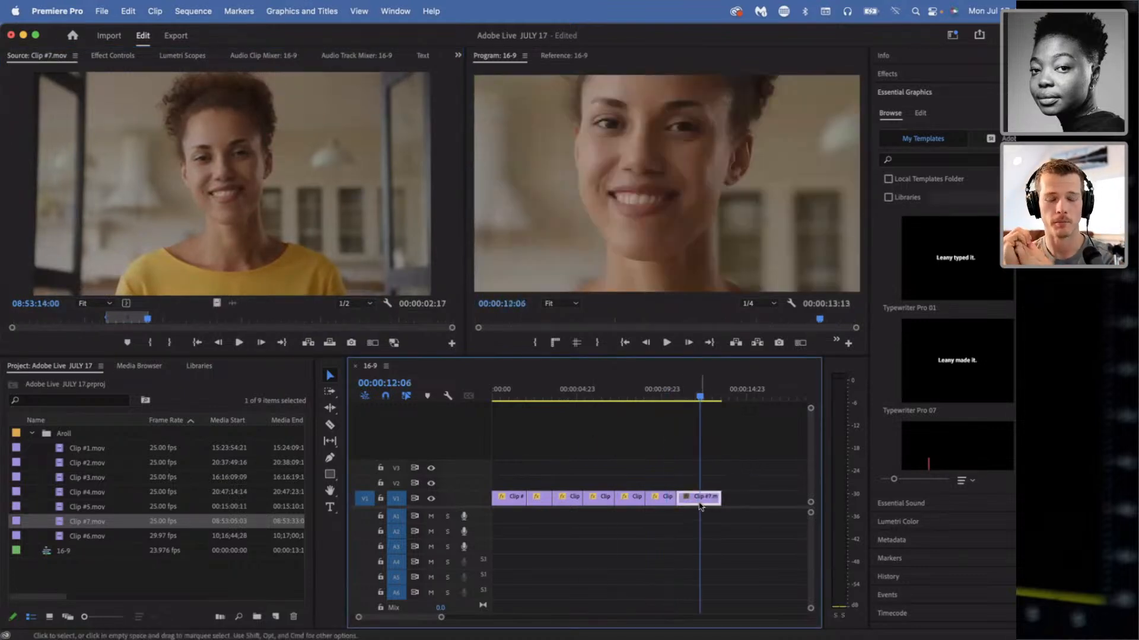
- Set the scale of Clip #7.mov to 50 and trim its end so the 16-9 sequence lasts 00:00:12:20
left_click(112, 56)
left_click(178, 131)
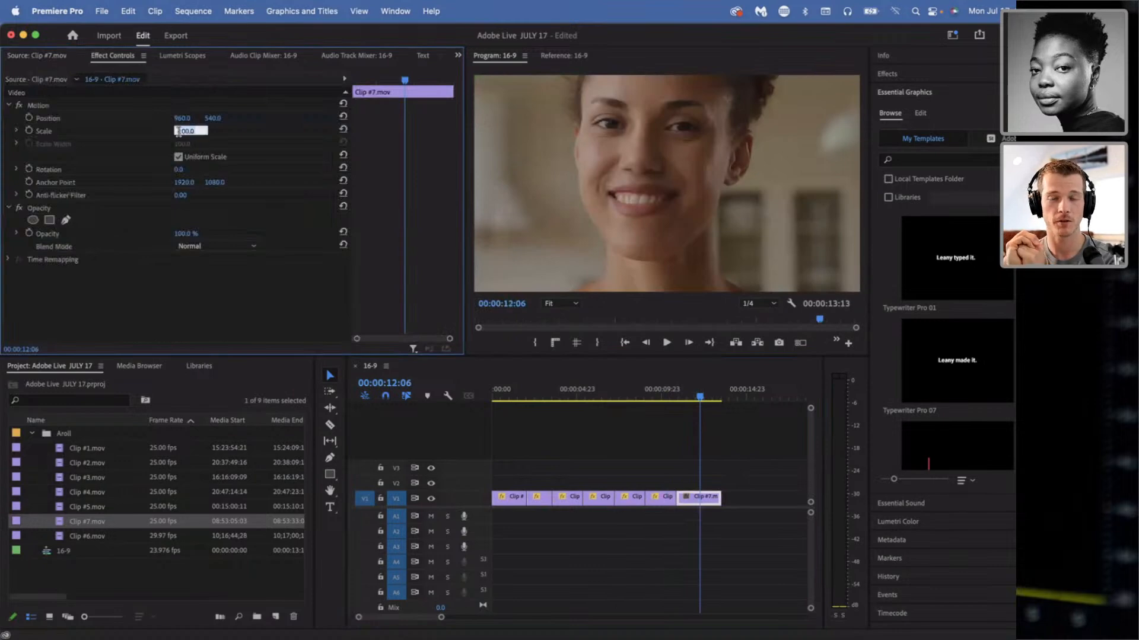
type("50")
key("Return")
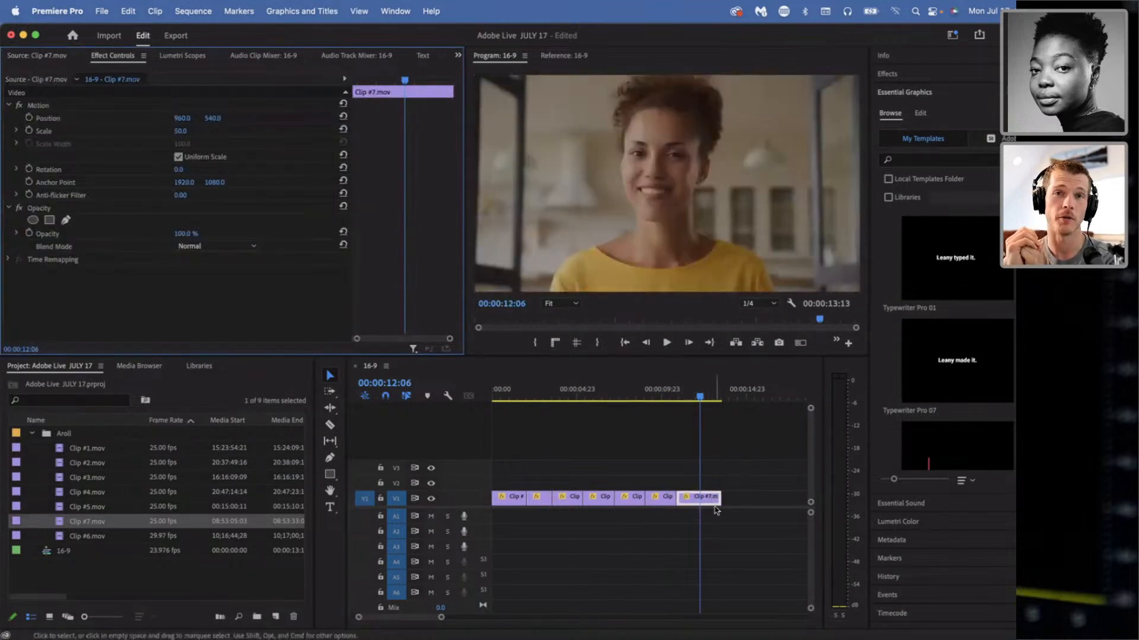
left_click_drag(718, 500, 708, 500)
left_click(705, 475)
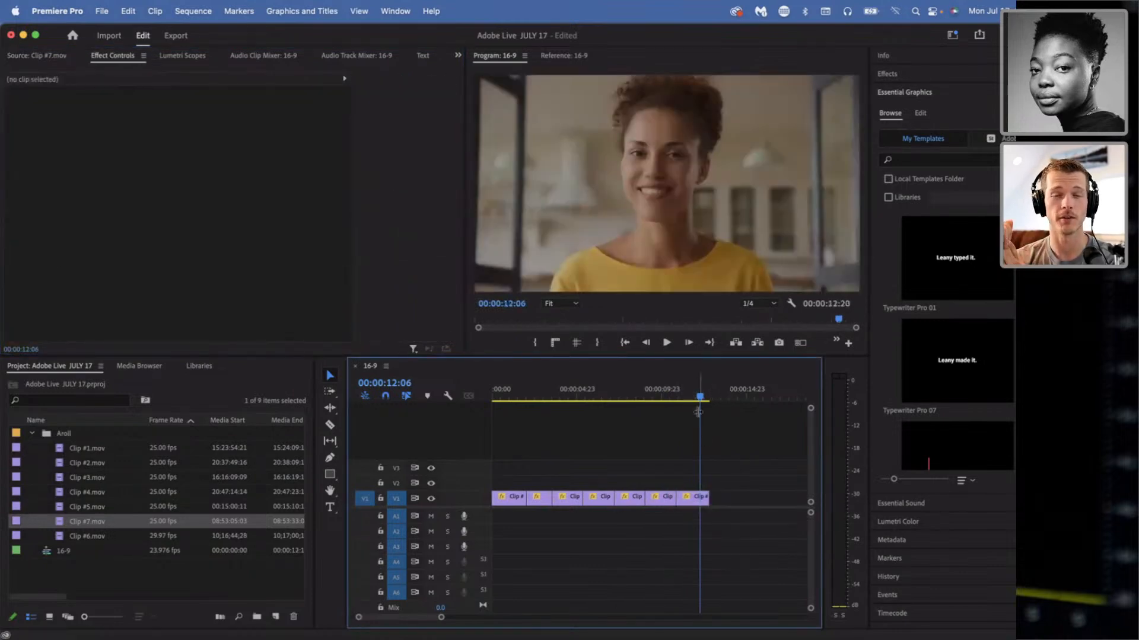
- Play the 16-9 sequence from the start to review the assembled clips and return to its first frame
key("Home")
key("space")
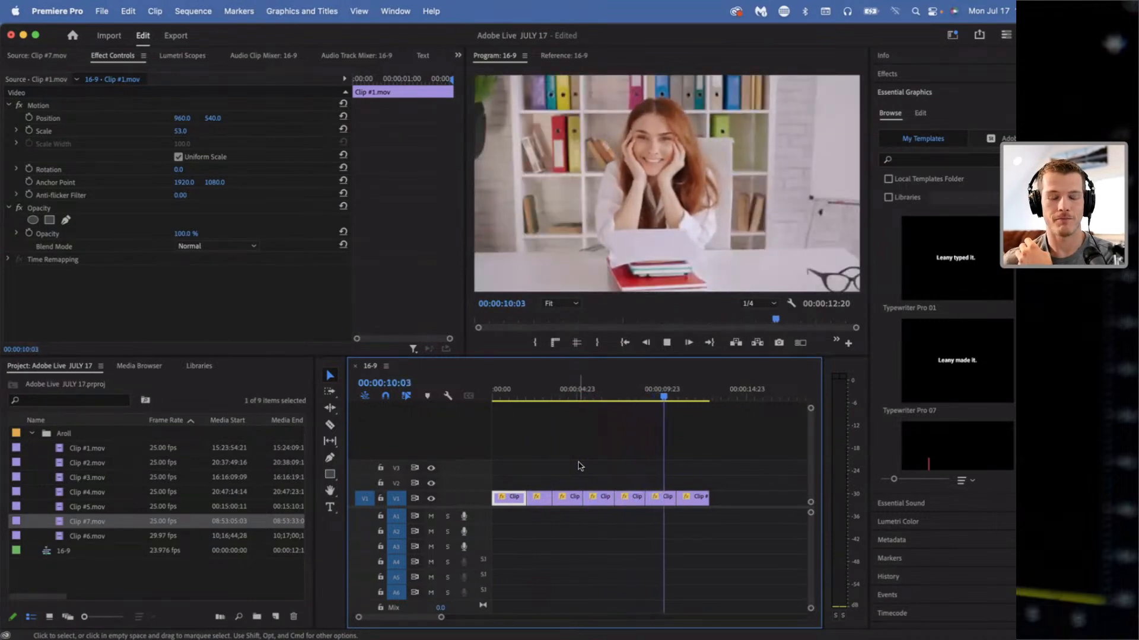
key("space")
key("Home")
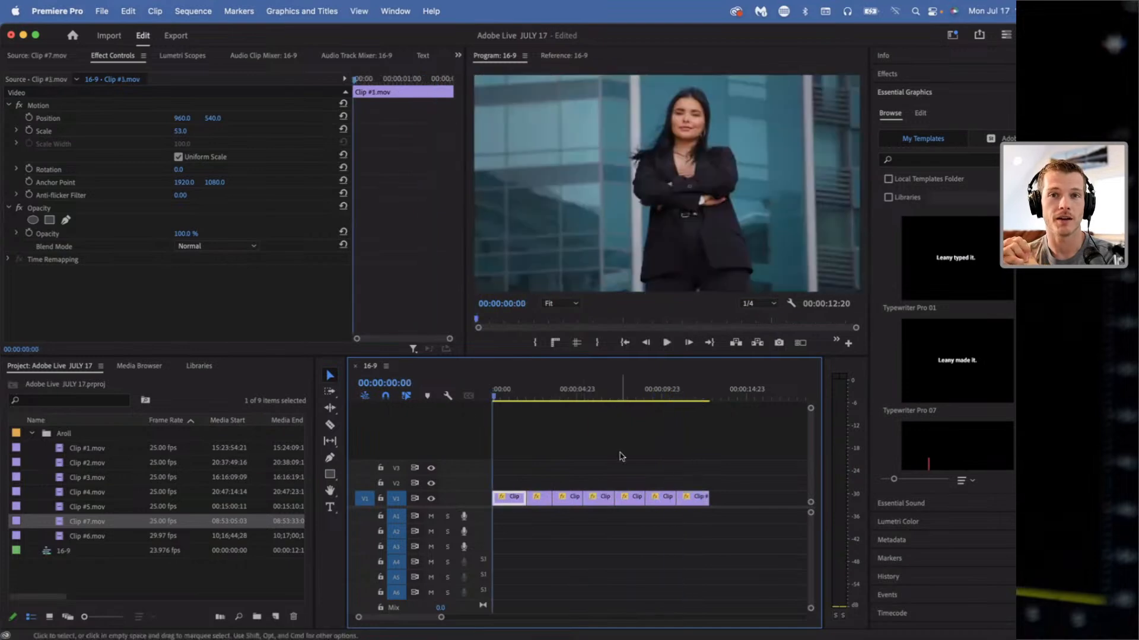
left_click(621, 456)
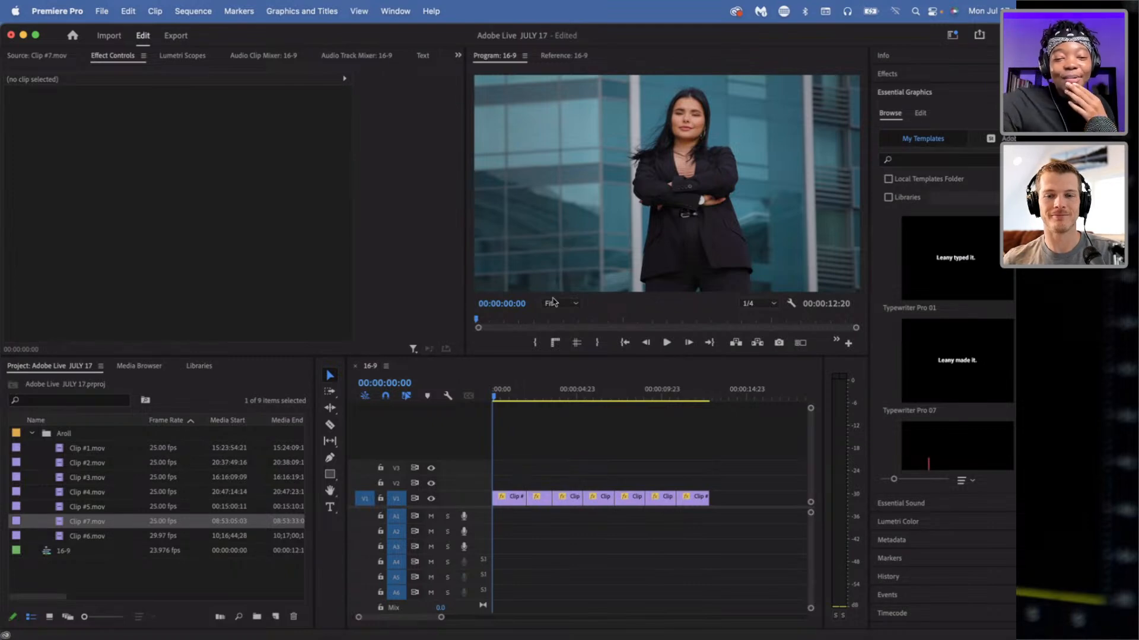
left_click(588, 478)
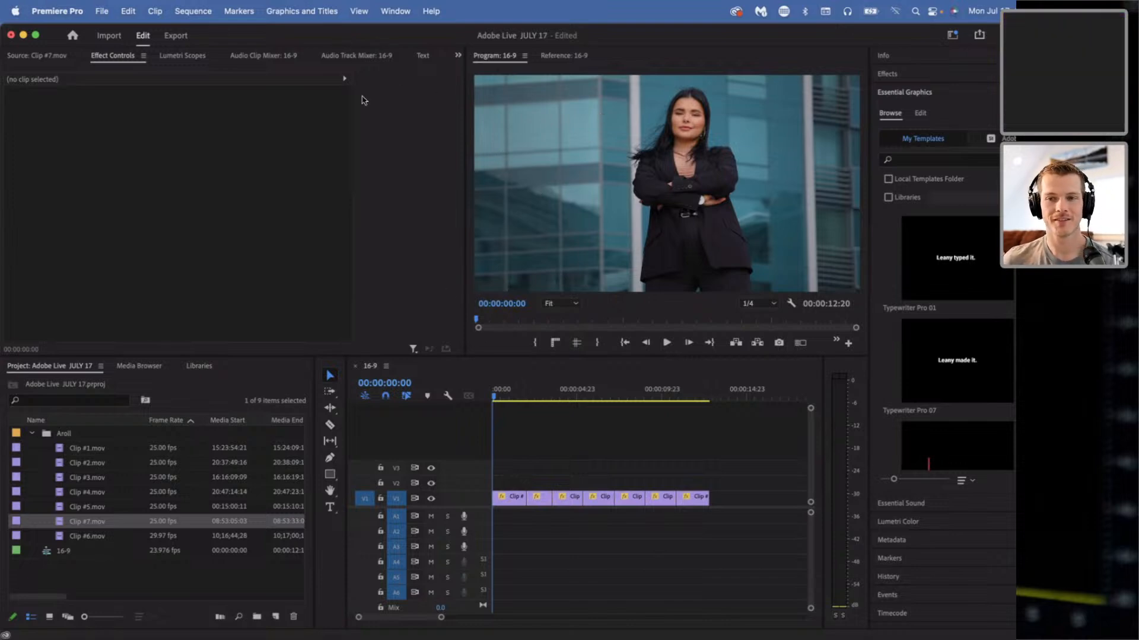
left_click(538, 464)
key("minus")
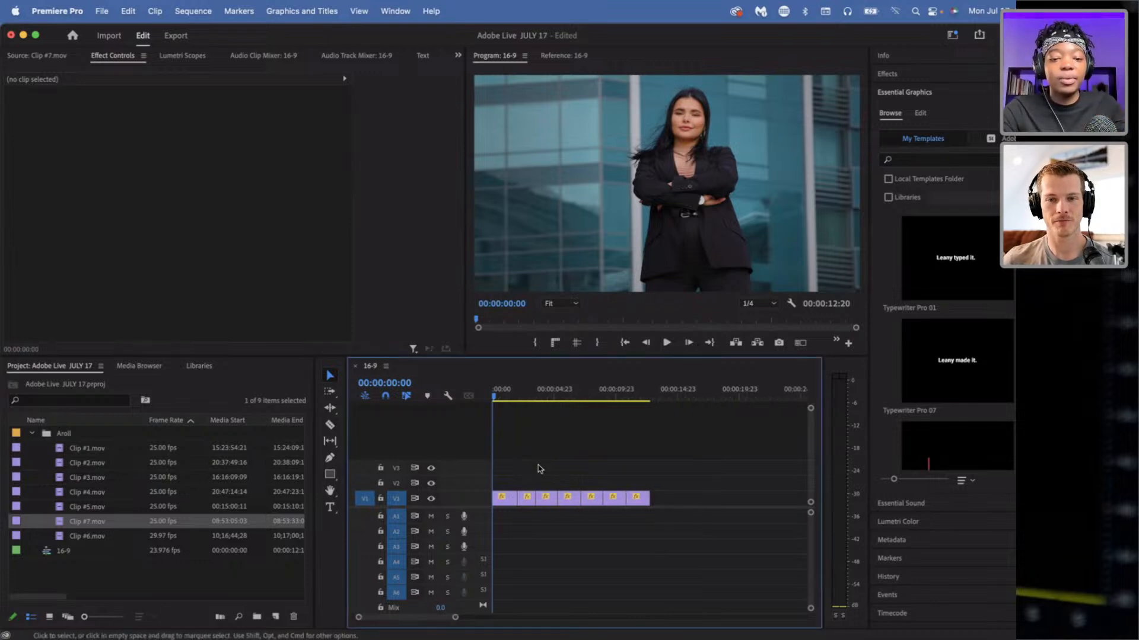
left_click(505, 392)
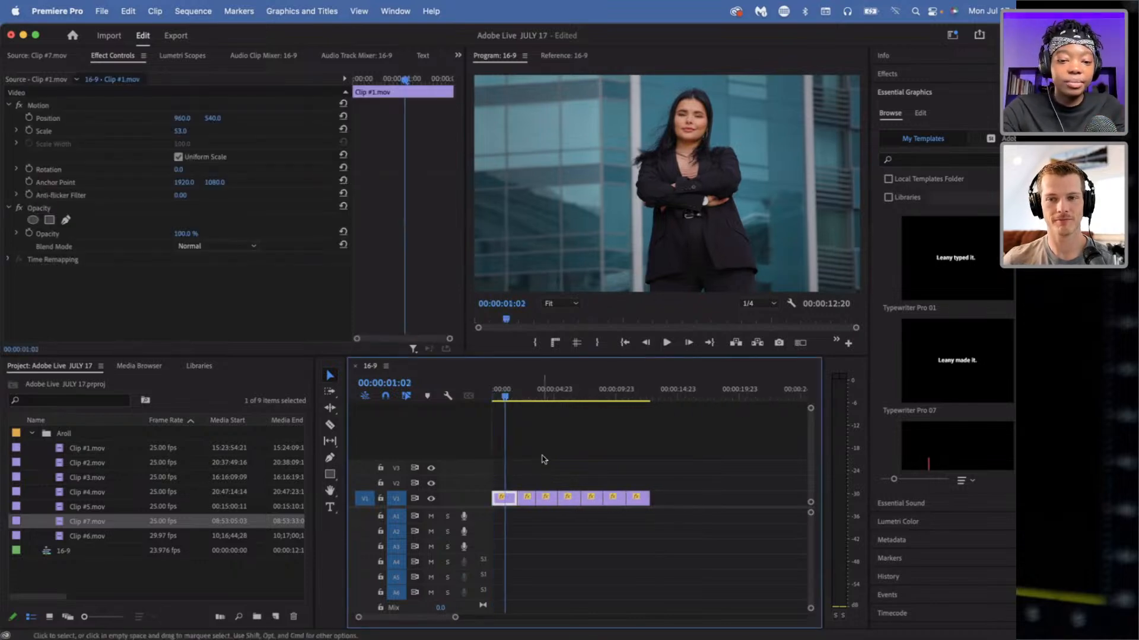
- Collapse the Aroll bin and create a new bin named Sequence at the project's root level
left_click(33, 433)
left_click(51, 449)
left_click(86, 494)
left_click(257, 616)
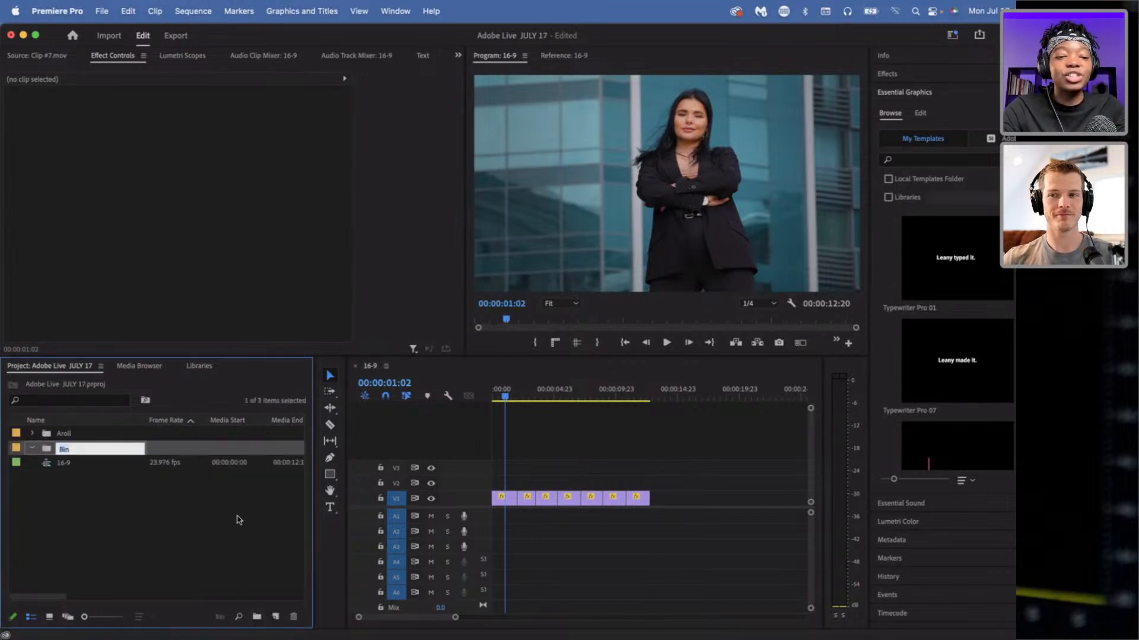
type("Sequence")
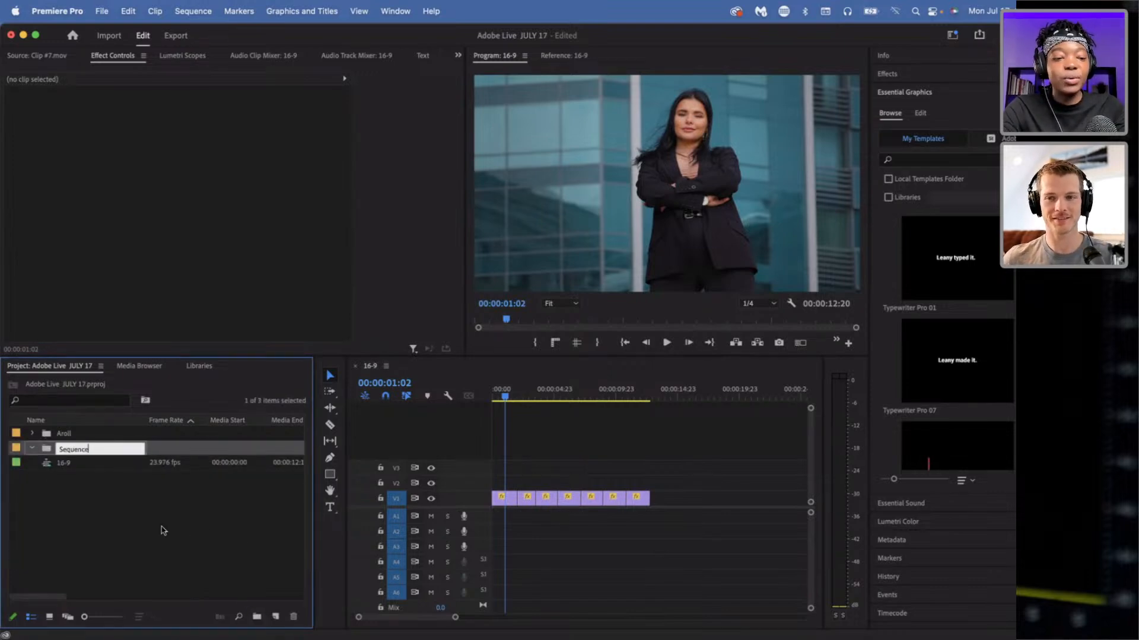
left_click(109, 494)
- Move the 16-9 sequence into the Sequence bin and open that bin
left_click_drag(65, 465, 58, 452)
left_click(47, 454)
double_click(48, 454)
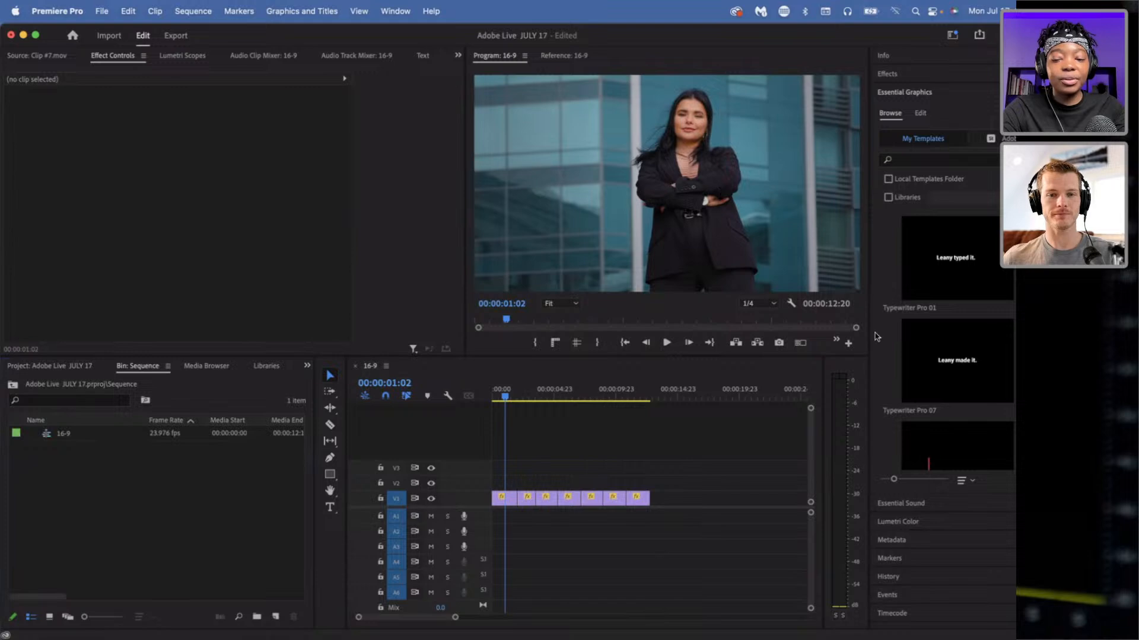
- Start a new sequence in the Sequence bin based on the AVCHD 1080p24 preset
left_click(103, 13)
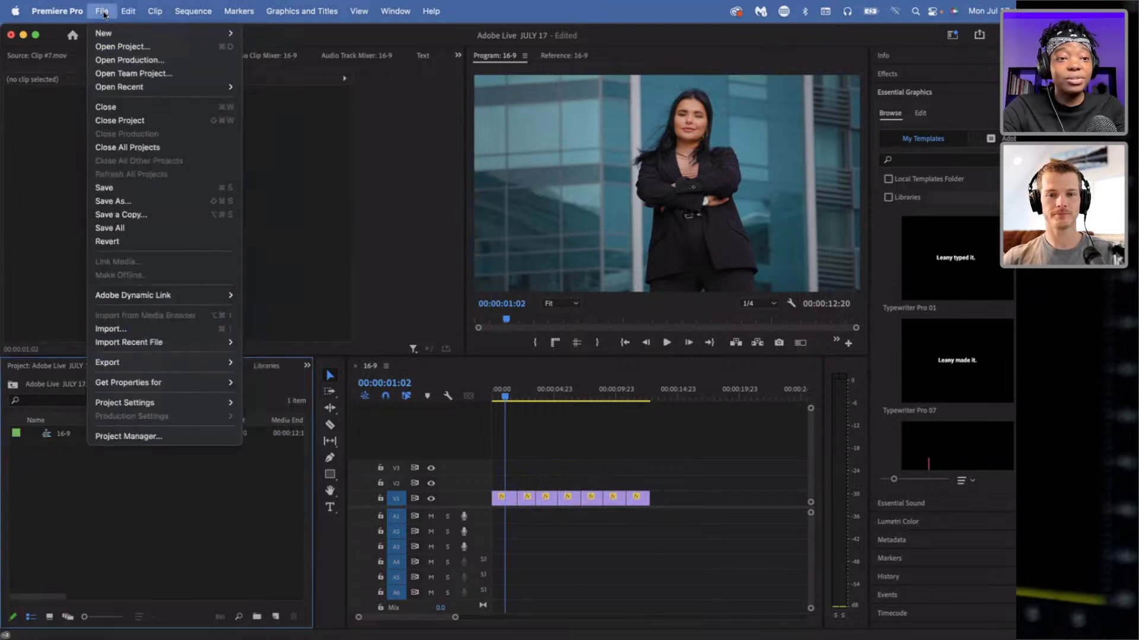
mouse_move(118, 38)
left_click(286, 75)
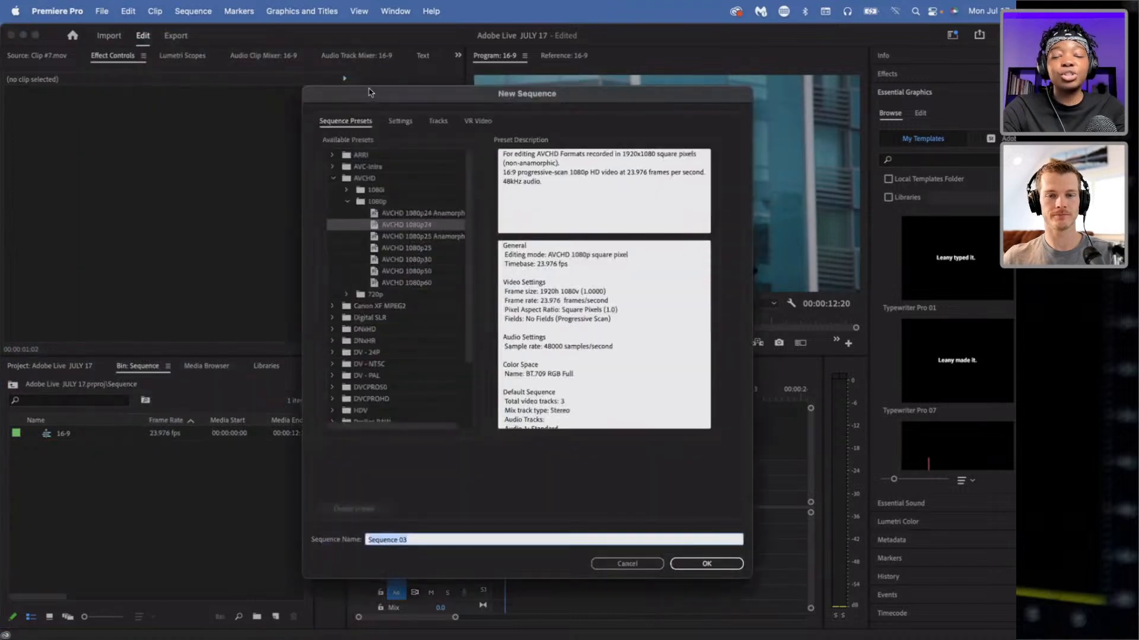
left_click_drag(371, 95, 322, 146)
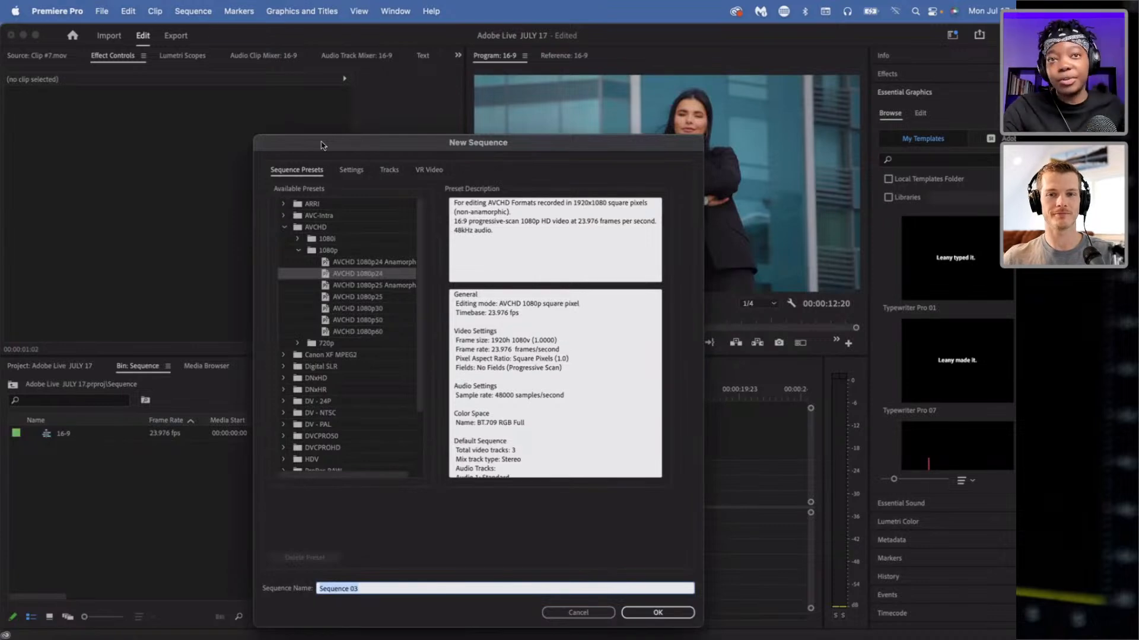
left_click(299, 250)
left_click(284, 228)
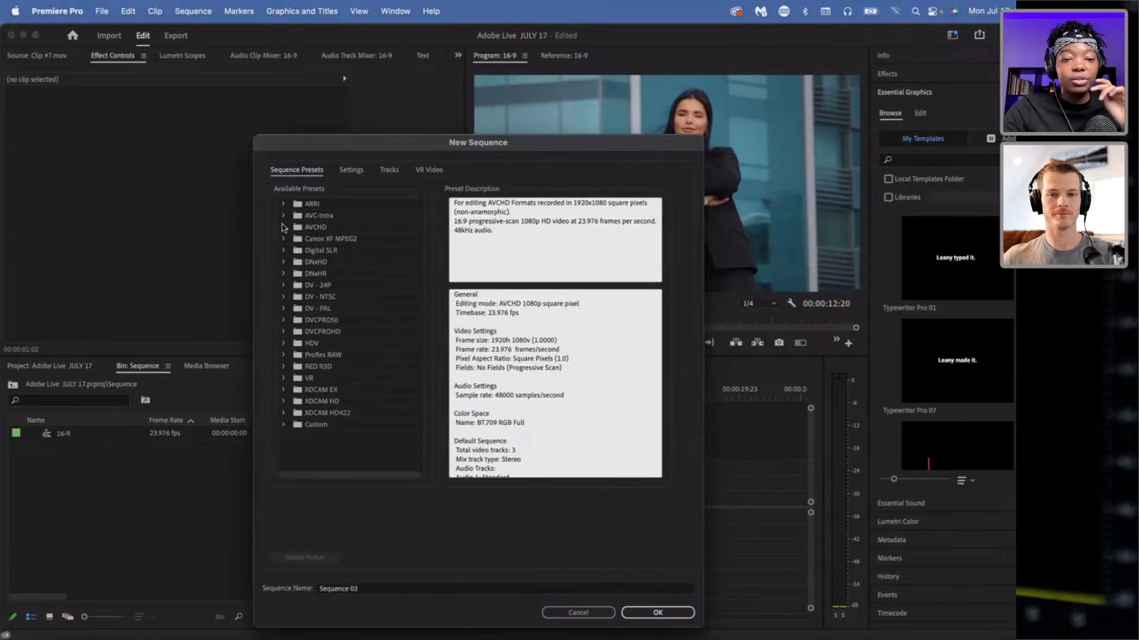
left_click(283, 228)
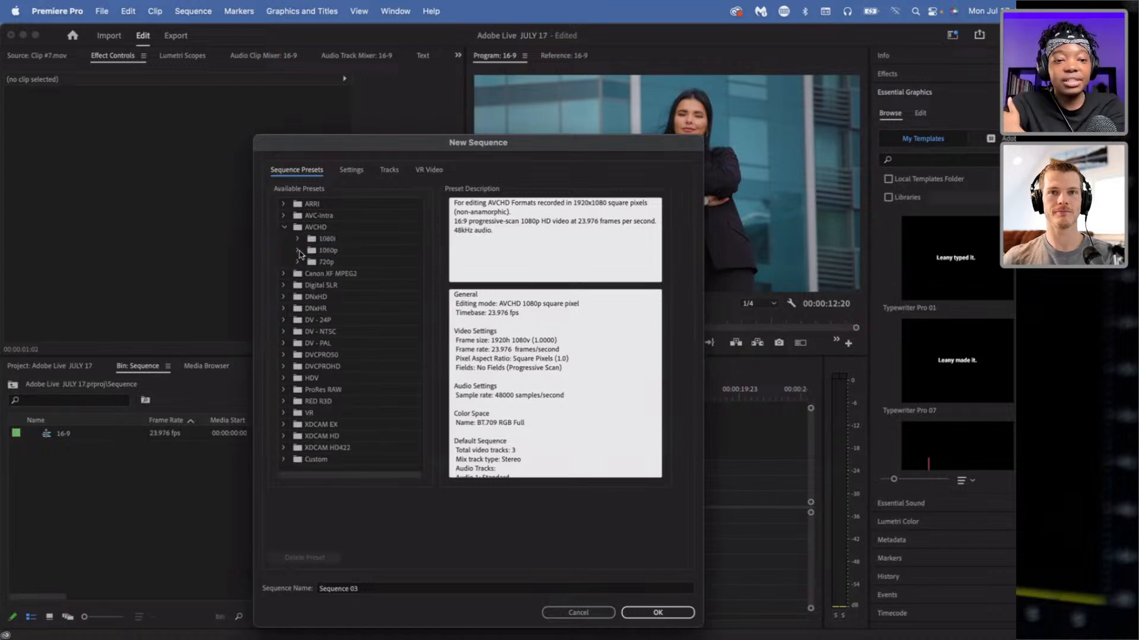
left_click(298, 250)
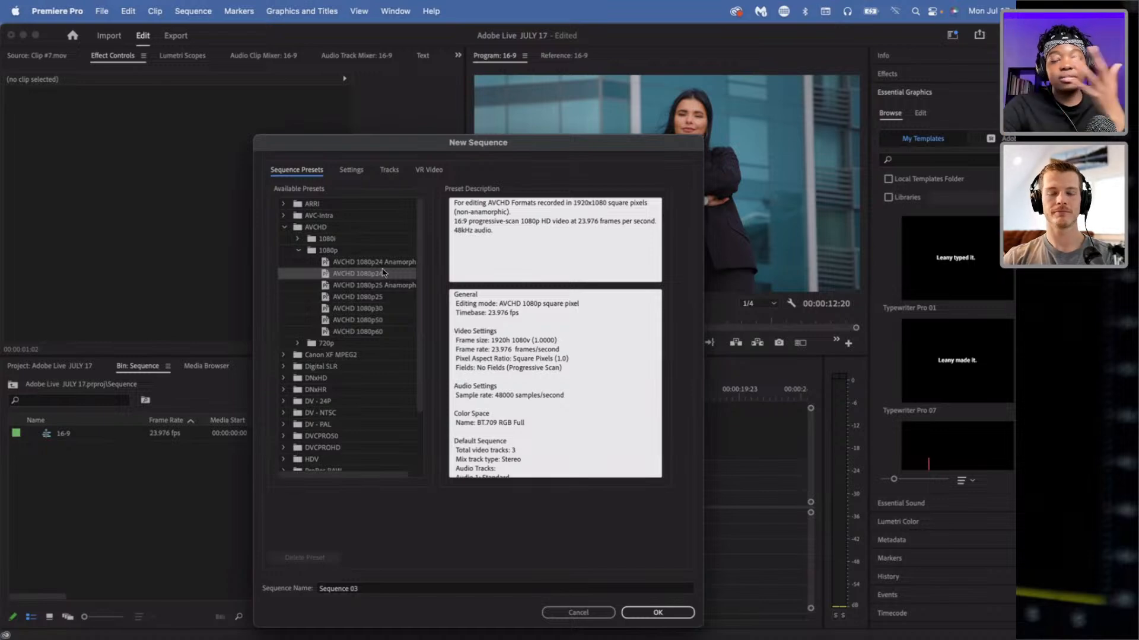
- Set the new sequence's editing mode to Custom and its frame size to 1080 horizontal by 1920 vertical
left_click(352, 171)
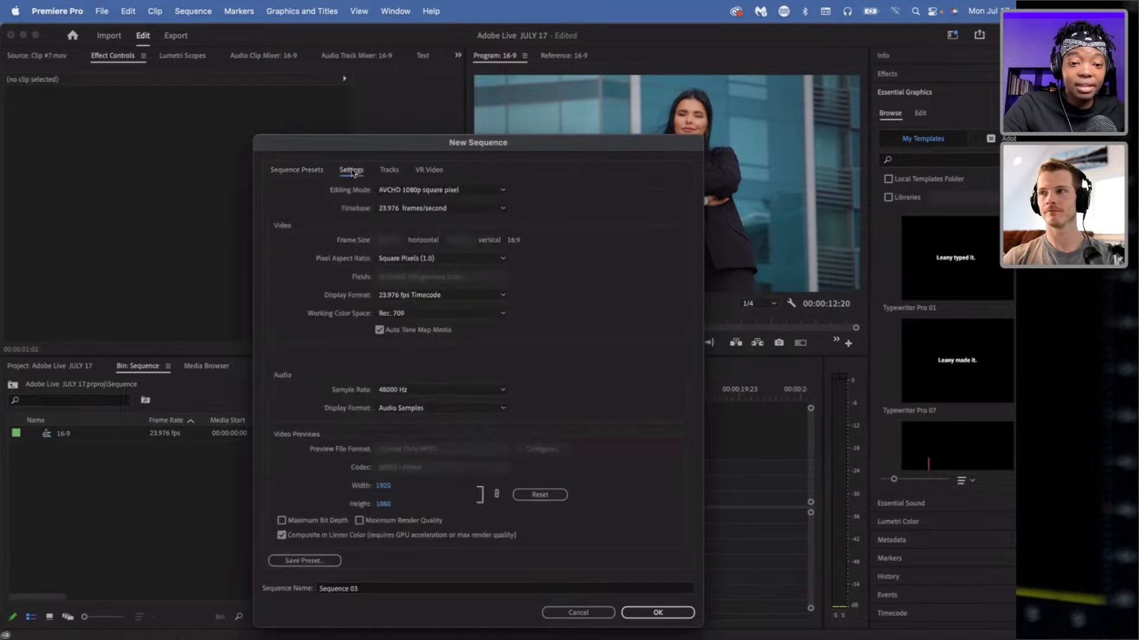
left_click(397, 191)
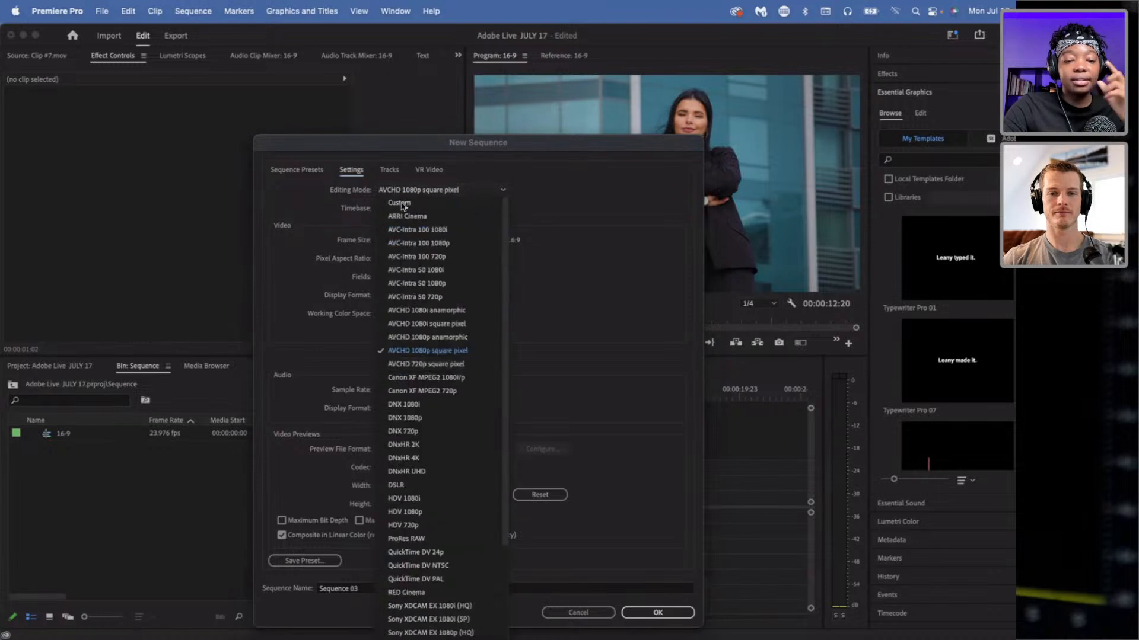
left_click(401, 204)
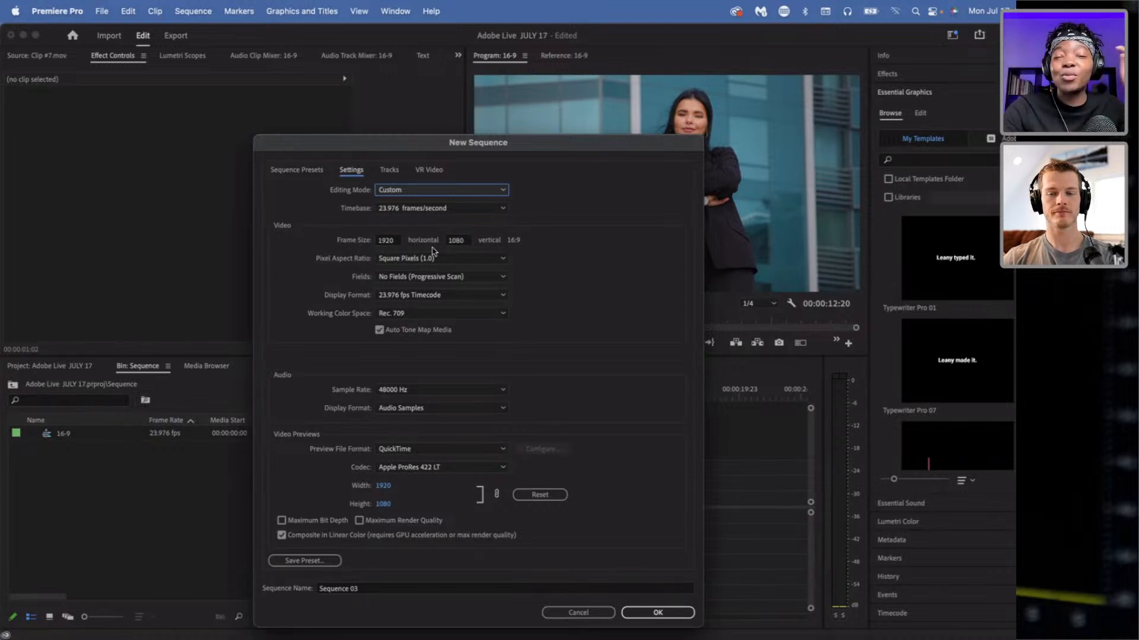
left_click(395, 244)
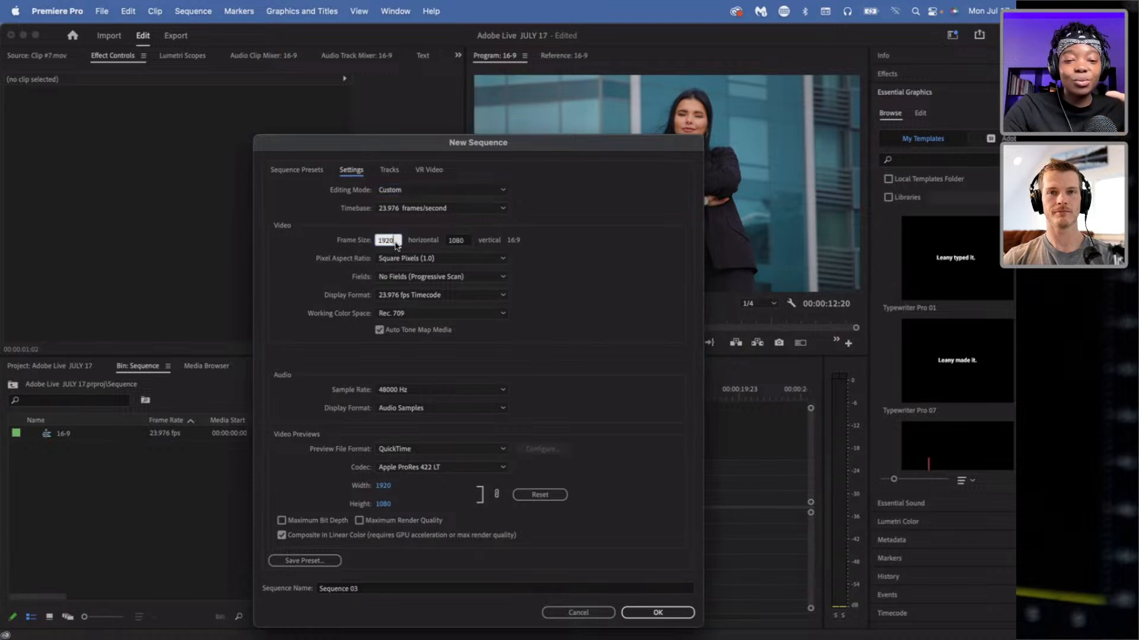
left_click(545, 244)
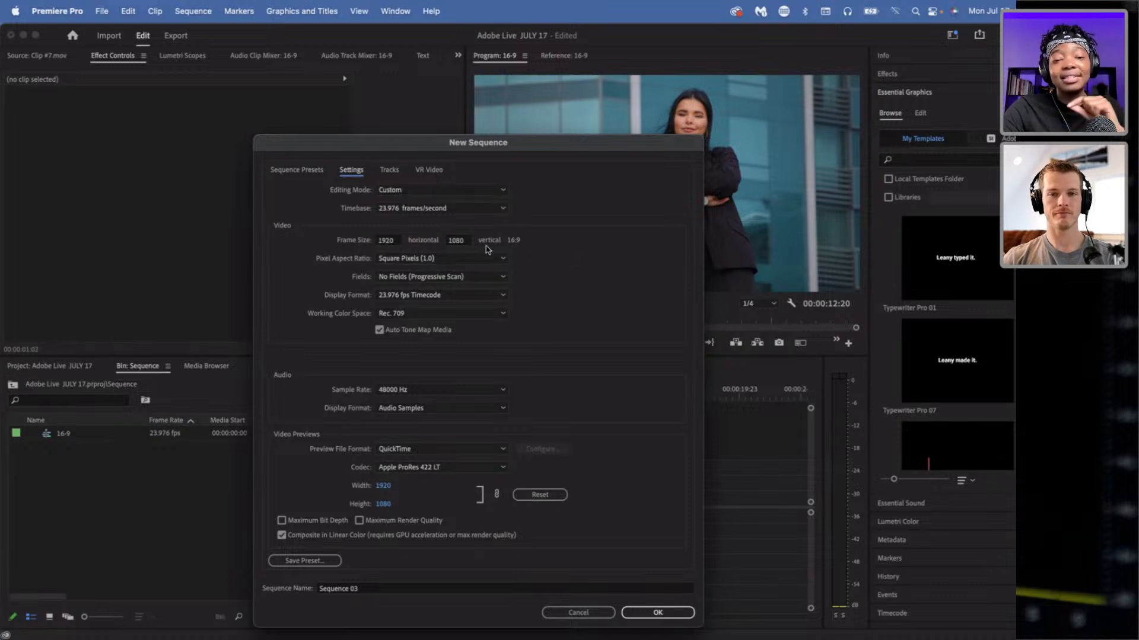
left_click(394, 241)
type("108")
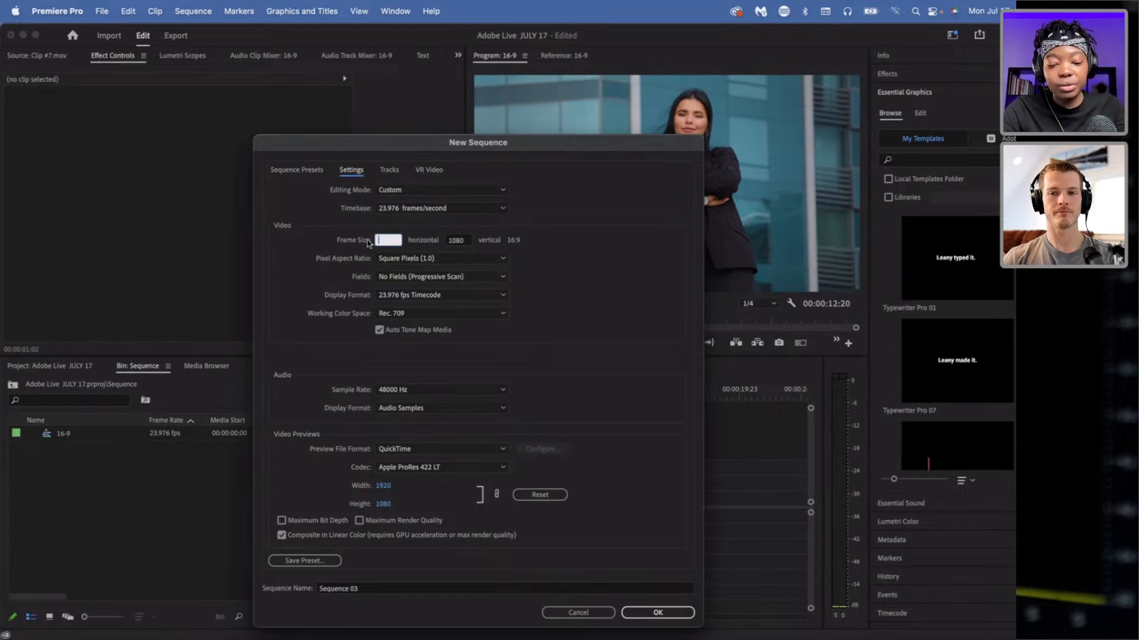
type("0")
left_click(458, 241)
type("1920")
left_click(560, 237)
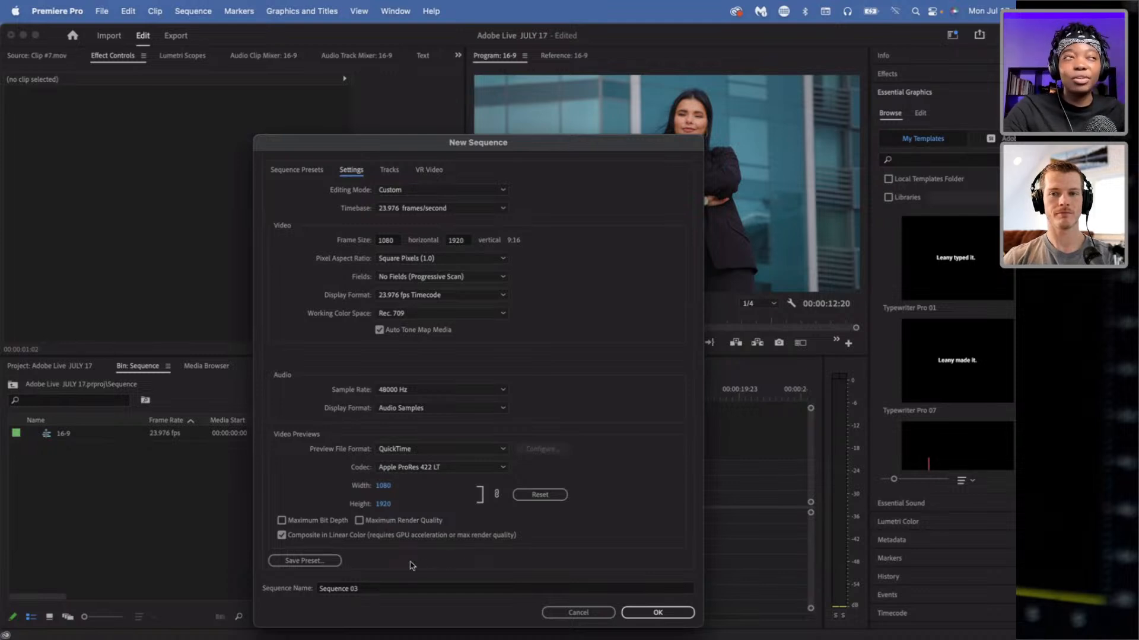
- Name the new vertical sequence 9:16 and create it without saving a preset
left_click(326, 566)
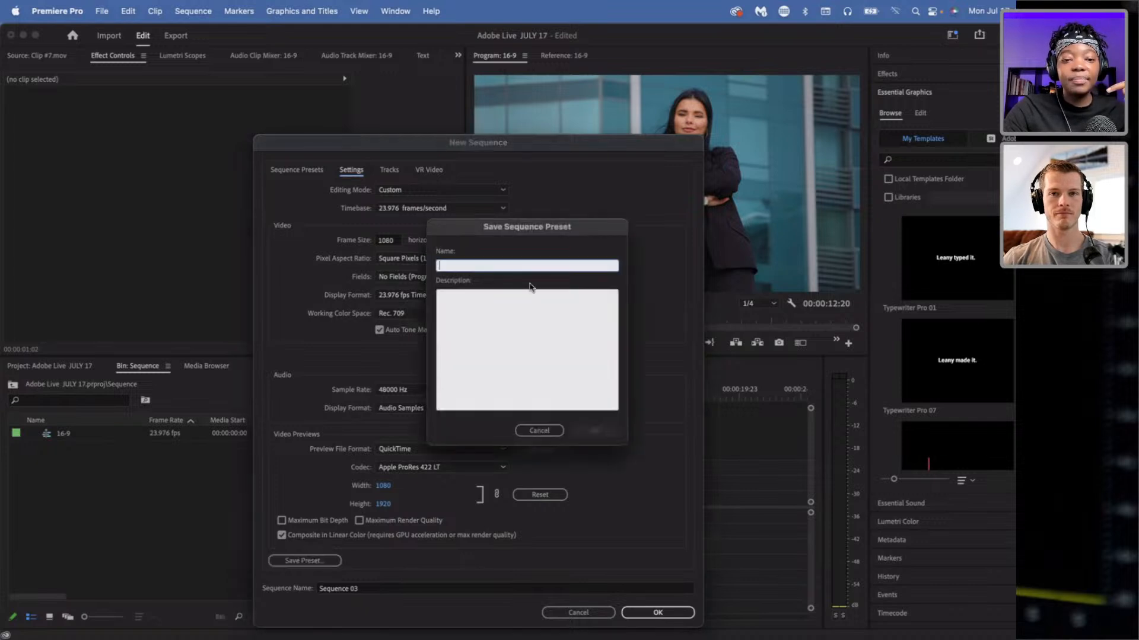
left_click(545, 433)
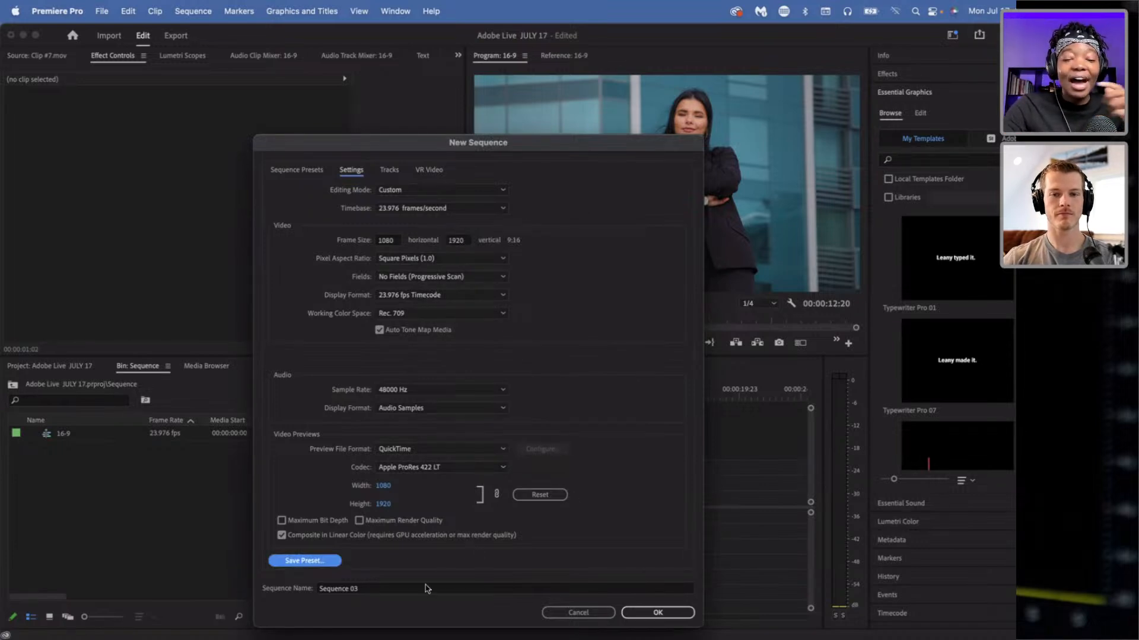
left_click(386, 588)
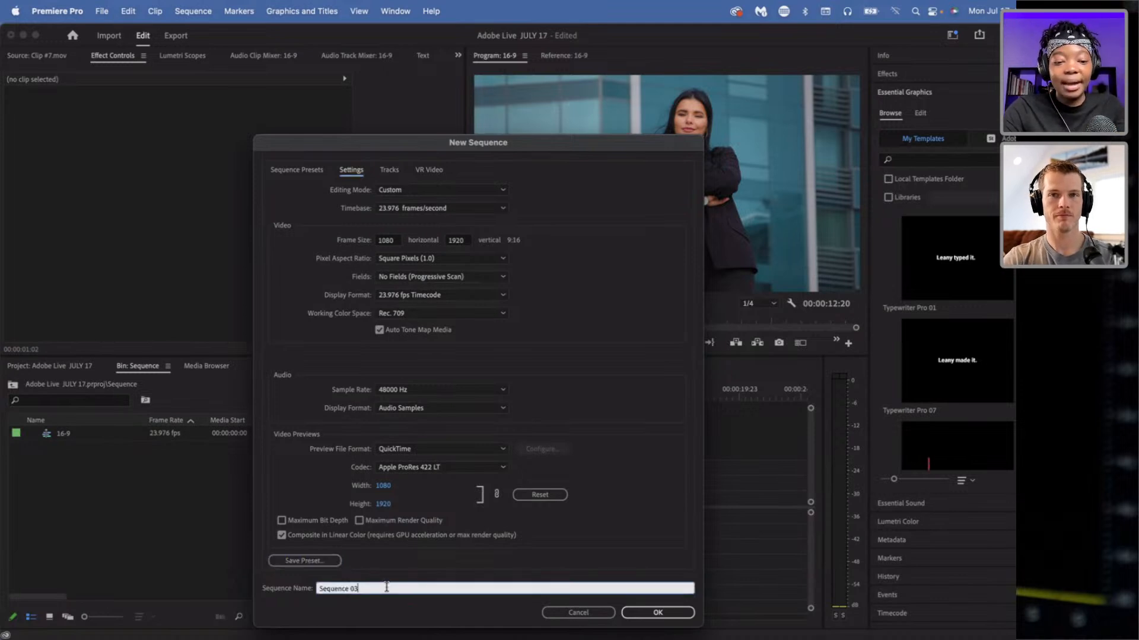
type("9:16")
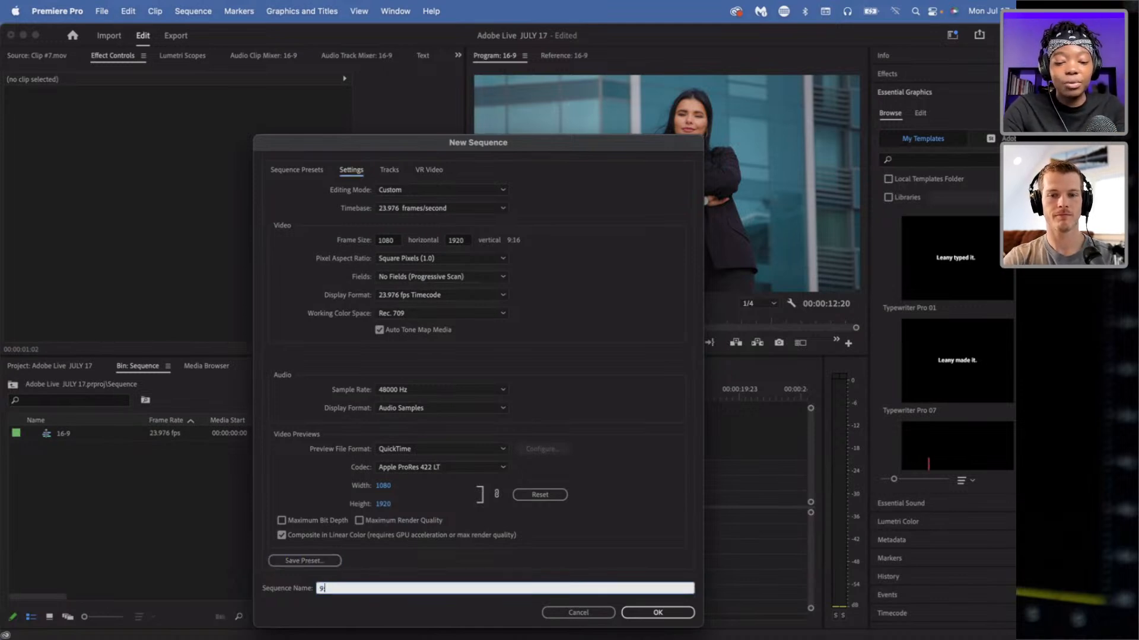
left_click(659, 612)
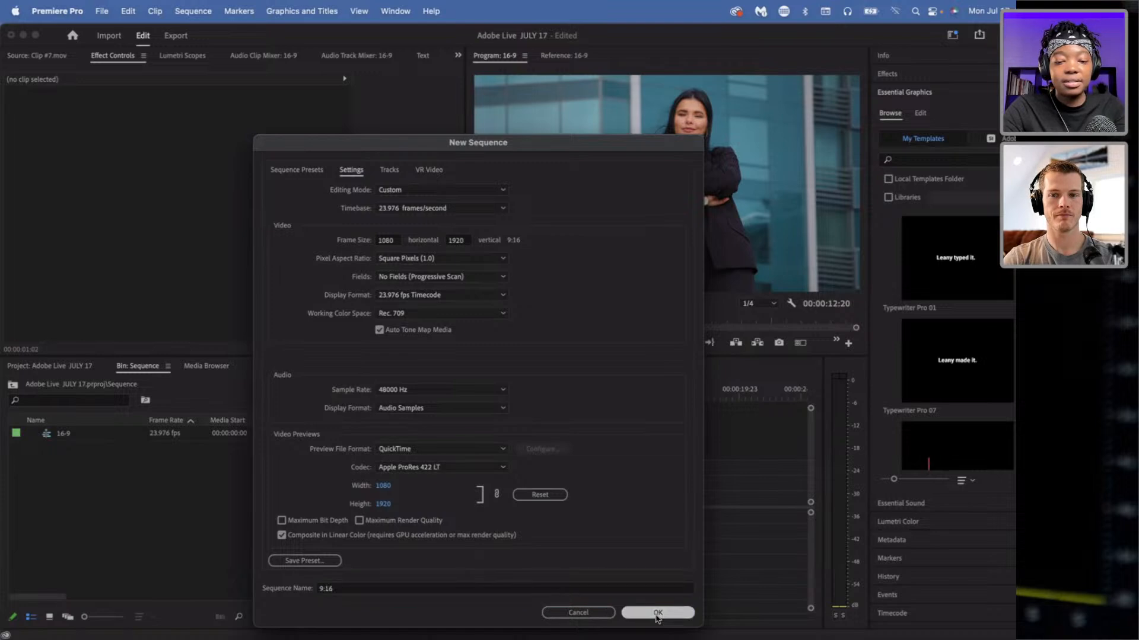
left_click(159, 533)
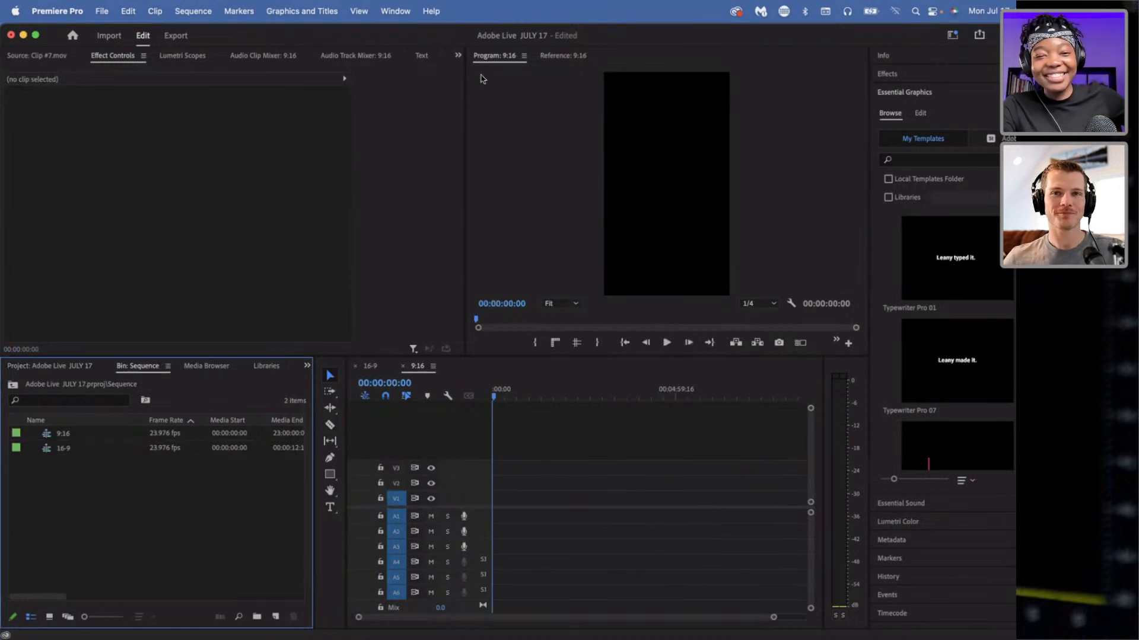
- Copy all the clips from the 16-9 sequence and paste them at the start of the 9:16 sequence
left_click(376, 368)
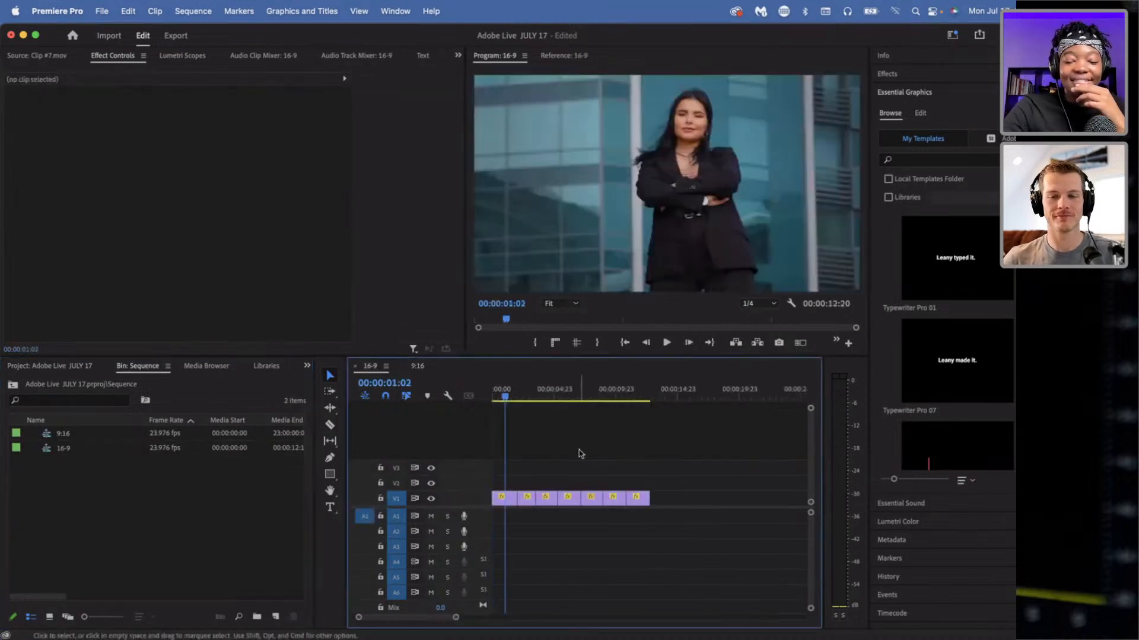
left_click_drag(505, 398, 493, 398)
left_click(536, 446)
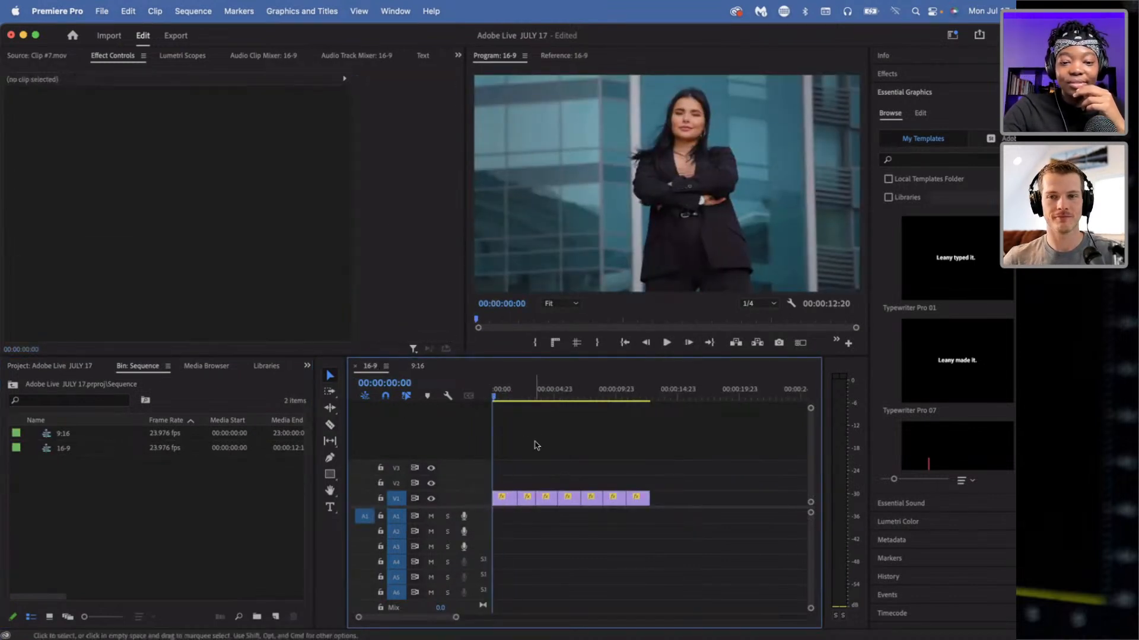
key("super+a")
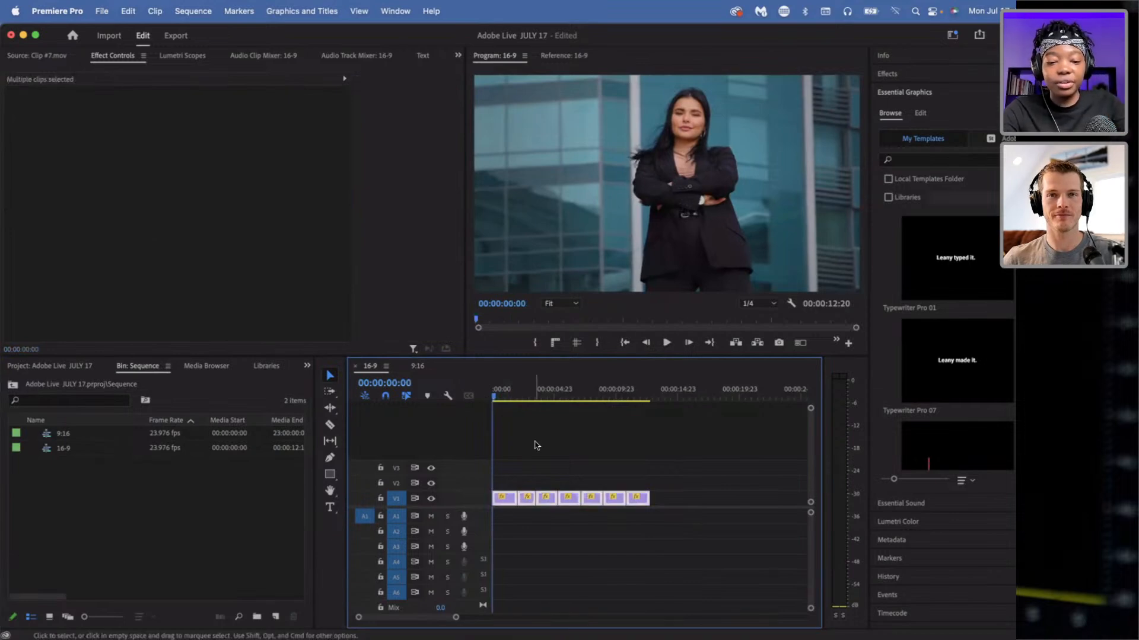
left_click(419, 367)
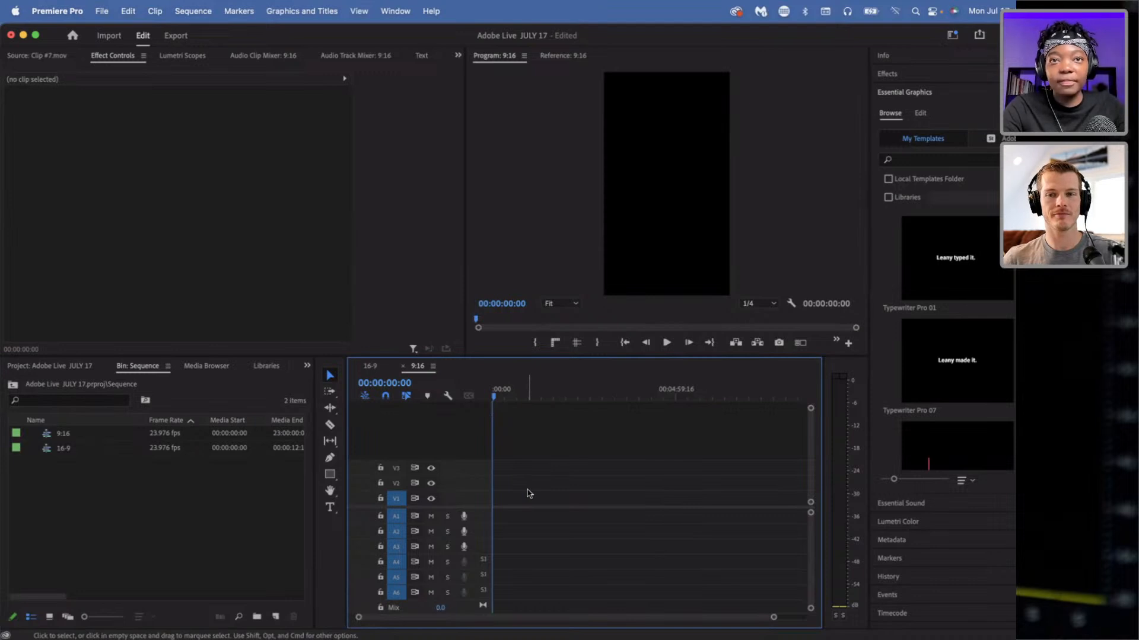
key("super+v")
left_click_drag(501, 398, 486, 400)
key("=")
key("=")
key("=")
left_click(516, 467)
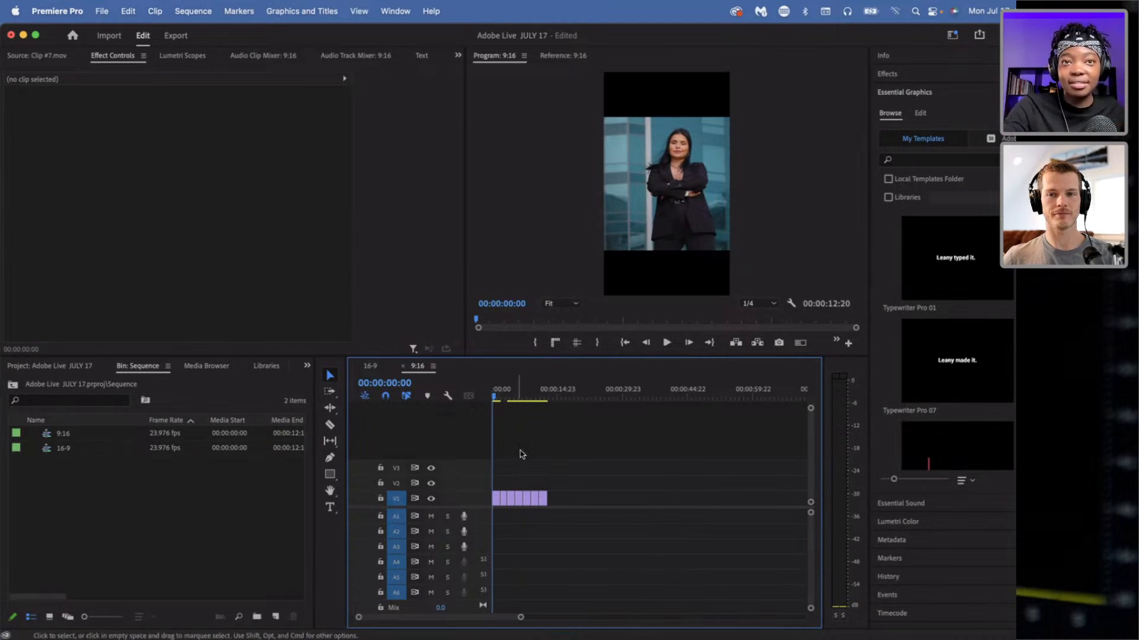
key("=")
- Try filling the vertical frame with the first clip by setting its scale to 106 and horizontal position to 331
left_click(503, 392)
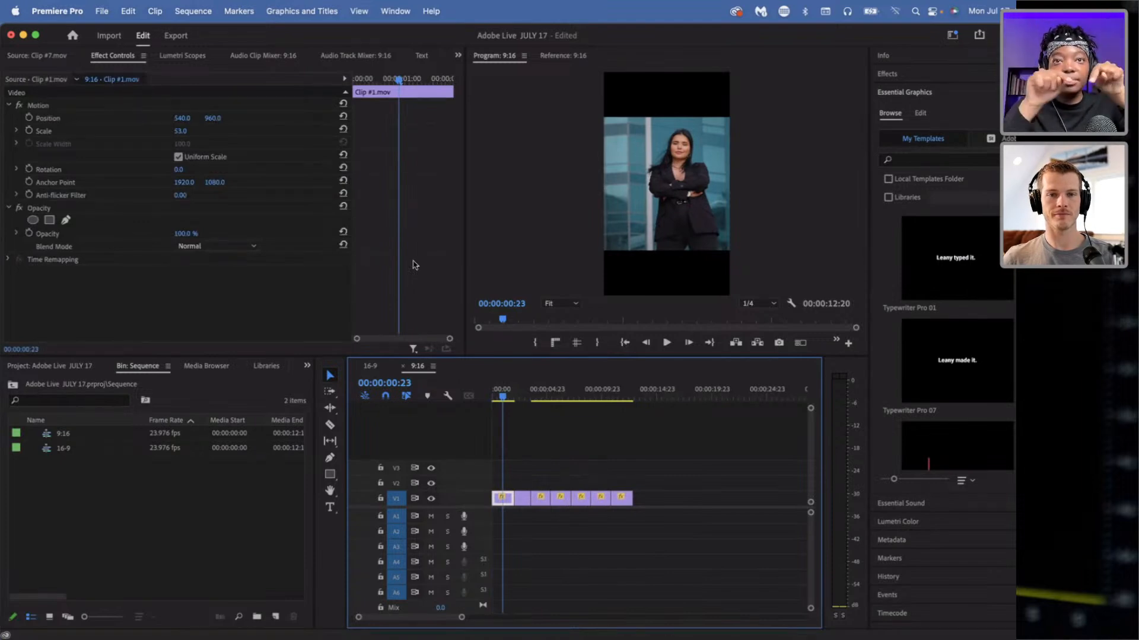
left_click_drag(183, 134, 191, 134)
left_click_drag(181, 131, 82, 118)
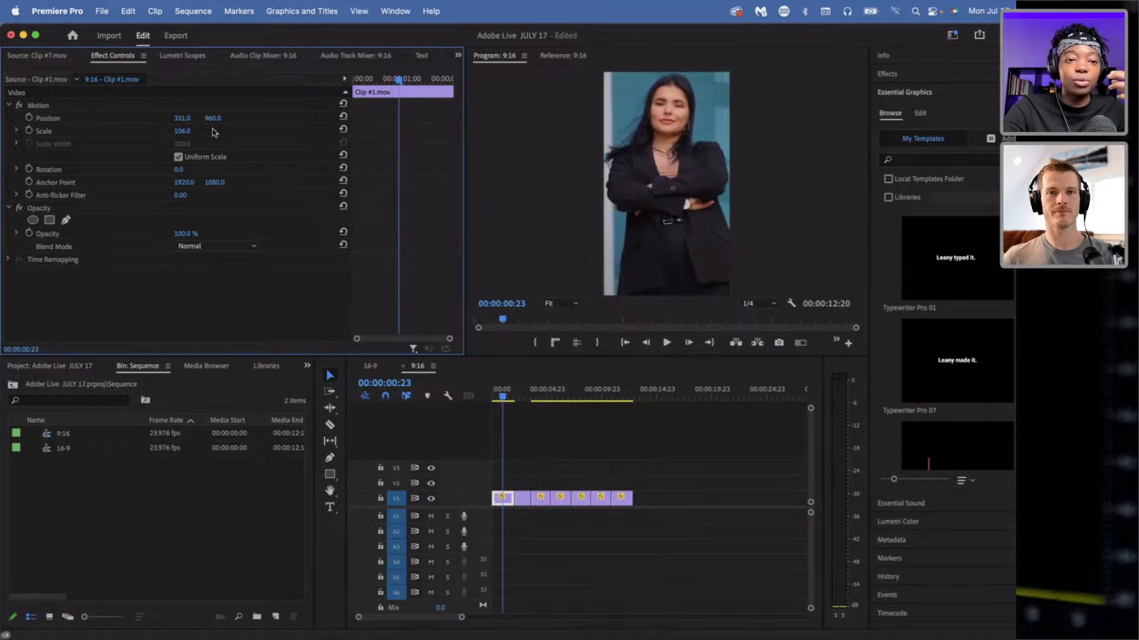
- Try scaling the last clip in the 9:16 sequence to 98 and back down to 39
left_click_drag(504, 400, 508, 404)
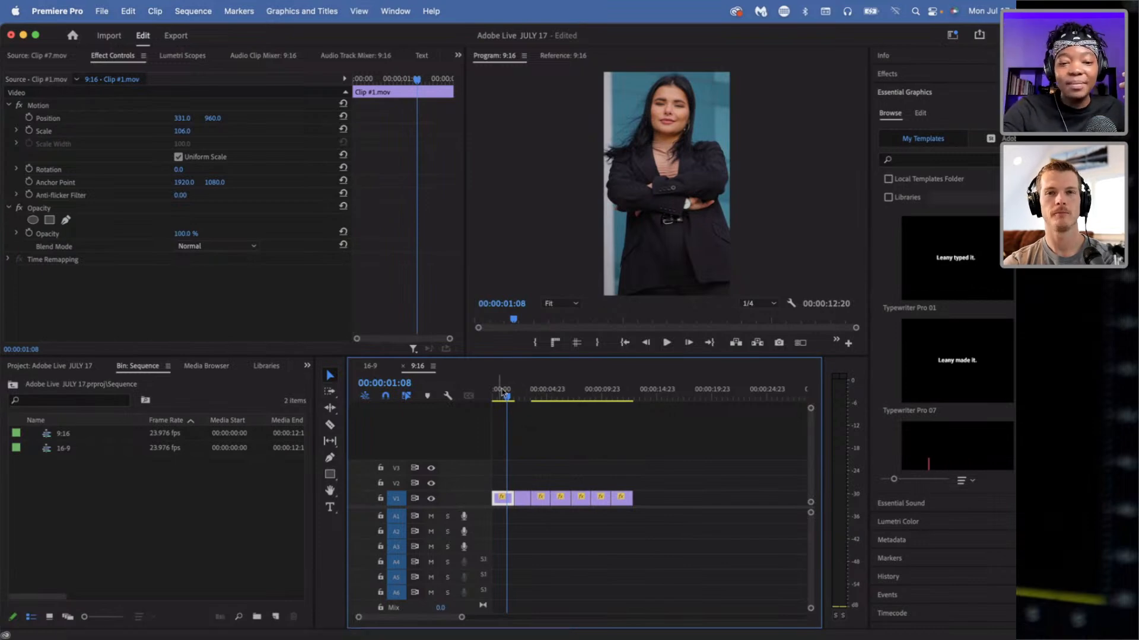
left_click(521, 396)
left_click_drag(522, 396, 620, 396)
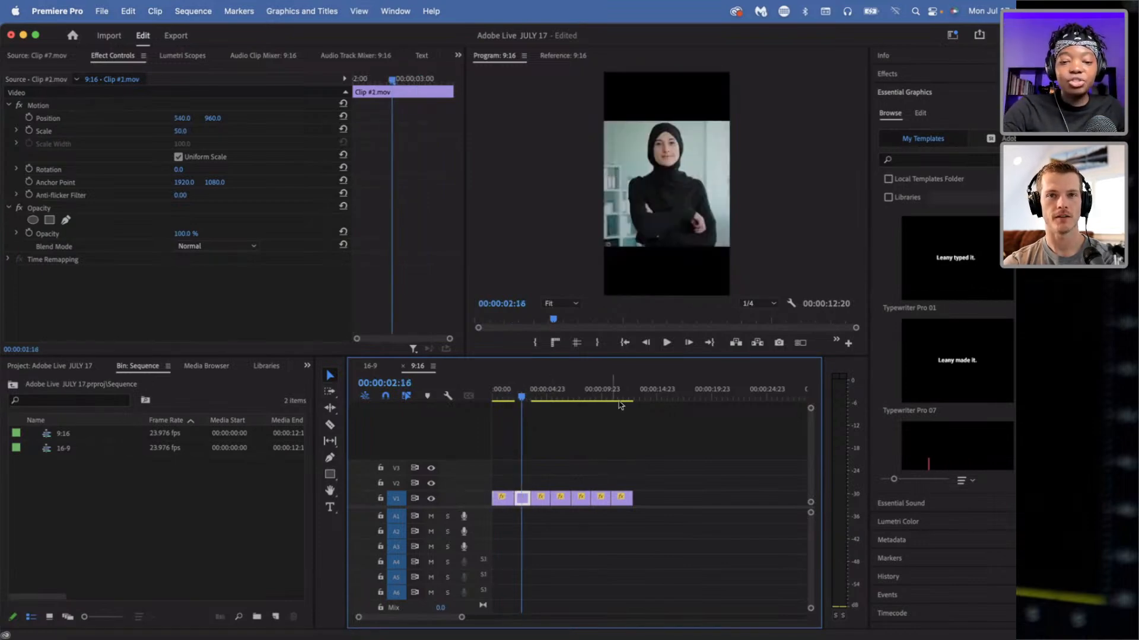
mouse_move(181, 131)
left_mouse_down()
mouse_move(209, 131)
mouse_move(191, 133)
left_mouse_up()
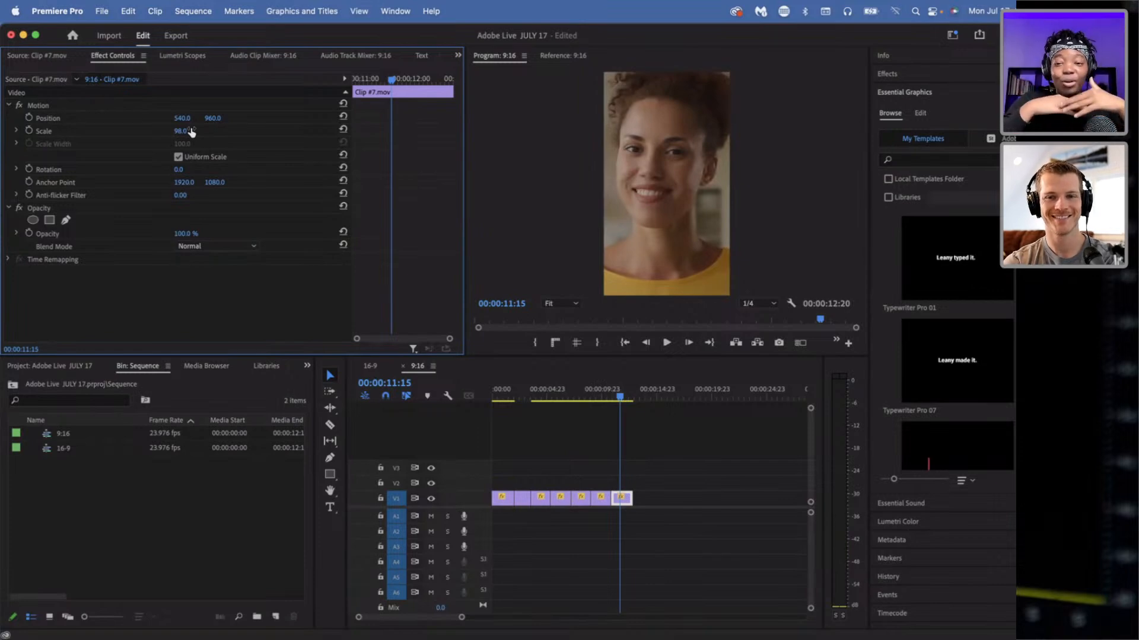
left_click_drag(191, 133, 155, 132)
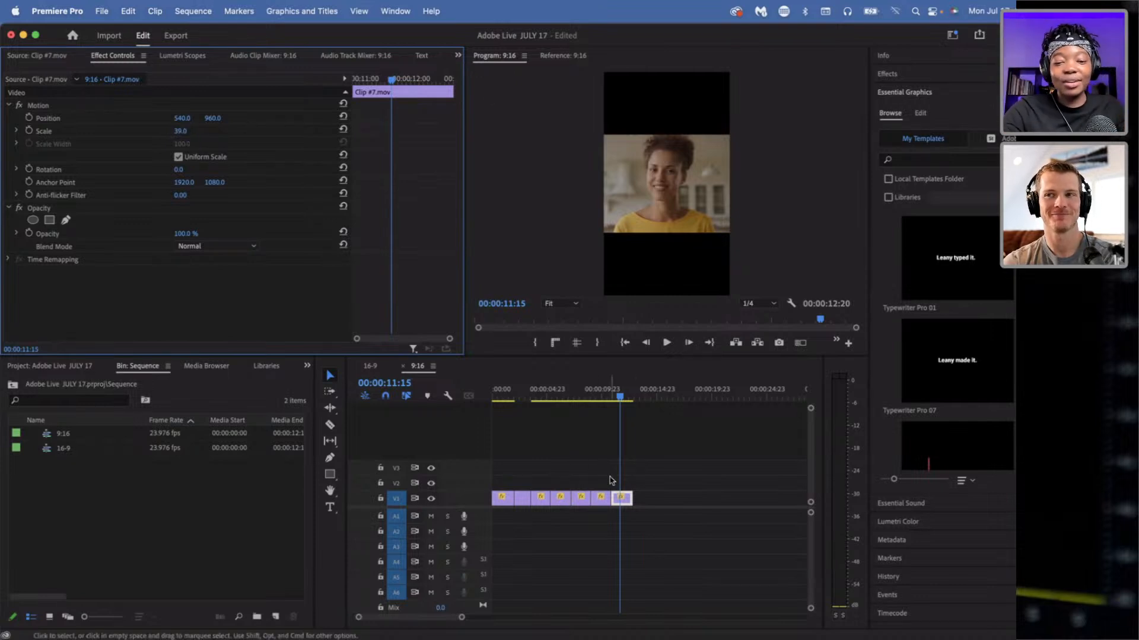
- Create an auto-reframed copy of the 9:16 sequence with a Vertical 9:16 target, Default motion tracking and clips not nested
left_click(498, 396)
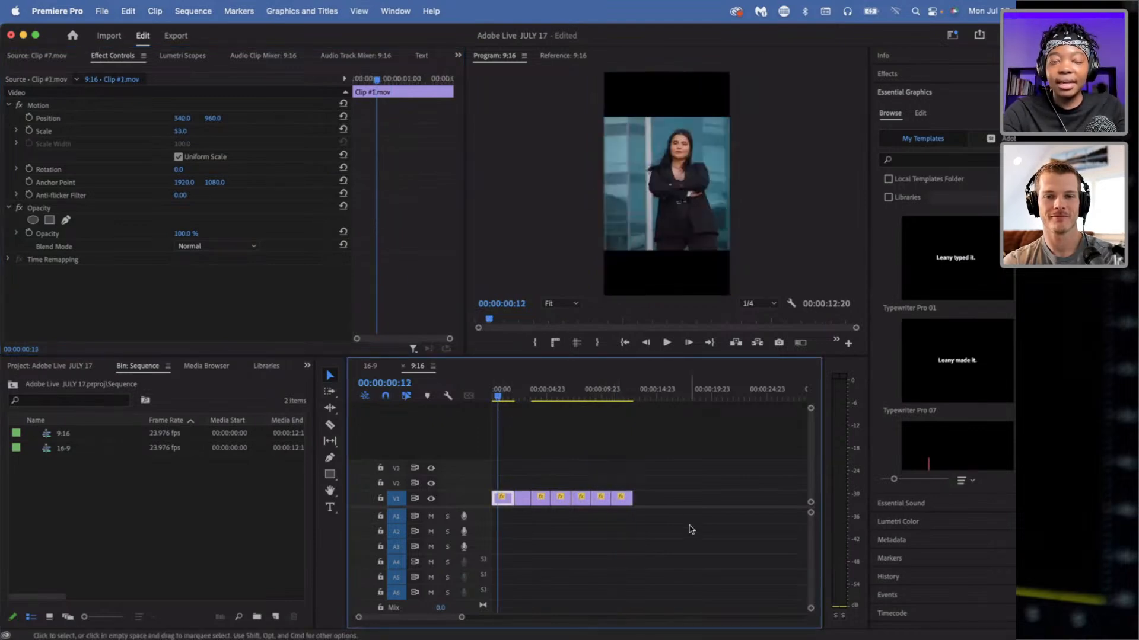
left_click_drag(688, 526, 499, 495)
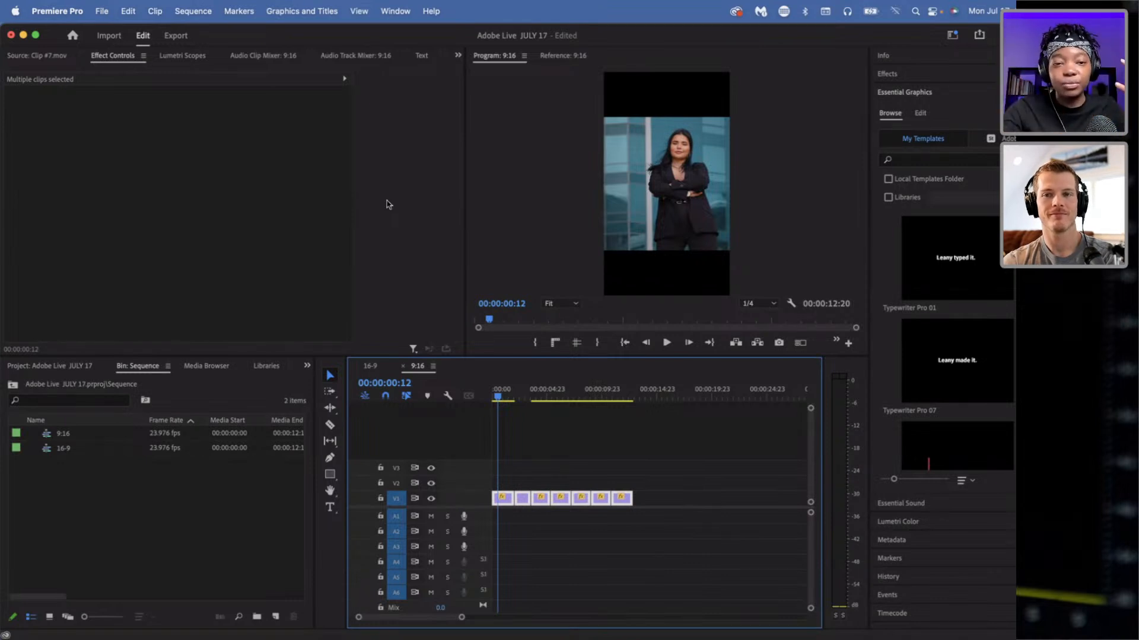
left_click(577, 478)
left_click_drag(674, 521, 496, 471)
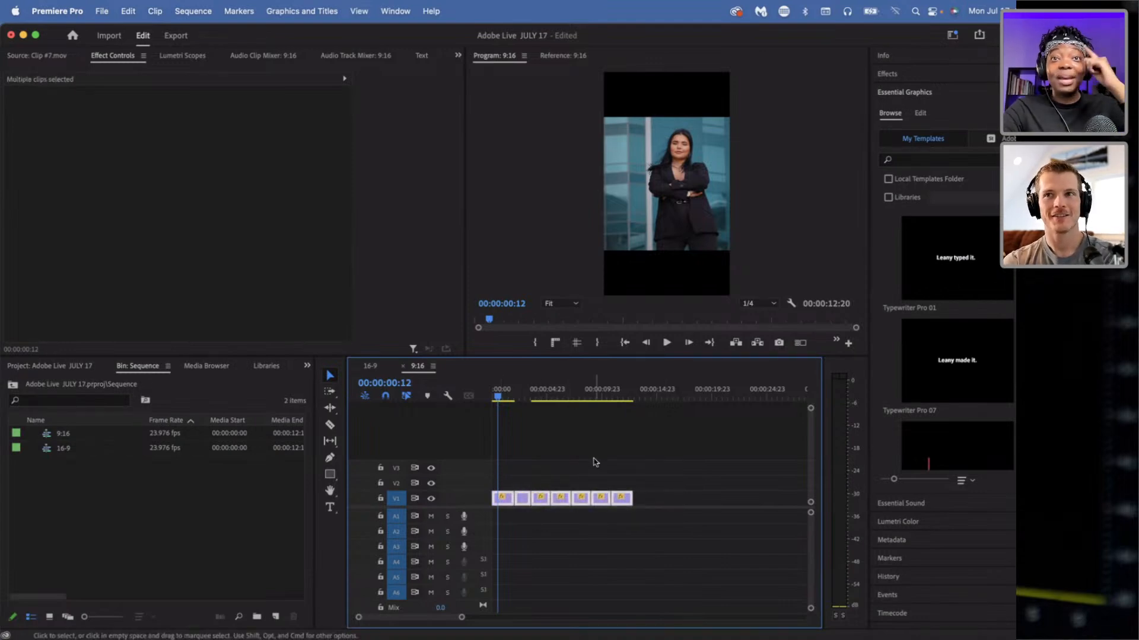
left_click_drag(671, 536, 495, 460)
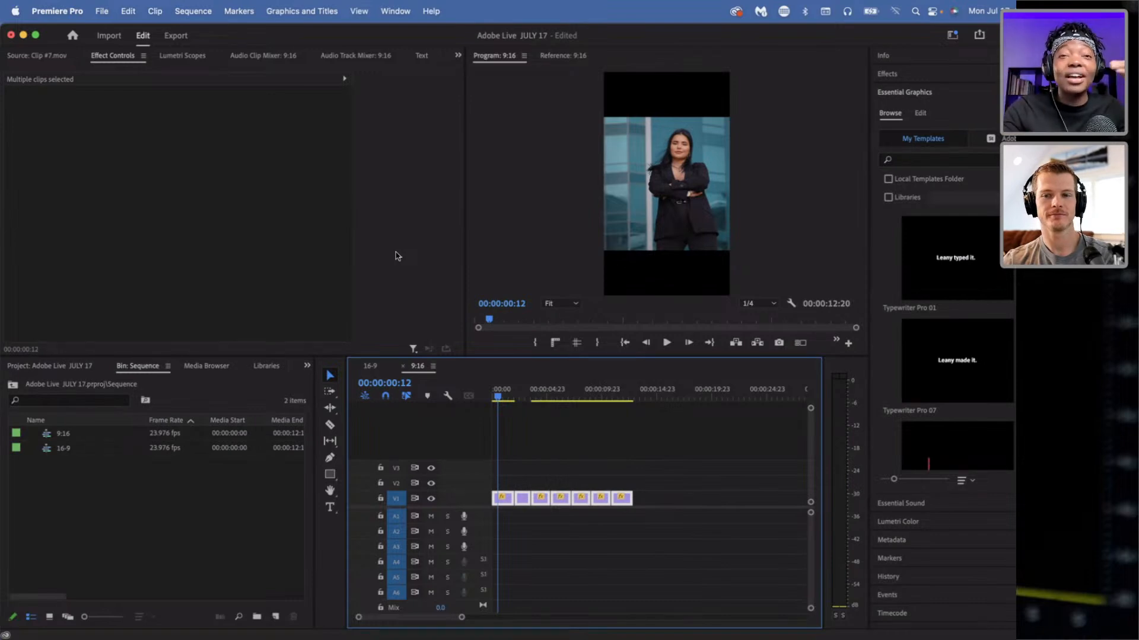
left_click(433, 11)
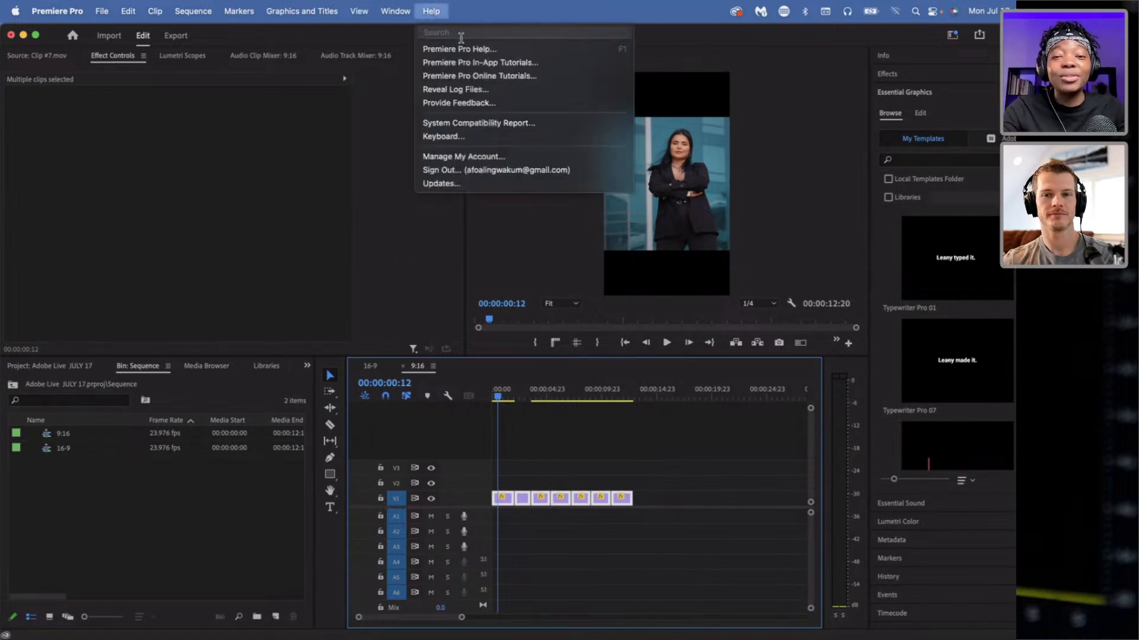
type("auto")
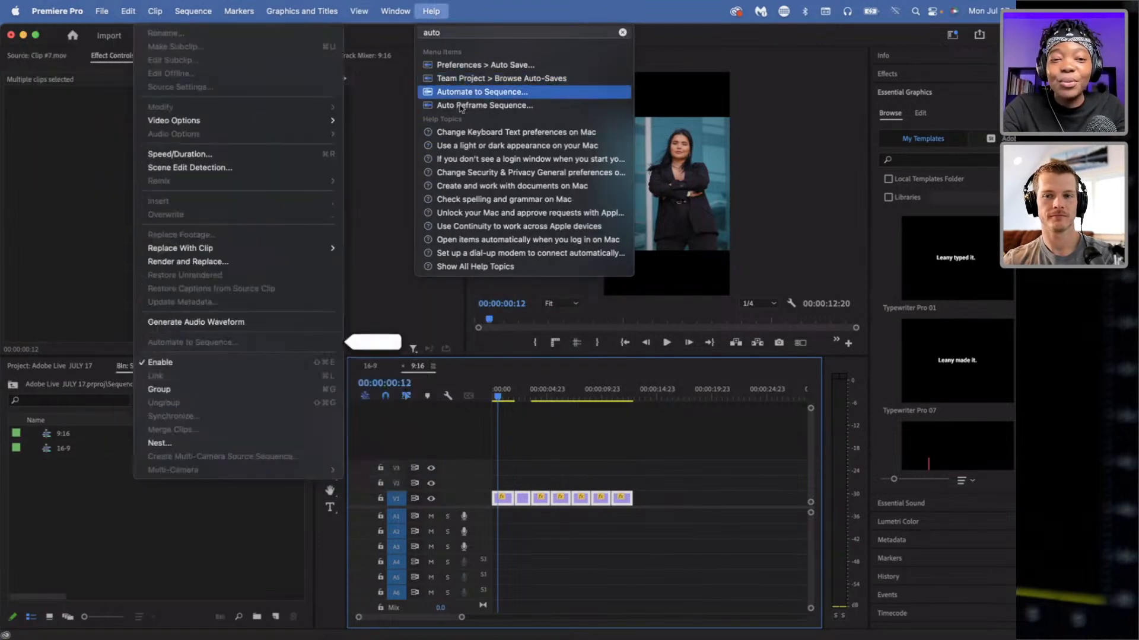
mouse_move(460, 107)
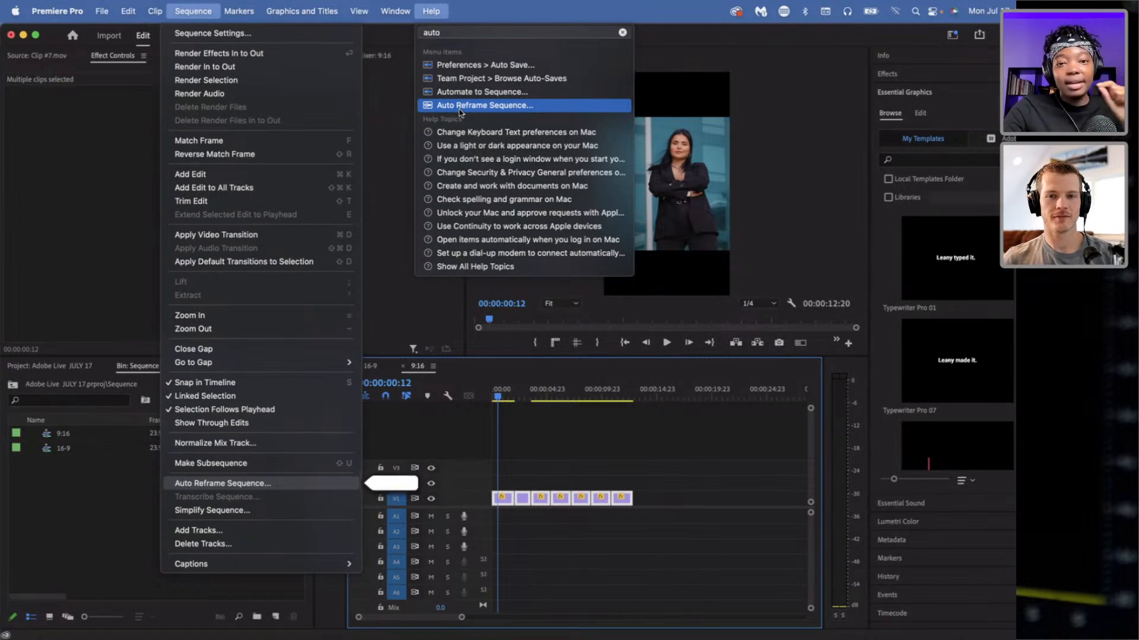
left_click(460, 109)
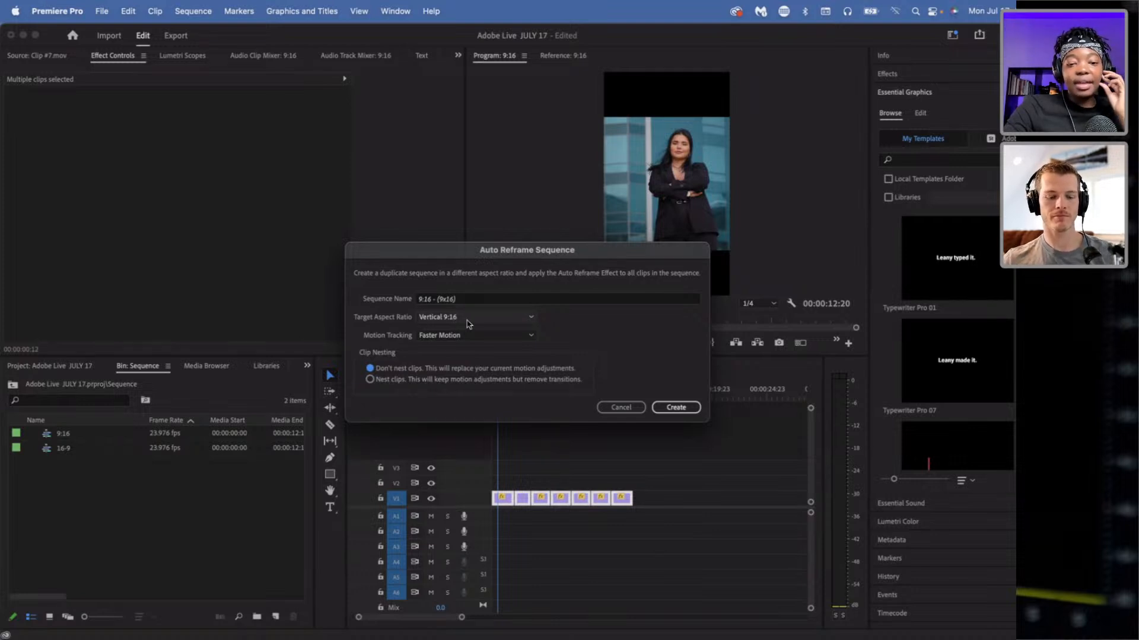
left_click(454, 336)
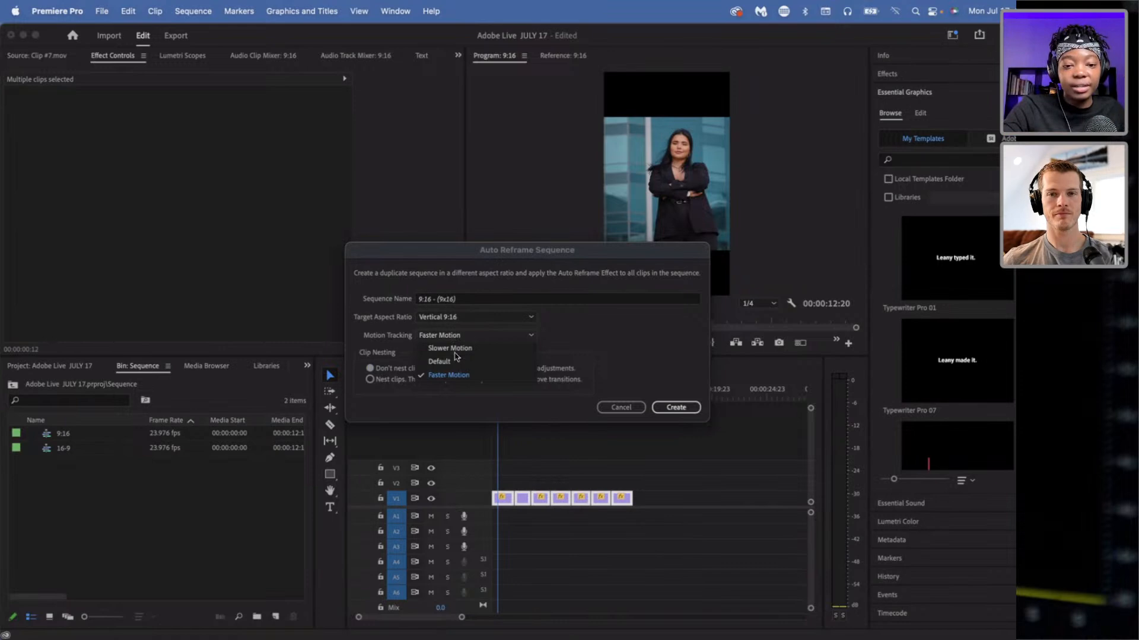
left_click(466, 361)
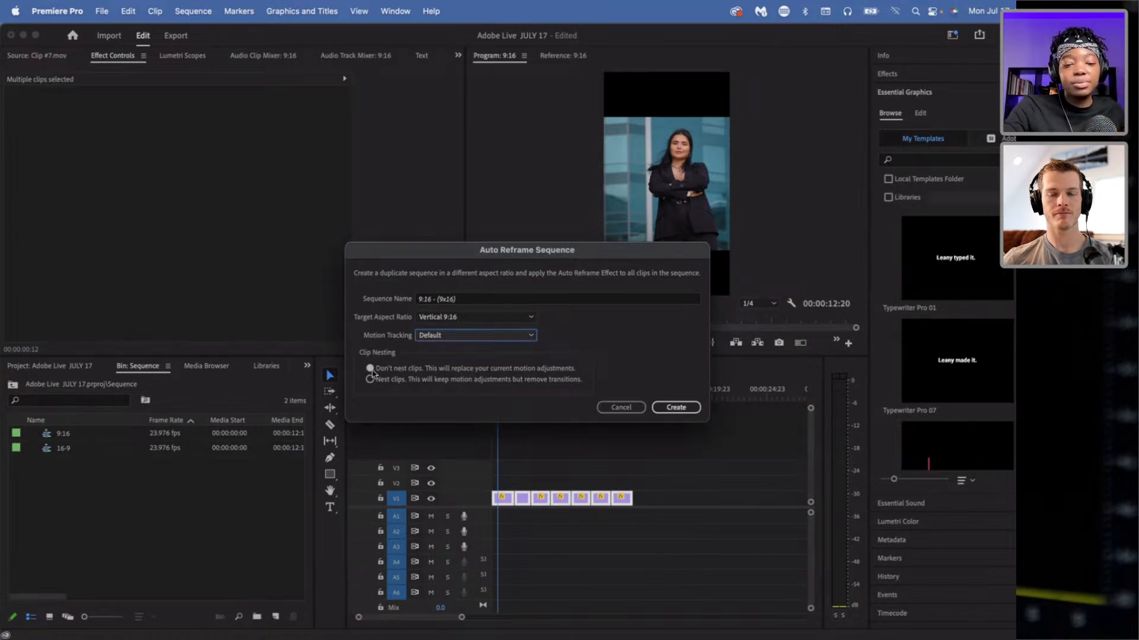
left_click(662, 408)
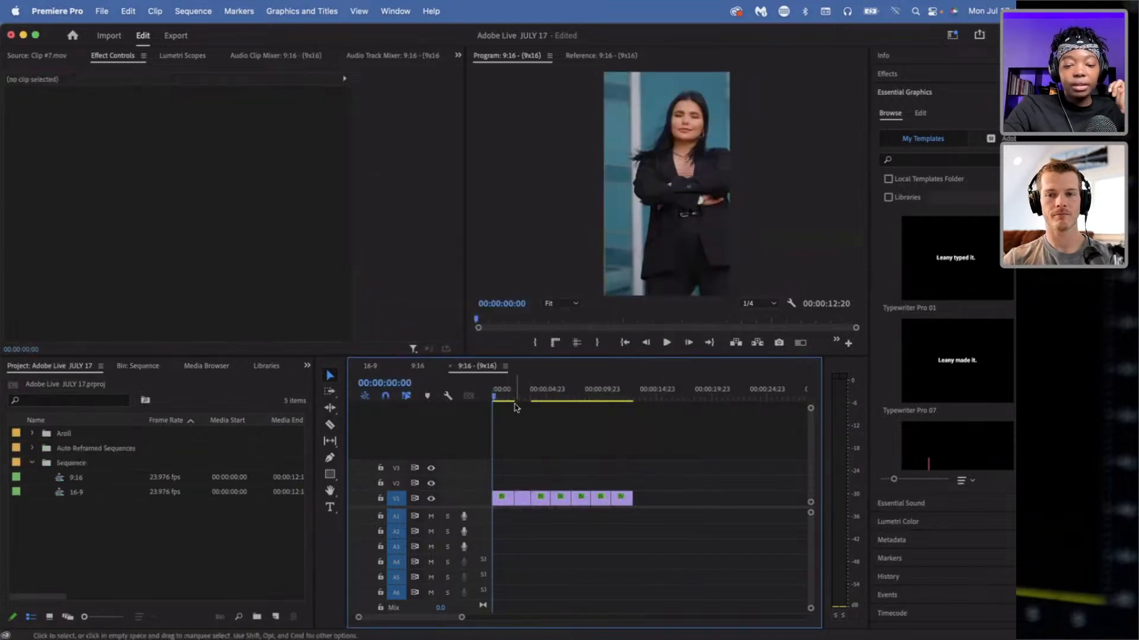
- Examine the framing of each clip in the reframed sequence, from the first to the last
left_click(497, 399)
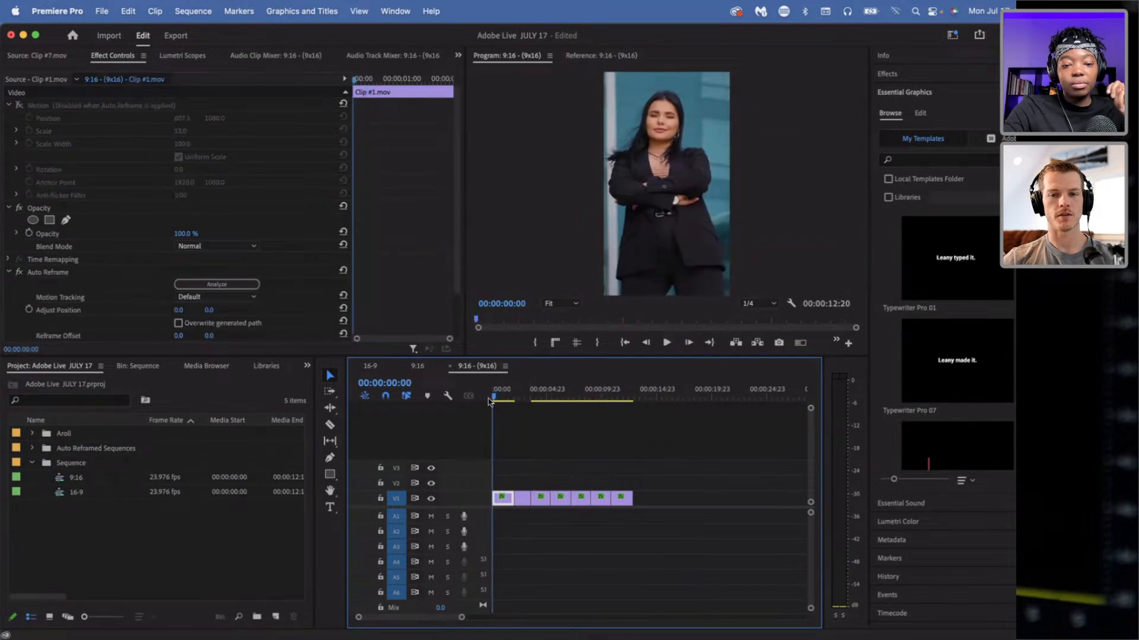
left_click(521, 391)
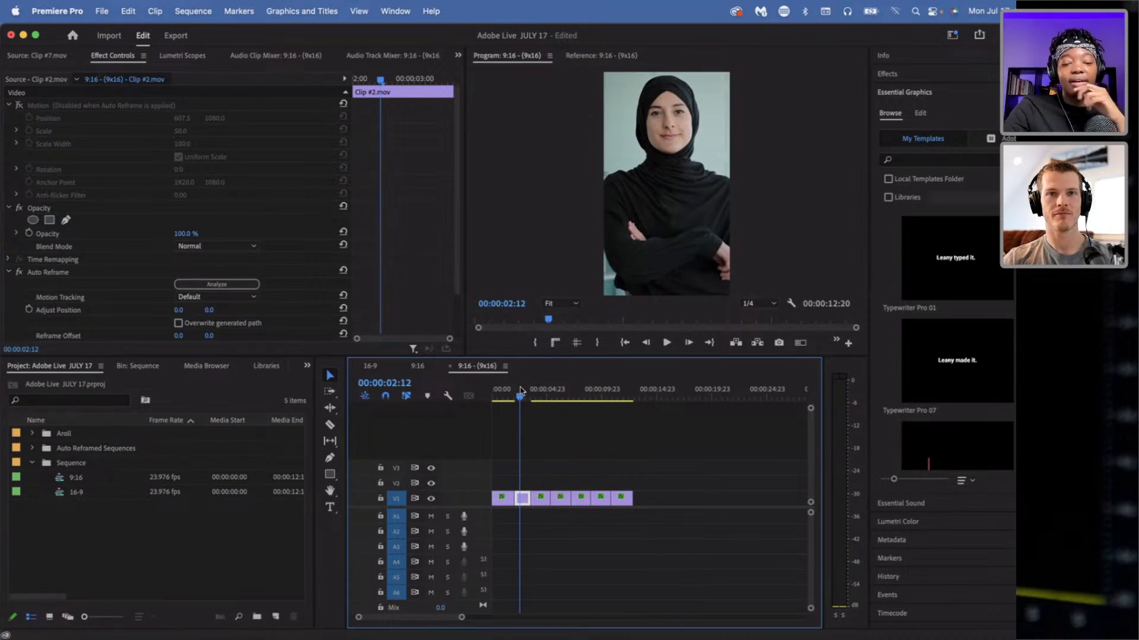
left_click_drag(521, 389, 492, 393)
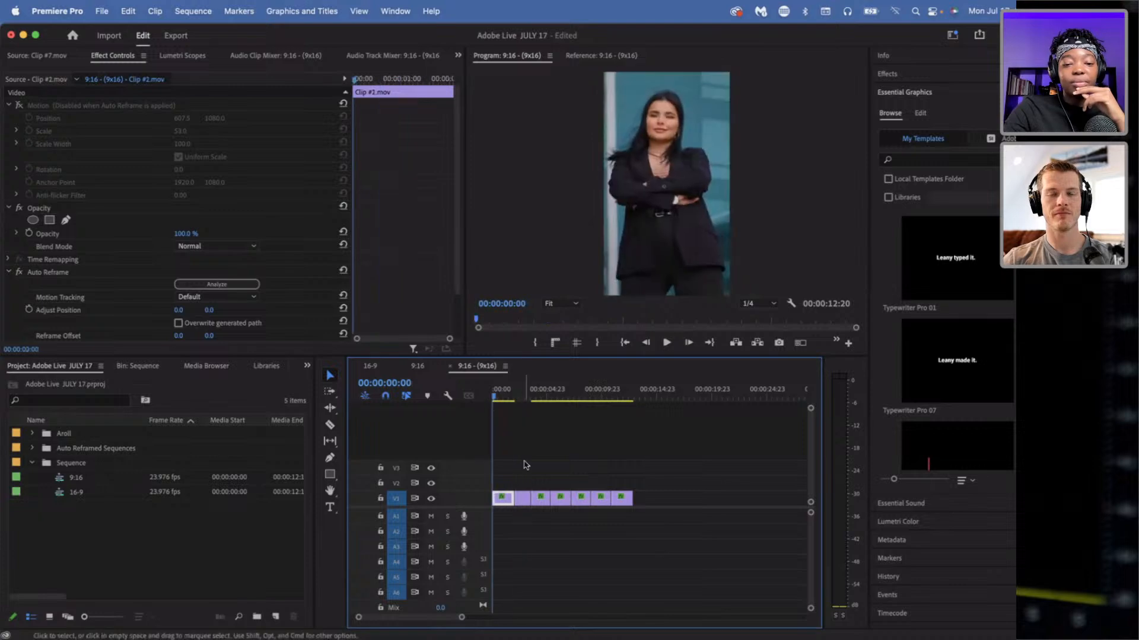
left_click(502, 396)
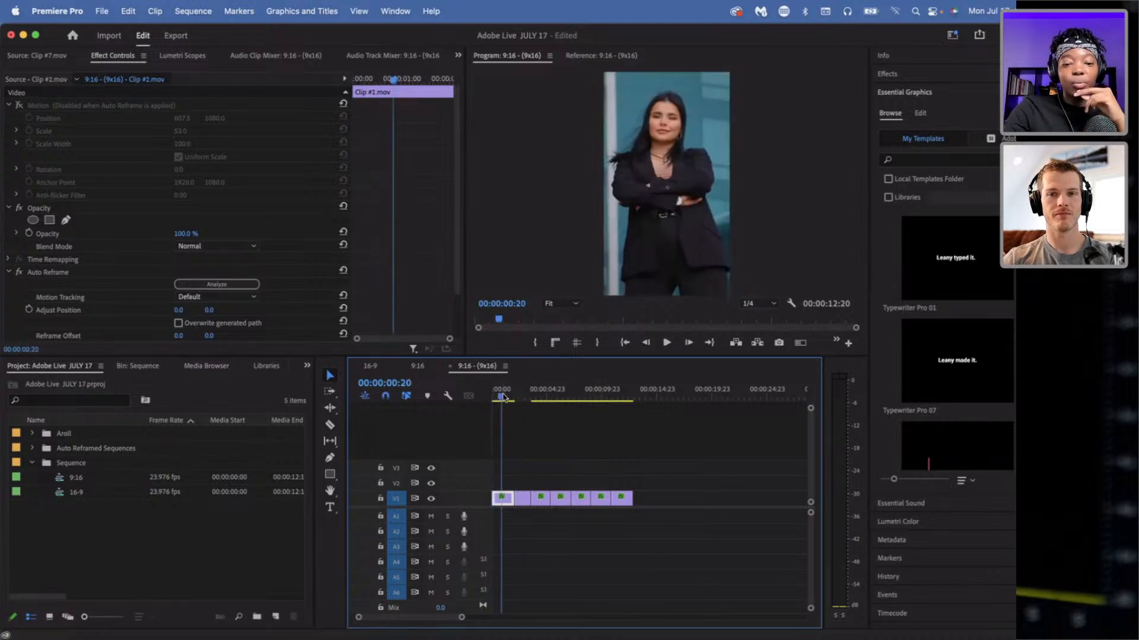
left_click(520, 396)
left_click(544, 397)
left_click(561, 397)
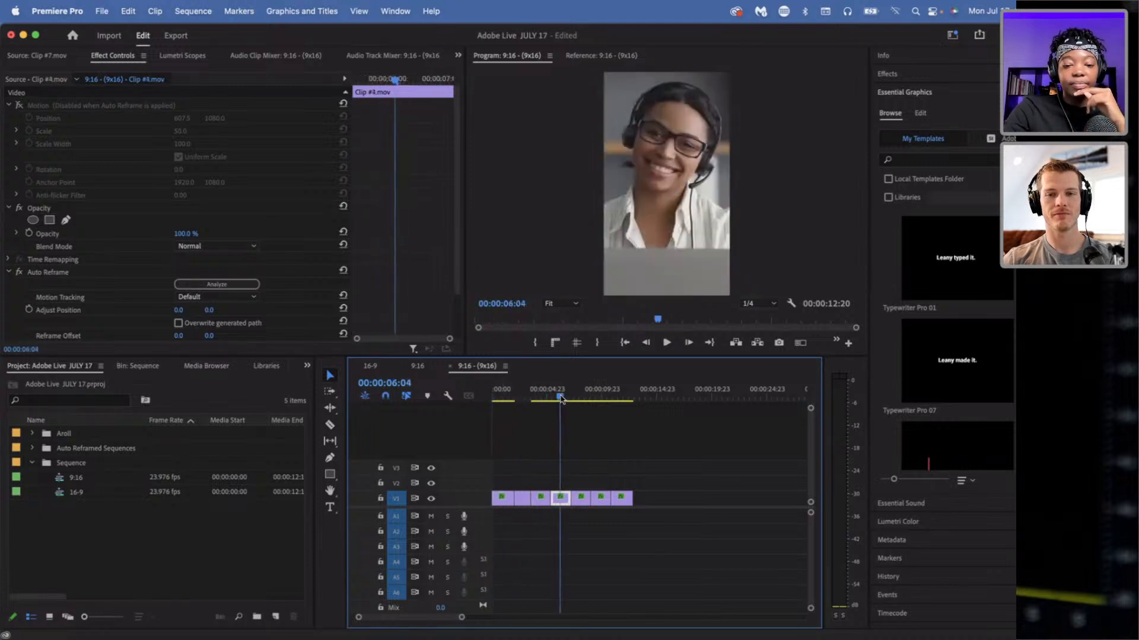
left_click(581, 398)
left_click(601, 398)
left_click(622, 397)
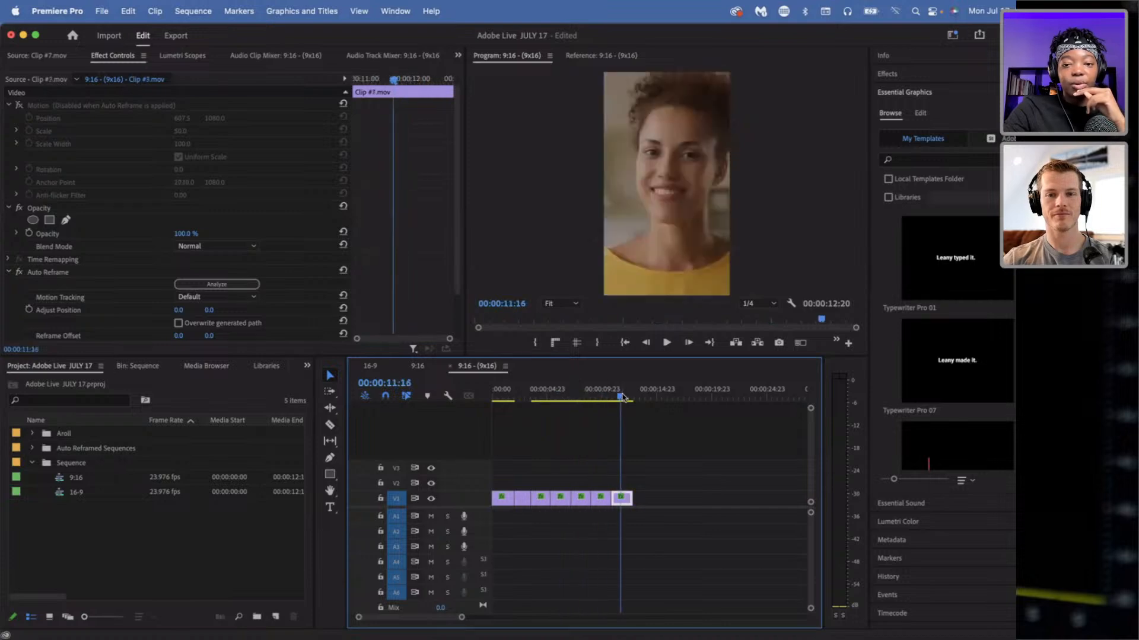
- Play back the reframed sequence to judge how the framing follows the subjects
left_click(636, 468)
key("space")
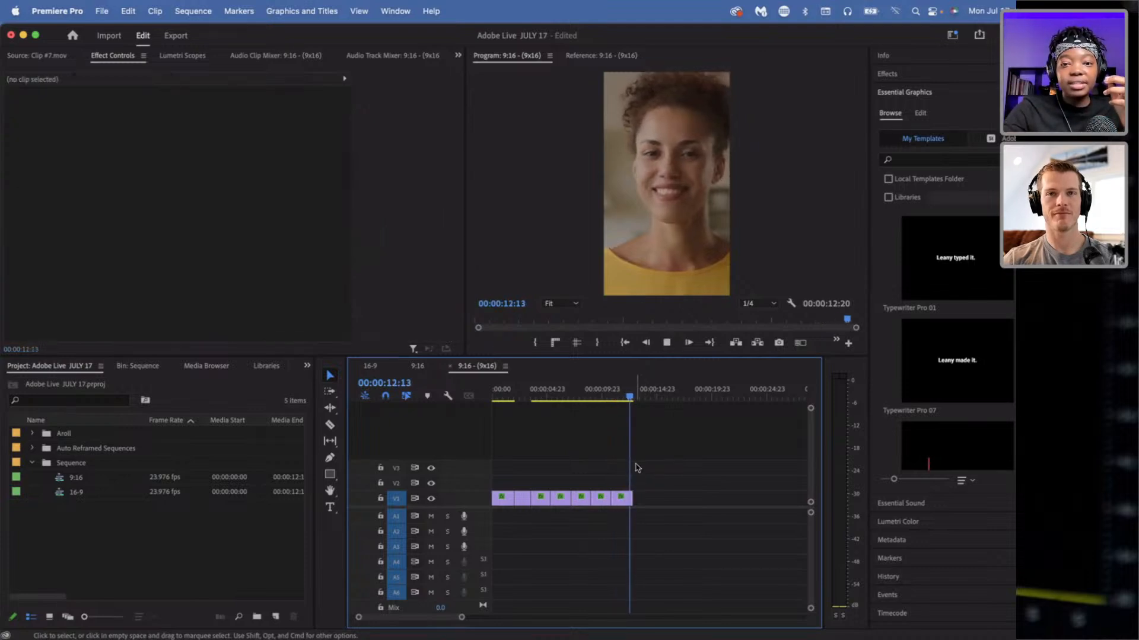
key("space")
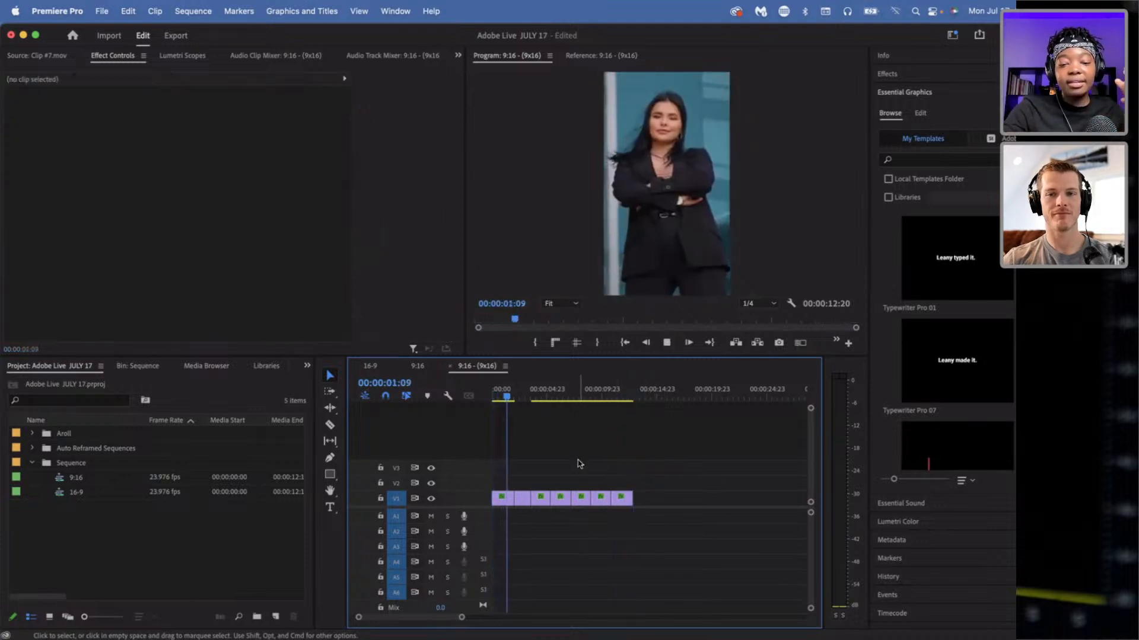
key("space")
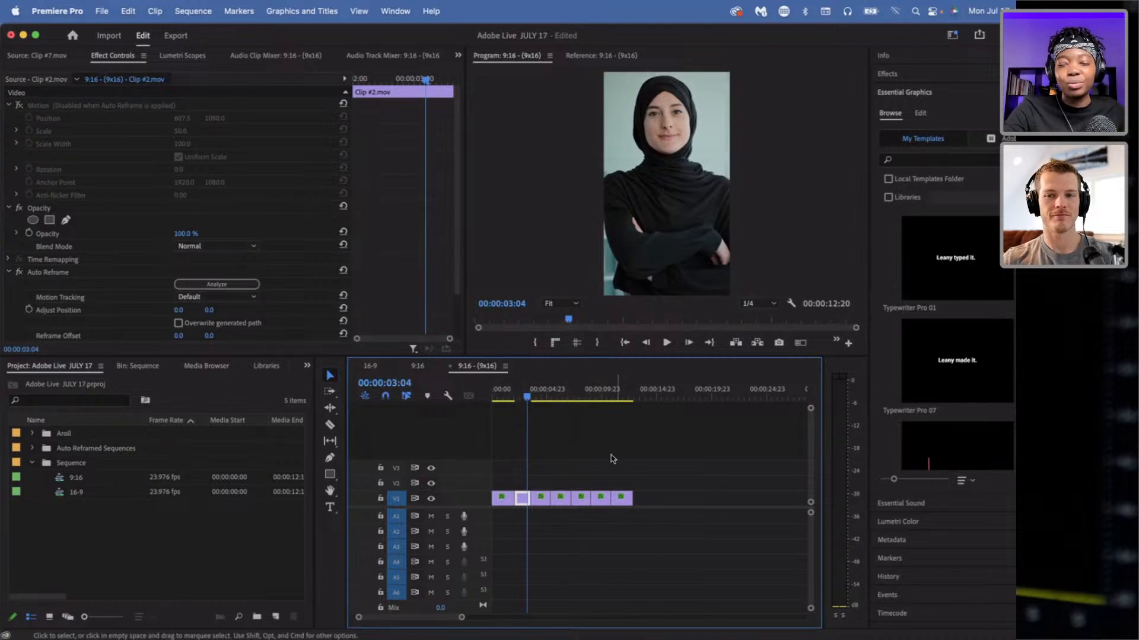
- Check the framing of the third to sixth clips in the reframed sequence and return to the 9:16 sequence
left_click(547, 393)
key("space")
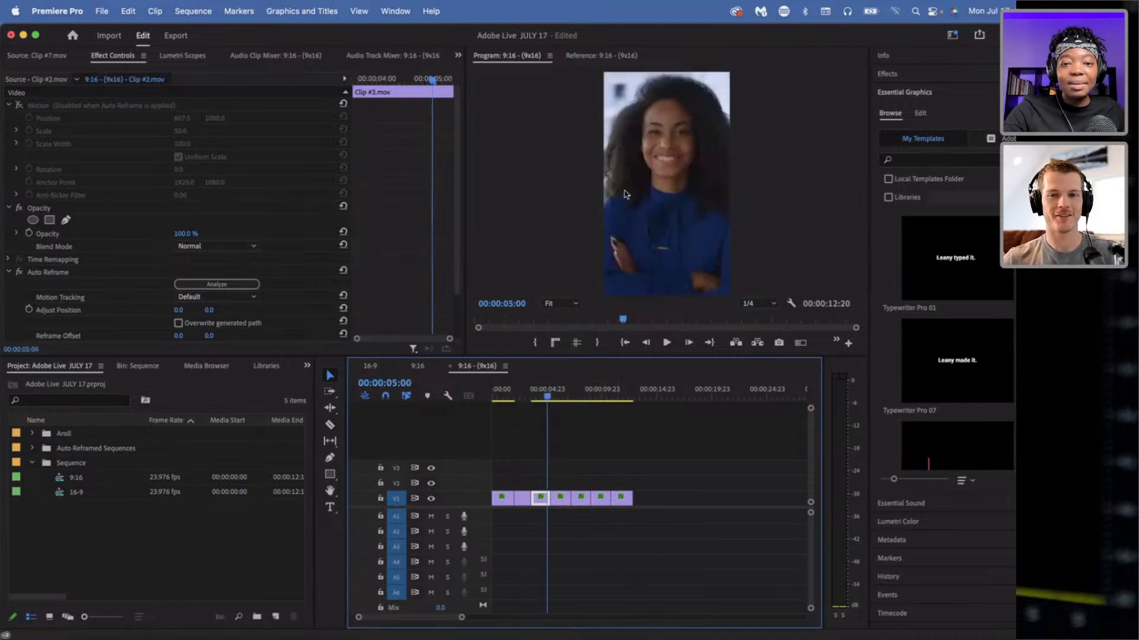
left_click(584, 392)
left_click(563, 394)
left_click(584, 395)
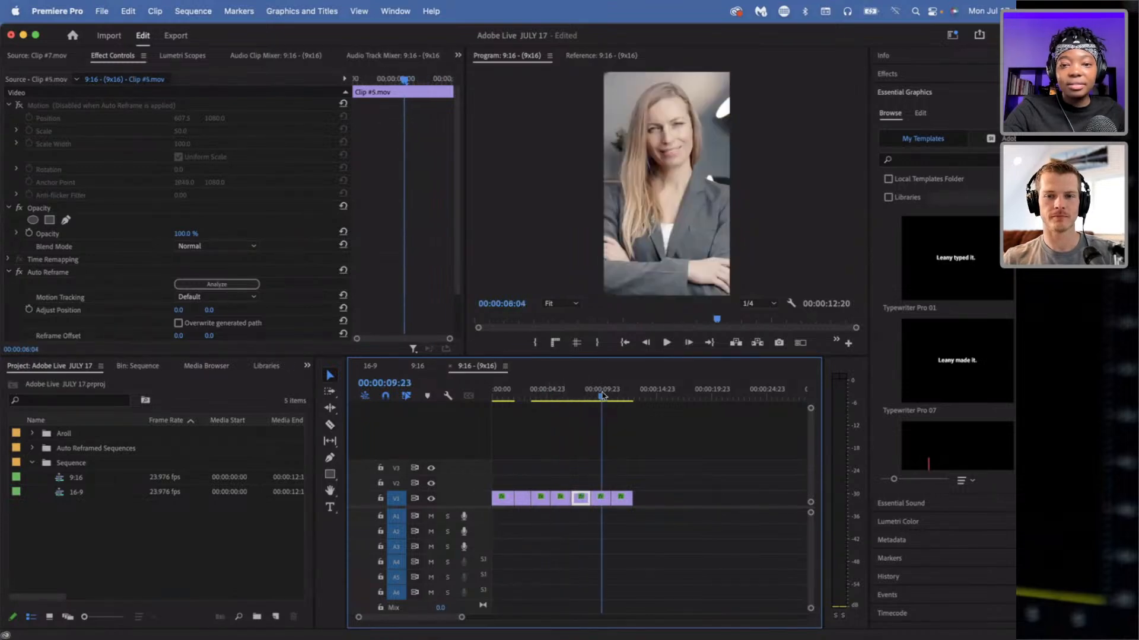
left_click(601, 392)
left_click(590, 393)
left_click(595, 393)
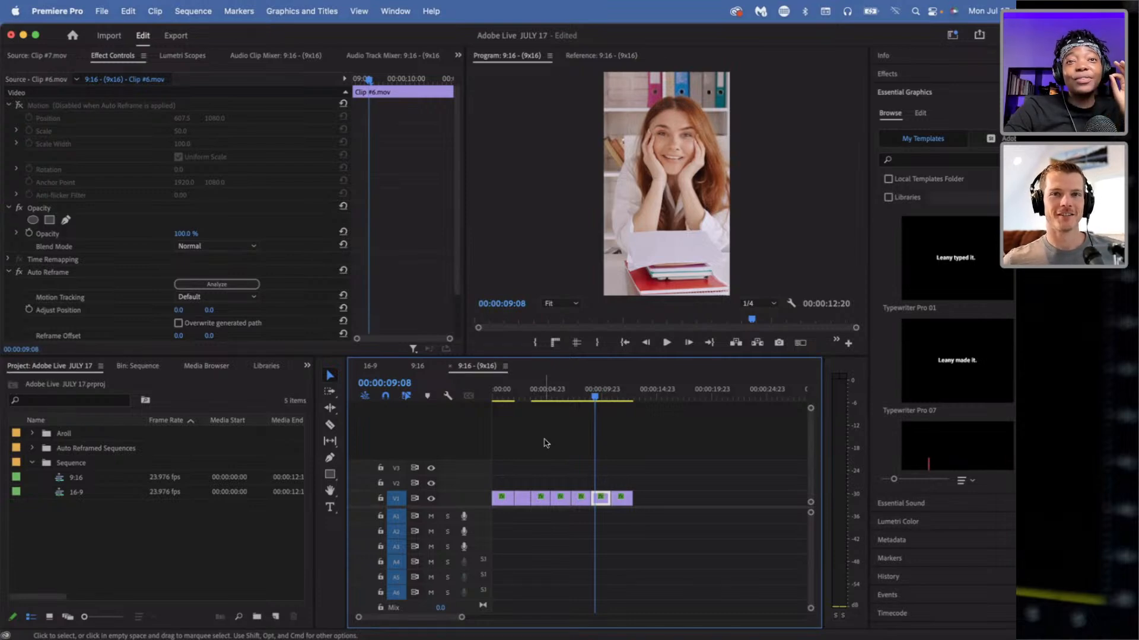
left_click(423, 370)
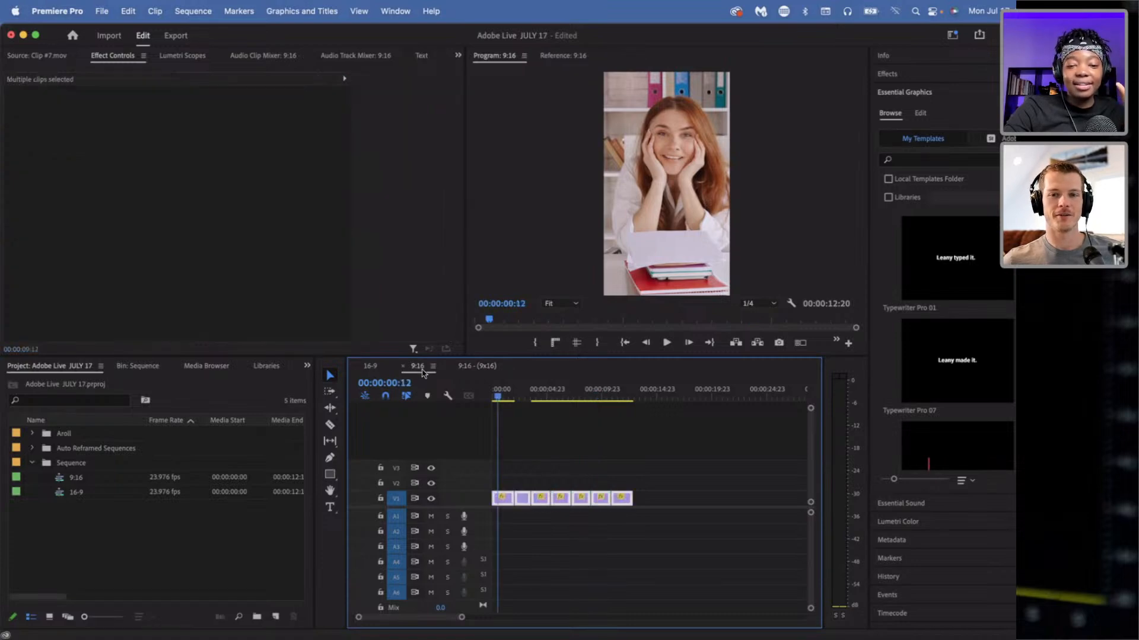
- Check the framing of the fourth and fifth clips in the 9:16 sequence and return to the first clip
left_click_drag(525, 402, 539, 394)
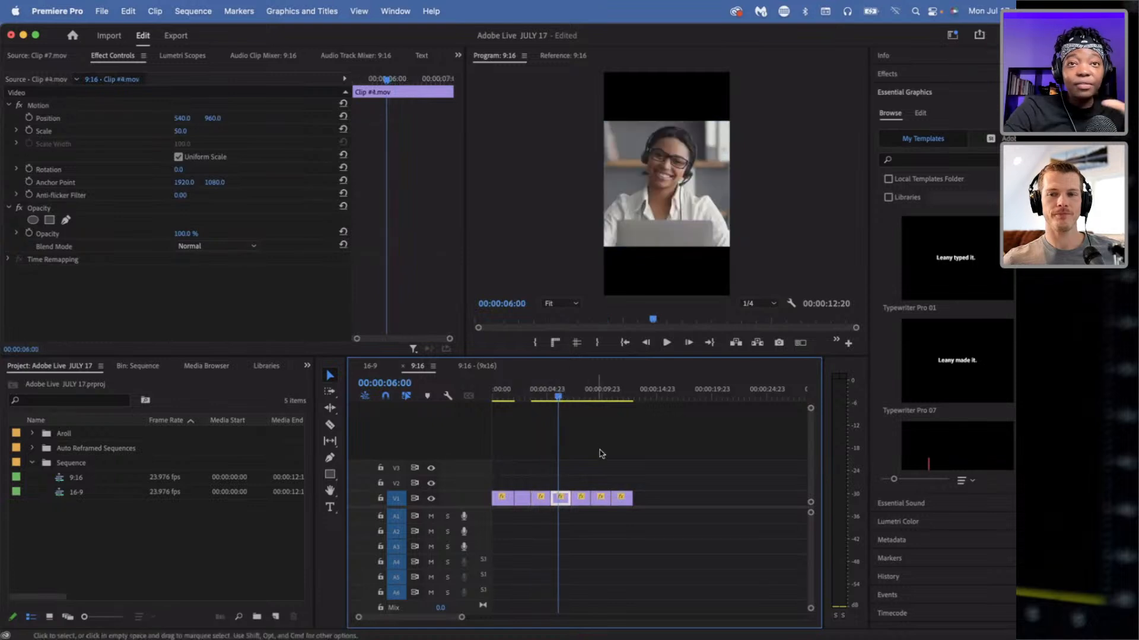
left_click(580, 404)
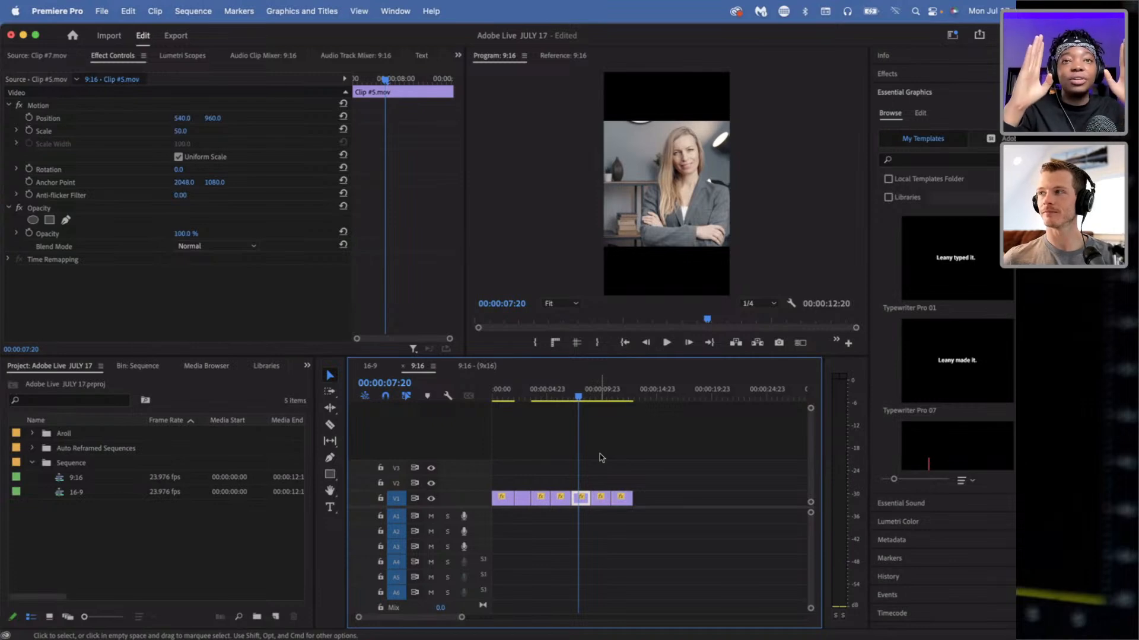
key("Home")
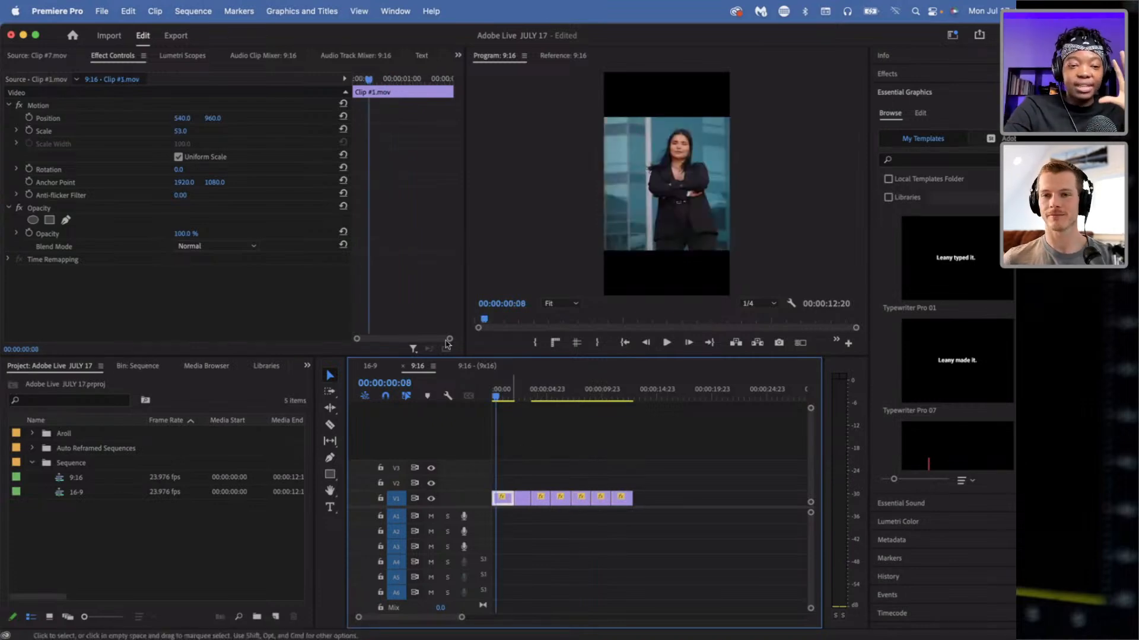
- Enlarge the first clip to a scale of 72 and reposition it to 382, 1148
left_click(181, 132)
mouse_move(180, 132)
left_mouse_down()
mouse_move(216, 132)
mouse_move(166, 118)
left_mouse_up()
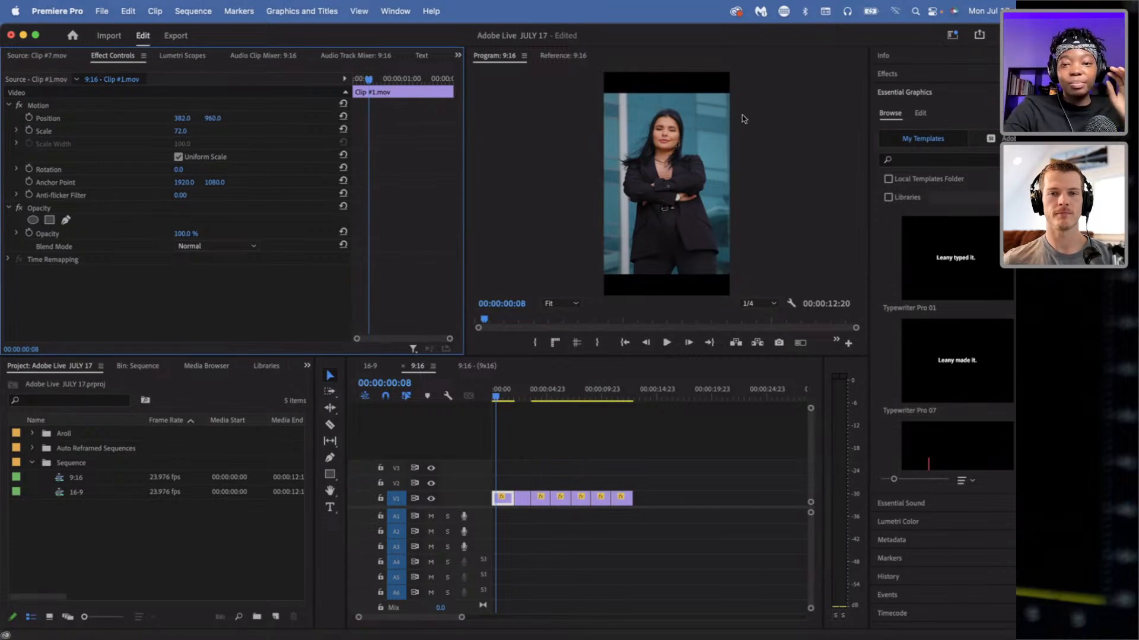
left_click_drag(208, 123, 286, 120)
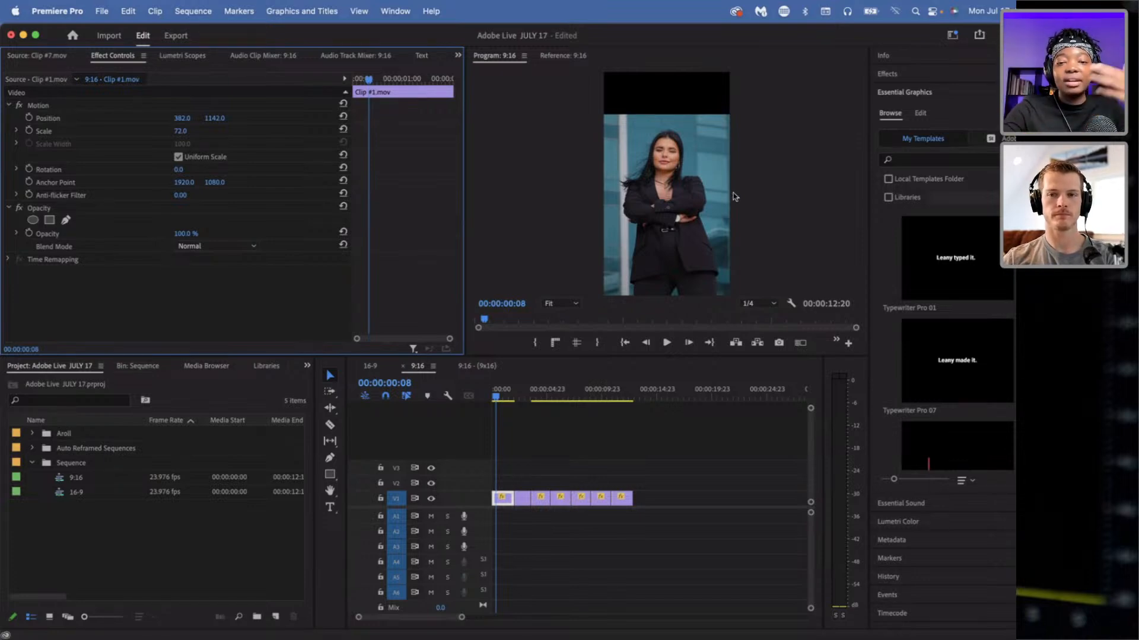
mouse_move(215, 118)
left_mouse_down()
mouse_move(178, 118)
mouse_move(215, 117)
left_mouse_up()
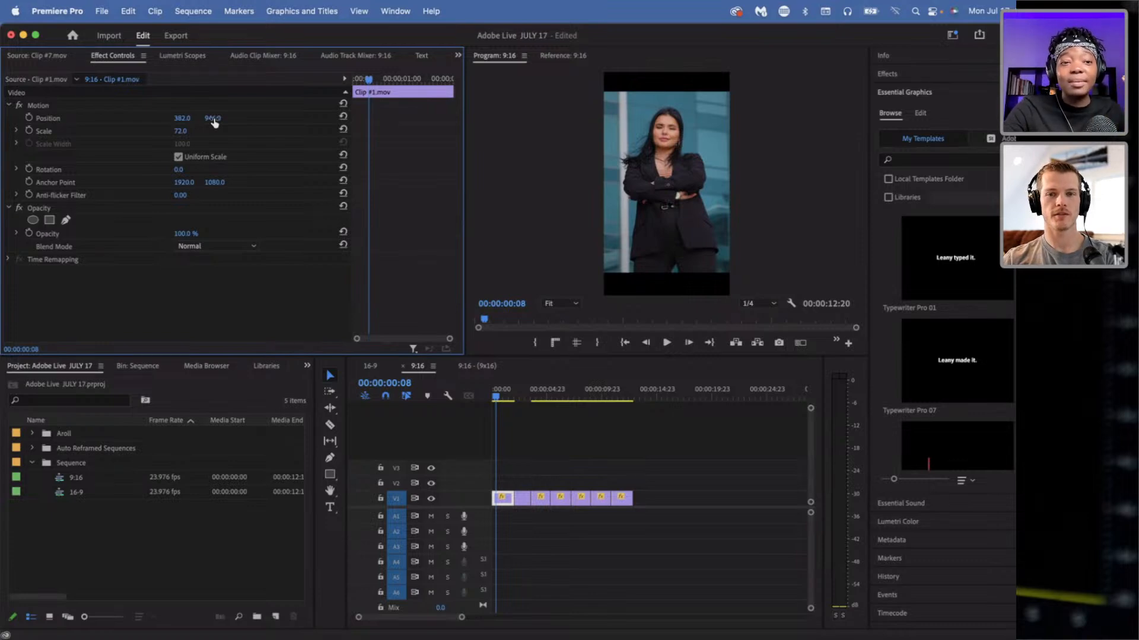
left_click_drag(214, 123, 219, 119)
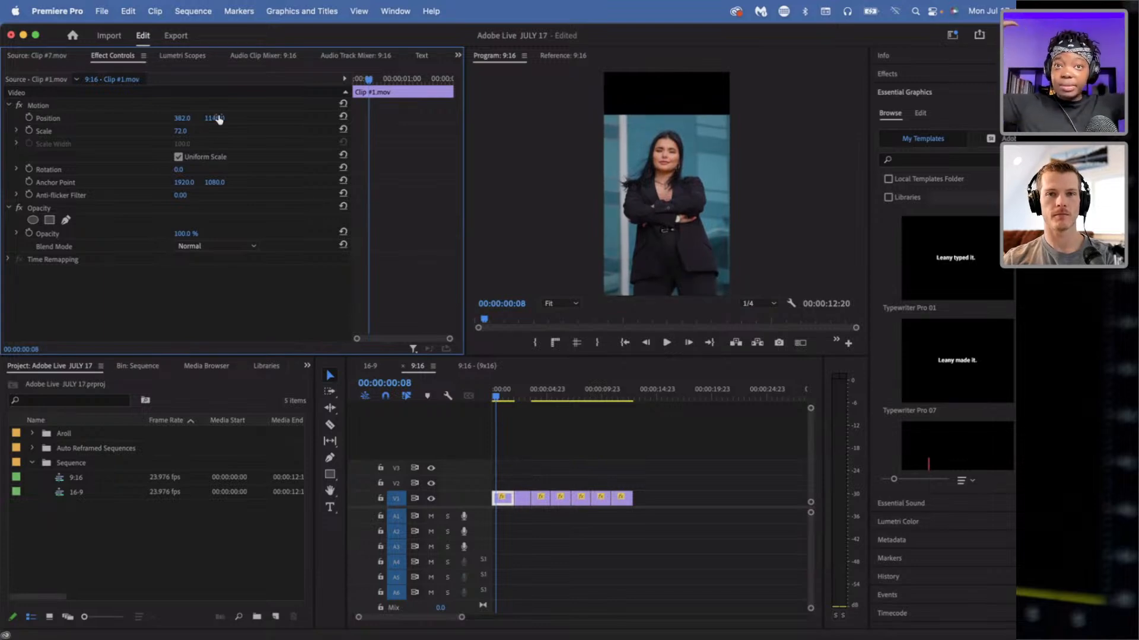
left_click_drag(219, 119, 221, 119)
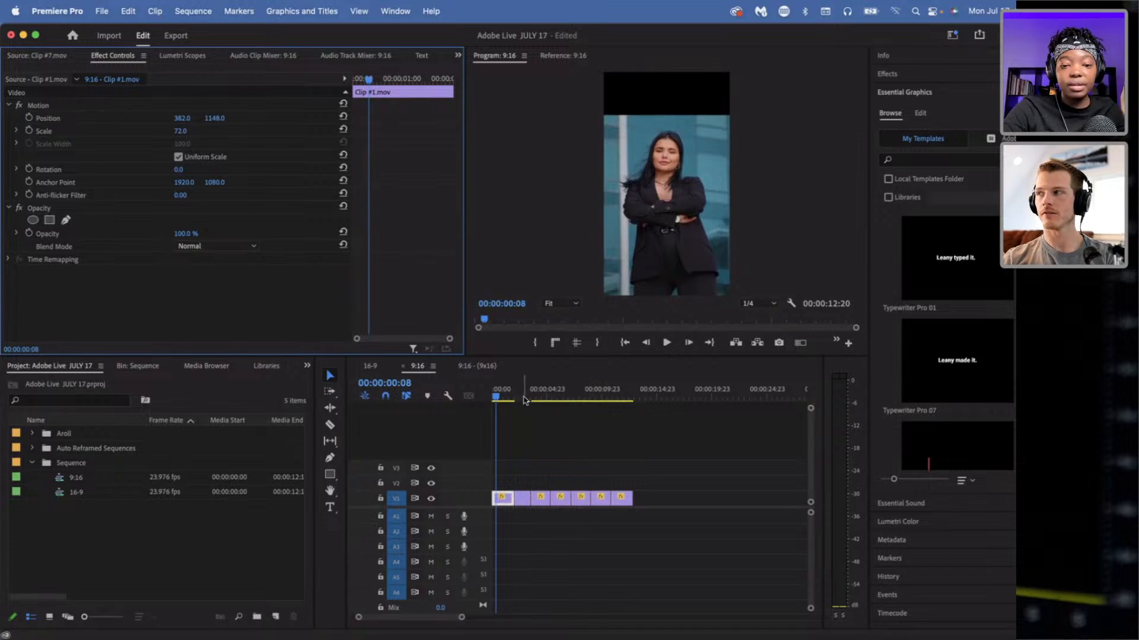
- Compare the framing of the first two clips in the 9:16 sequence
left_click(524, 397)
left_click(496, 397)
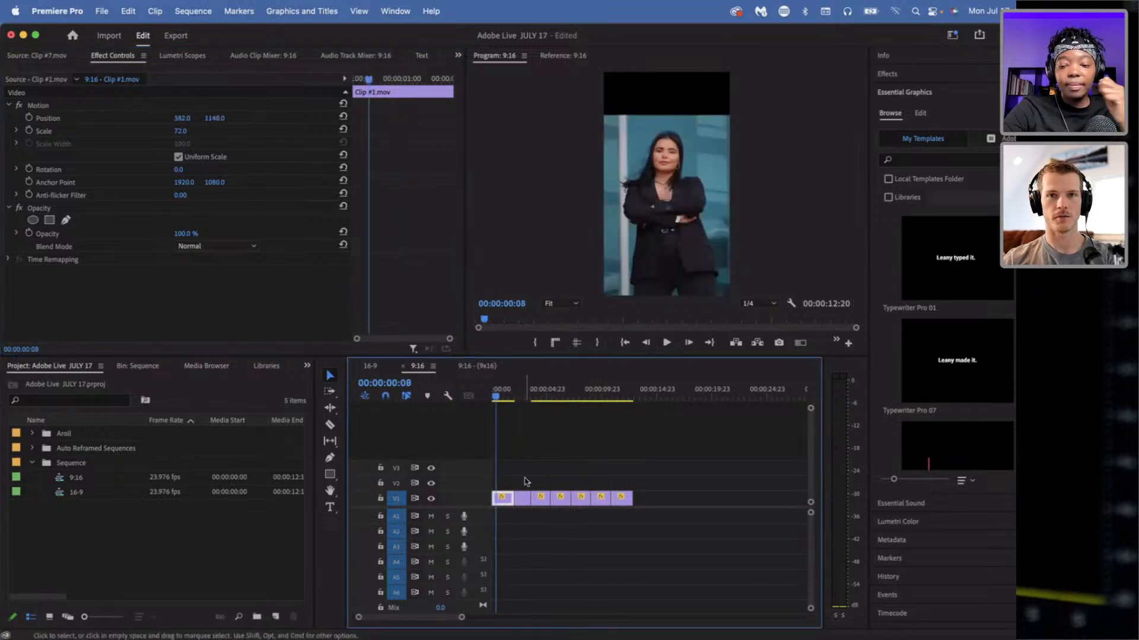
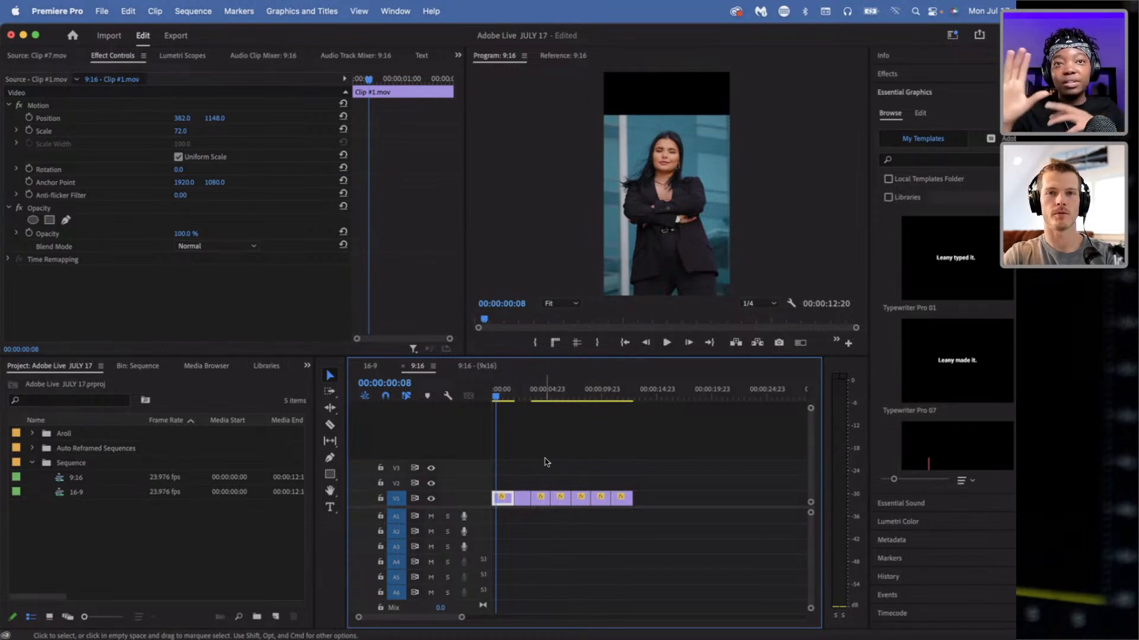
left_click(619, 468)
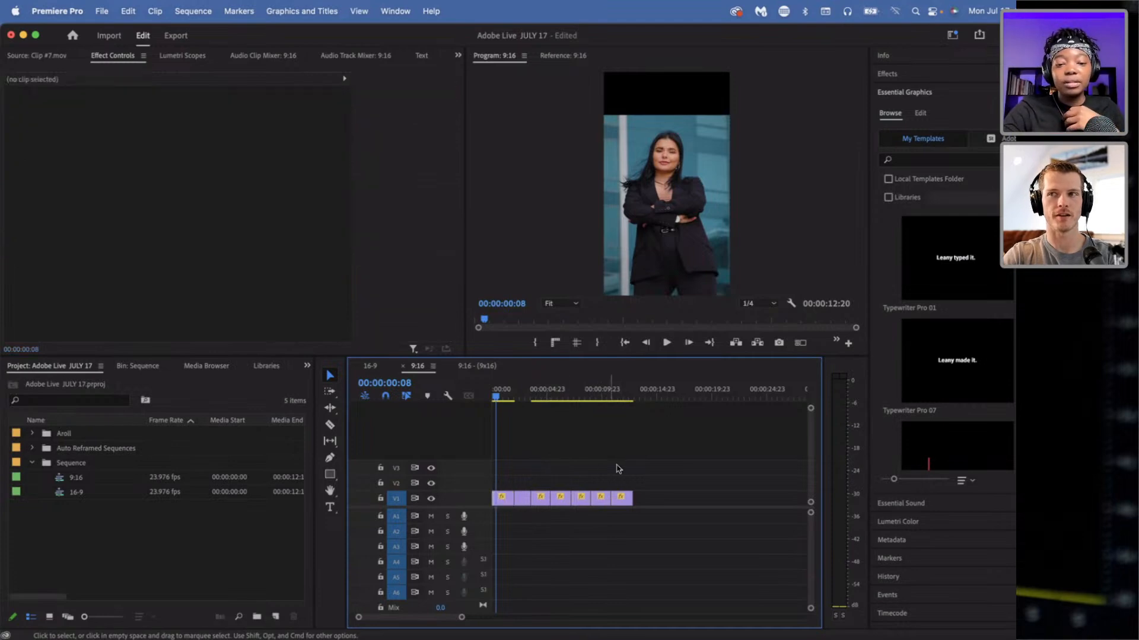
left_click_drag(534, 391, 523, 391)
left_click(362, 40)
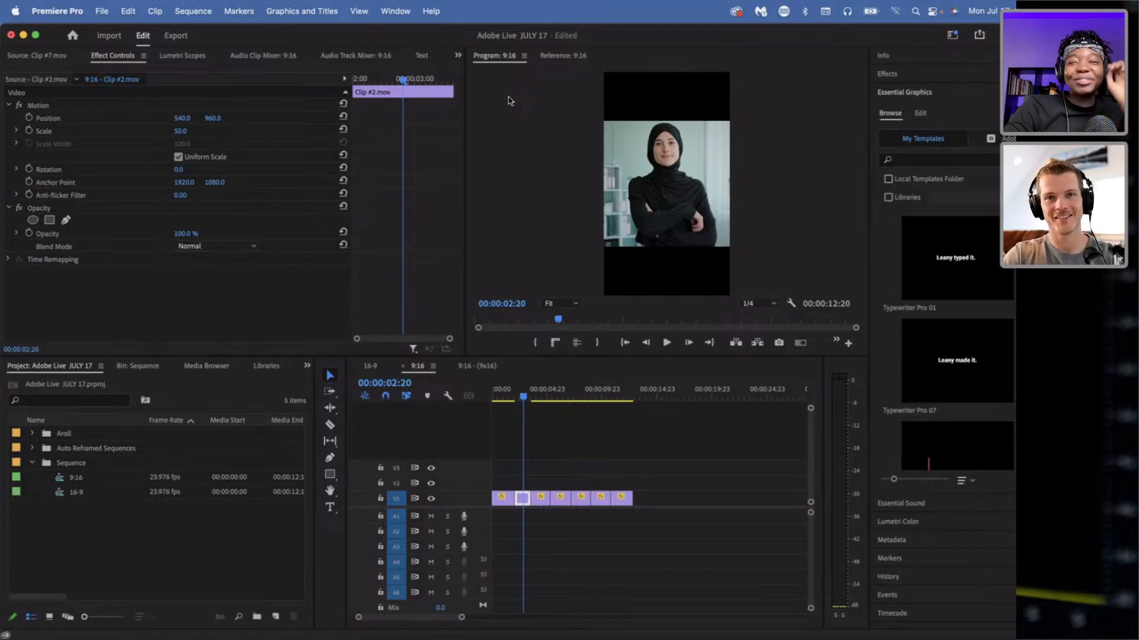
left_click(578, 457)
left_click_drag(525, 402, 498, 407)
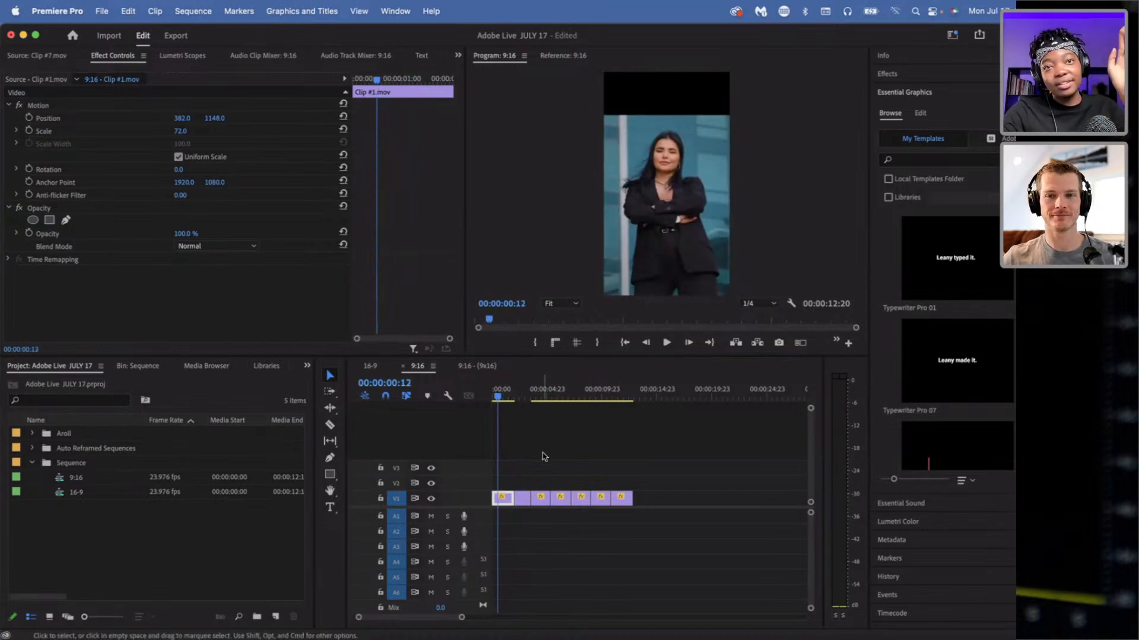
left_click(518, 397)
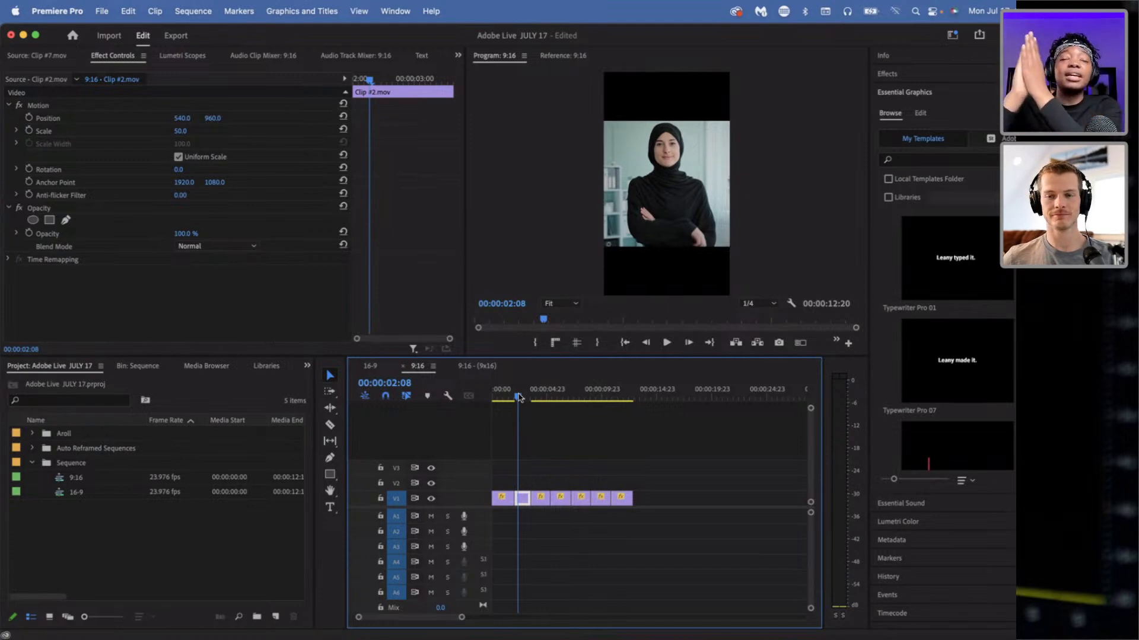
left_click_drag(519, 397, 503, 396)
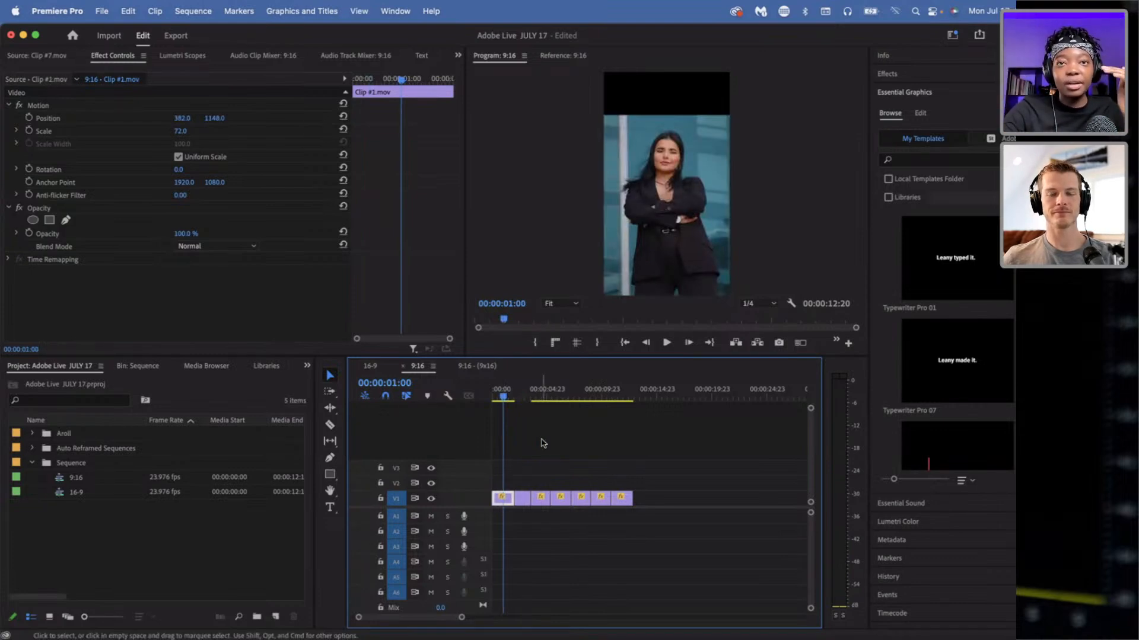
- Scale the second clip to 65 and move it to position 487, 1221
left_click(524, 397)
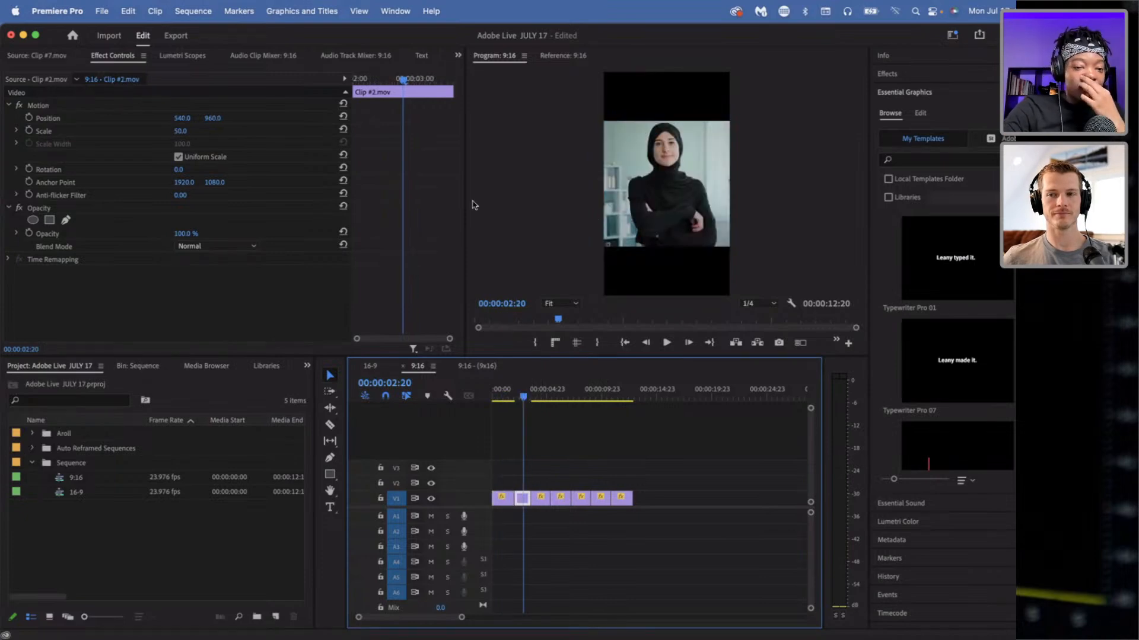
left_click(186, 136)
left_click_drag(195, 138, 206, 139)
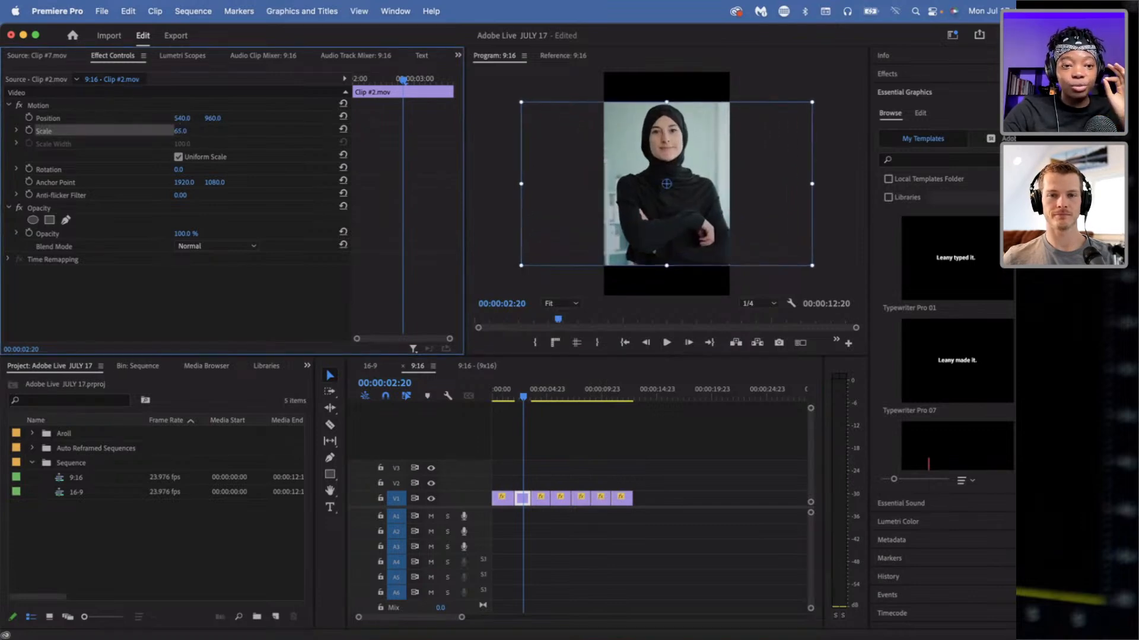
left_click_drag(212, 118, 288, 118)
left_click_drag(182, 118, 152, 118)
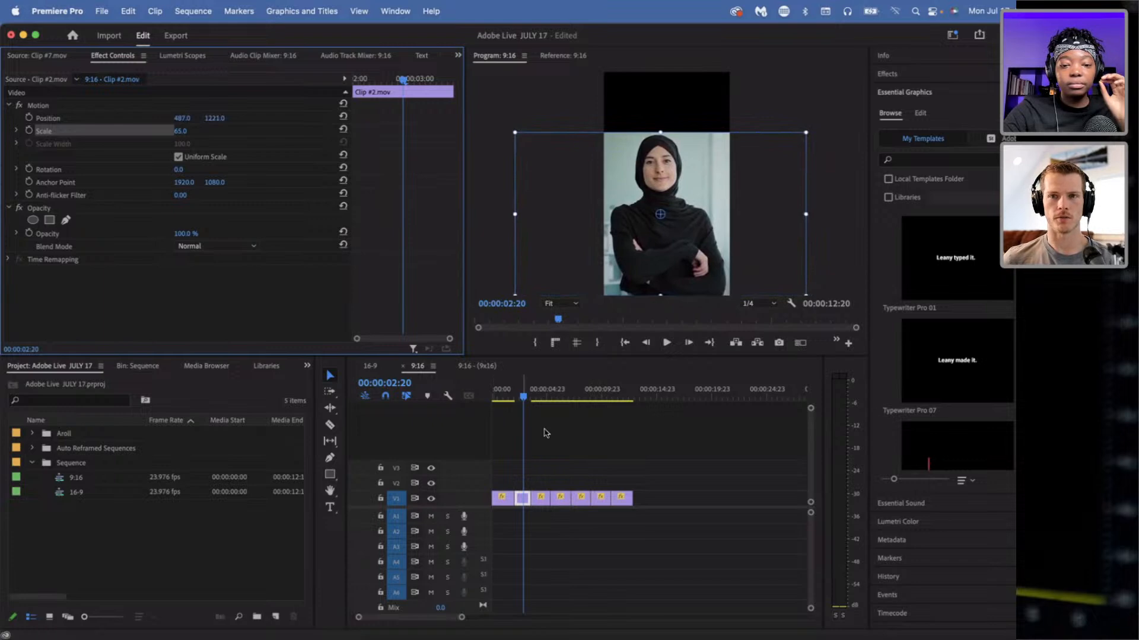
- Scale the third clip to 61 and move it to position 434, 1261
left_click(541, 394)
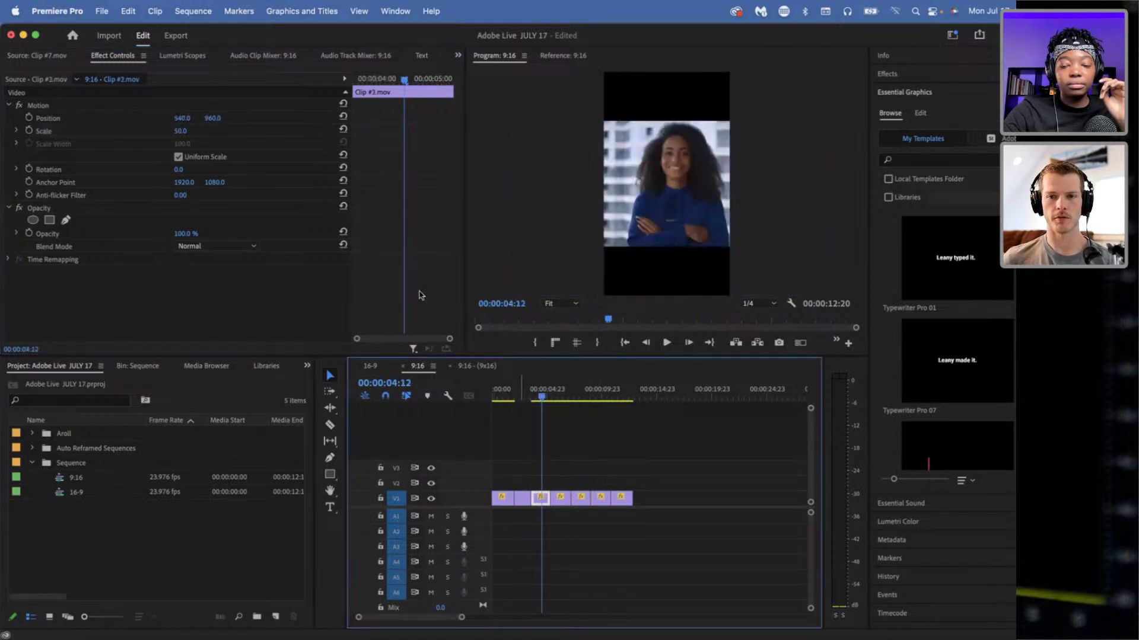
left_click(200, 131)
left_click_drag(181, 131, 249, 118)
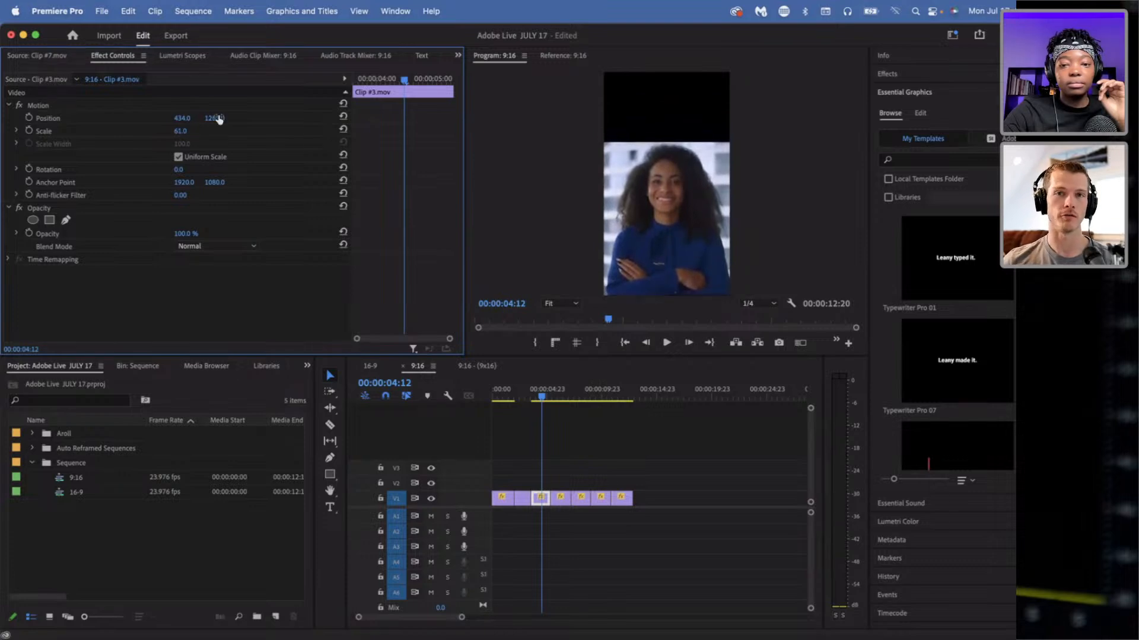
- Scale the fourth clip down to 39
left_click(557, 390)
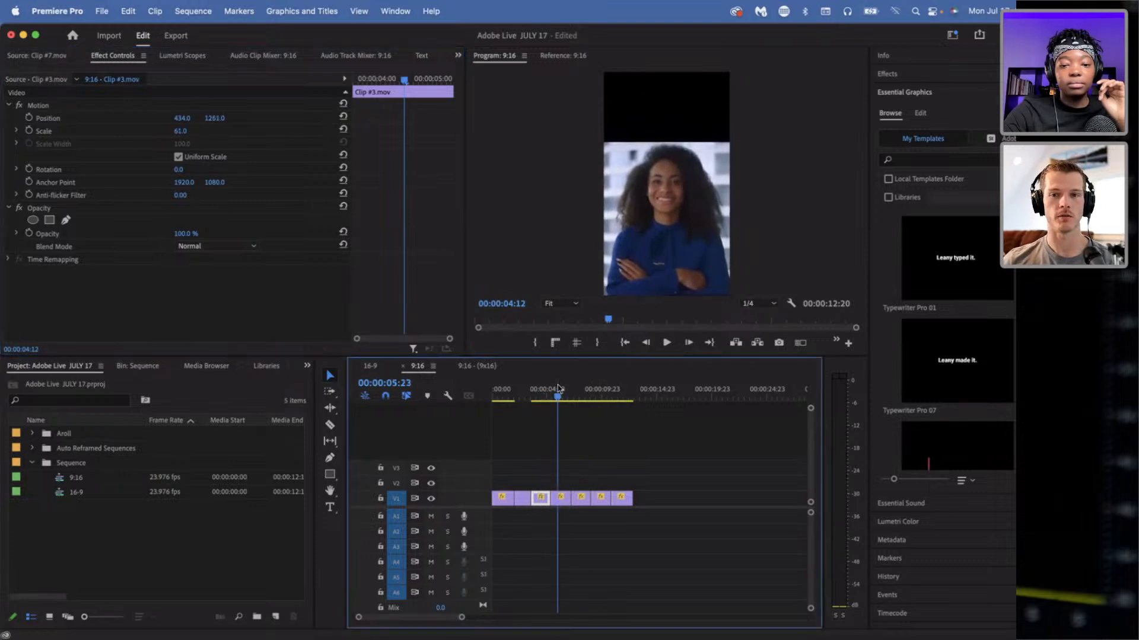
left_click(181, 131)
left_click_drag(180, 131, 191, 133)
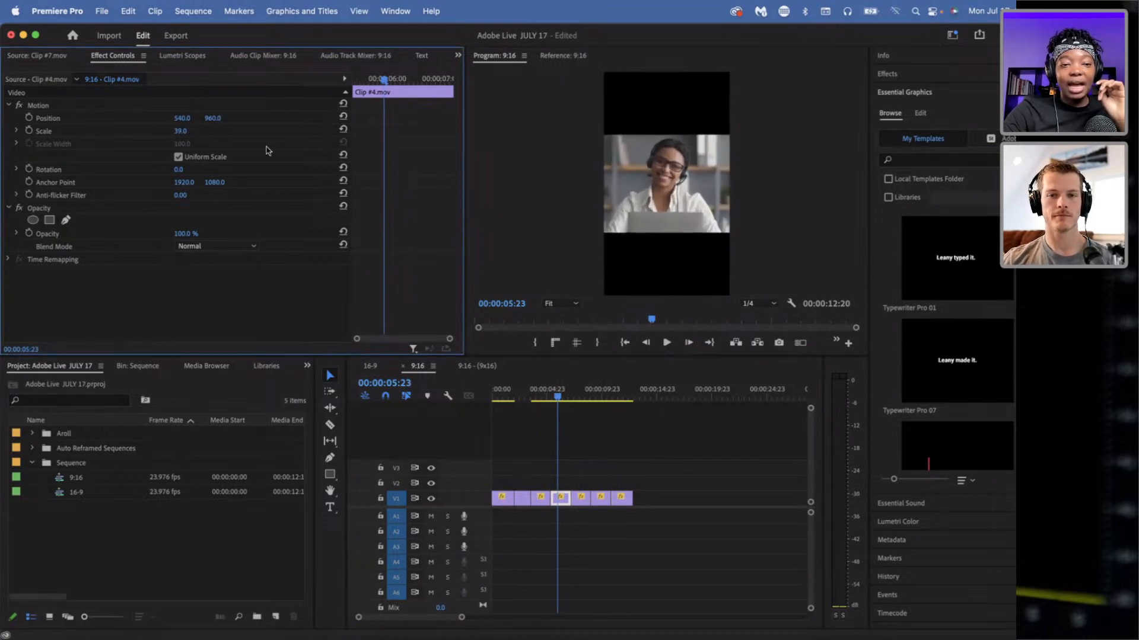
- Review the manual framing of the first three clips in the 9:16 sequence
left_click(544, 395)
left_click_drag(545, 395, 503, 396)
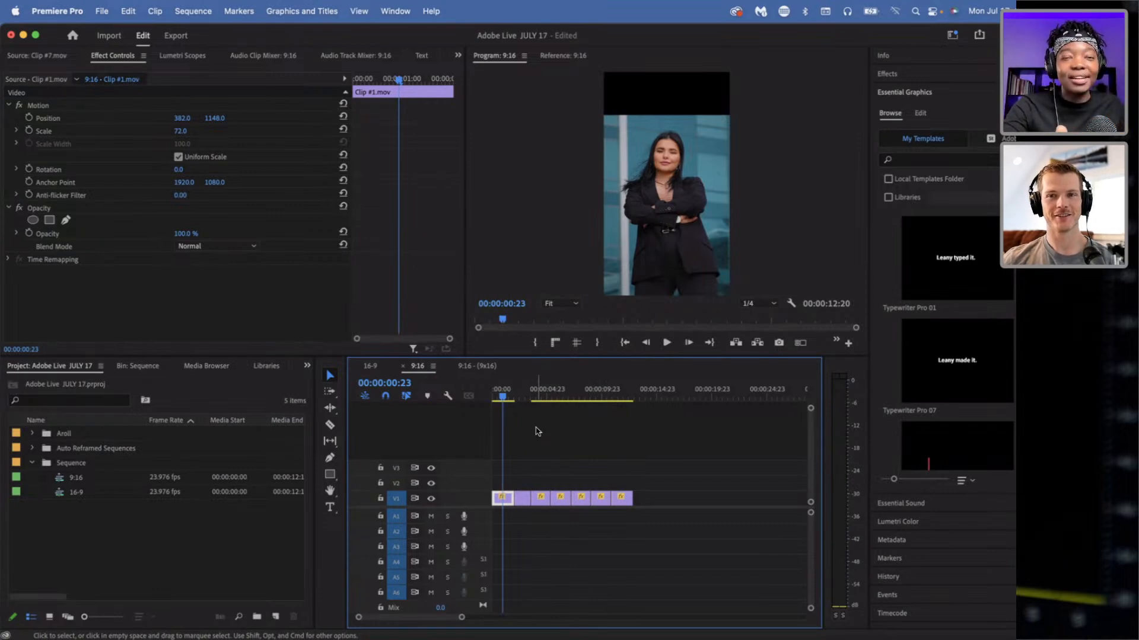
left_click(526, 394)
left_click(544, 395)
mouse_move(551, 398)
left_mouse_down()
mouse_move(565, 396)
mouse_move(512, 393)
mouse_move(541, 396)
left_mouse_up()
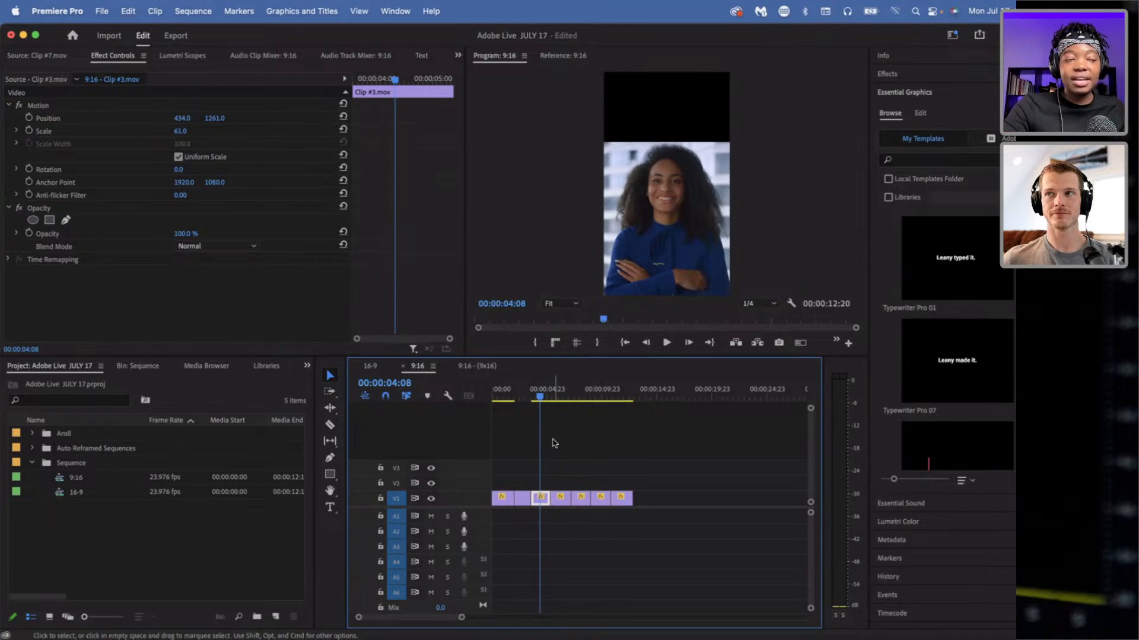
- Set the fourth clip's scale to 50 and its position to 540, 972
left_click(561, 394)
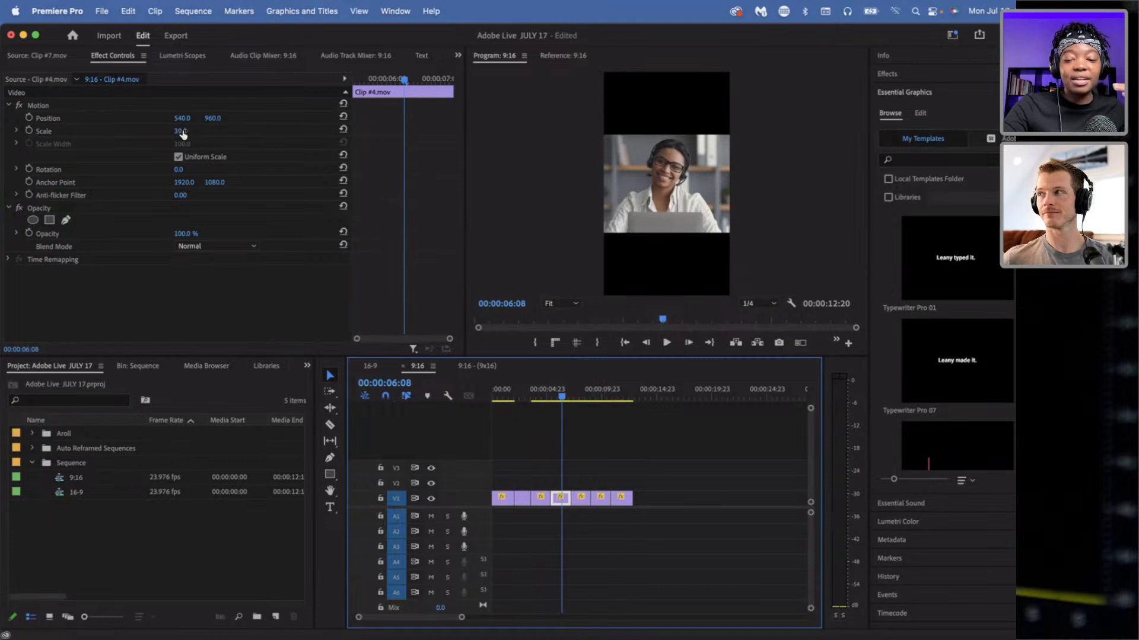
left_click_drag(183, 133, 261, 118)
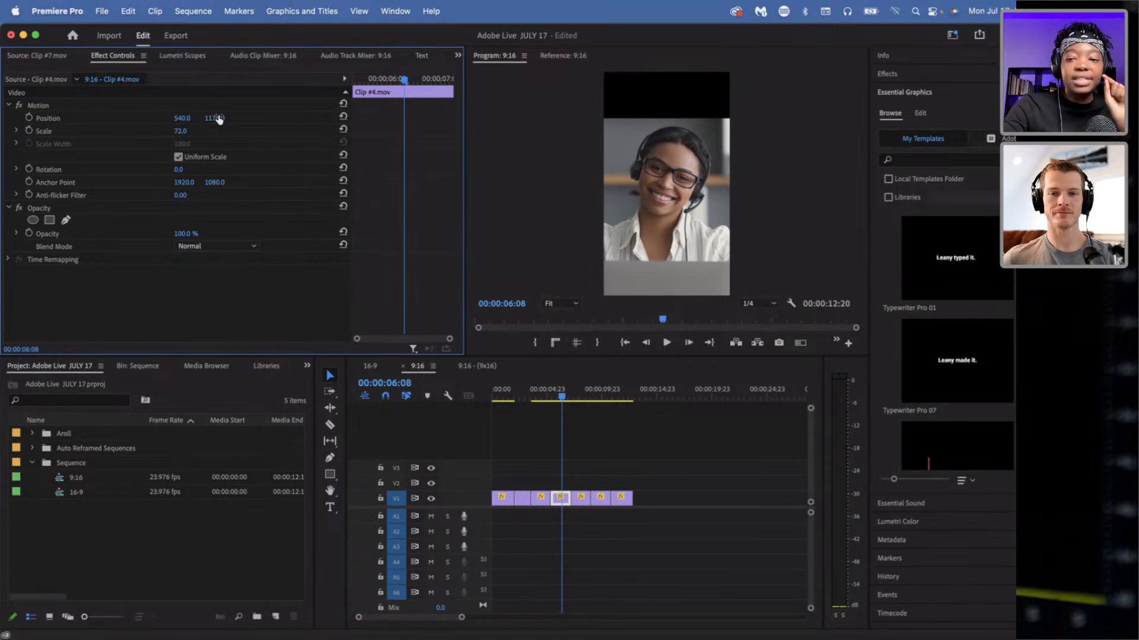
mouse_move(180, 130)
left_mouse_down()
mouse_move(159, 131)
mouse_move(196, 131)
left_mouse_up()
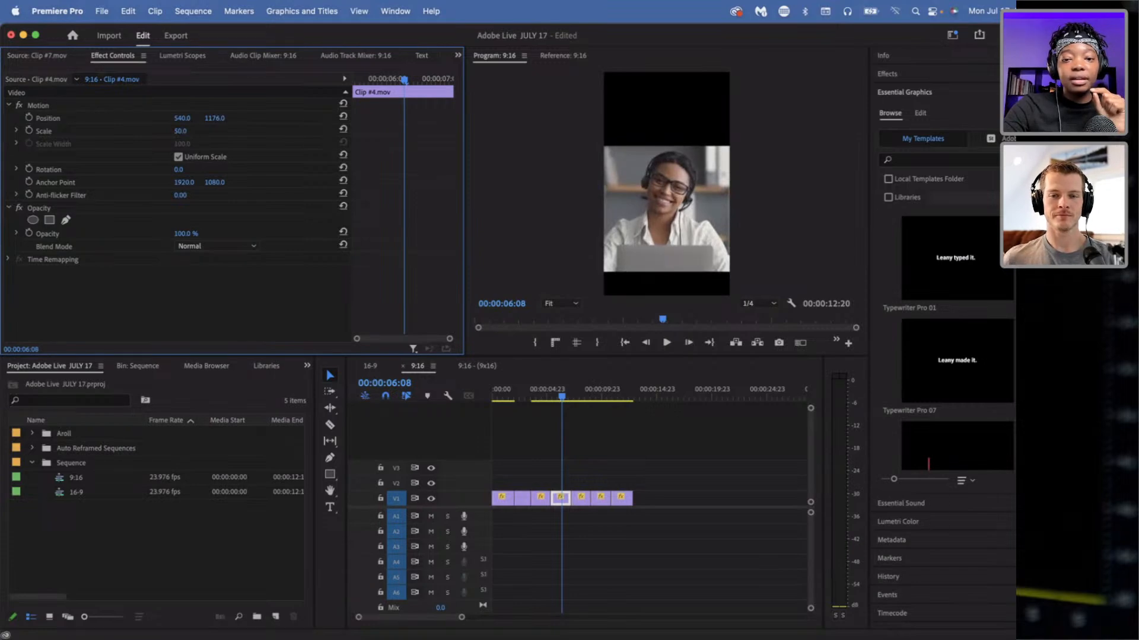
left_click(184, 130)
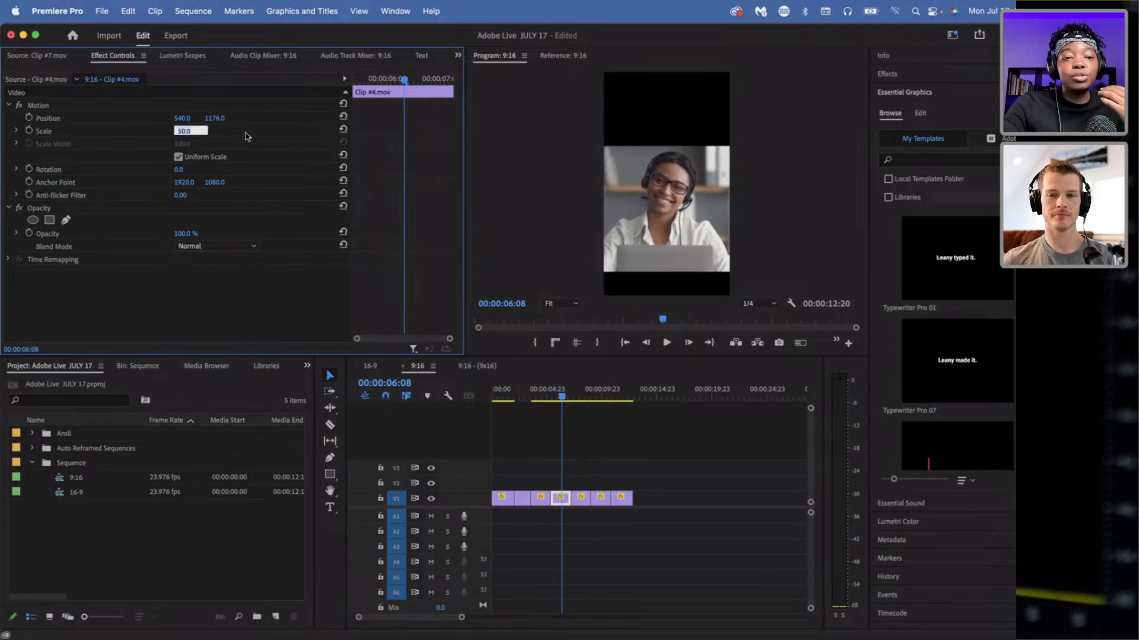
left_click_drag(220, 118, 111, 118)
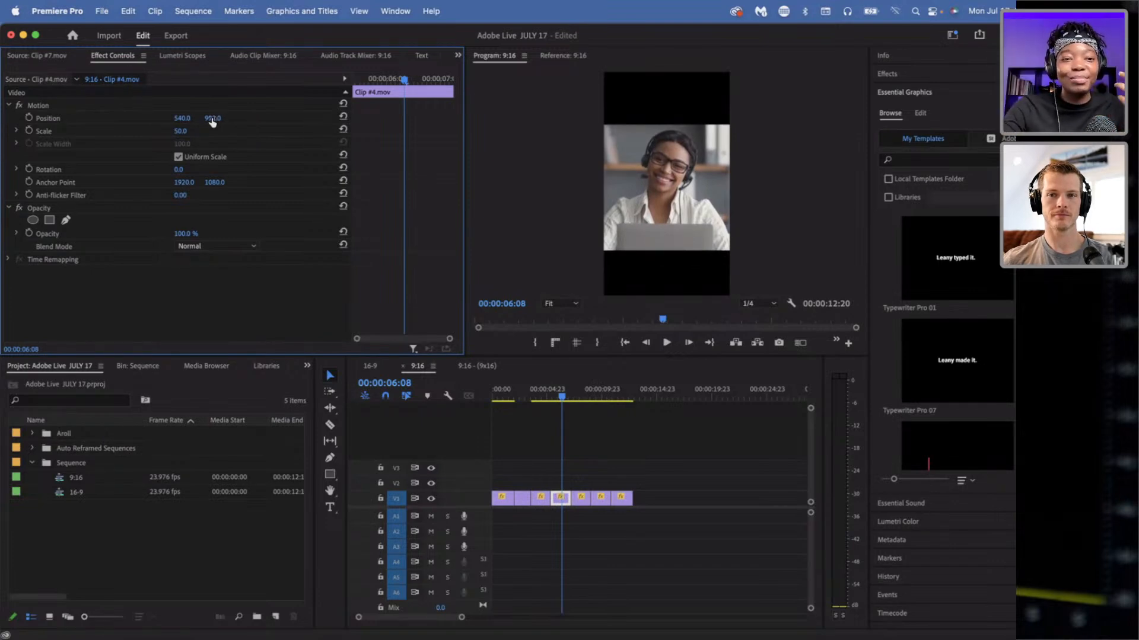
left_click_drag(219, 118, 210, 118)
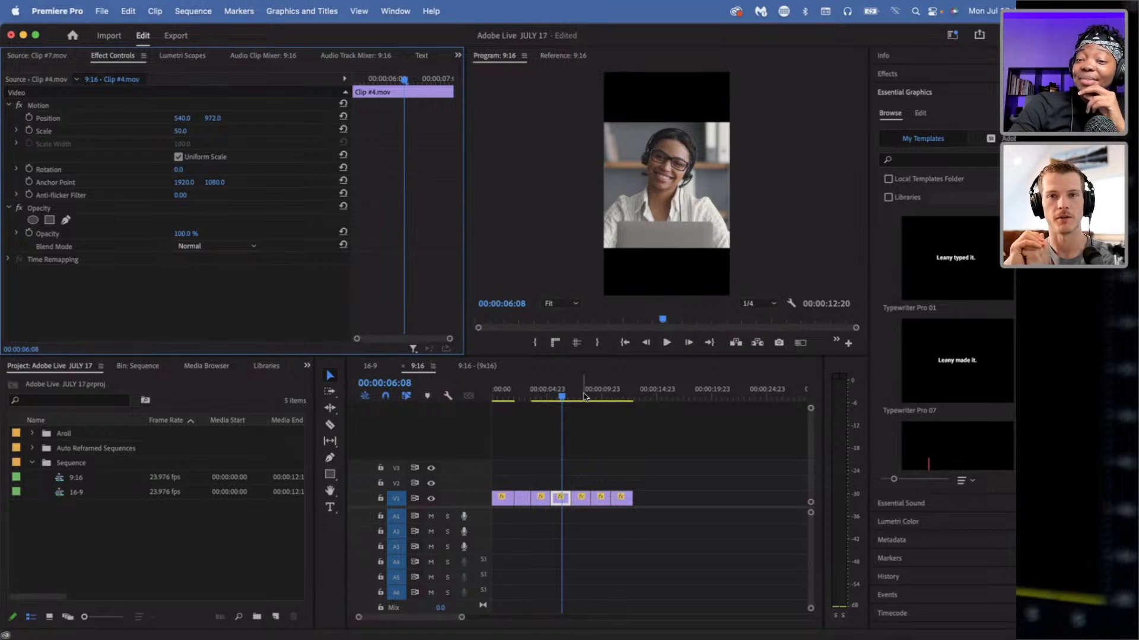
mouse_move(192, 137)
left_mouse_down()
mouse_move(176, 137)
mouse_move(192, 136)
left_mouse_up()
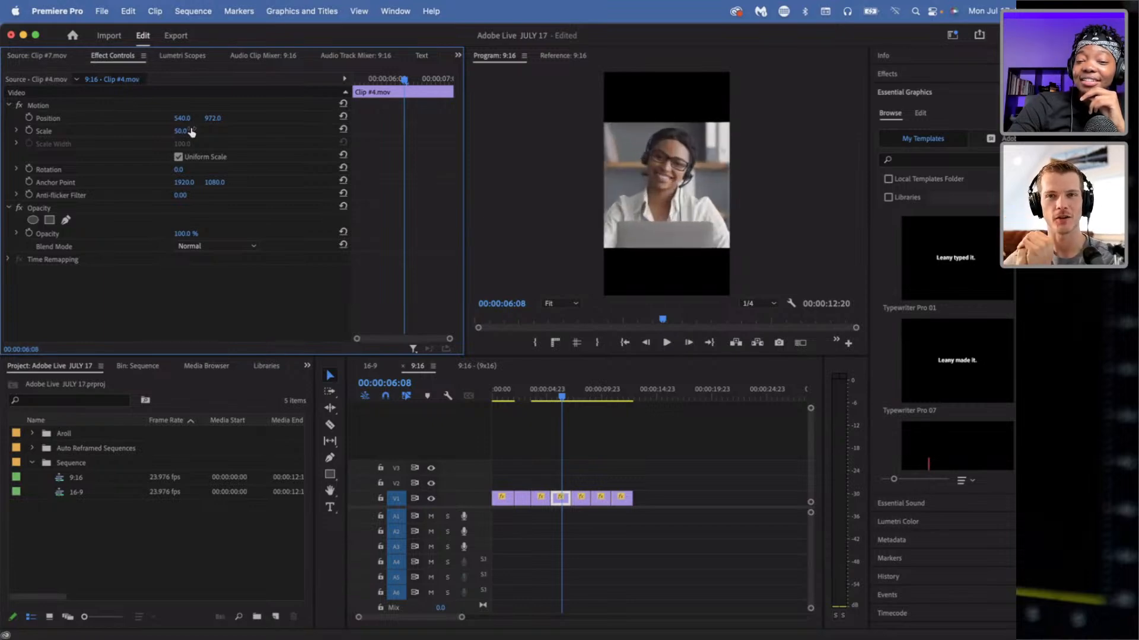
- Set the fifth clip's scale to 57 and its position to 353, 1310
left_click(578, 397)
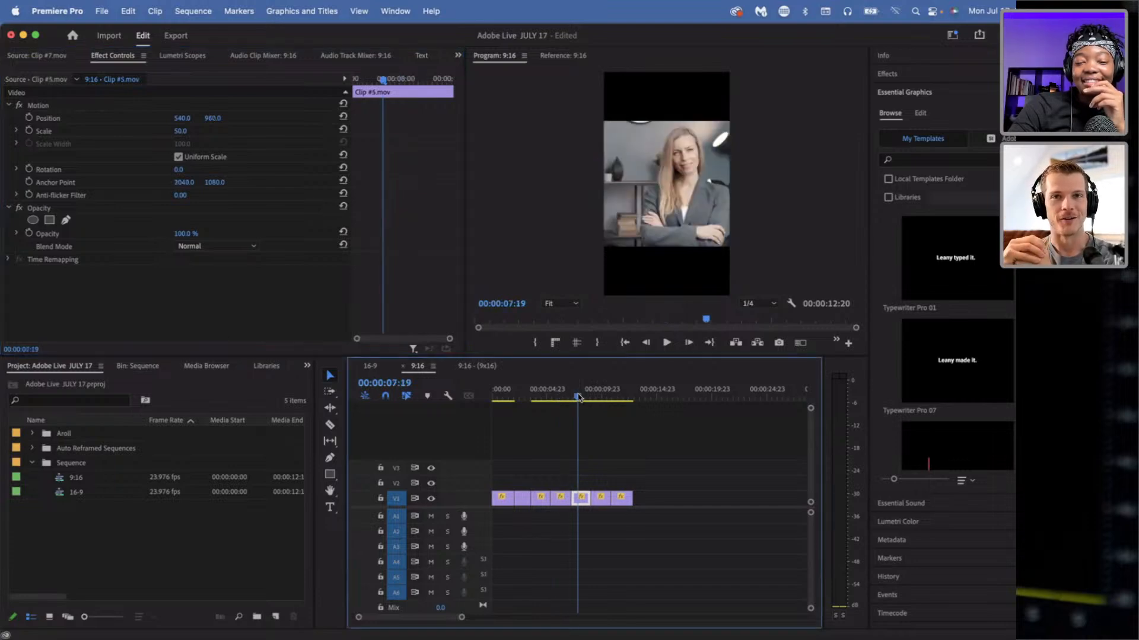
left_click(180, 134)
type("60")
key("Return")
left_click(182, 118)
type("410")
key("Return")
left_click_drag(182, 118, 219, 119)
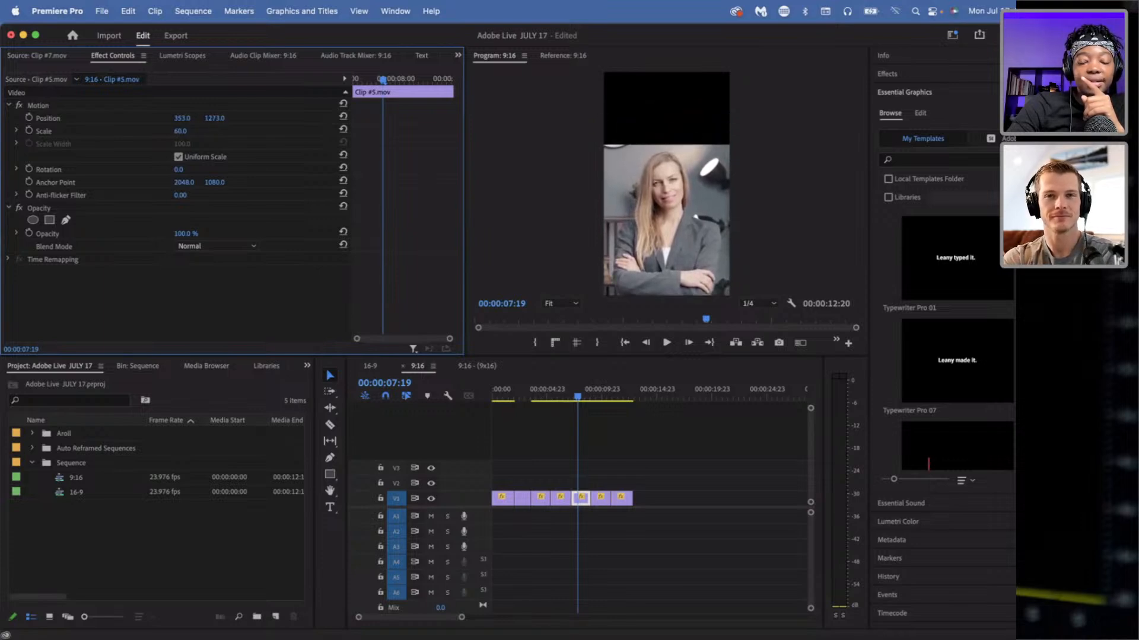
left_click_drag(181, 131, 235, 121)
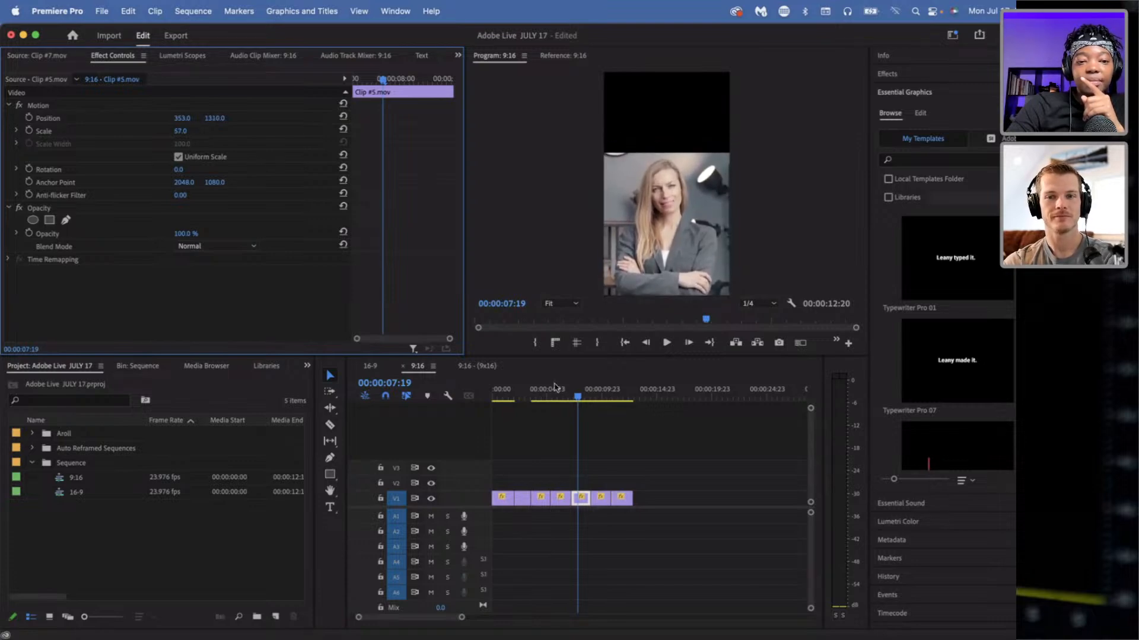
- Enlarge the sixth clip in the 9:16 sequence and set its position to 597, 1176
left_click(599, 395)
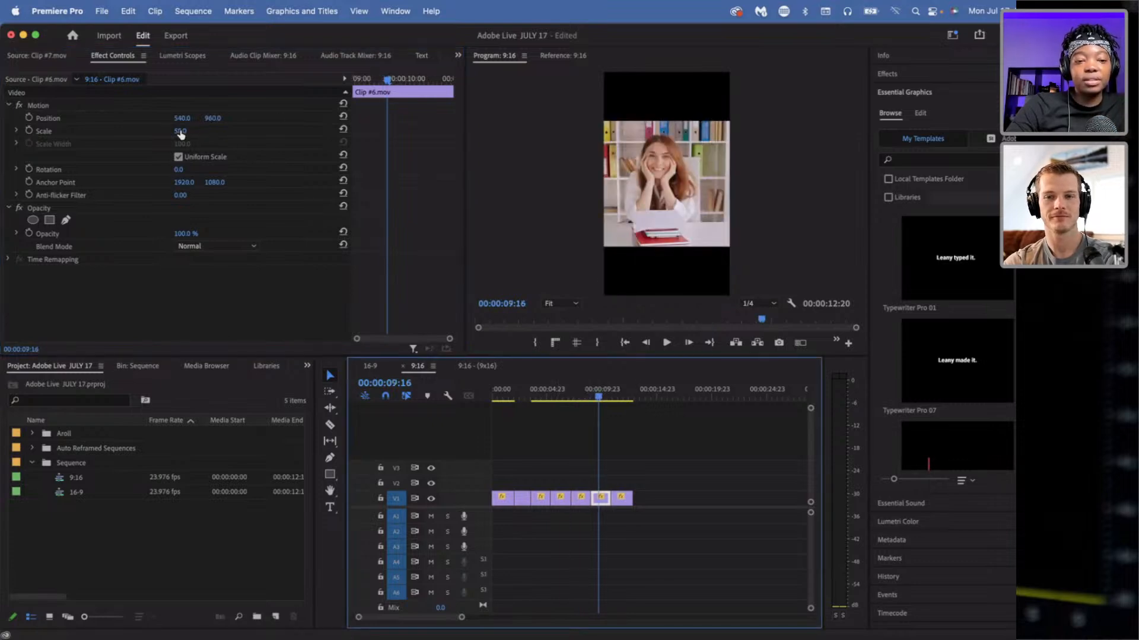
left_click_drag(181, 134, 220, 119)
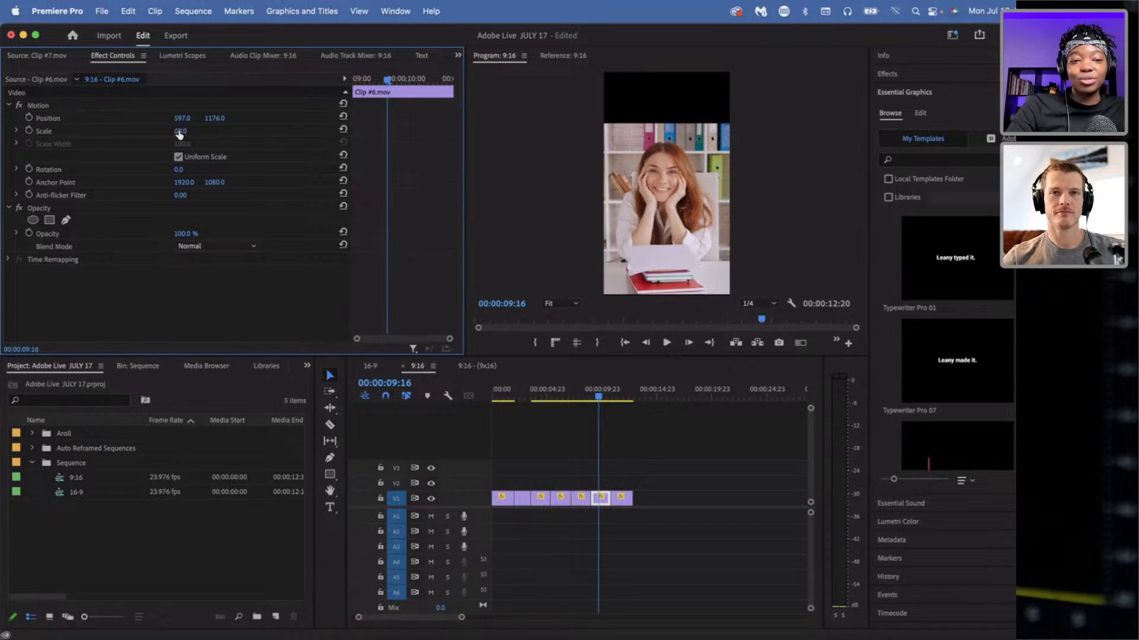
- Set the seventh clip's scale to 60 and deselect the clip
left_click(623, 396)
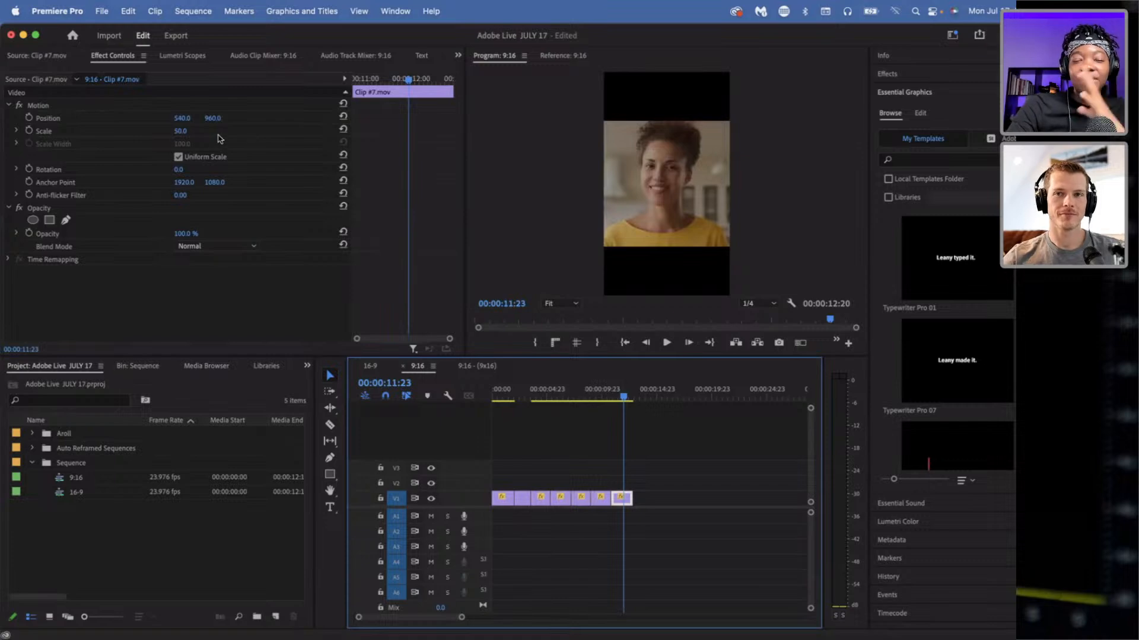
left_click(181, 134)
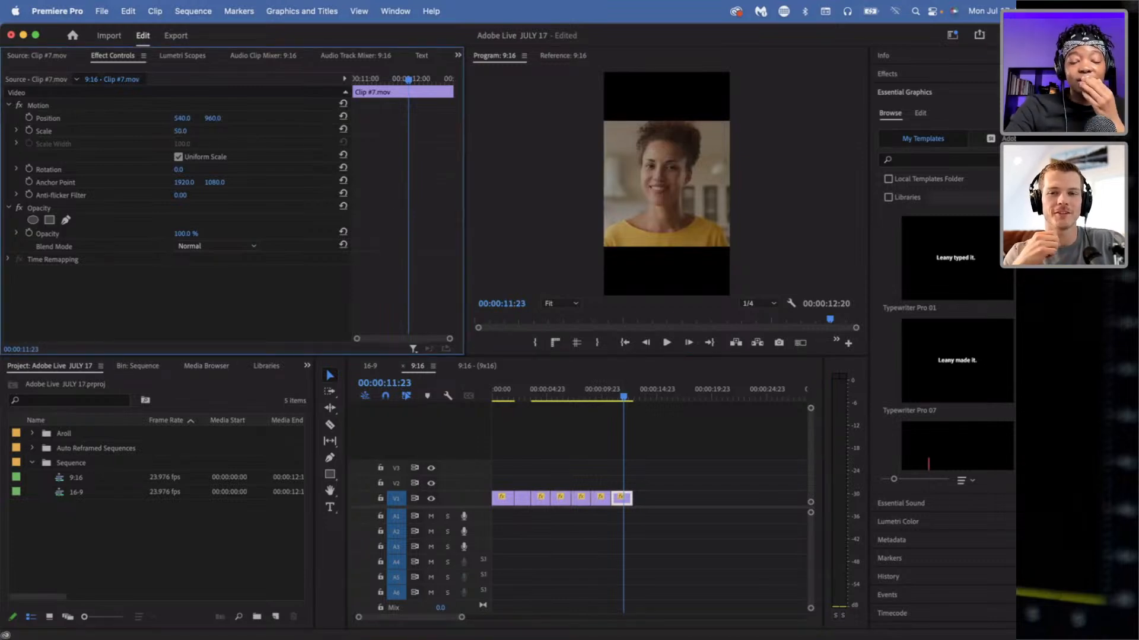
left_click_drag(181, 131, 192, 131)
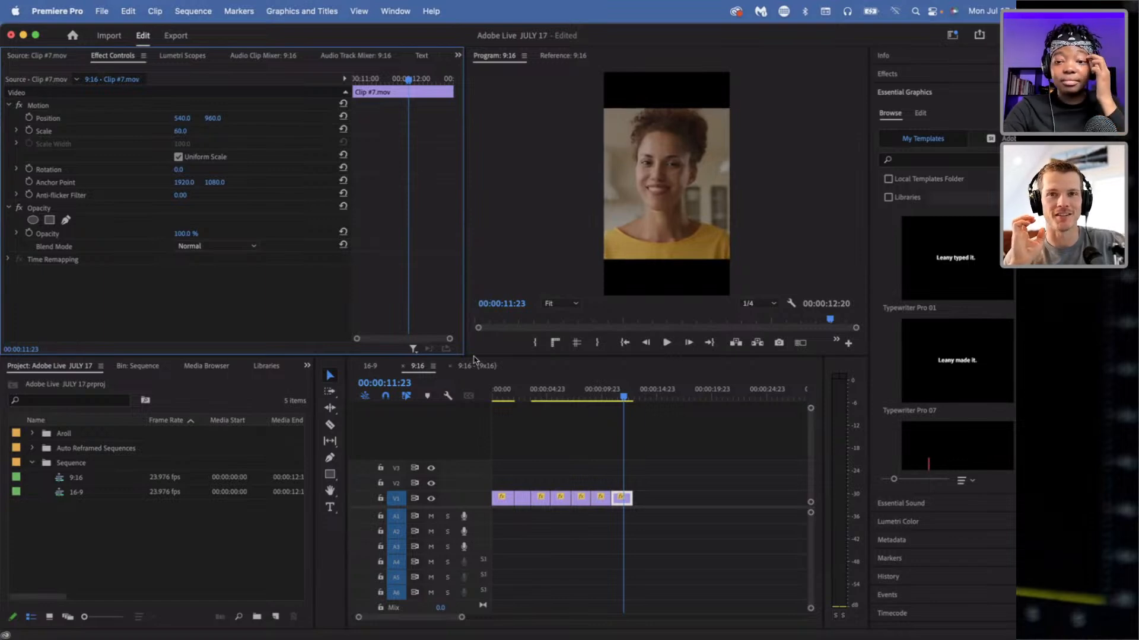
left_click(656, 454)
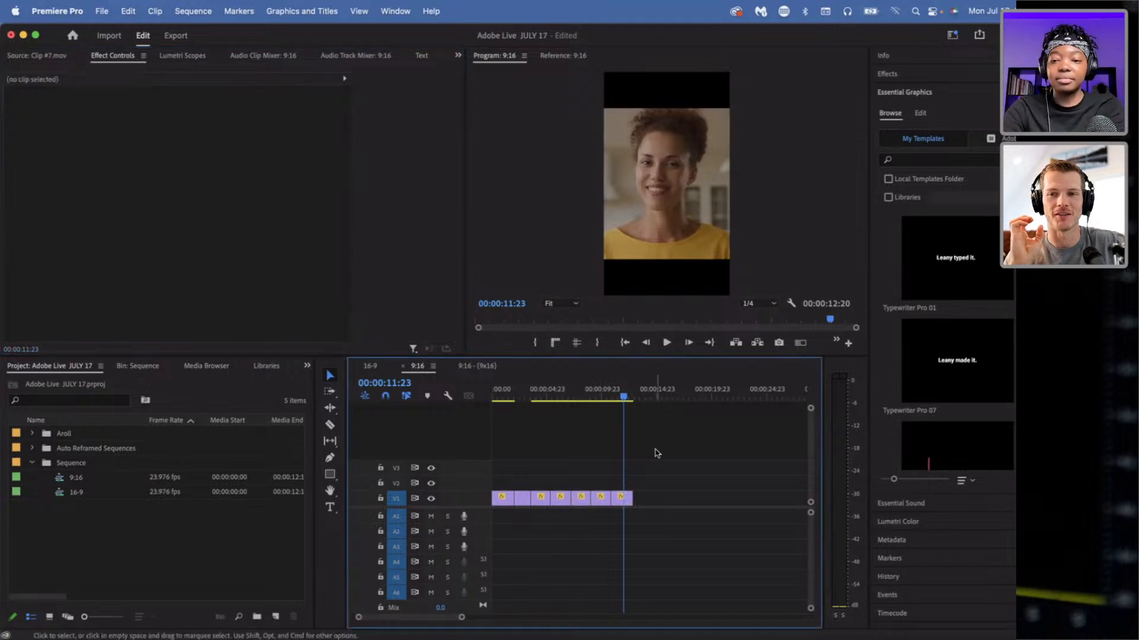
- Review the framing and the empty areas of the reframed clips across the whole 9:16 sequence
key("minus")
key("minus")
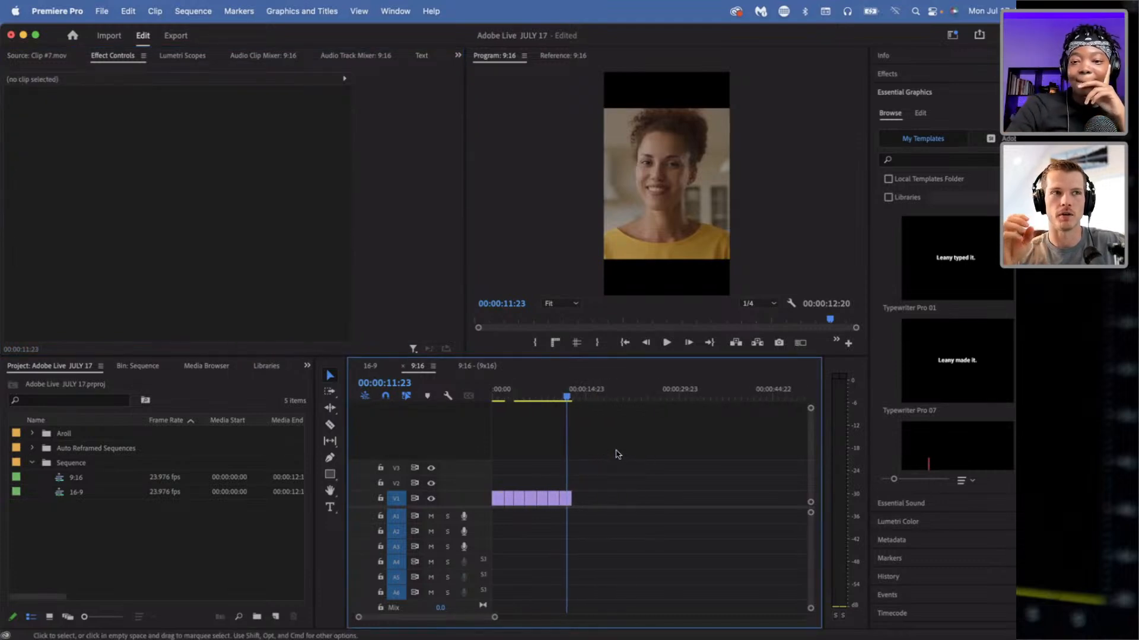
left_click(358, 40)
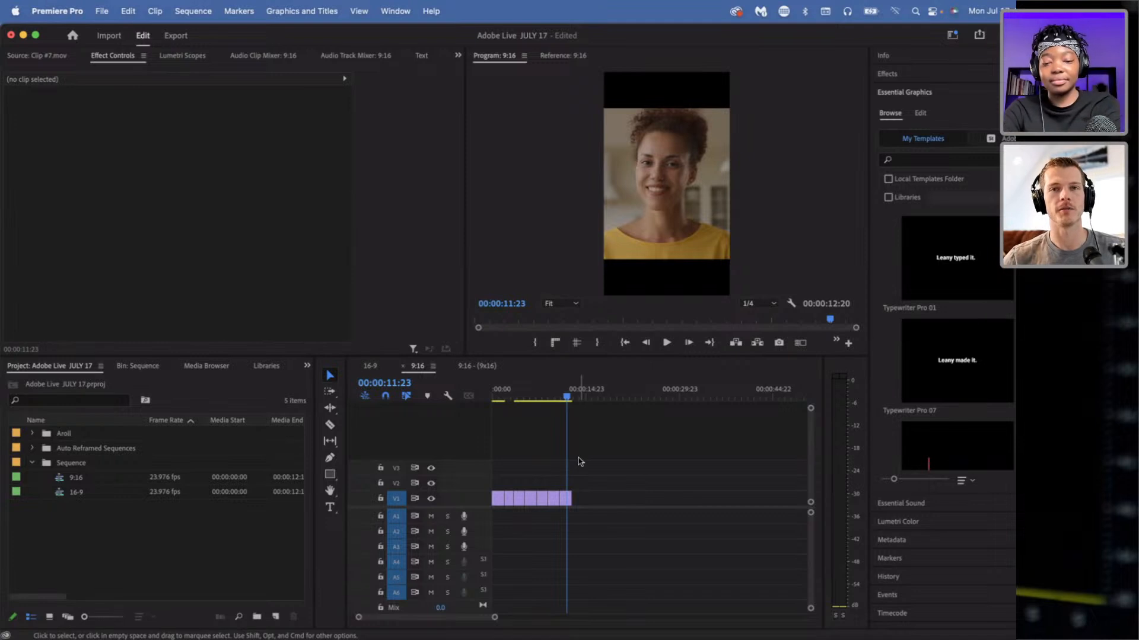
left_click_drag(566, 396, 468, 395)
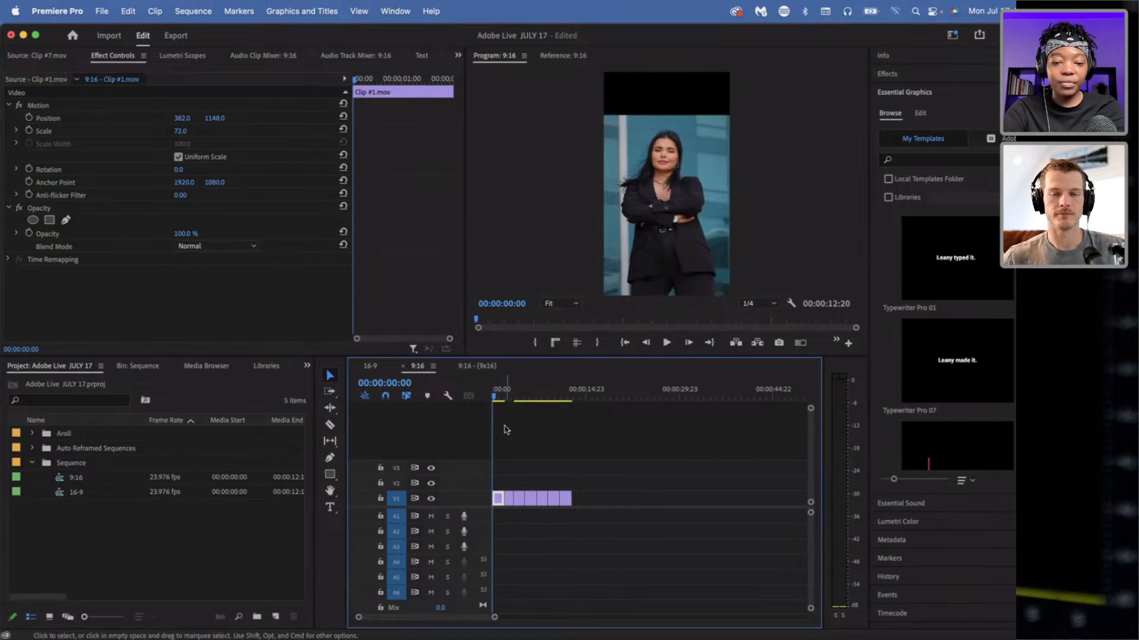
left_click(511, 396)
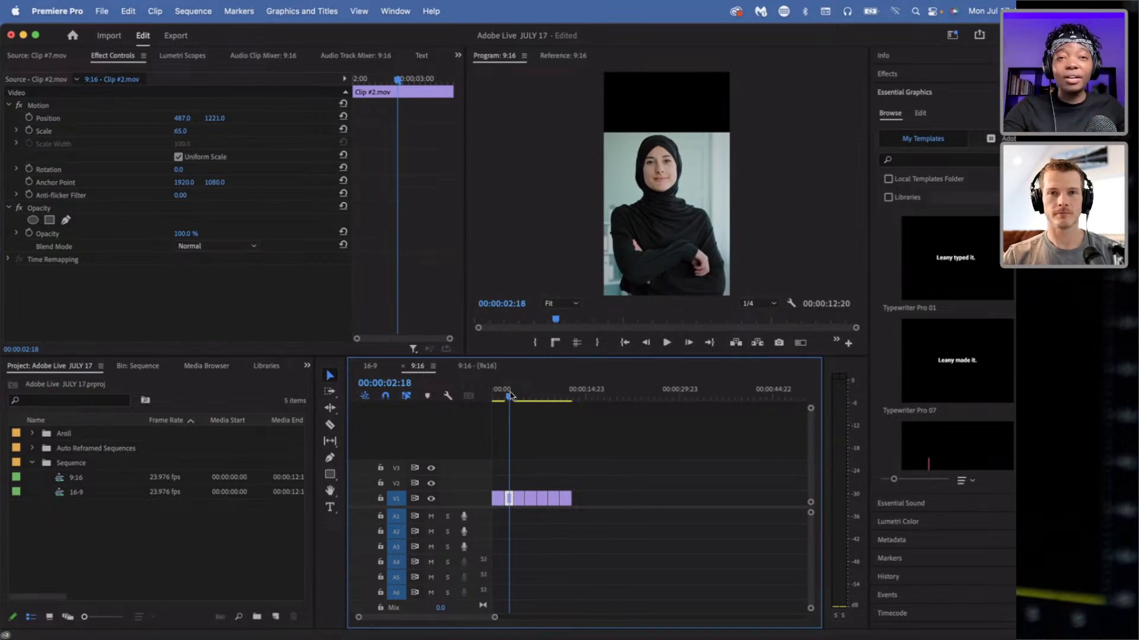
left_click(178, 131)
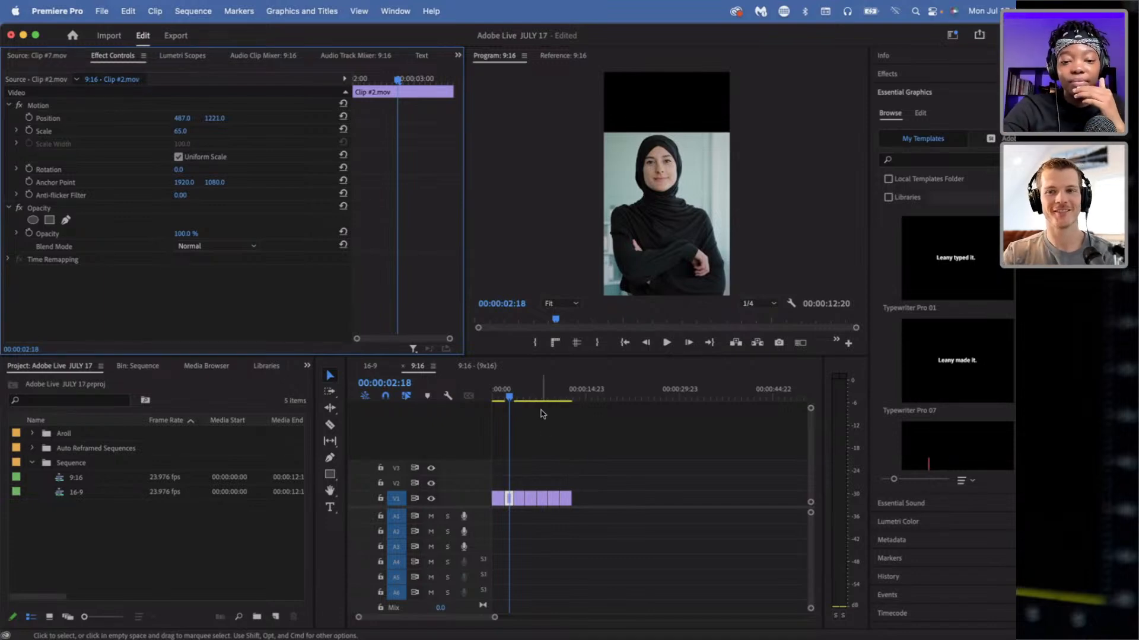
left_click_drag(517, 391, 568, 391)
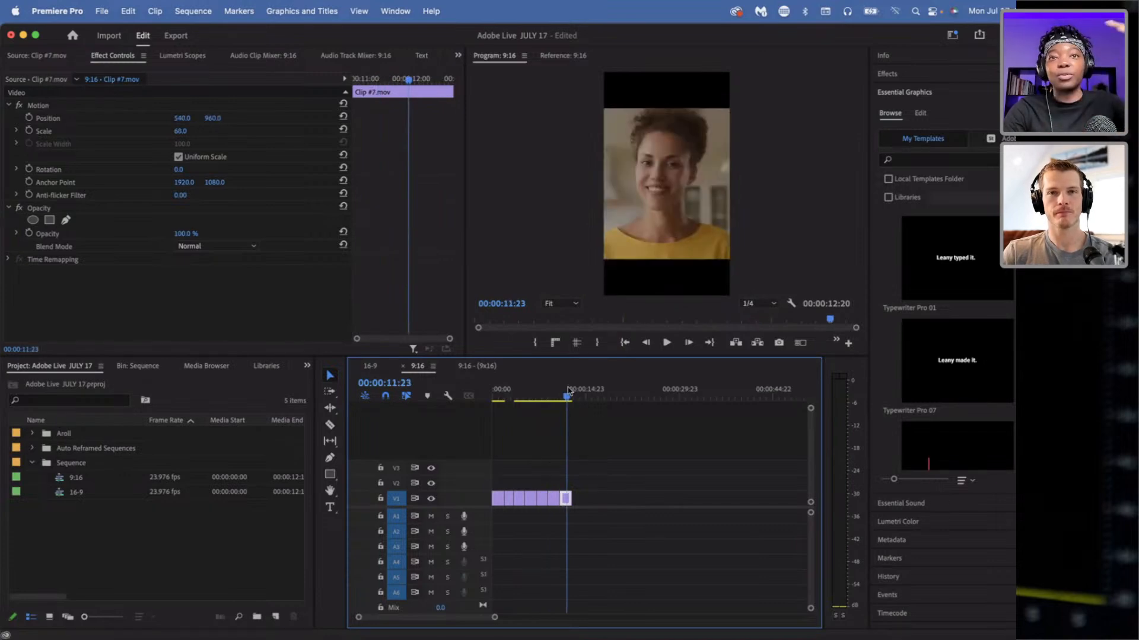
left_click(502, 396)
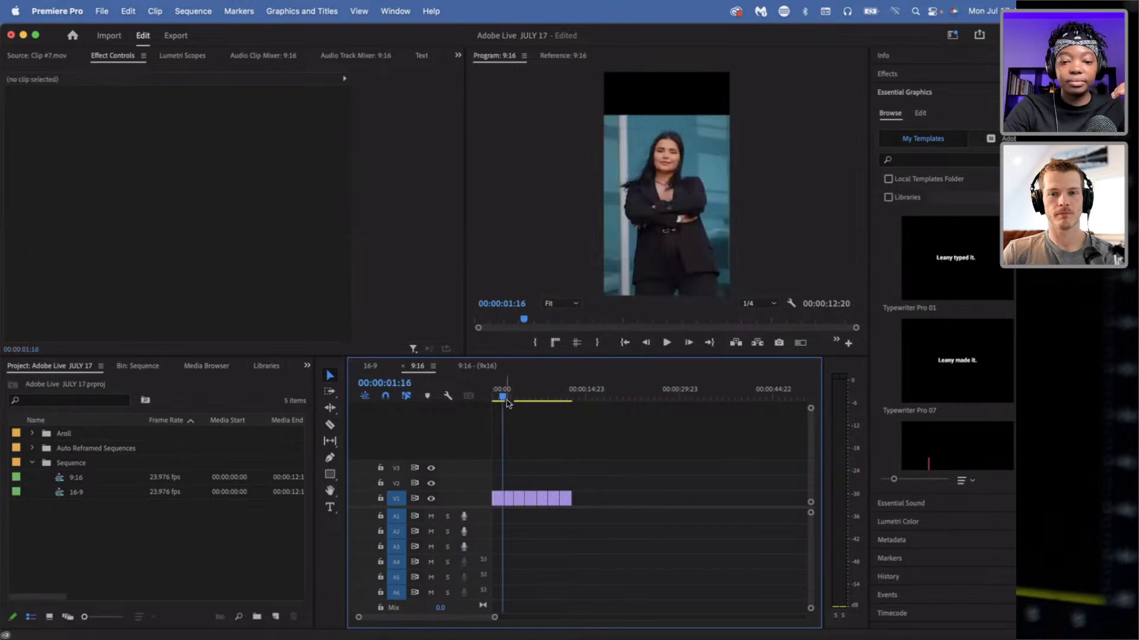
left_click(516, 437)
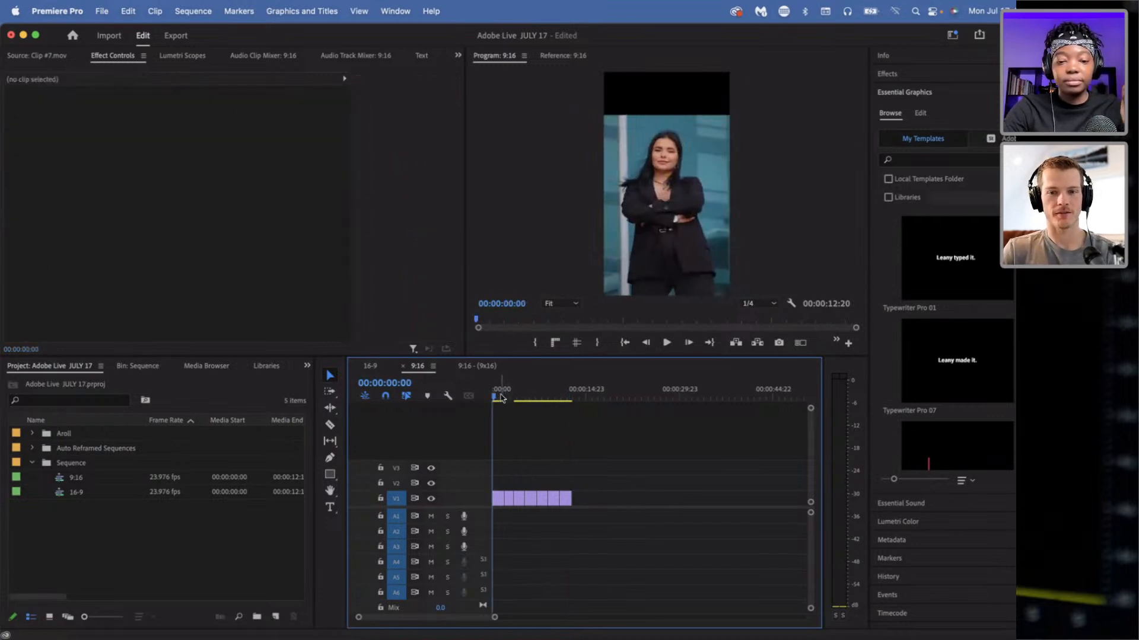
left_click(499, 396)
left_click(526, 464)
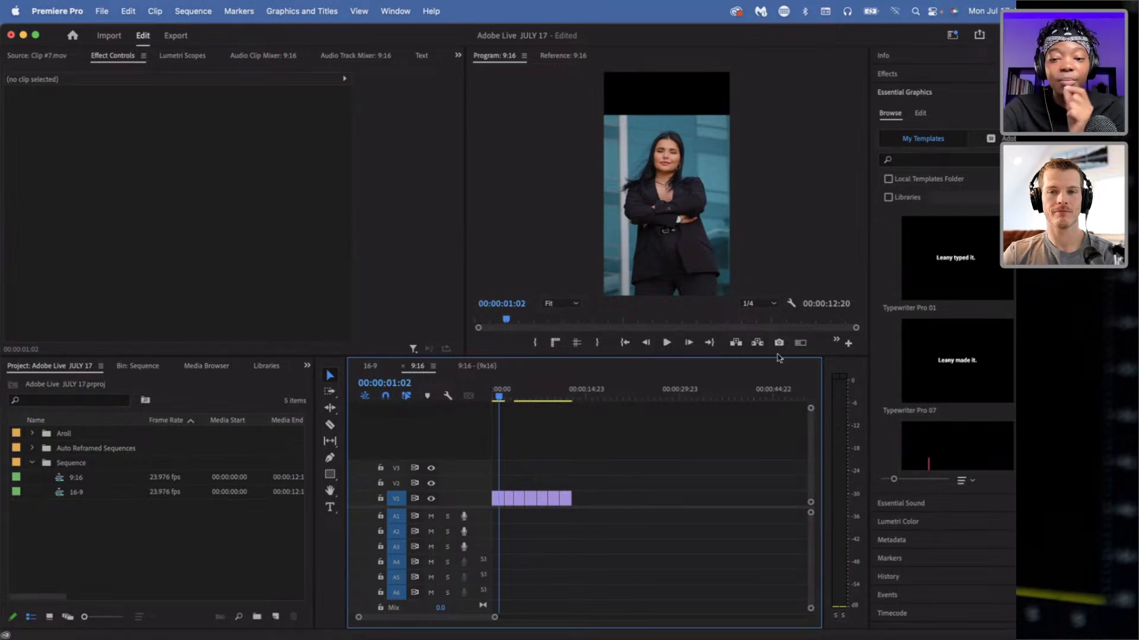
- Play the first clip and park the playhead at 00:00:01:10 as the frame to export
scroll(477, 462, "up", 4)
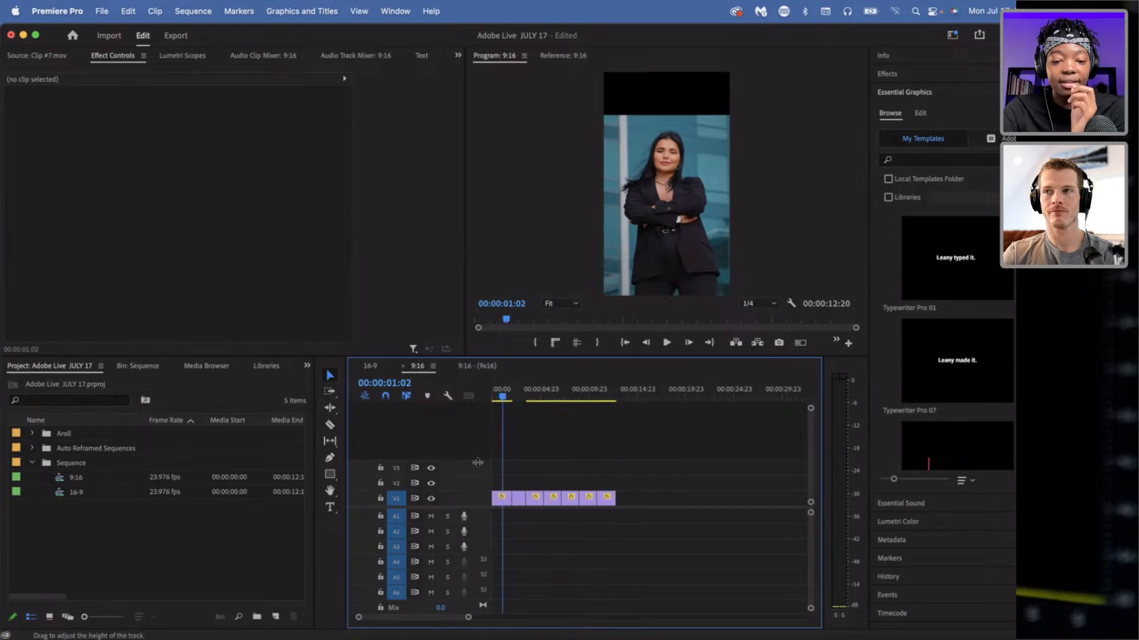
left_click_drag(501, 390, 487, 392)
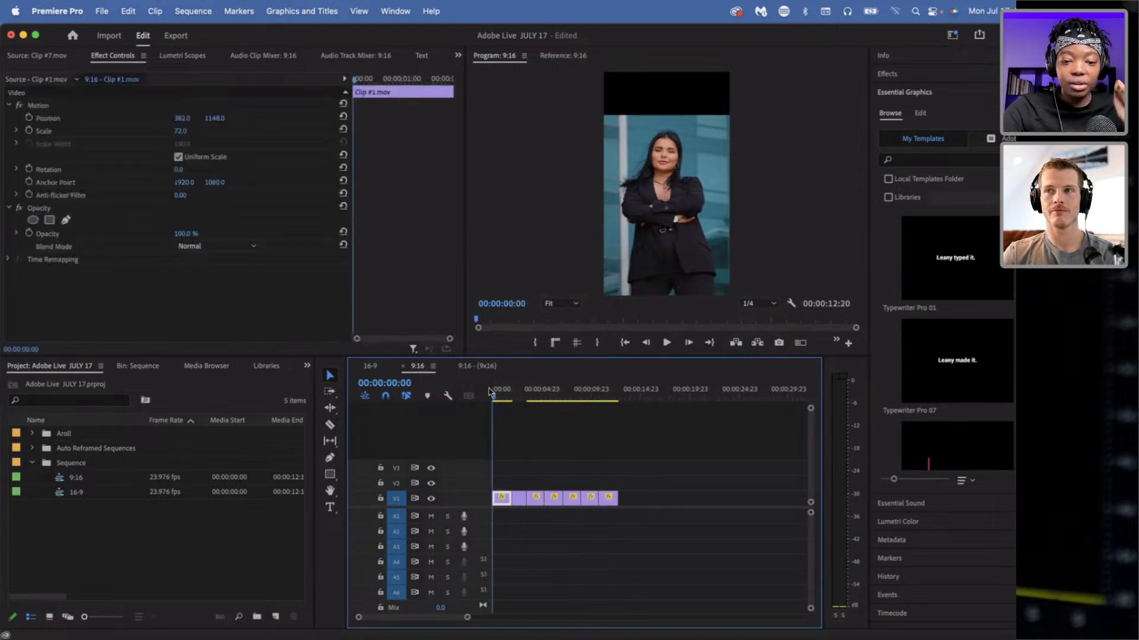
key("space")
key("space")
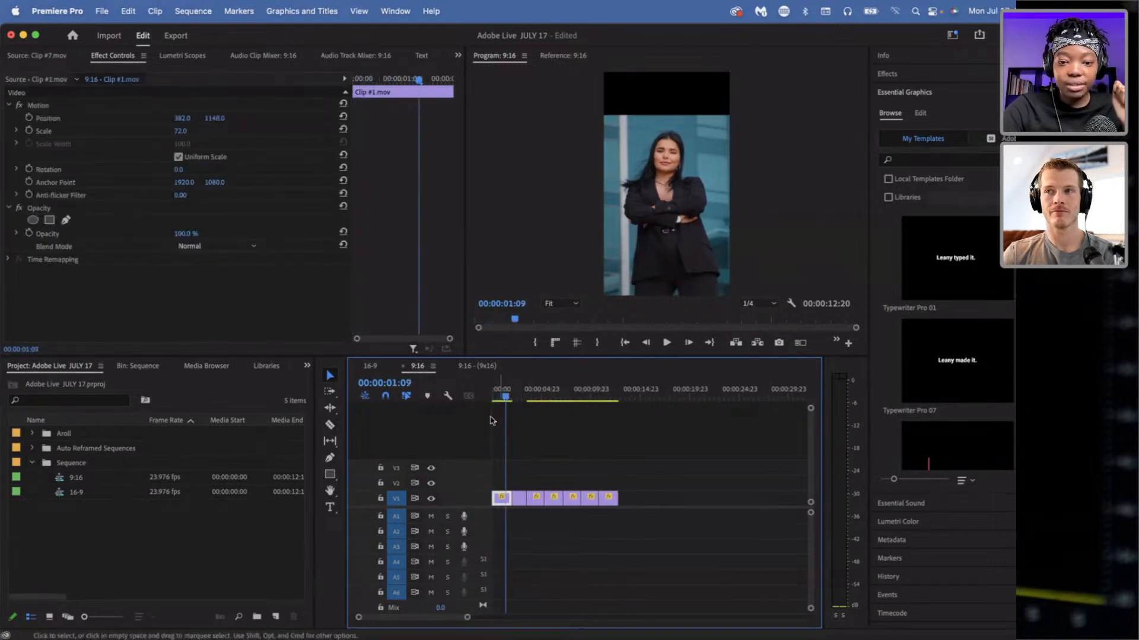
scroll(498, 422, "up", 2)
left_click(498, 423)
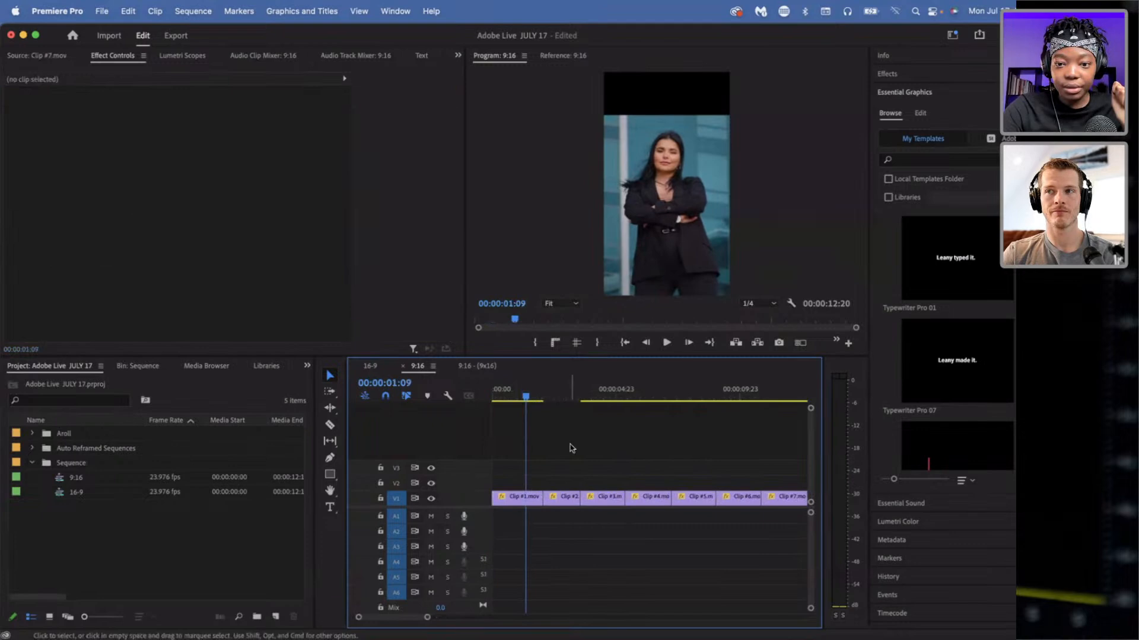
left_click(779, 346)
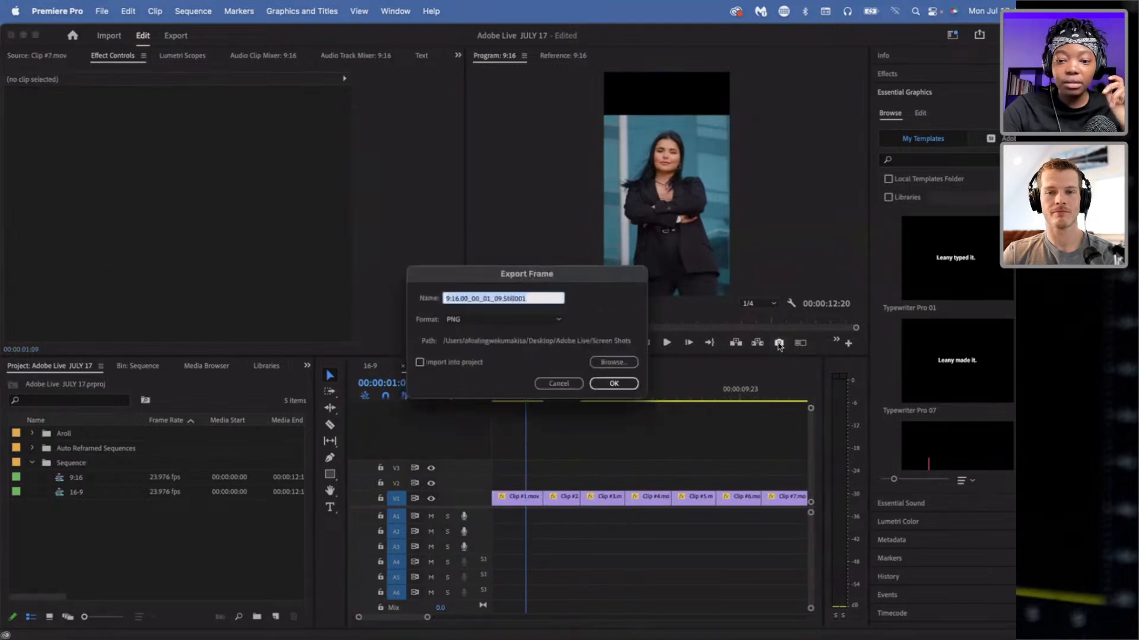
left_click(561, 383)
mouse_move(526, 397)
left_mouse_down()
mouse_move(506, 400)
mouse_move(525, 403)
left_mouse_up()
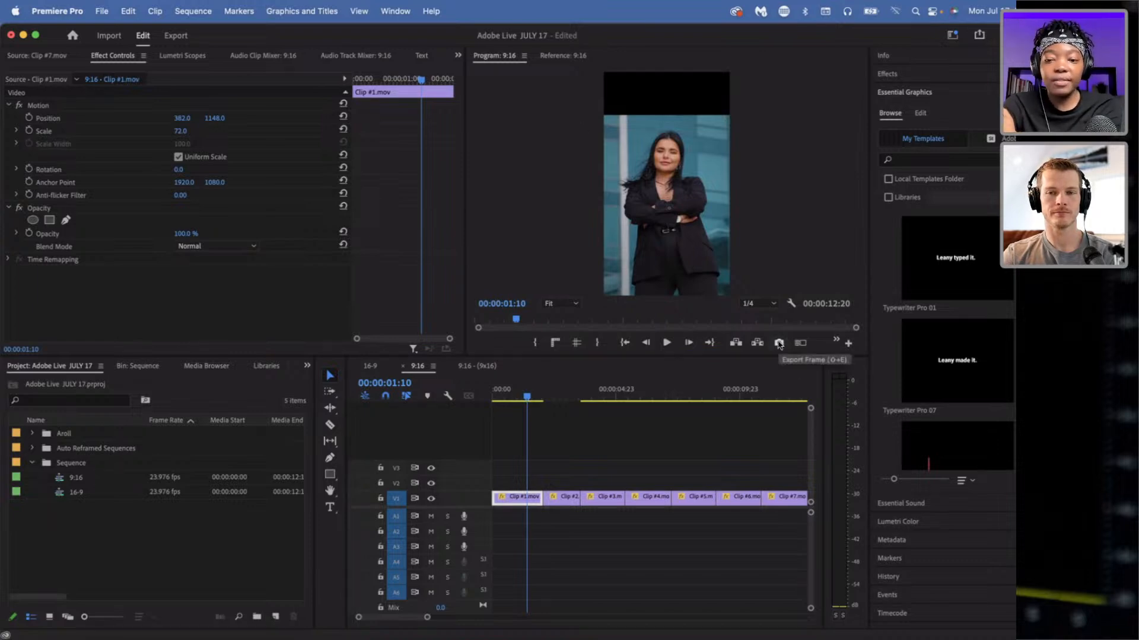
- Check the available Program monitor buttons in the Button Editor
left_click(848, 344)
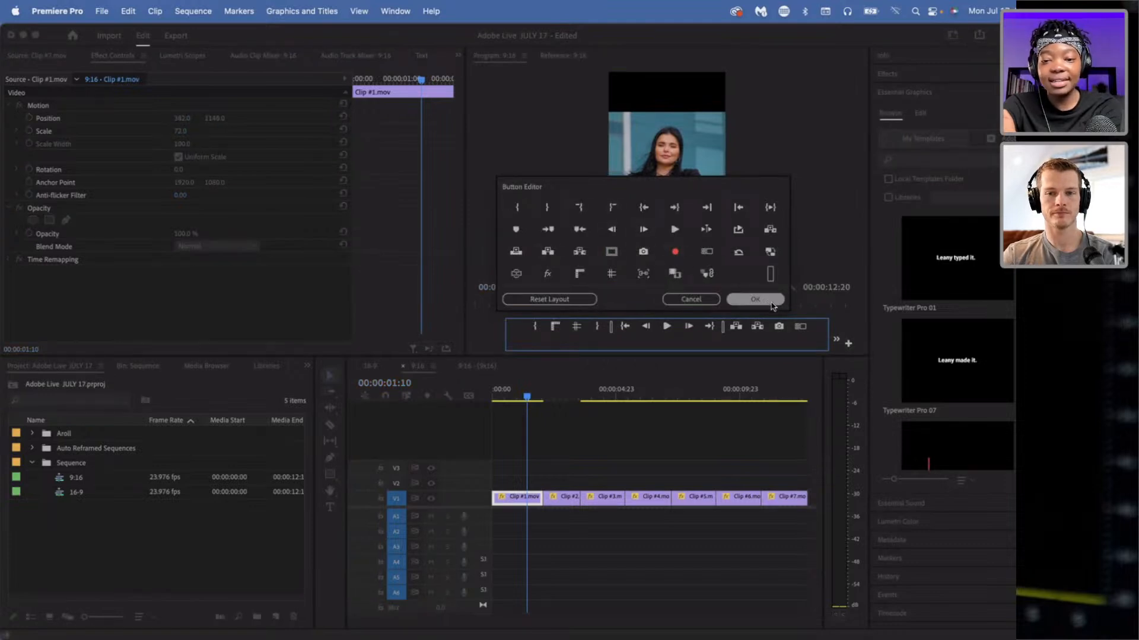
left_click(759, 299)
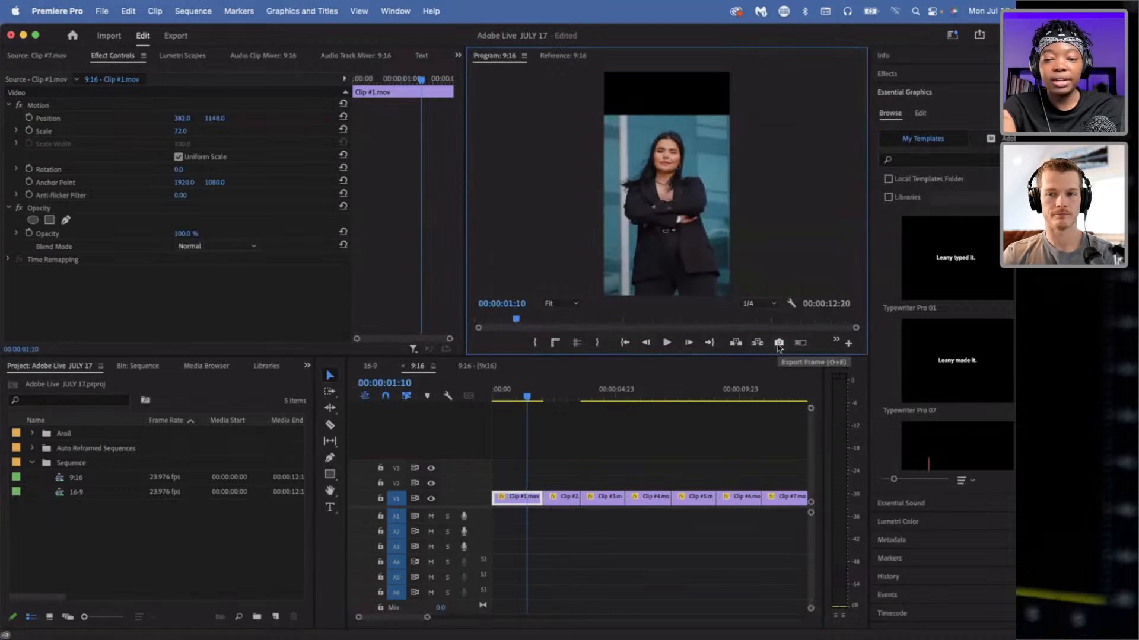
- Start exporting the first clip's current frame as a still named "Clip #1"
left_click(778, 346)
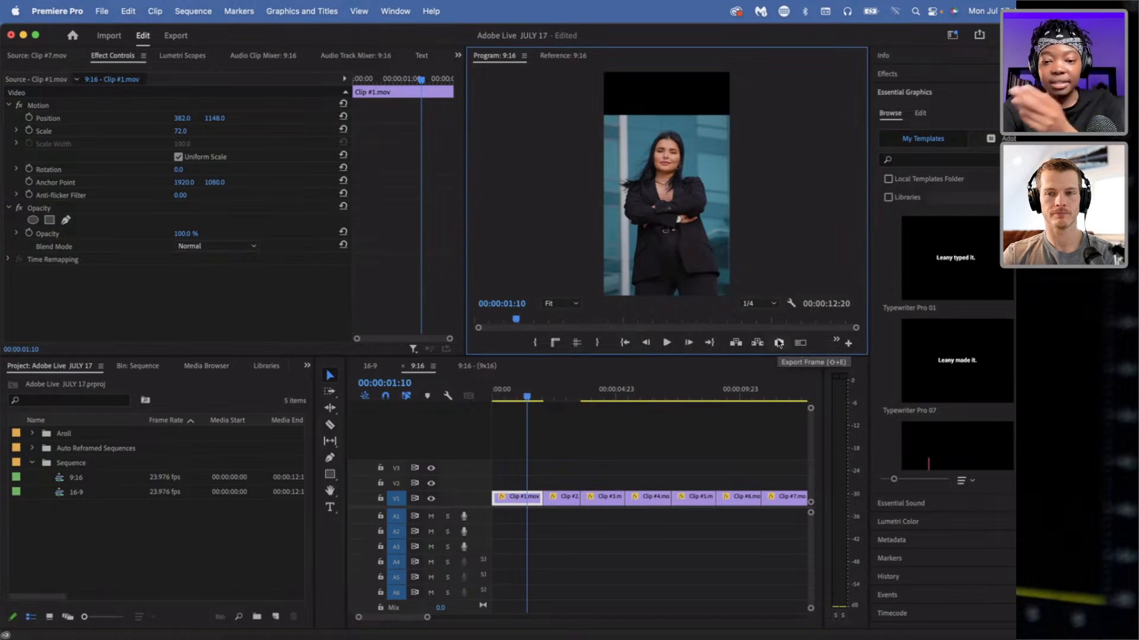
left_click(779, 344)
left_click_drag(573, 280, 523, 291)
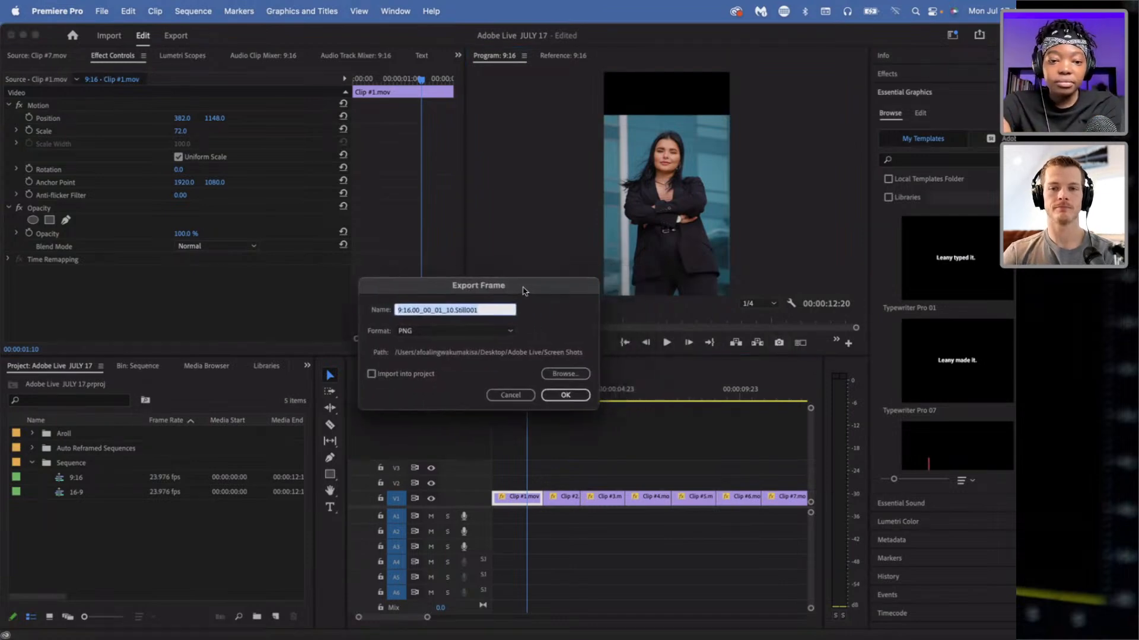
left_click(596, 409)
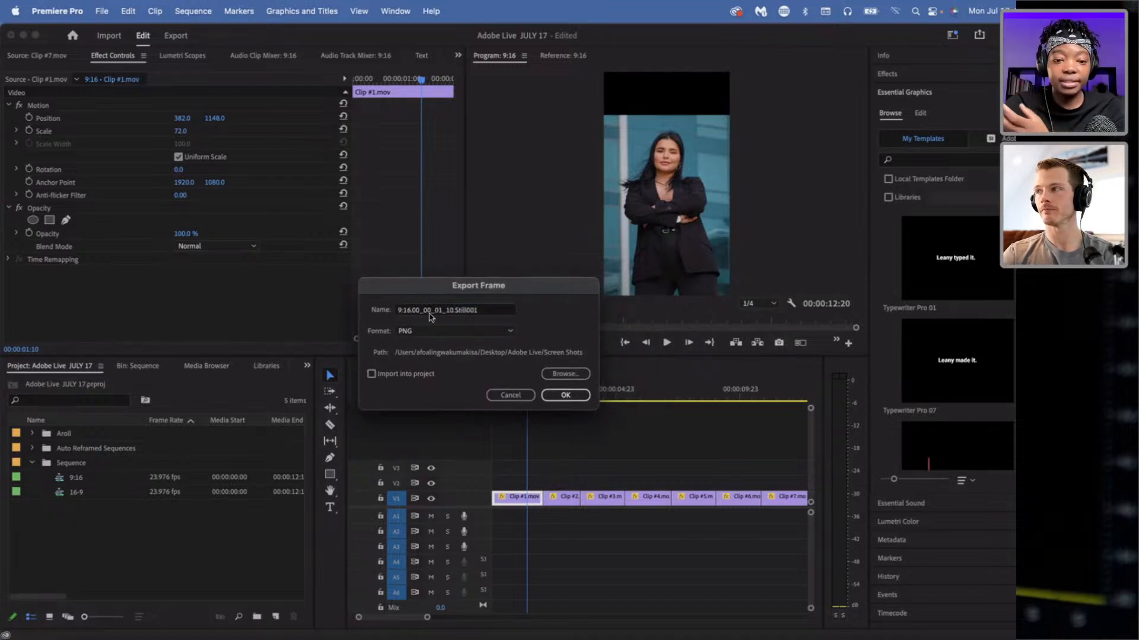
left_click(491, 311)
key("super+a")
key("BackSpace")
type("Clip #")
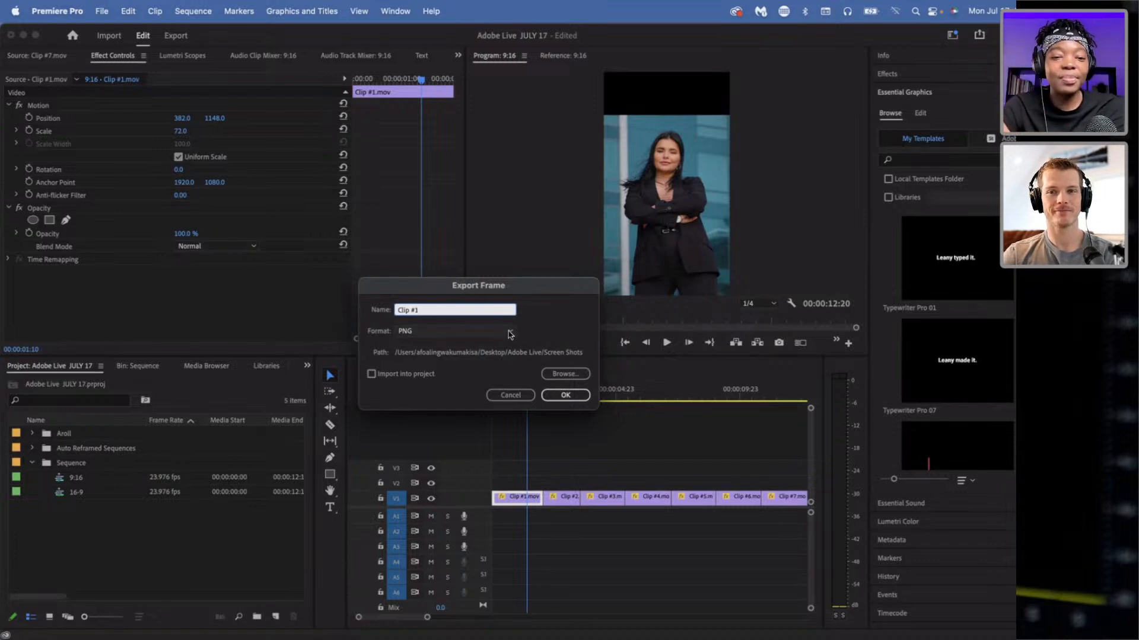
- Choose PNG as the file format of the exported still
left_click(462, 331)
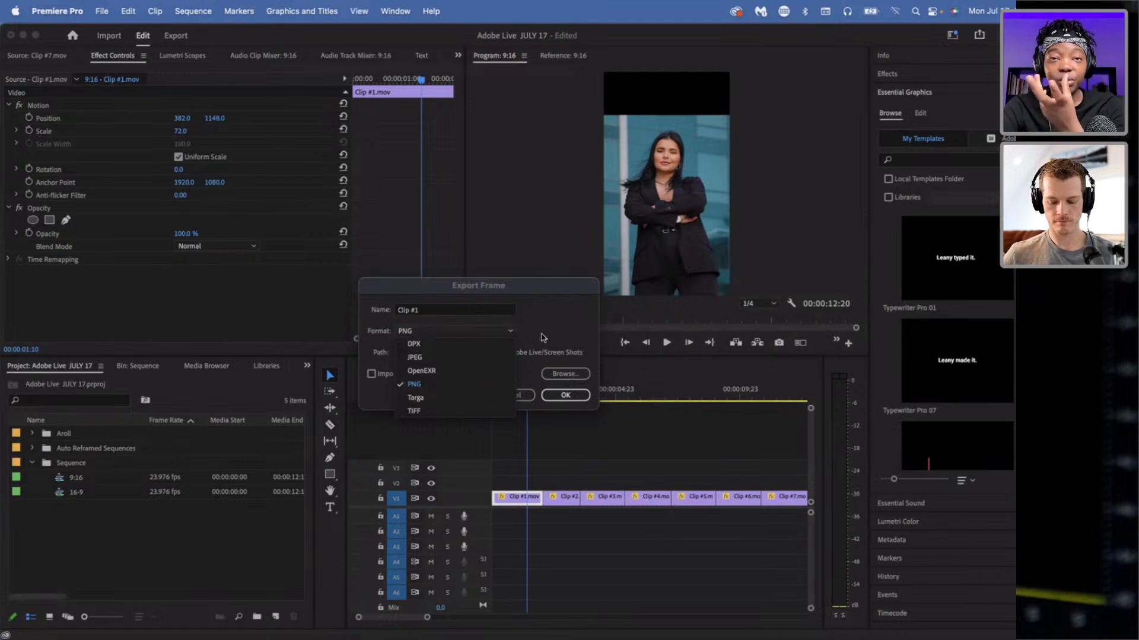
left_click(415, 384)
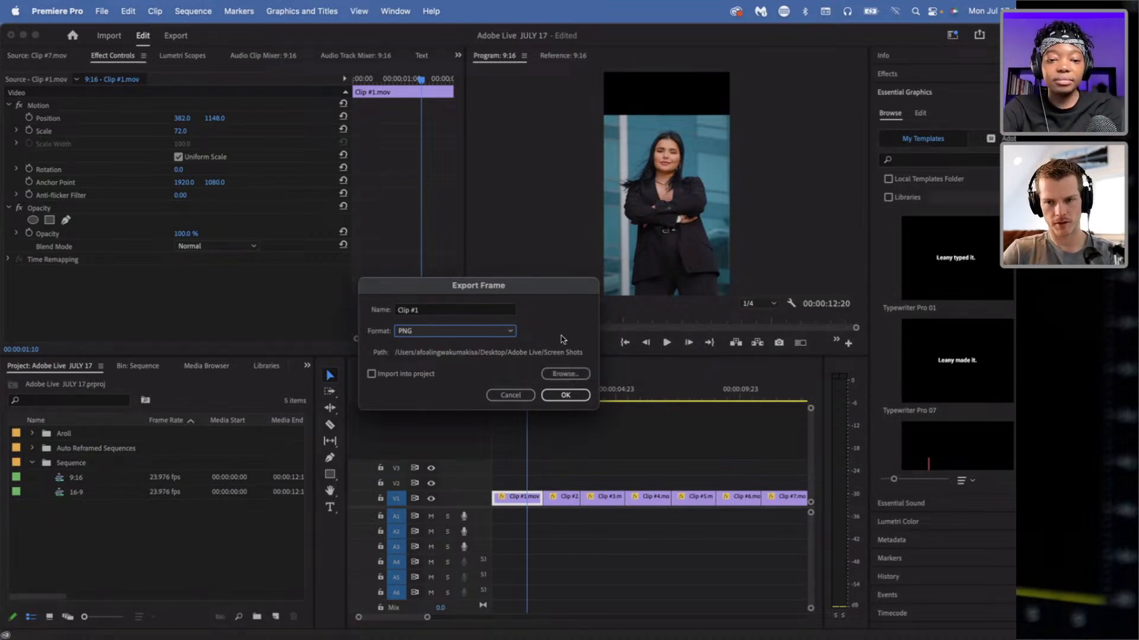
left_click(510, 331)
left_click(511, 337)
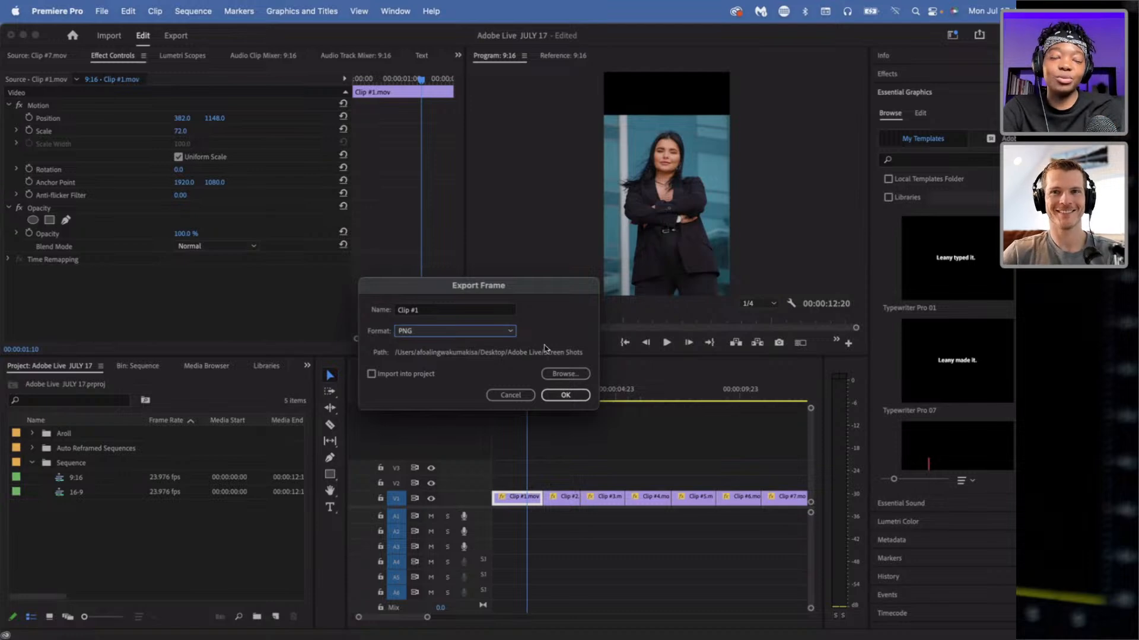
- Choose the Screen Shots folder inside Adobe Live as the destination of the exported still
left_click(563, 376)
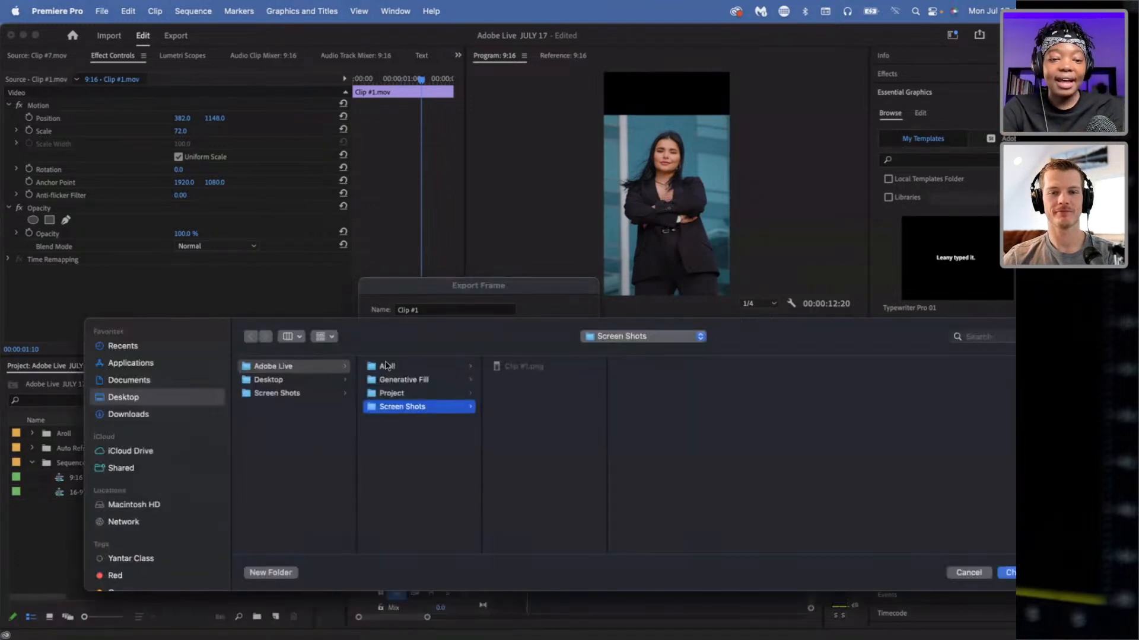
left_click(320, 367)
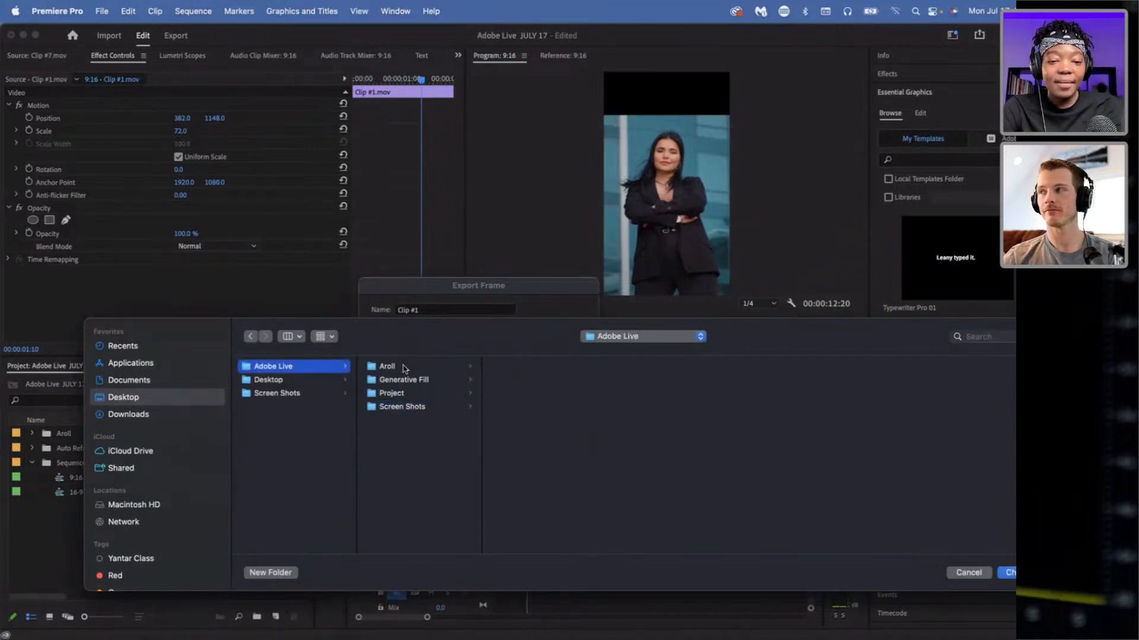
left_click(402, 408)
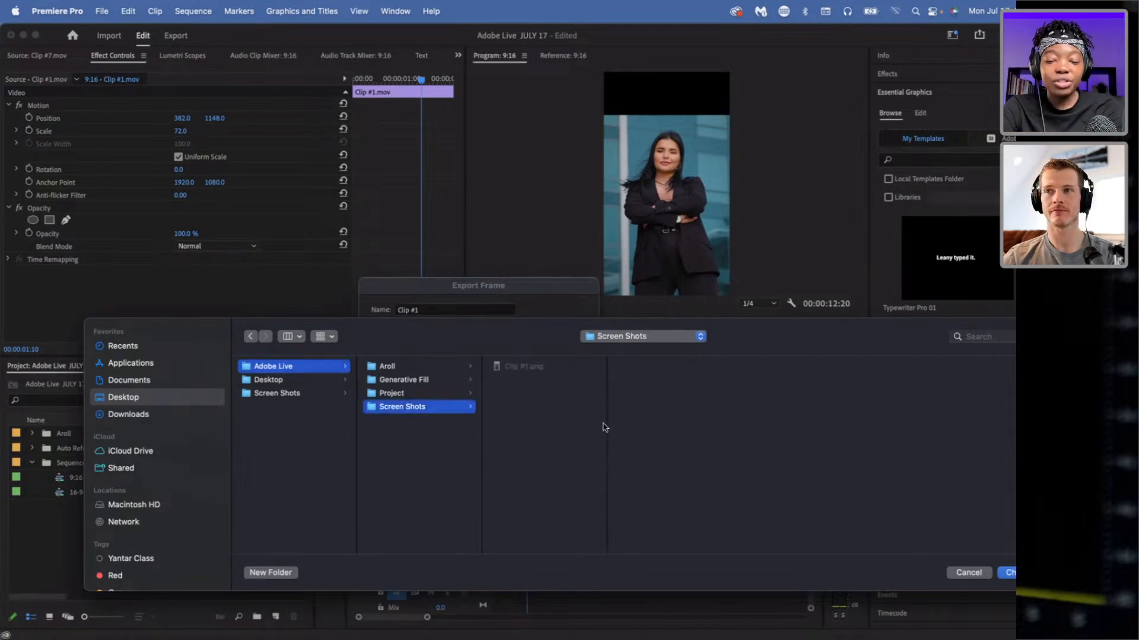
left_click_drag(556, 348, 443, 196)
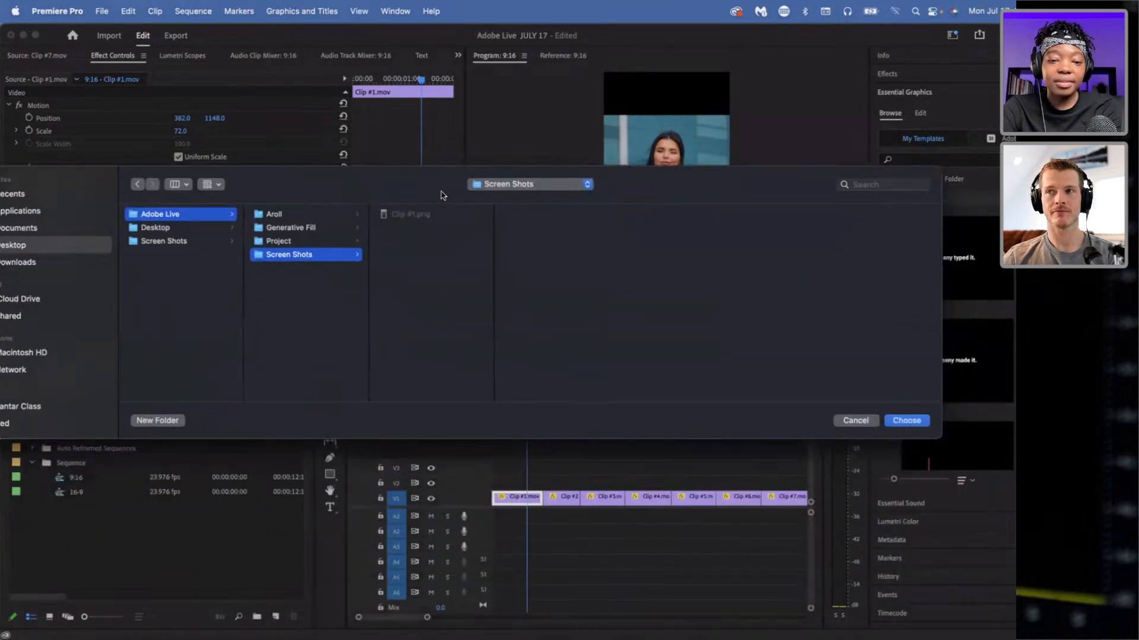
left_click(903, 420)
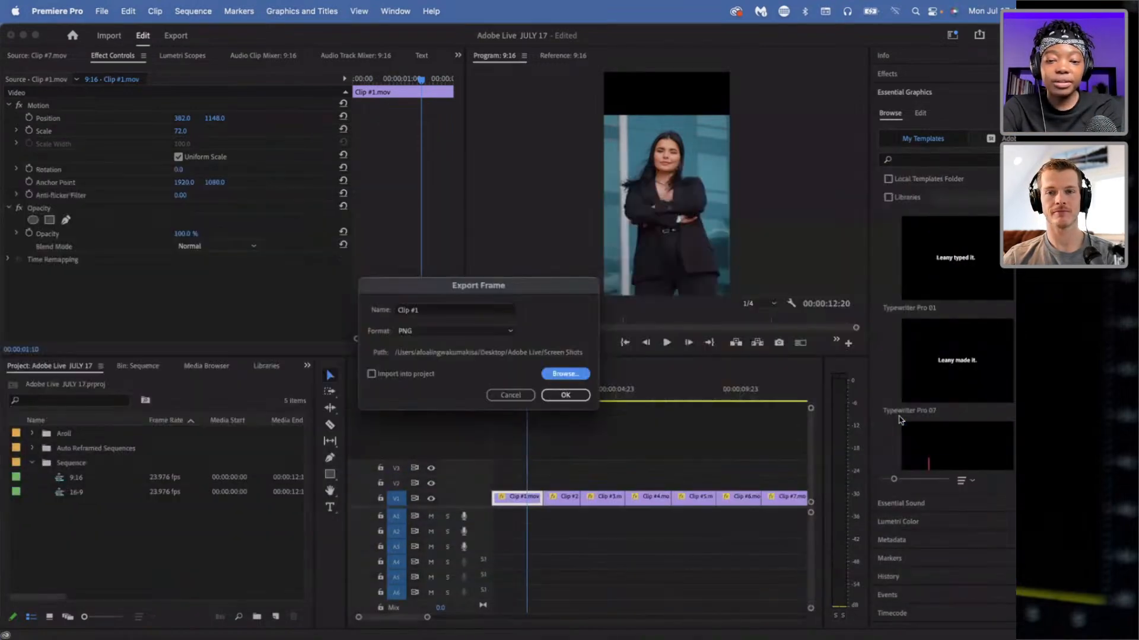
- Complete the PNG still export of the first clip's frame as "Clip #1" in the Screen Shots folder
left_click(568, 396)
left_click(564, 350)
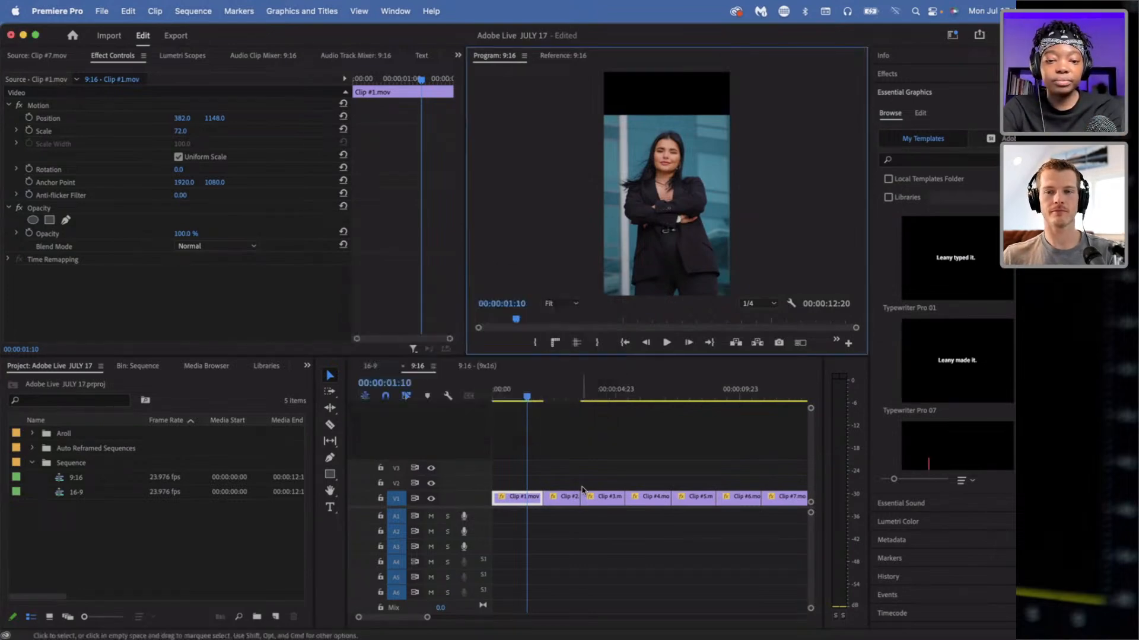
left_click(518, 396)
left_click(529, 397)
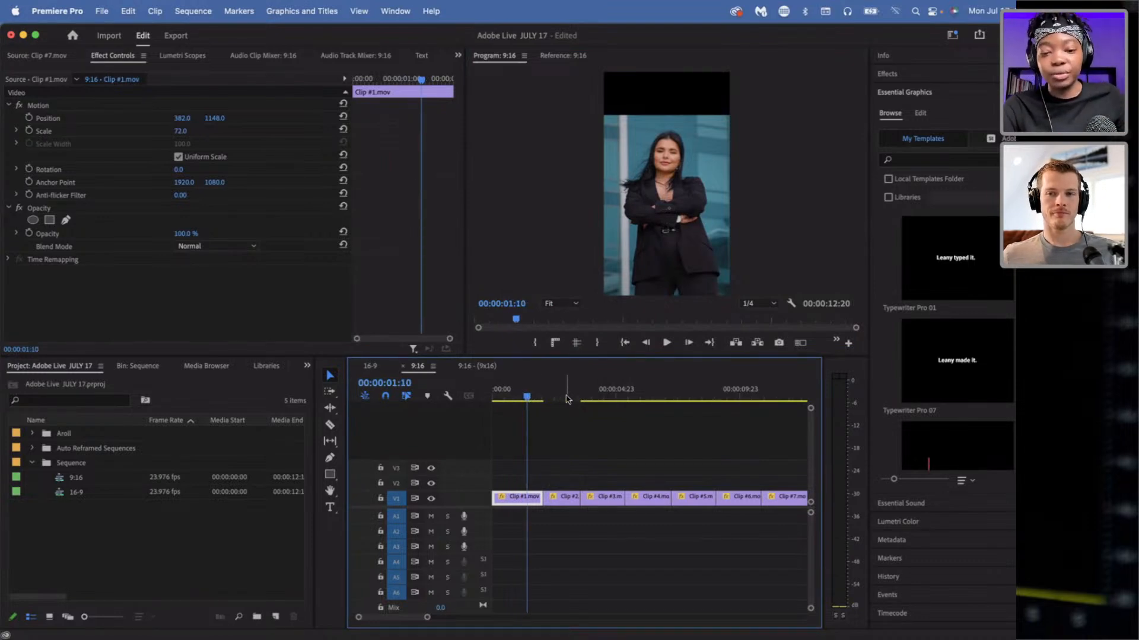
- Export the second clip's frame at 00:00:03:01 as a PNG still named "Clip #2"
left_click(565, 397)
left_click_drag(560, 398, 568, 399)
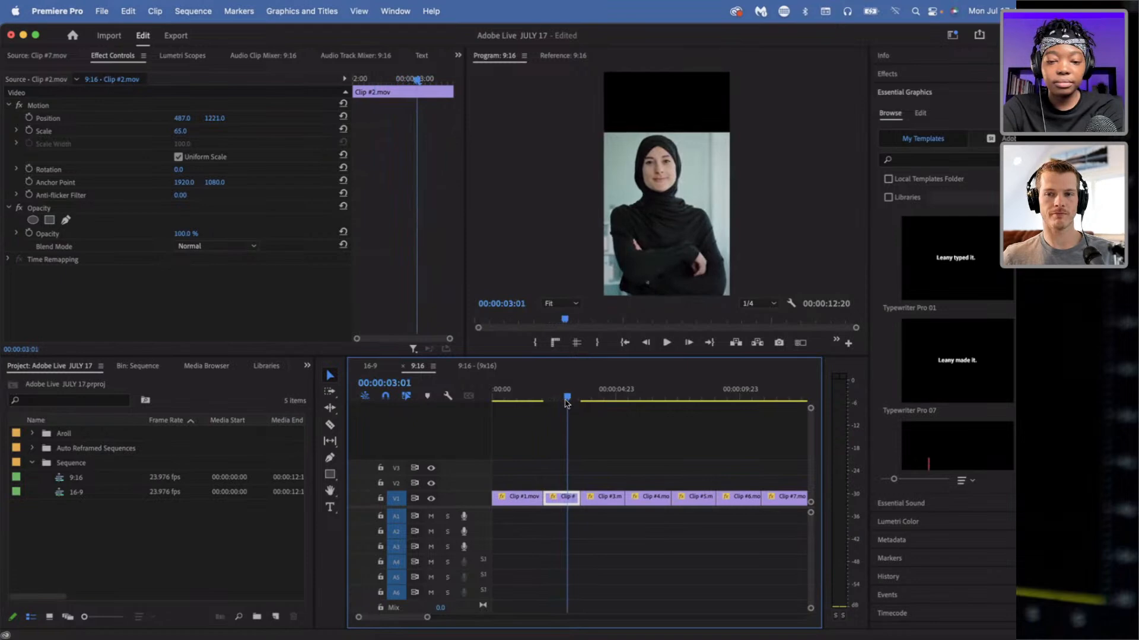
left_click(778, 342)
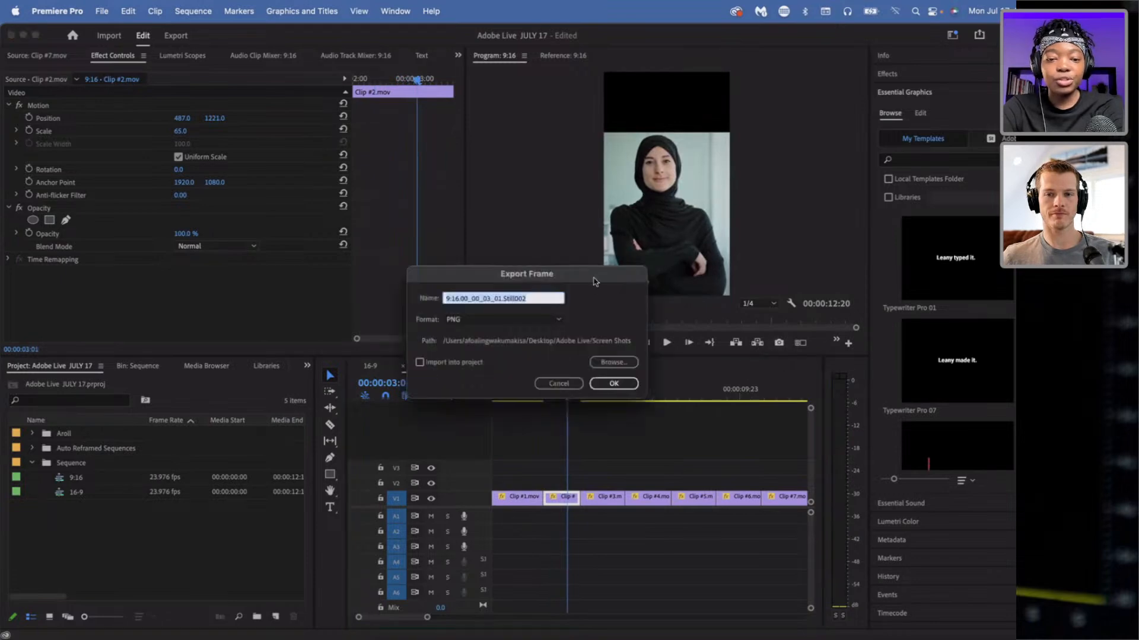
left_click(548, 297)
type("a")
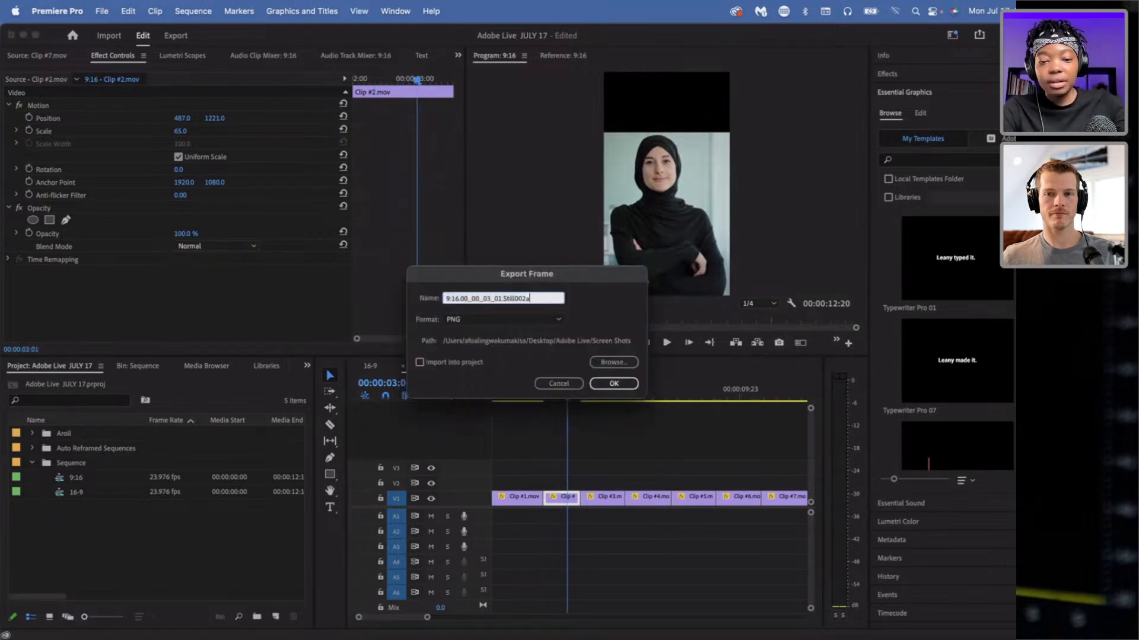
key("super+a")
key("BackSpace")
type("Clip")
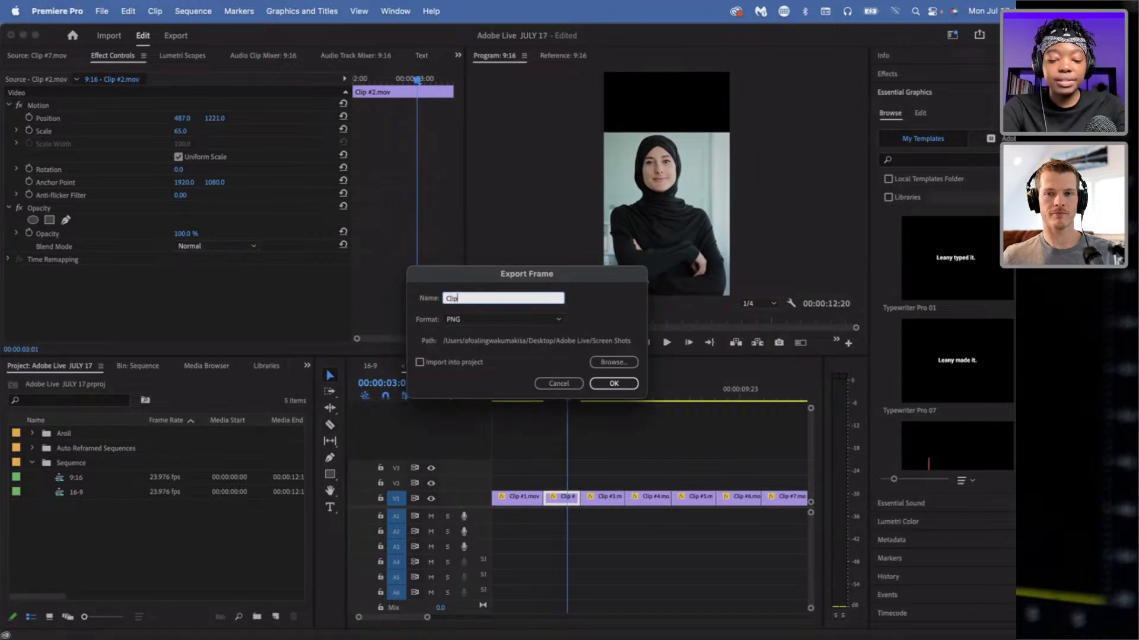
type(" #2")
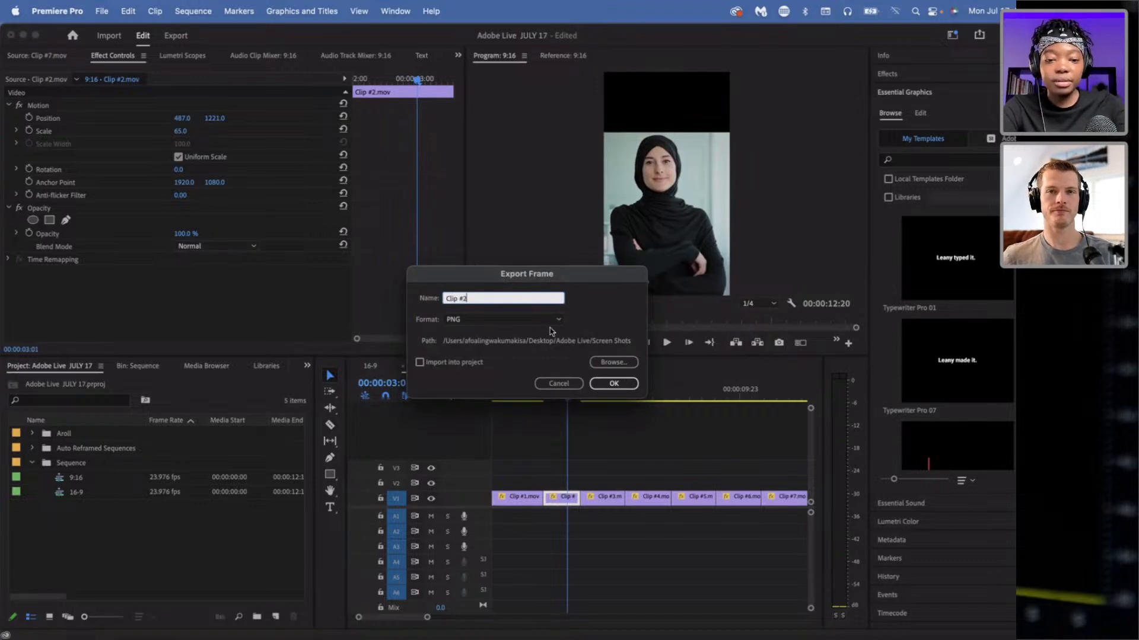
left_click(606, 386)
- Export the third clip's frame at 00:00:04:13 as a PNG still named "Clip #3"
mouse_move(603, 396)
left_mouse_down()
mouse_move(591, 403)
mouse_move(604, 406)
left_mouse_up()
left_click(779, 343)
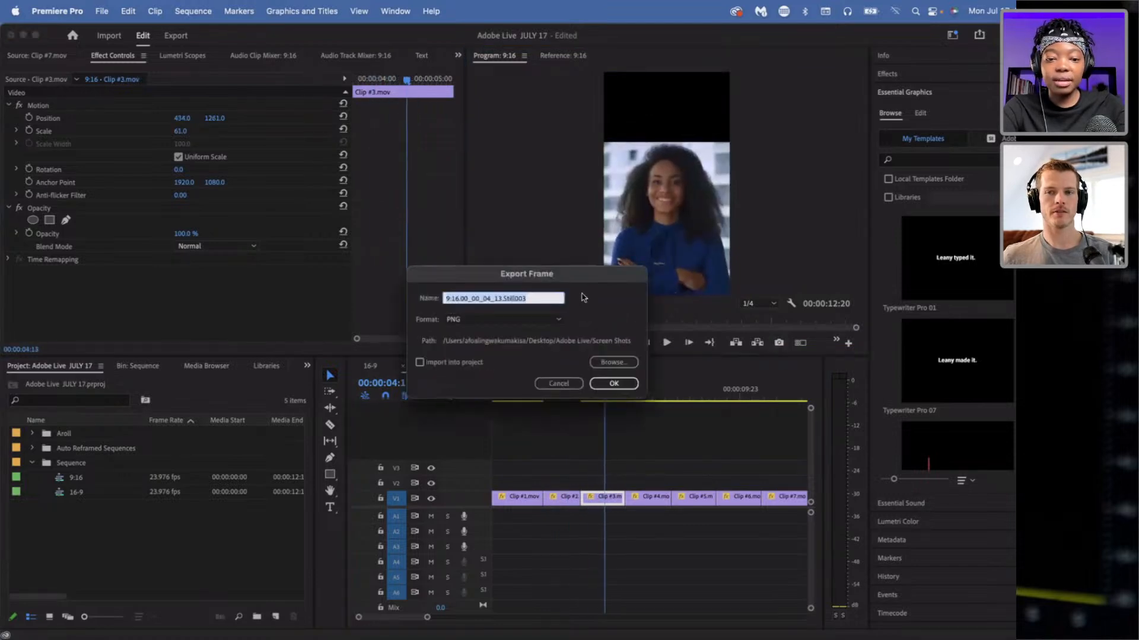
type("c")
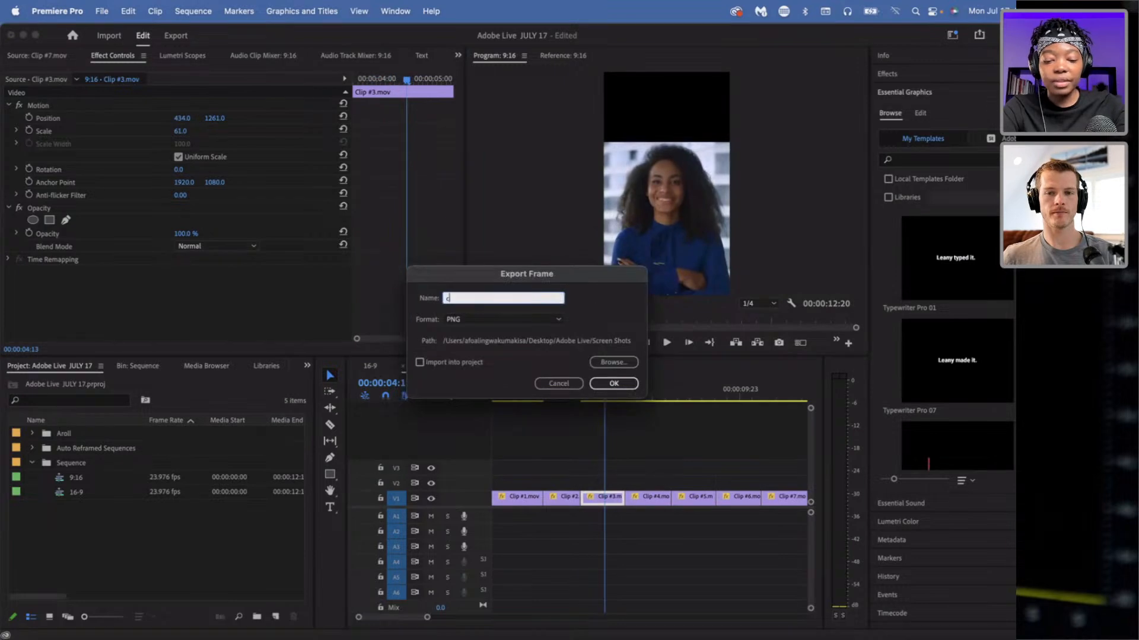
key("BackSpace")
key("BackSpace")
key("BackSpace")
key("BackSpace")
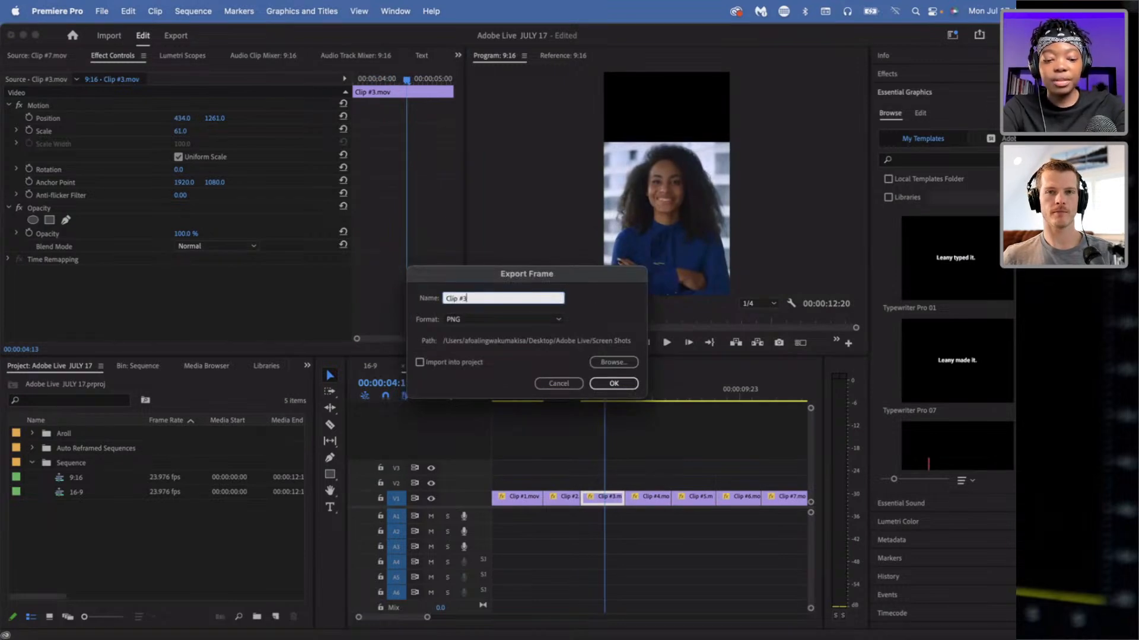
left_click(610, 384)
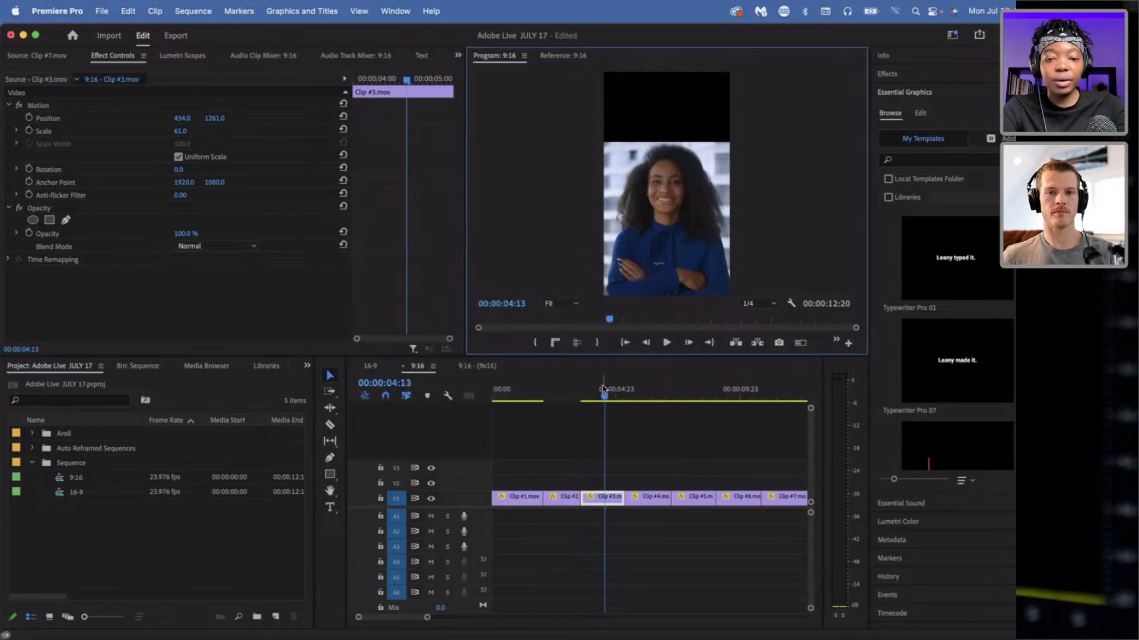
- Export the fourth clip's frame at 00:00:06:14 as a PNG still named "Clip #4" in the Screen Shots folder
left_click(648, 440)
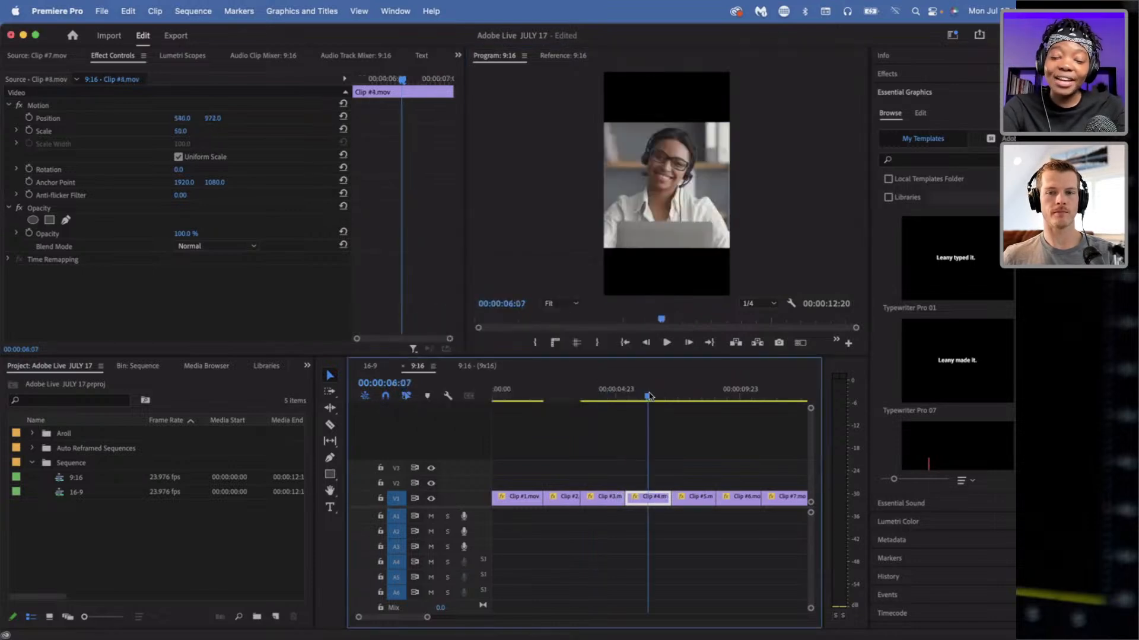
left_click(657, 400)
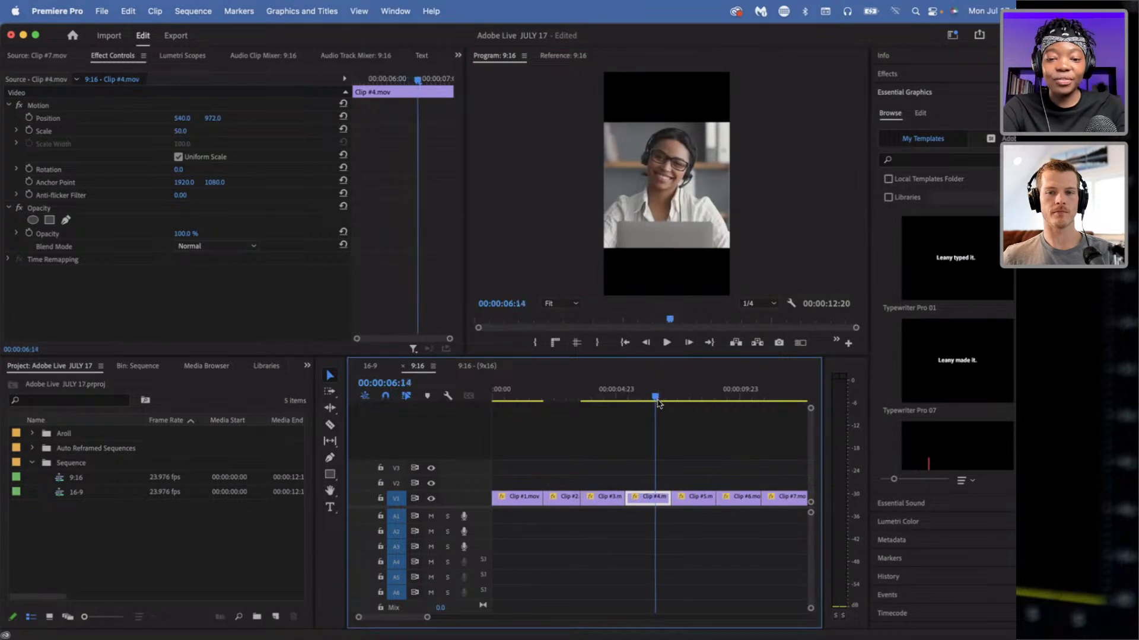
left_click(778, 343)
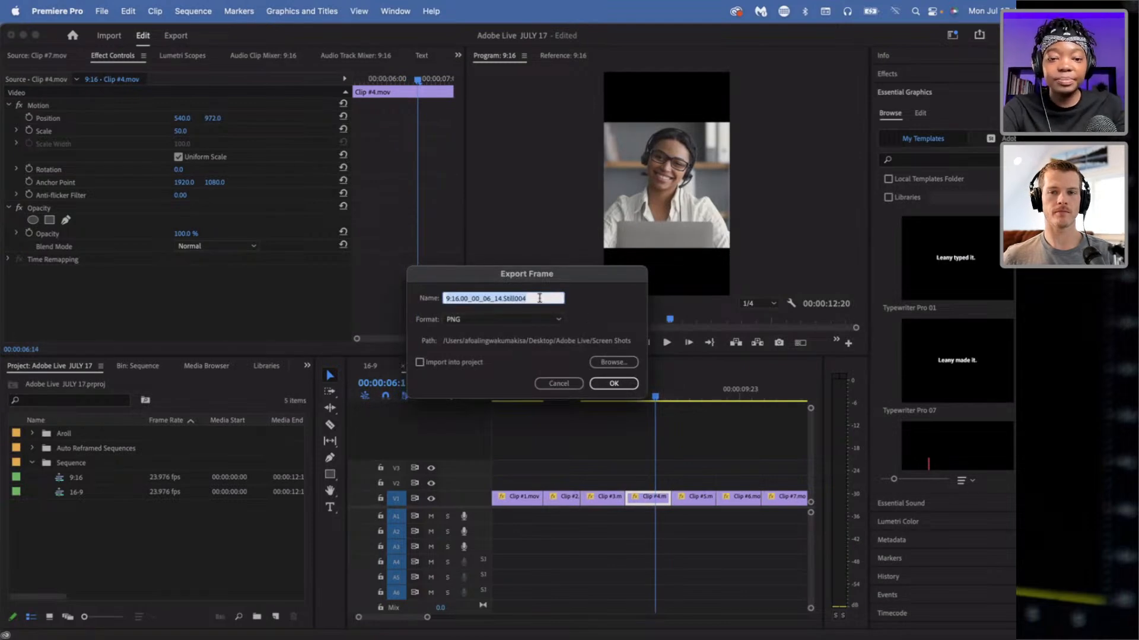
type("Clip #4")
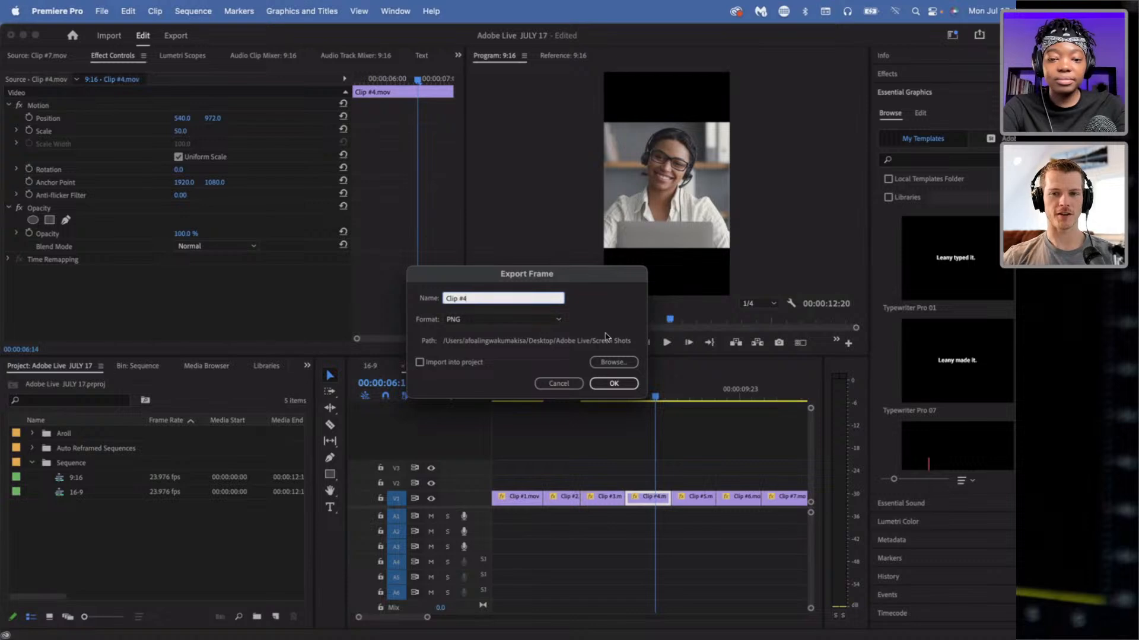
left_click(606, 358)
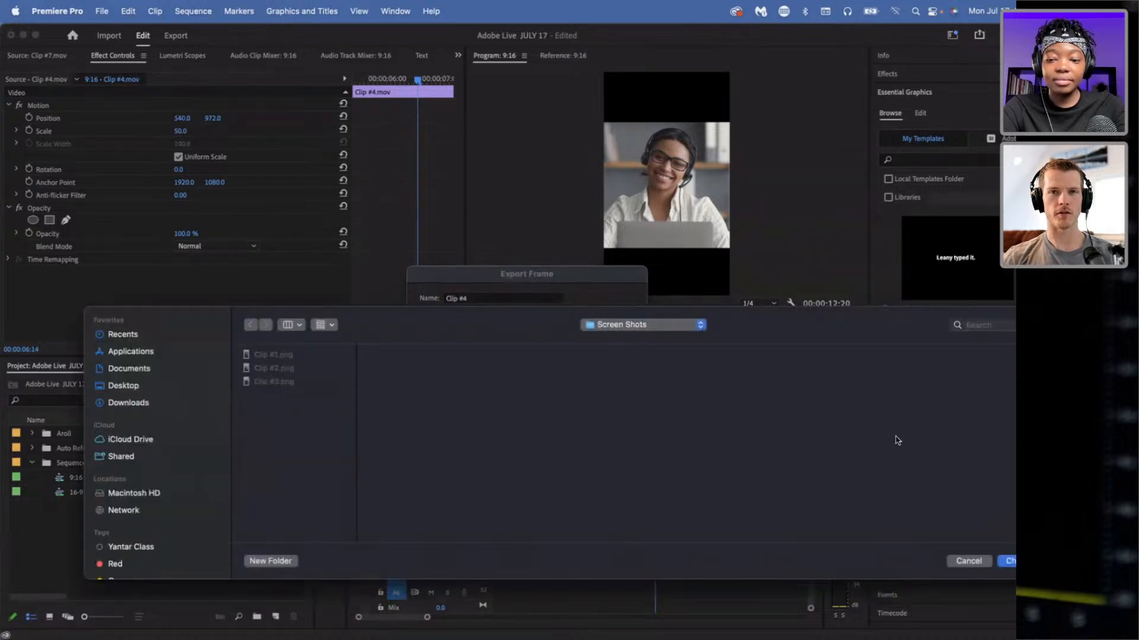
left_click(1008, 561)
left_click(614, 383)
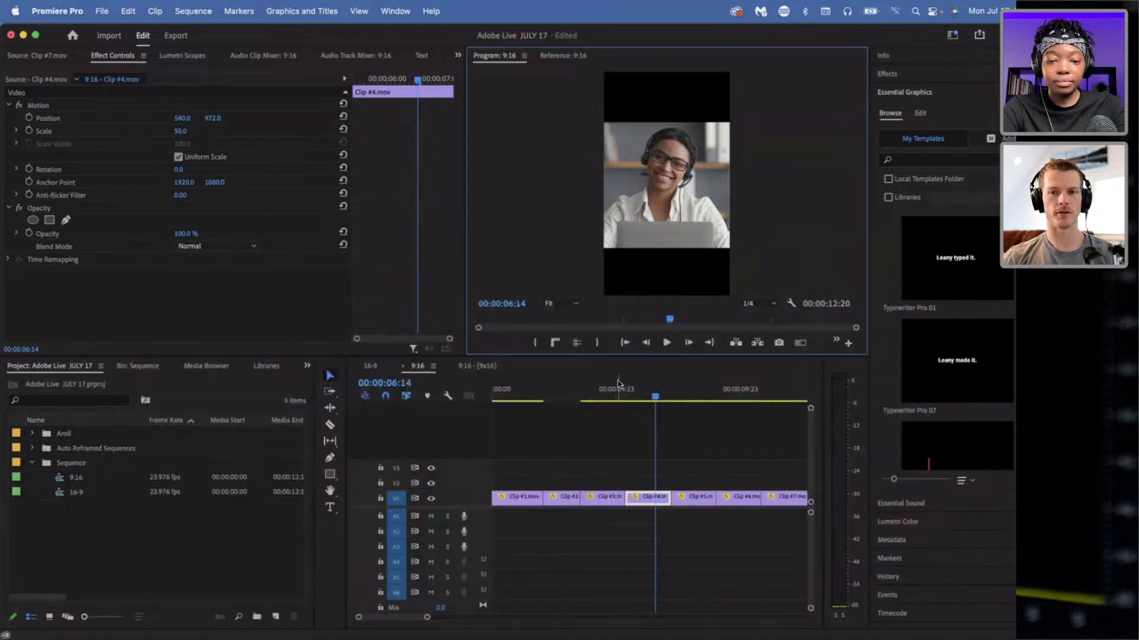
- Export the fifth clip's frame at 00:00:08:13 as a PNG still with a name starting with "Clip"
left_click(693, 387)
left_click_drag(704, 401, 706, 403)
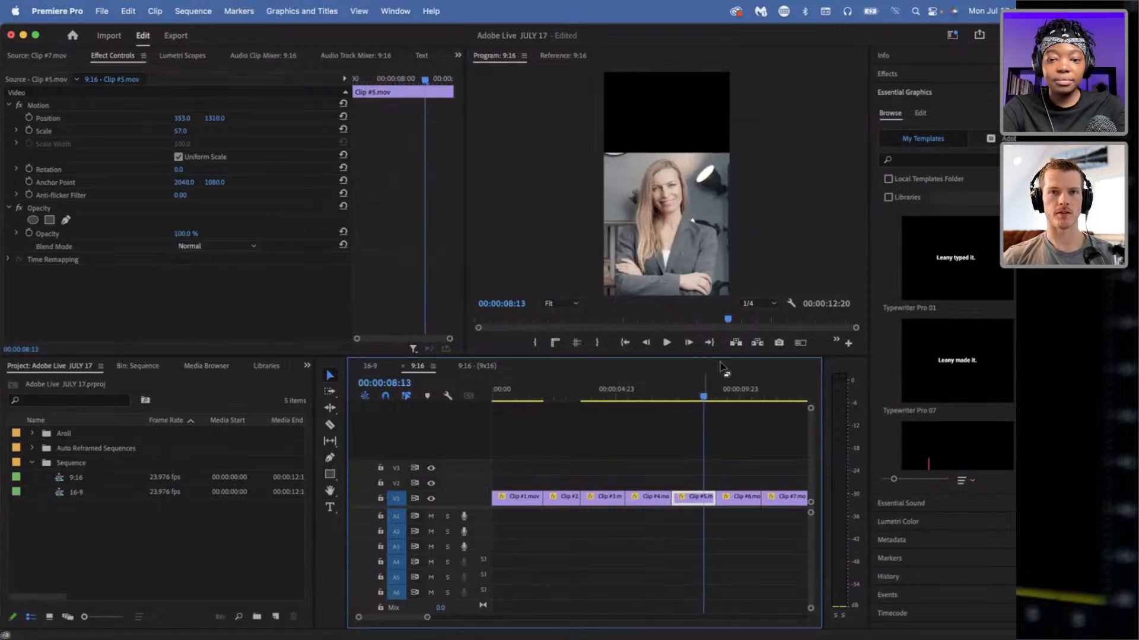
left_click(779, 343)
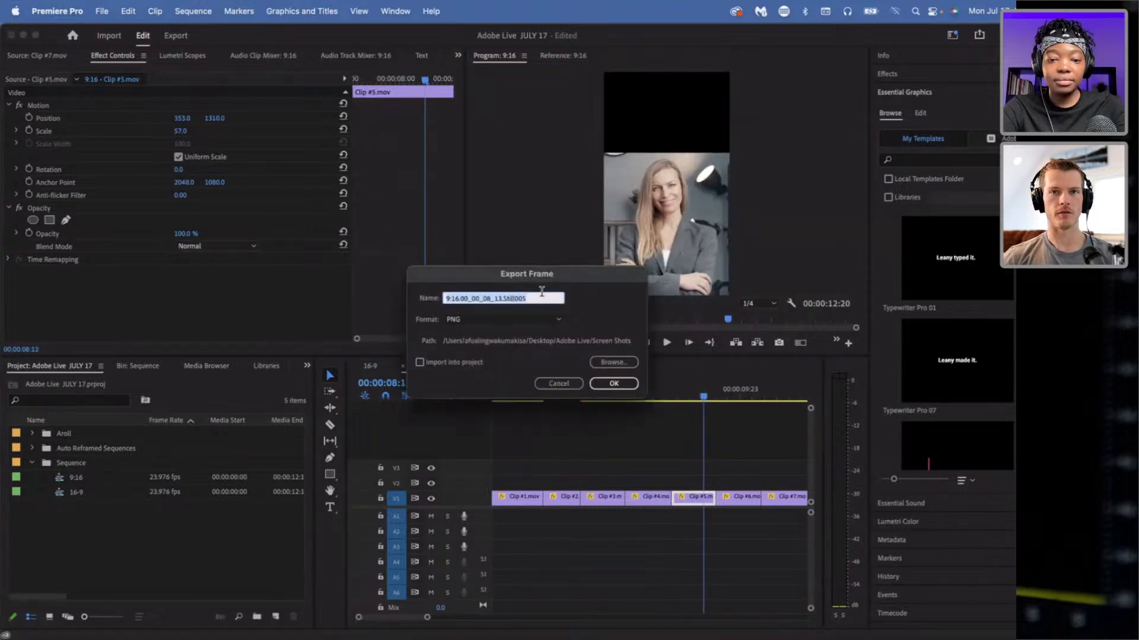
type("A")
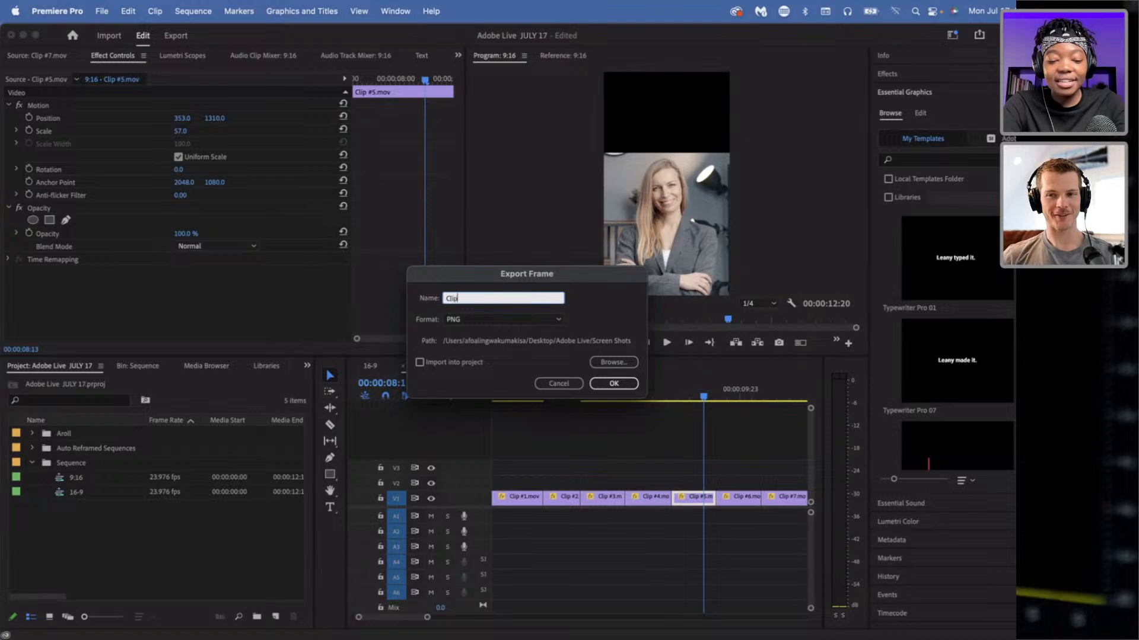
left_click(614, 383)
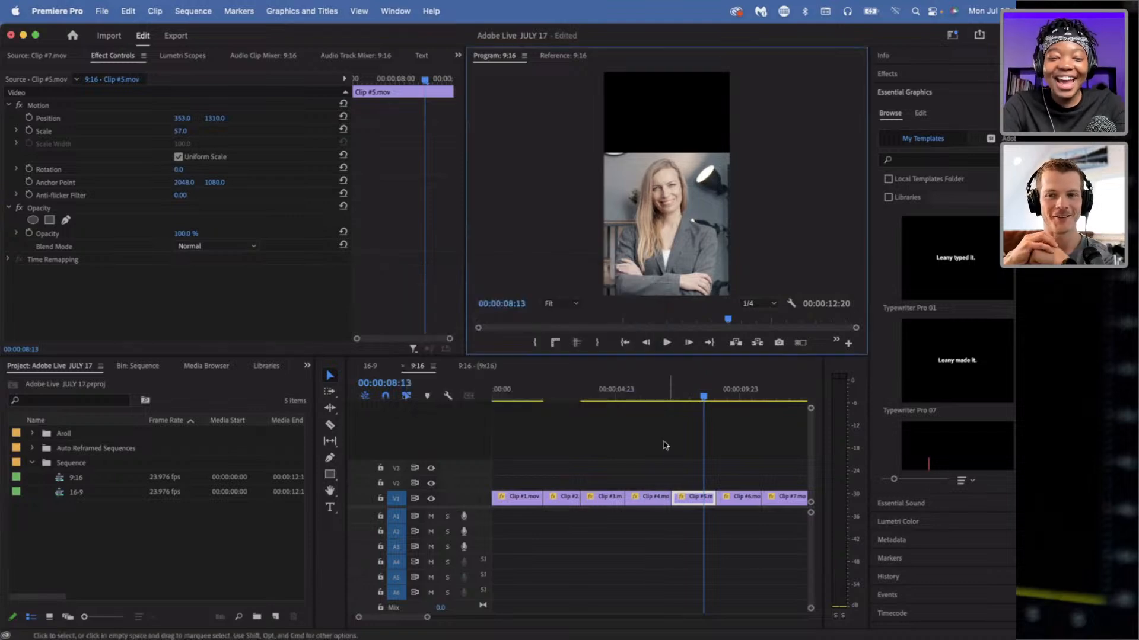
- Export the sixth clip's frame at 00:00:10:02 as a PNG still named "Clip #6"
left_click(744, 395)
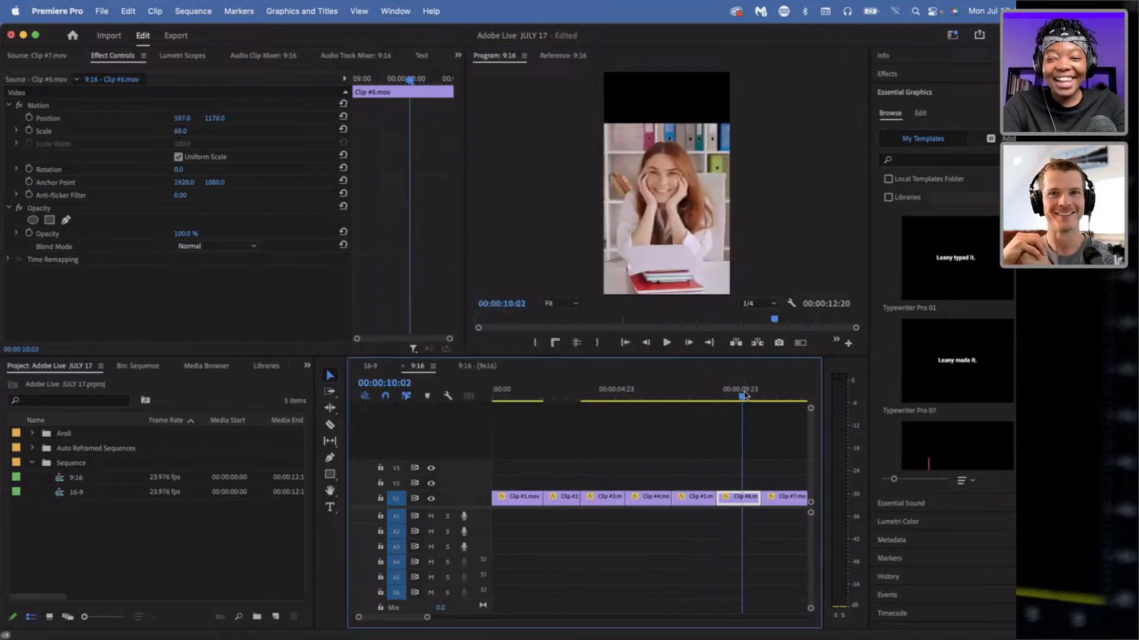
left_click(778, 343)
type("Clip #6")
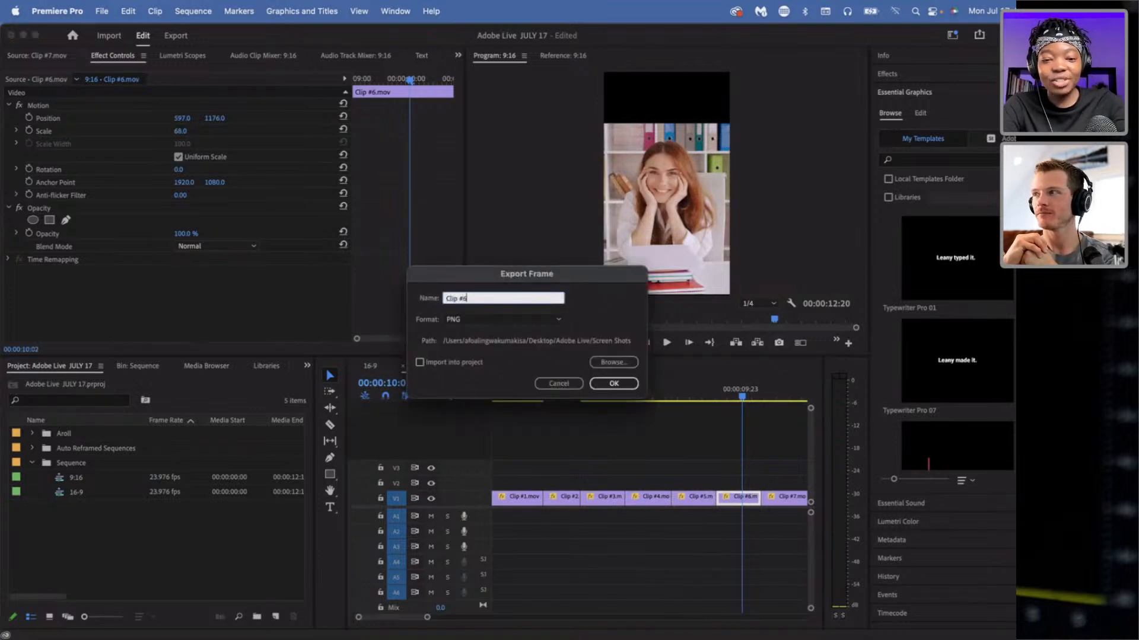
left_click(613, 383)
- Export the seventh clip's frame at 00:00:12:00 as a PNG still named "Clip #7"
key("minus")
left_click(684, 441)
key("equal")
left_click_drag(683, 393, 704, 395)
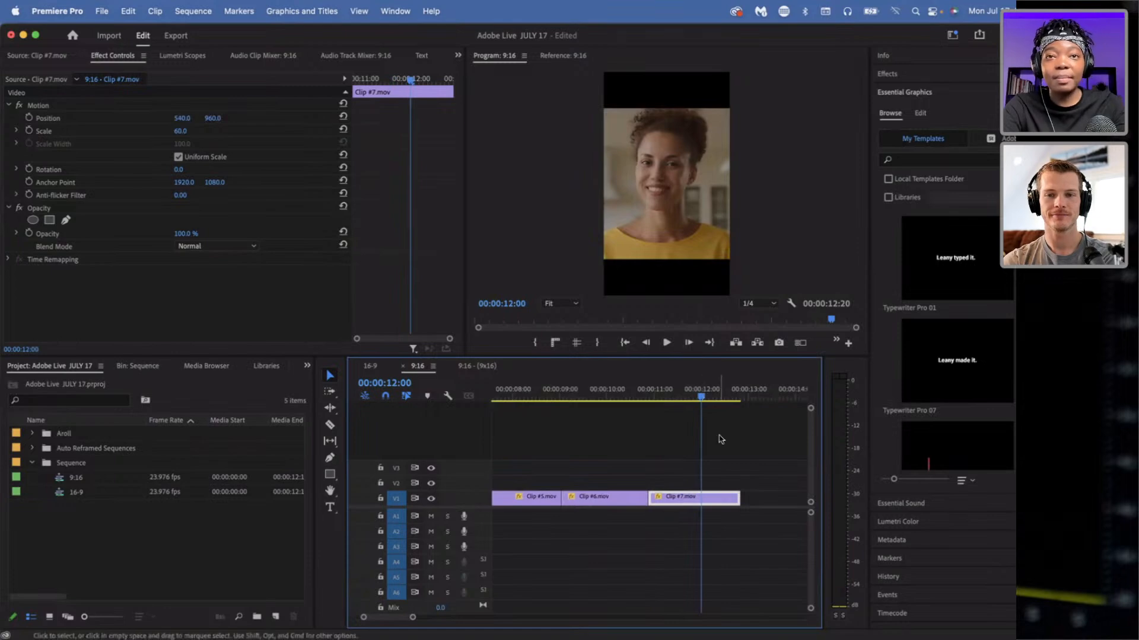
key("minus")
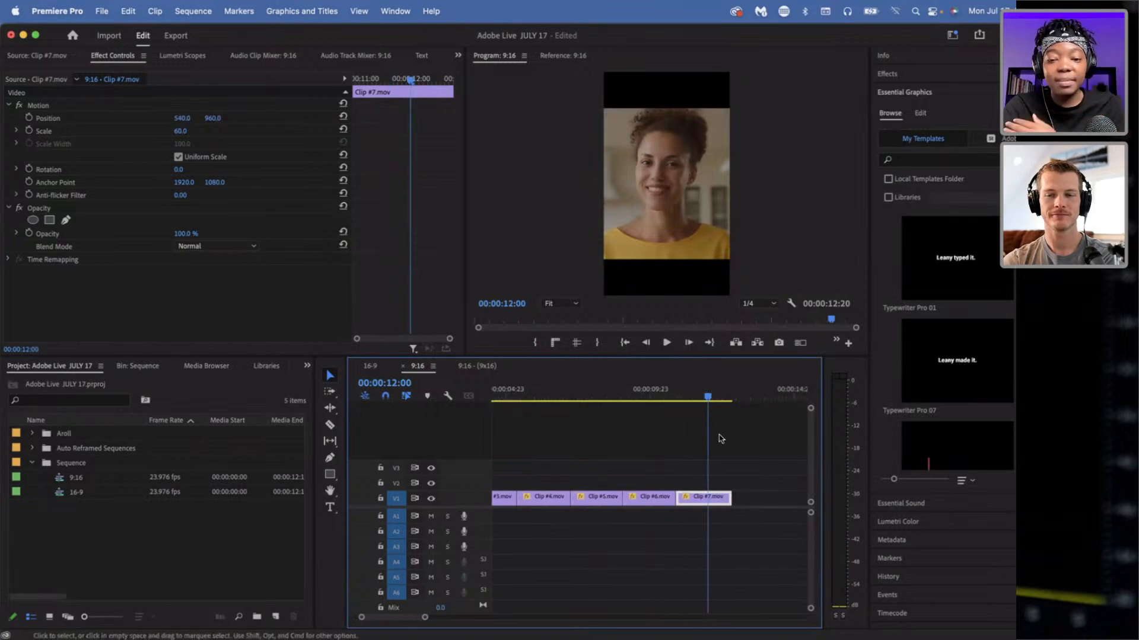
left_click(780, 345)
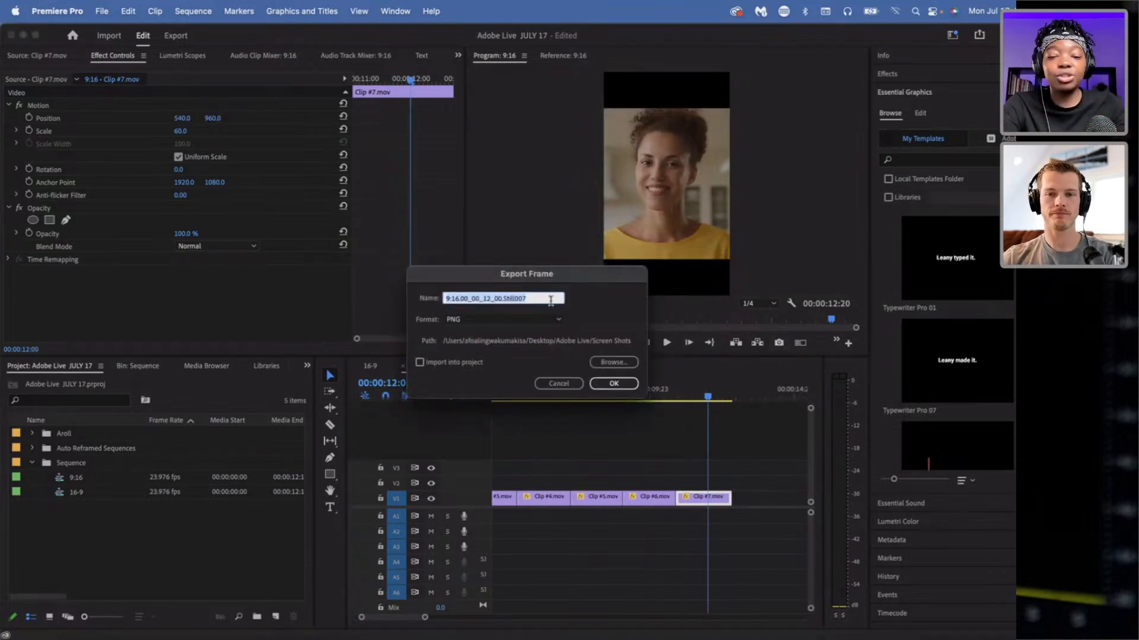
type("Clip")
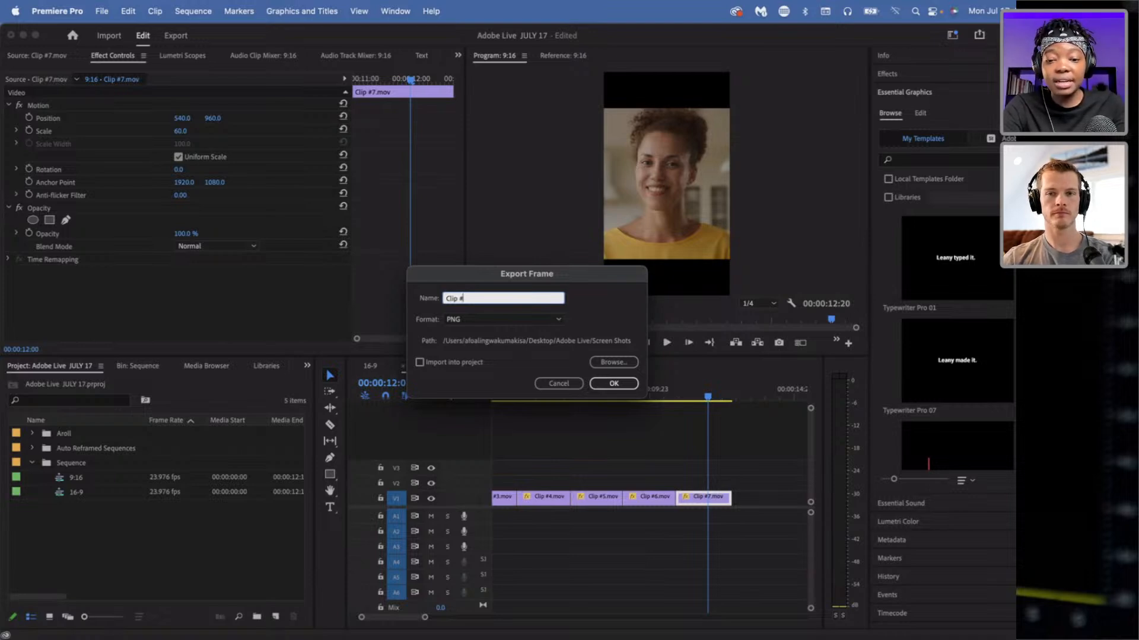
type("#7")
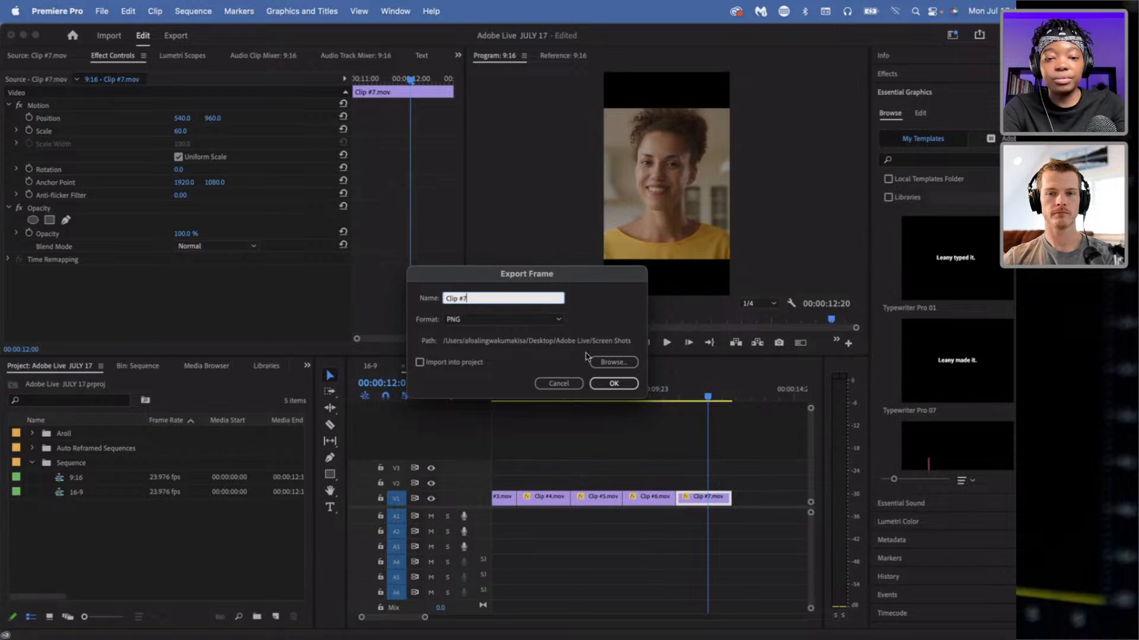
left_click(613, 383)
- Return the playhead to the start of the 9:16 sequence and save the project
left_click(680, 474)
key("backslash")
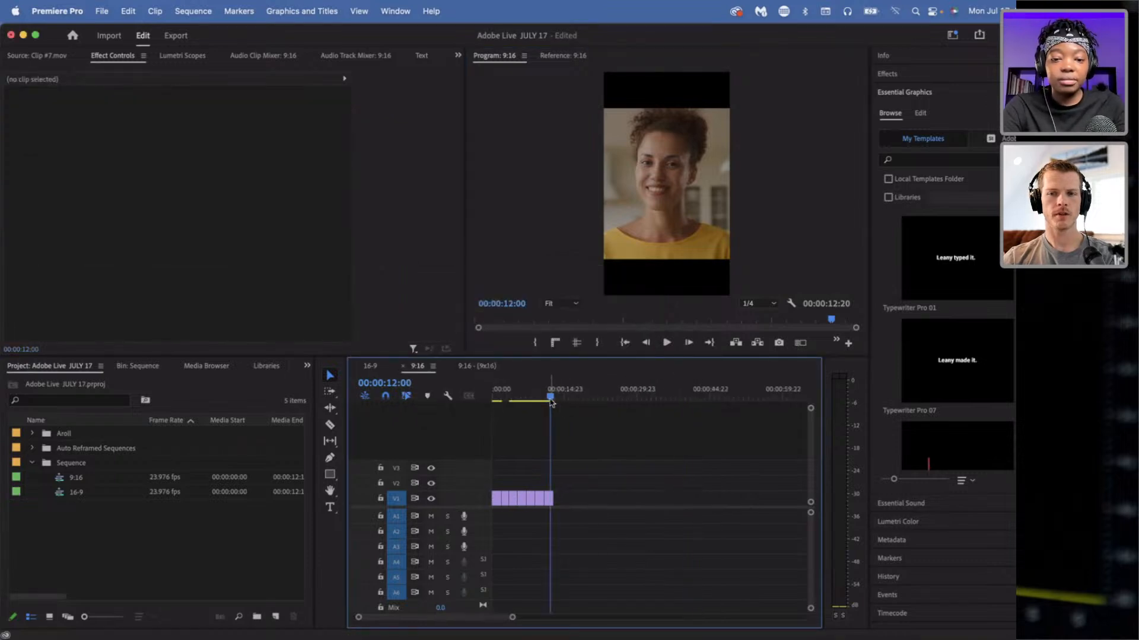
key("Home")
left_click(490, 427)
key("super+s")
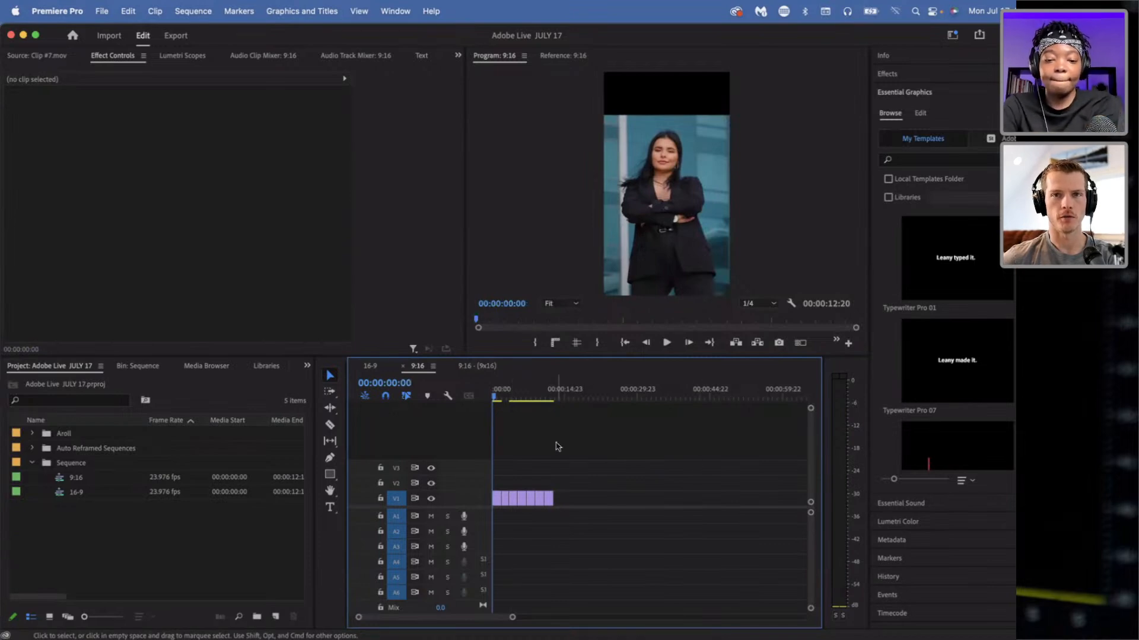
- Review the framing of the clips at several points along the 9:16 sequence, including the second, fifth and seventh clips
left_click(546, 396)
key("=")
key("=")
left_click_drag(581, 397, 551, 398)
key("=")
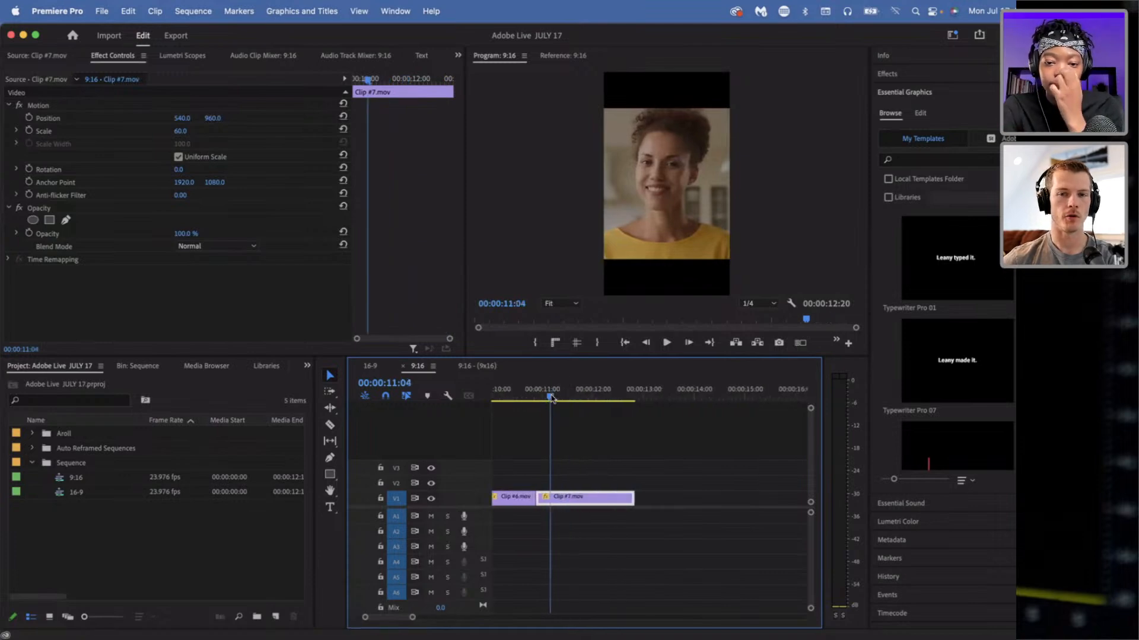
key("minus")
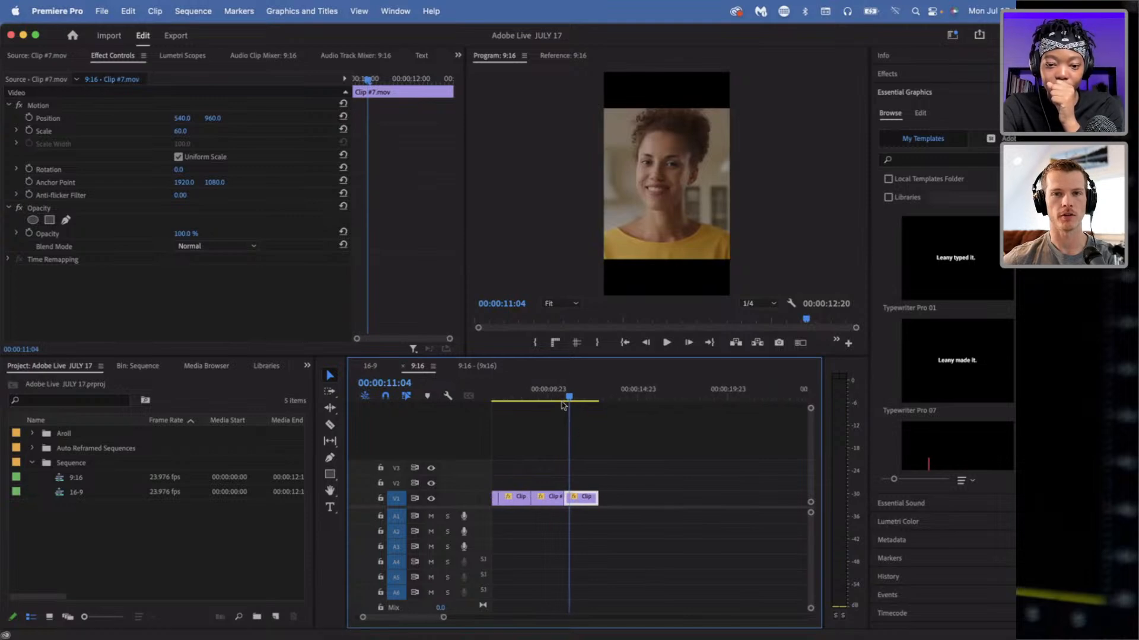
left_click(544, 395)
key("minus")
key("minus")
left_click_drag(502, 396, 518, 398)
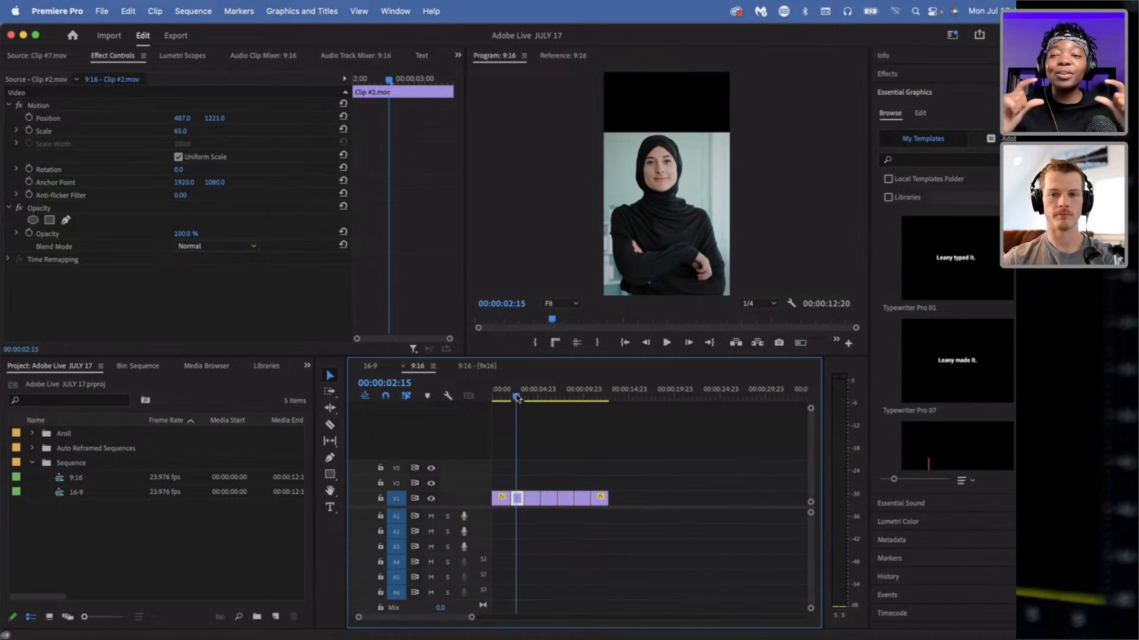
left_click(567, 385)
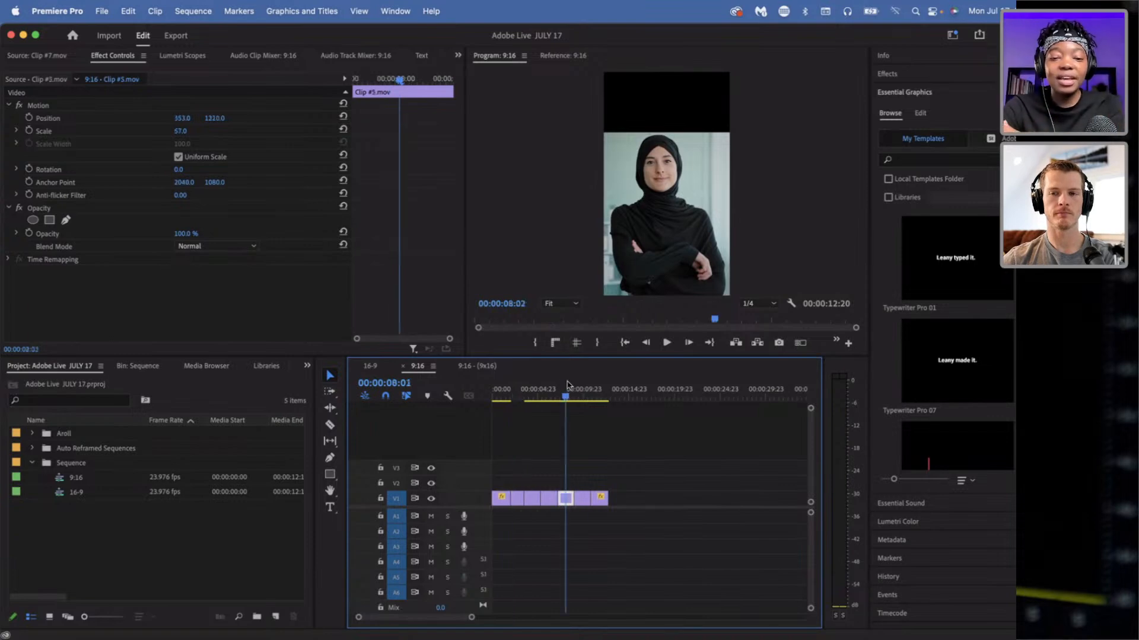
left_click(581, 385)
left_click(601, 392)
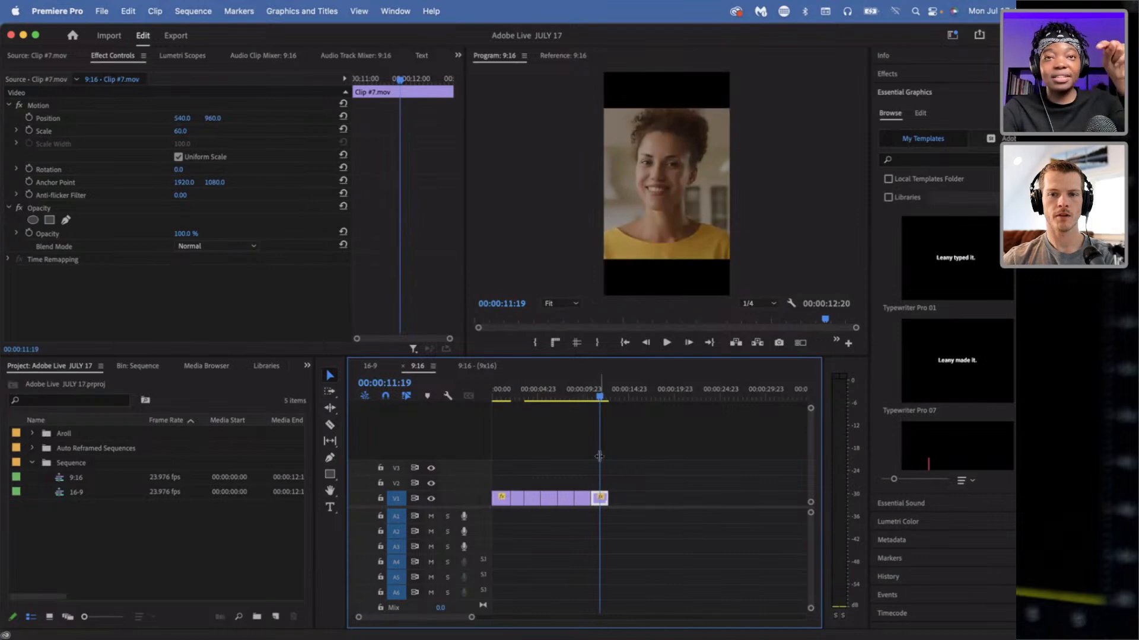
- Play back the seventh clip several times around 00:00:11:06 to 00:00:12:03 to examine its motion and framing
key("=")
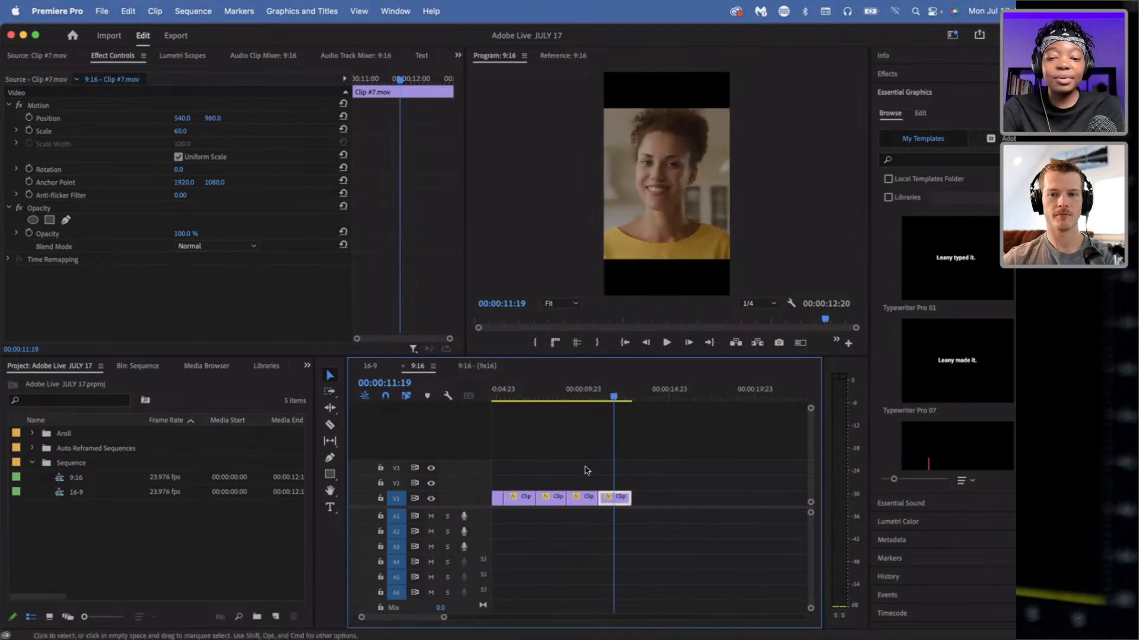
left_click(606, 388)
key("space")
key("space")
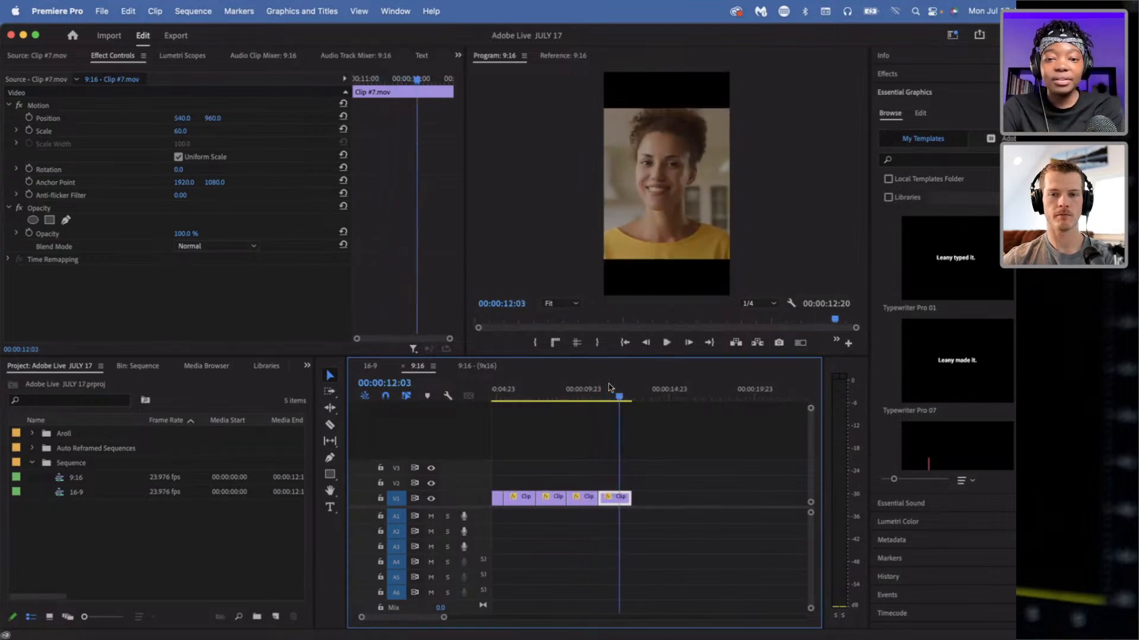
left_click(605, 389)
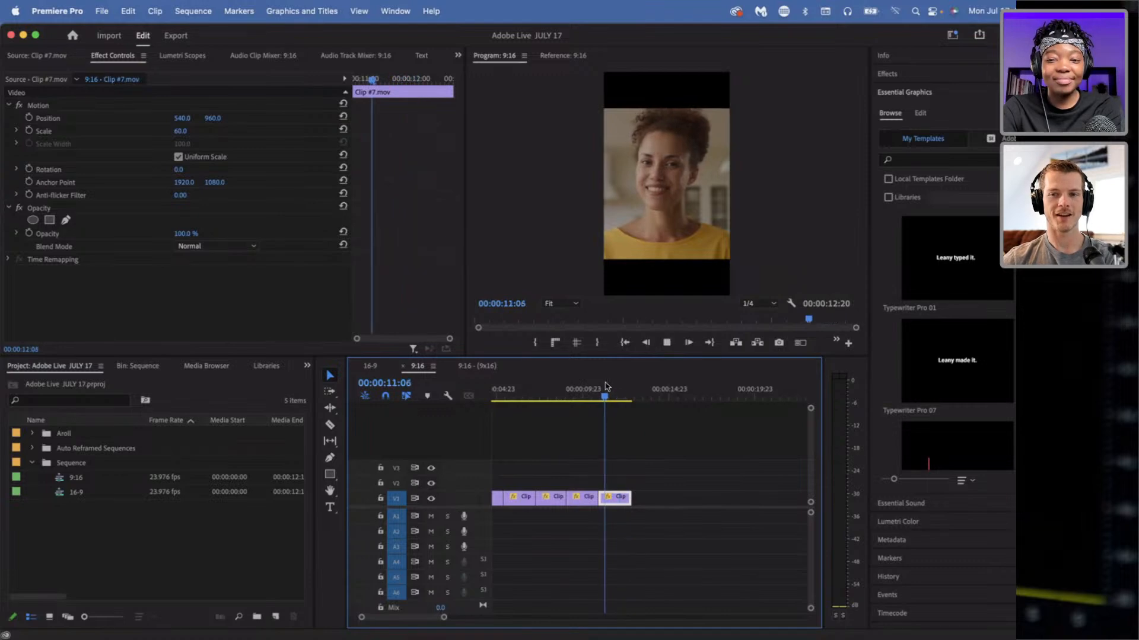
key("space")
left_click(599, 400)
key("space")
key("space")
left_click_drag(595, 402, 609, 402)
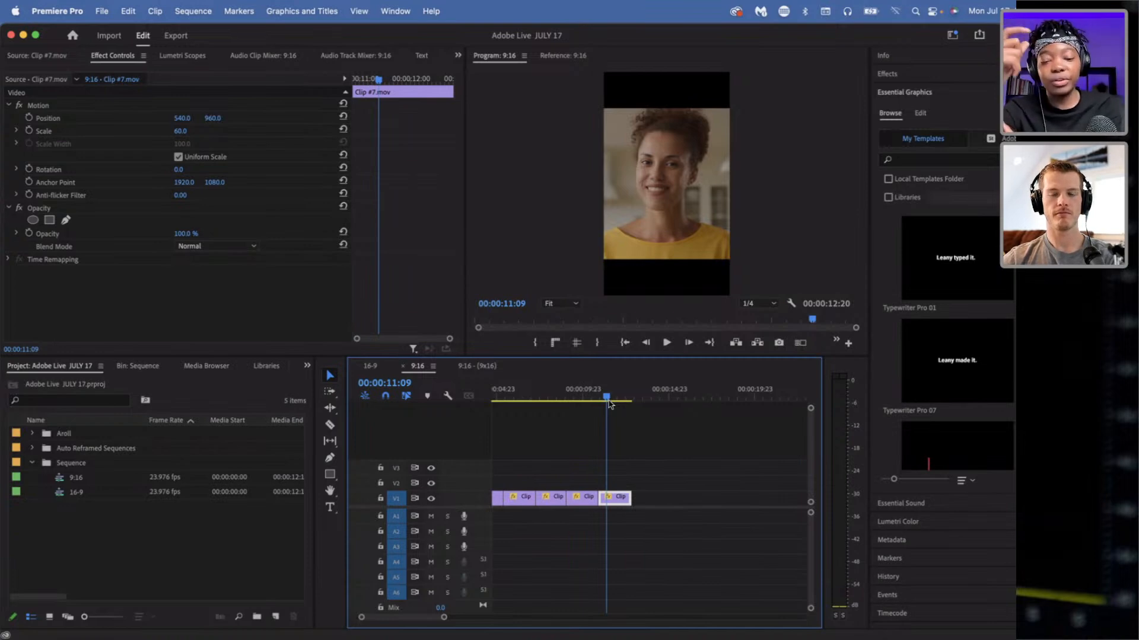
- Move the seventh clip further along V1 to start at 00:00:13:01, leaving a gap behind the sixth clip
left_click_drag(610, 506, 647, 505)
left_click(645, 394)
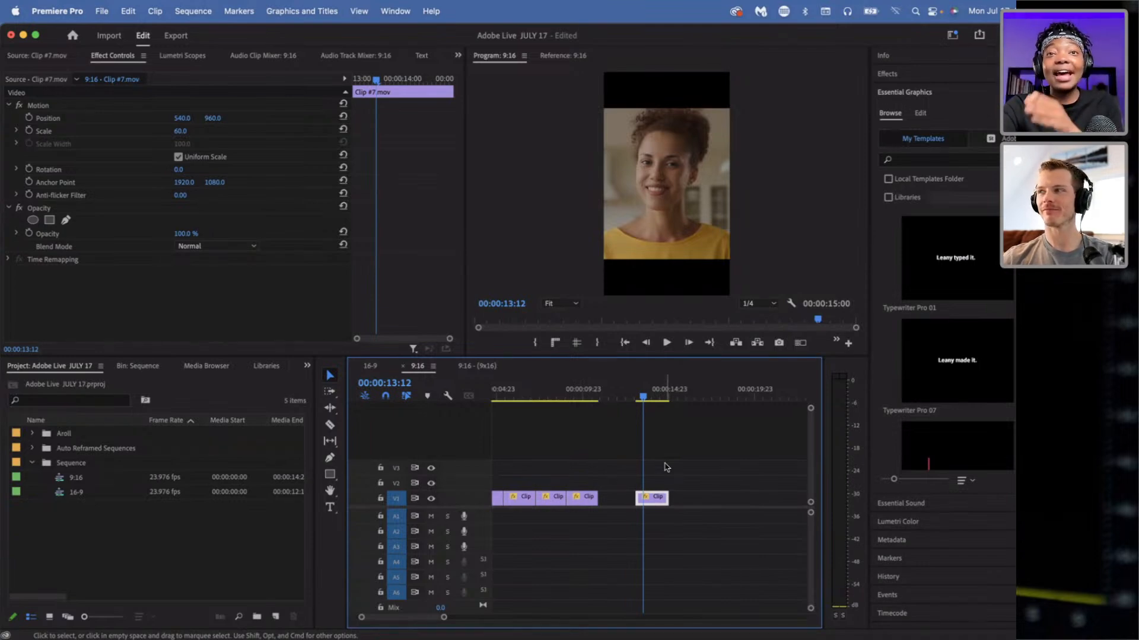
left_click(655, 394)
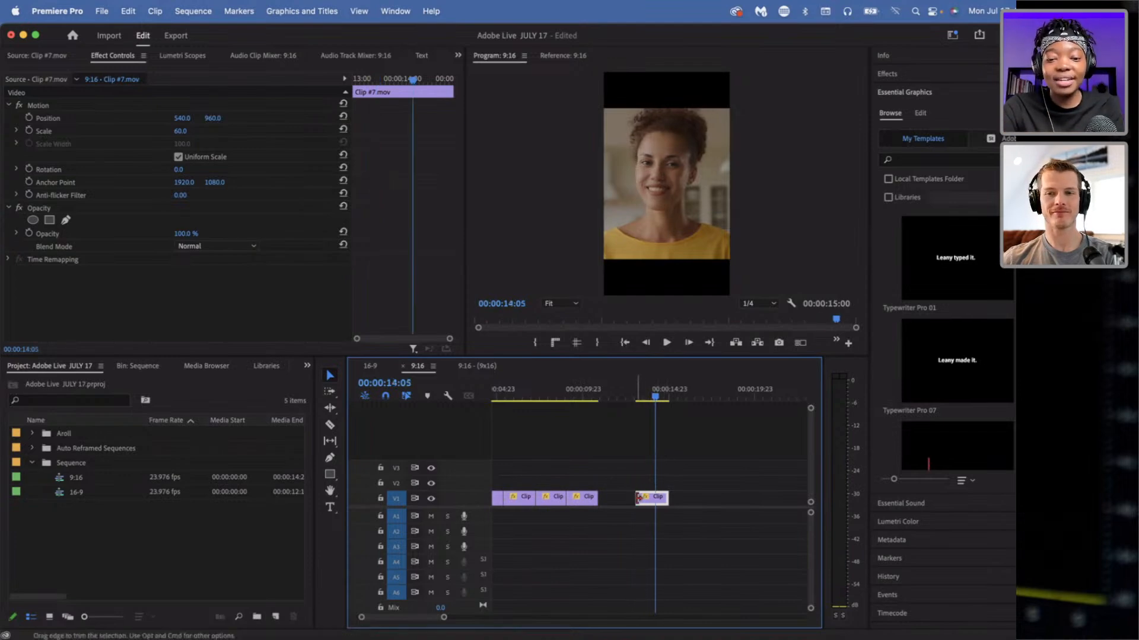
- Reveal the seventh timeline clip's source file in the project bin
right_click(654, 505)
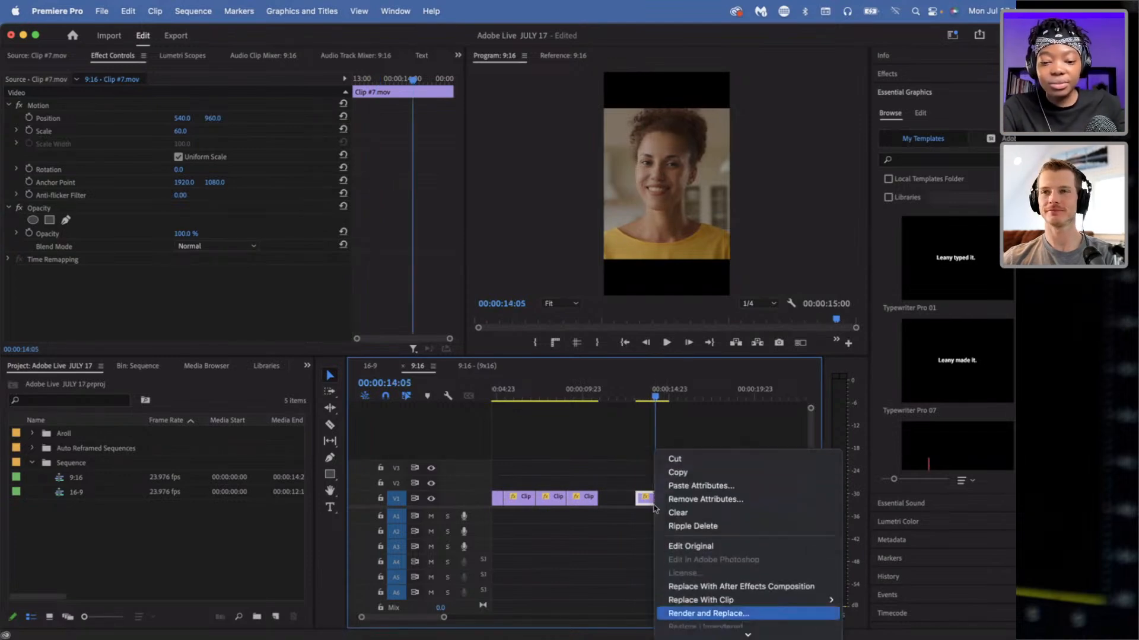
left_click(651, 502)
right_click(658, 503)
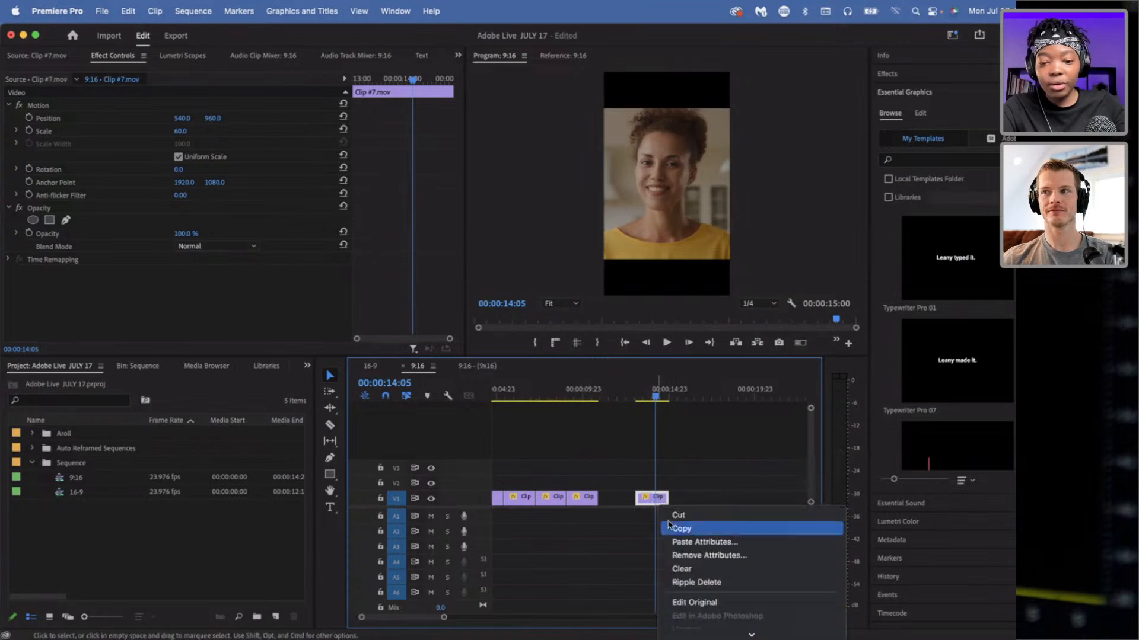
scroll(668, 525, "down", 10)
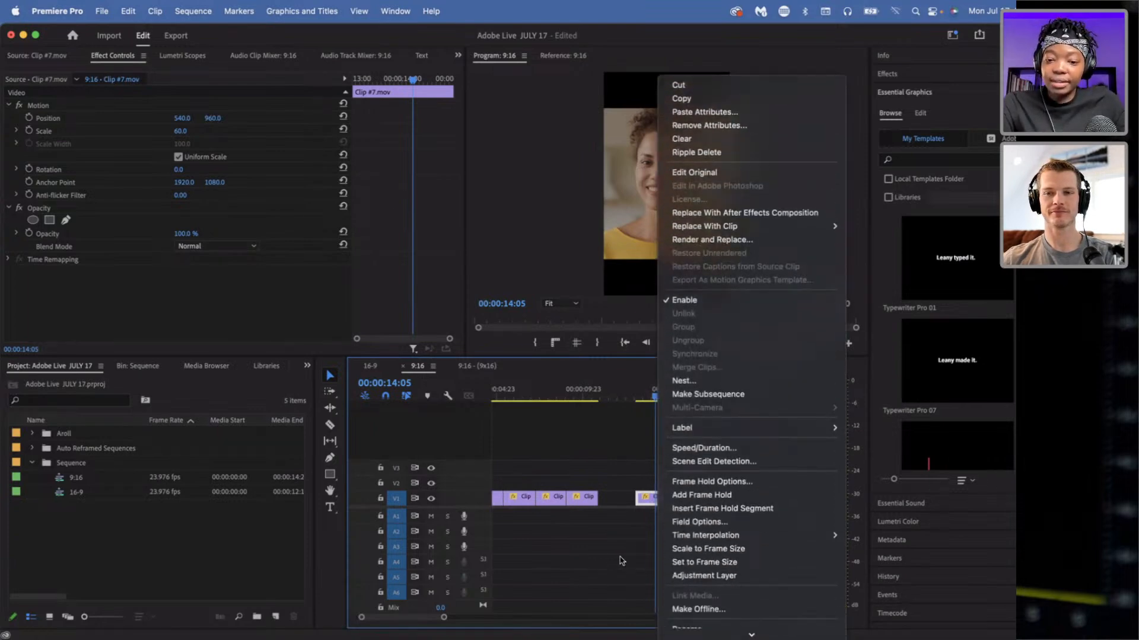
scroll(712, 623, "down", 2)
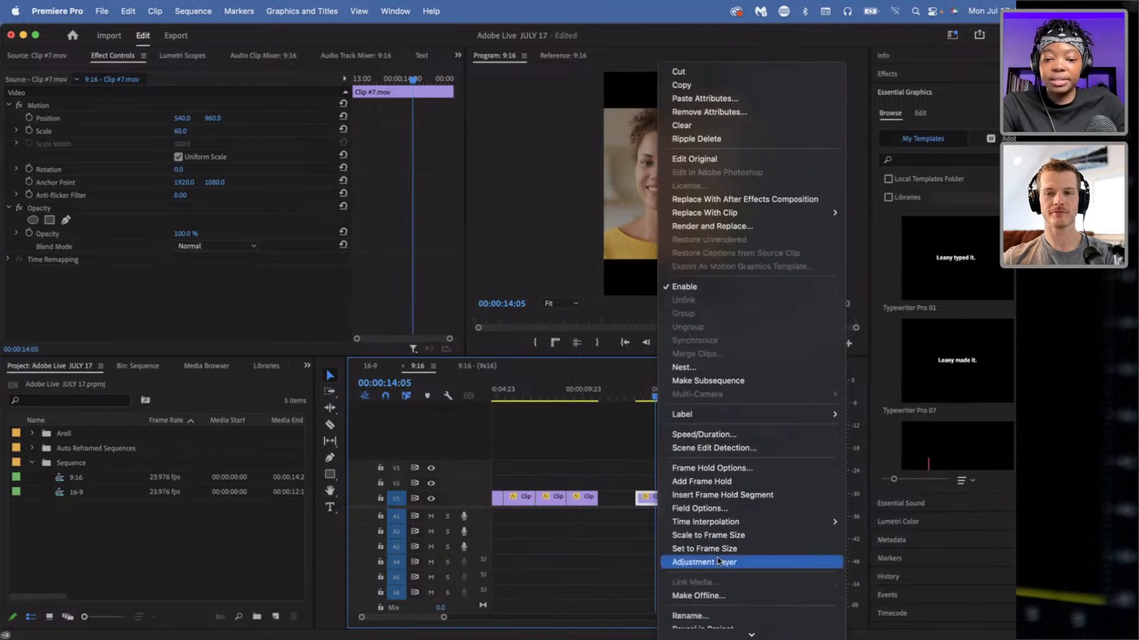
left_click(719, 586)
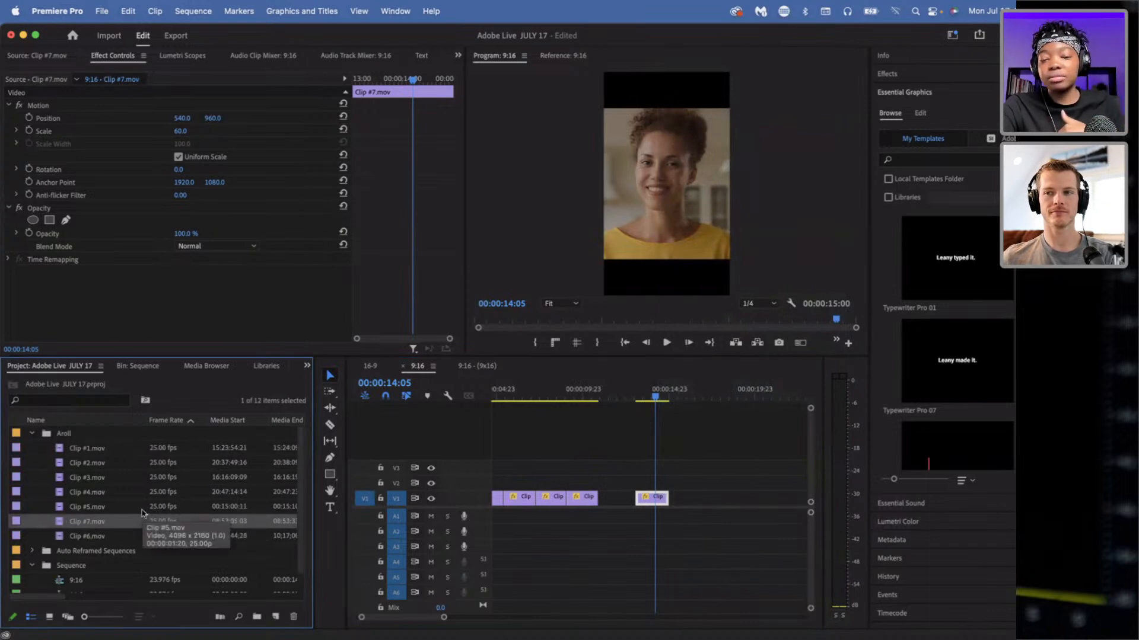
- Open Clip #7.mov as a source and mark a smiling section from 08:53:22:09 with a duration of 00:00:02:14
double_click(63, 523)
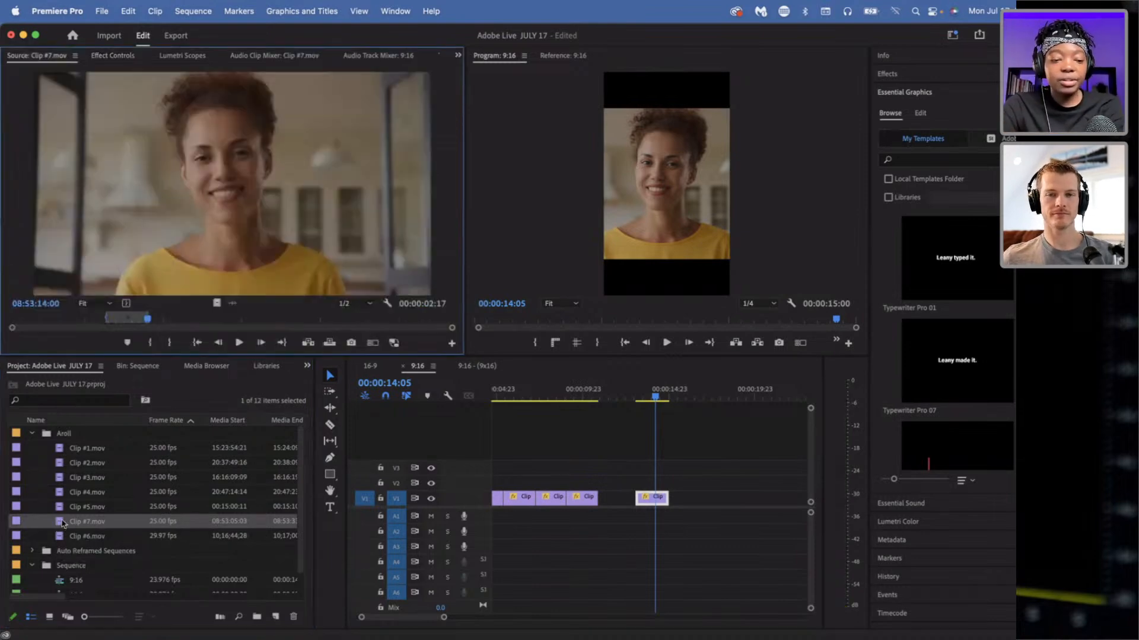
left_click(62, 320)
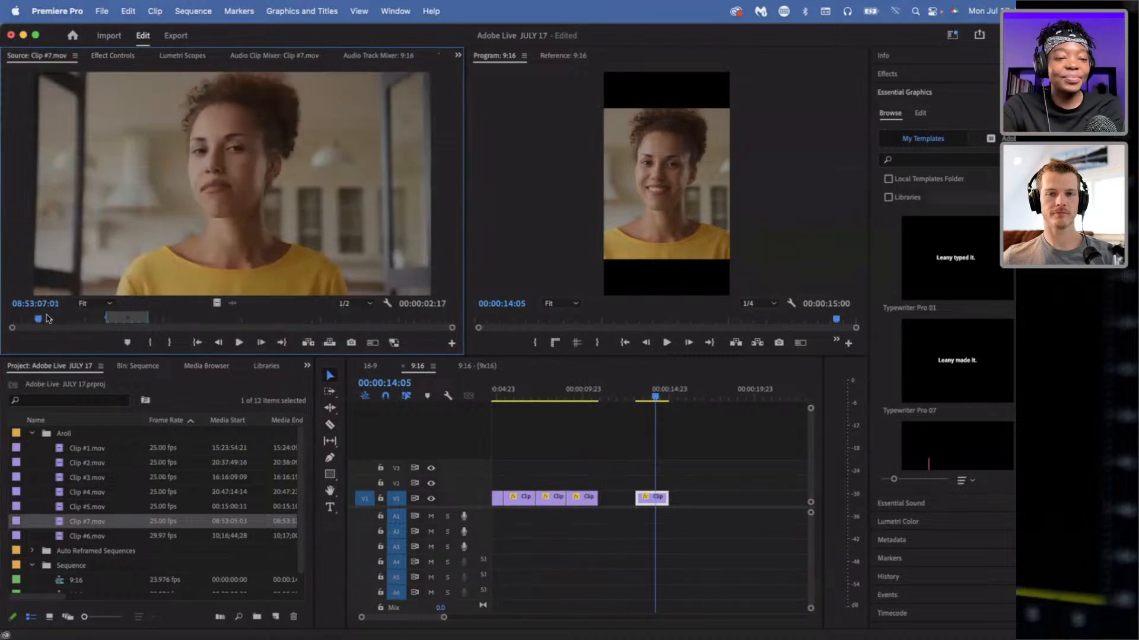
left_click_drag(64, 320, 281, 325)
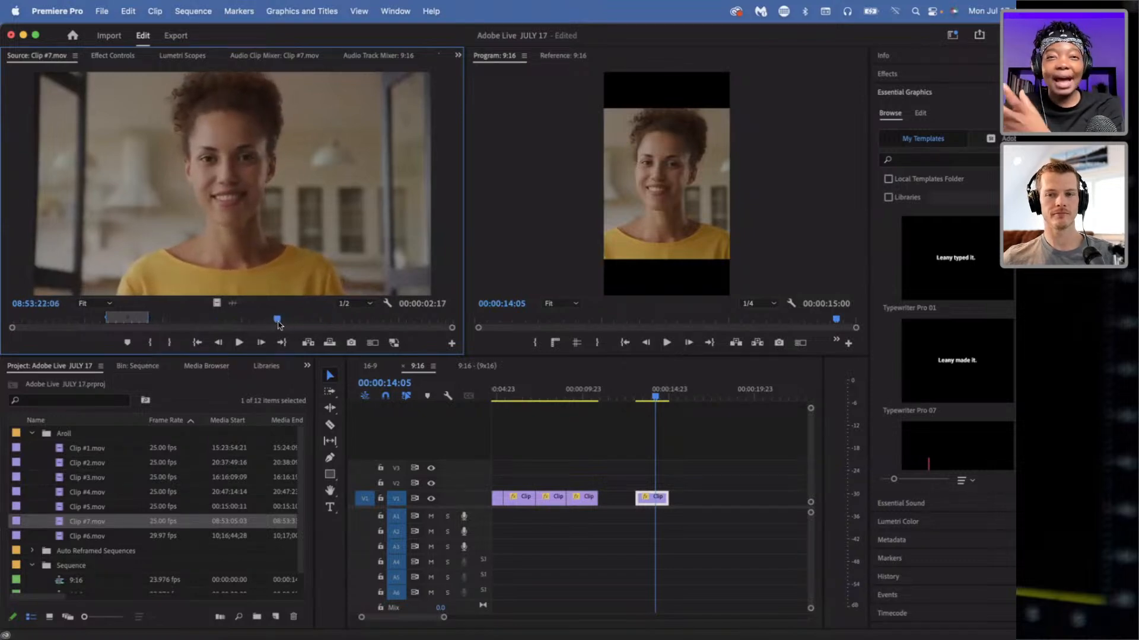
left_click_drag(279, 321, 280, 322)
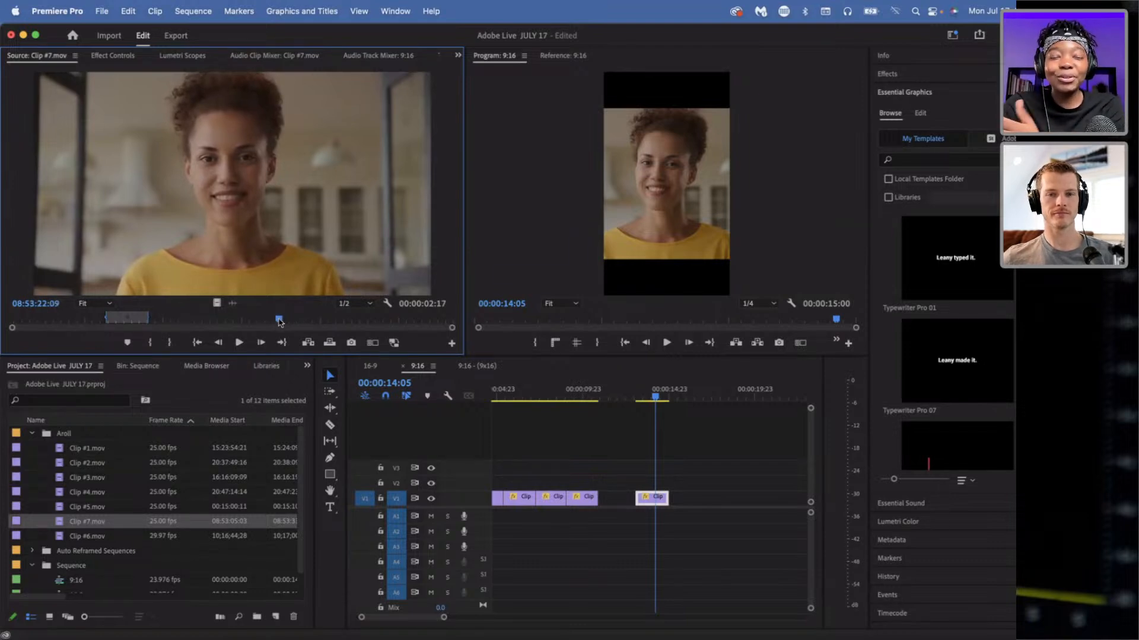
key("i")
key("space")
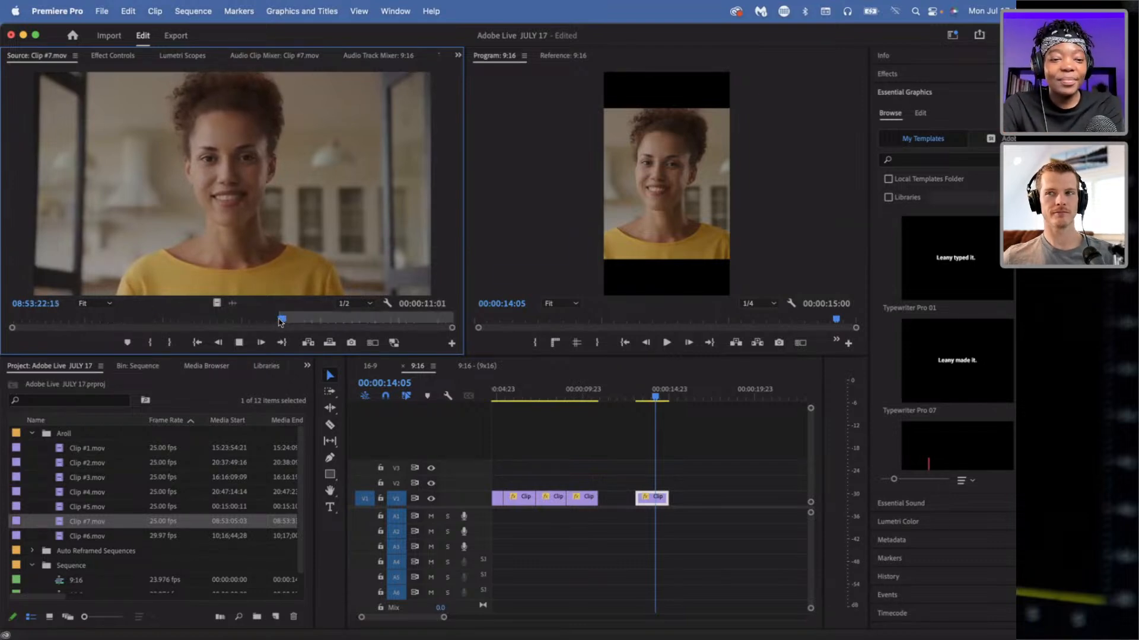
key("space")
key("o")
left_click(303, 320)
left_click_drag(305, 323, 291, 321)
- Place the marked video-only section on V1 directly after the sixth clip, with the previous seventh clip moved further along
left_click_drag(216, 303, 606, 485)
left_click(614, 391)
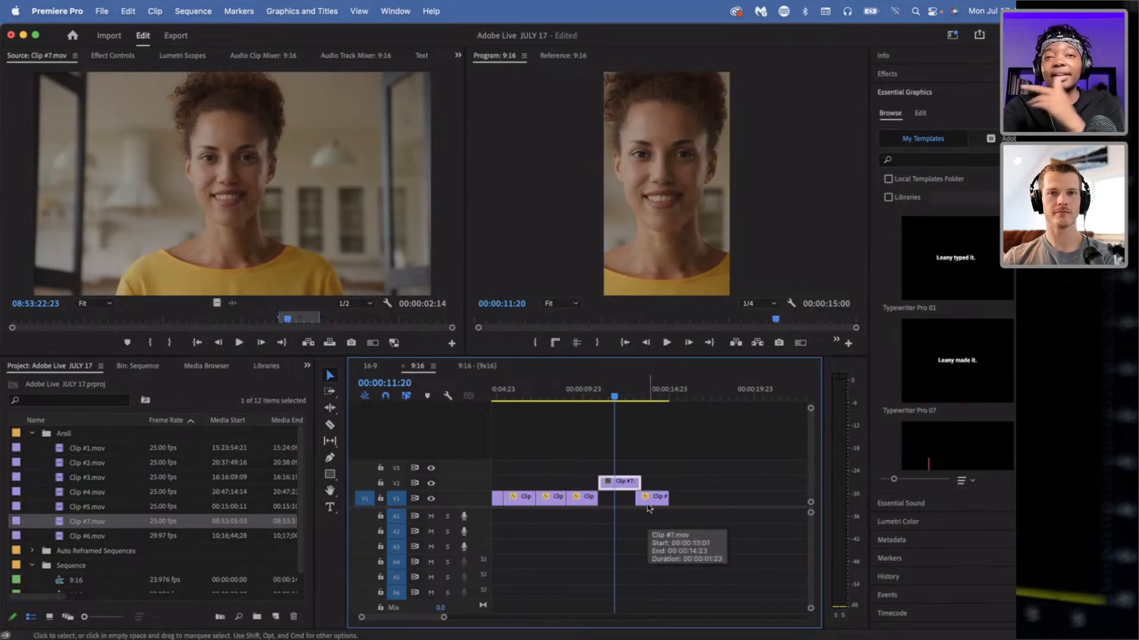
left_click_drag(649, 509, 623, 501)
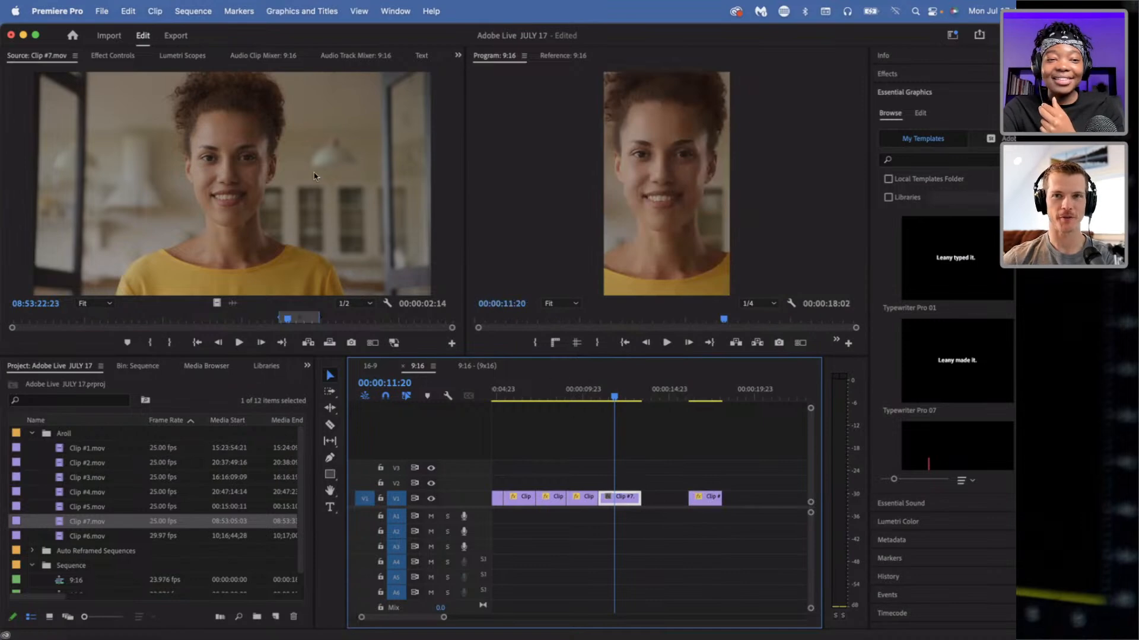
- Compare the framing and Motion settings of the new seventh clip with the previous version
left_click(117, 57)
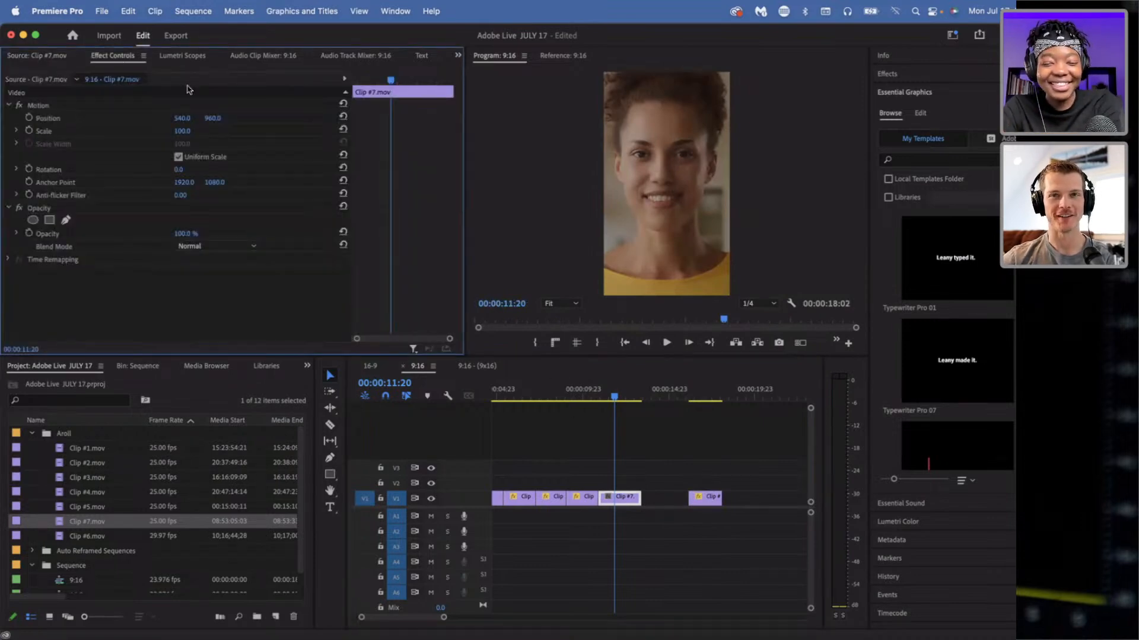
left_click(697, 391)
left_click(625, 392)
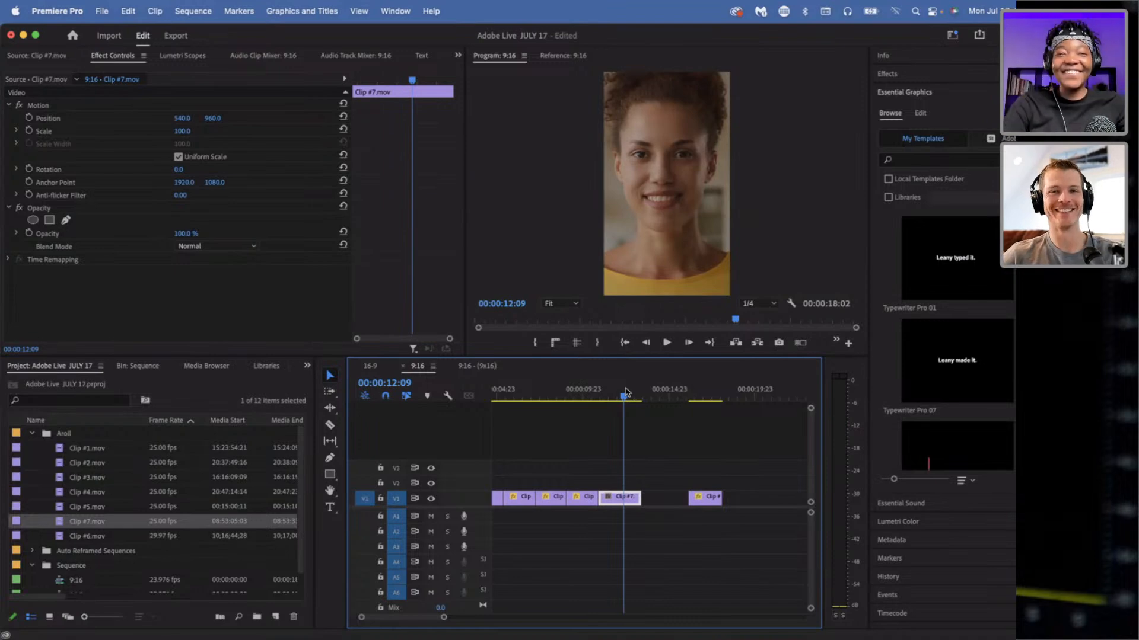
mouse_move(626, 392)
left_mouse_down()
mouse_move(601, 392)
mouse_move(622, 393)
left_mouse_up()
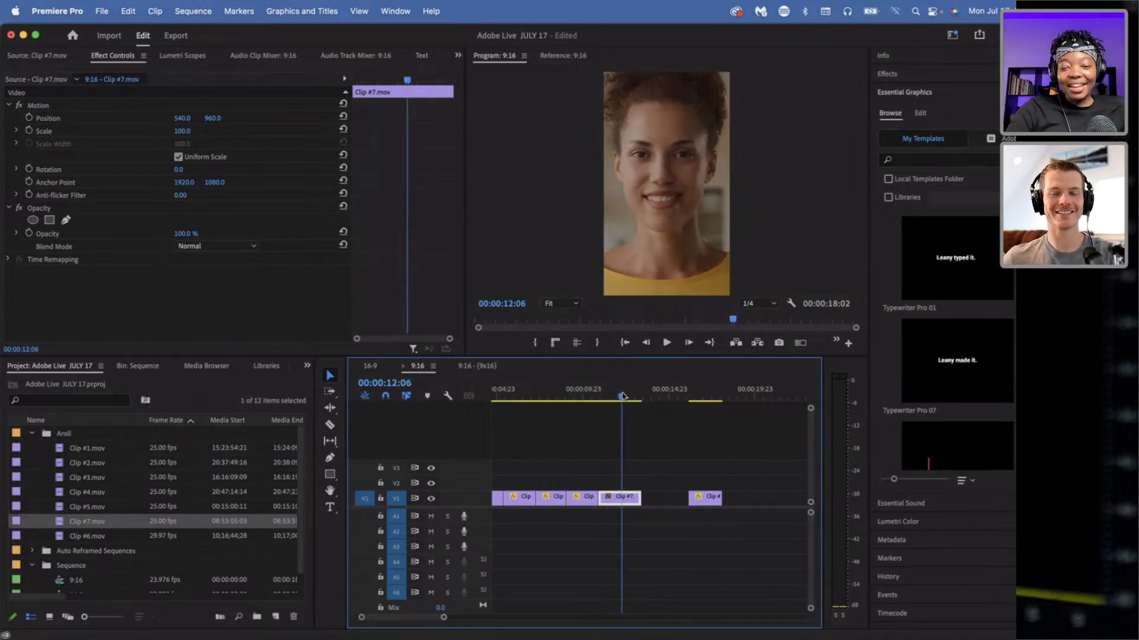
left_click(702, 402)
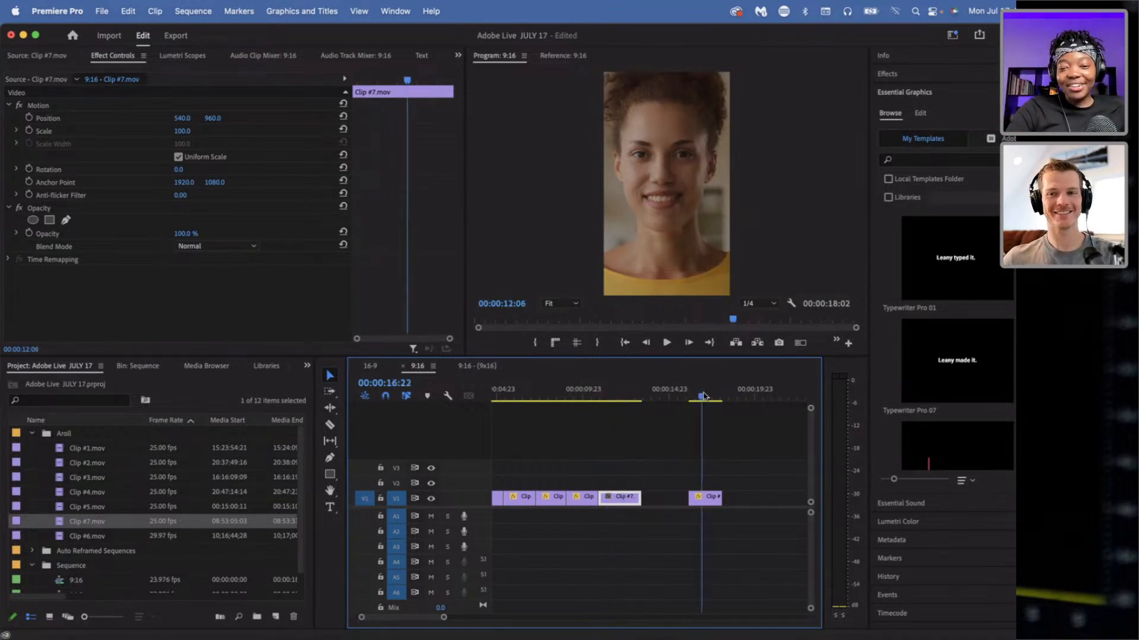
left_click(615, 396)
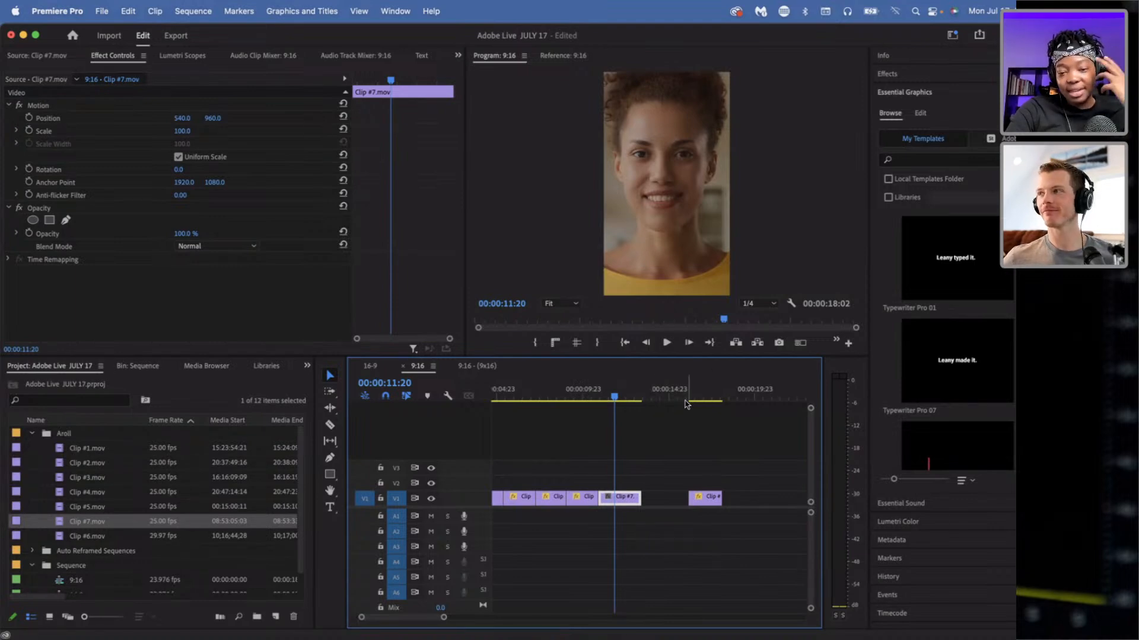
key("Right")
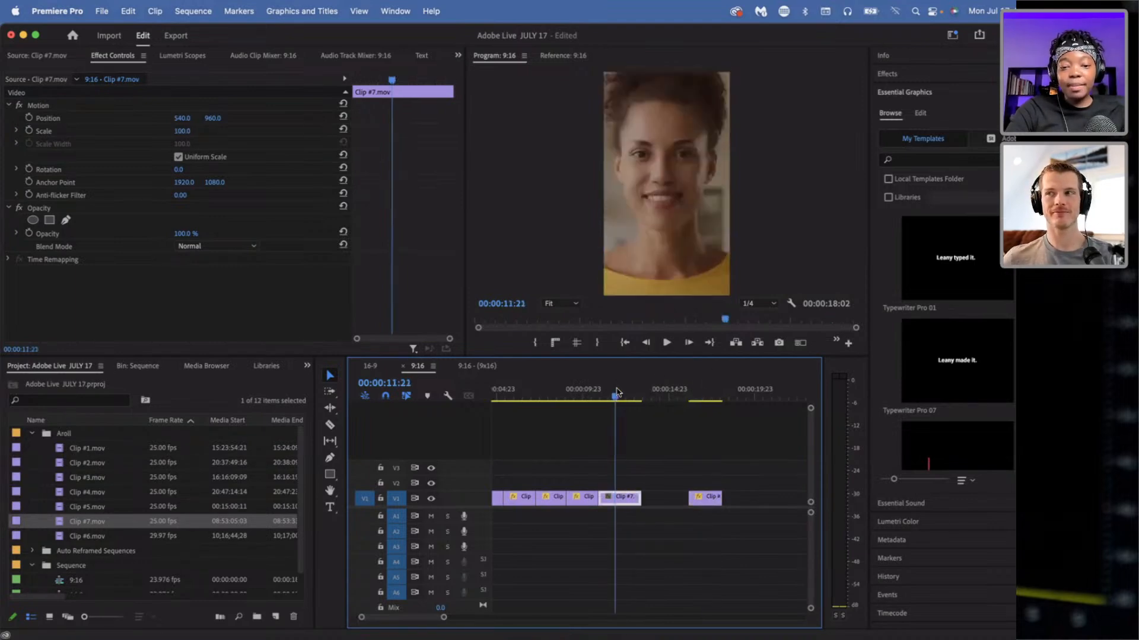
- Copy the Motion settings from the previous seventh clip and paste them onto the new one
left_click(700, 394)
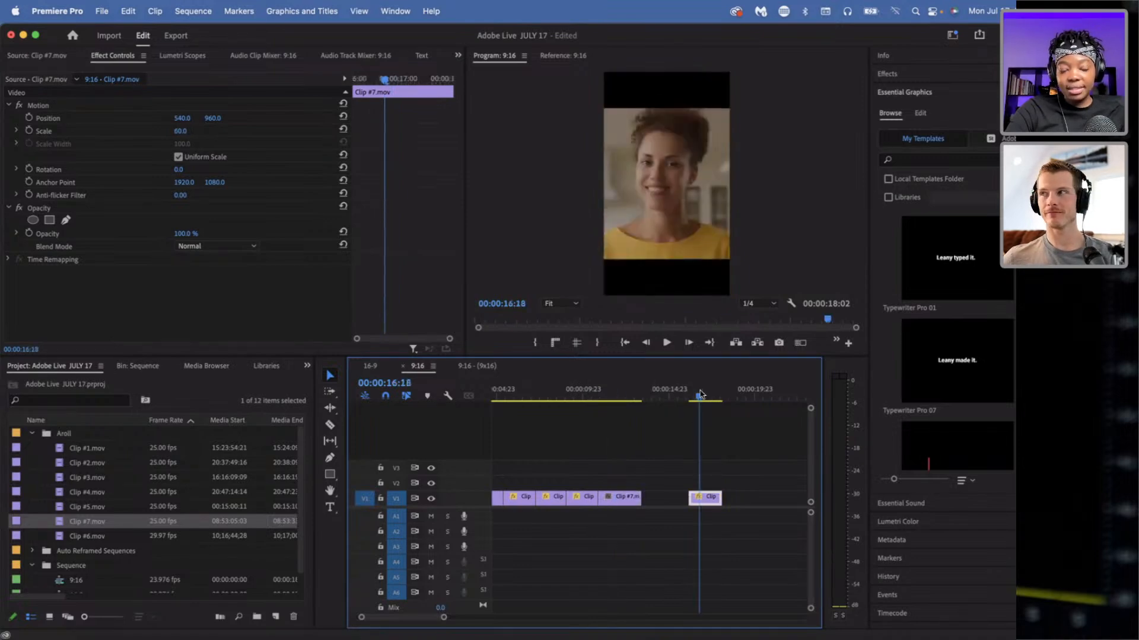
left_click(75, 107)
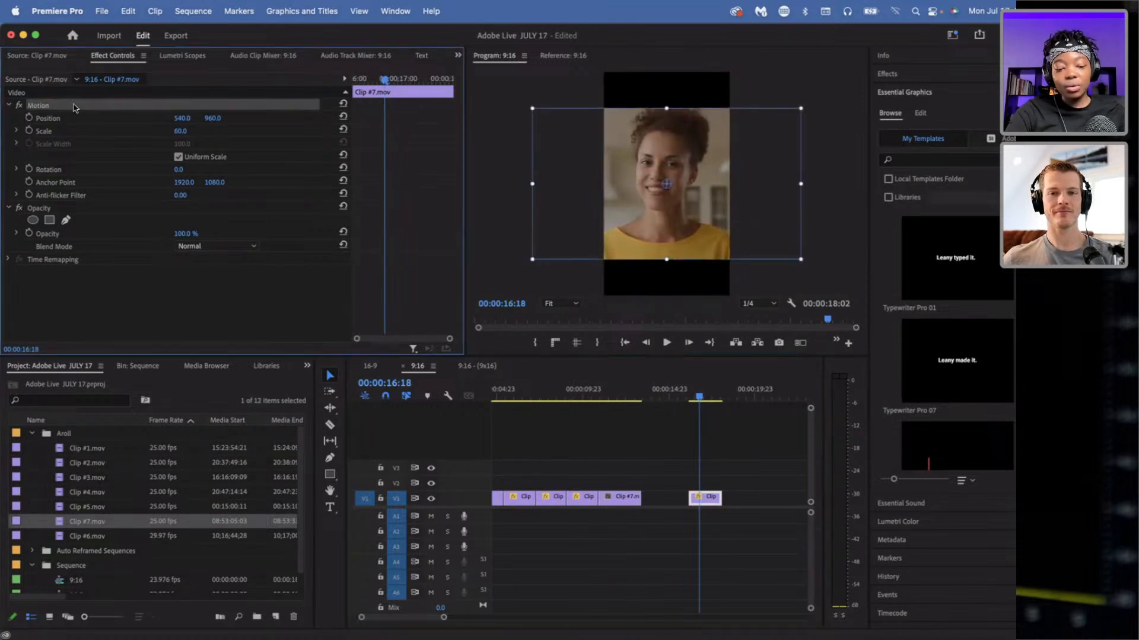
right_click(74, 106)
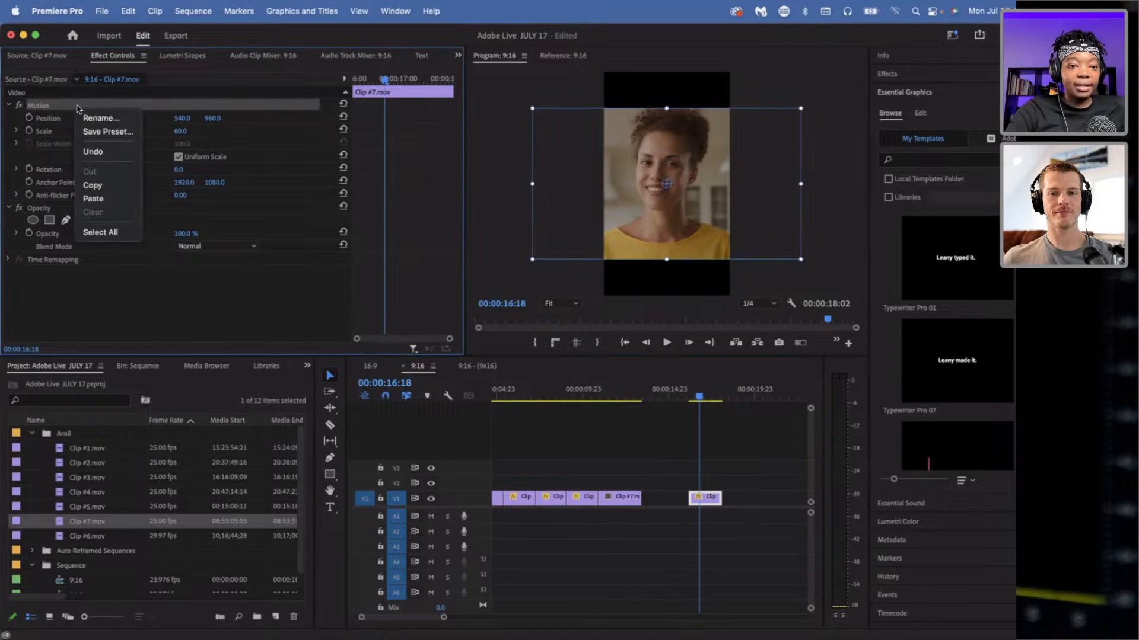
left_click(103, 185)
left_click(632, 504)
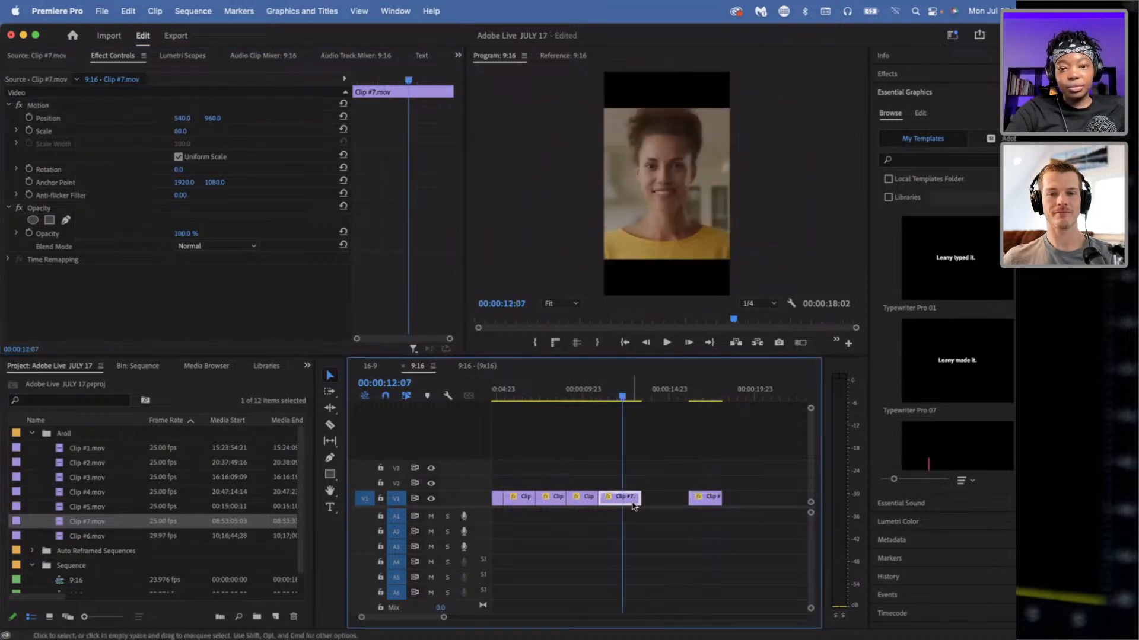
- Delete the previous version of the seventh clip from the end of V1
left_click(697, 497)
left_click(706, 391)
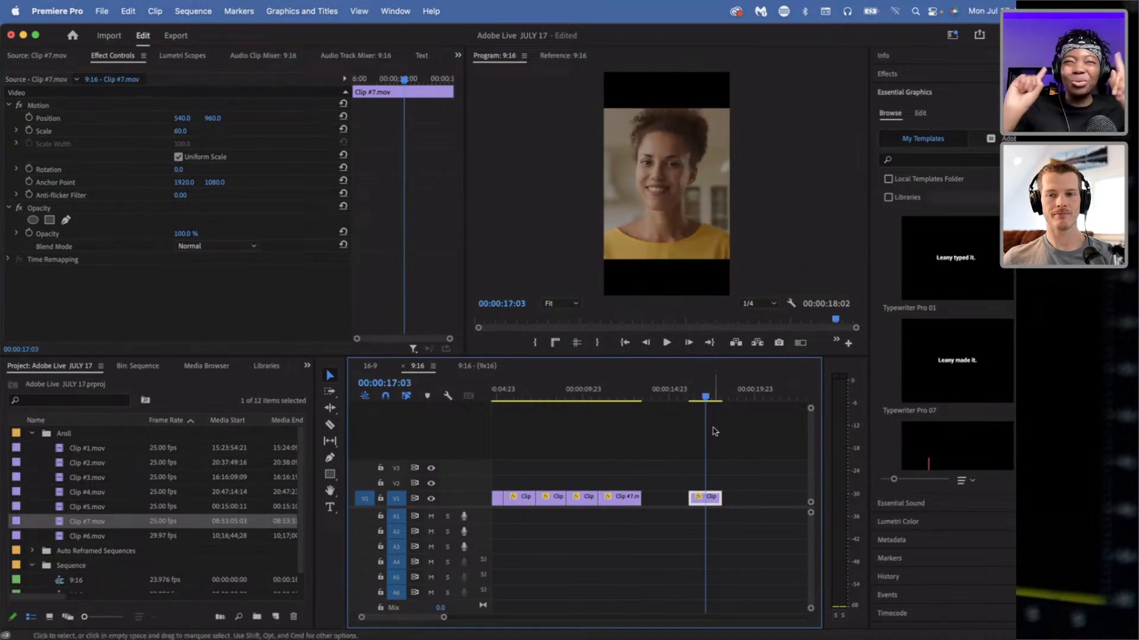
key("Delete")
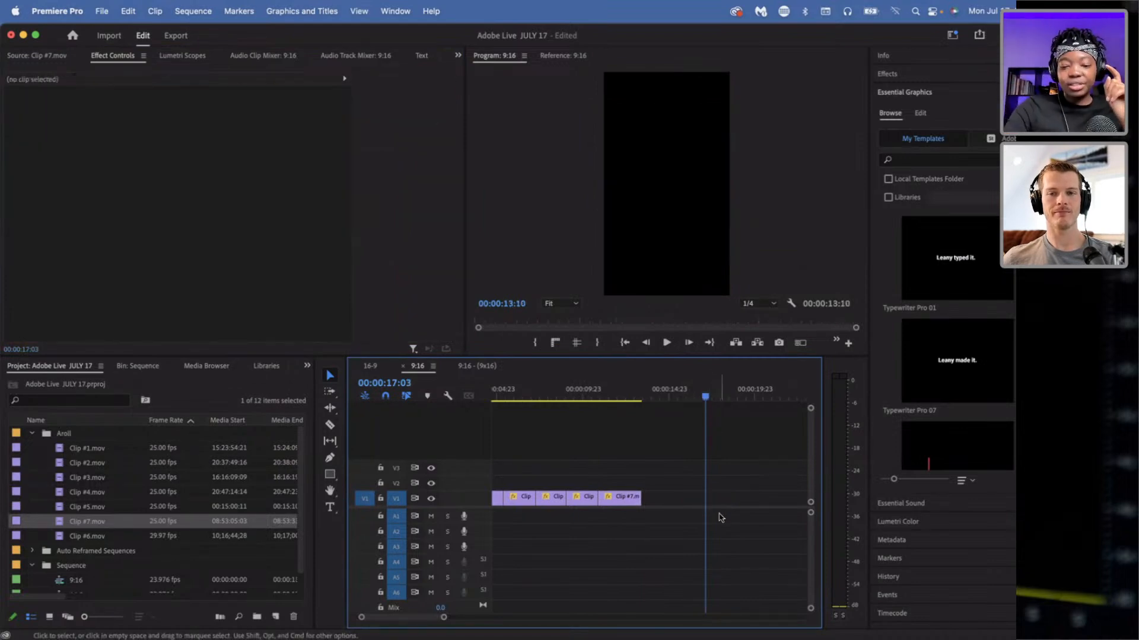
- Play across the cut from the sixth clip and trim the new seventh clip's end to 00:00:12:14
left_click(592, 392)
key("space")
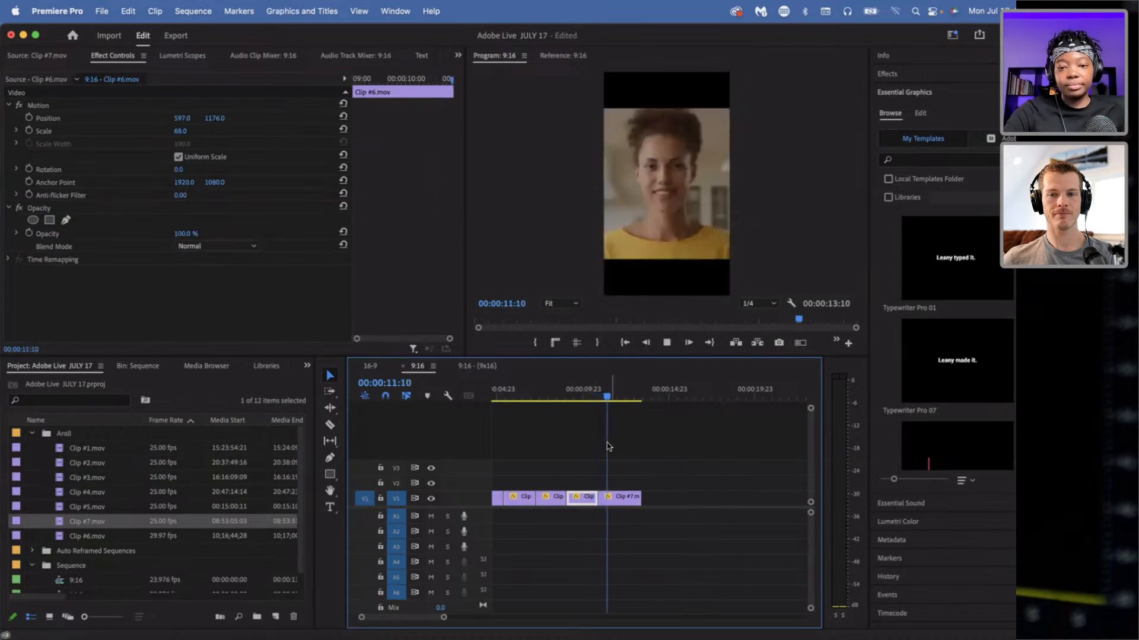
left_click_drag(639, 498, 627, 500)
- Export the new seventh clip's frame at 00:00:12:00 as a PNG named "Clip #7", overwriting the existing file
left_click(617, 389)
left_click(779, 343)
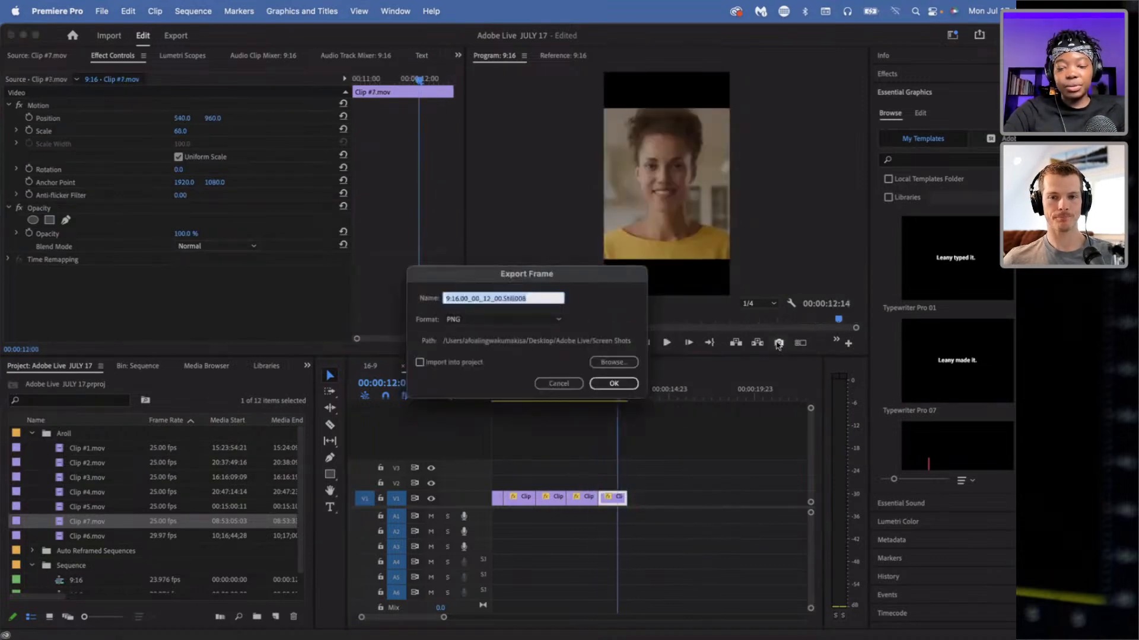
key("BackSpace")
type("Clip #7")
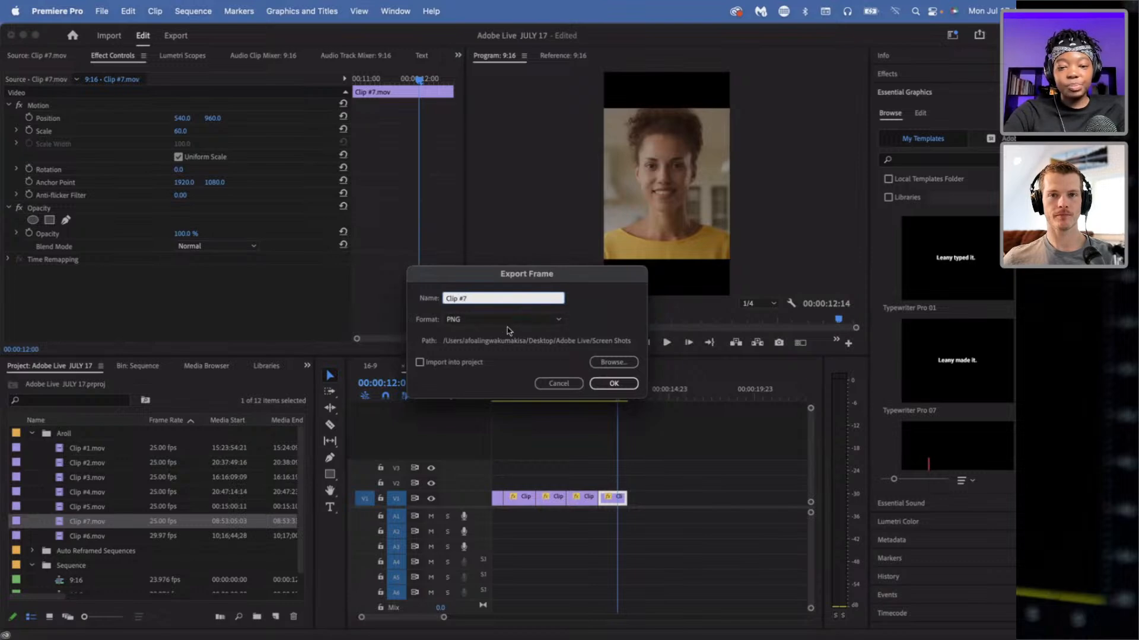
left_click(613, 385)
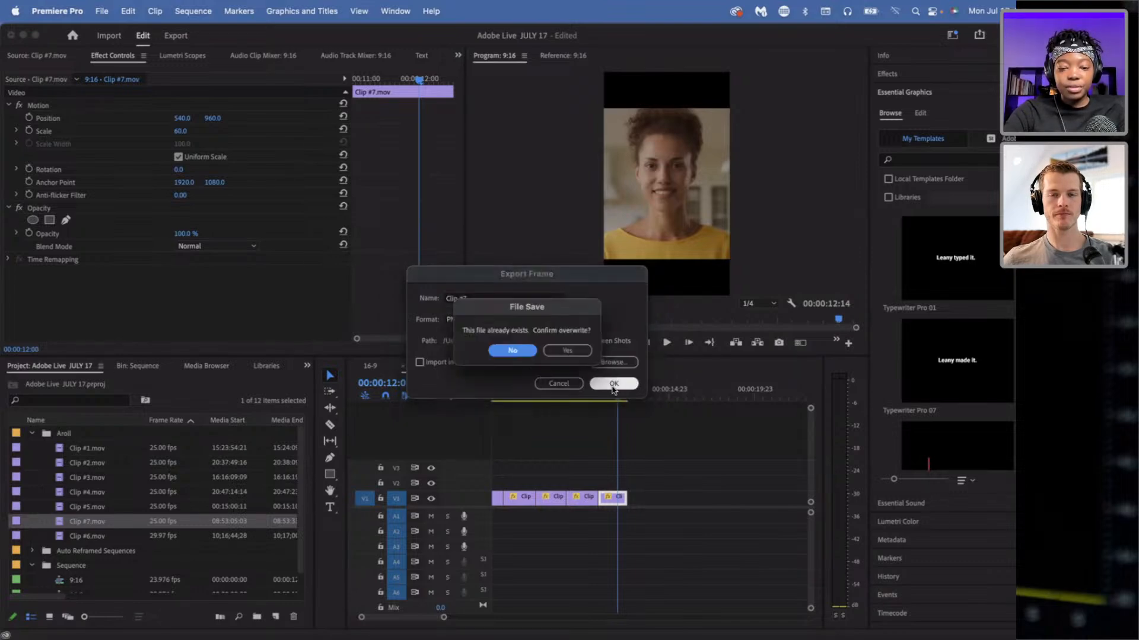
left_click(567, 352)
- Scrub the 9:16 sequence back from the seventh clip toward its start
left_click(668, 467)
key("minus")
key("minus")
key("minus")
left_click_drag(526, 397, 486, 399)
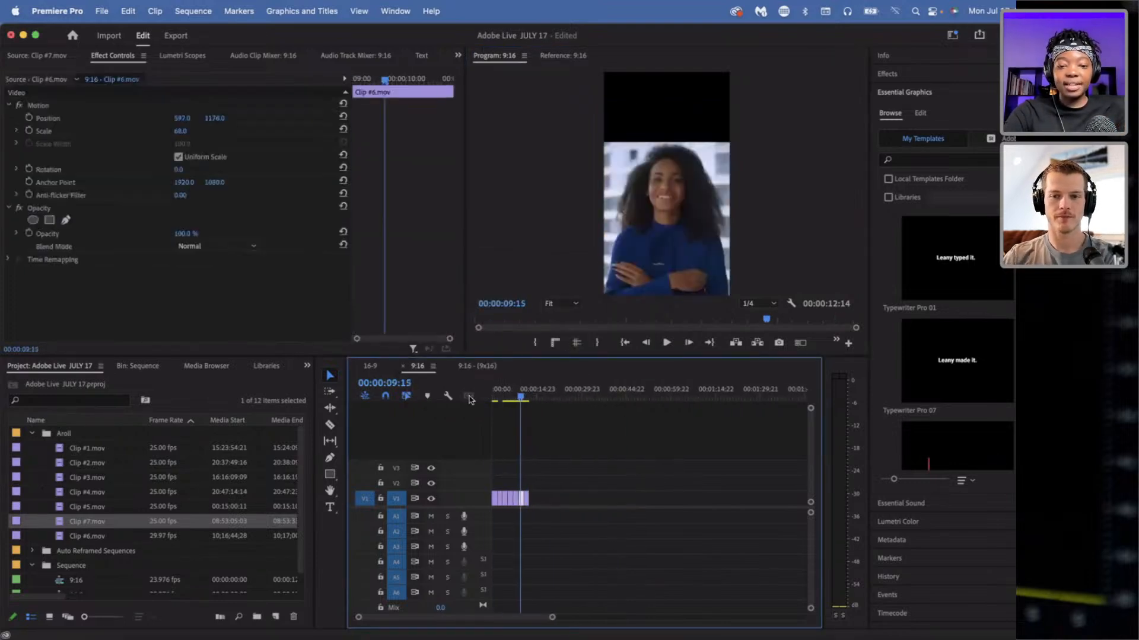
- Switch to Photoshop (Beta) and open the stills Clip #1.png through Clip #7.png from the Screen Shots folder
left_click(517, 442)
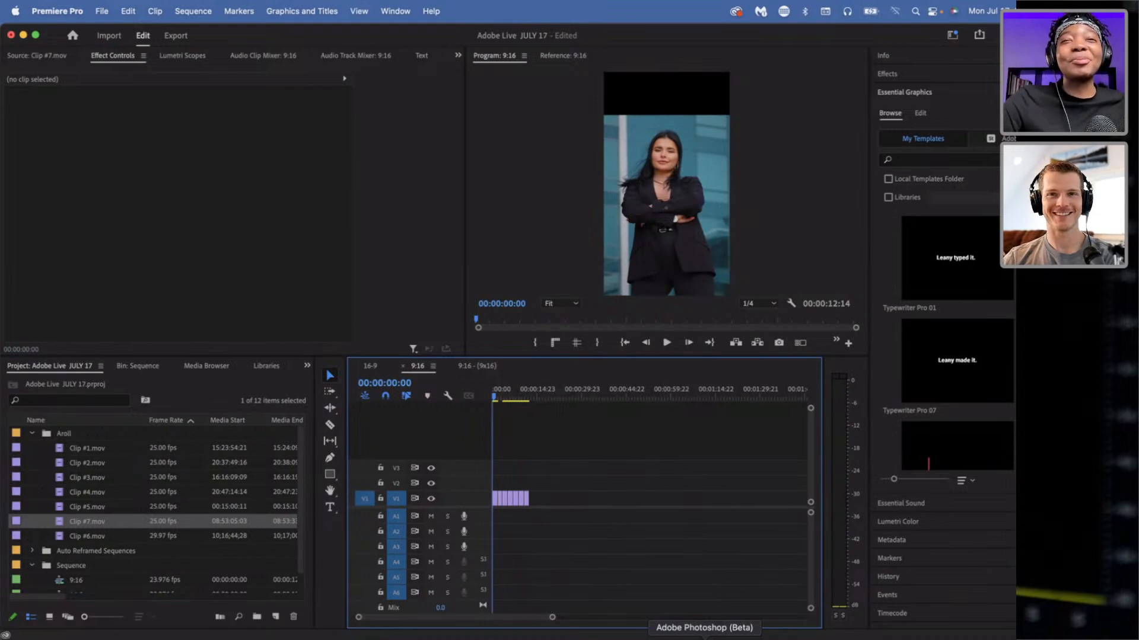
left_click(704, 636)
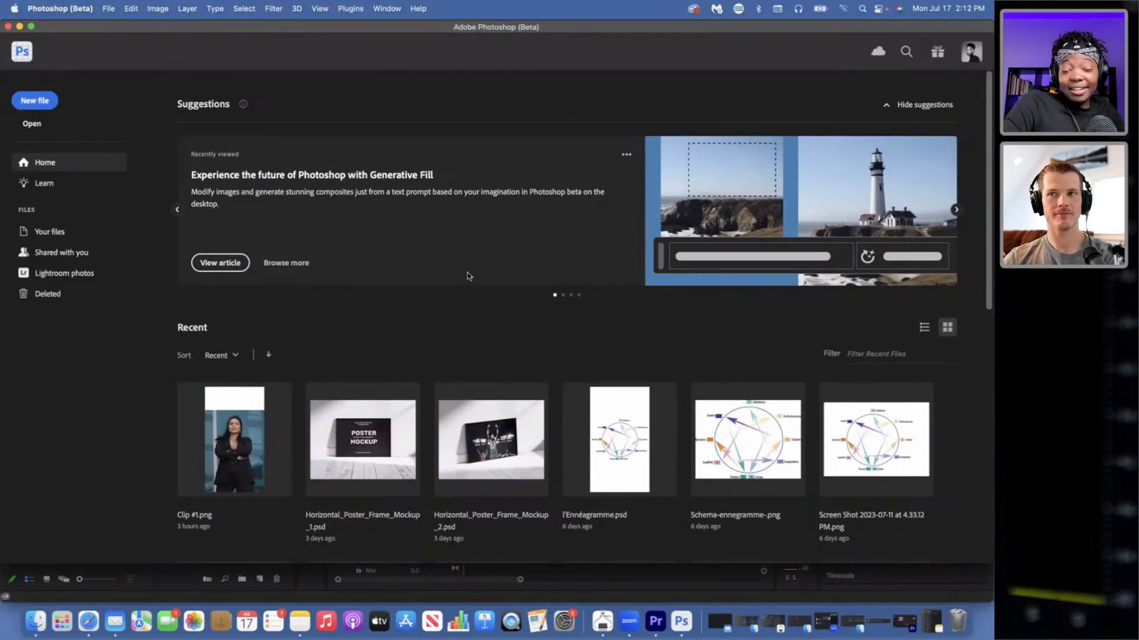
scroll(468, 274, "down", 2)
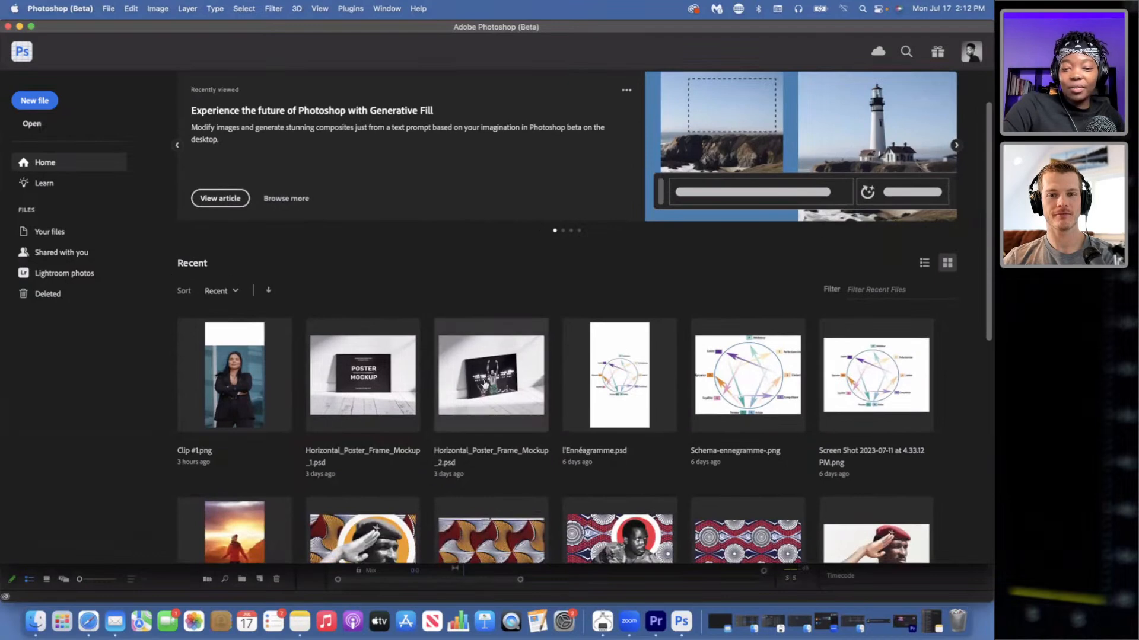
scroll(533, 347, "up", 2)
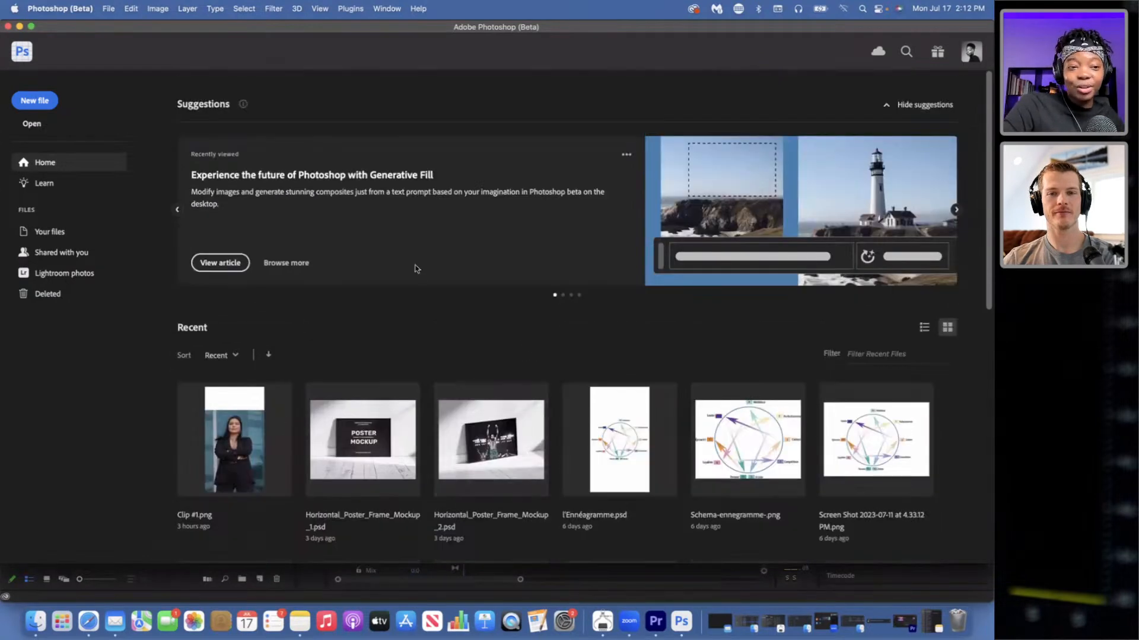
left_click(46, 131)
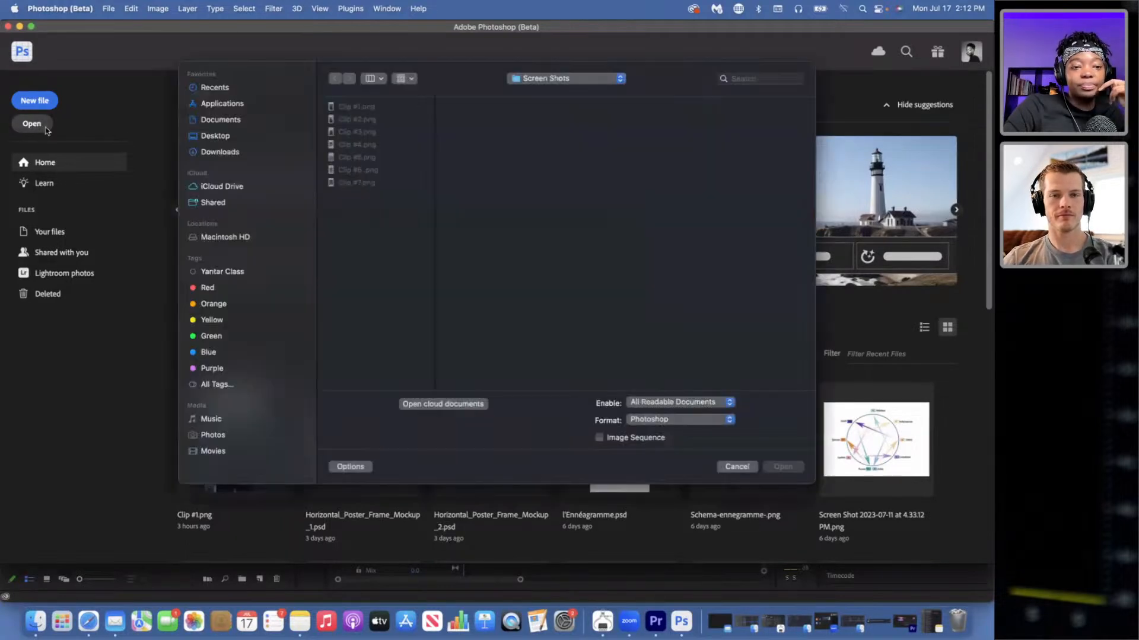
left_click(366, 107)
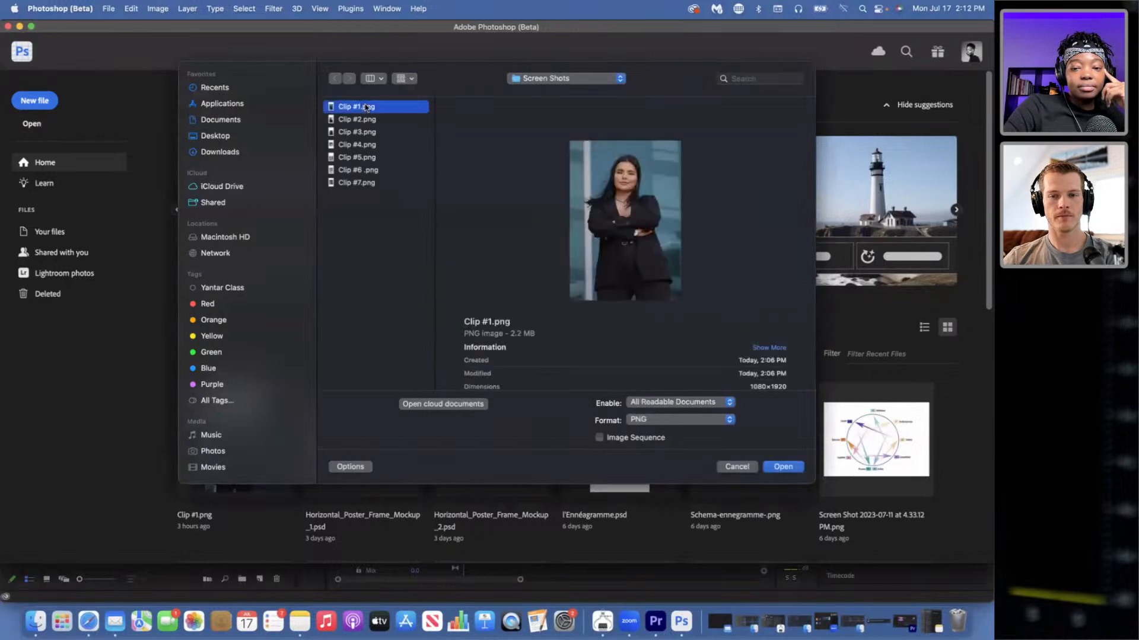
left_click(354, 183, "shift")
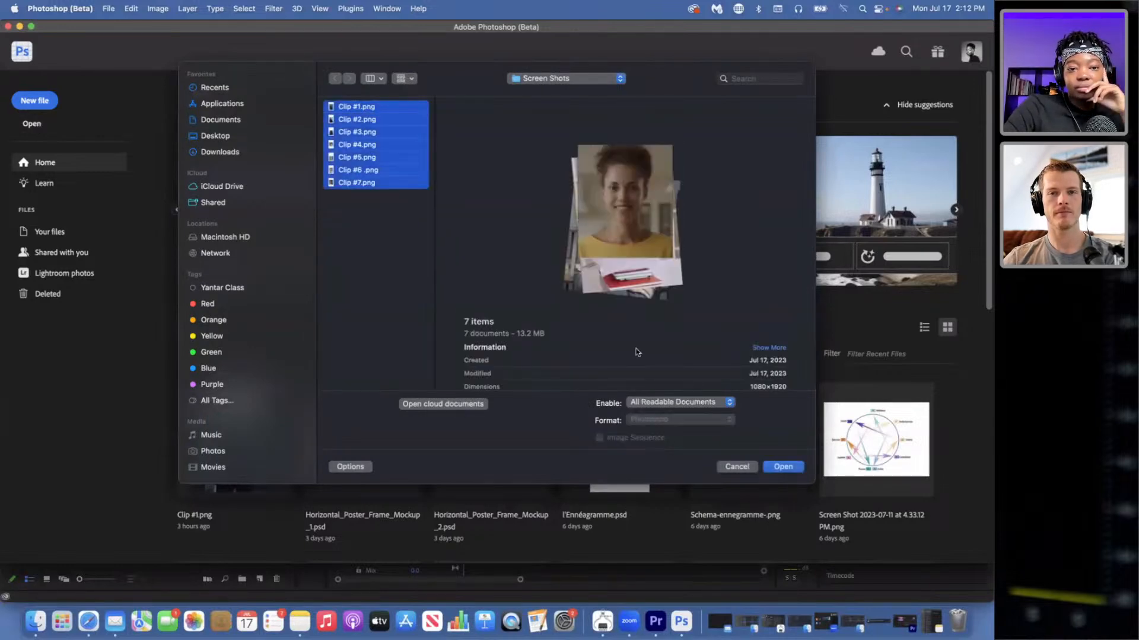
left_click(783, 468)
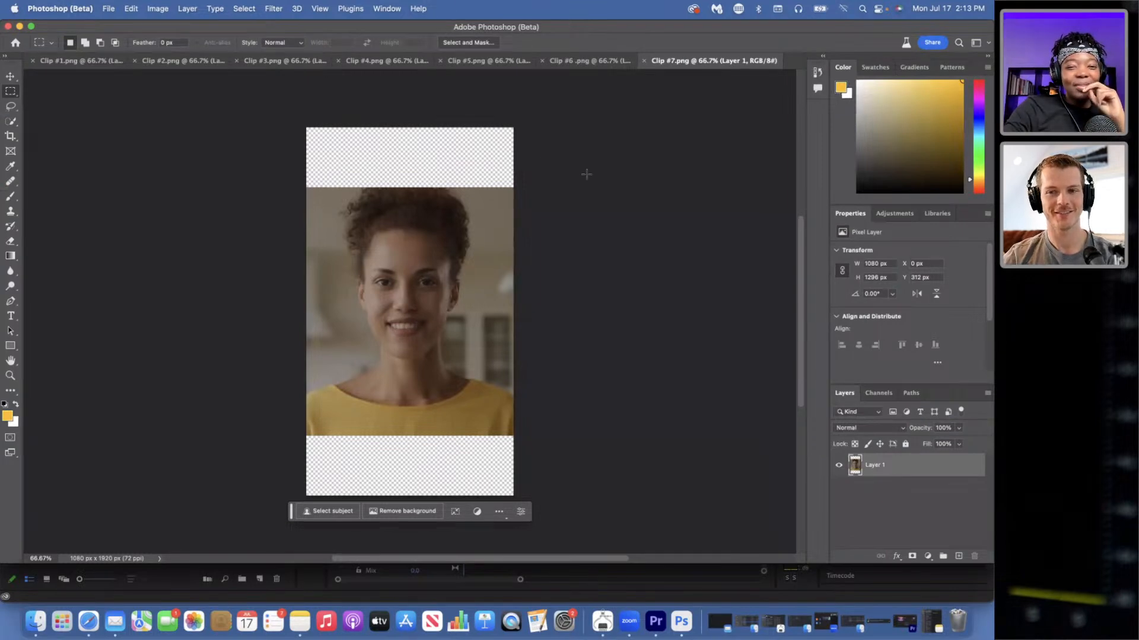
- Look through the open clip stills to check their transparent gaps, ending on Clip #1.png
key("ctrl+Tab")
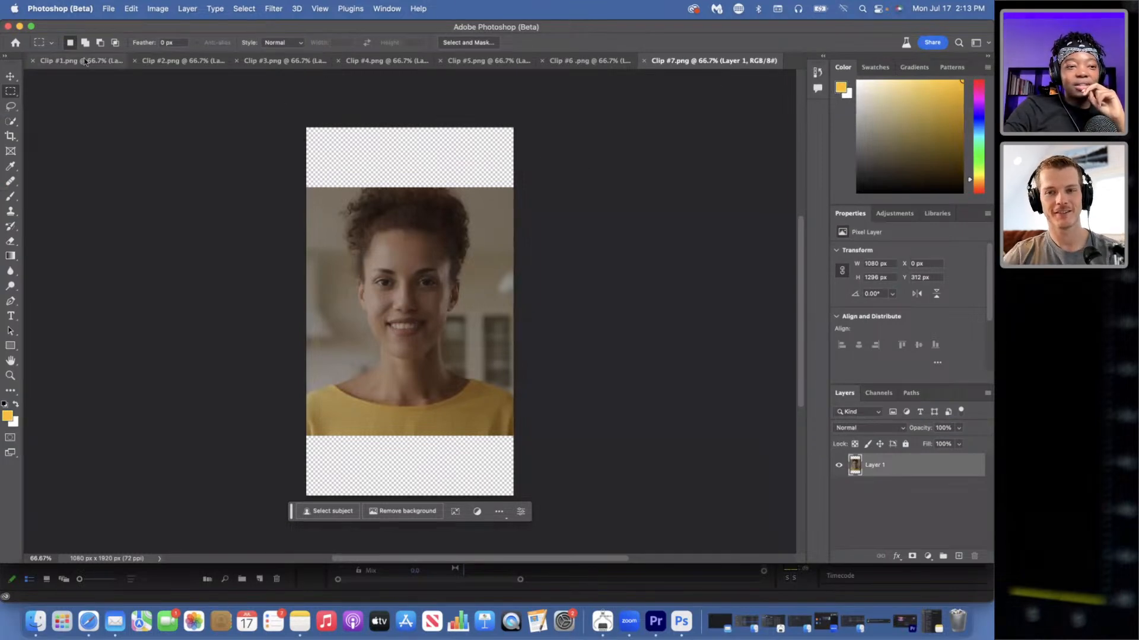
key("ctrl+Tab")
key("ctrl+Tab")
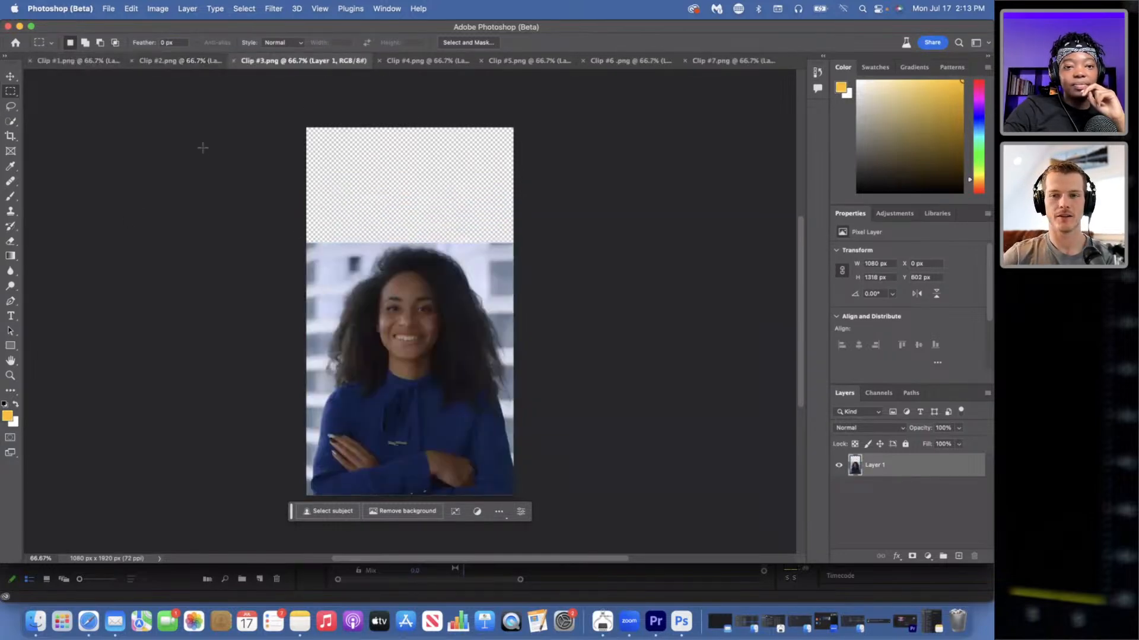
left_click(433, 62)
left_click(531, 61)
left_click(629, 61)
left_click(735, 61)
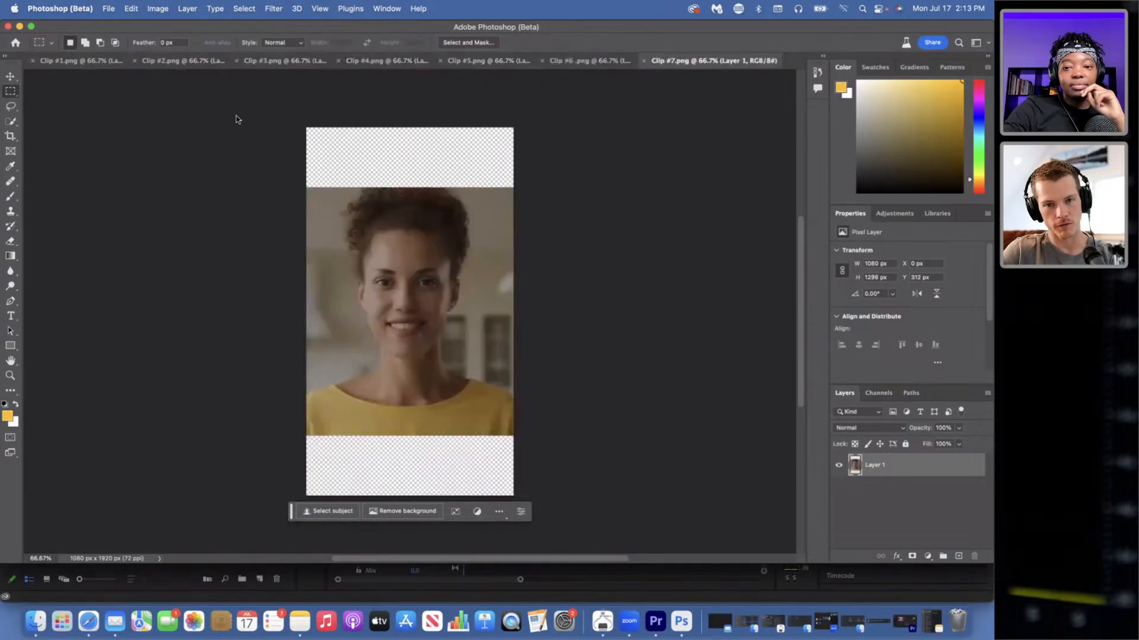
left_click(83, 61)
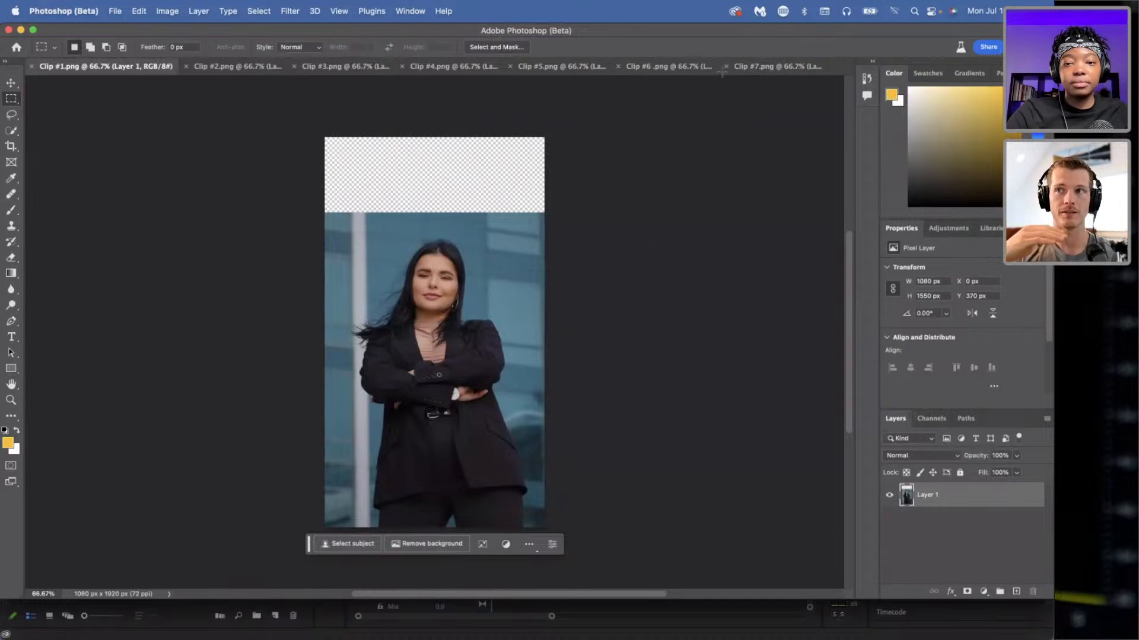
- Look at the installed and available beta apps in Creative Cloud, and minimize it to return to Clip #1.png
left_click(735, 12)
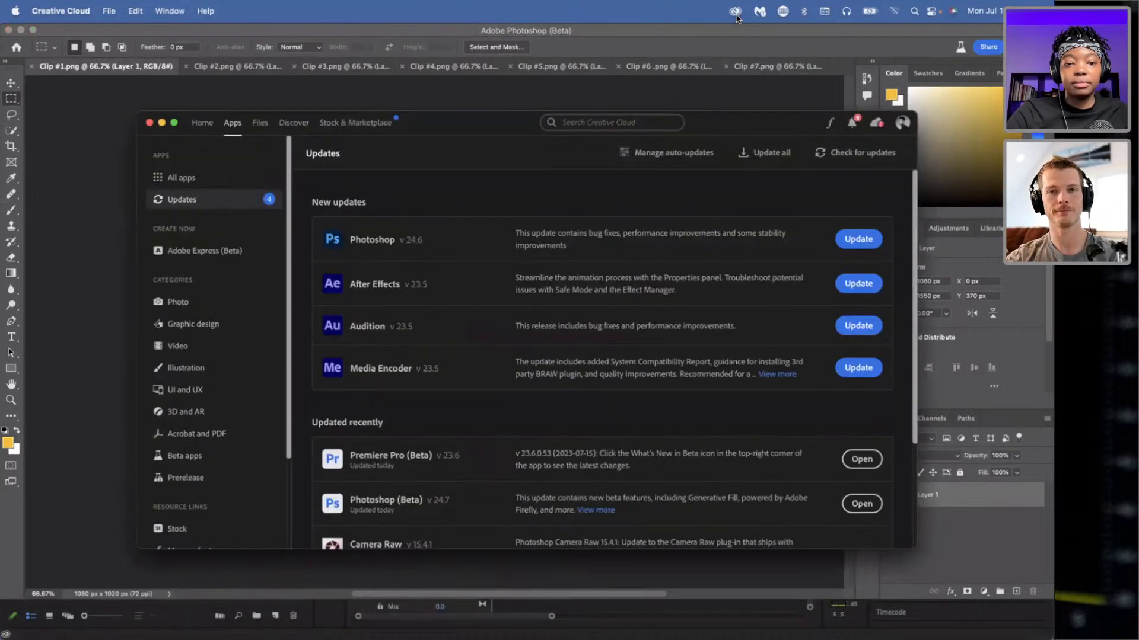
scroll(215, 437, "down", 4)
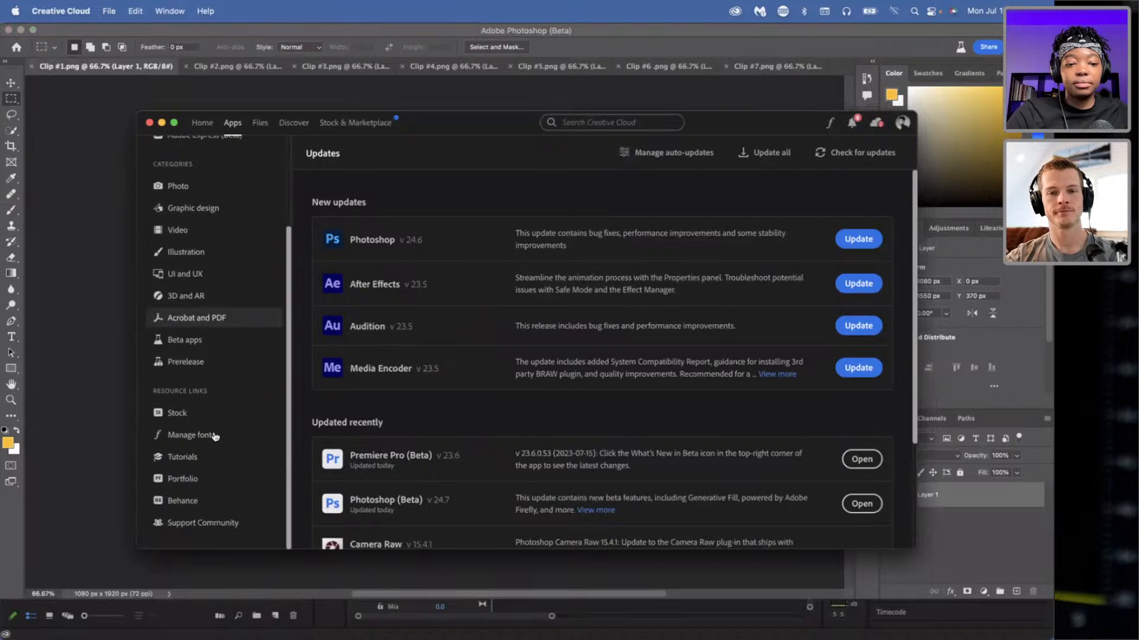
left_click(189, 339)
scroll(414, 442, "down", 3)
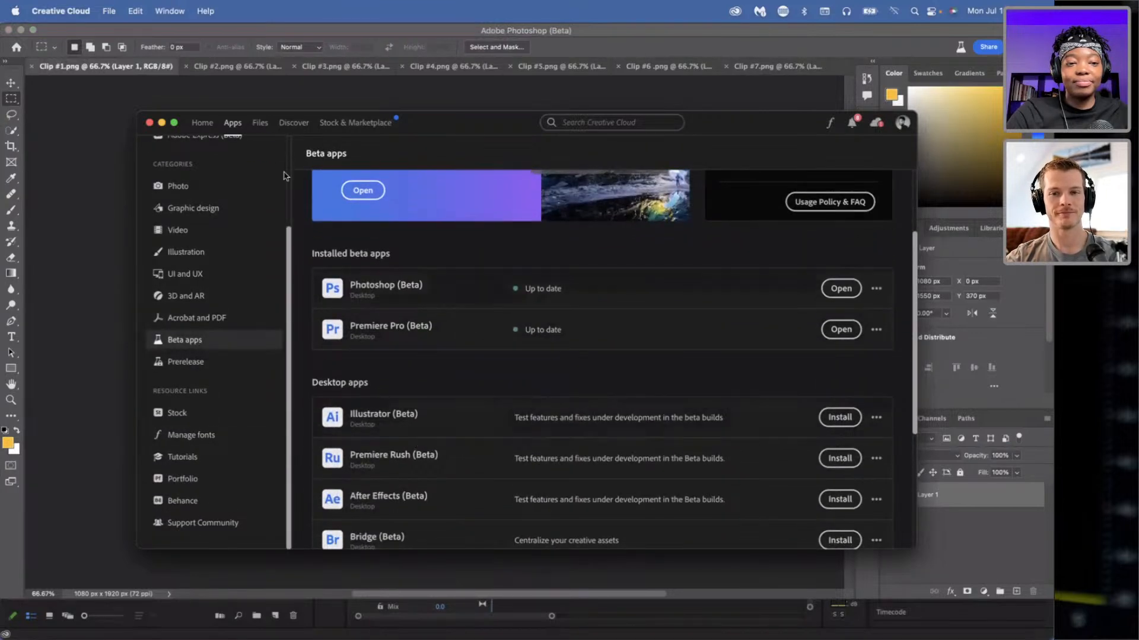
left_click(161, 122)
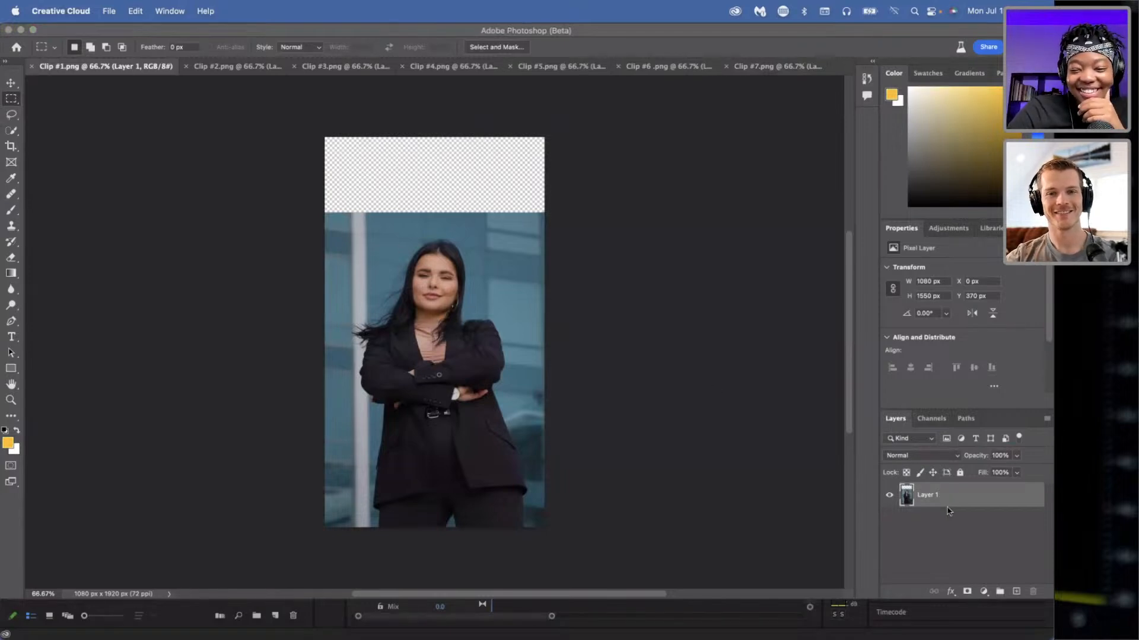
- Try a rectangular selection covering only the transparent strip above the woman in Clip #1.png, 1080 x 370 px
left_click(929, 504)
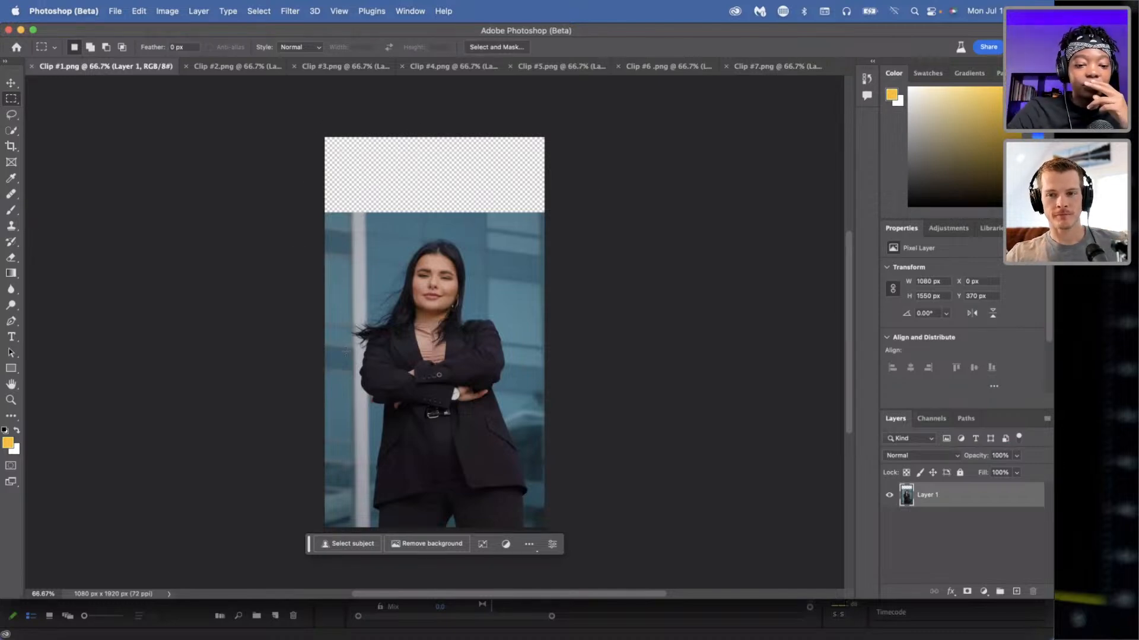
key("v")
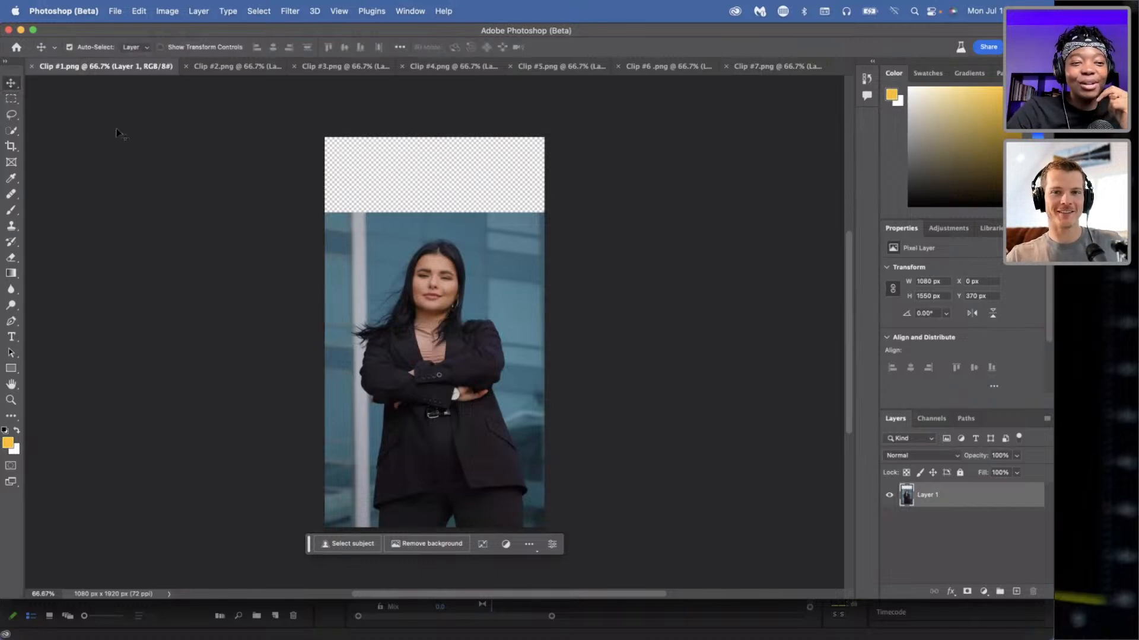
left_click(14, 101)
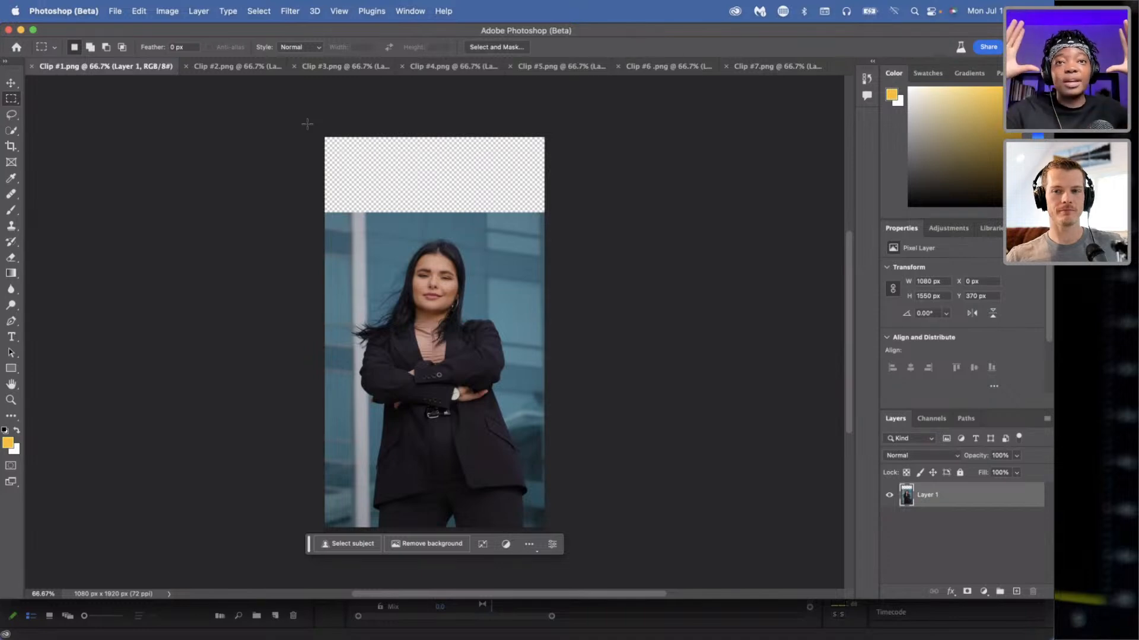
left_click_drag(325, 137, 552, 225)
left_click(552, 244)
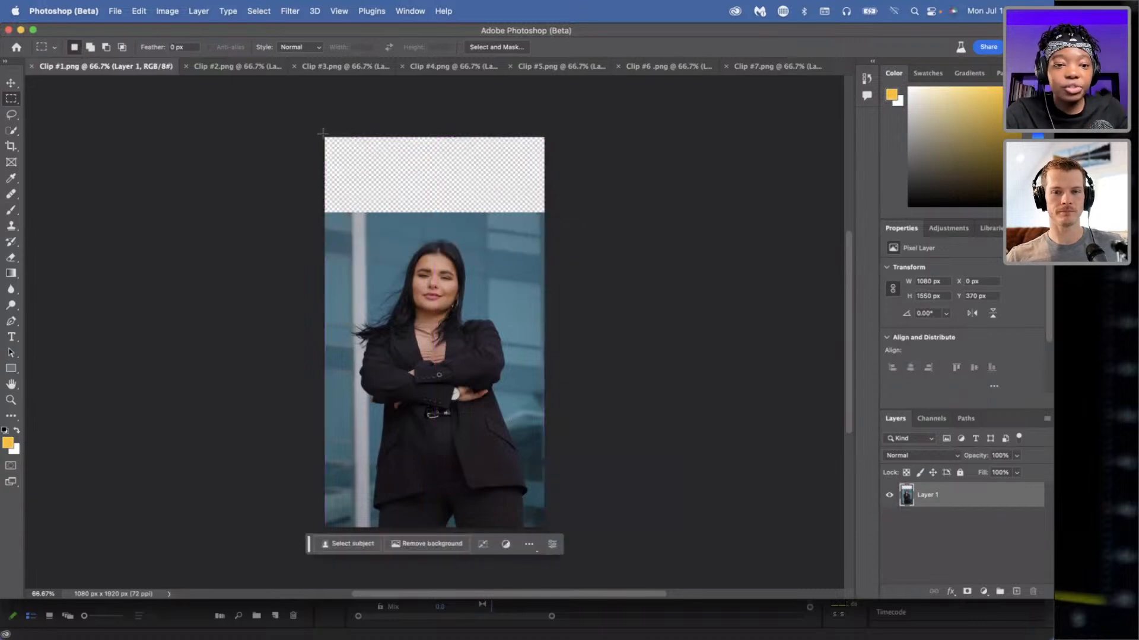
left_click_drag(322, 133, 379, 188)
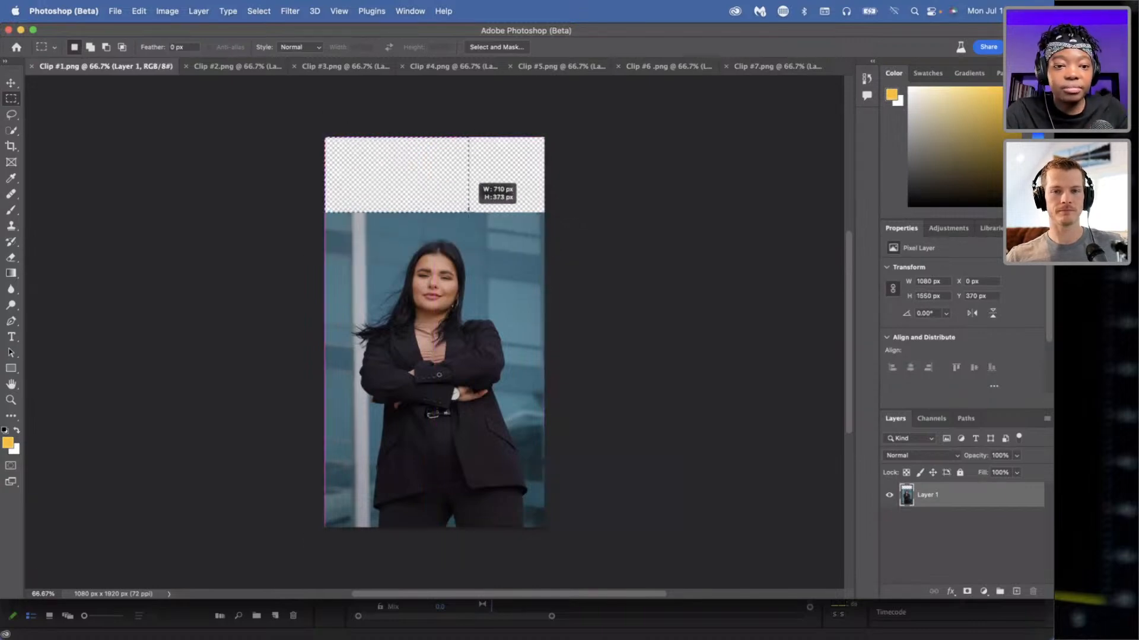
left_click_drag(539, 213, 547, 212)
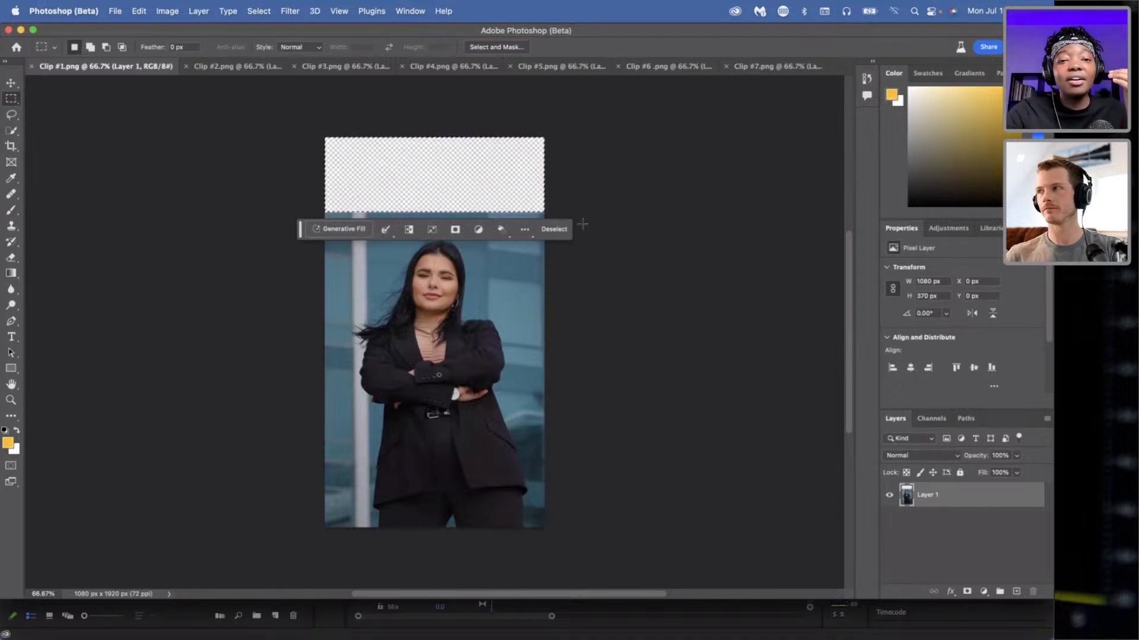
- Select the transparent strip plus a slice of the photo, about 1080 x 482 px, and run Generative Fill with a blank prompt
left_click(363, 143)
left_click_drag(313, 122, 546, 234)
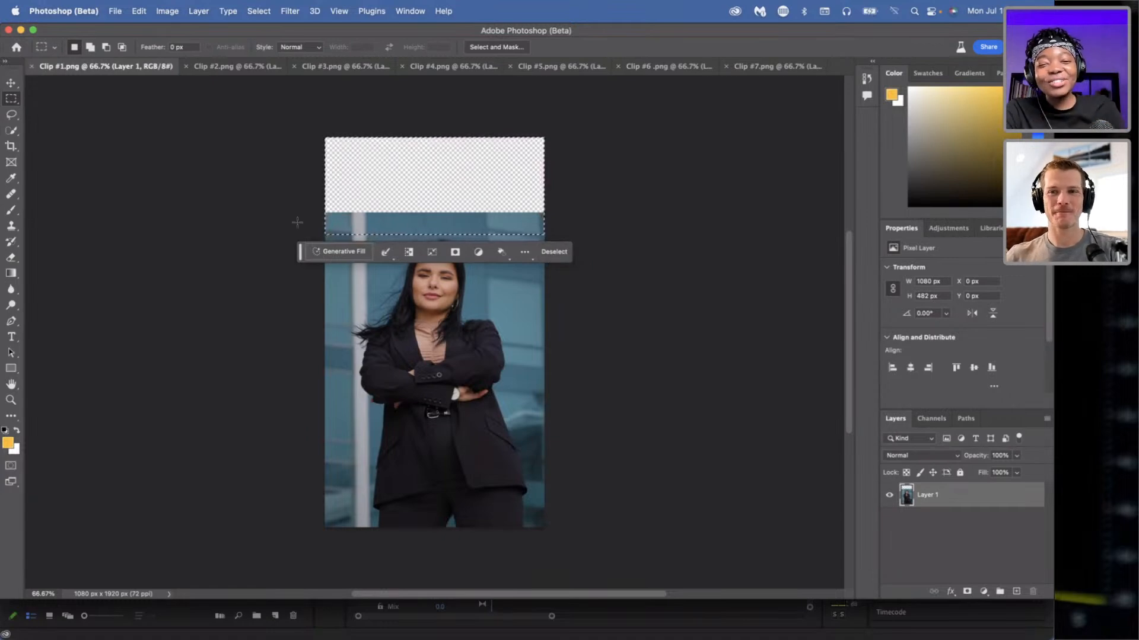
left_click(340, 252)
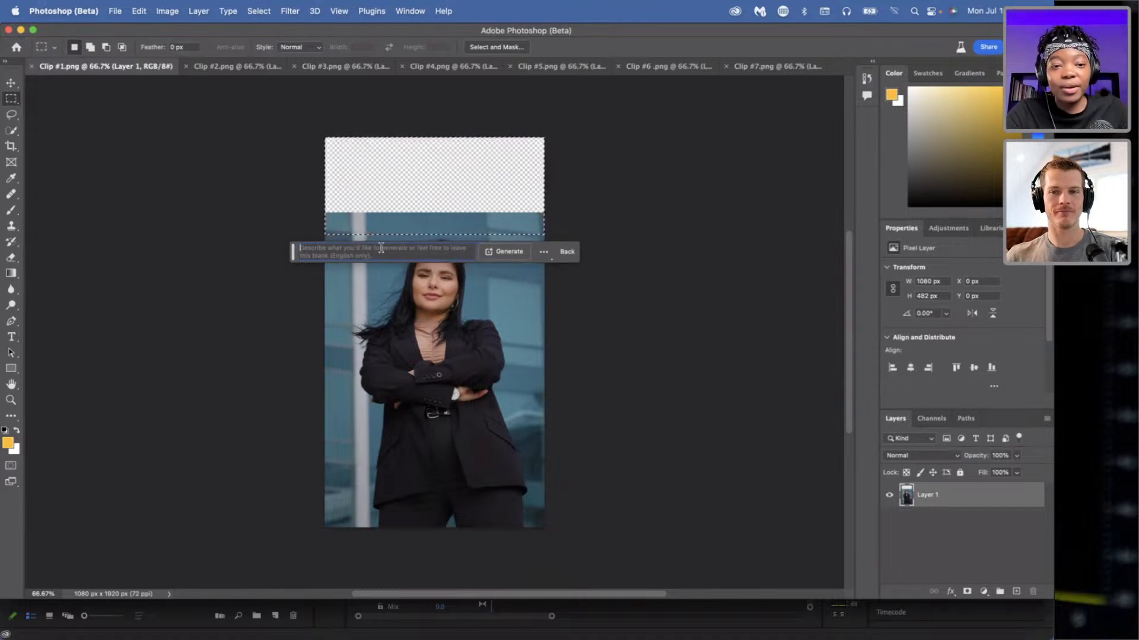
left_click(496, 253)
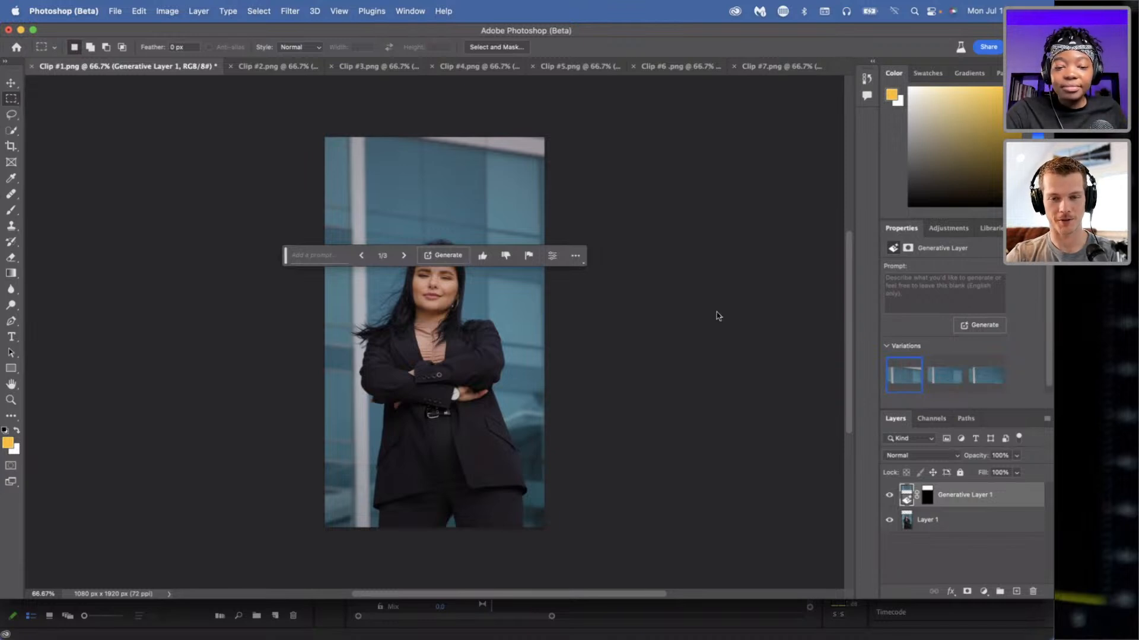
- Move the contextual task bar off the image and compare the three generated background variations, returning to the first one
left_click_drag(285, 256, 30, 344)
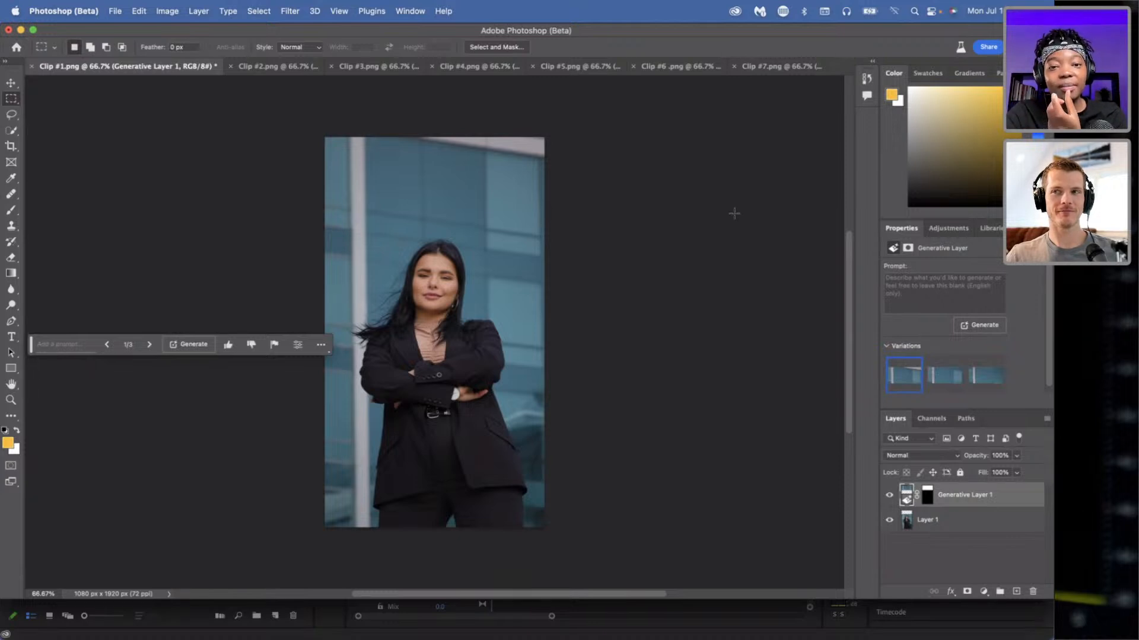
left_click(945, 376)
left_click(896, 381)
left_click(994, 382)
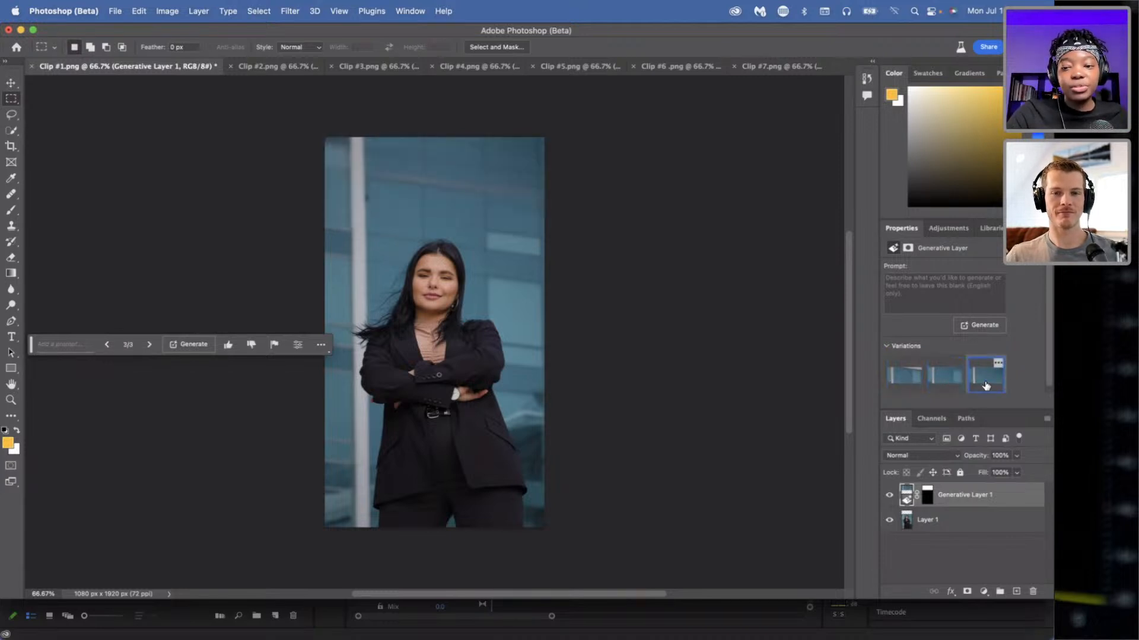
left_click(911, 385)
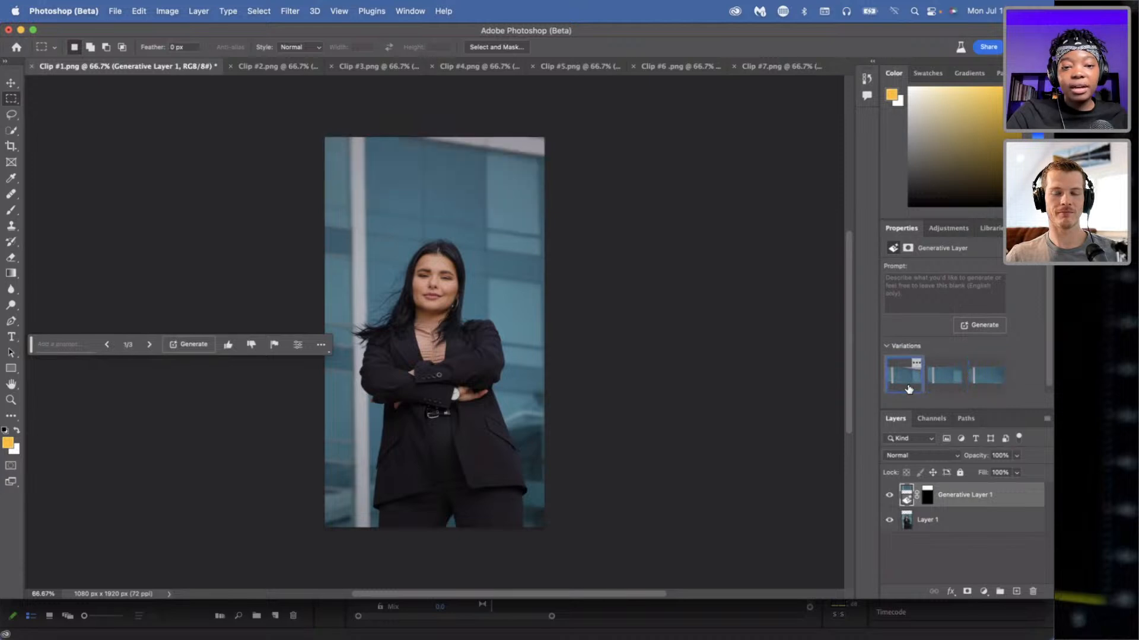
left_click(983, 387)
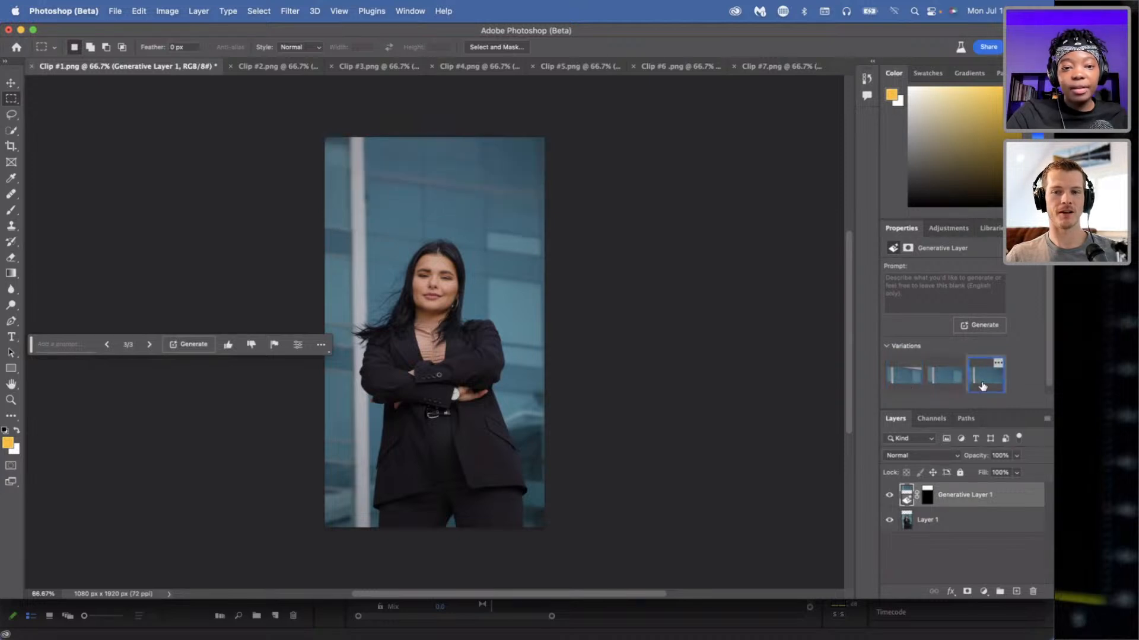
left_click(954, 386)
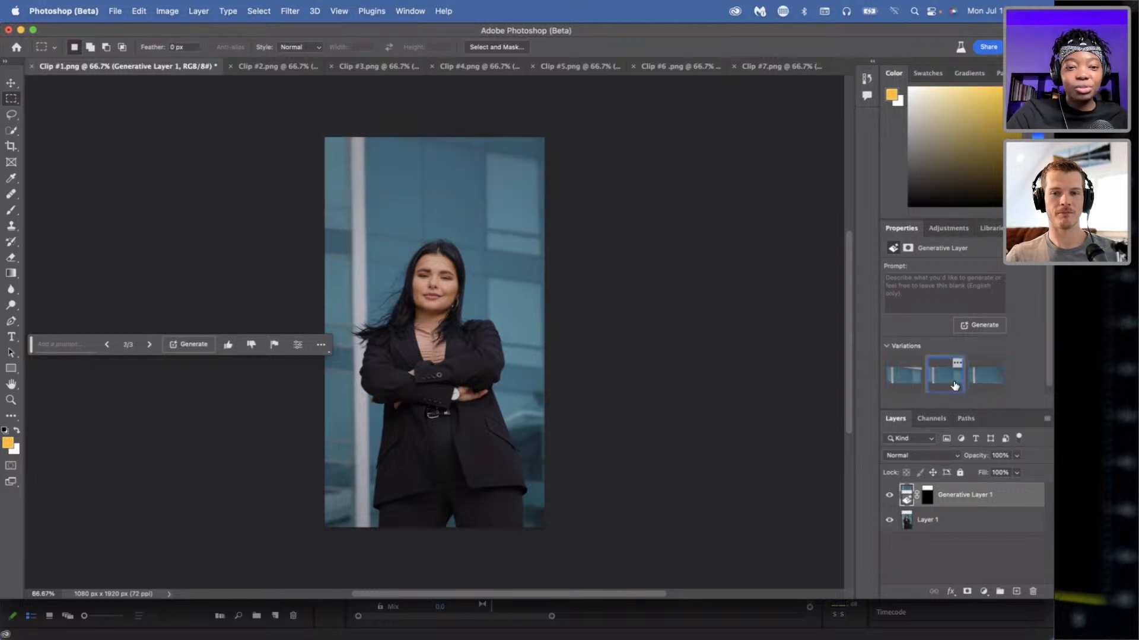
left_click(913, 385)
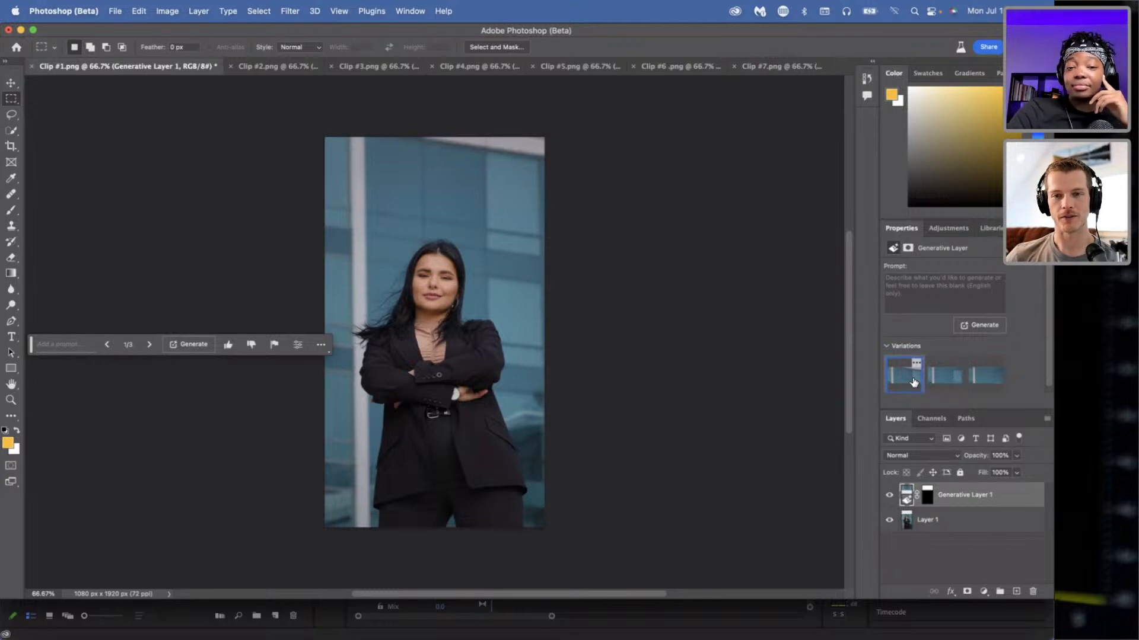
left_click(941, 383)
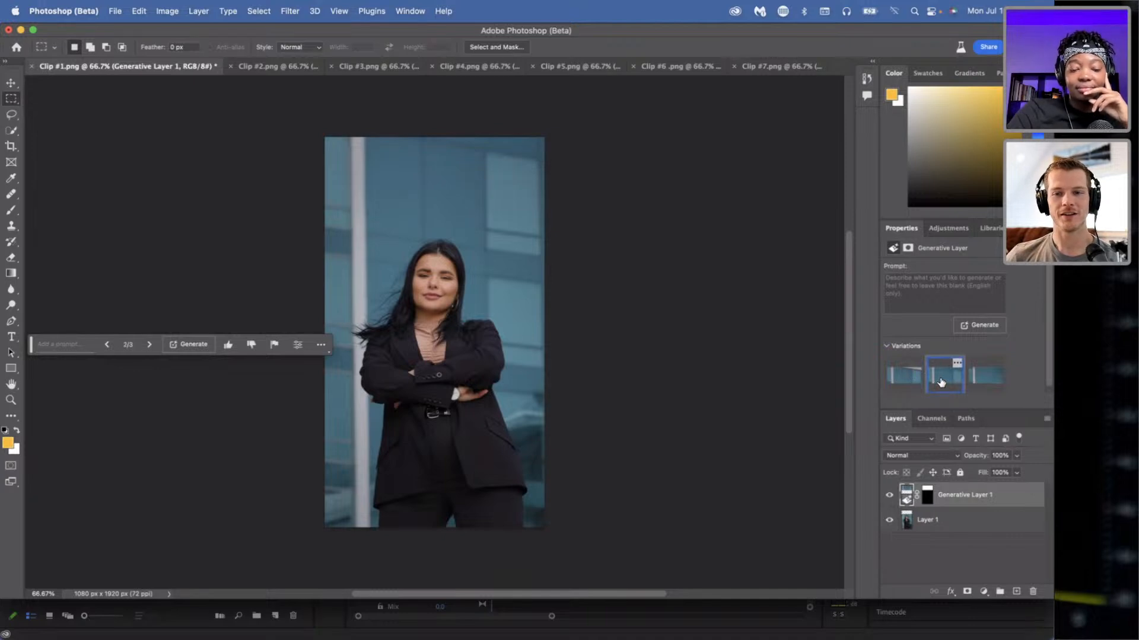
left_click(988, 380)
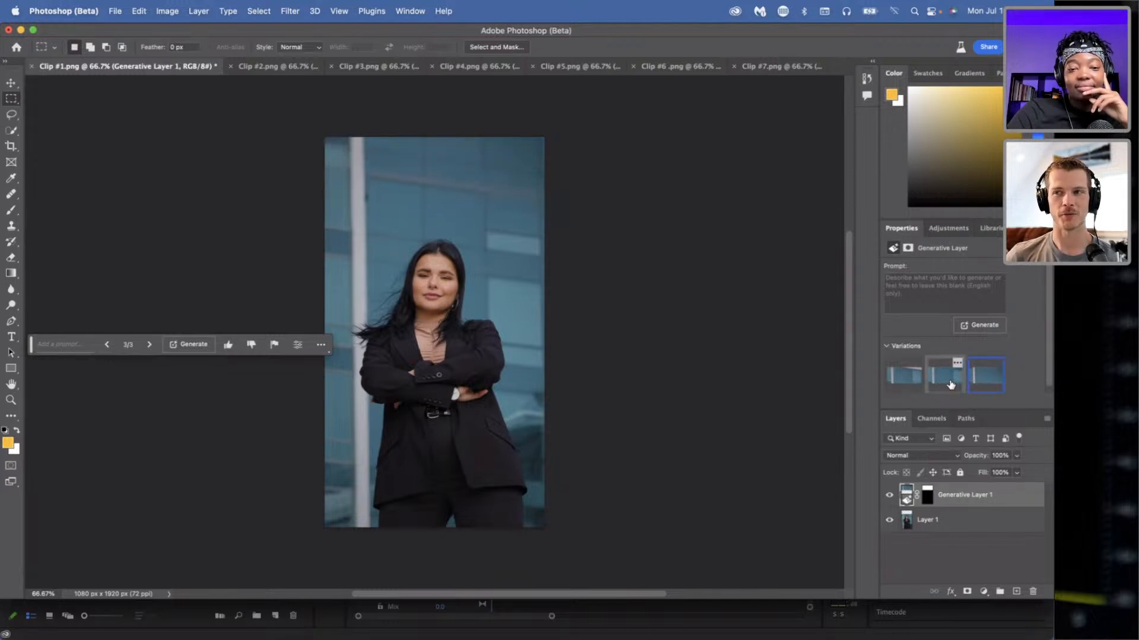
left_click(916, 389)
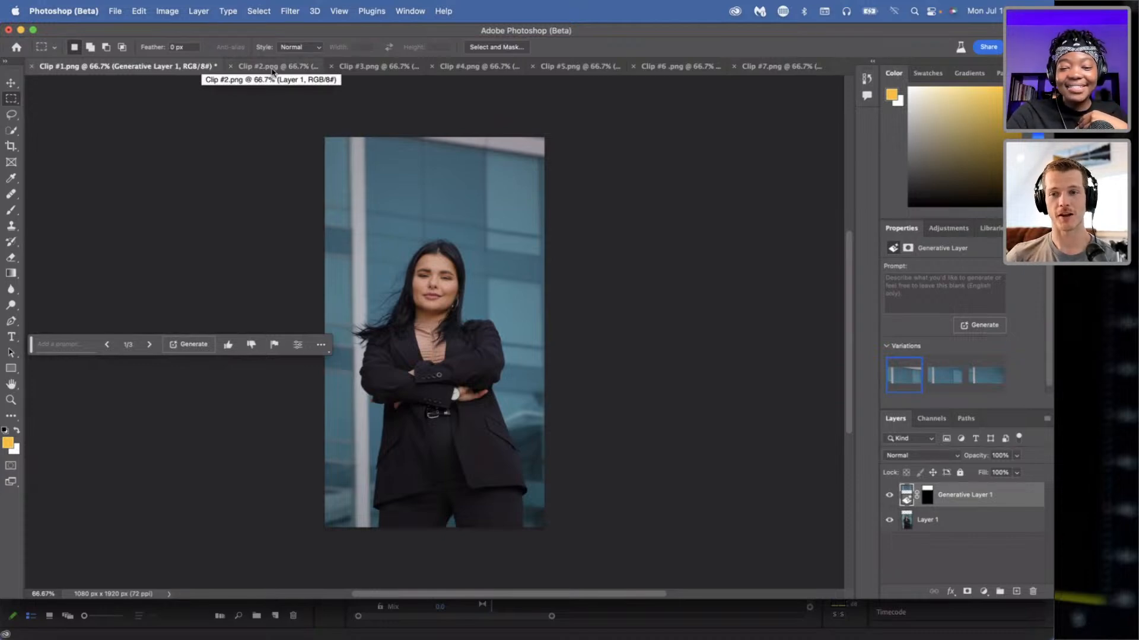
mouse_move(944, 385)
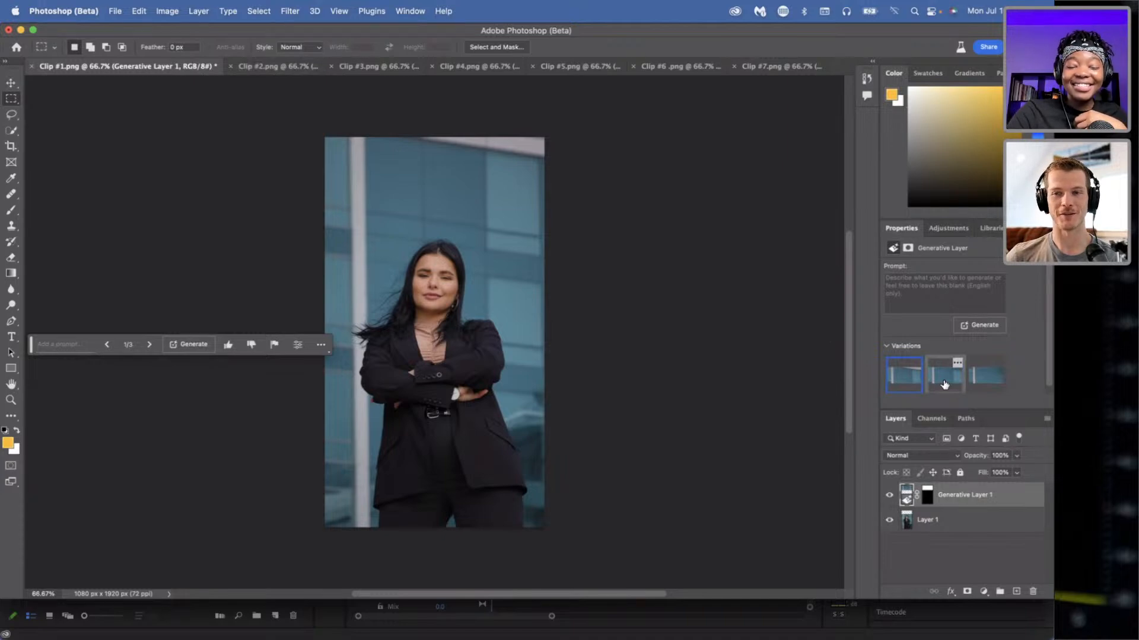
- Switch to Clip #2.png and try a rectangular selection over the transparent area above the woman
left_click(278, 69)
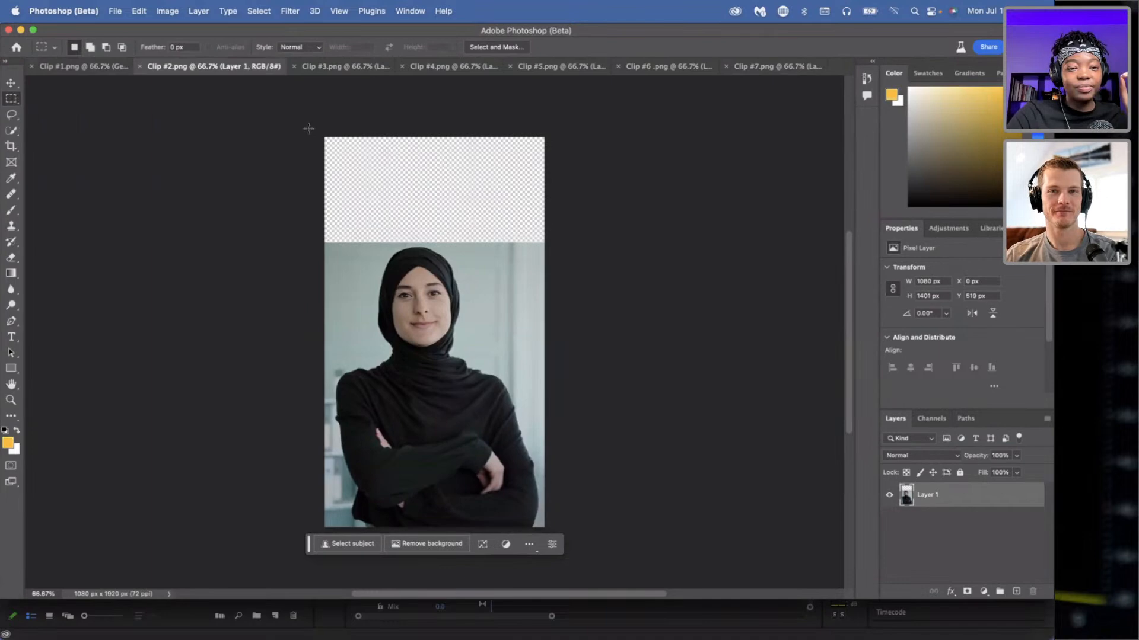
left_click_drag(316, 126, 551, 245)
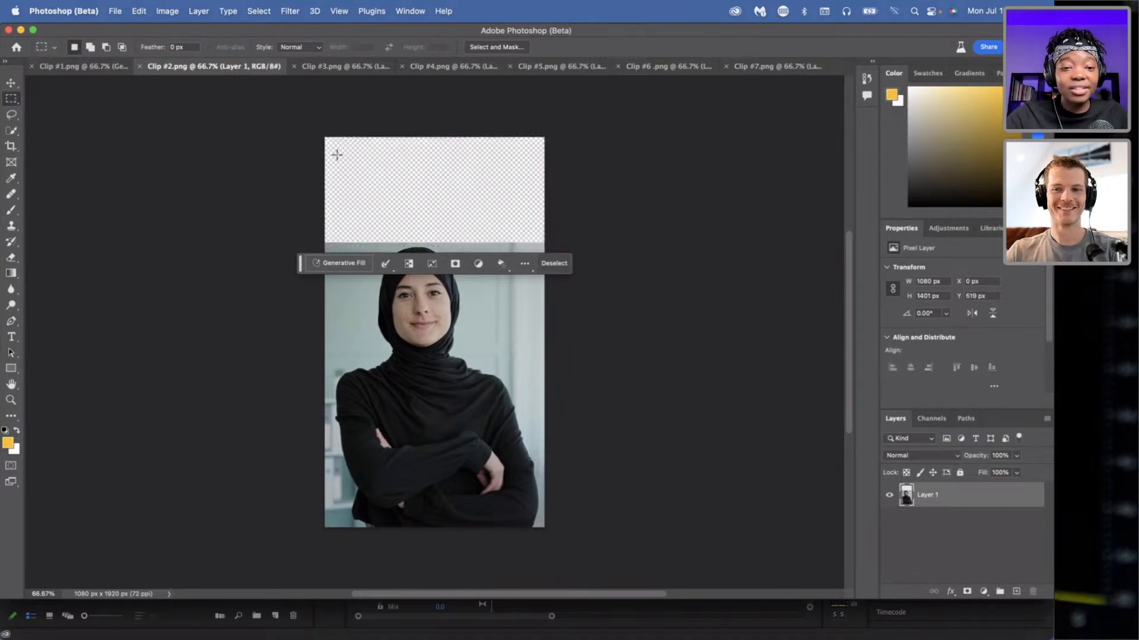
left_click(557, 270)
- Select the transparent area plus a slice of the photo, about 1080 x 654 px, and run Generative Fill with a blank prompt
left_click_drag(325, 137, 549, 270)
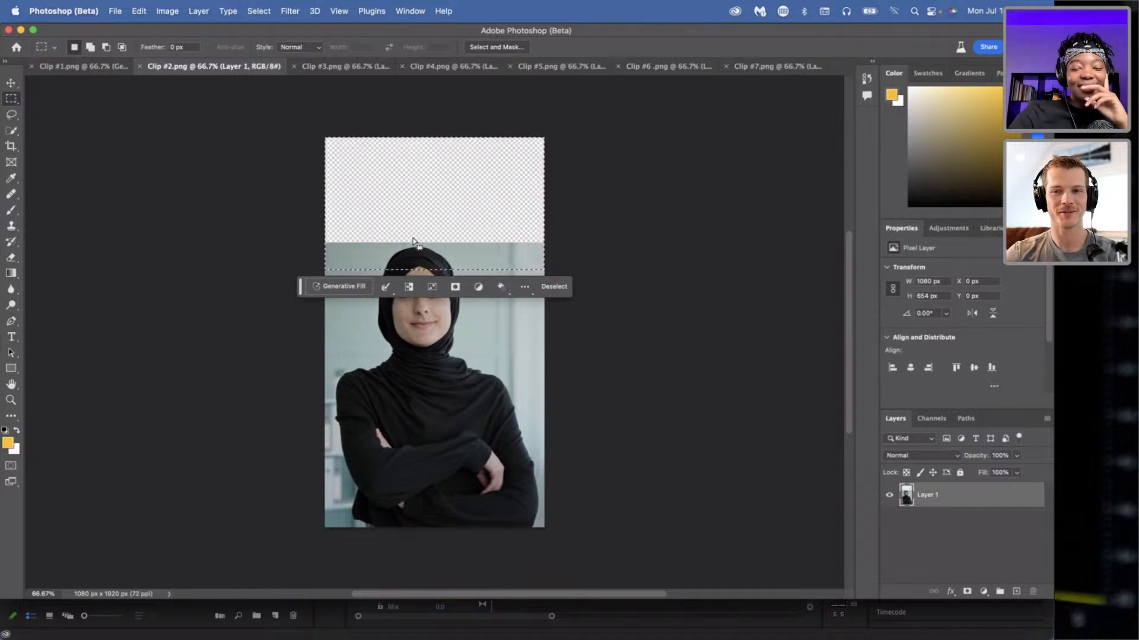
left_click(362, 288)
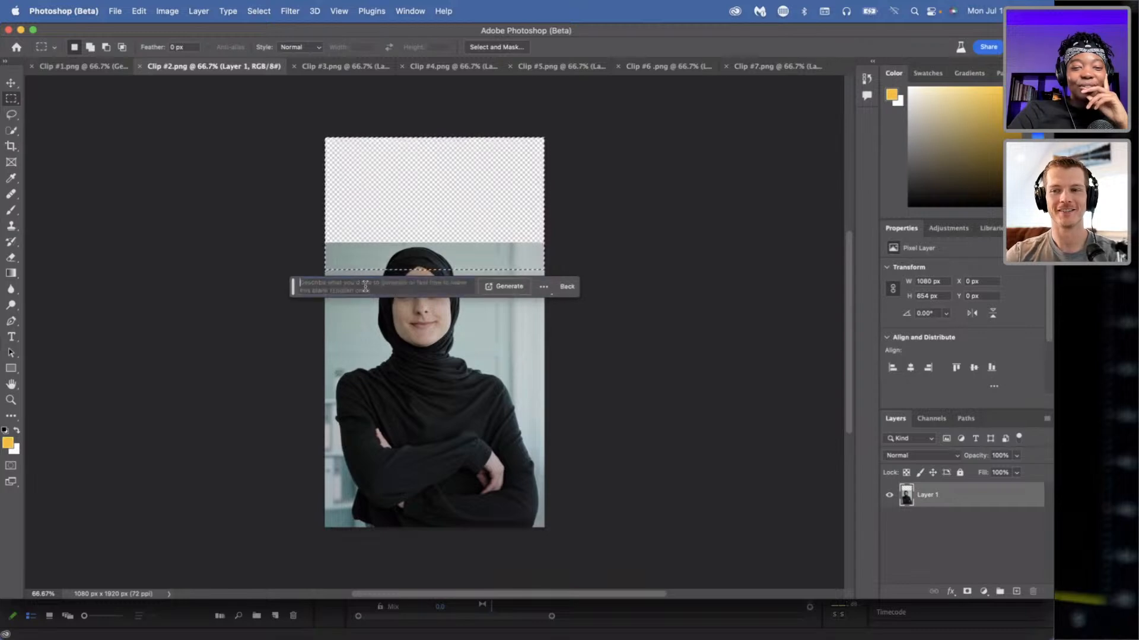
left_click(508, 289)
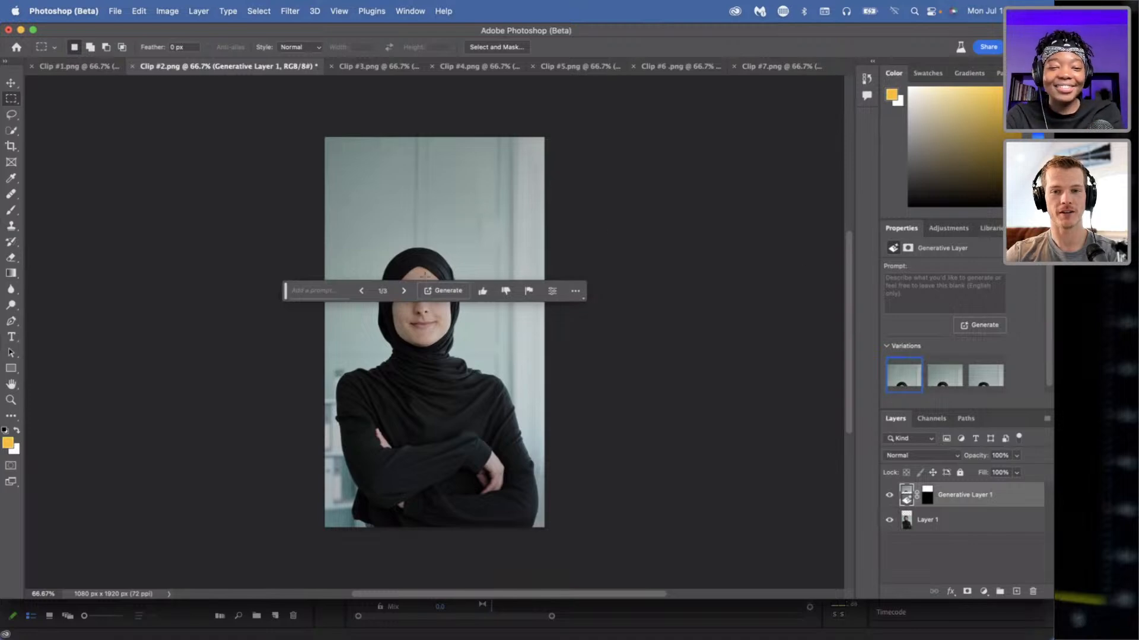
- Move the contextual task bar off the woman in Clip #2.png and compare the three generated variations, returning to the first one
left_click_drag(285, 290, 1, 218)
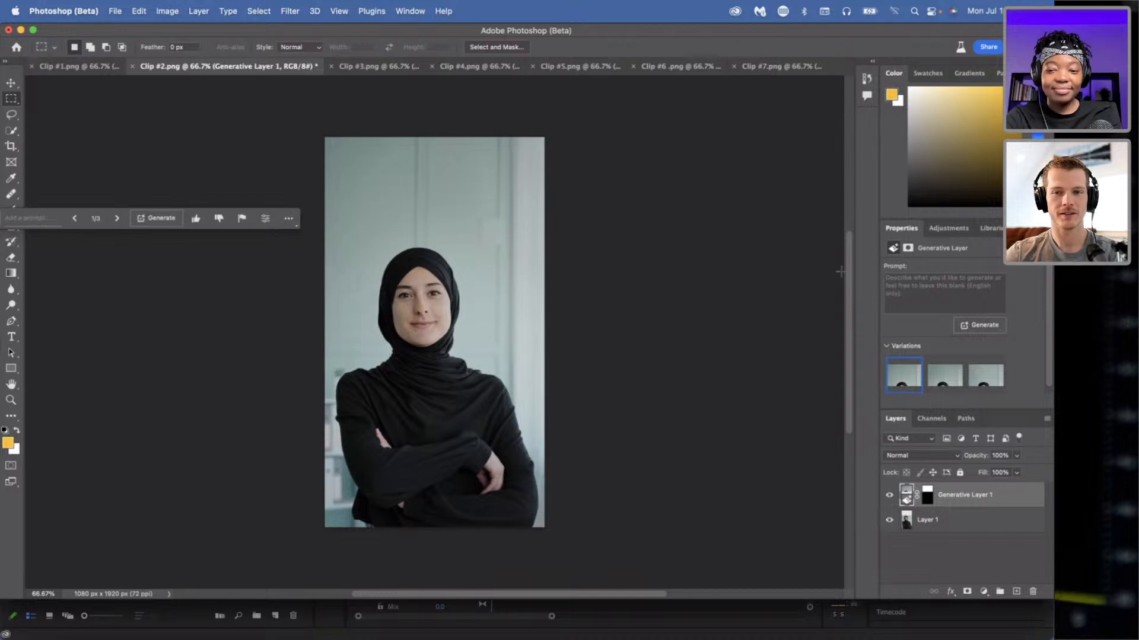
left_click(945, 386)
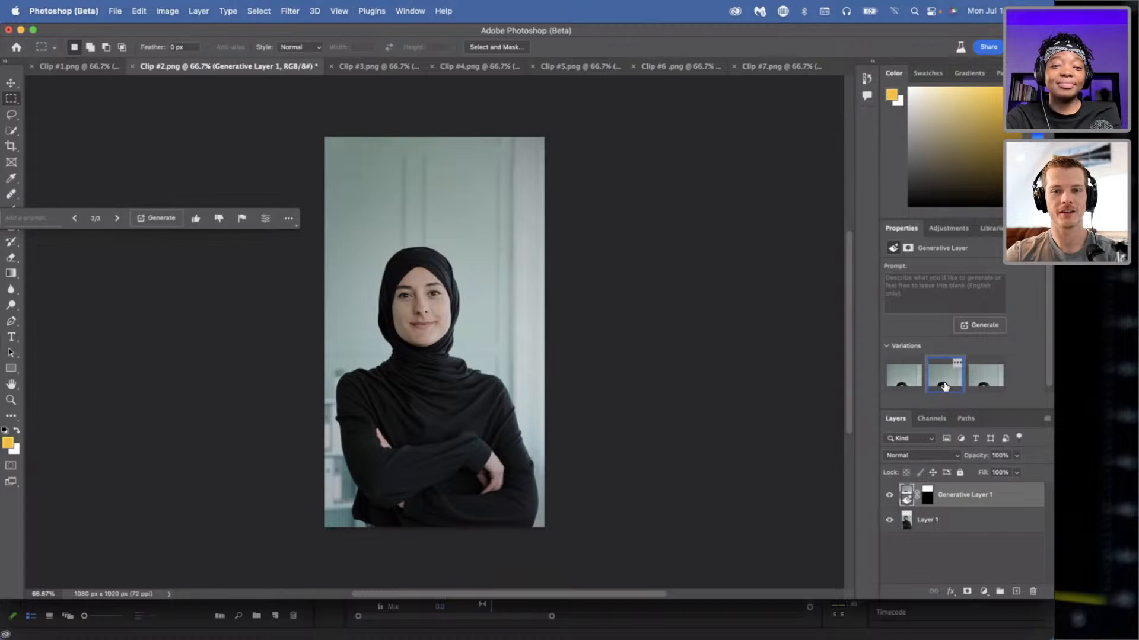
left_click(983, 386)
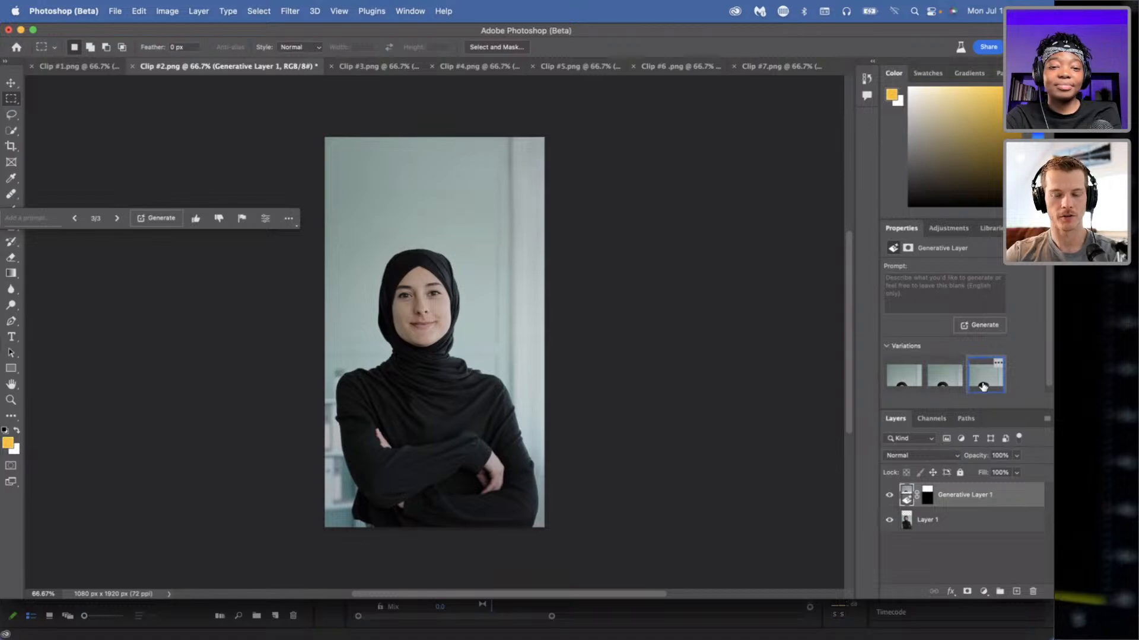
left_click(905, 377)
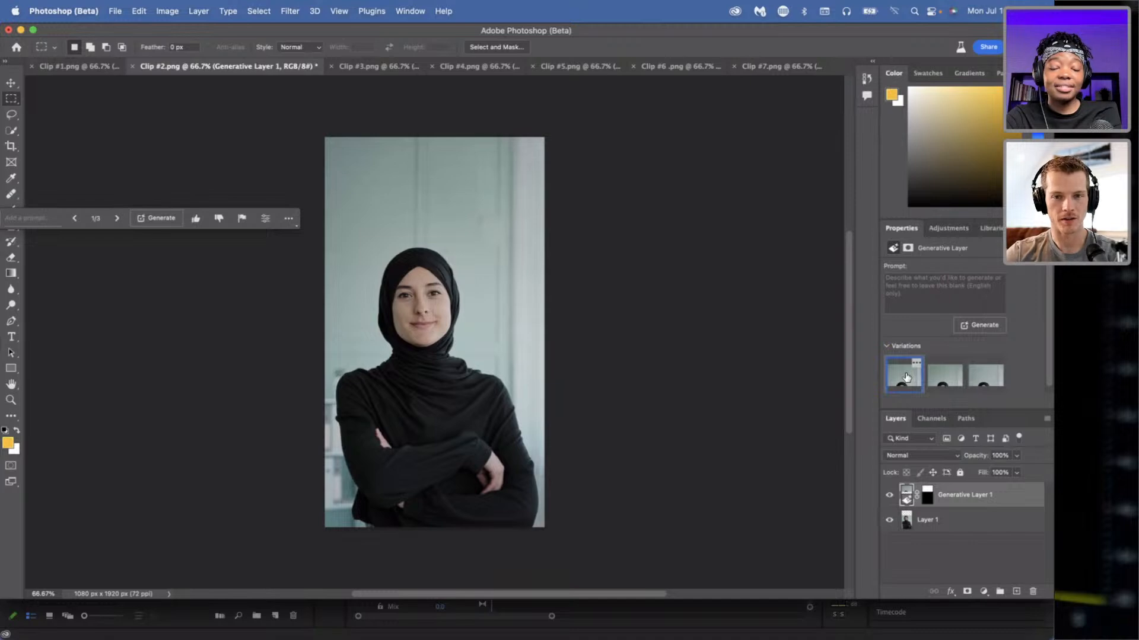
left_click(952, 385)
left_click(986, 383)
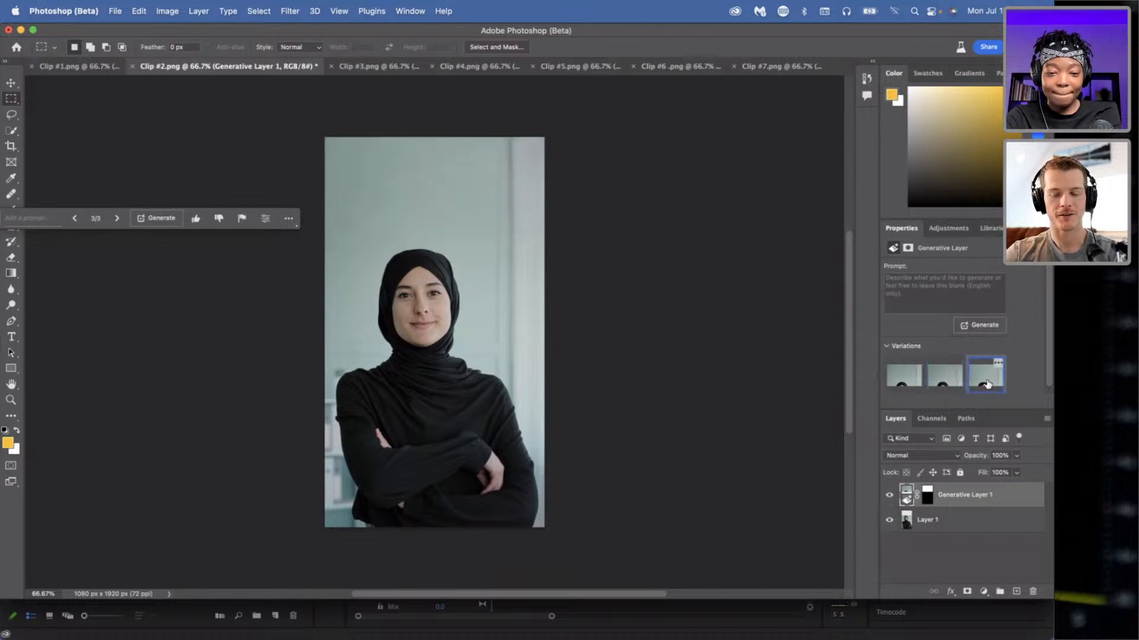
left_click(949, 385)
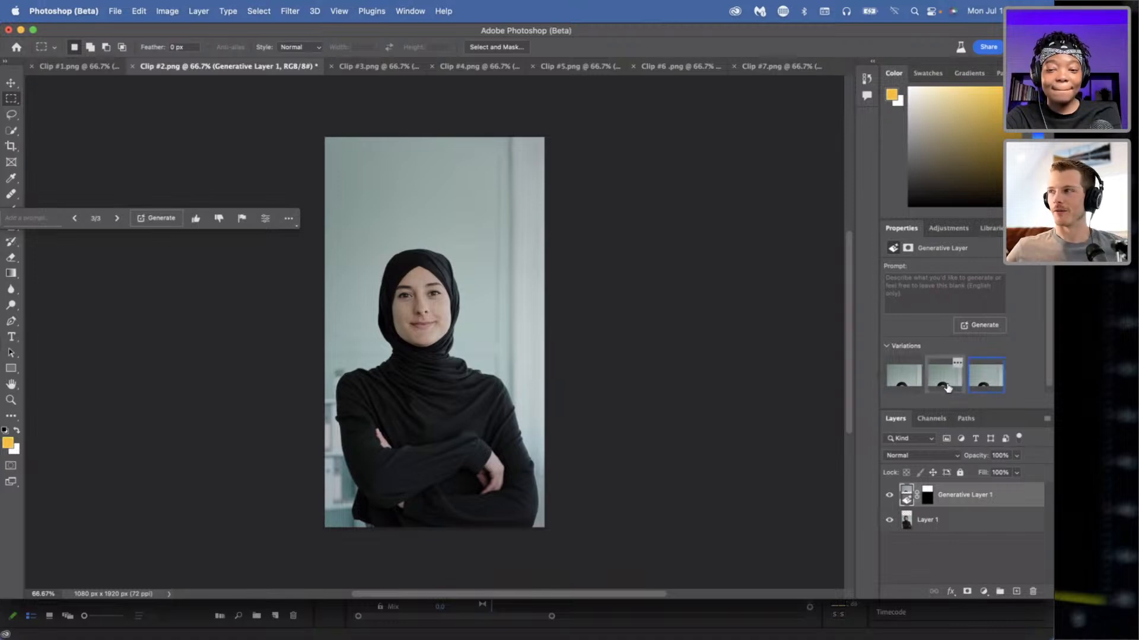
left_click(920, 385)
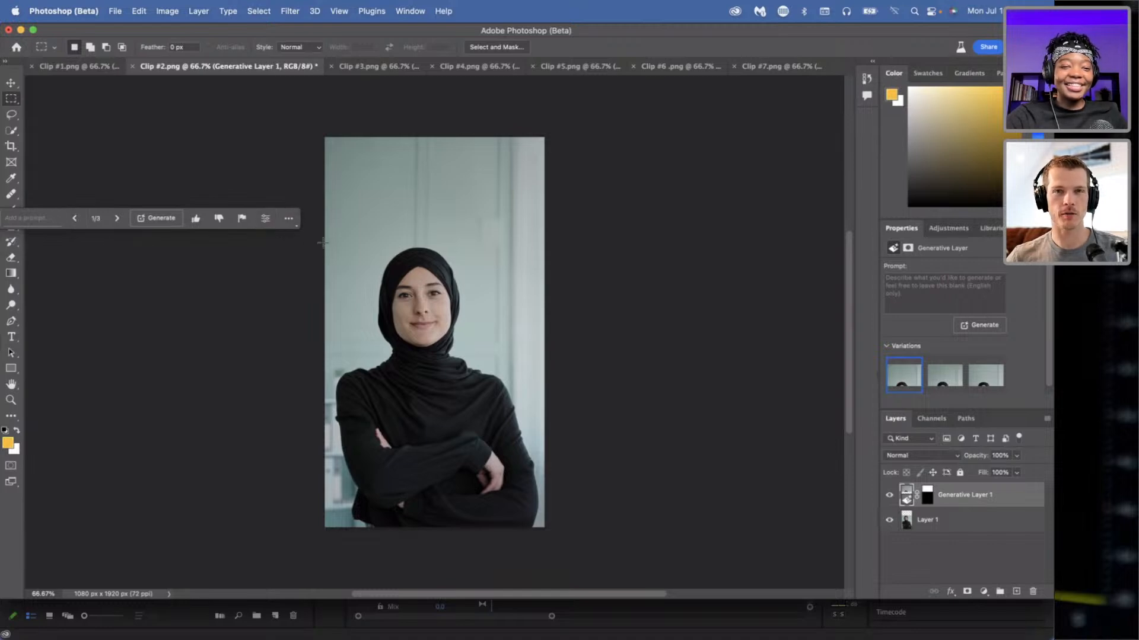
- Undo the generative fill in Clip #2.png and clear the restored selection
left_click(8, 215)
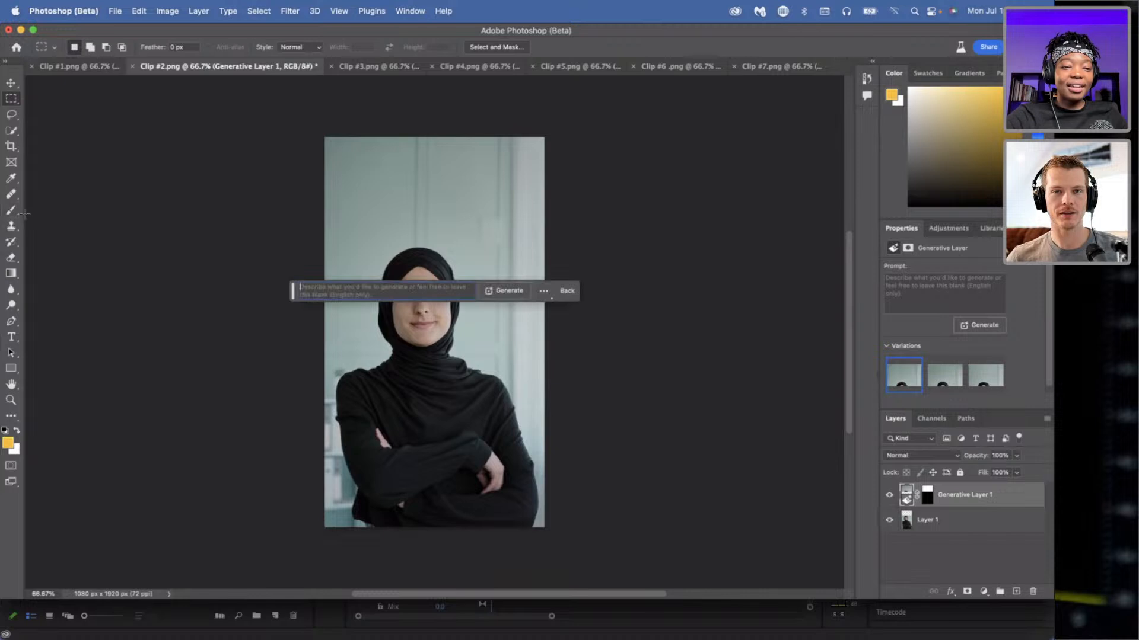
left_click(567, 290)
left_click_drag(285, 300, 124, 436)
key("super+z")
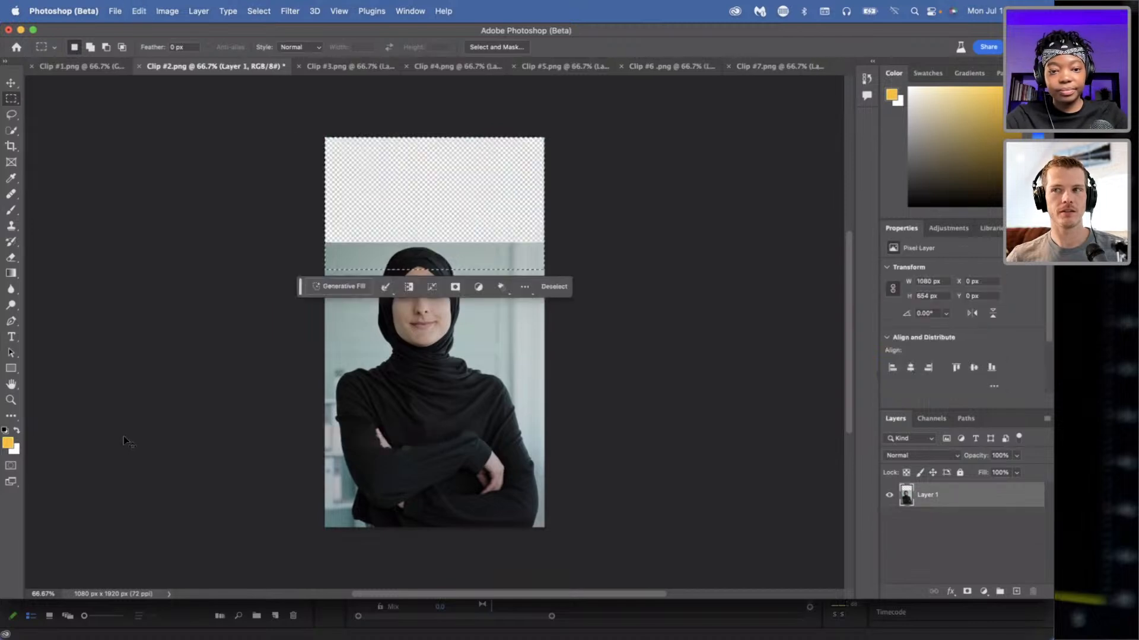
left_click(568, 290)
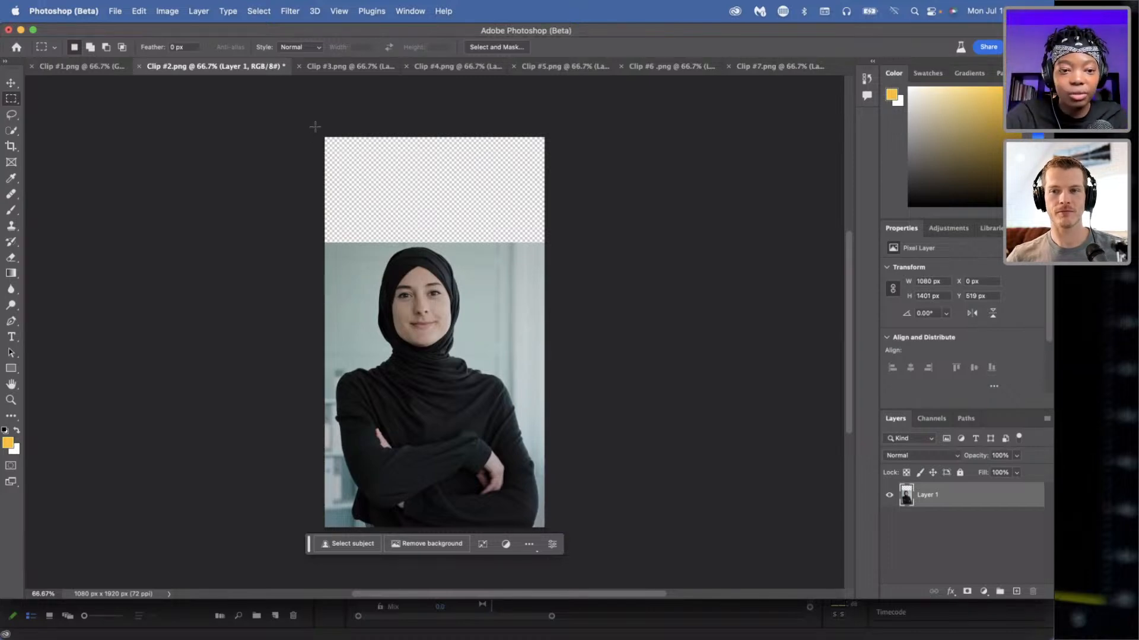
- Fill a new selection of about 1080 x 681 px, overlapping the photo, using Generative Fill without a prompt, and move the task bar off the face
left_click_drag(314, 127, 372, 238)
left_click_drag(553, 276, 565, 274)
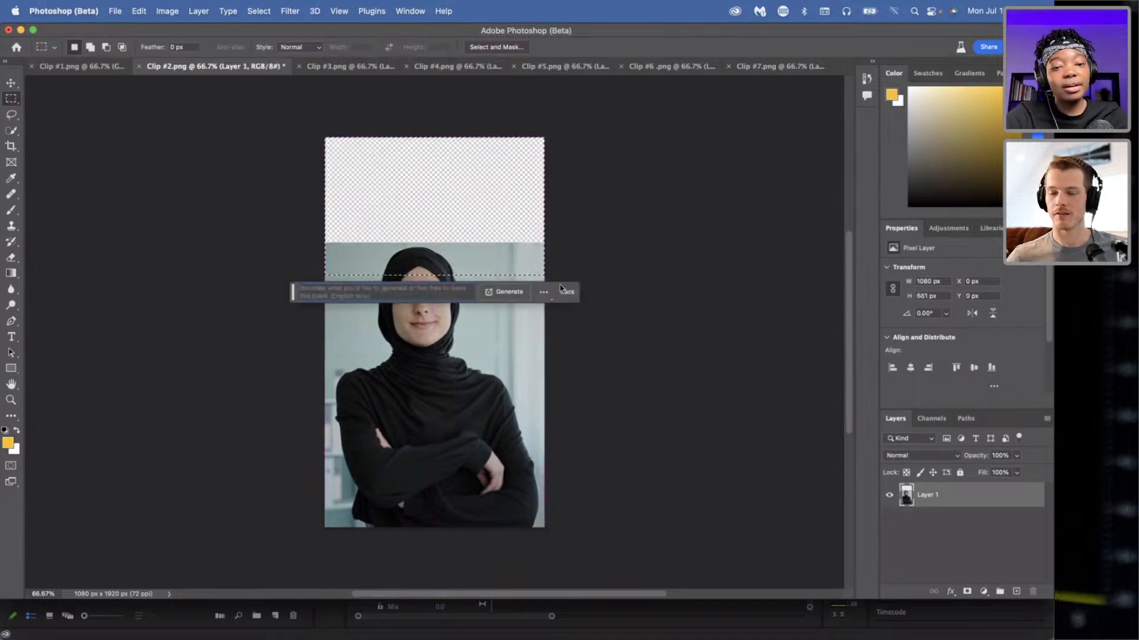
left_click(509, 292)
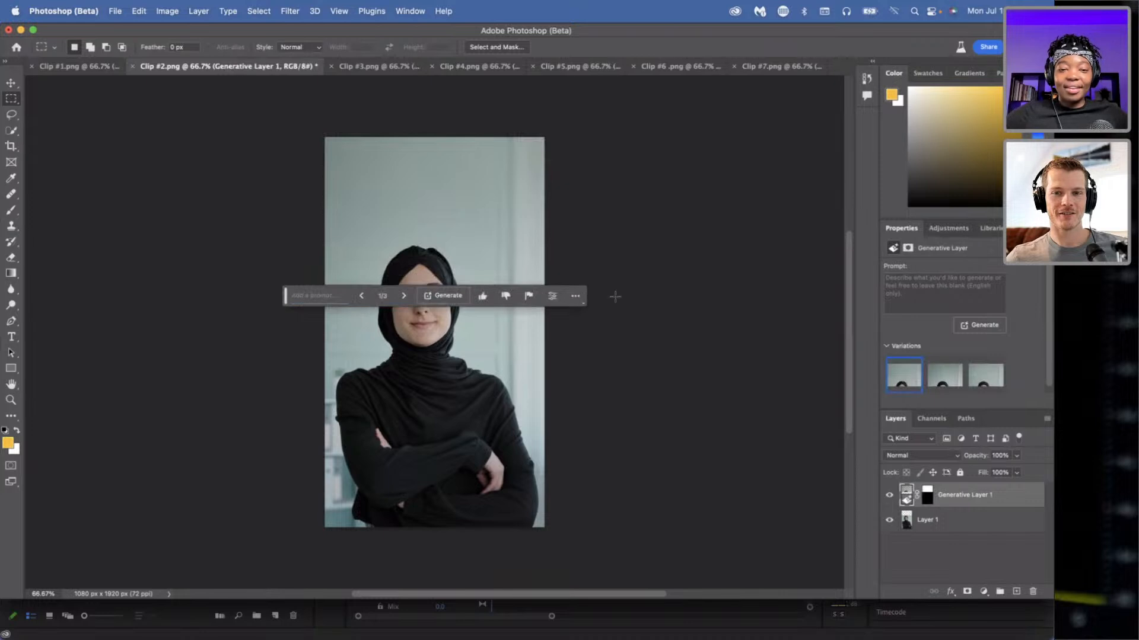
left_click_drag(286, 297, 53, 445)
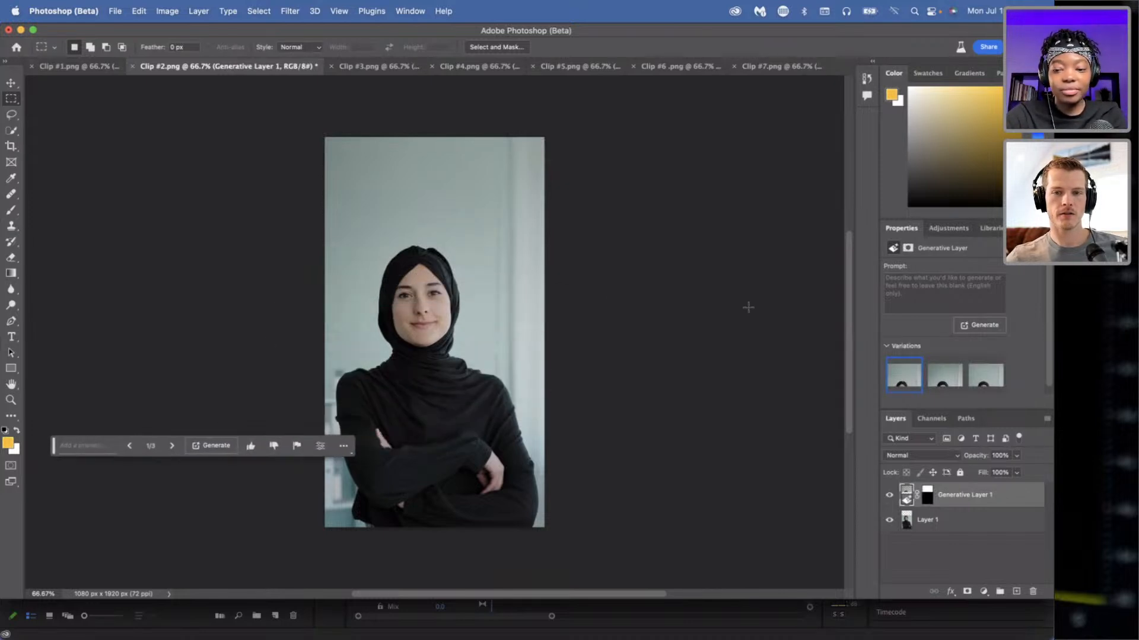
- Compare the second and third generative fill variations for Clip #2 and choose the second
left_click(945, 387)
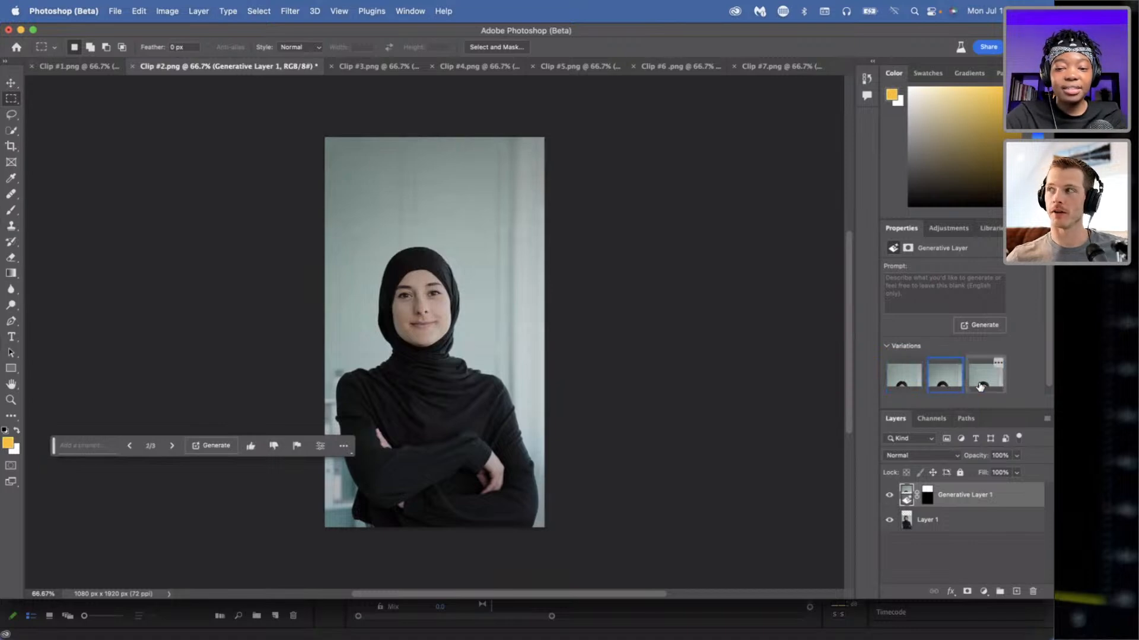
left_click(980, 387)
left_click(952, 386)
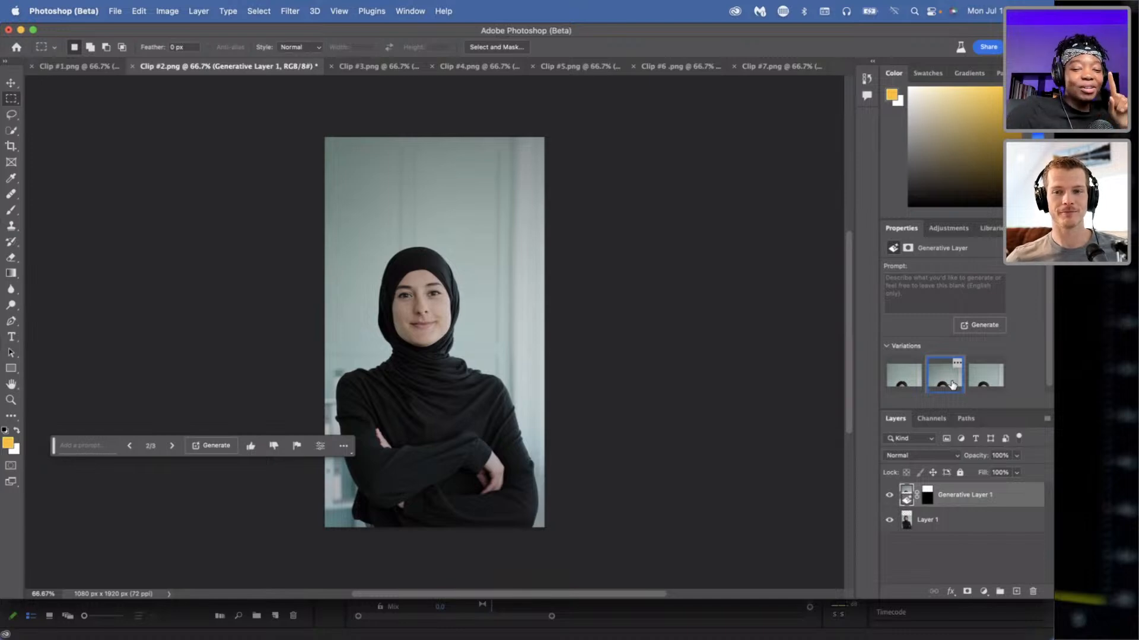
left_click(116, 11)
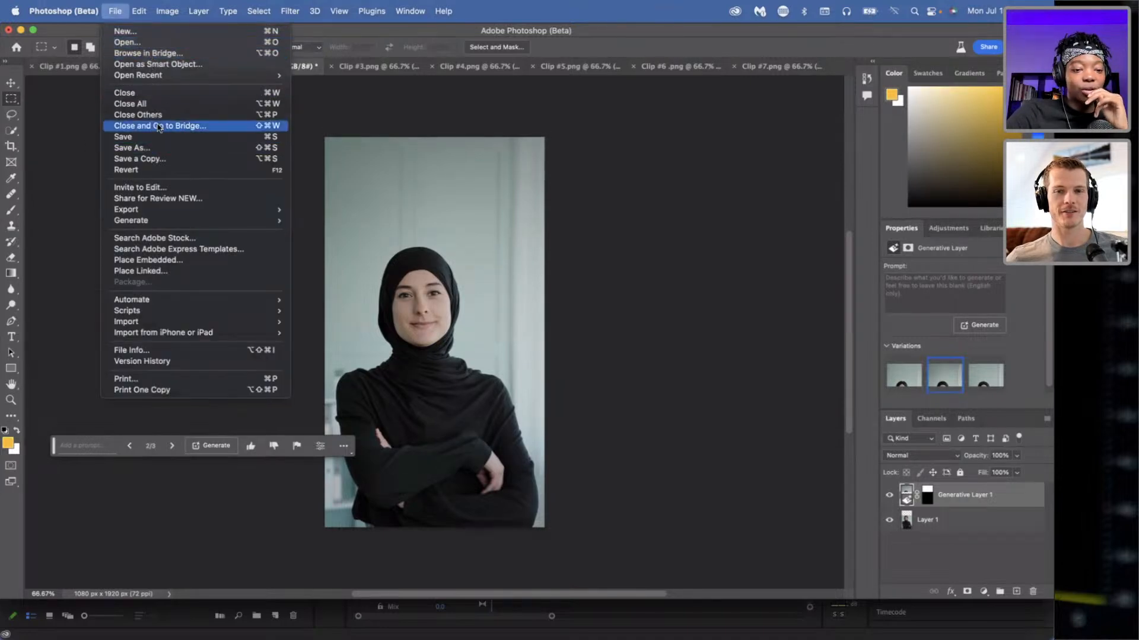
mouse_move(182, 209)
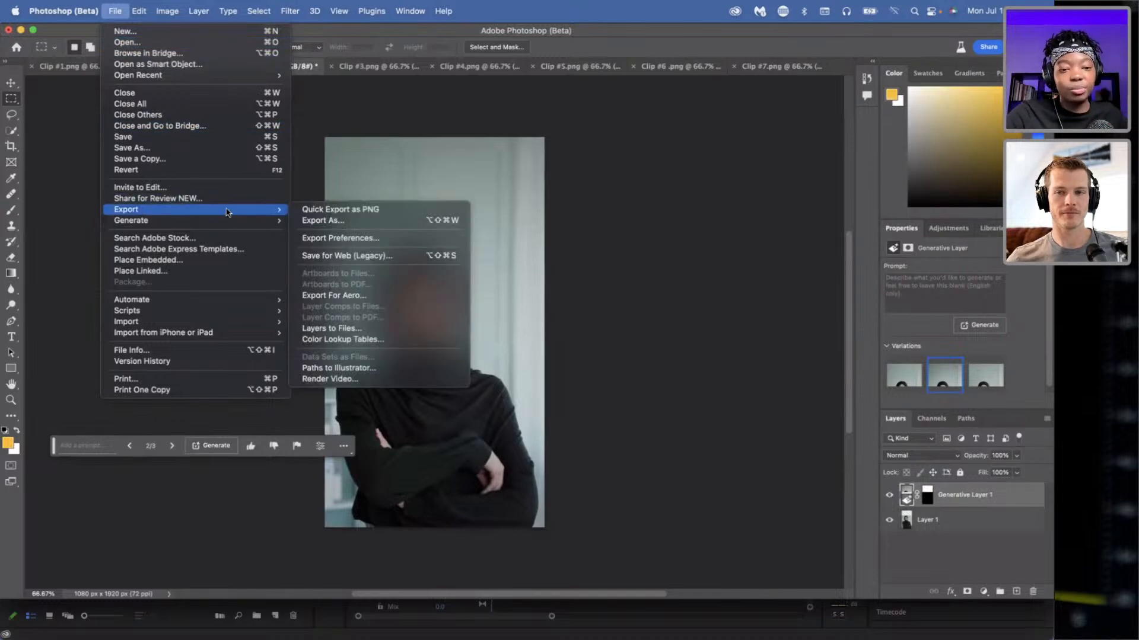
left_click(323, 221)
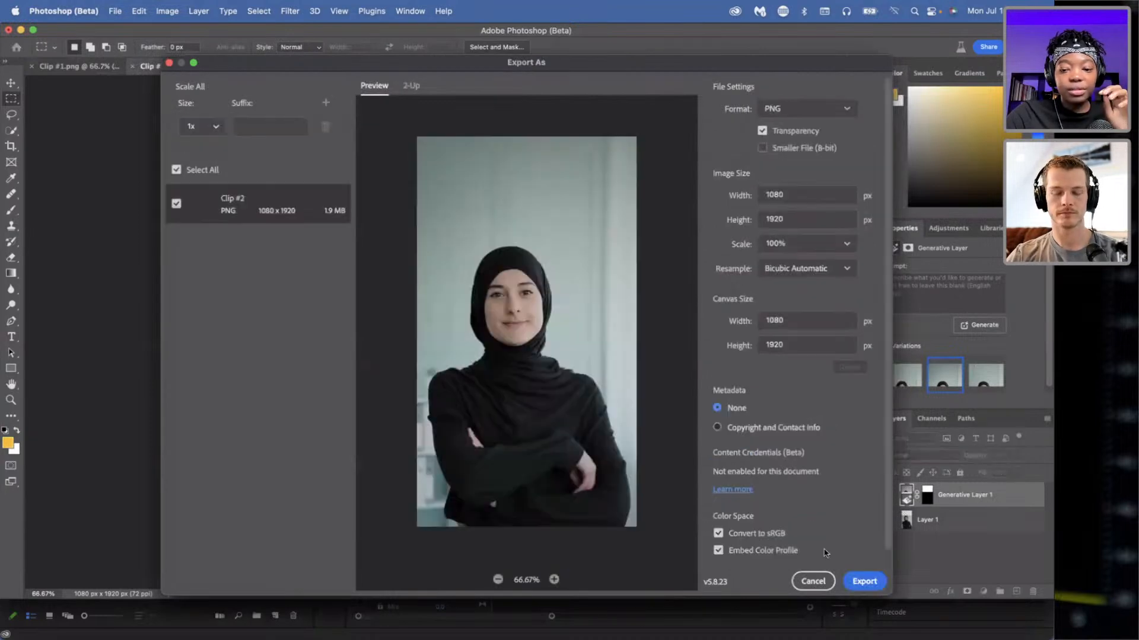
left_click(807, 579)
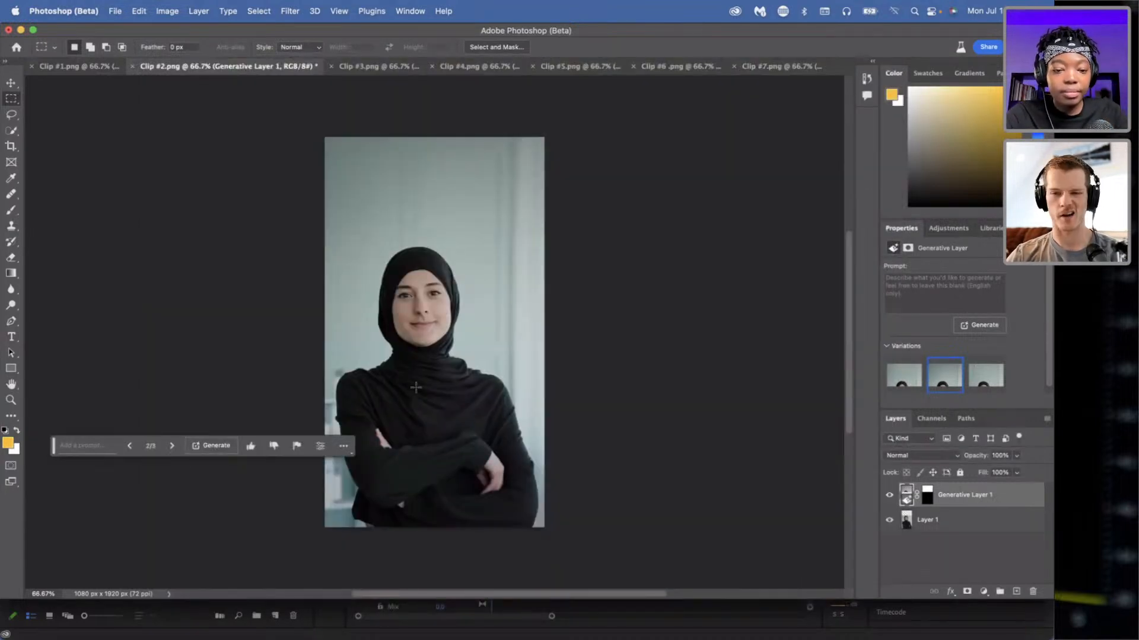
- Deselect the generative layer and start a quick PNG export into the Generative Fill folder within Adobe Live
left_click(10, 83)
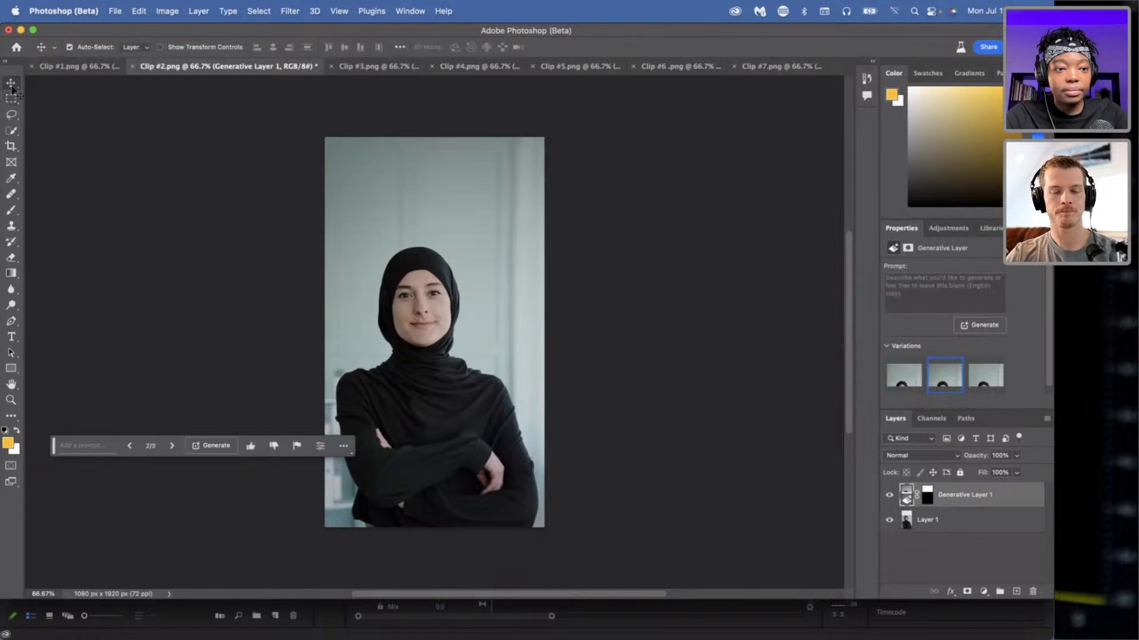
left_click(101, 188)
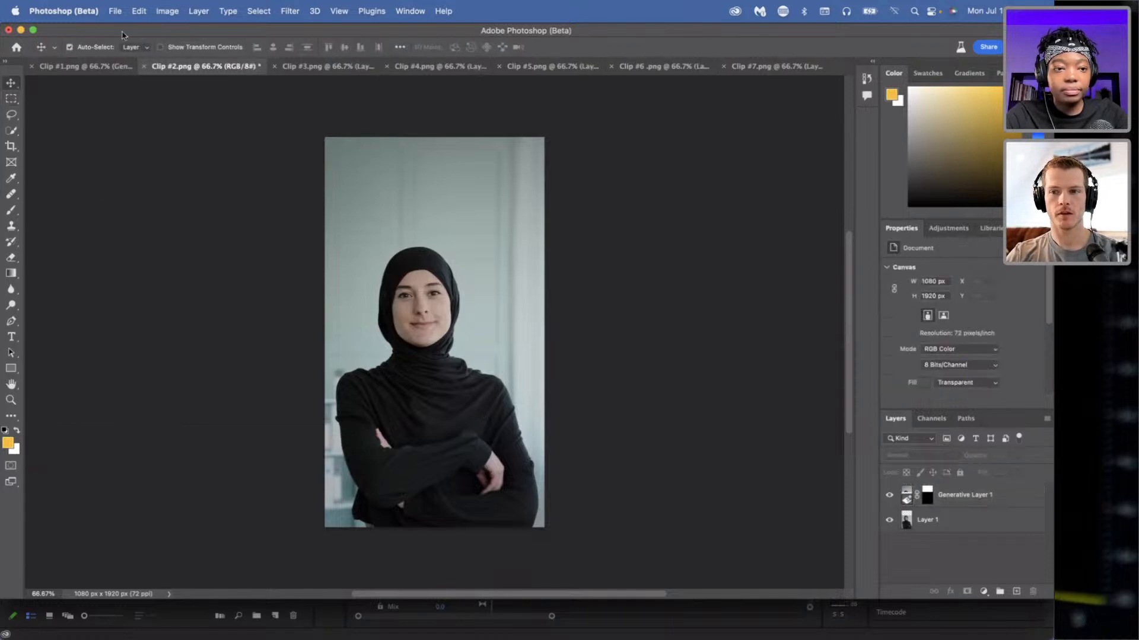
left_click(116, 9)
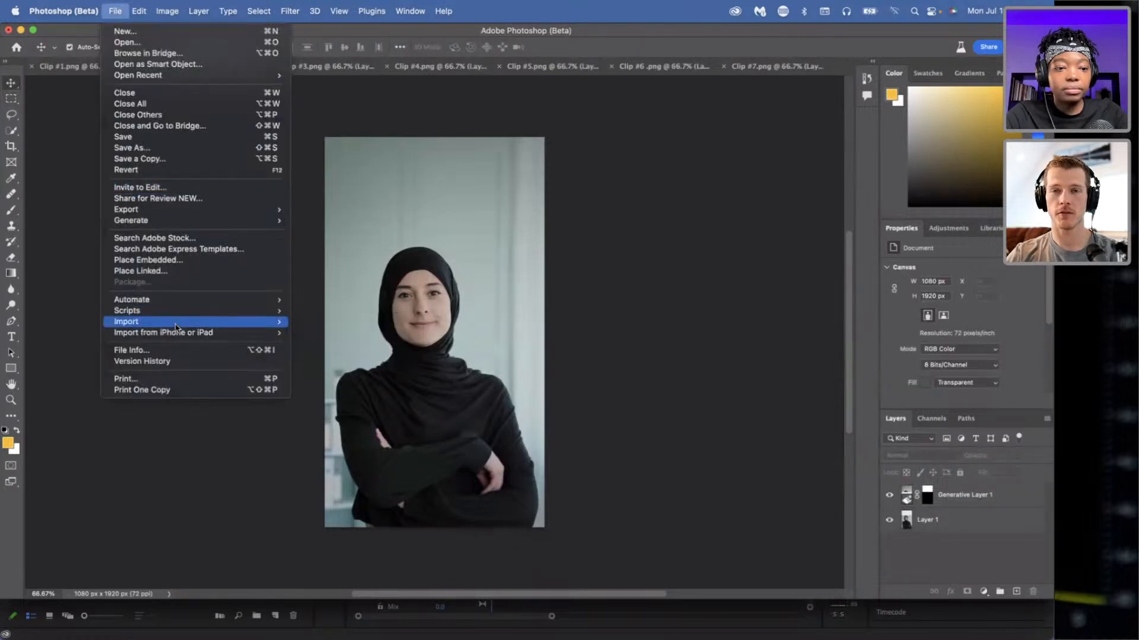
mouse_move(193, 210)
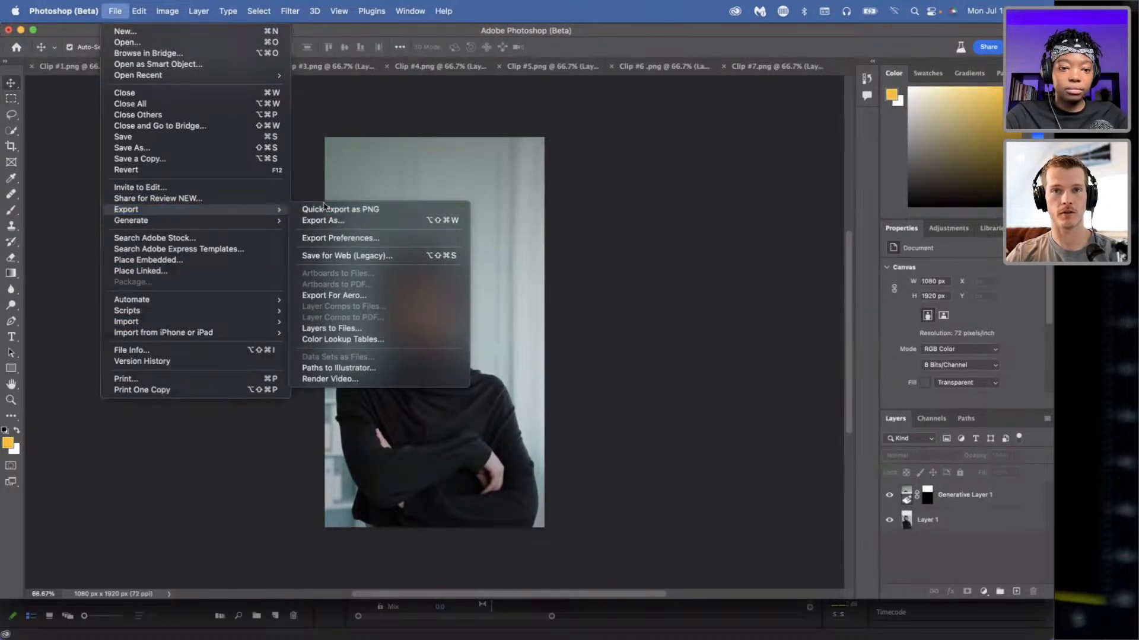
left_click(332, 208)
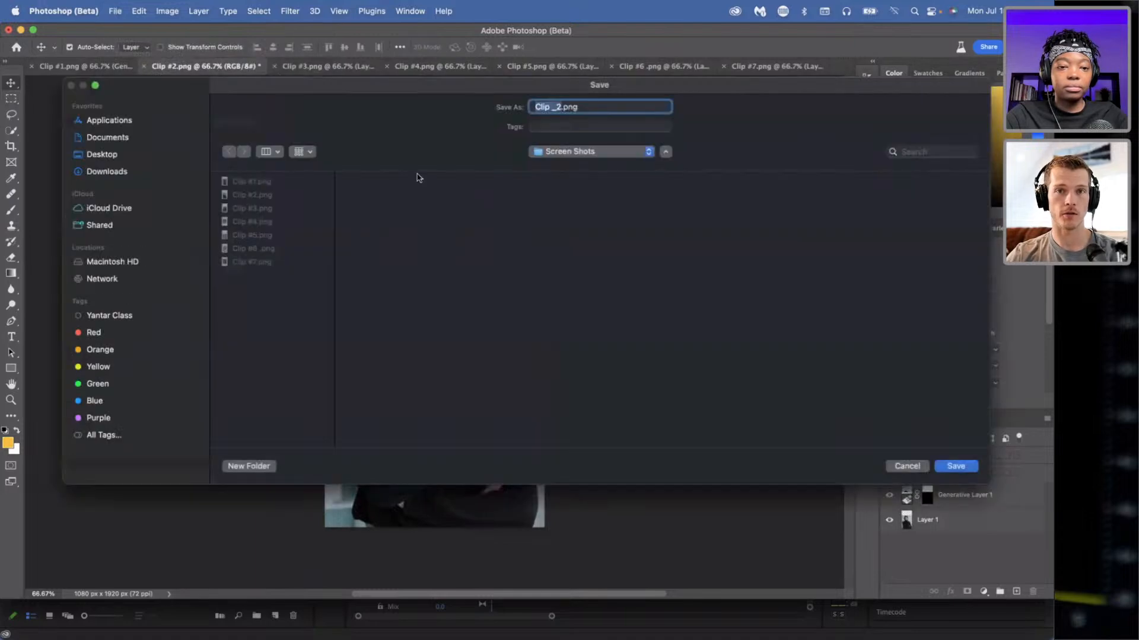
left_click(567, 153)
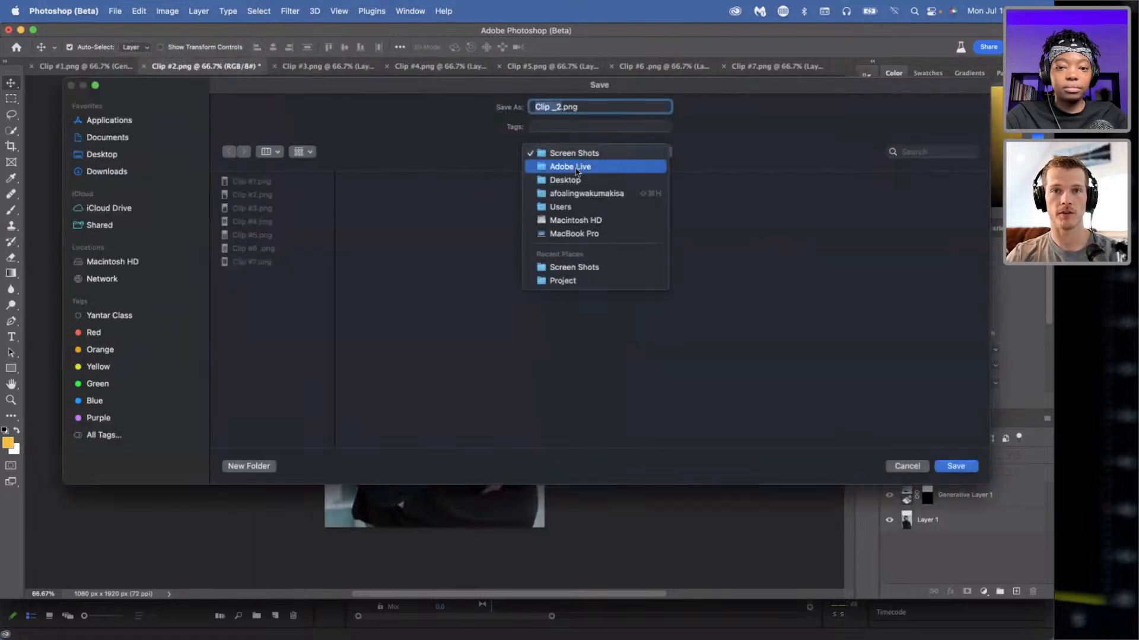
left_click(576, 171)
left_click(409, 197)
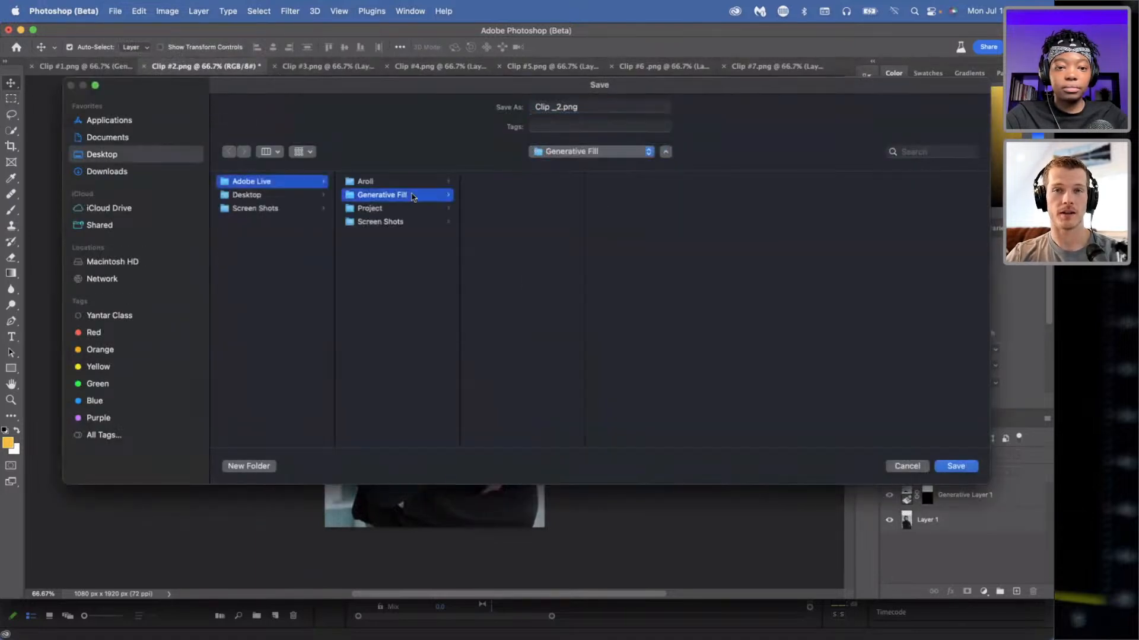
- Name the exported PNG "Clip 2 Filles" and save it
left_click_drag(650, 89, 609, 179)
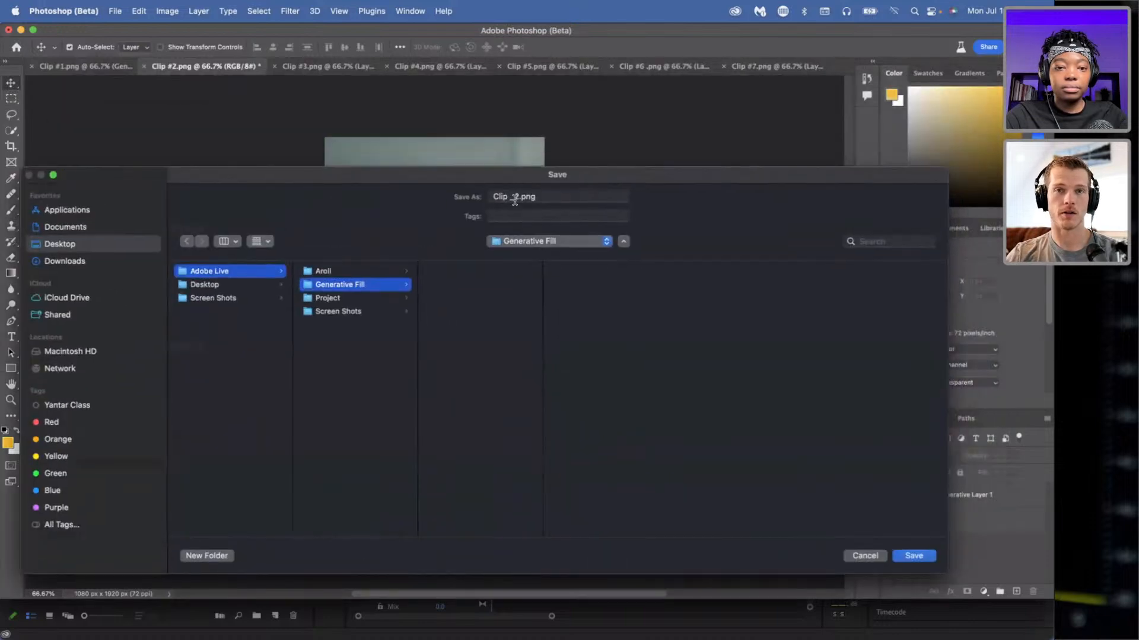
left_click(513, 197)
key("BackSpace")
type("Filles")
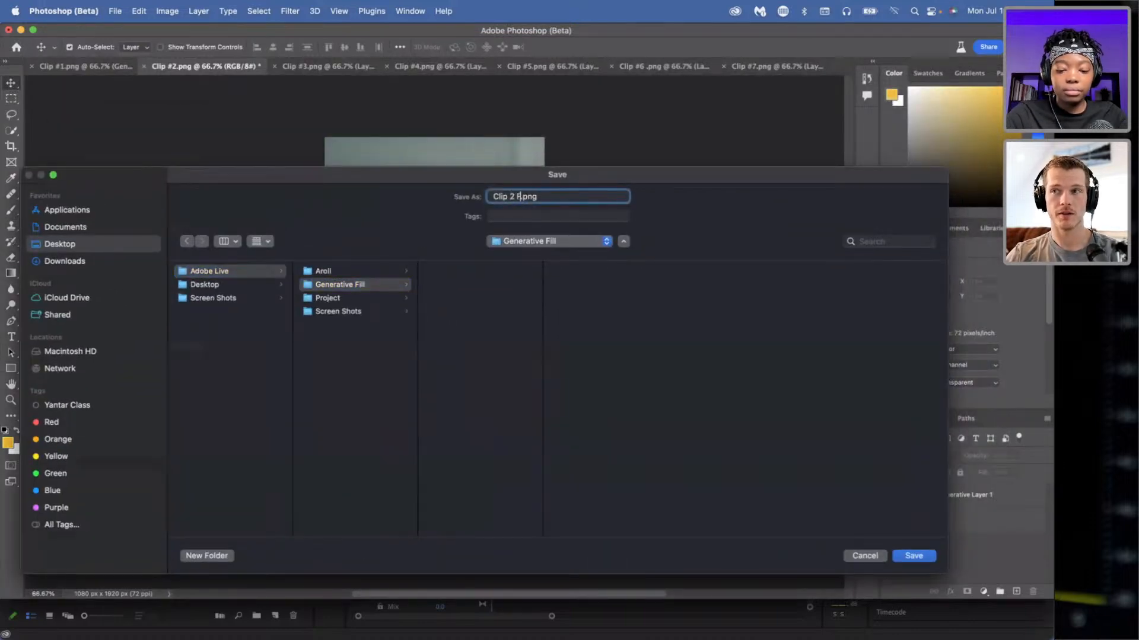
left_click(917, 557)
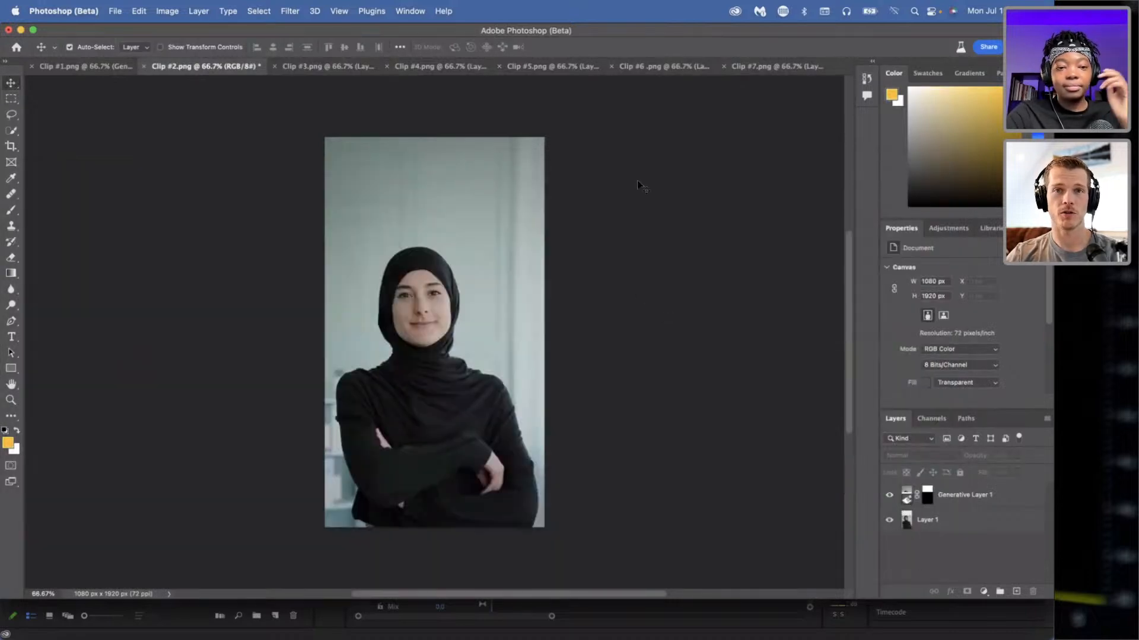
- Redo Clip #2's Generative Fill from scratch with no prompt, selecting the transparent area plus only a narrow strip of the photo
key("super+z")
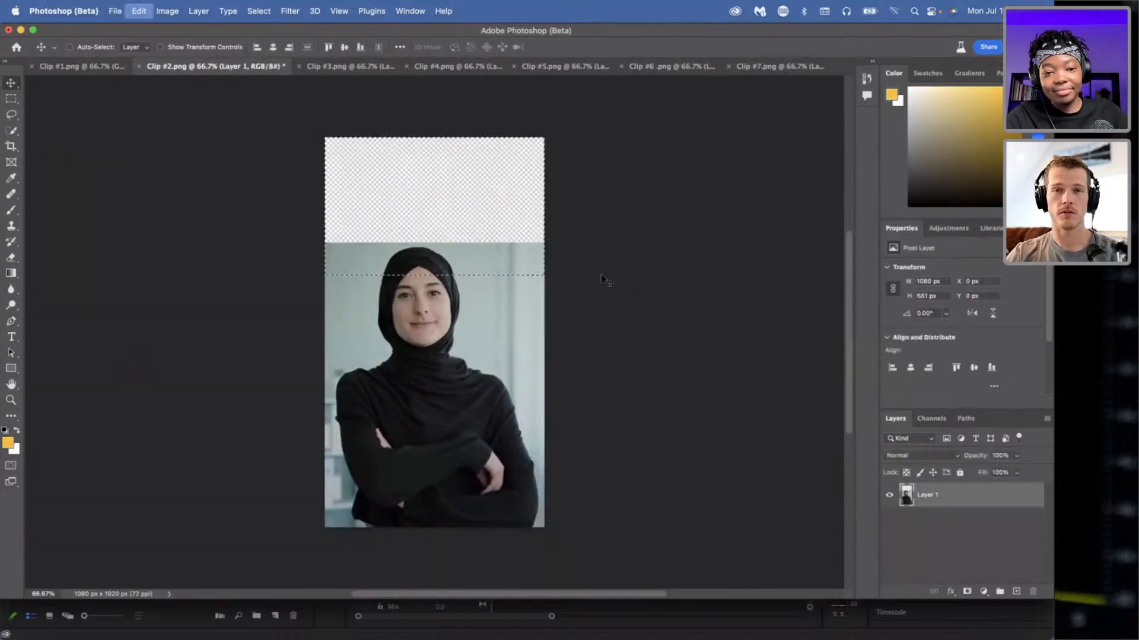
key("m")
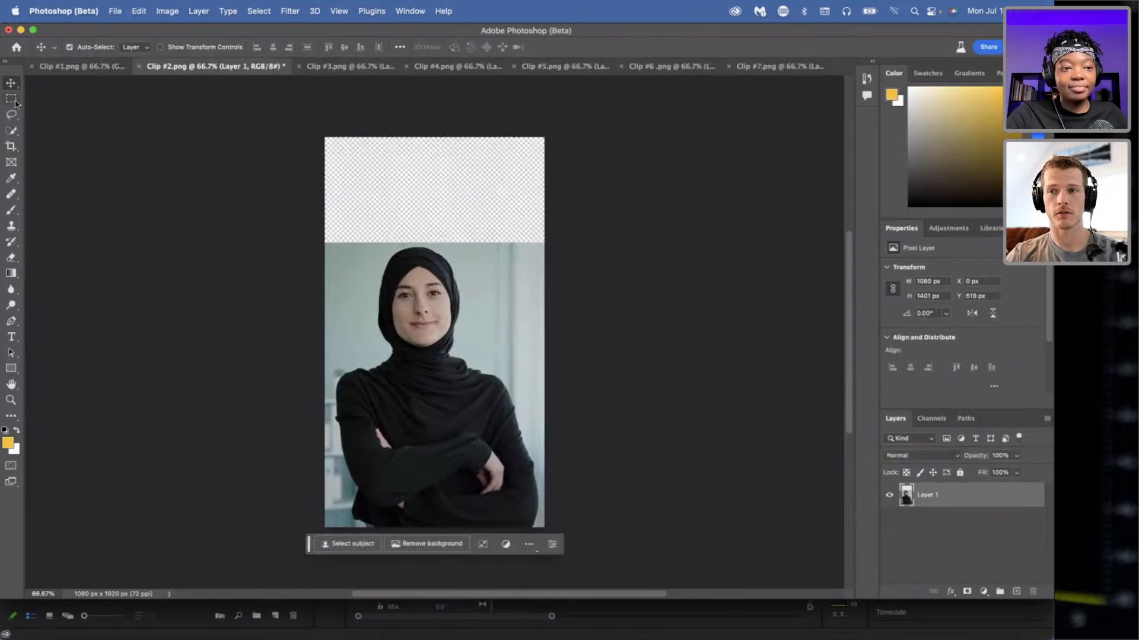
left_click_drag(324, 138, 546, 249)
left_click(356, 265)
left_click(510, 265)
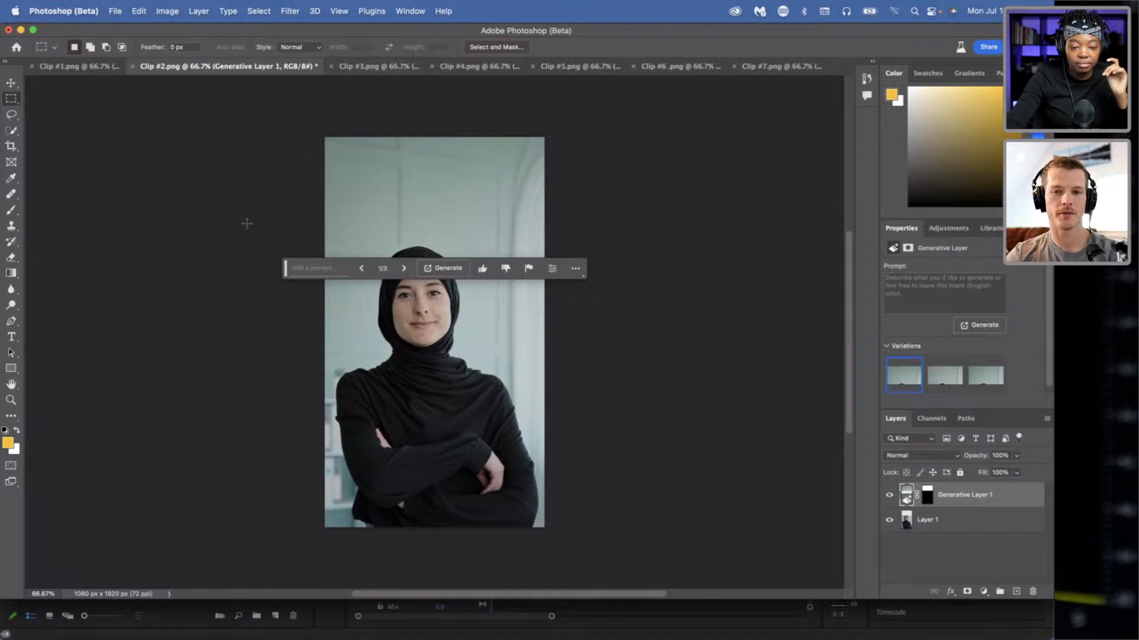
- Move the contextual bar off the subject, compare Clip #2's three new fill variations, and choose the first
left_click_drag(286, 268, 108, 515)
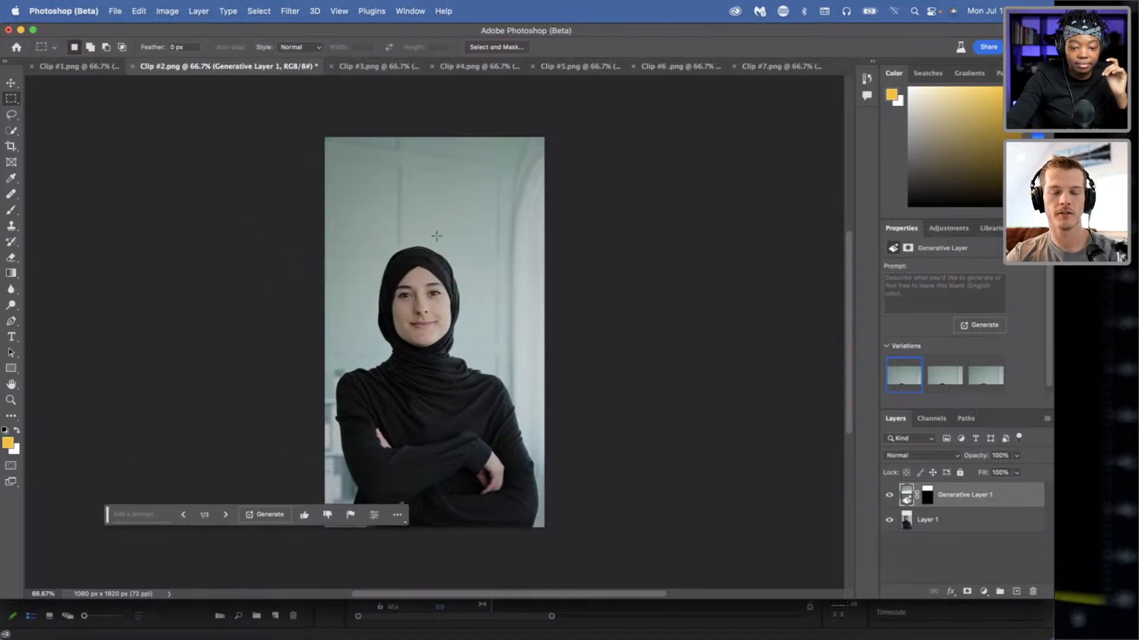
left_click(937, 386)
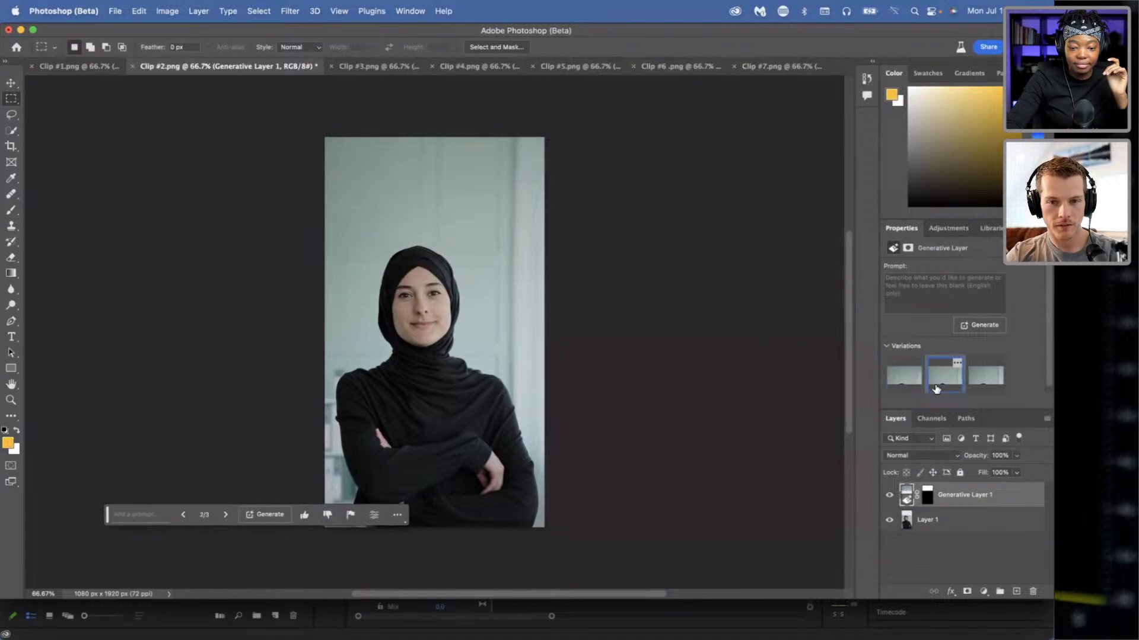
left_click(982, 389)
left_click(945, 389)
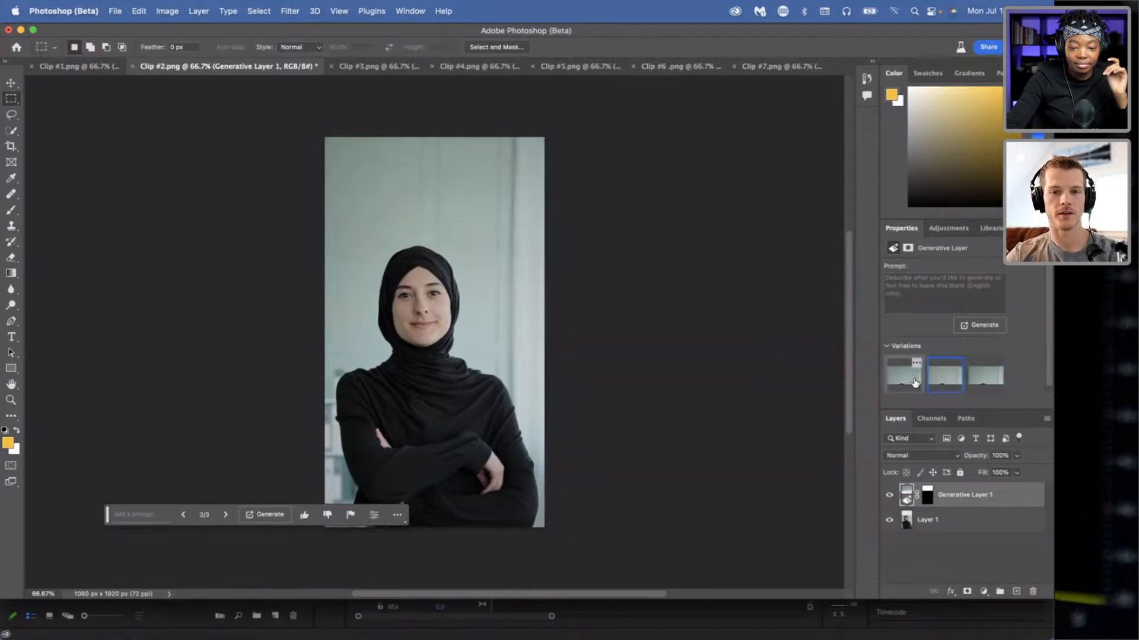
left_click(915, 383)
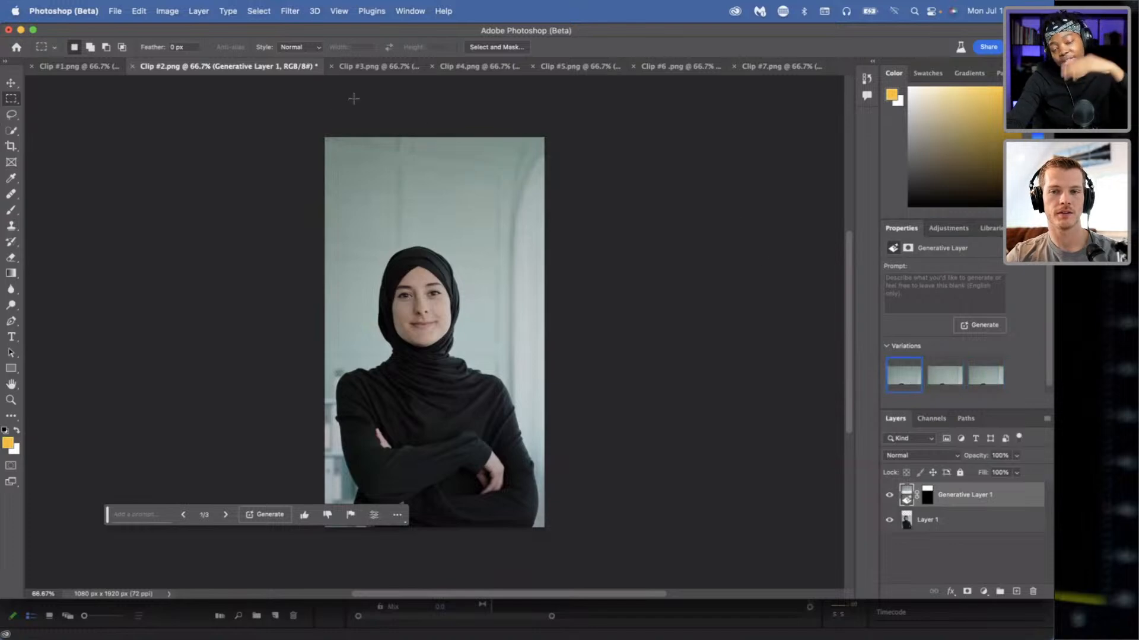
- Switch to the Clip #3.png document
left_click(375, 67)
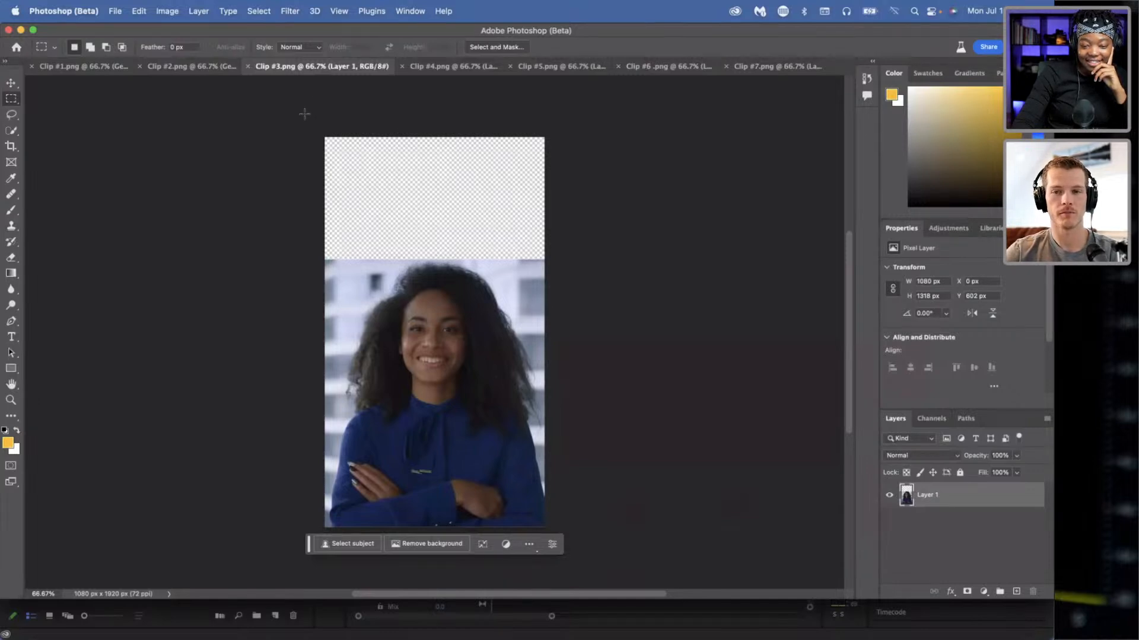
left_click_drag(304, 114, 314, 136)
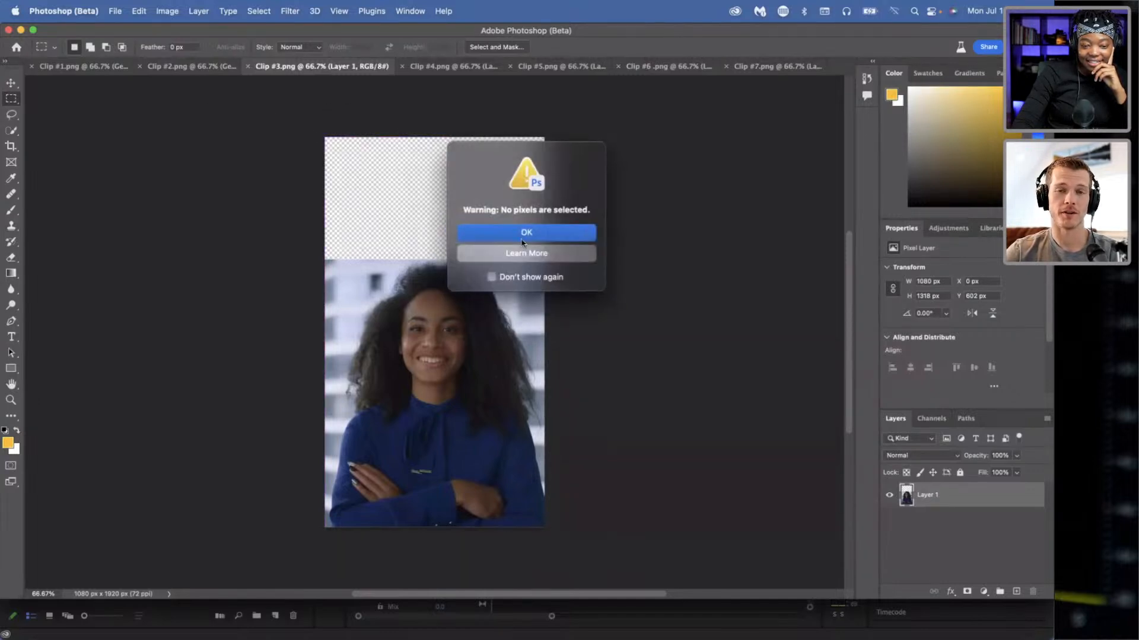
left_click(513, 240)
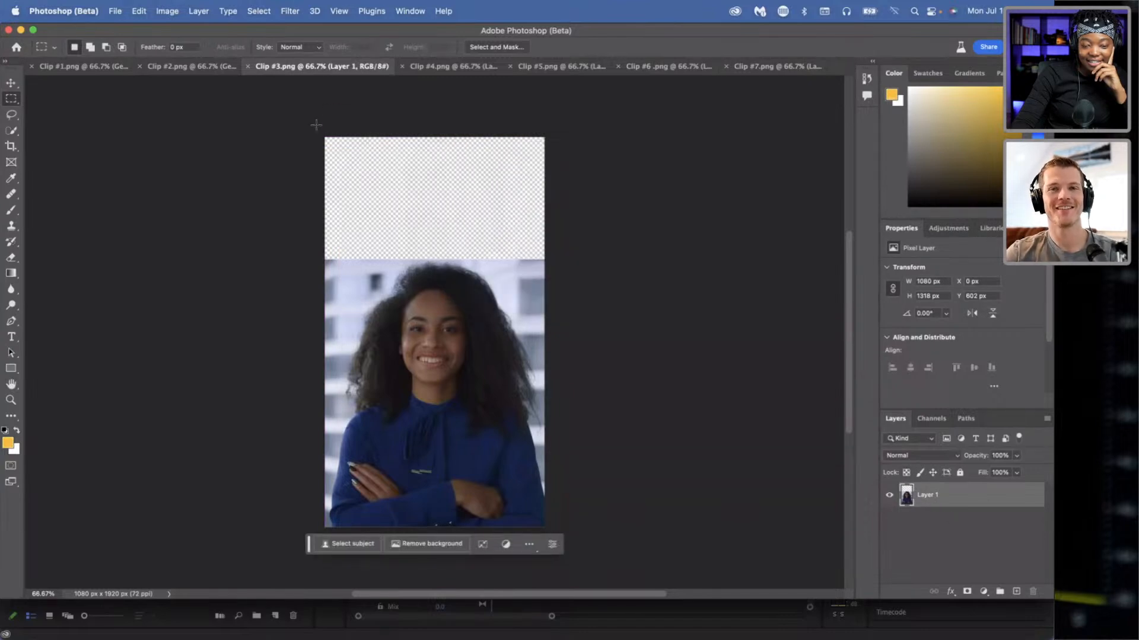
left_click_drag(313, 127, 329, 159)
left_click(11, 82)
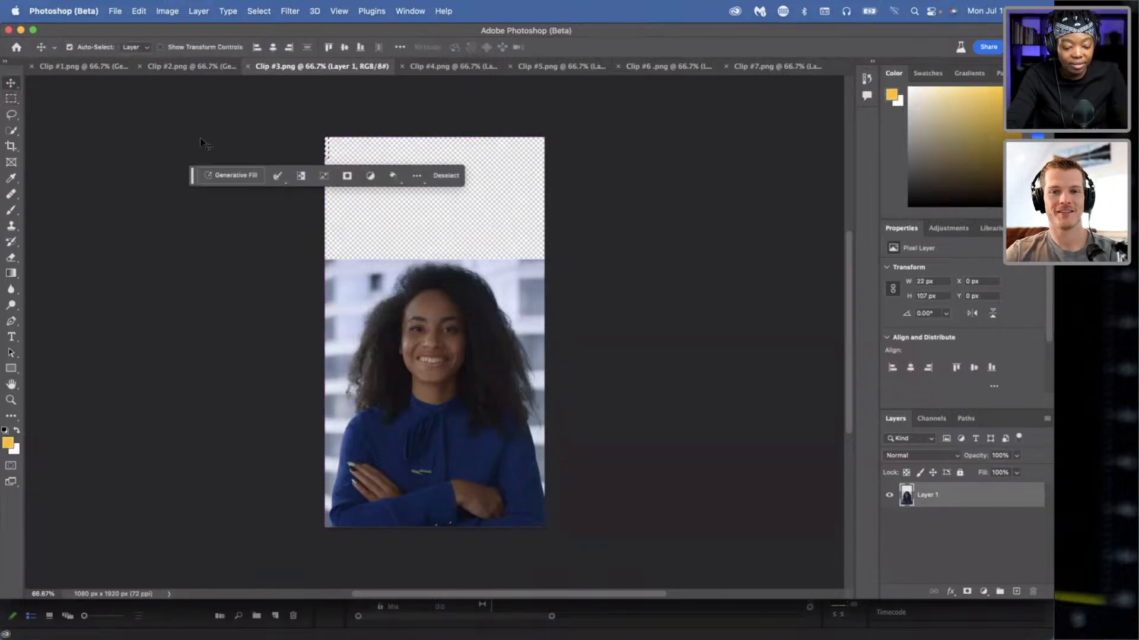
key("super+d")
- Select the transparent upper area plus a thin photo strip, 1080 x 634 px, and run Generative Fill with no prompt
left_click(11, 99)
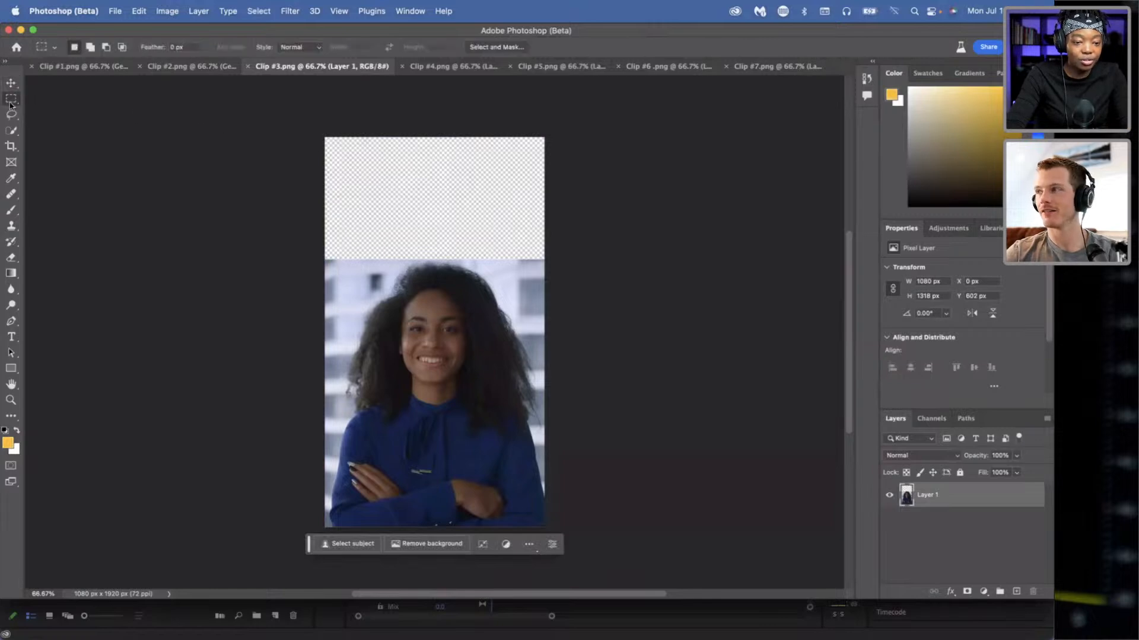
left_click_drag(323, 136, 545, 265)
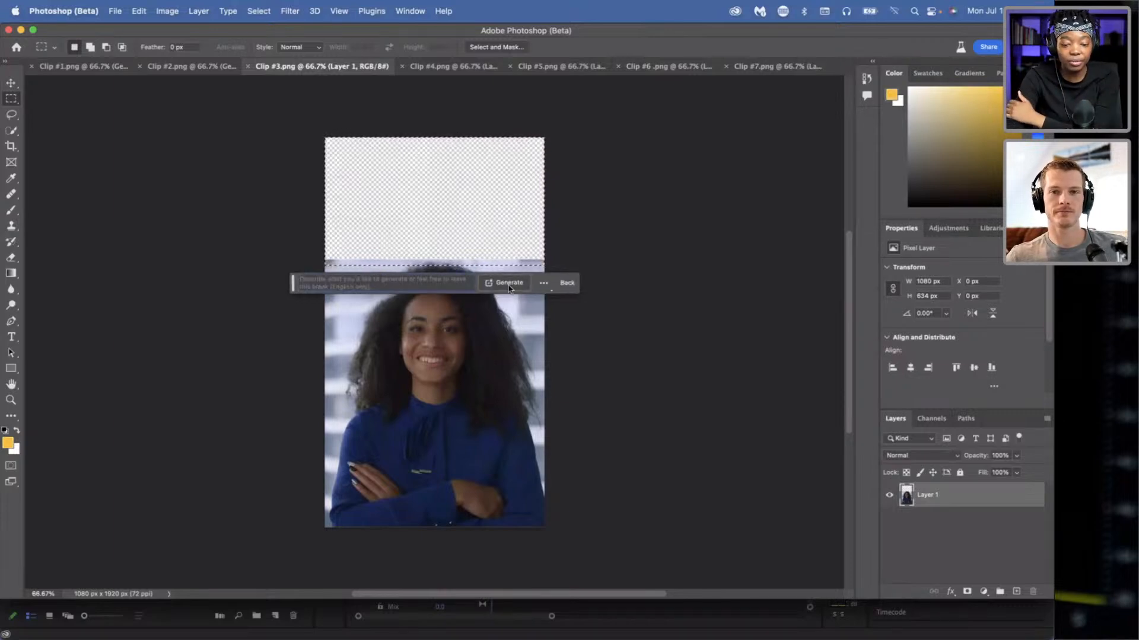
left_click(508, 283)
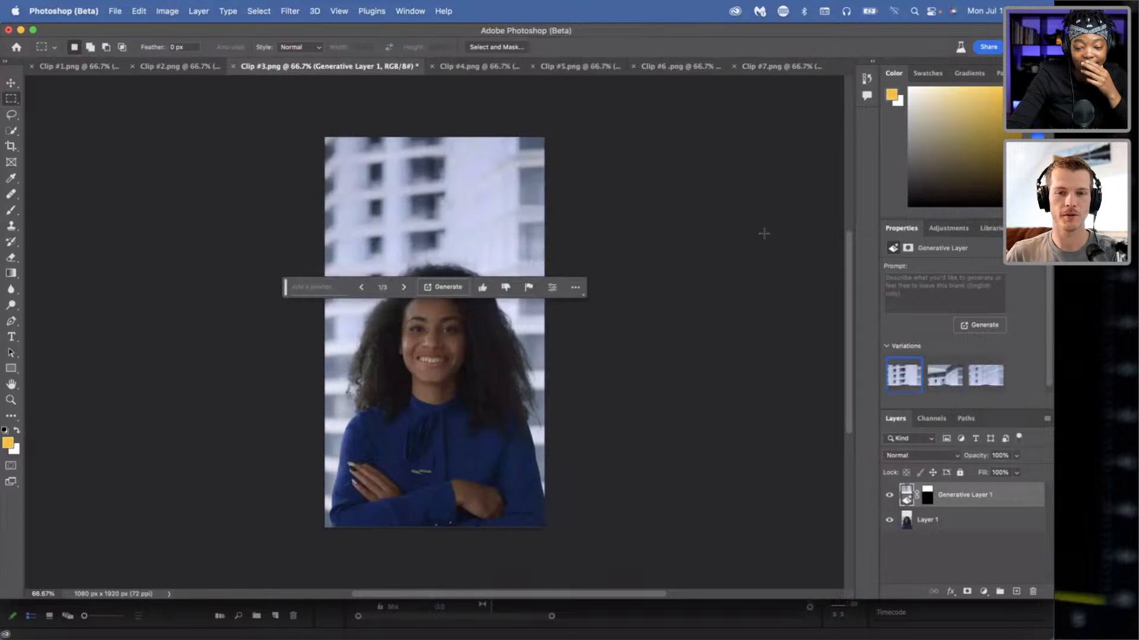
- Move the contextual bar off the face, compare Clip #3's three background variations, and choose the first
left_click_drag(286, 287, 2, 483)
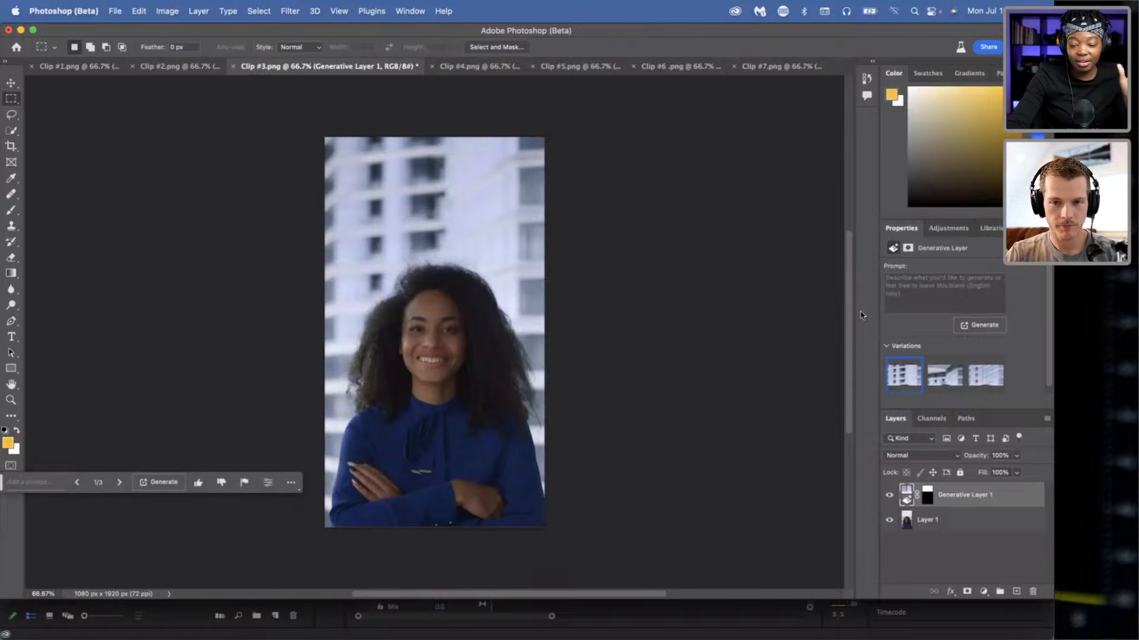
left_click(948, 380)
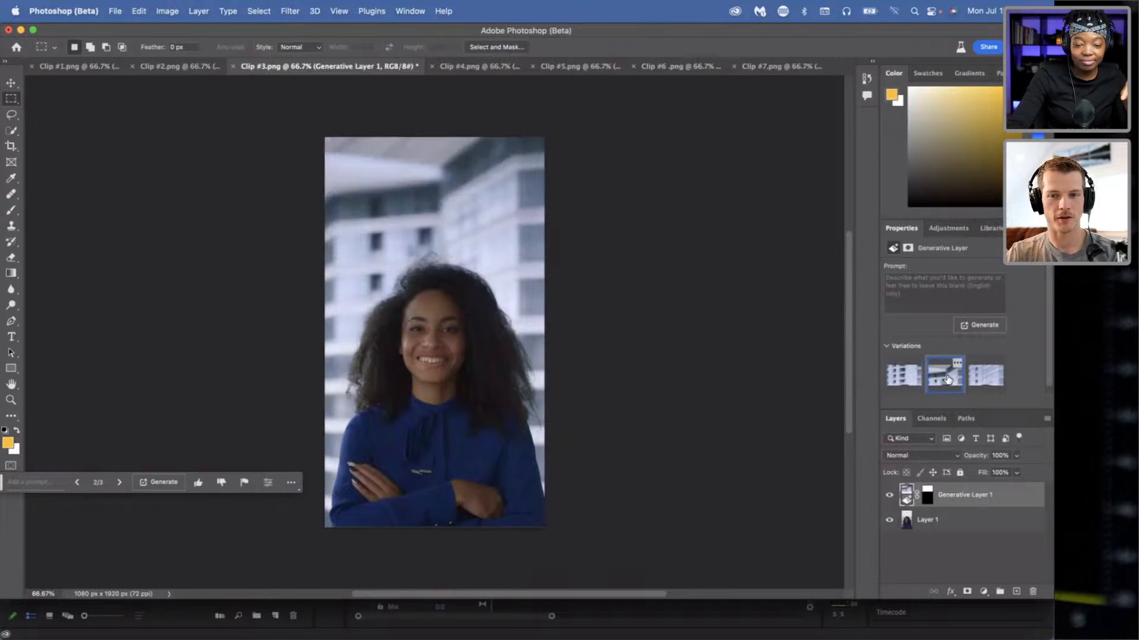
left_click(993, 385)
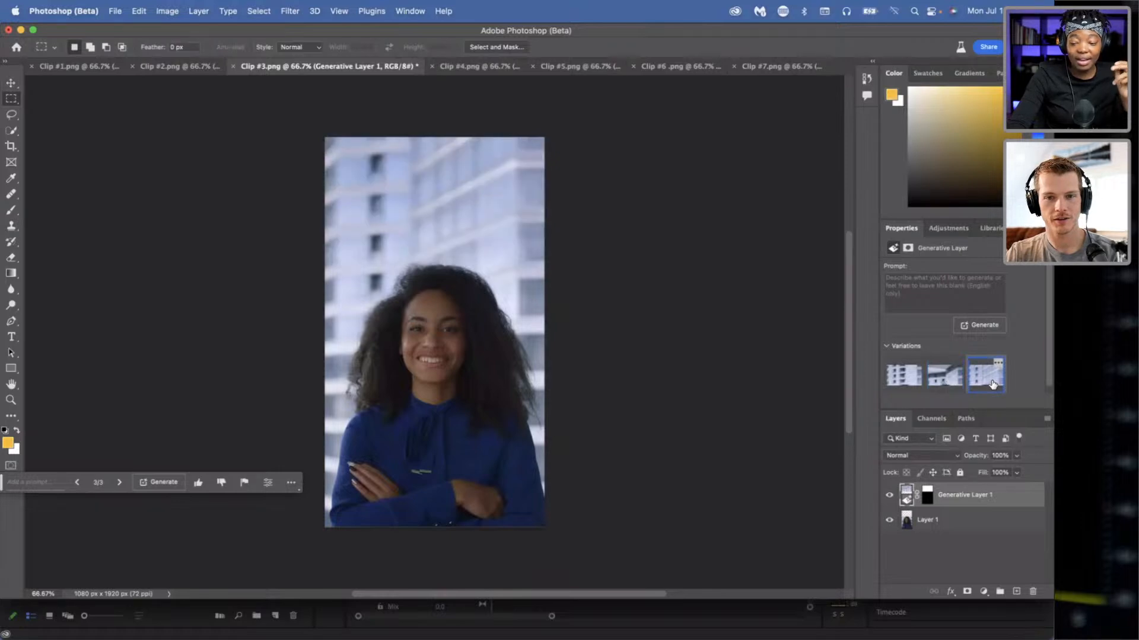
left_click(938, 378)
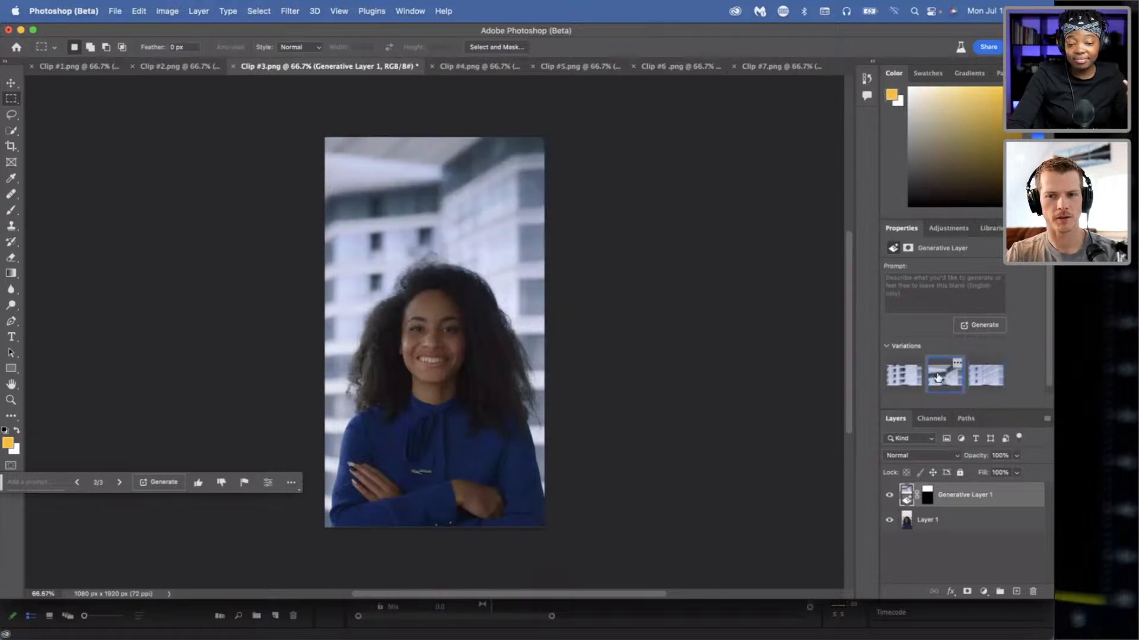
left_click(906, 381)
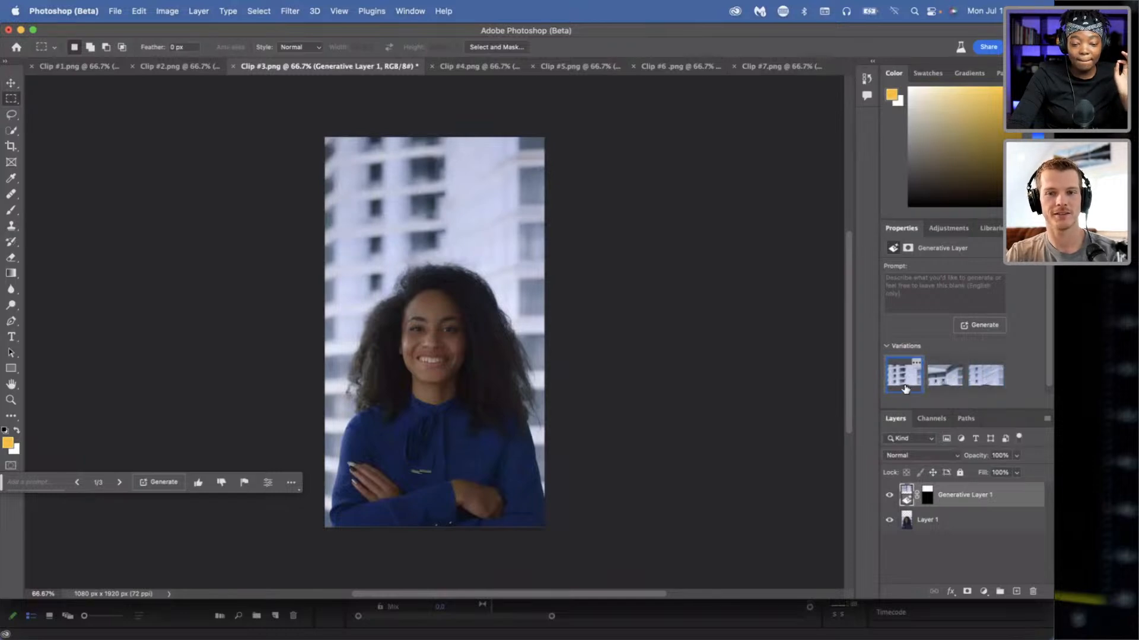
- Compare Clip #3's second and third background variations and choose the second
left_click(946, 389)
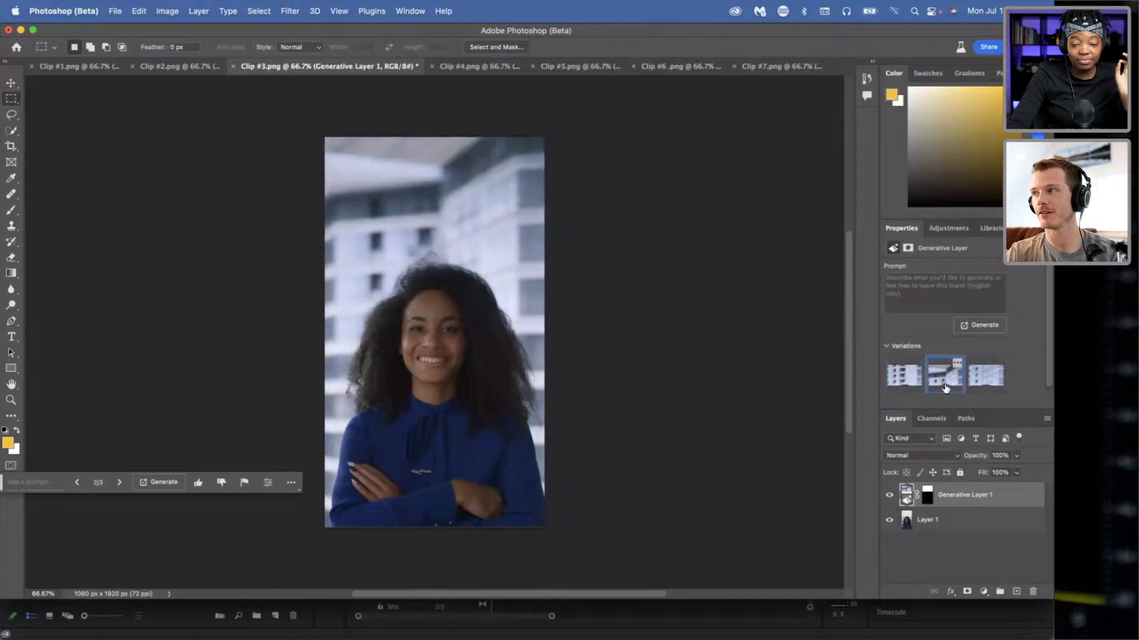
left_click(983, 389)
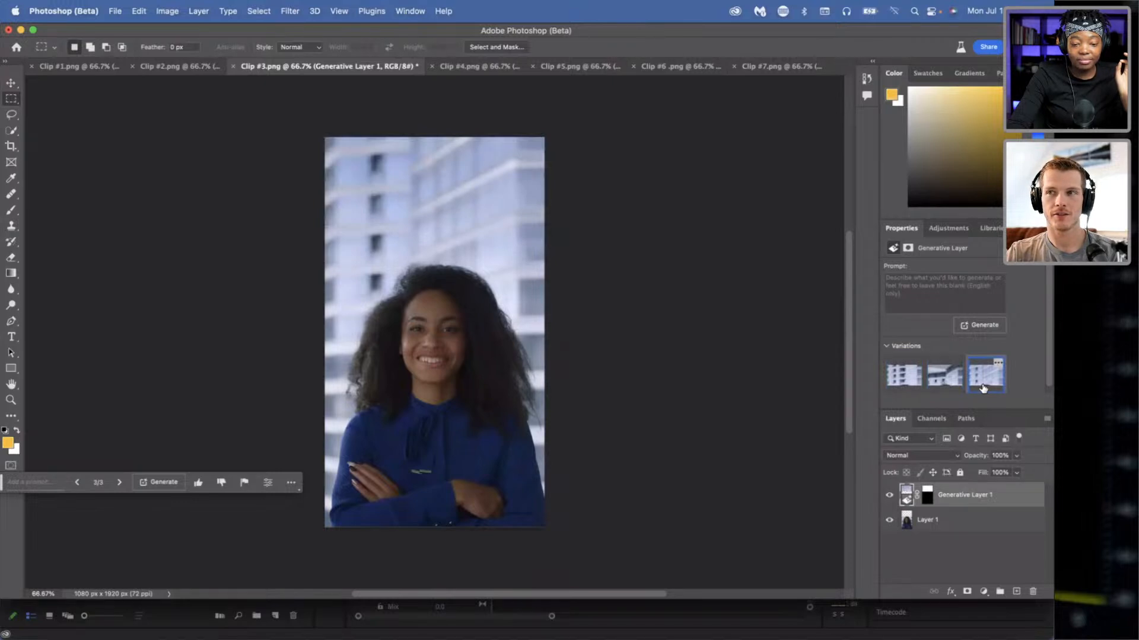
left_click(950, 382)
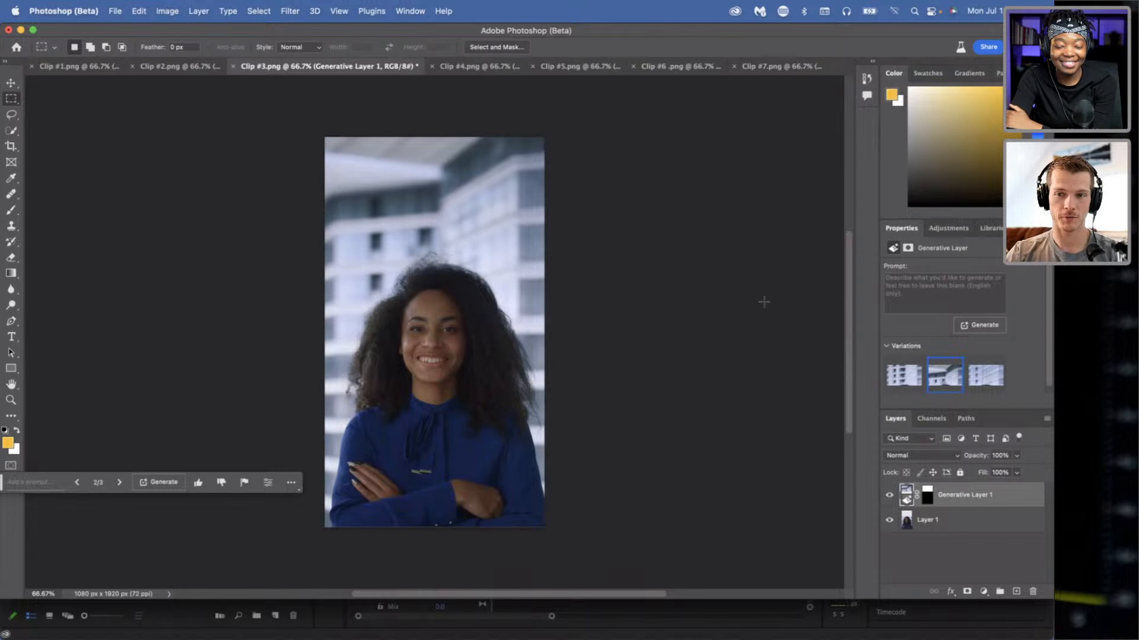
- In Clip #4.png, select the upper transparent area plus a thin photo strip, 1080 x 472 px, and run Generative Fill with no prompt
left_click(467, 69)
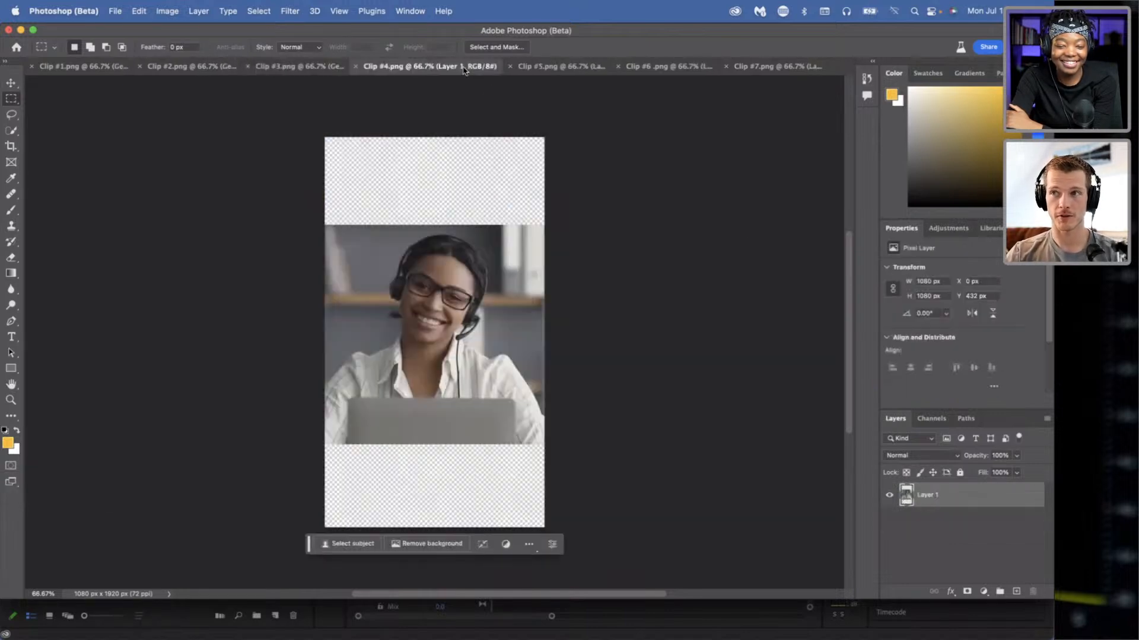
scroll(608, 218, "down", 2)
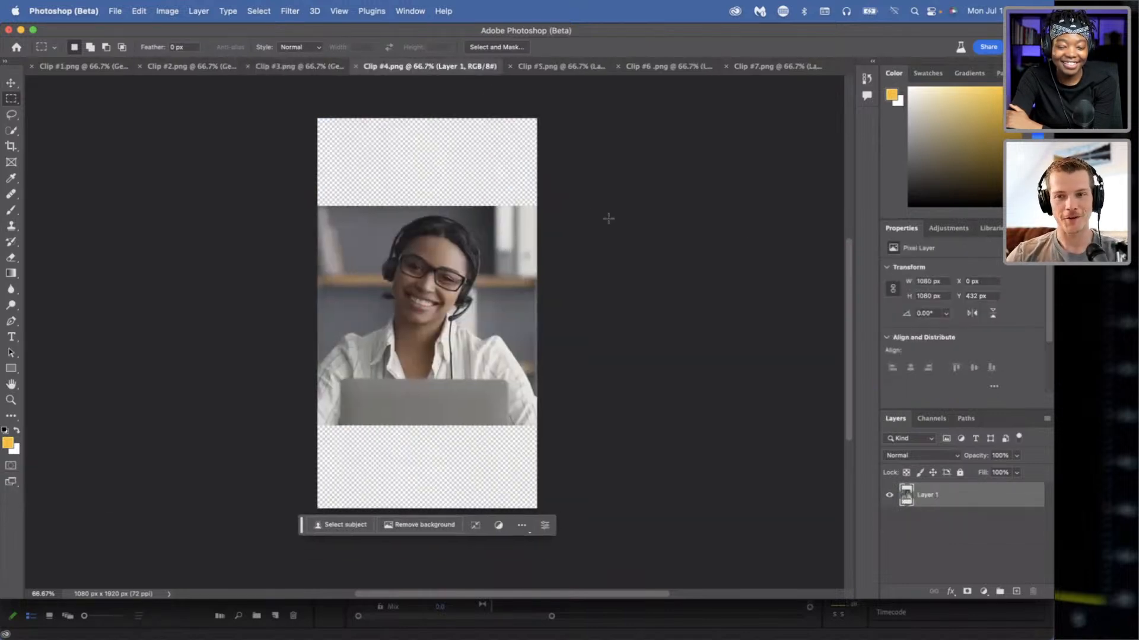
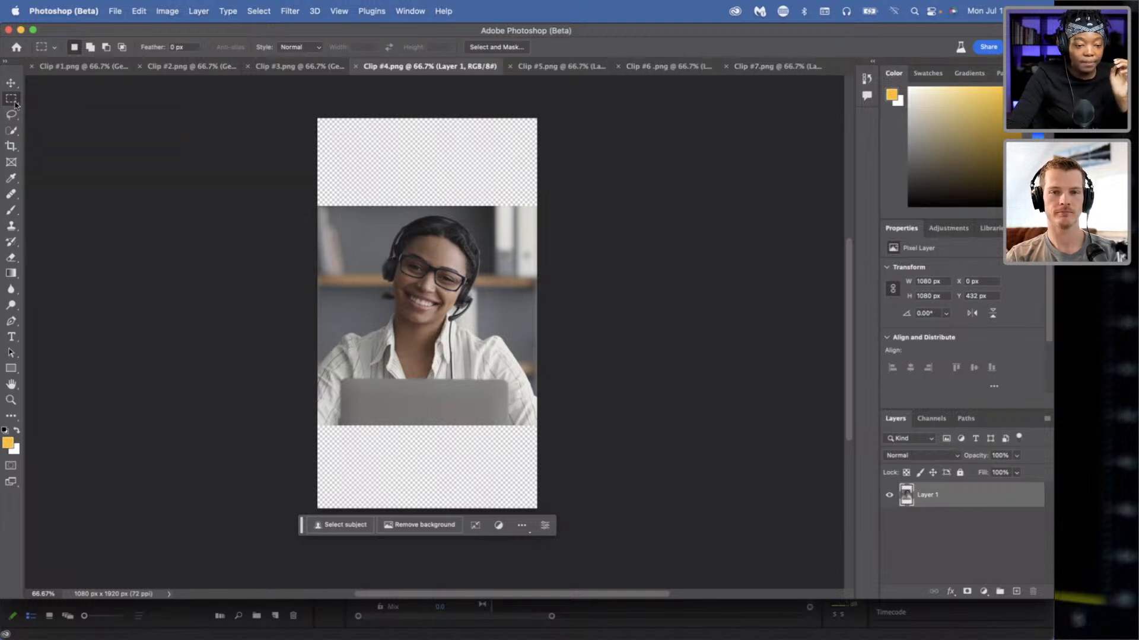
left_click_drag(304, 104, 538, 214)
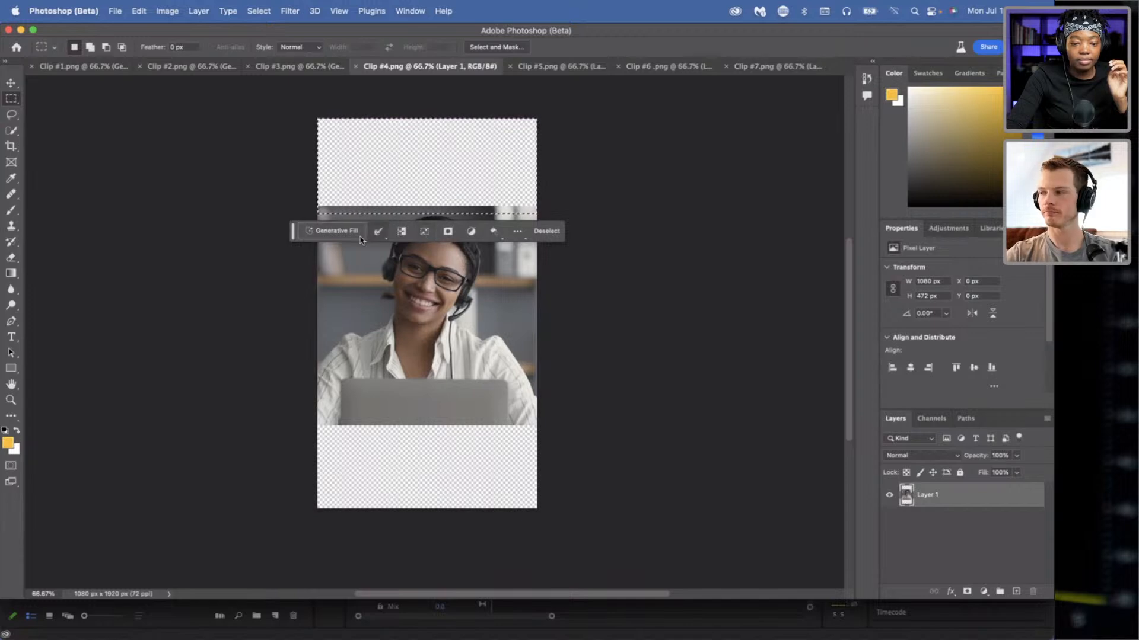
left_click(335, 232)
left_click(501, 231)
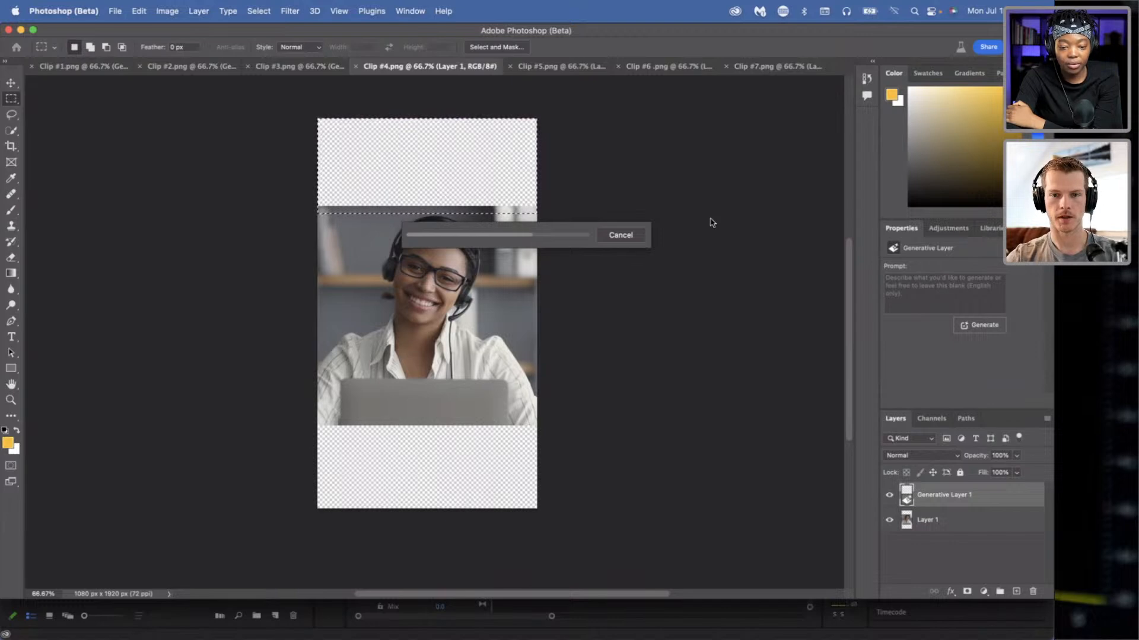
- Select Clip #4's lower transparent area plus a strip of the laptop, run Generative Fill with no prompt, and dismiss the guidelines warning
left_click(302, 419)
left_click_drag(302, 419, 546, 525)
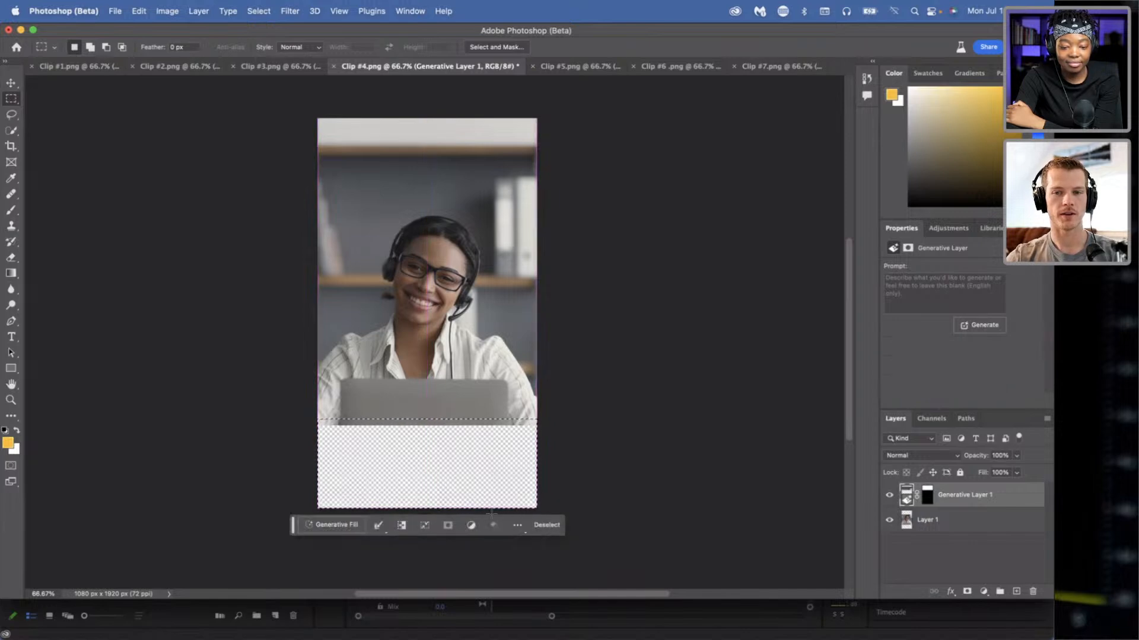
left_click(320, 398)
left_click_drag(293, 400, 565, 529)
left_click(332, 525)
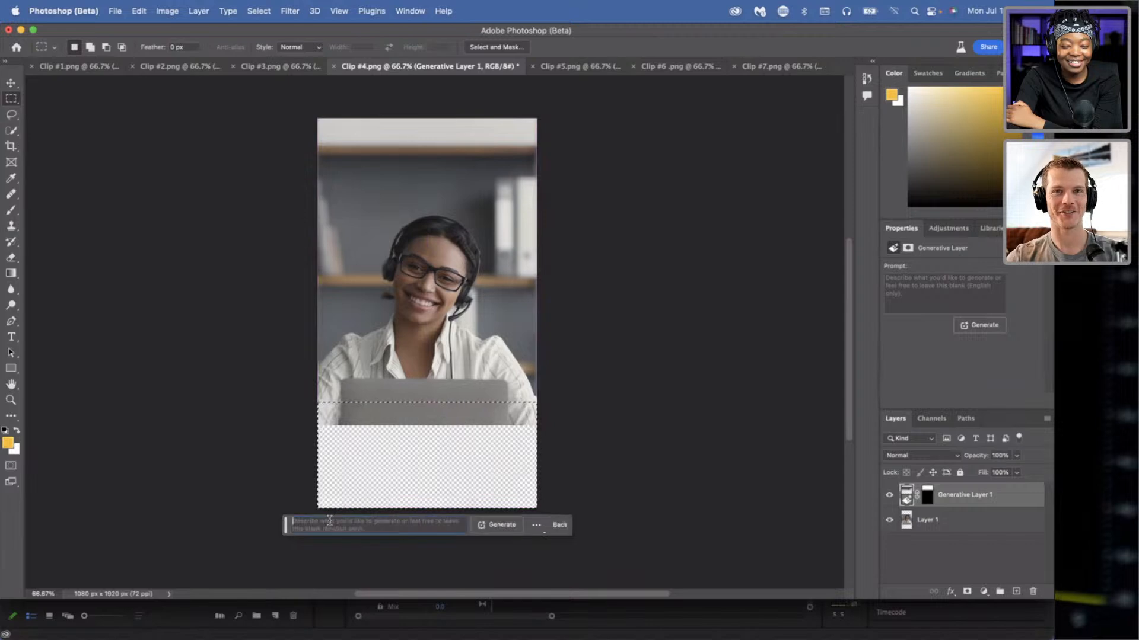
left_click(496, 525)
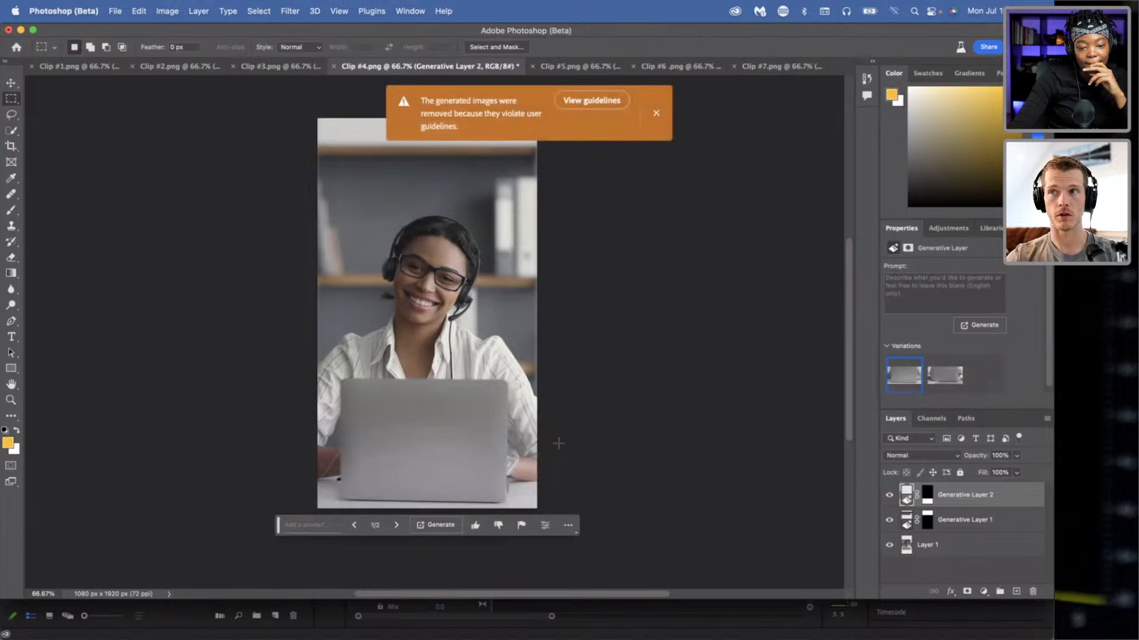
left_click(657, 114)
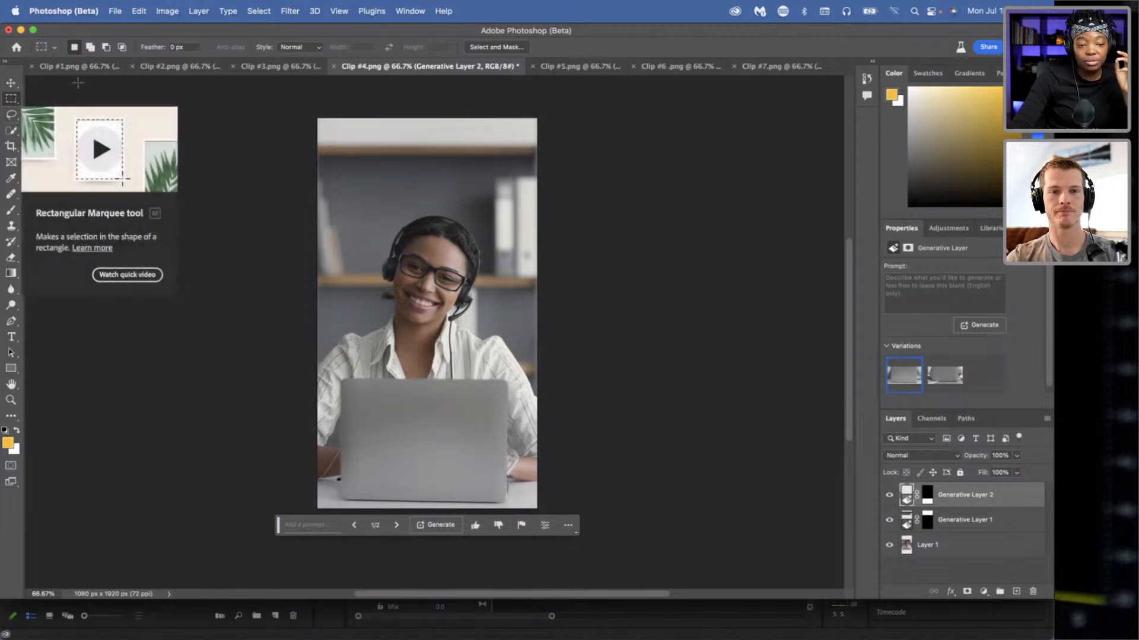
- Compare Clip #4's two lower fill variations of the laptop and desk, and choose the second
left_click(559, 67)
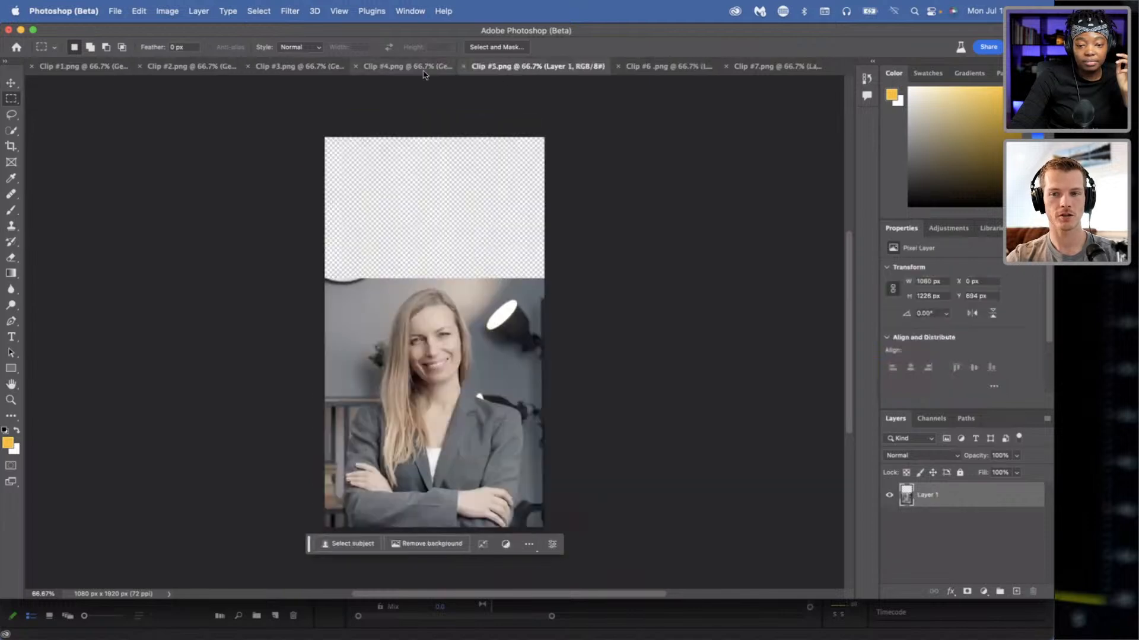
left_click(424, 66)
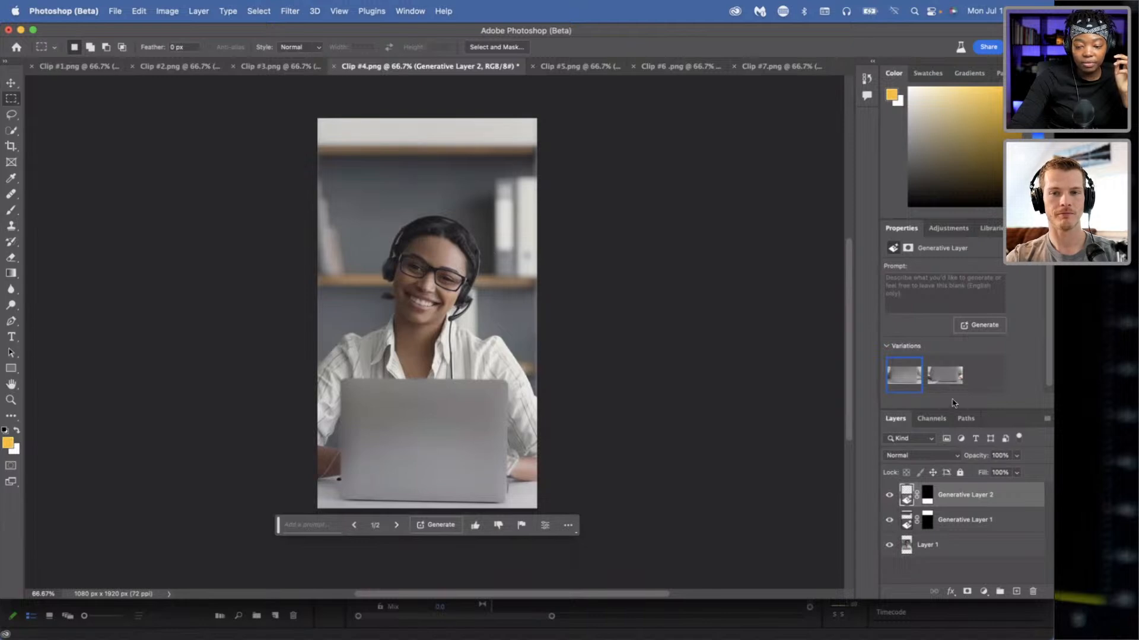
left_click(952, 379)
left_click(902, 375)
left_click(946, 377)
left_click(899, 374)
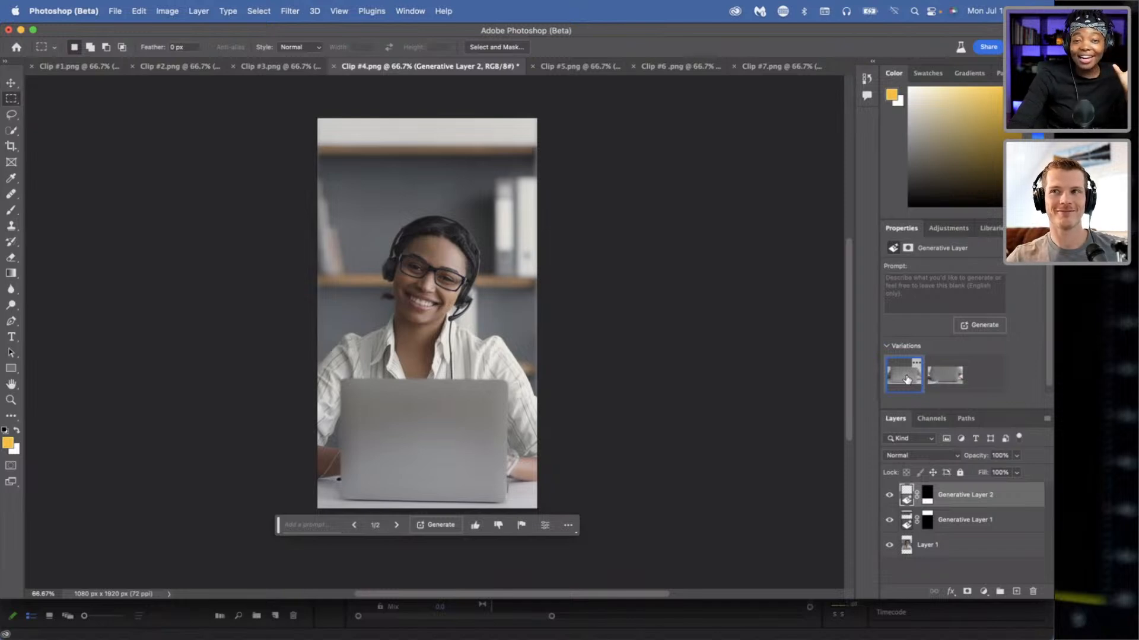
left_click(944, 377)
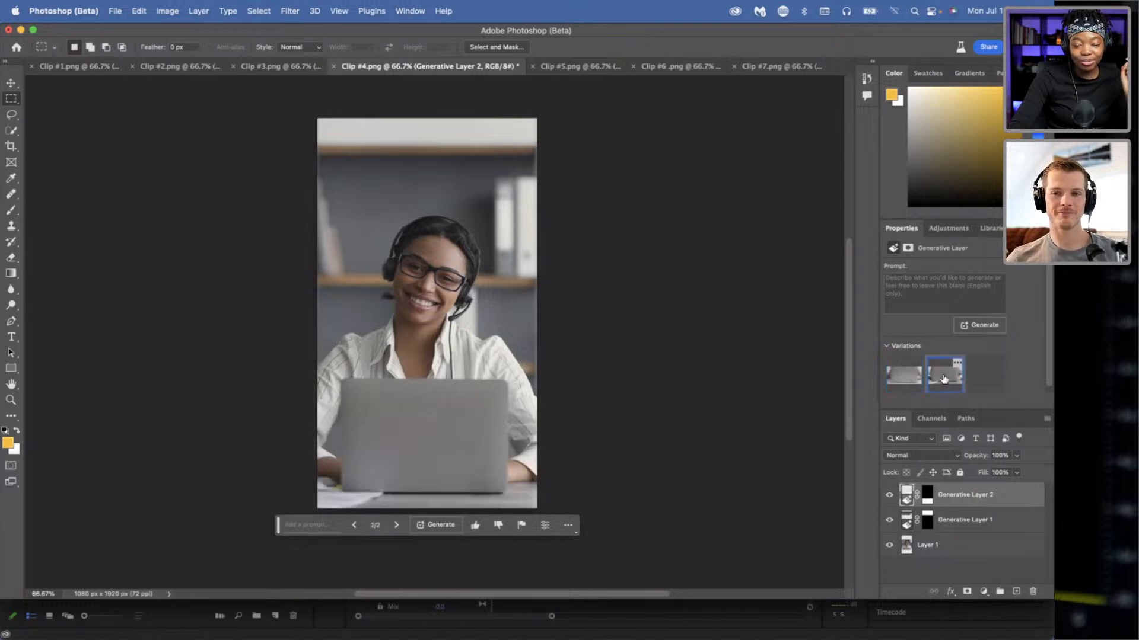
left_click(587, 67)
left_click(426, 65)
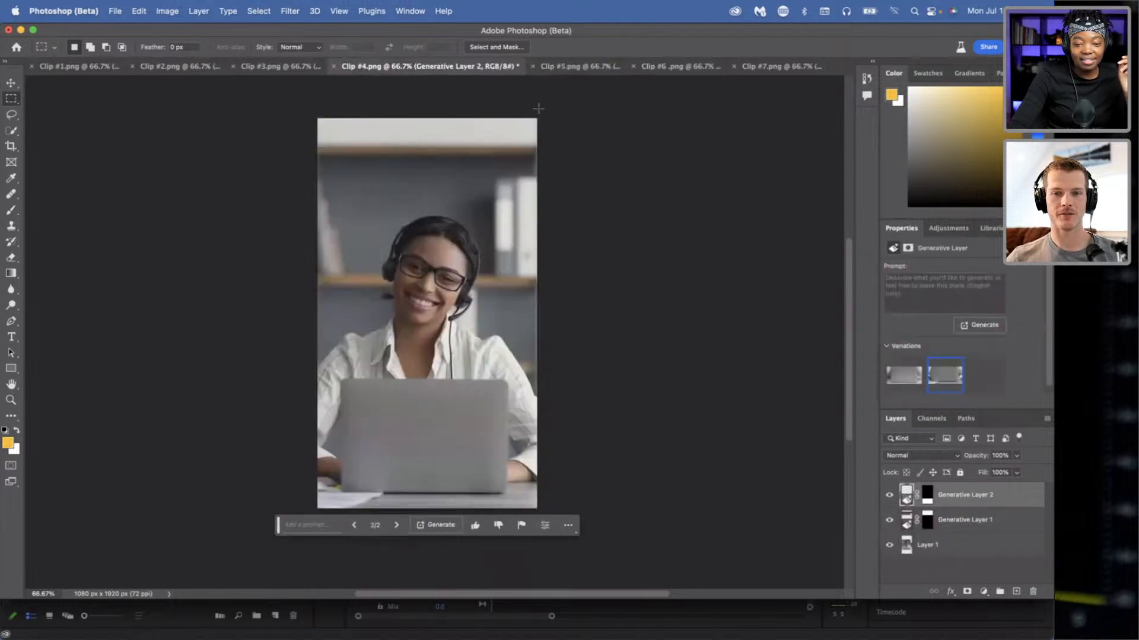
- In Clip #5.png, select the transparent upper area plus a thin photo strip, 1080 x 734 px, and run Generative Fill with no prompt
left_click(567, 67)
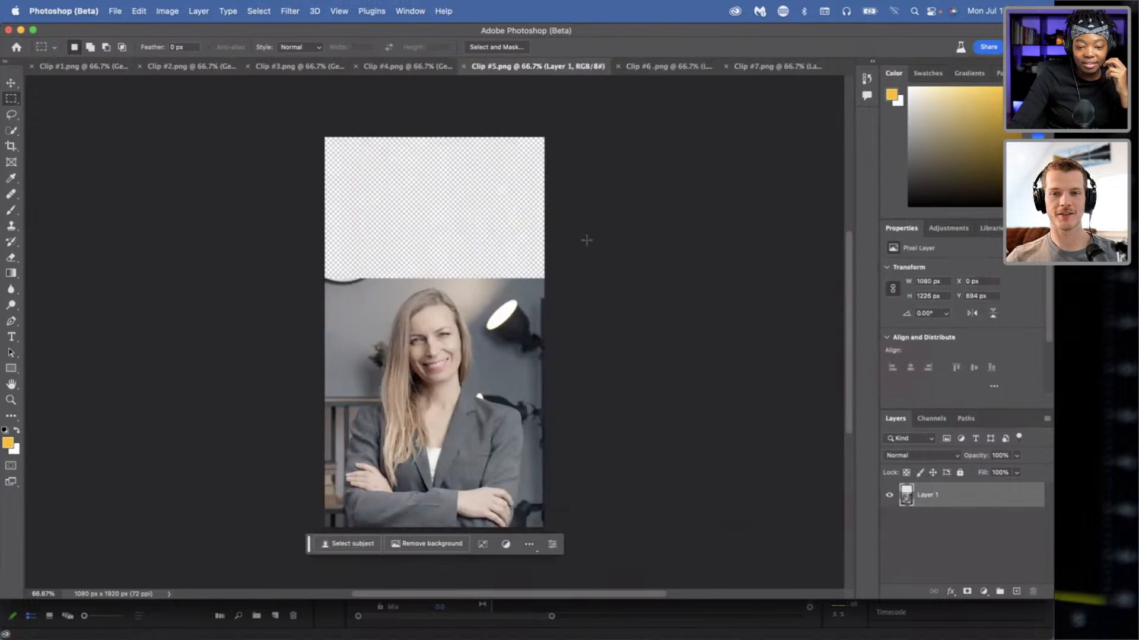
scroll(587, 240, "down", 2)
scroll(586, 240, "up", 3)
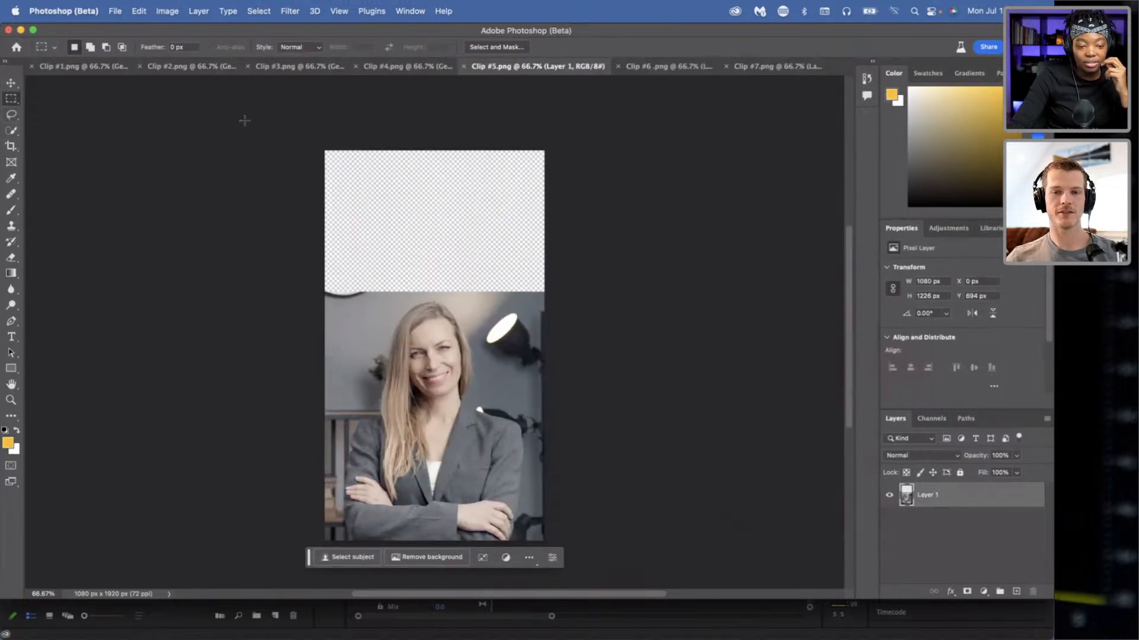
left_click_drag(308, 128, 496, 296)
left_click_drag(530, 301, 544, 300)
left_click(341, 316)
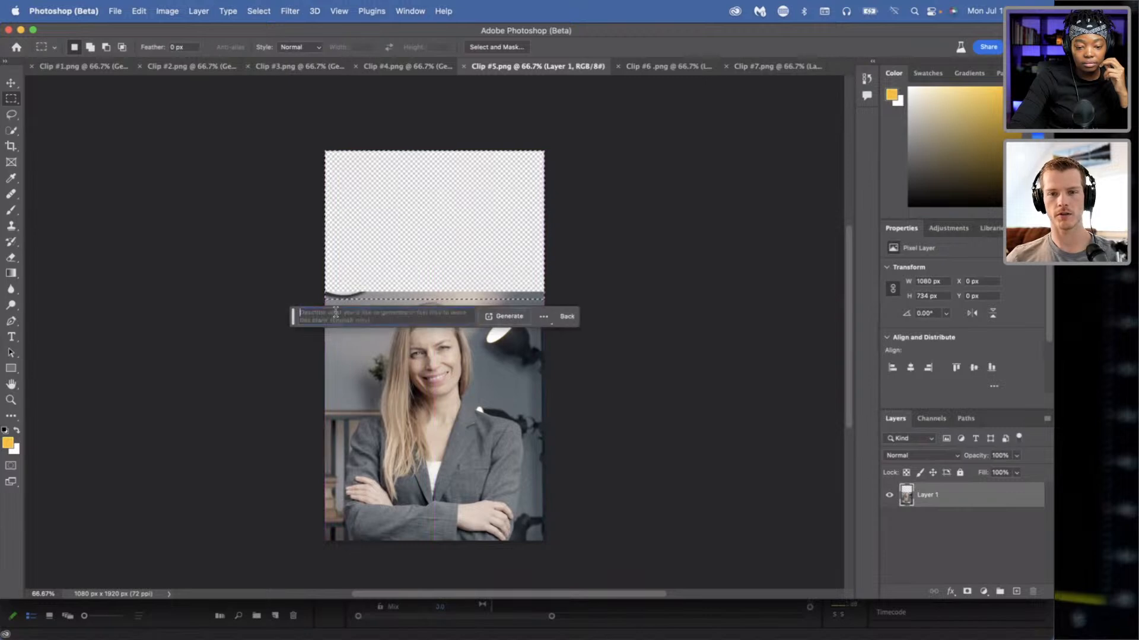
left_click(522, 322)
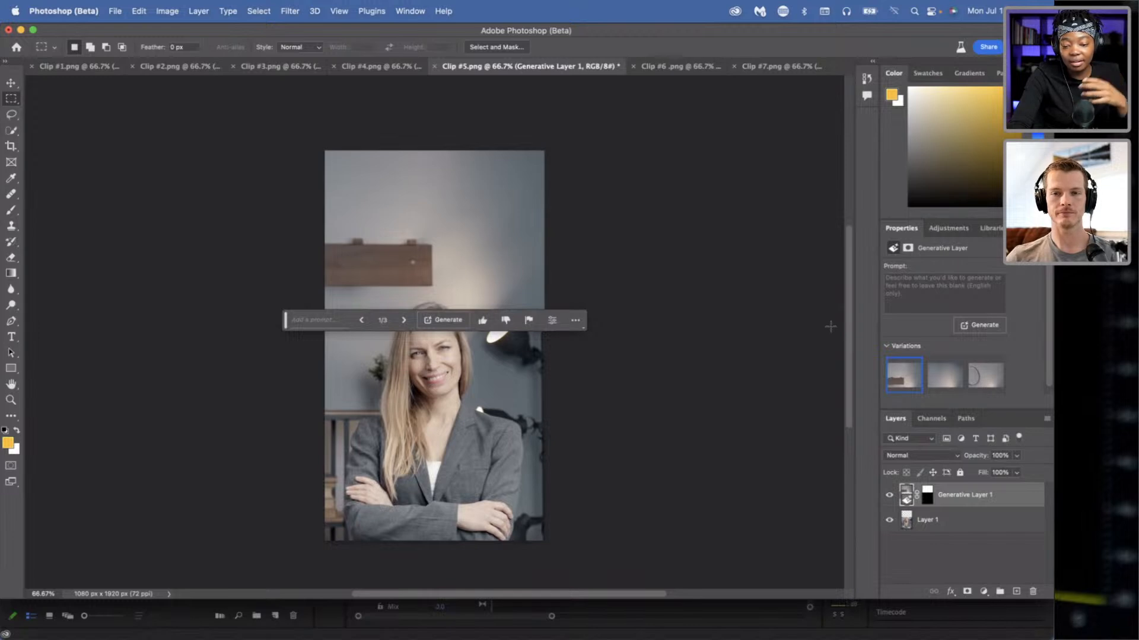
- Compare Clip #5's three wall variations and choose the second, the plain wall without objects
left_click(944, 382)
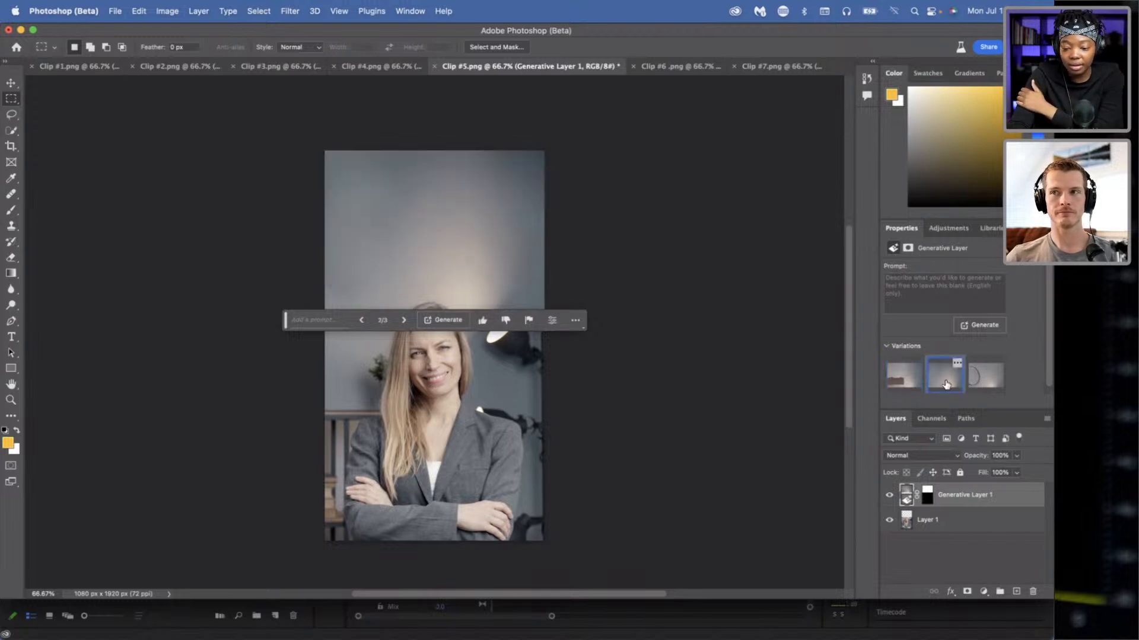
left_click(984, 382)
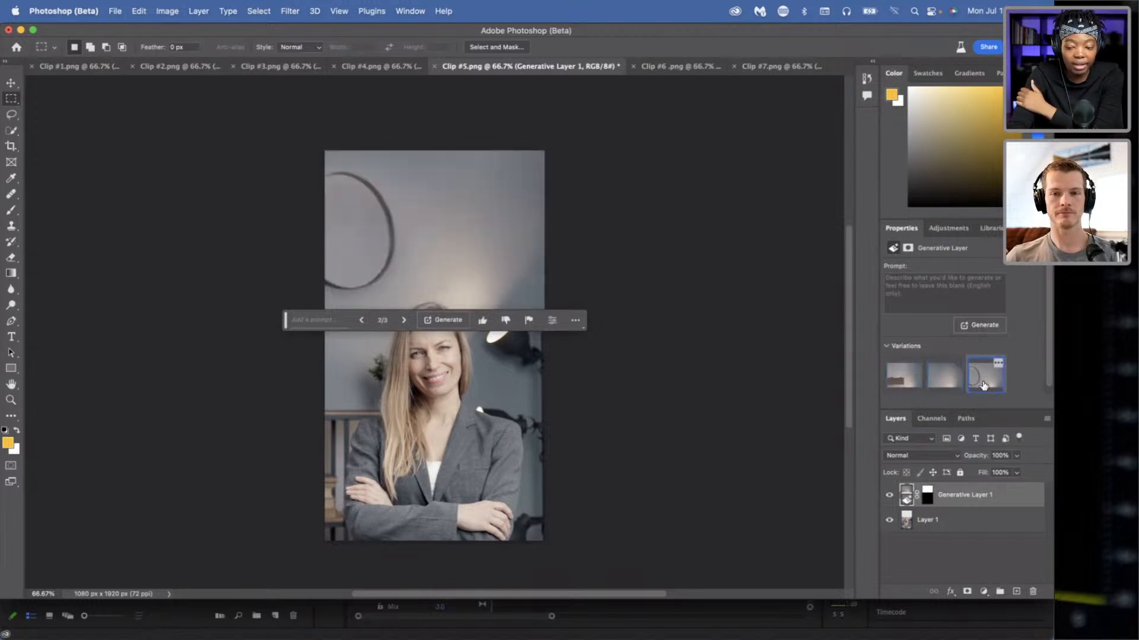
left_click(940, 385)
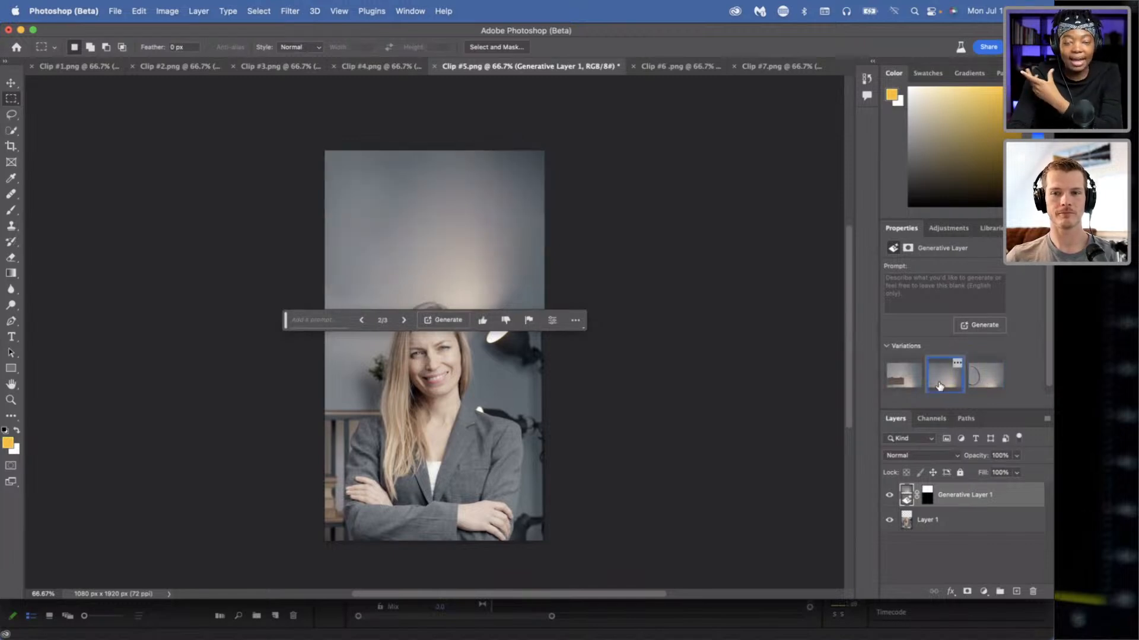
left_click(899, 389)
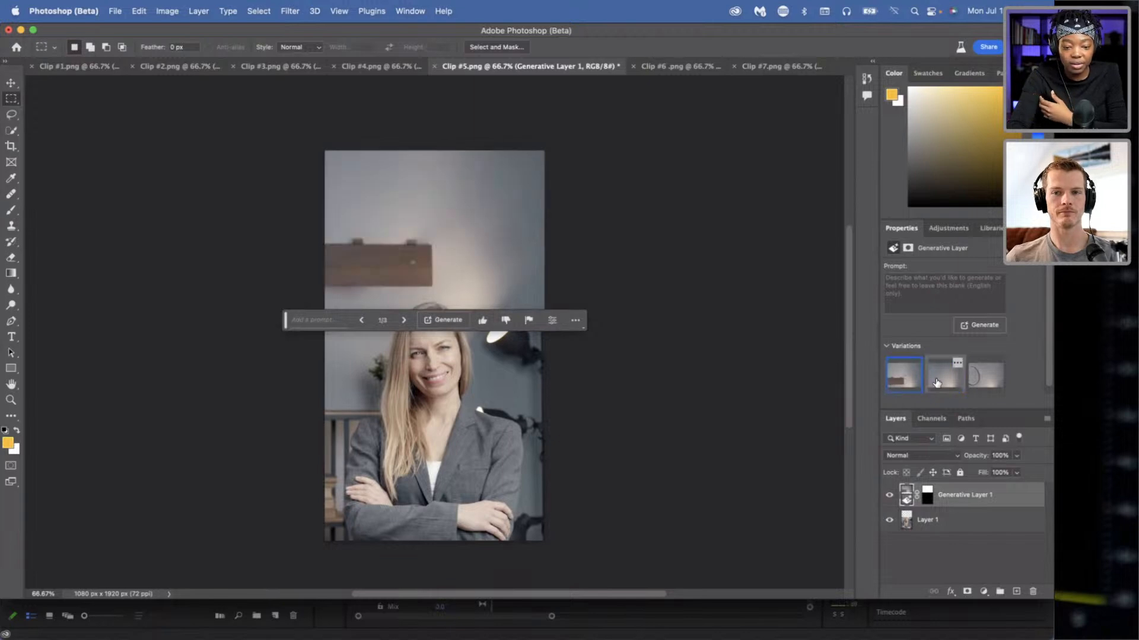
left_click(944, 383)
left_click(988, 386)
left_click(946, 377)
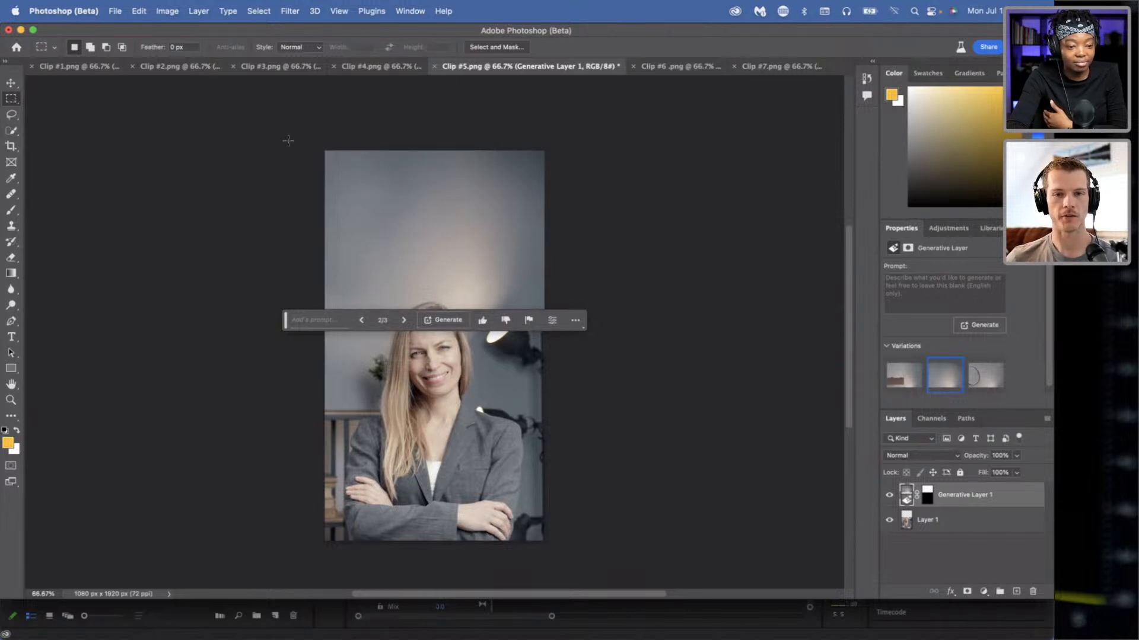
- Lasso a small rounded area on Clip #5's upper wall and run Generative Fill with the prompt "Clock"
left_click(11, 114)
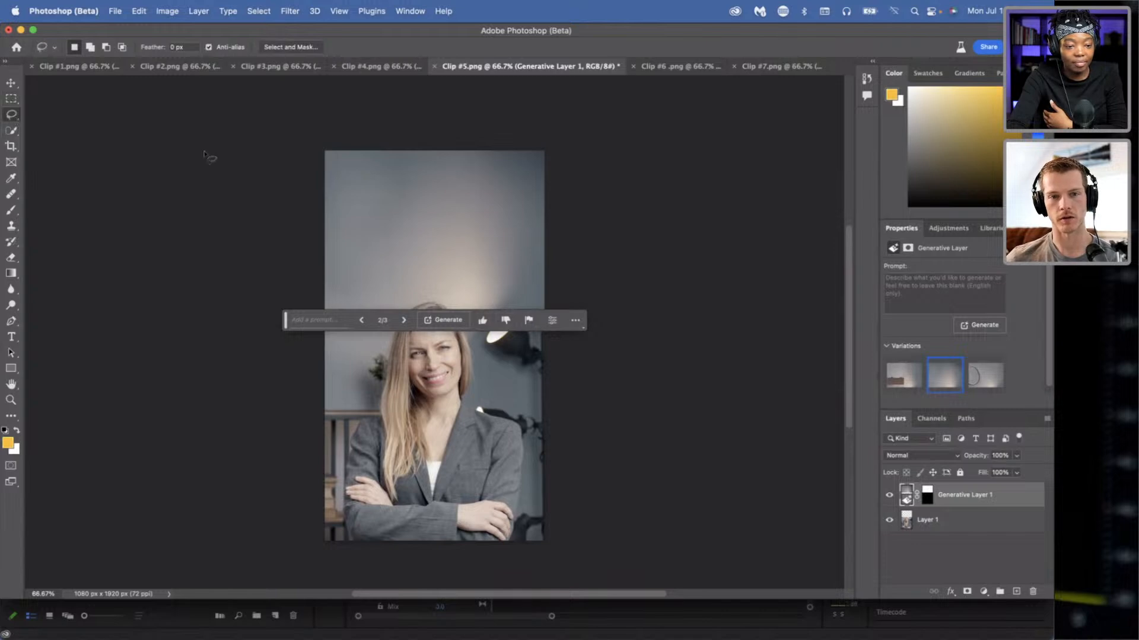
mouse_move(377, 176)
left_mouse_down()
mouse_move(351, 187)
mouse_move(376, 225)
left_mouse_up()
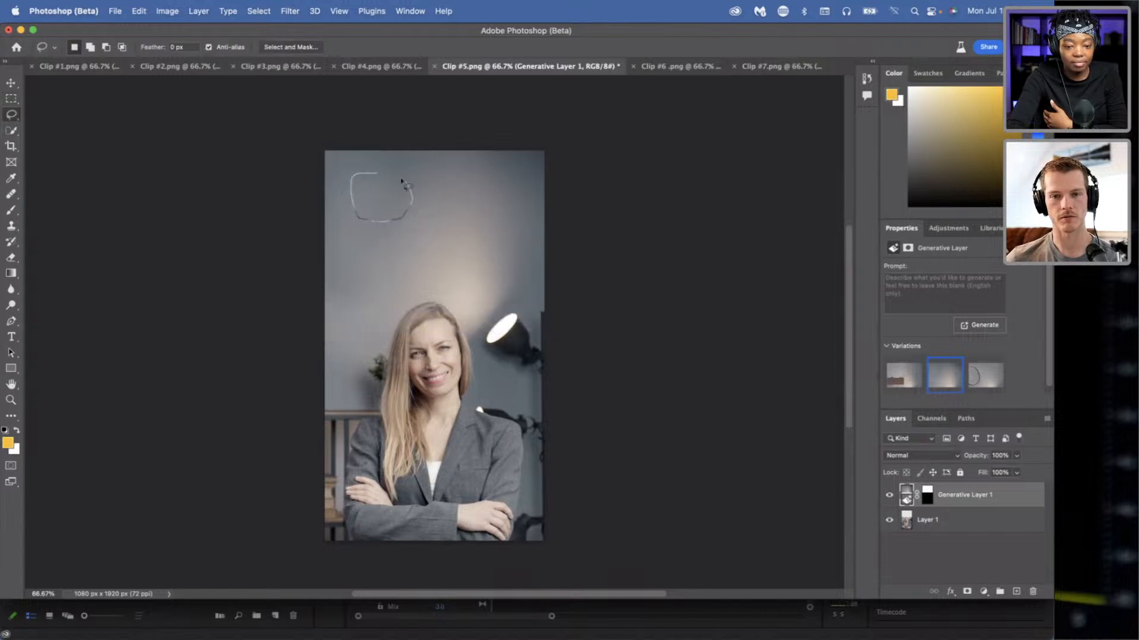
left_click_drag(375, 176, 377, 177)
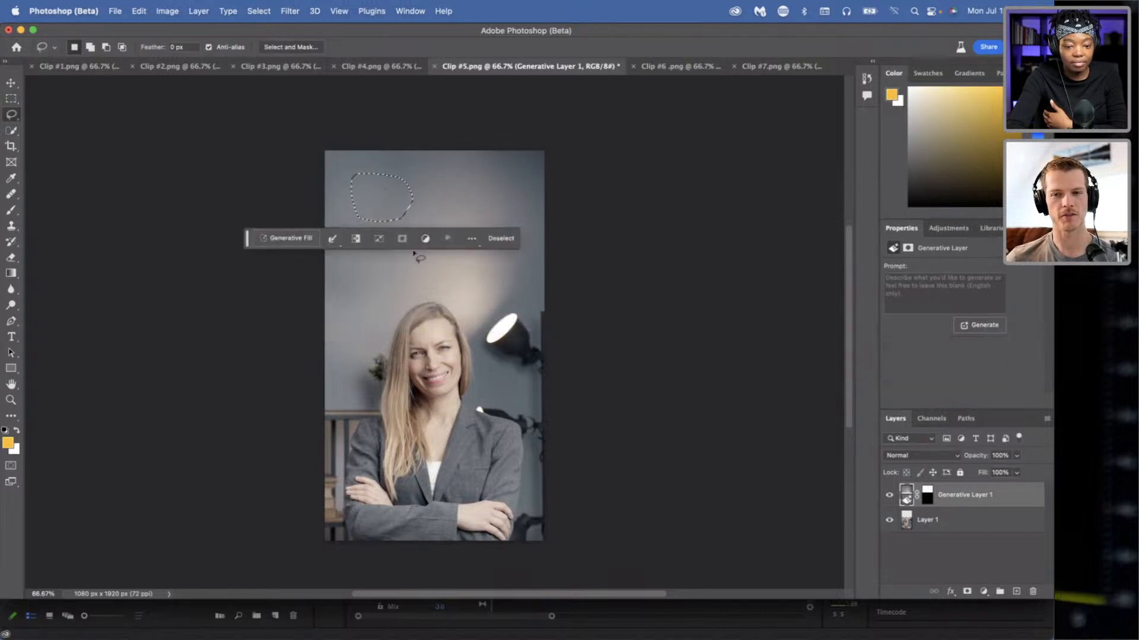
left_click(300, 239)
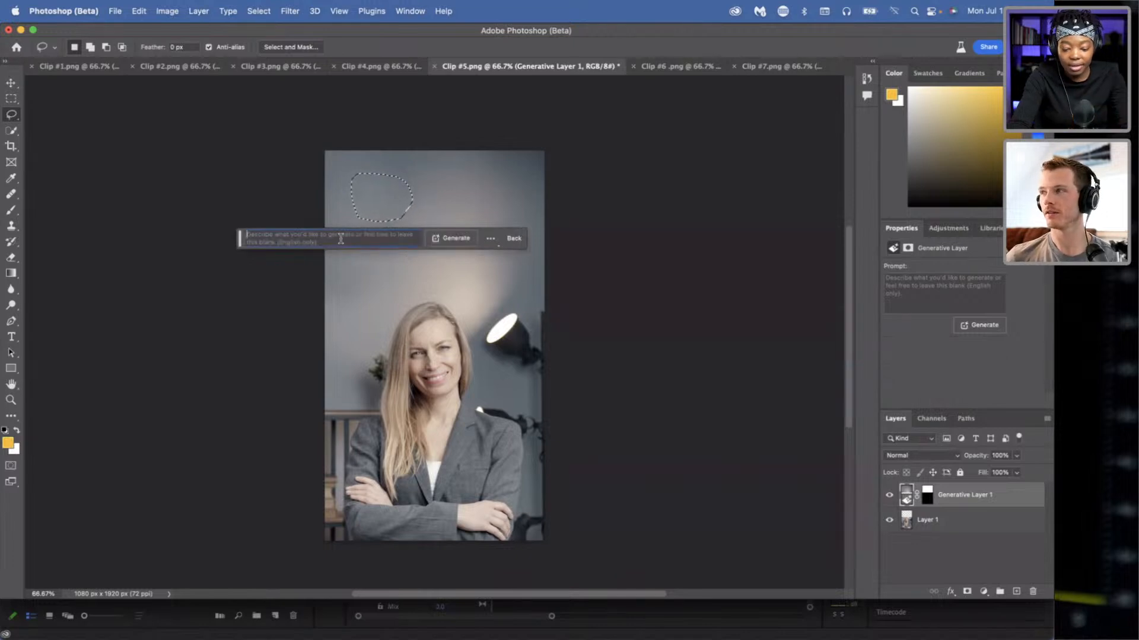
type("Clock")
left_click(456, 238)
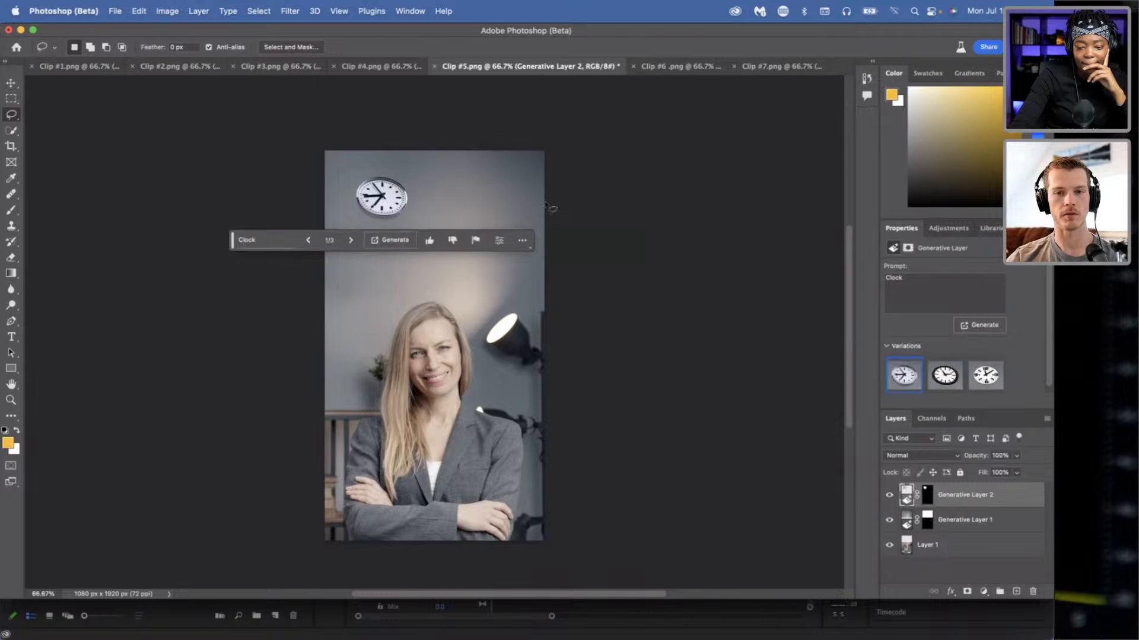
- Compare the three generated clock variations on Clip #5's wall, then undo the clock fill
left_click(944, 381)
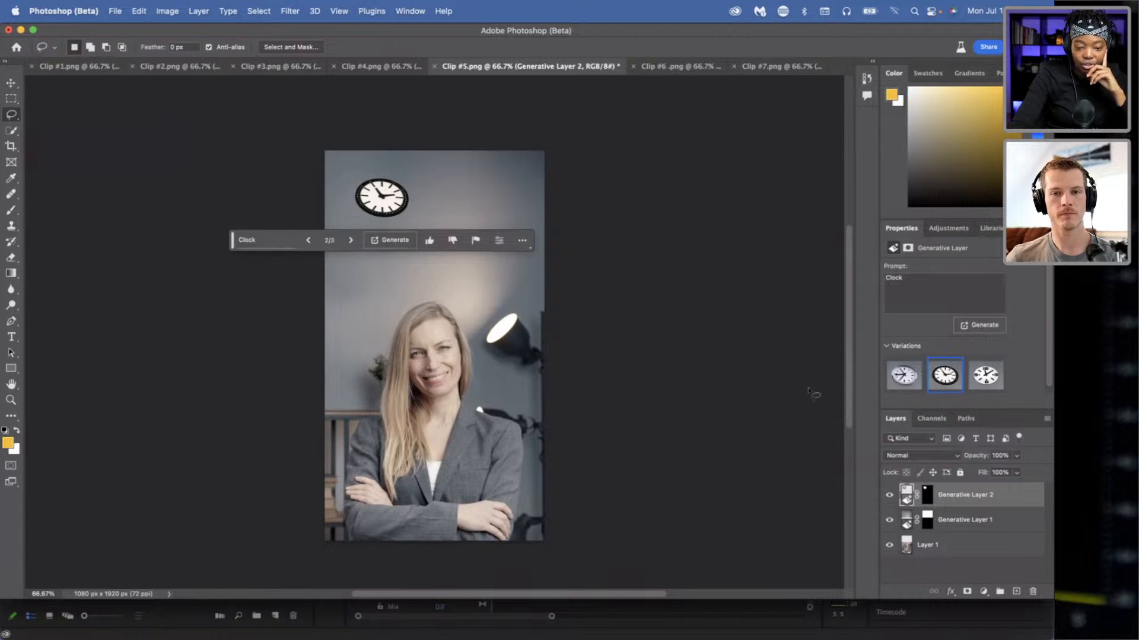
left_click(905, 383)
left_click(937, 383)
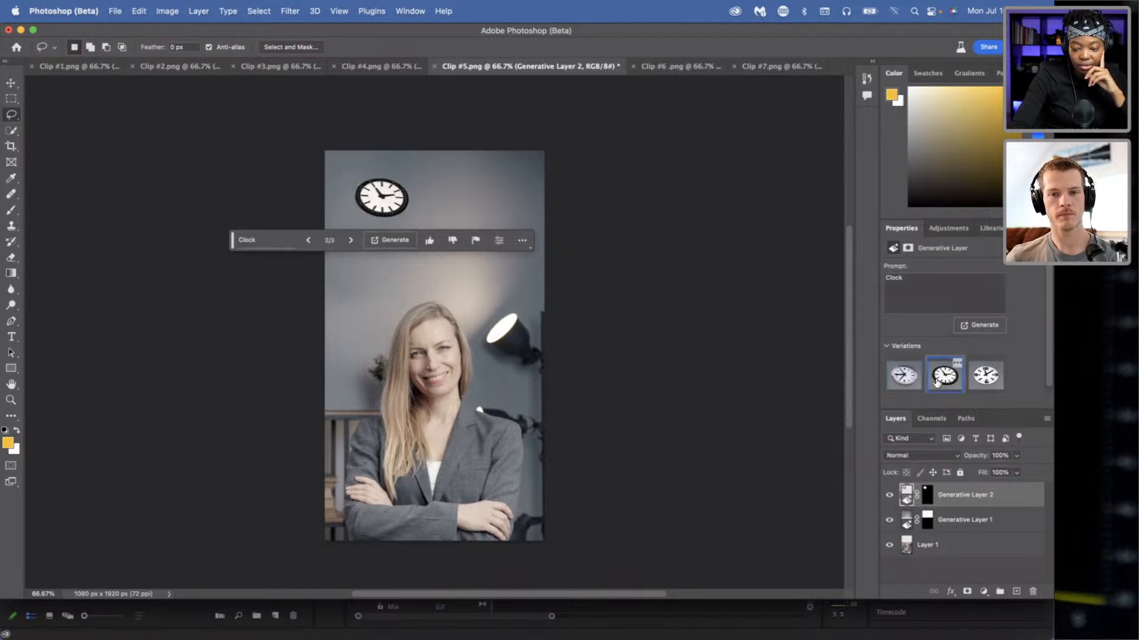
left_click(983, 382)
left_click(947, 379)
left_click(908, 384)
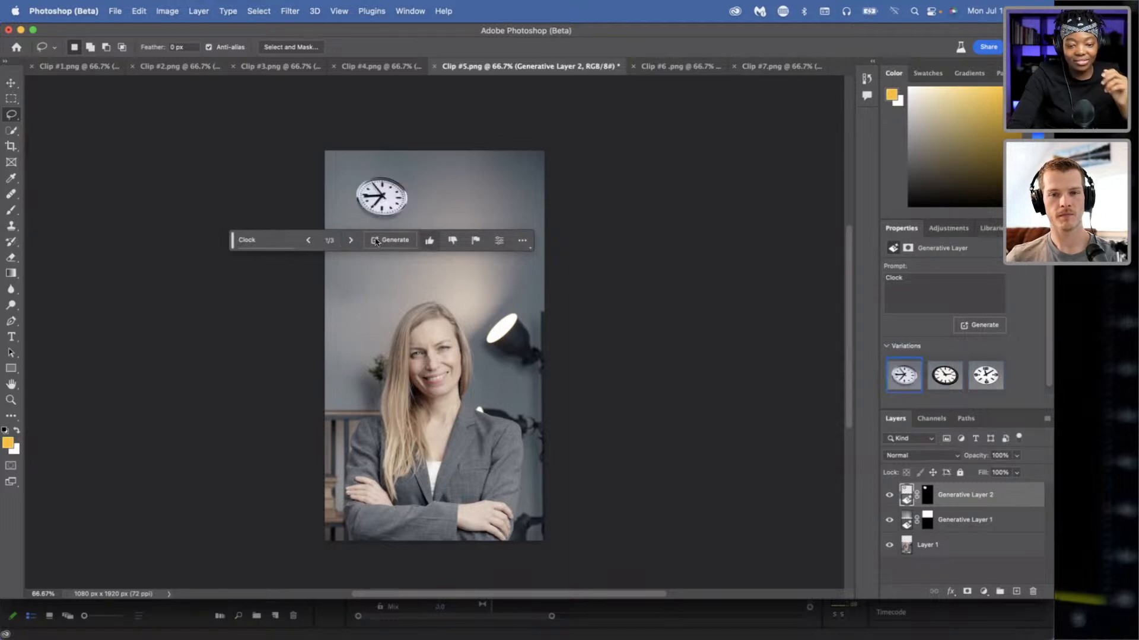
key("super+c")
key("super+z")
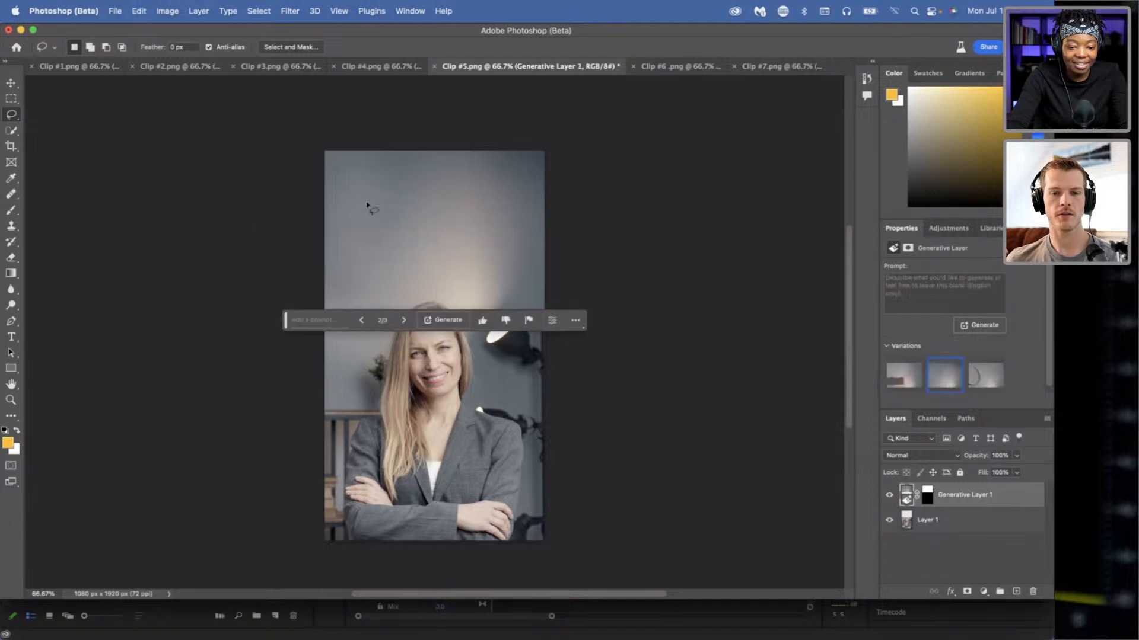
- Lasso a larger rounded area on Clip #5's upper wall beside the light glow and run Generative Fill with the prompt "Clock on a wall"
mouse_move(396, 176)
left_mouse_down()
mouse_move(351, 173)
mouse_move(319, 241)
mouse_move(380, 268)
mouse_move(414, 235)
mouse_move(395, 177)
left_mouse_up()
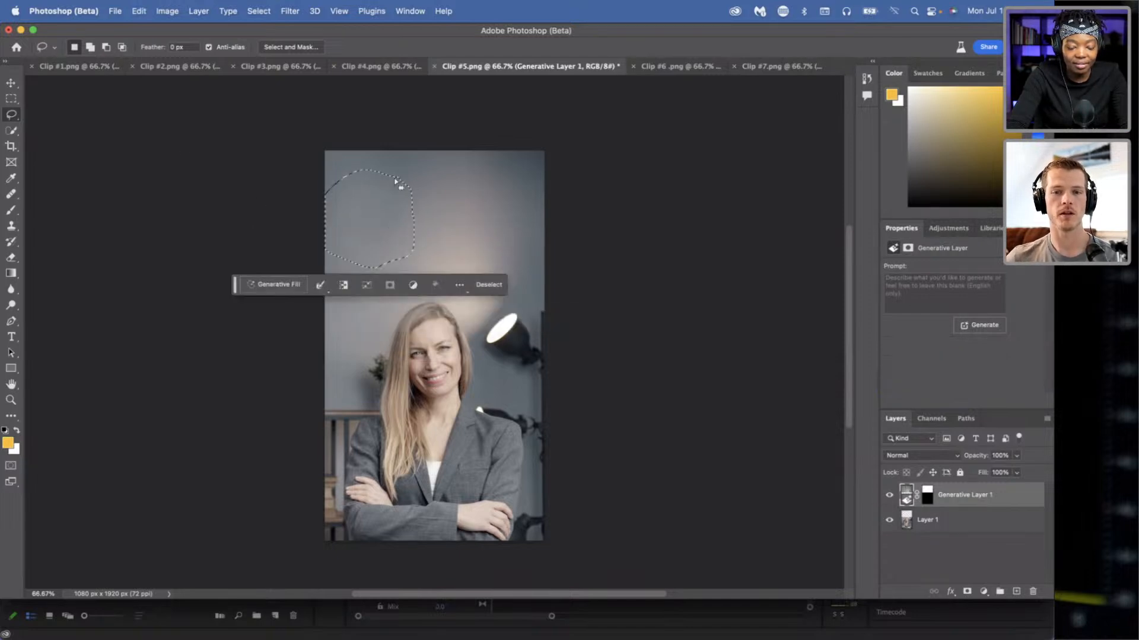
left_click(280, 287)
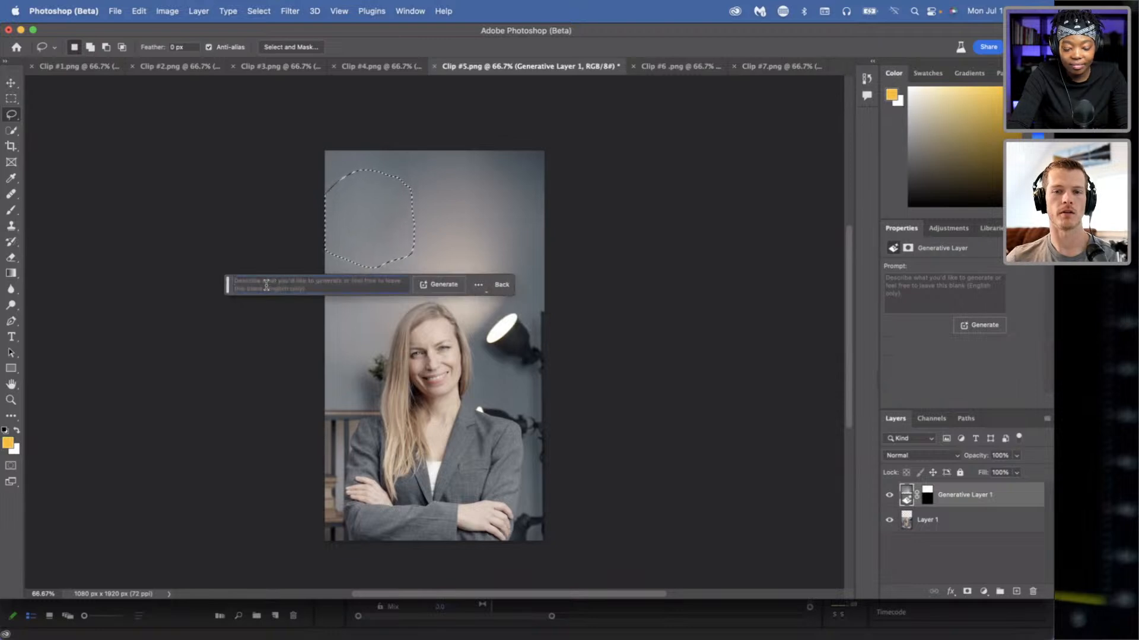
type("Clock")
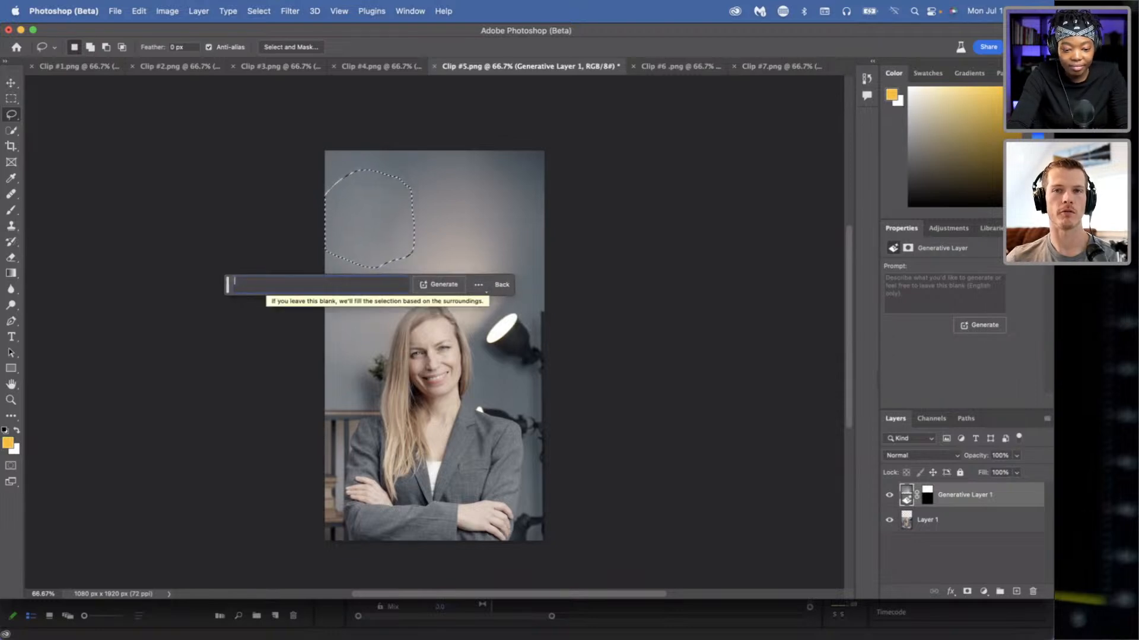
type(" on a")
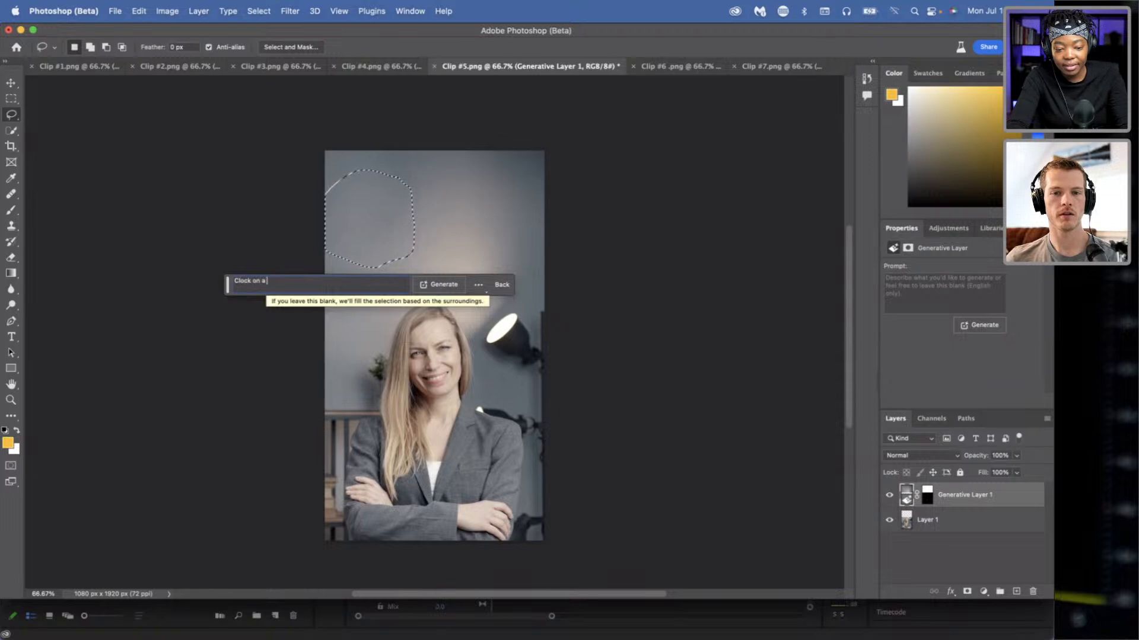
type(" wall")
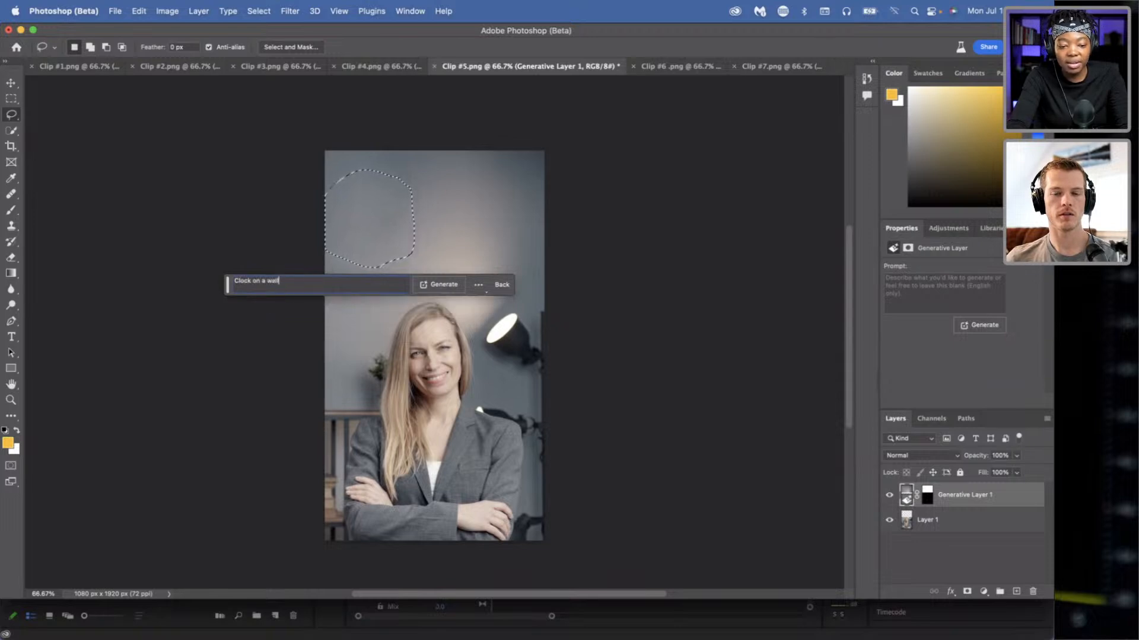
left_click(442, 289)
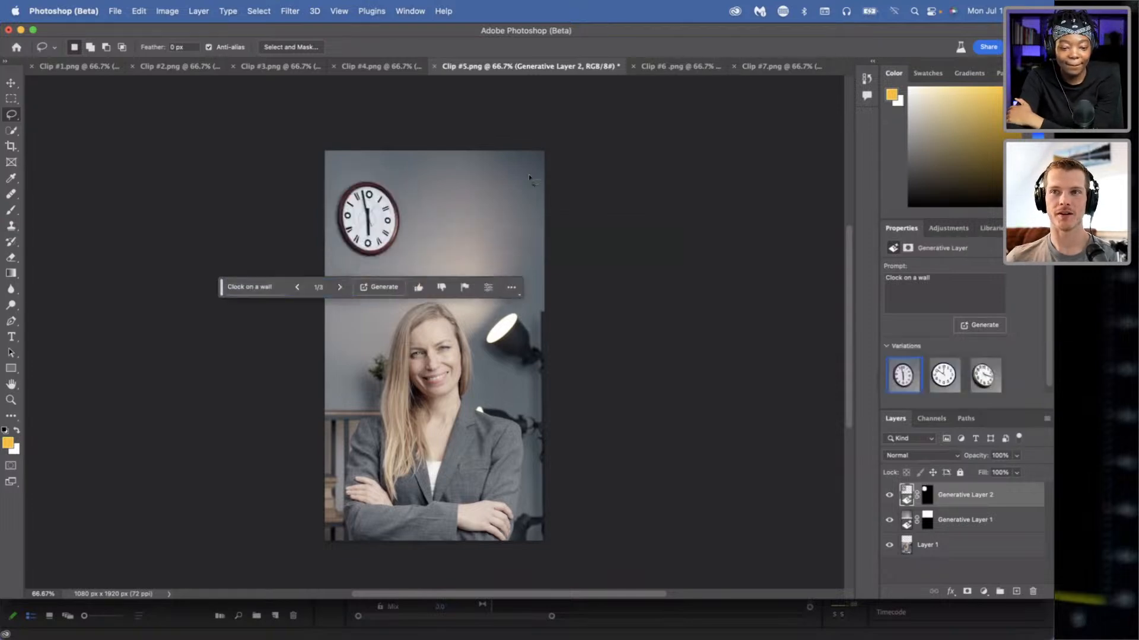
- Compare the three "Clock on a wall" variations, choose the second and examine its clock face up close
left_click(943, 379)
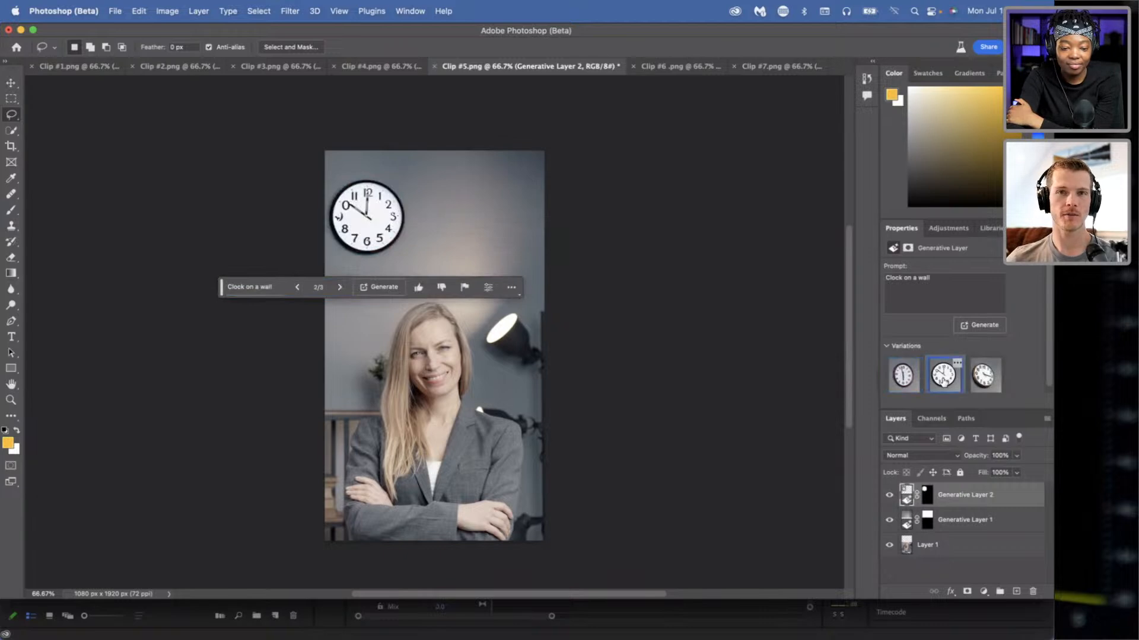
left_click(985, 375)
left_click(944, 385)
left_click(921, 385)
left_click(943, 386)
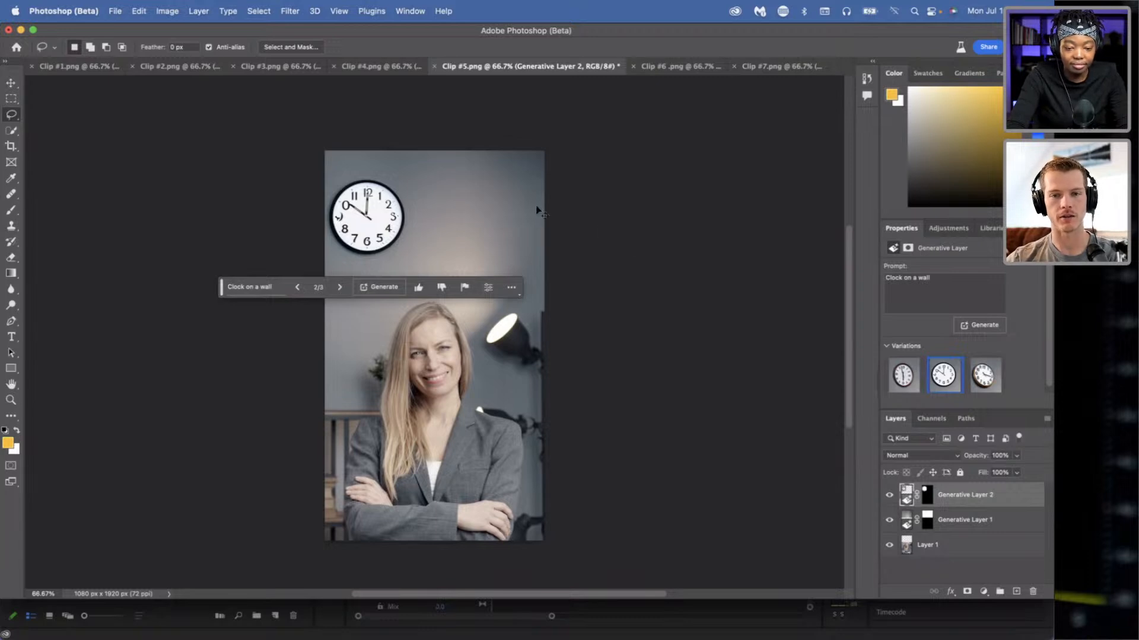
key("super+equal")
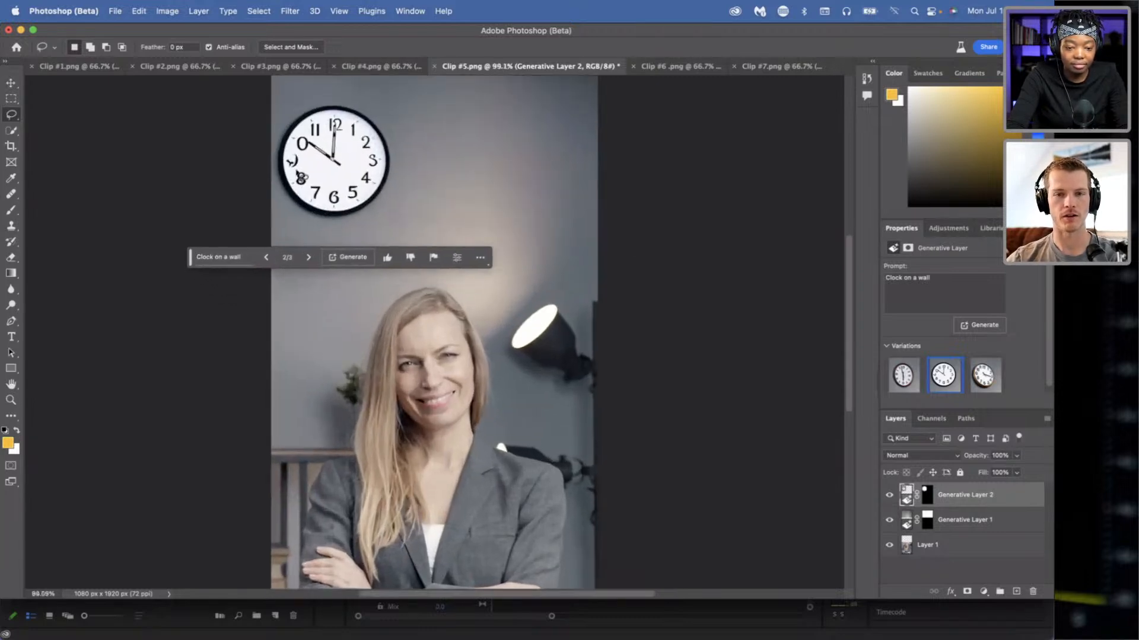
scroll(303, 172, "up", 3)
scroll(323, 160, "up", 3)
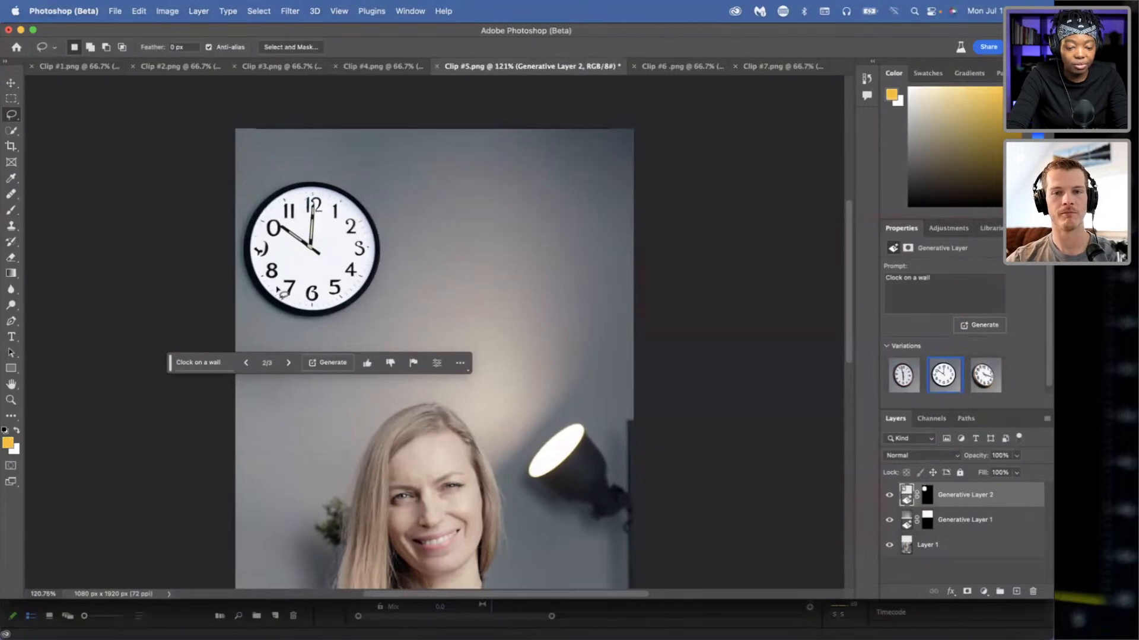
- Undo the "Clock on a wall" fill and its lasso selection in Clip #5
key("super+minus")
key("super+minus")
key("super+z")
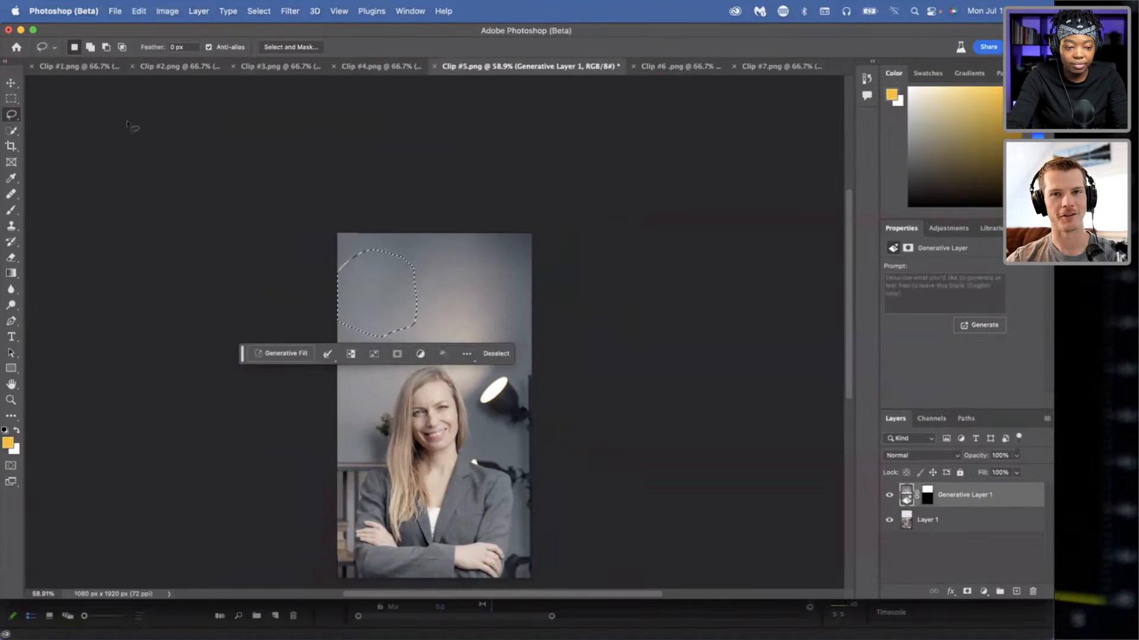
key("v")
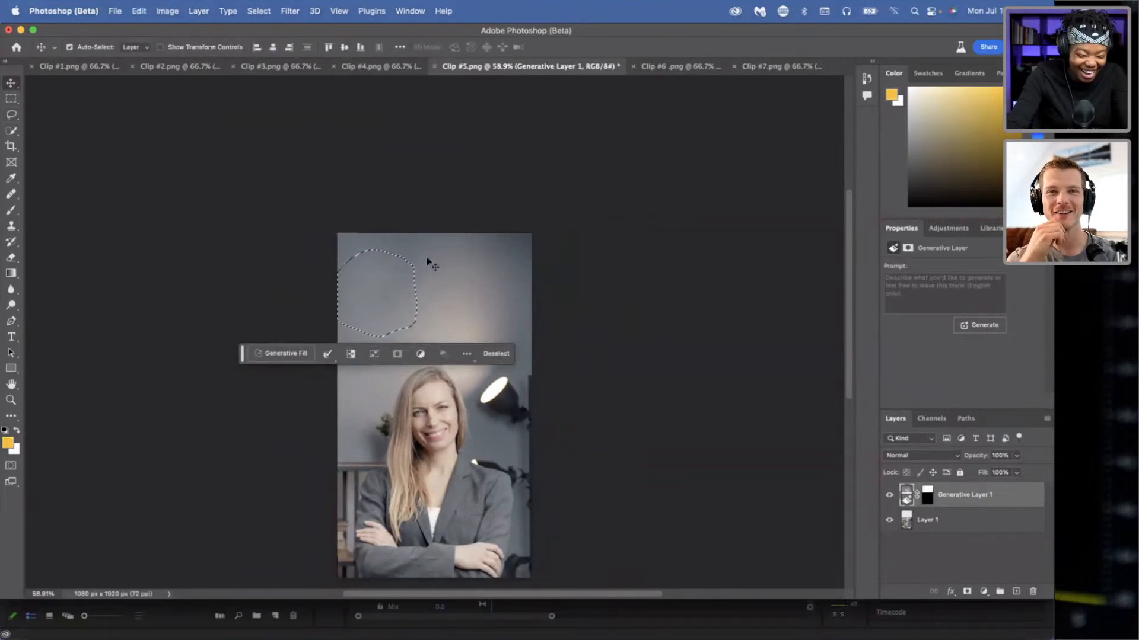
key("super+shift+z")
key("super+minus")
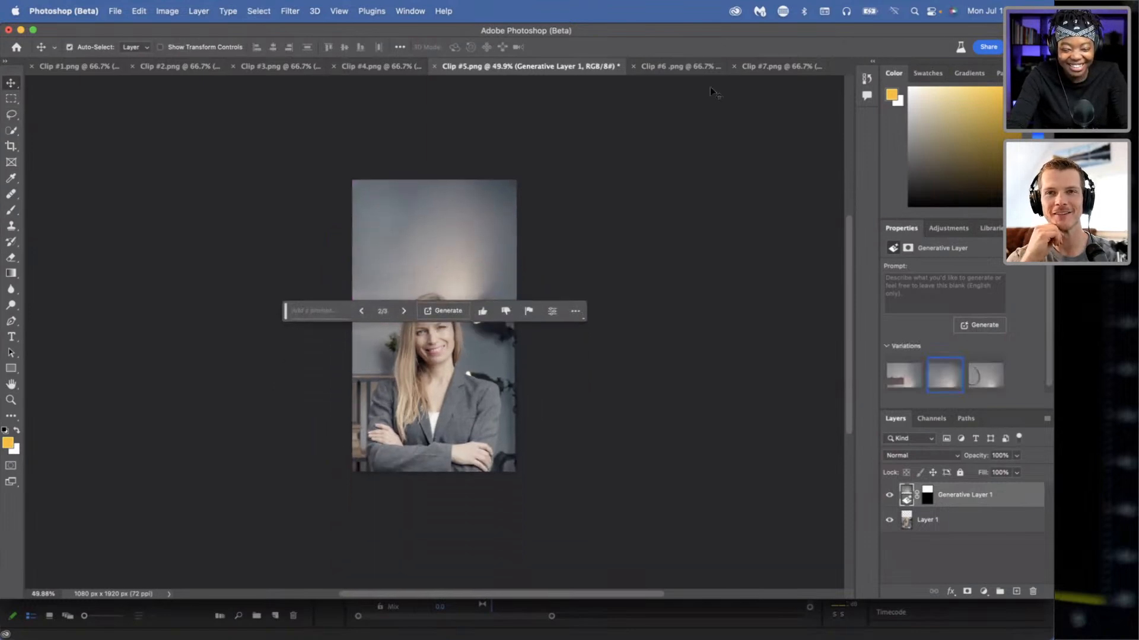
- In Clip #6 .png, select the transparent upper area plus a thin photo strip, 1080 x 535 px, and run Generative Fill with no prompt
left_click(674, 66)
scroll(536, 246, "down", 1)
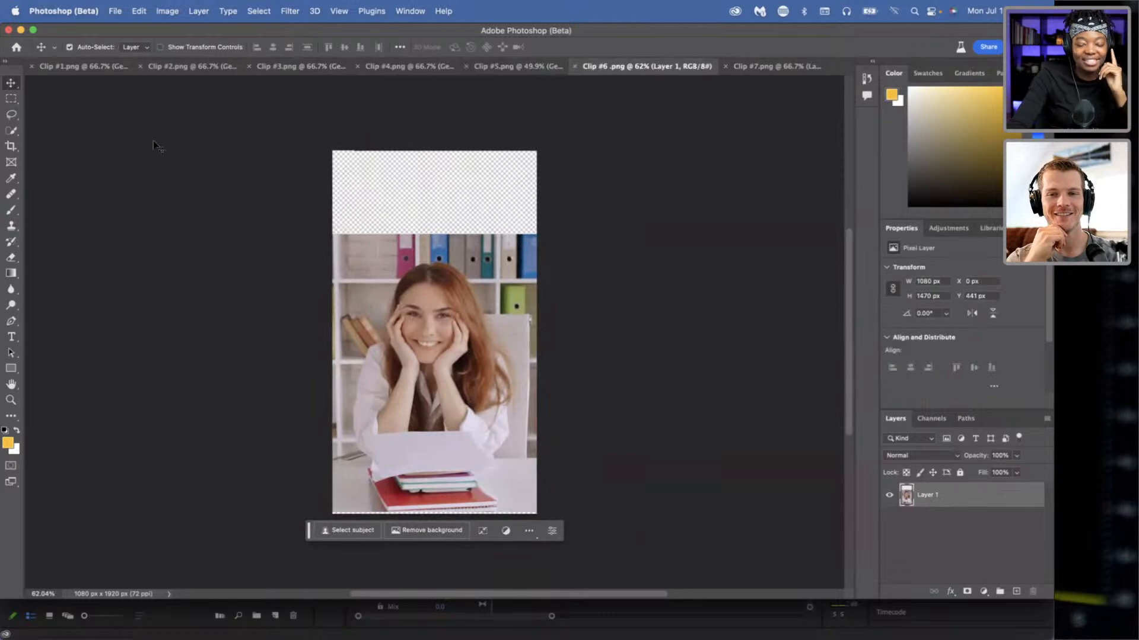
left_click(11, 98)
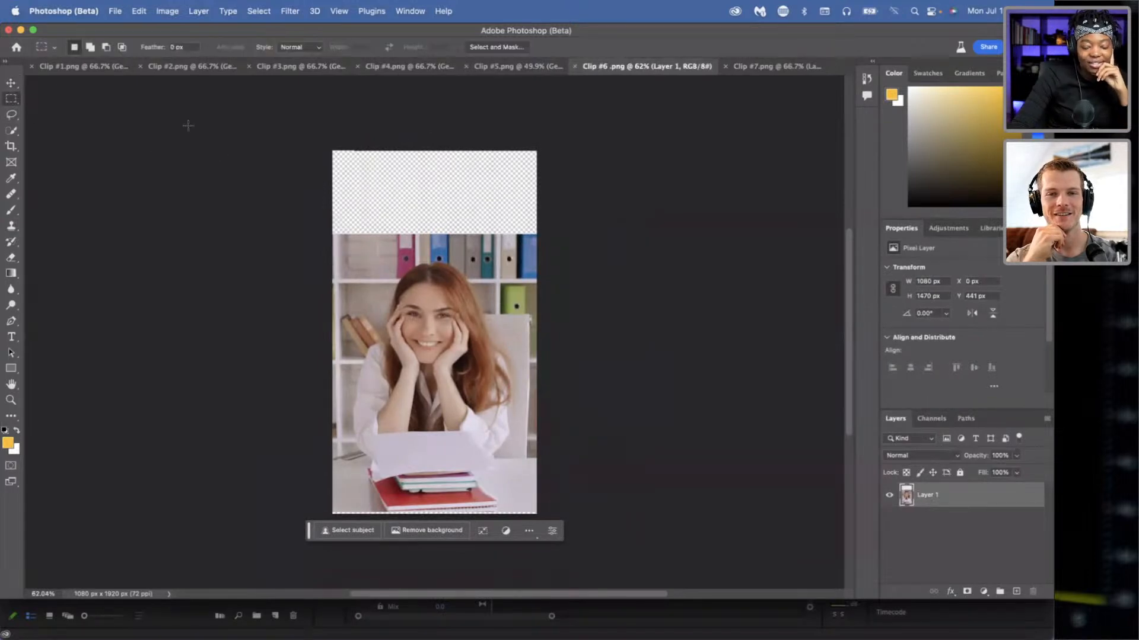
left_click_drag(333, 151, 539, 251)
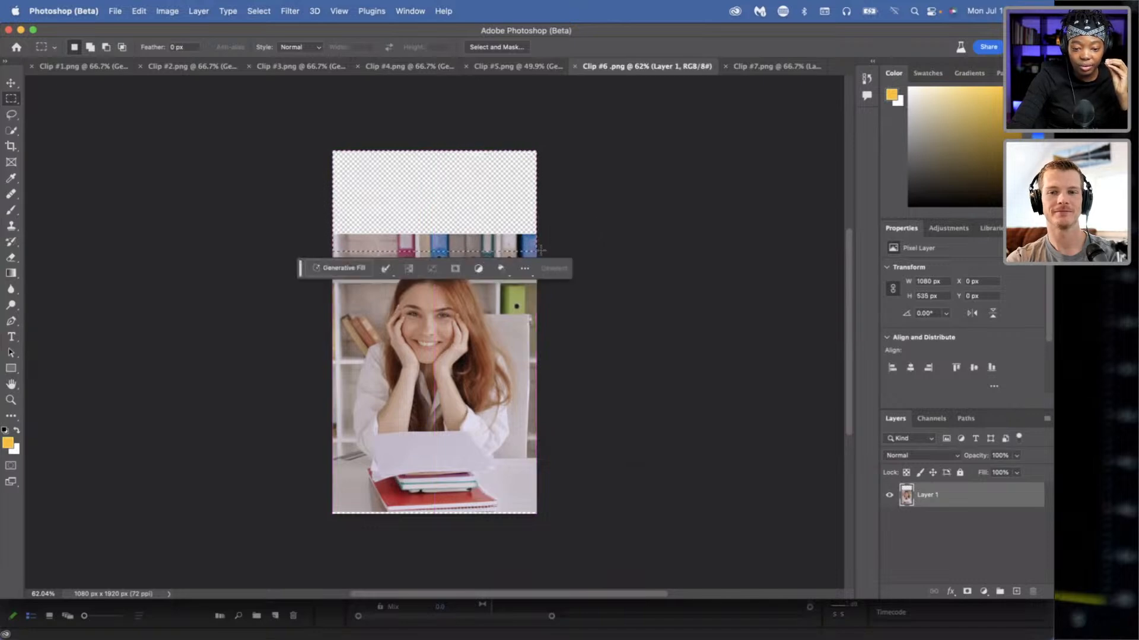
left_click(339, 268)
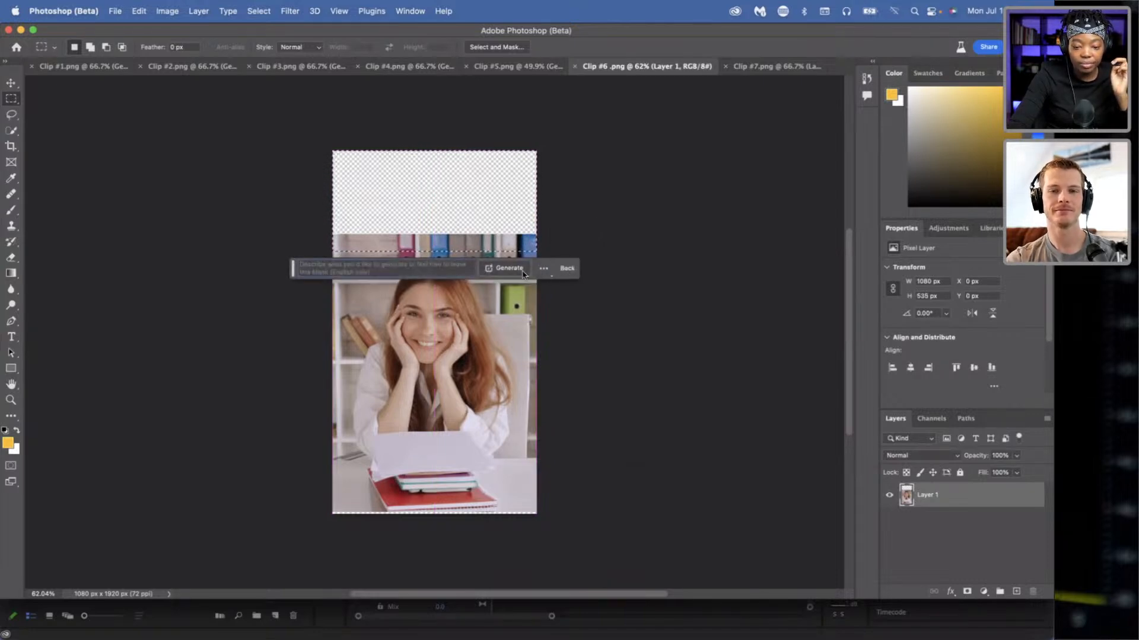
left_click(526, 268)
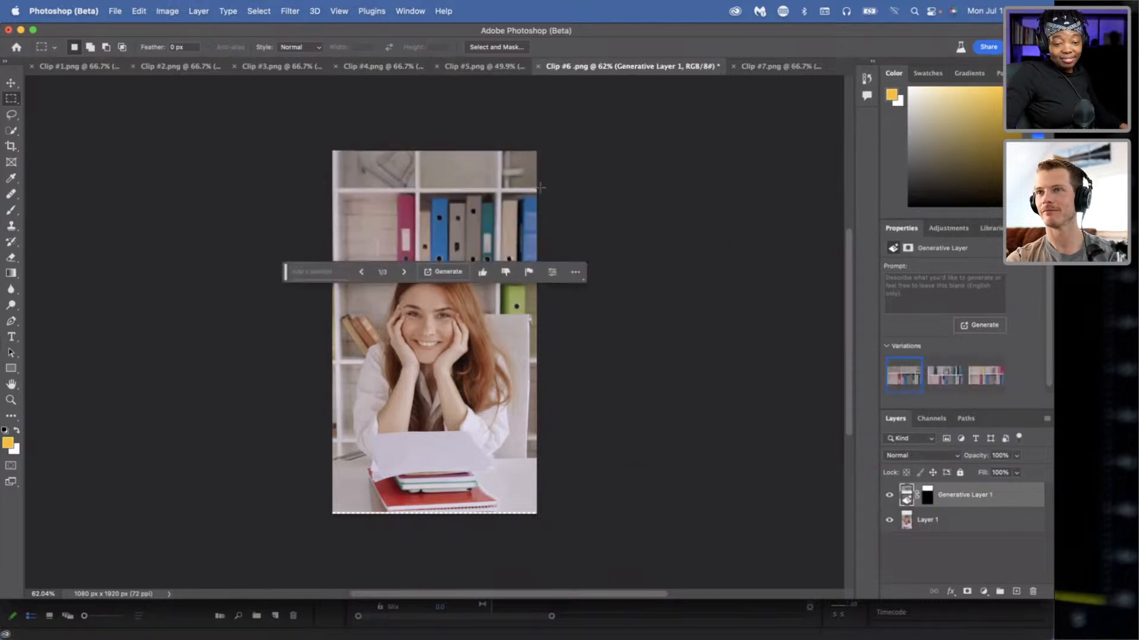
- Move the floating prompt bar off Clip #6's image, compare the three bookshelf variations and choose the first
left_click_drag(286, 273, 3, 519)
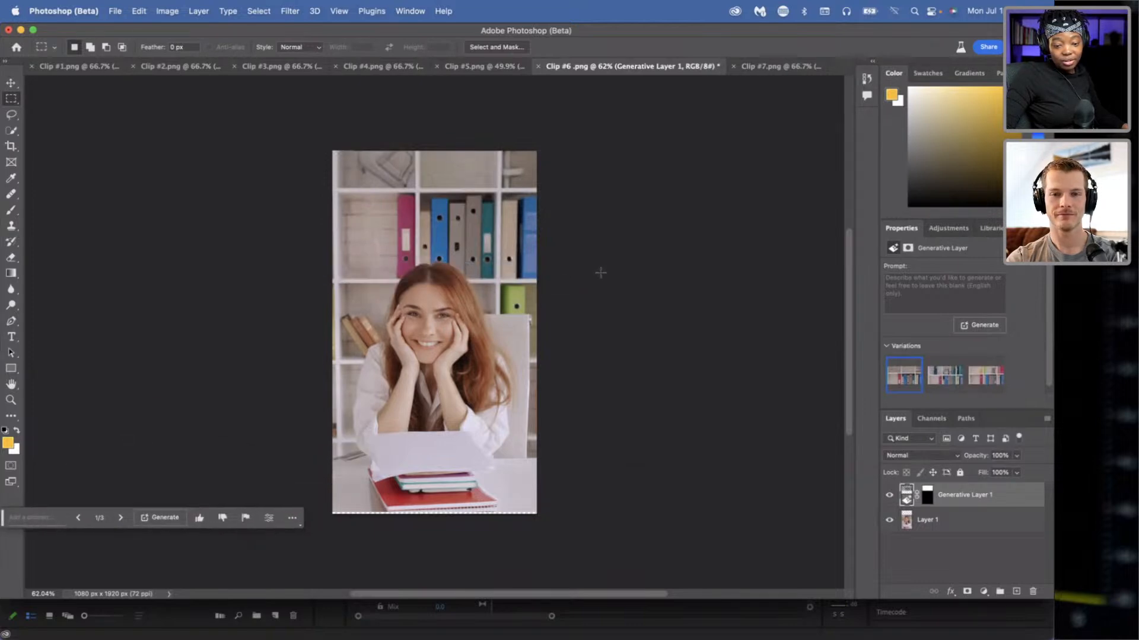
left_click(937, 383)
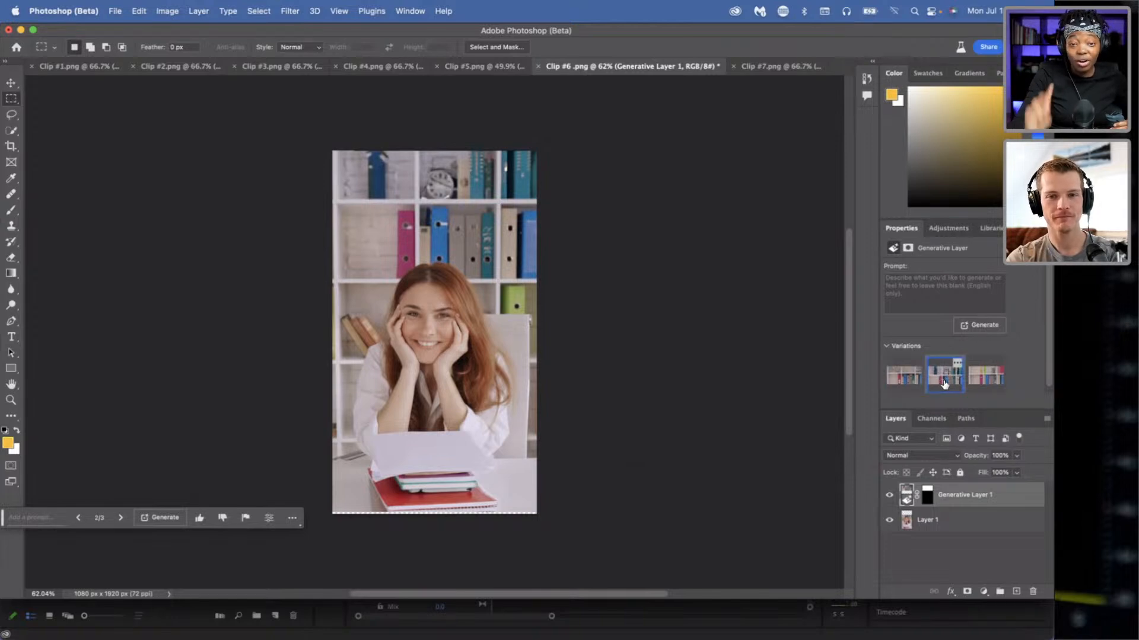
left_click(987, 388)
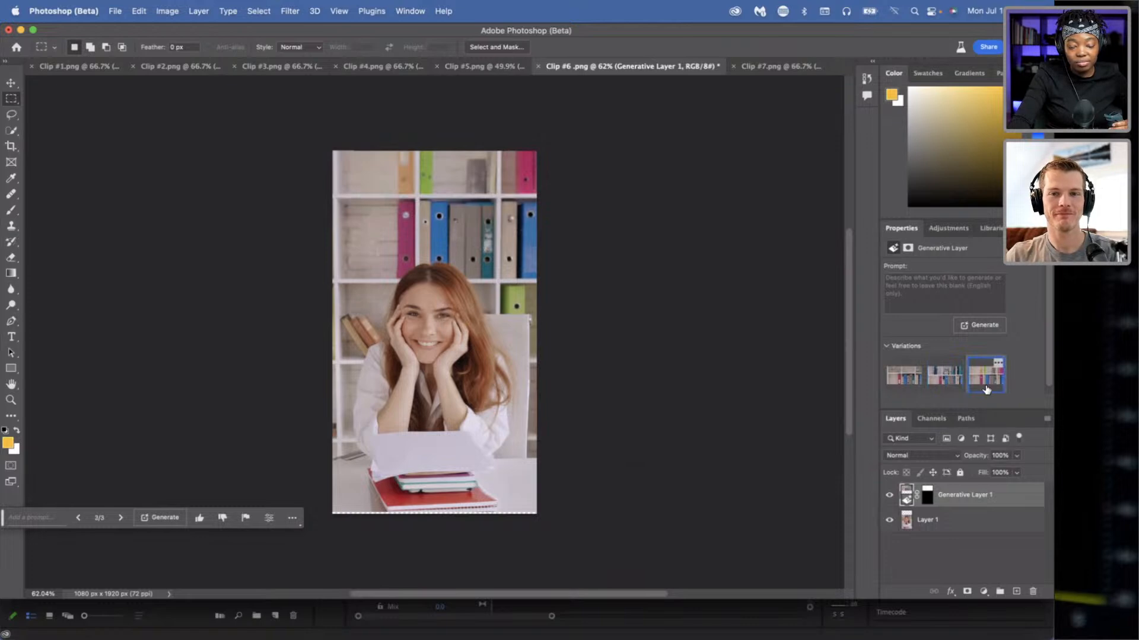
left_click(914, 383)
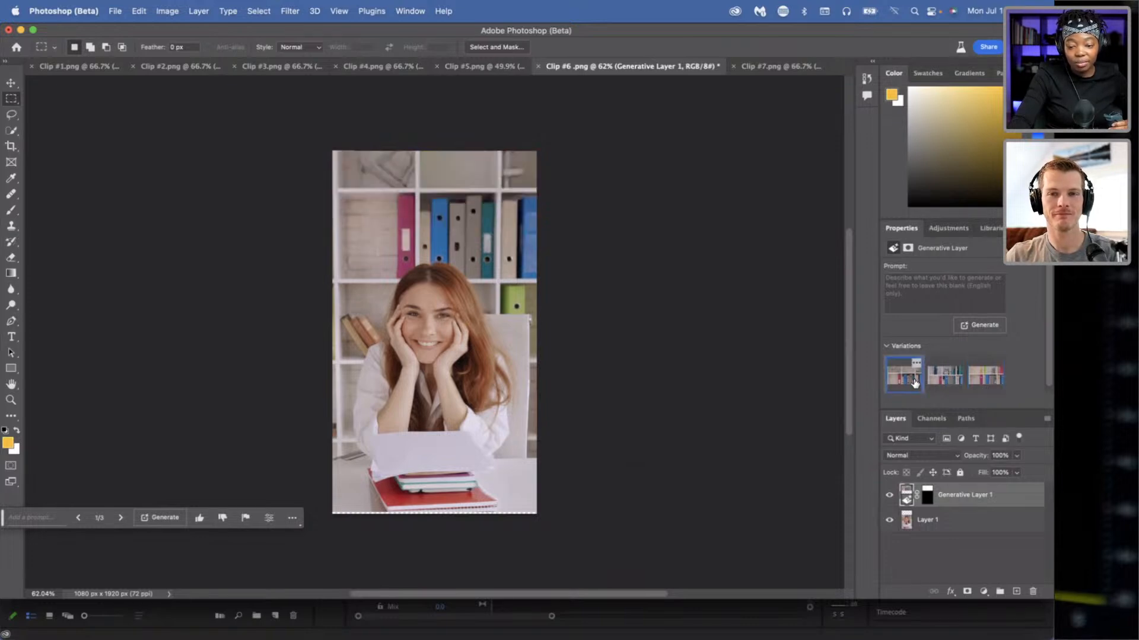
left_click(949, 384)
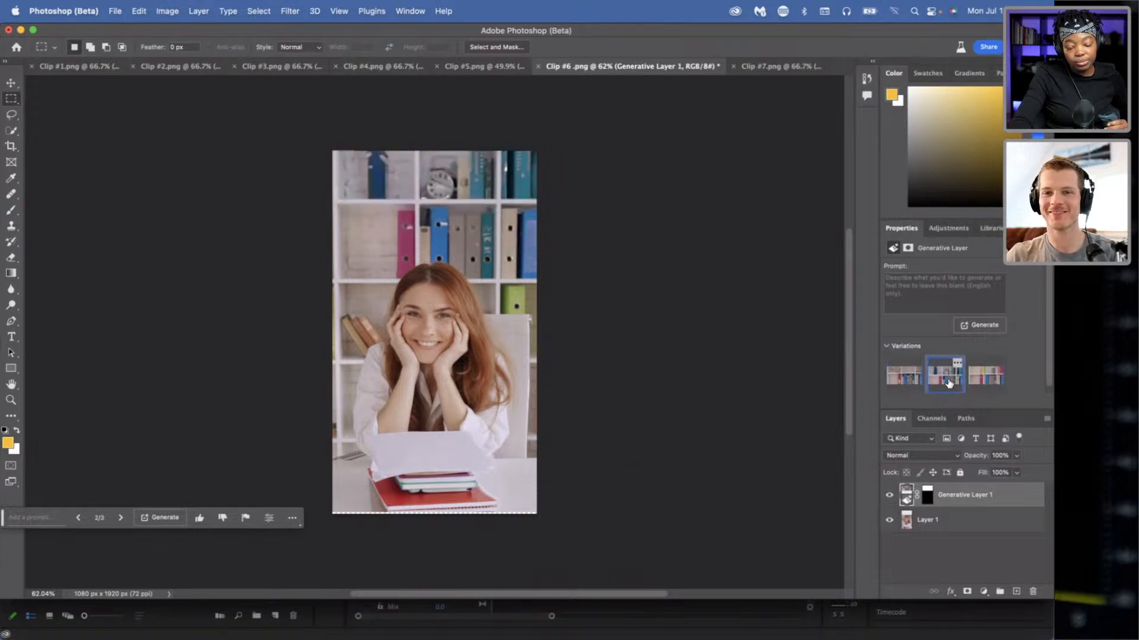
left_click(985, 384)
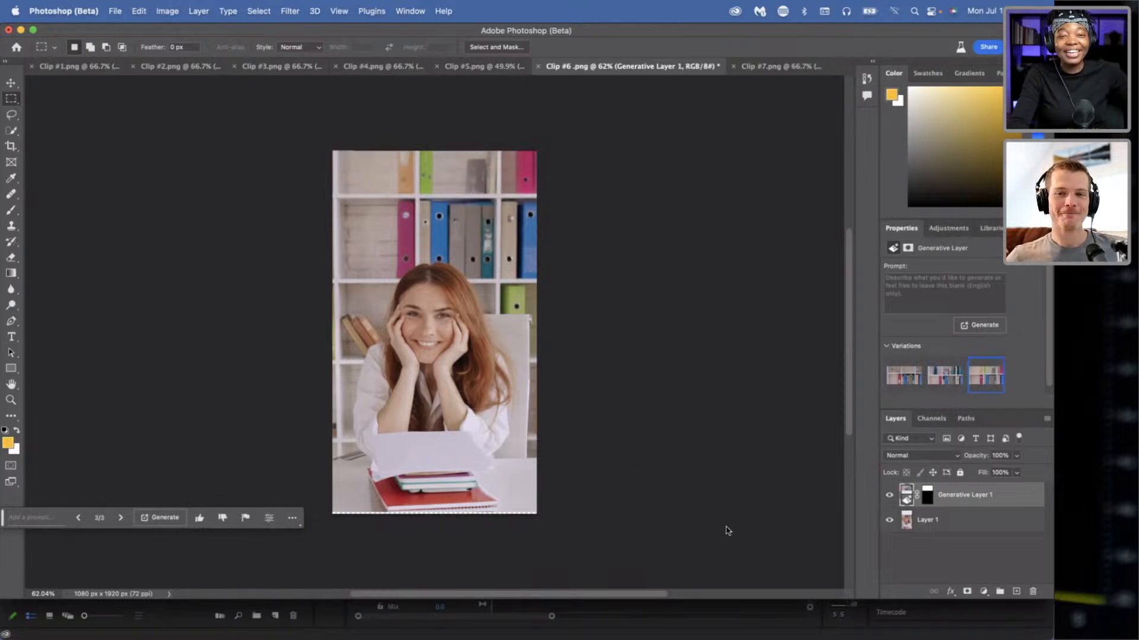
left_click(911, 384)
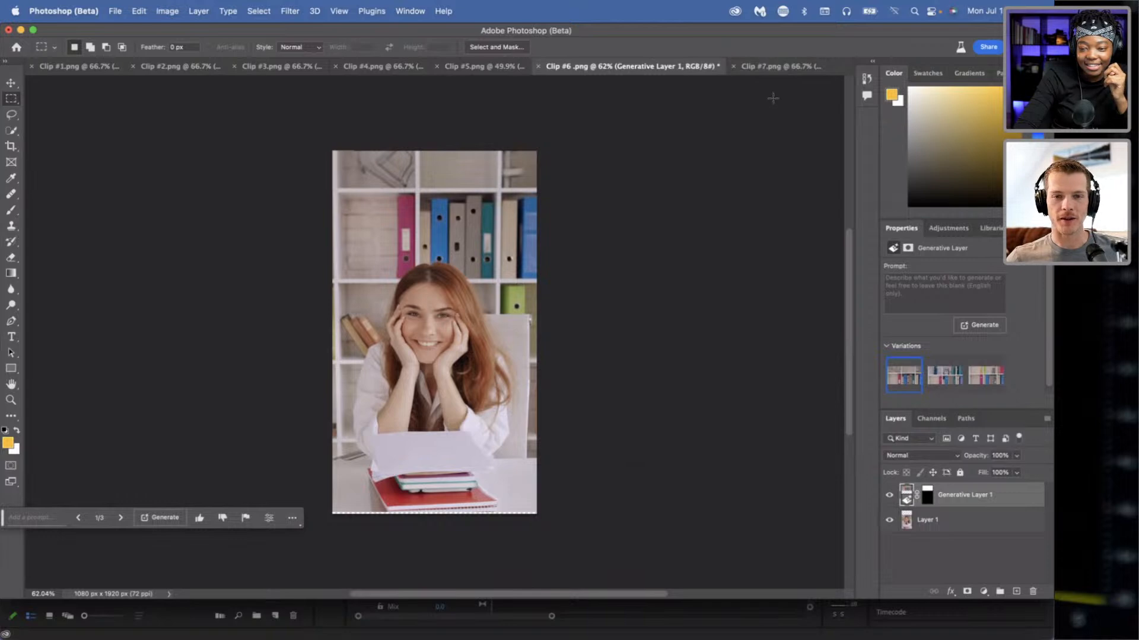
- In Clip #7.png, select the transparent upper area plus a thin photo strip, 1080 x 347 px, and run Generative Fill with no prompt
left_click(775, 66)
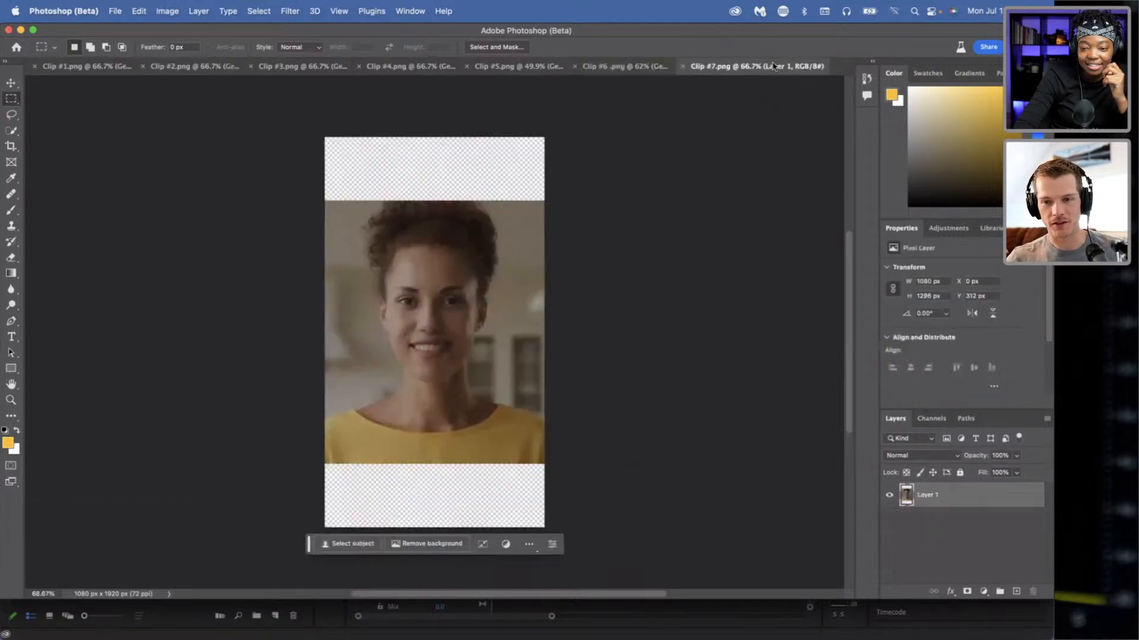
left_click_drag(324, 138, 414, 223)
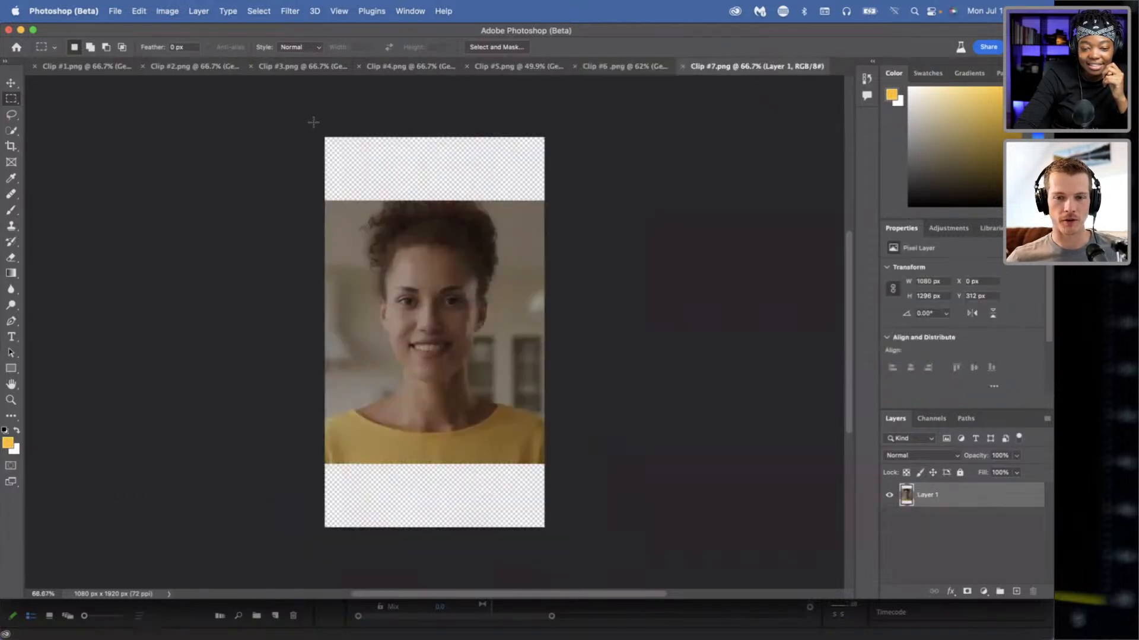
left_click_drag(541, 205, 546, 207)
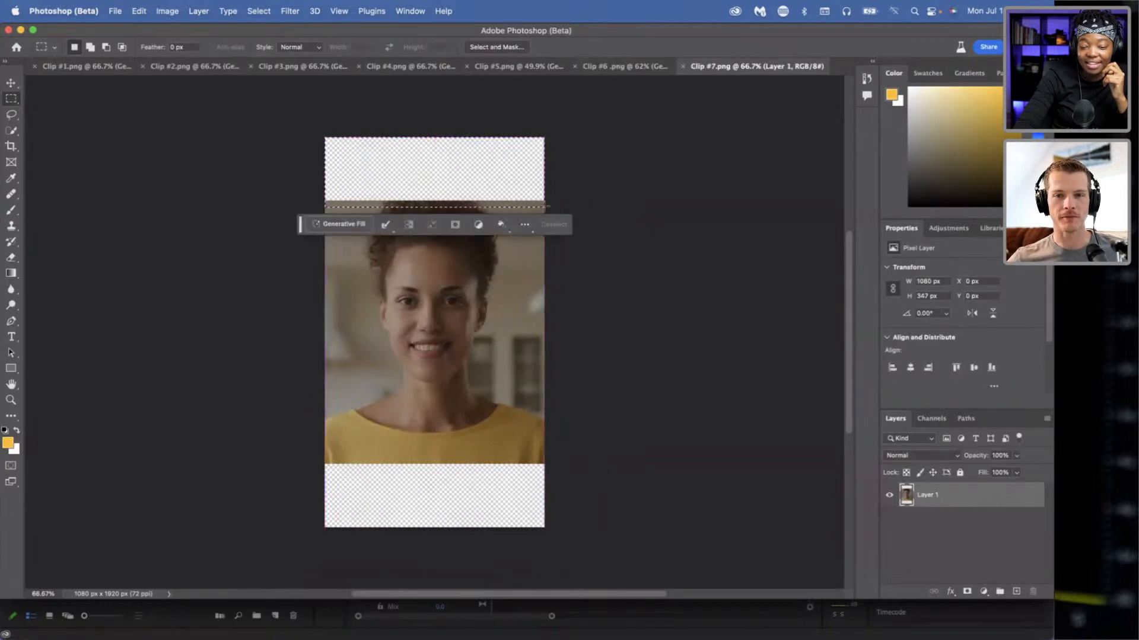
left_click(341, 229)
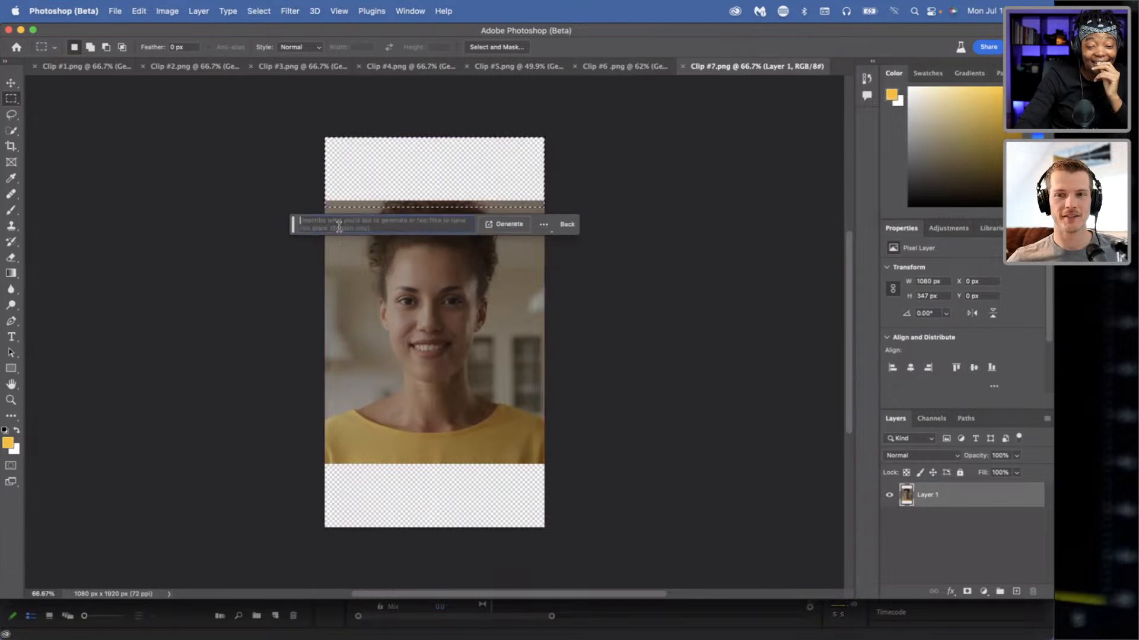
left_click(493, 226)
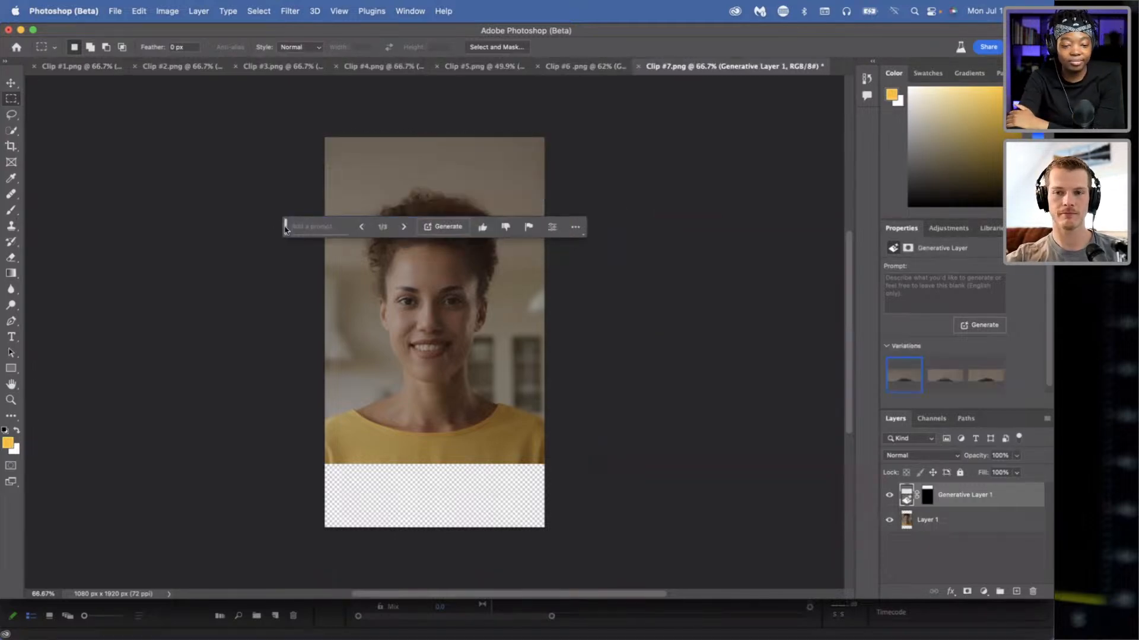
- Move the floating prompt bar off Clip #7's portrait, compare the generated hair and wall variations and choose the first
left_click_drag(287, 234, 6, 515)
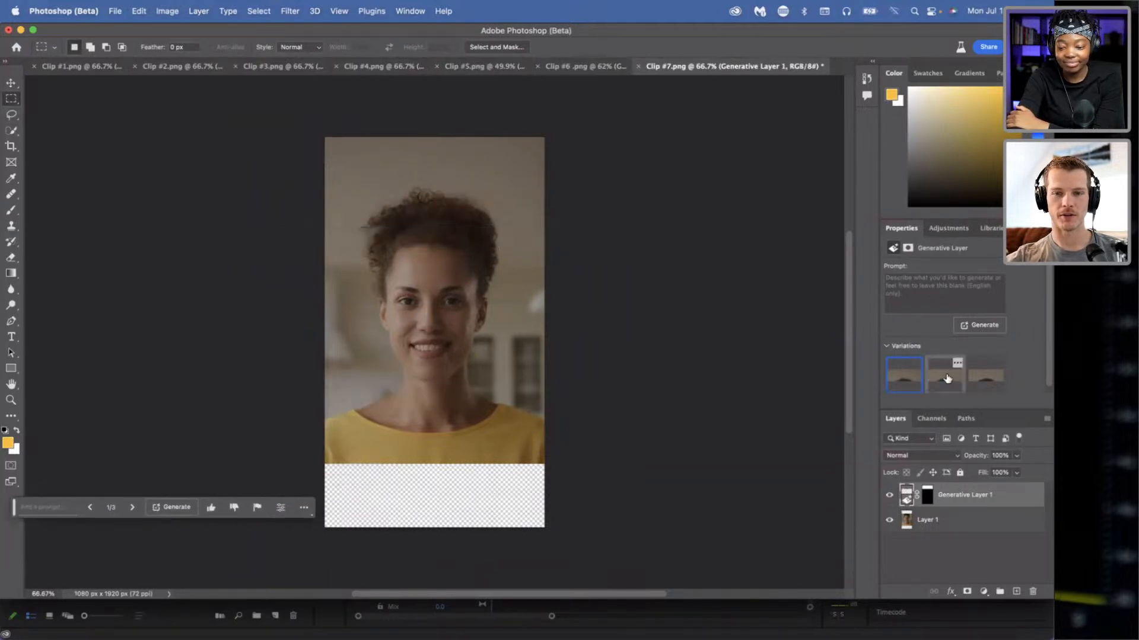
left_click(980, 378)
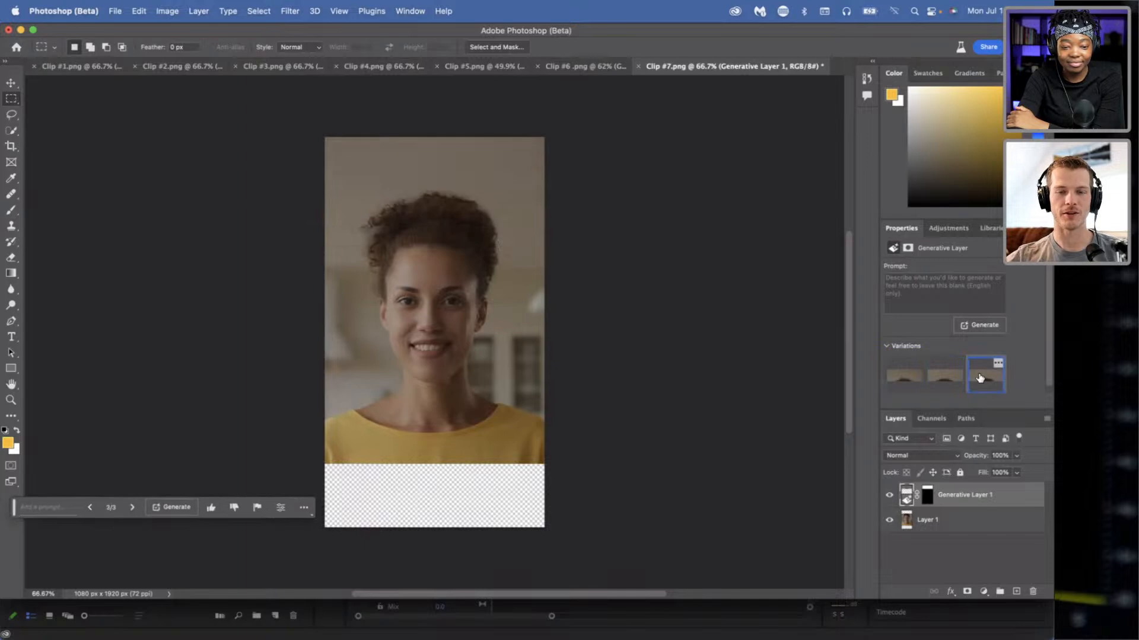
left_click(907, 382)
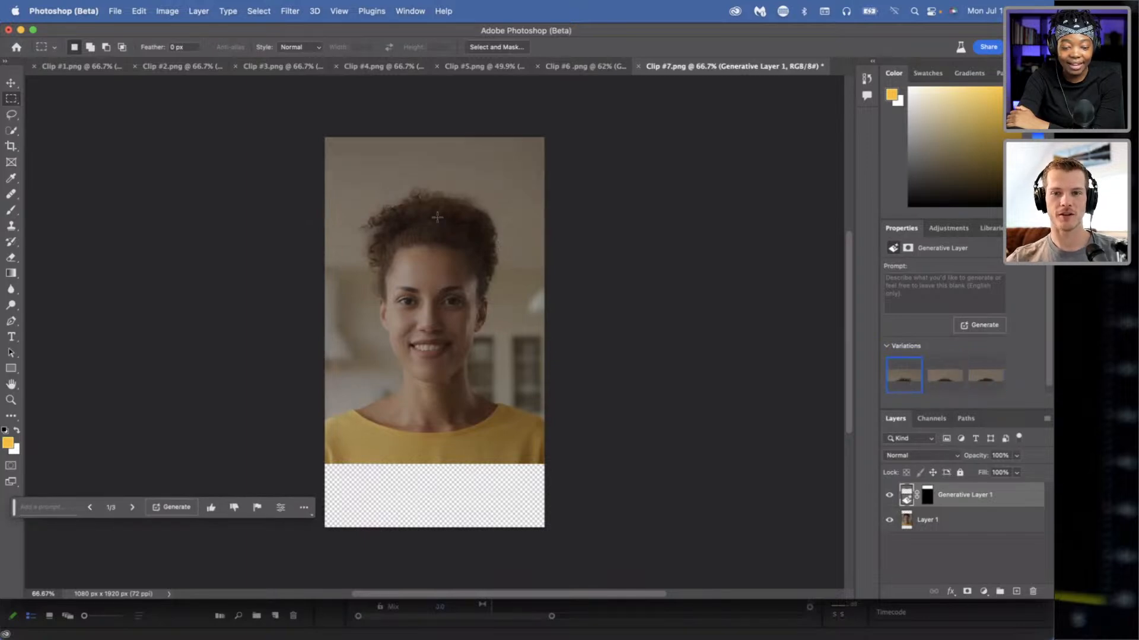
mouse_move(940, 376)
- Return to Clip #6 .png and choose the second bookshelf variation, the one with the clock and blue binders
left_click(593, 67)
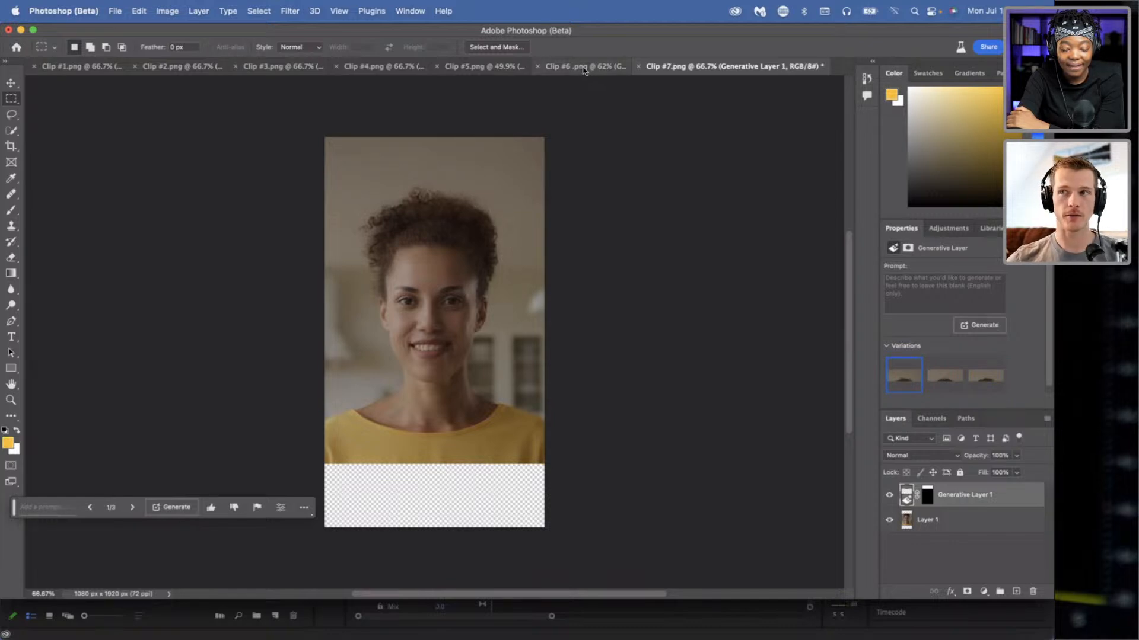
left_click(945, 377)
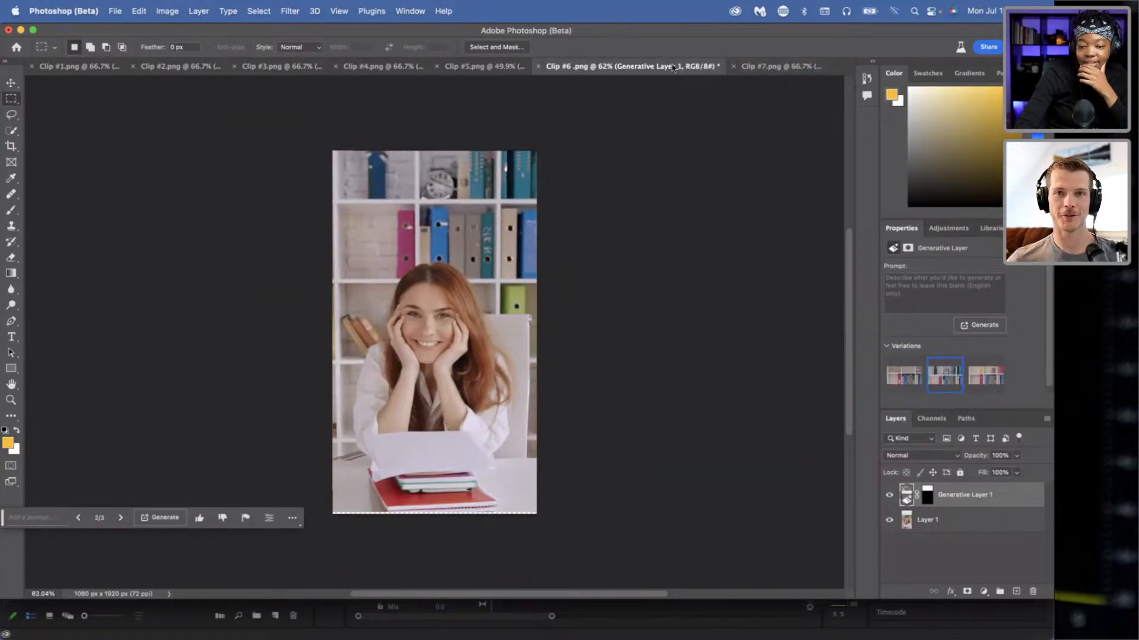
- Return to Clip #7.png, compare its three generated hair and wall variations again and keep the first
left_click(780, 67)
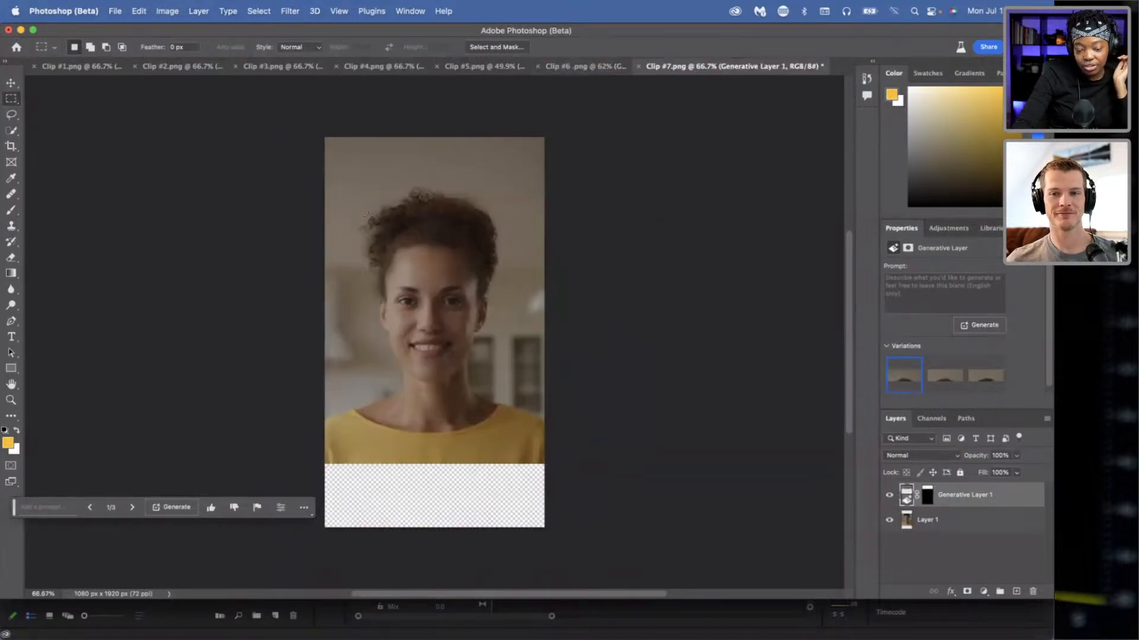
mouse_move(902, 384)
left_click(939, 385)
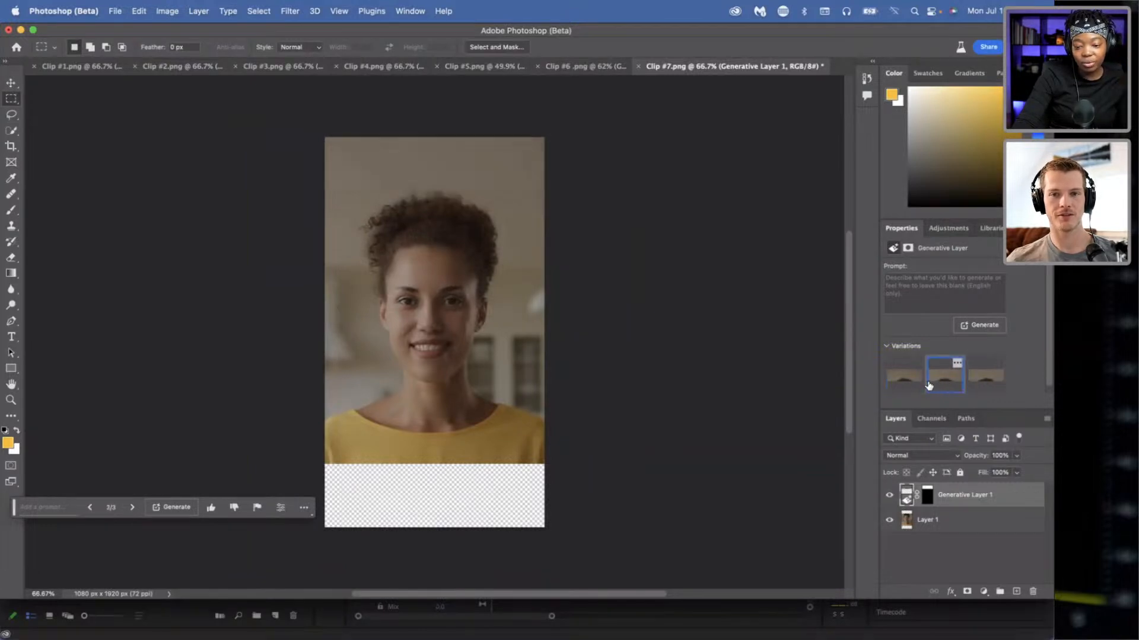
left_click(986, 380)
left_click(912, 383)
- Try to fill Clip #7's transparent lower area plus a thin strip of the yellow top using Generative Fill with no prompt
left_click_drag(309, 449, 591, 566)
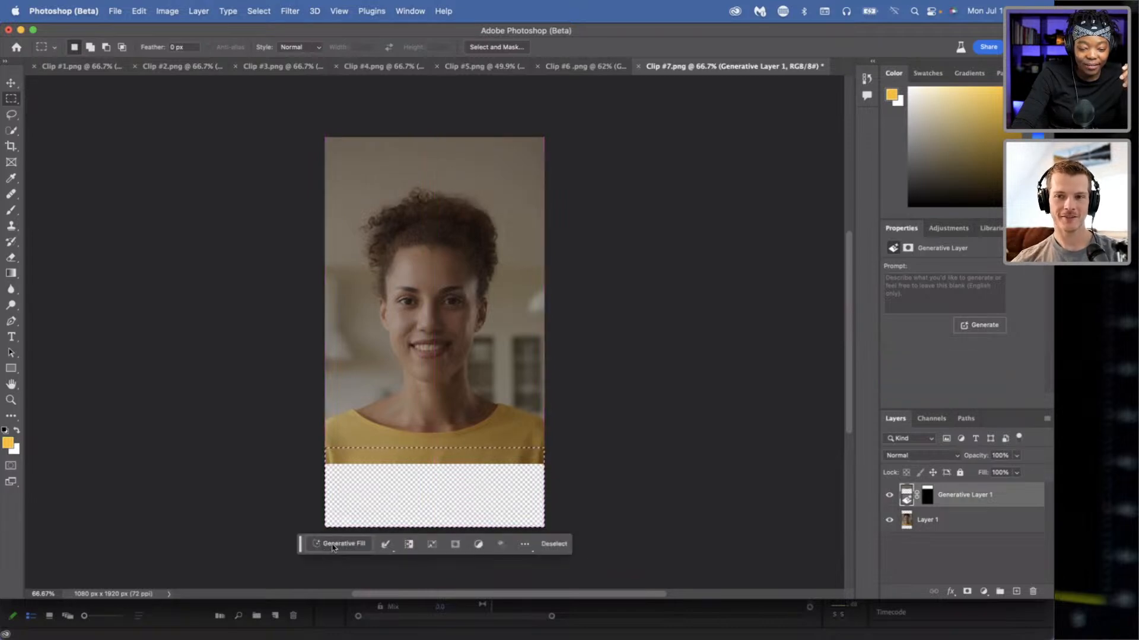
left_click(507, 543)
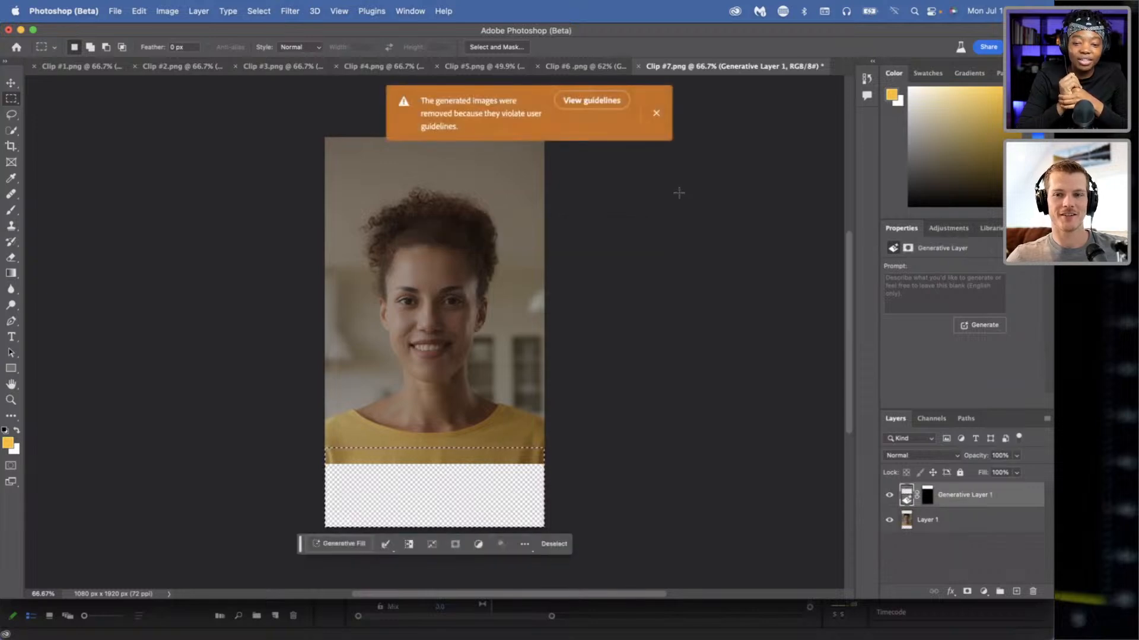
left_click(656, 113)
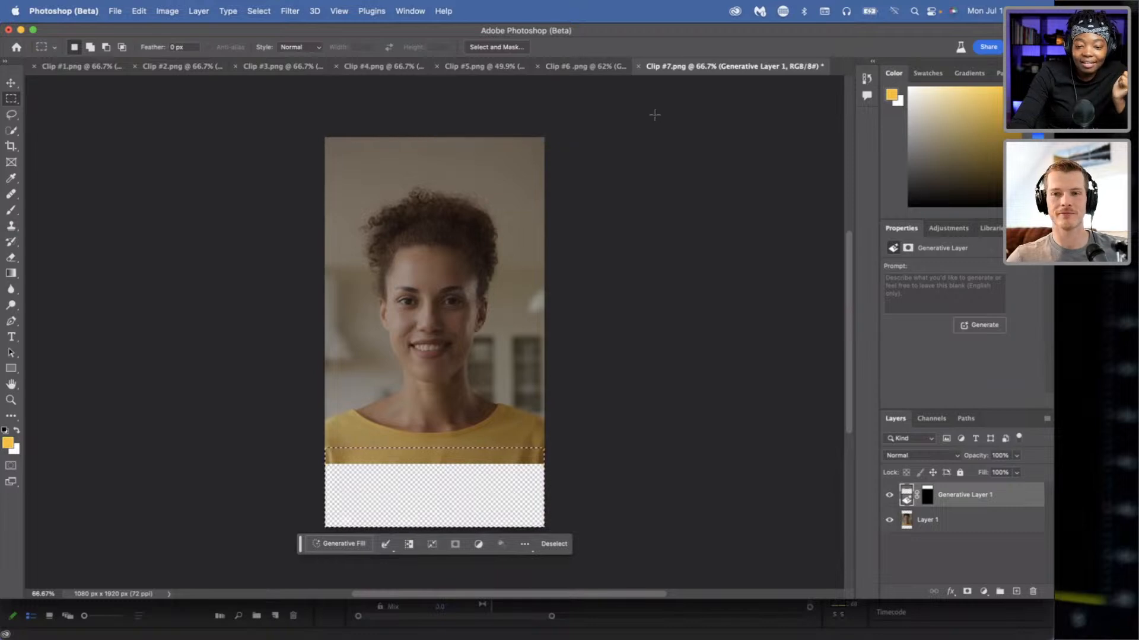
- Deselect, reselect Clip #7's transparent lower area with a slightly thinner strip of the yellow top, and retry Generative Fill with no prompt
left_click(425, 413)
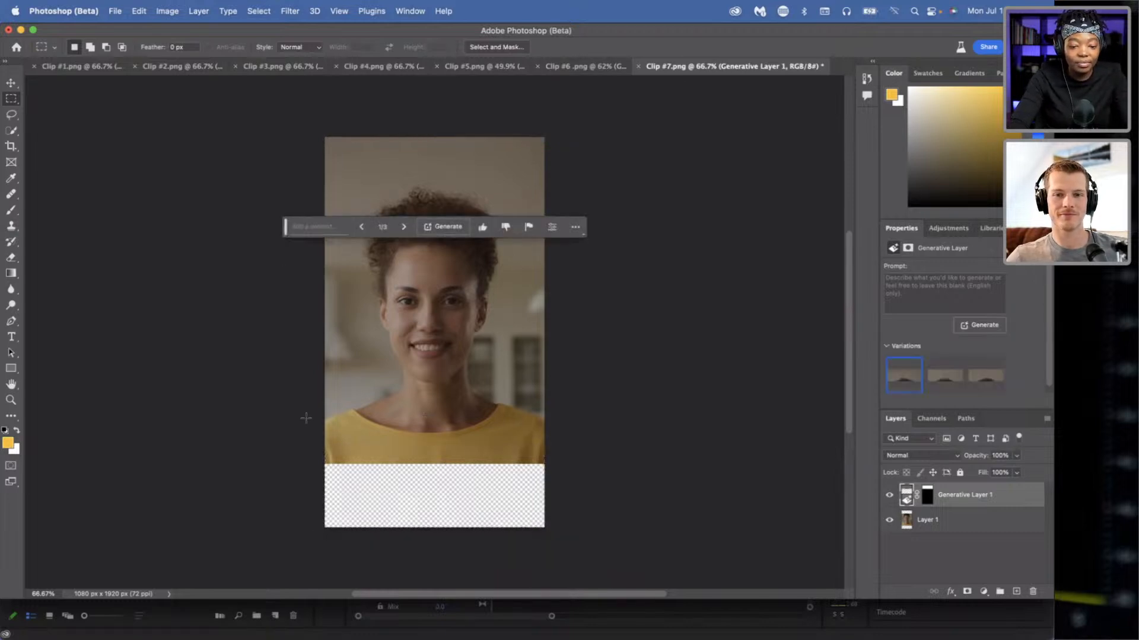
left_click_drag(305, 417, 456, 492)
left_click_drag(535, 537, 561, 550)
left_click(310, 450)
left_click_drag(310, 450, 574, 555)
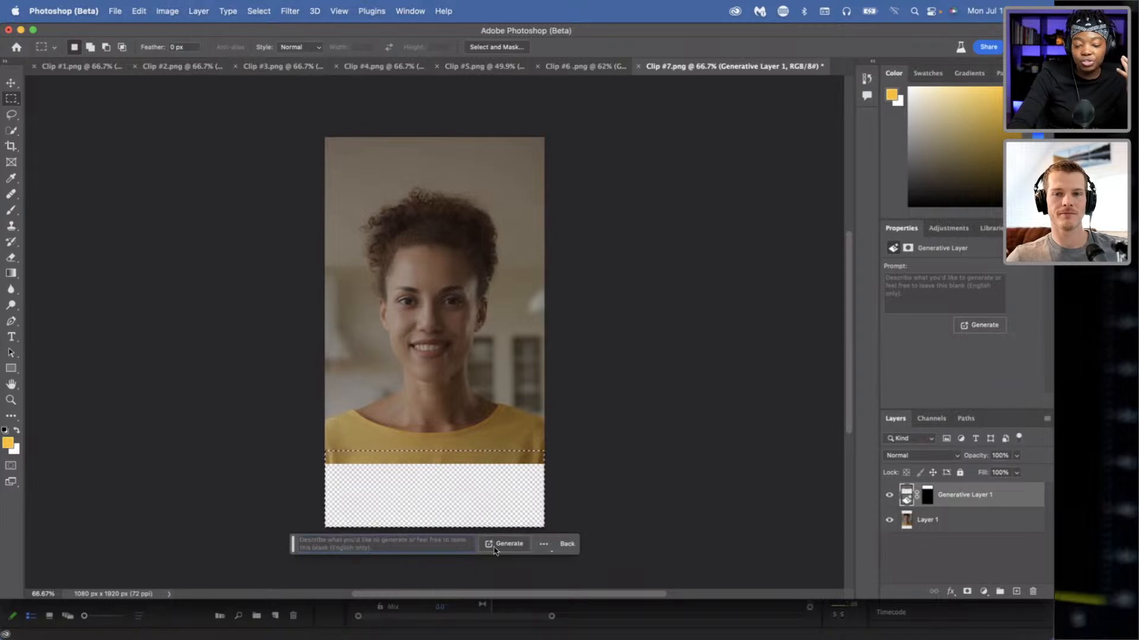
left_click(503, 544)
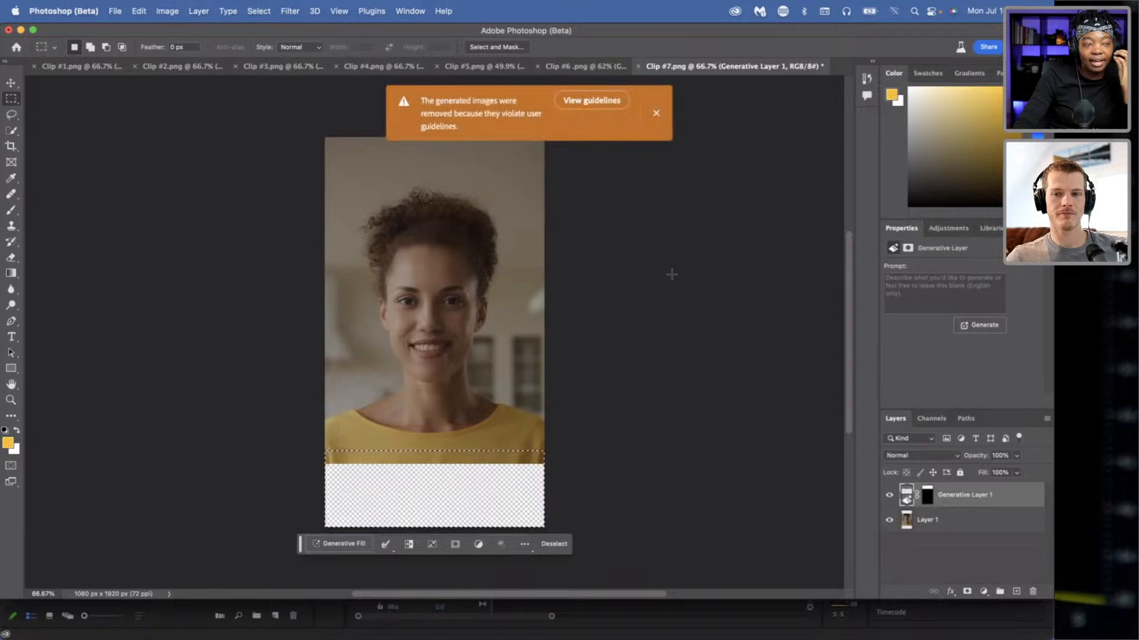
- Open the Adobe Generative AI Beta User Guidelines in Safari, dismiss the location notice, skim the page and close it
left_click(591, 101)
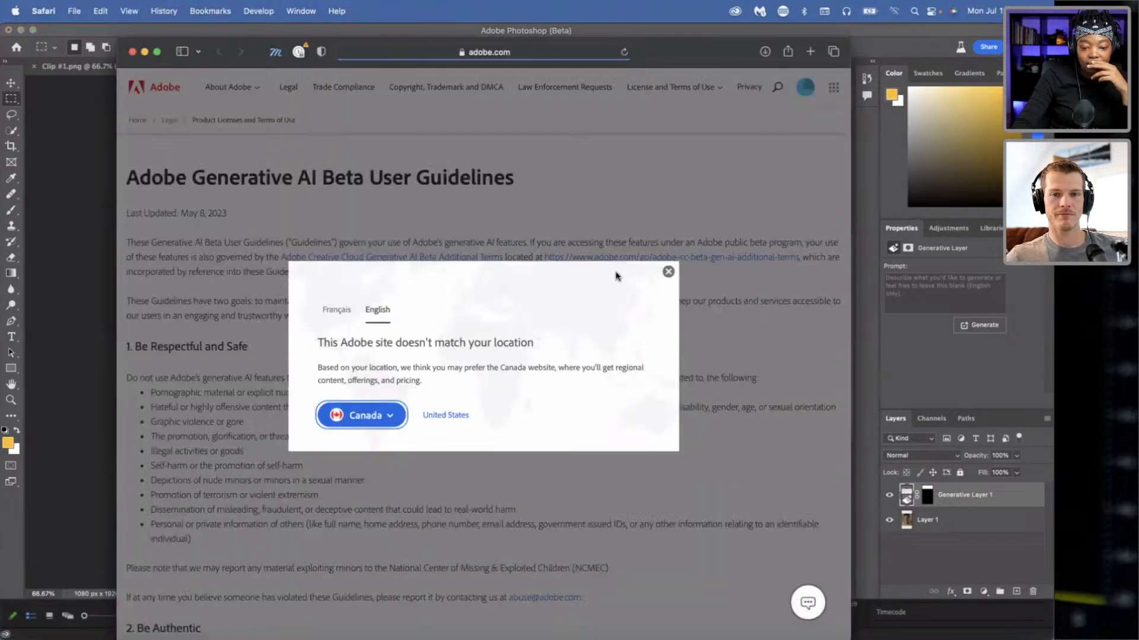
left_click(418, 215)
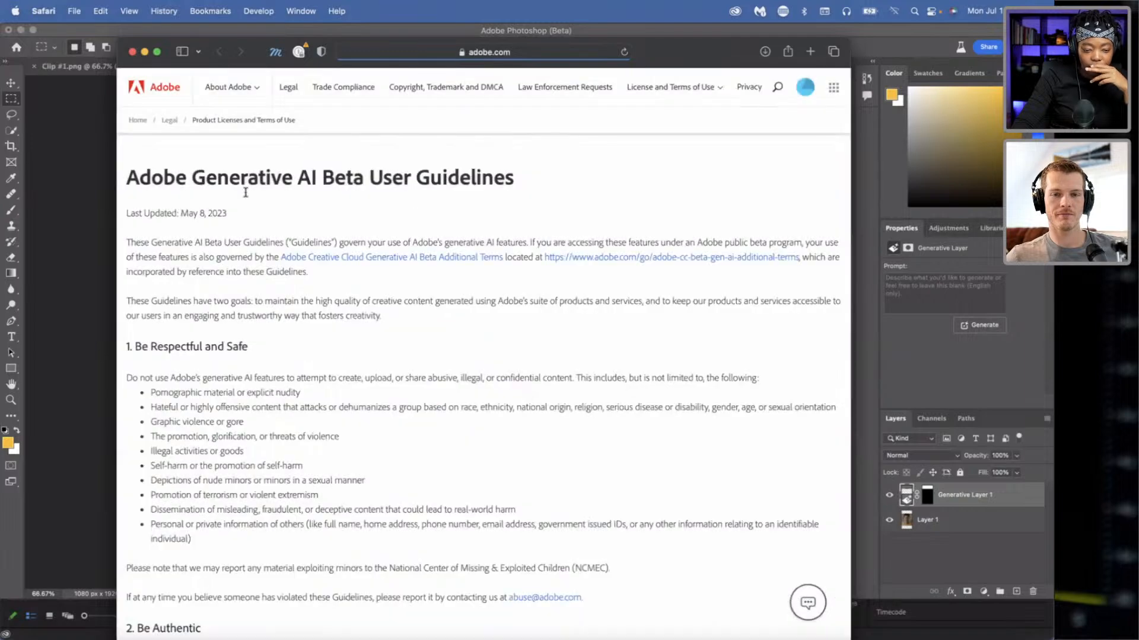
scroll(253, 376, "down", 20)
scroll(291, 336, "up", 20)
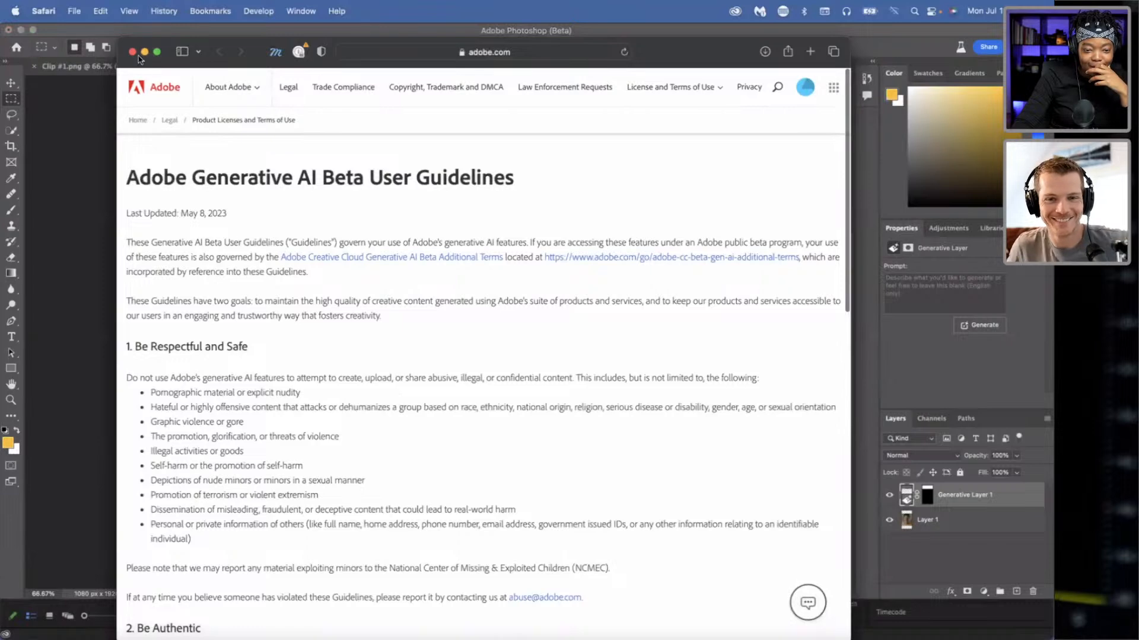
left_click(132, 51)
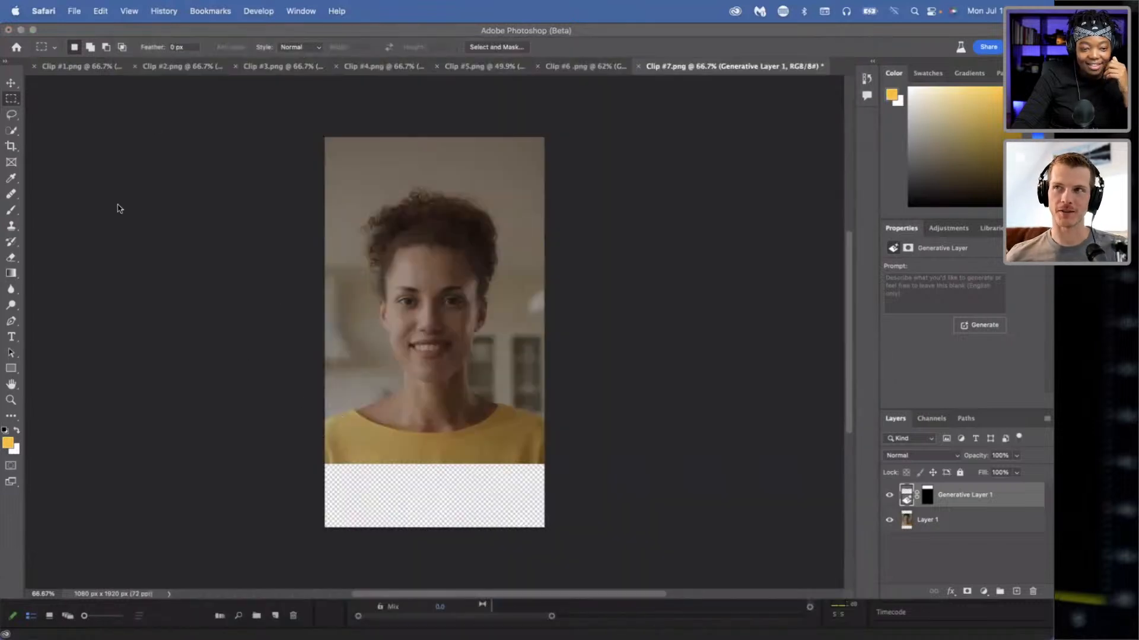
- Move the prompt bar off Clip #7's portrait, reselect the transparent lower area with barely any photo overlap, and try Generative Fill without a prompt
left_click(134, 273)
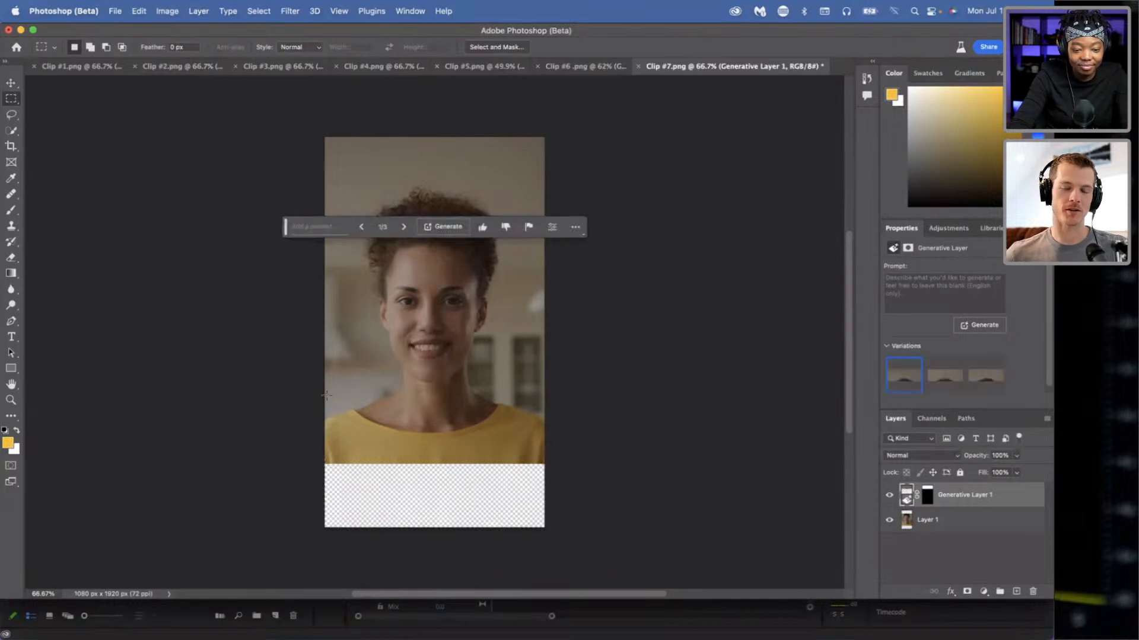
left_click_drag(277, 233, 15, 252)
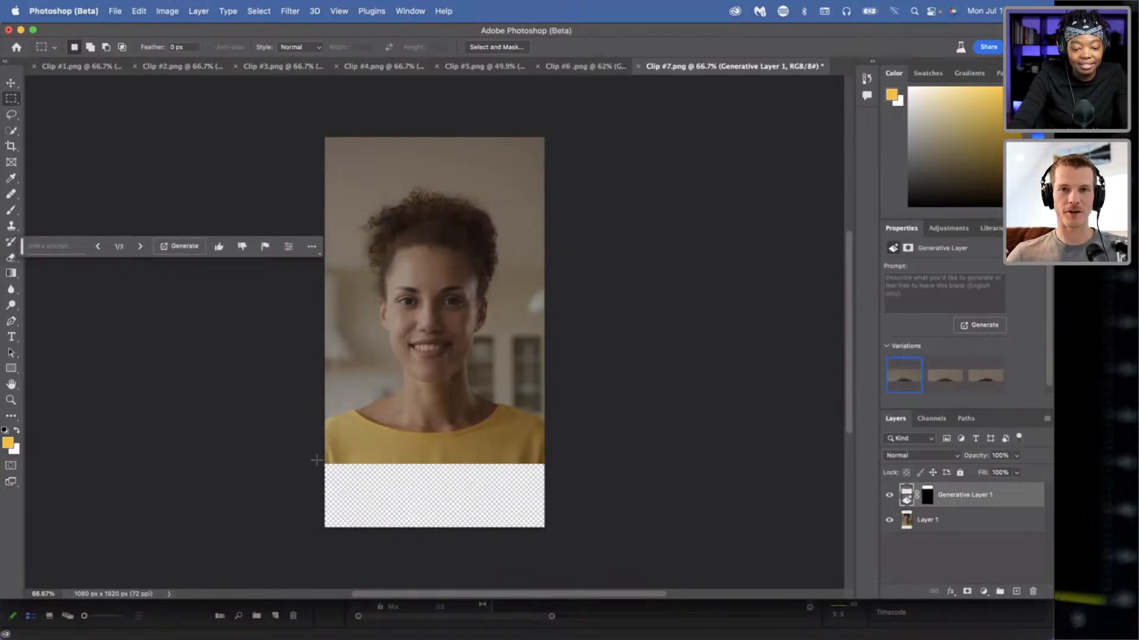
left_click_drag(319, 460, 400, 498)
left_click_drag(537, 537, 551, 536)
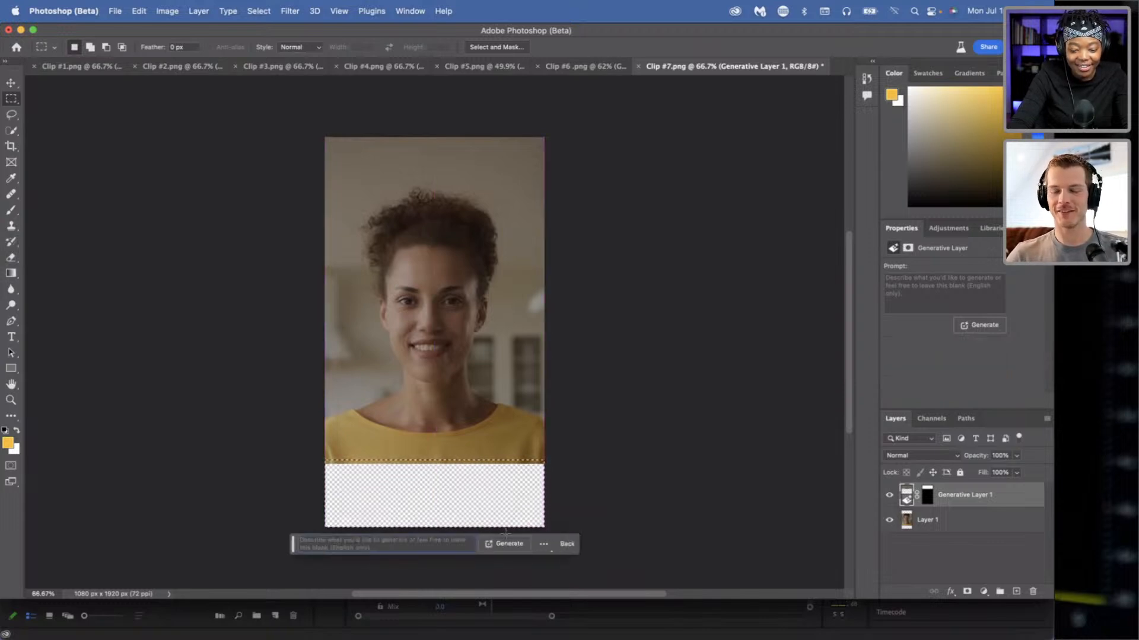
left_click(503, 543)
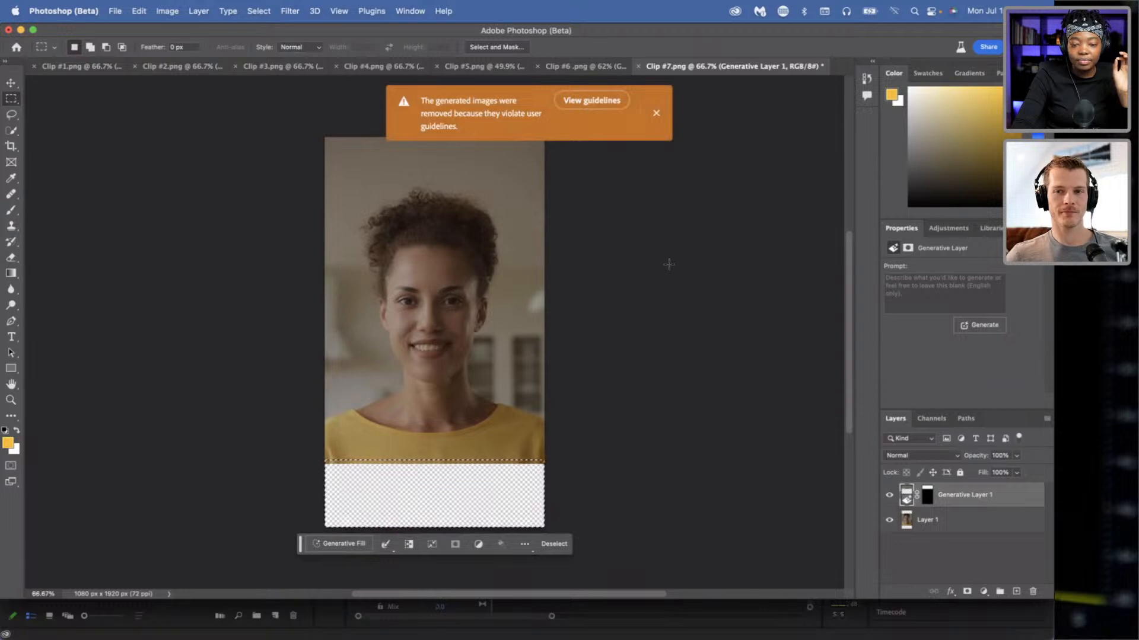
- Deselect Clip #7's lower area, move the prompt bar off the face, review Clip #6 .png and bring up Clip #1.png
left_click(583, 320)
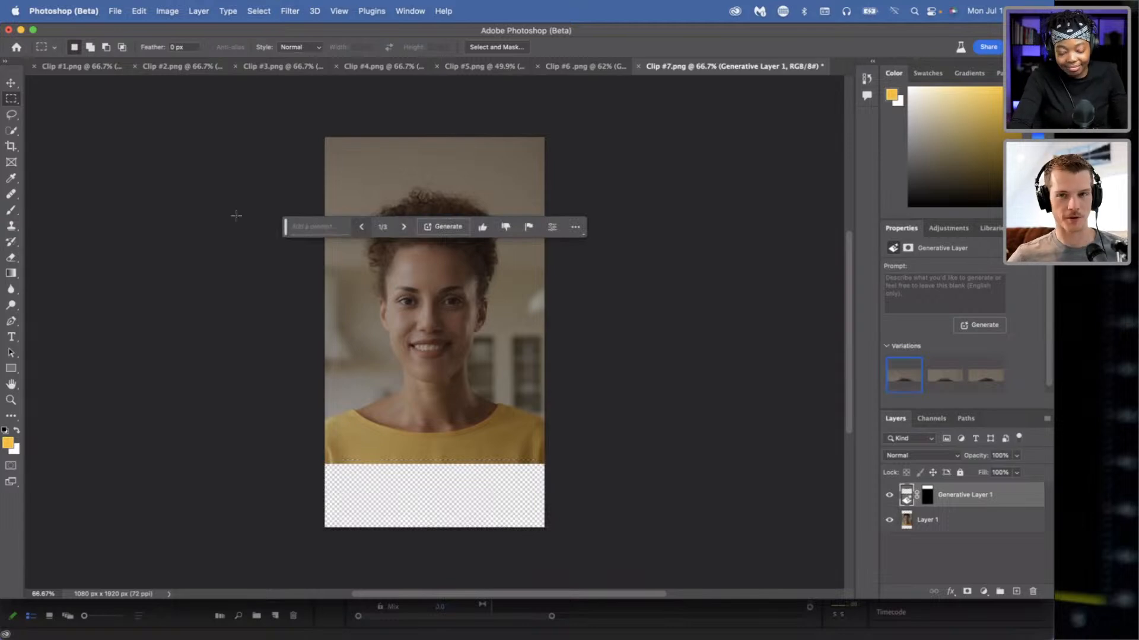
left_click_drag(286, 231, 37, 468)
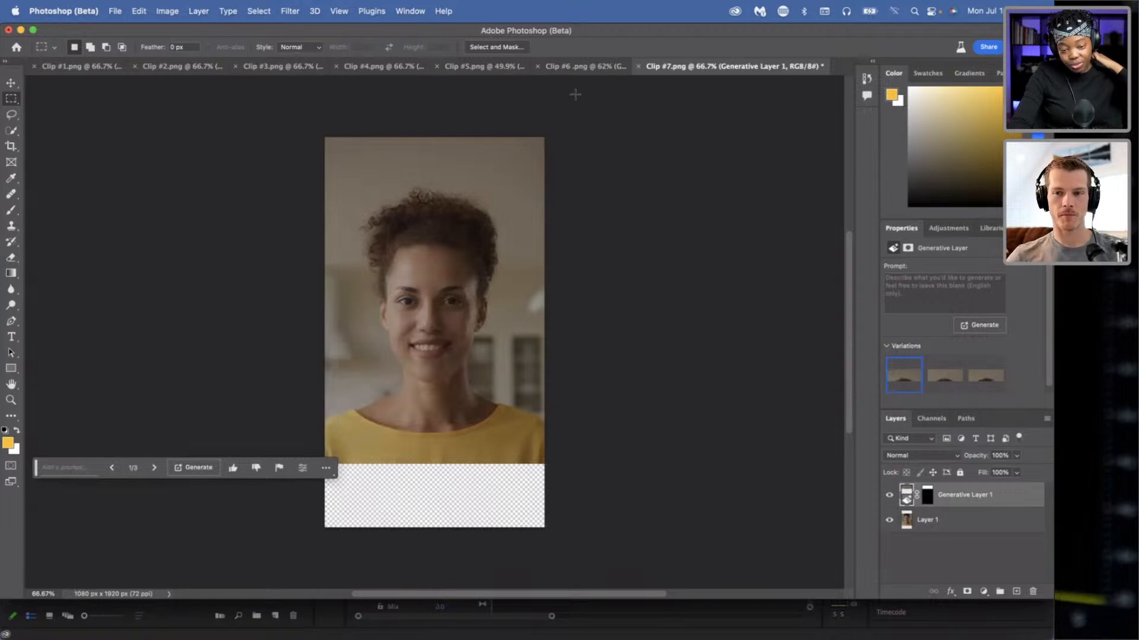
left_click(578, 67)
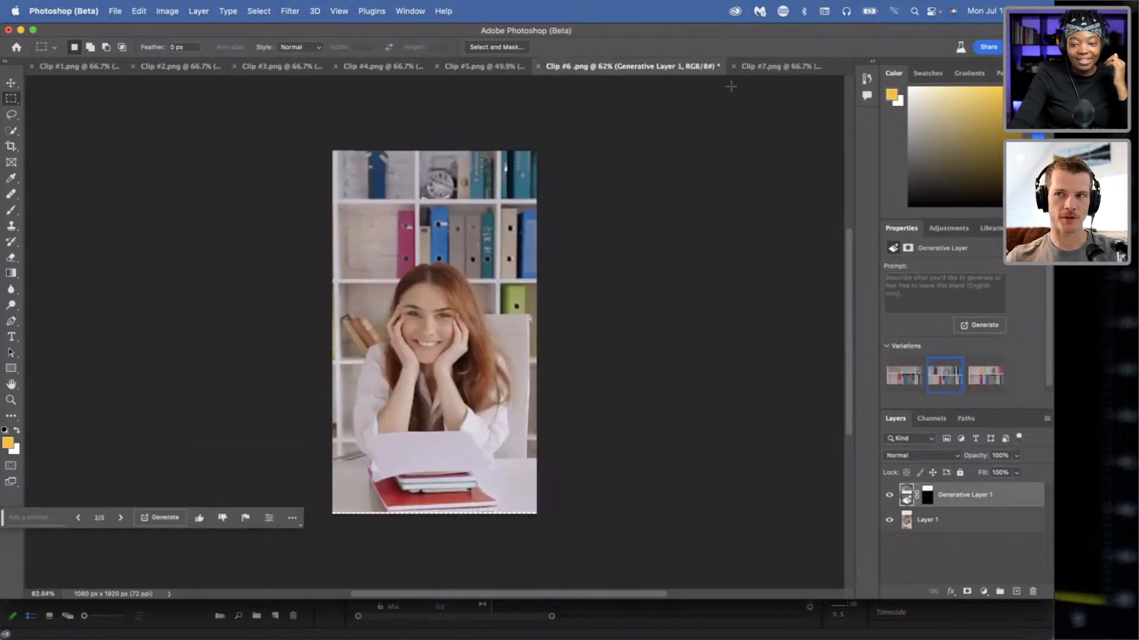
left_click(661, 68)
left_click(581, 67)
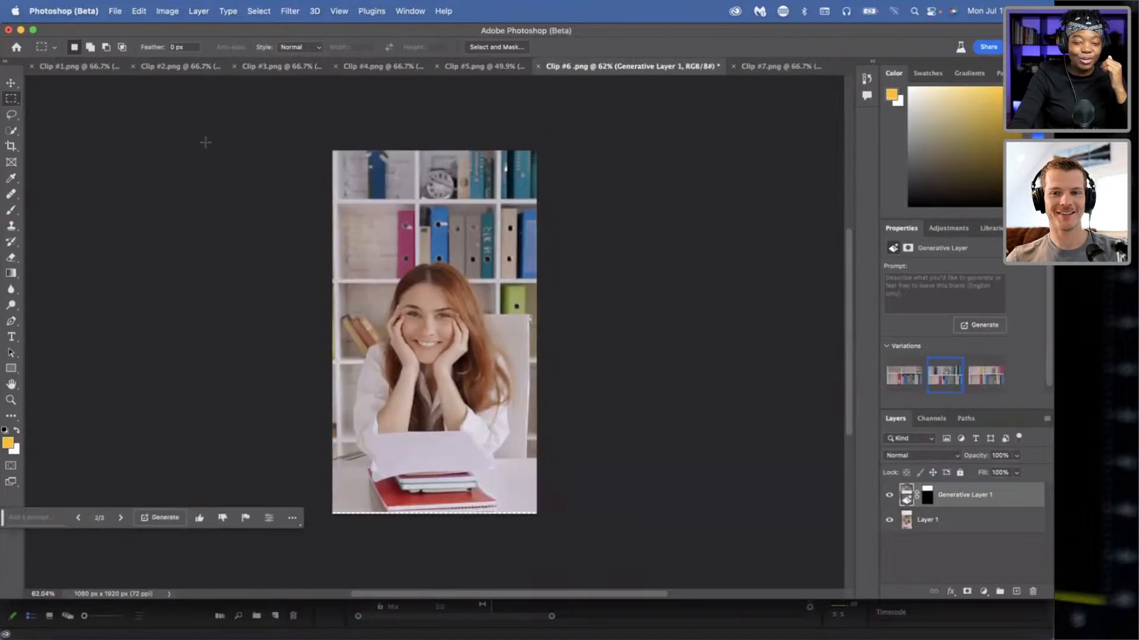
left_click(76, 67)
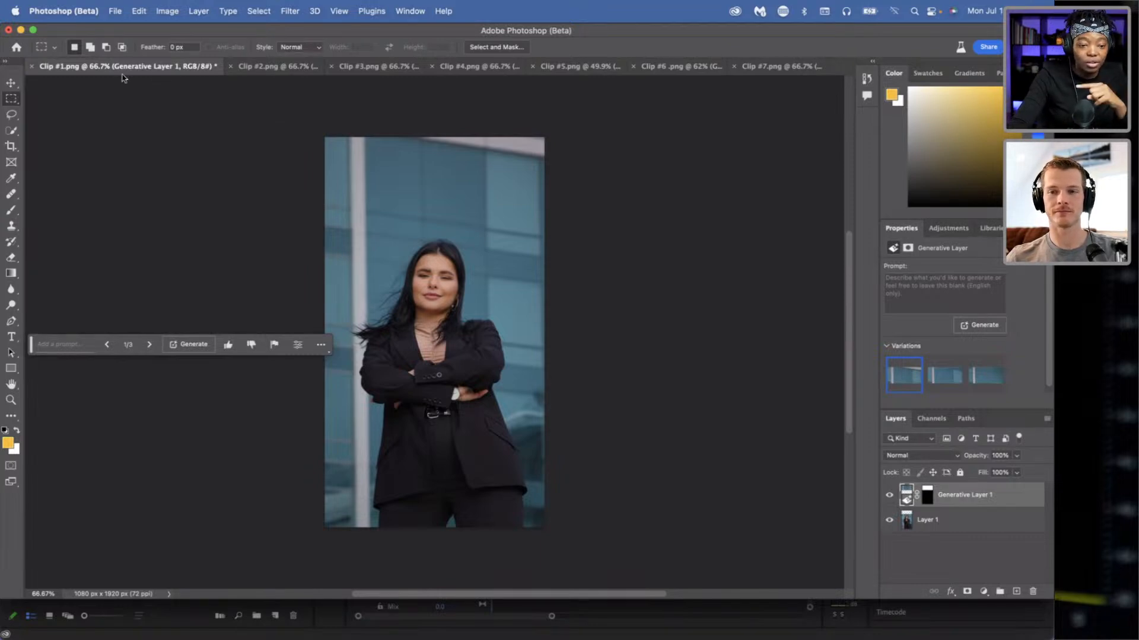
- Switch to Finder, check the contents of the Generative Fill folder inside Adobe Live, and minimize the window
key("super+Tab")
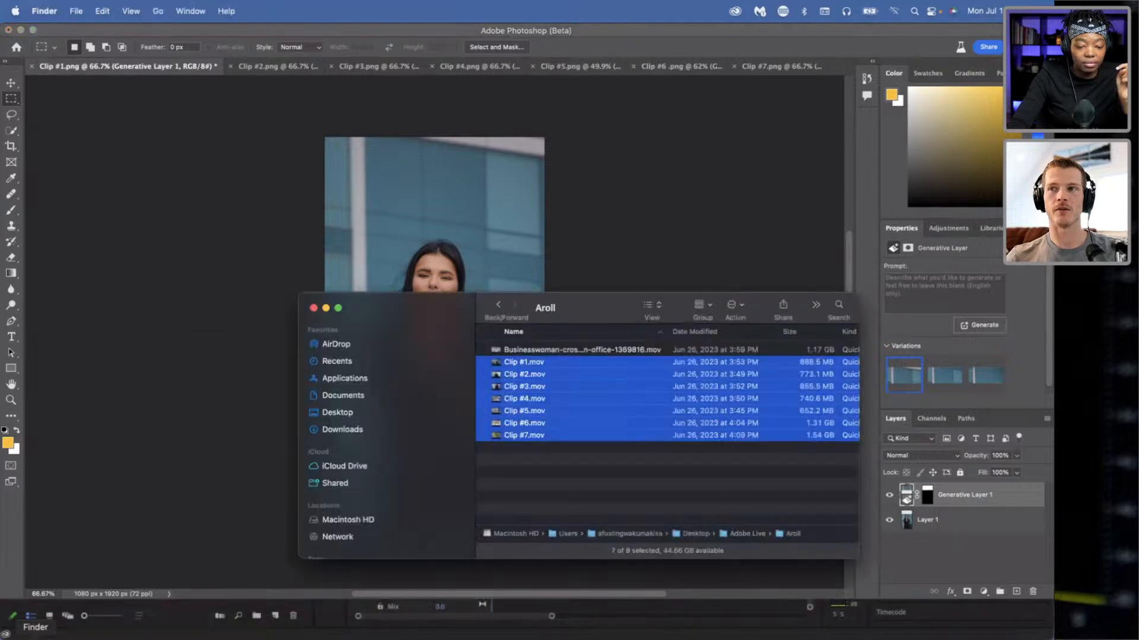
left_click(516, 468)
left_click(499, 304)
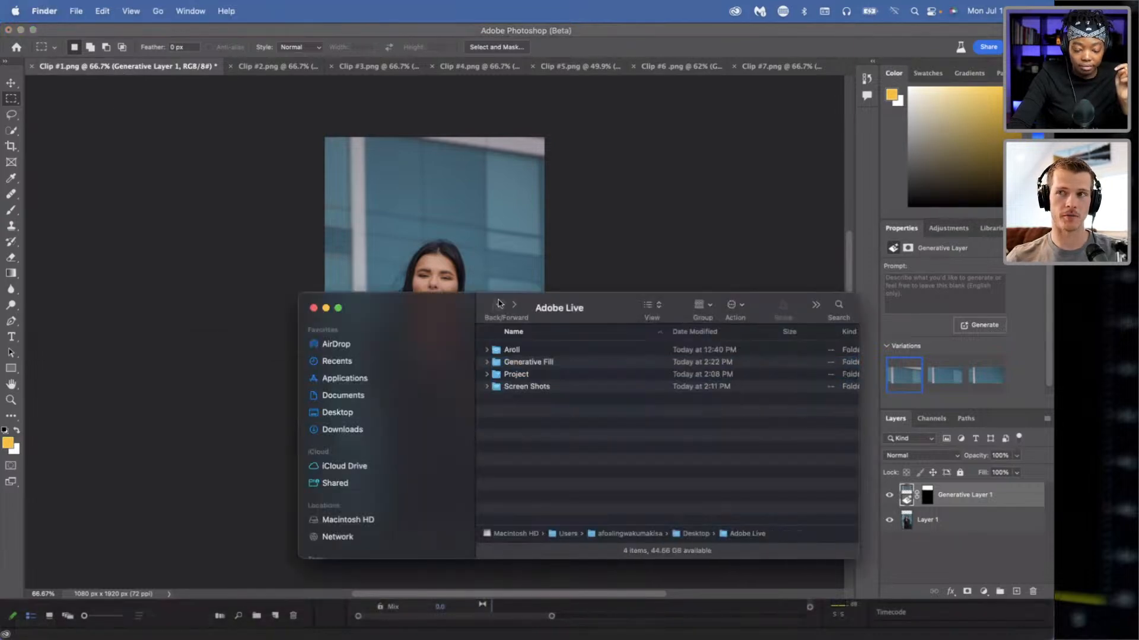
double_click(550, 366)
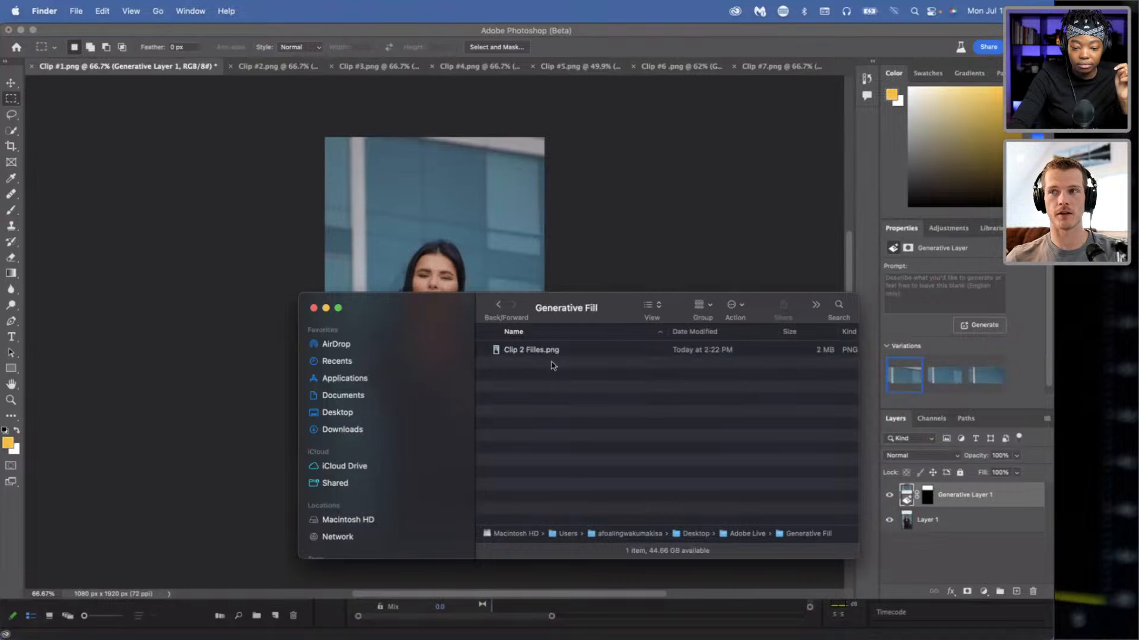
left_click(498, 307)
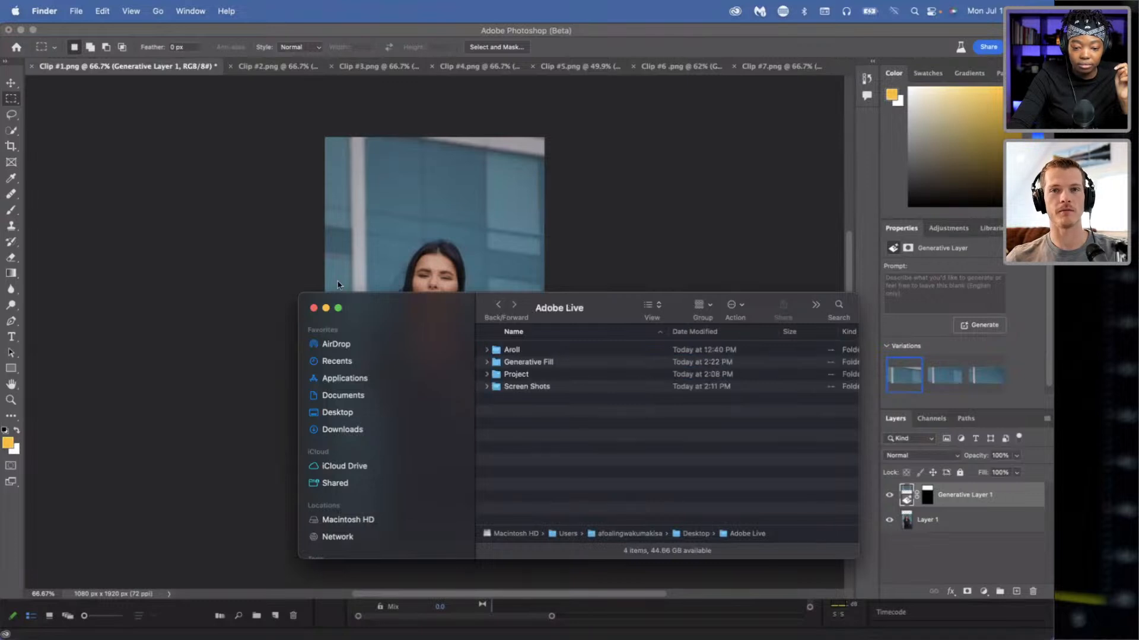
left_click(326, 308)
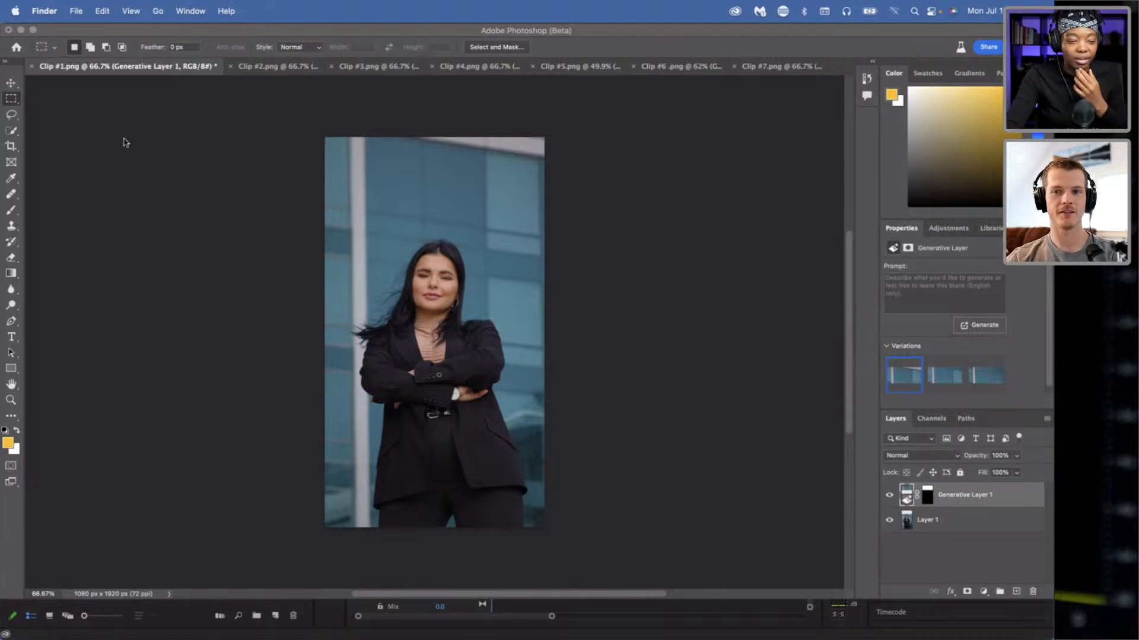
left_click(76, 12)
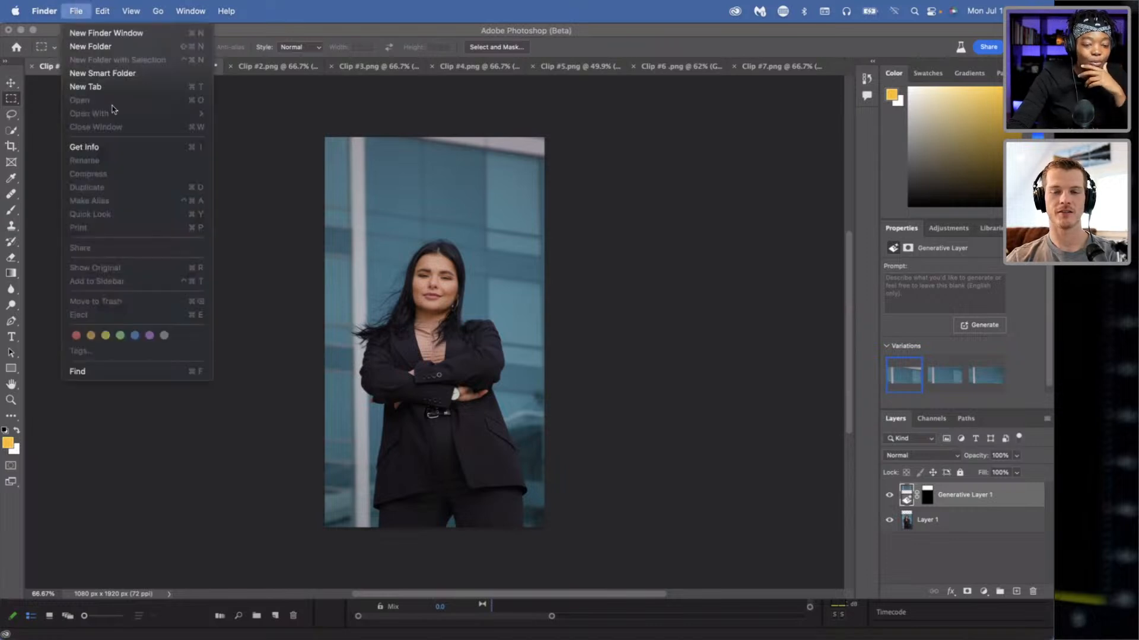
left_click(99, 216)
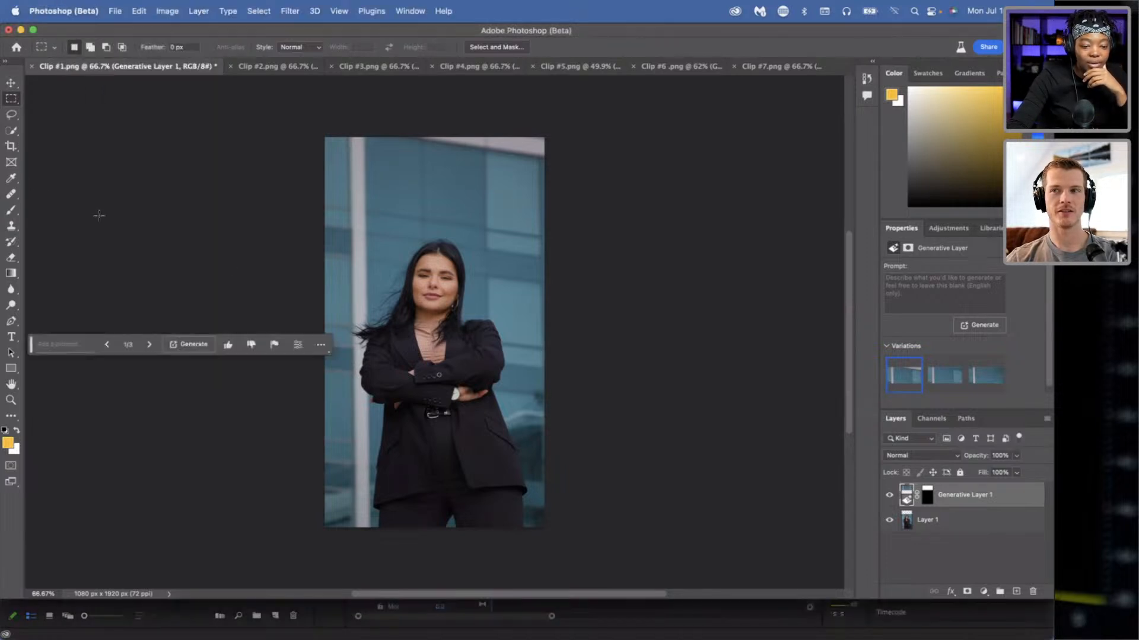
left_click(10, 83)
left_click(432, 300)
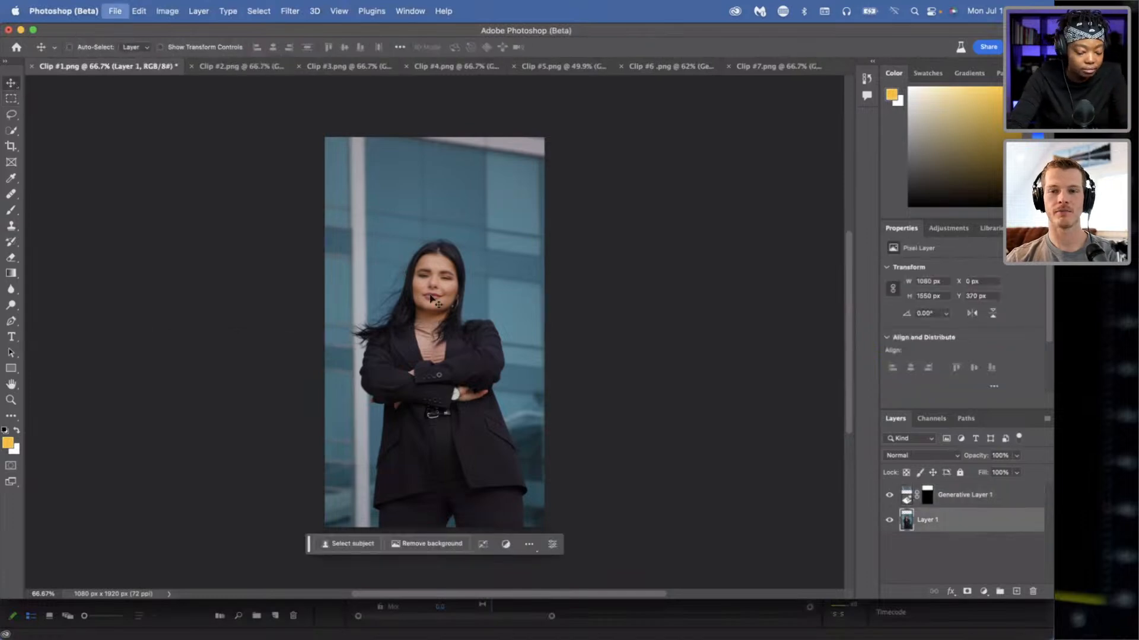
key("super+shift+s")
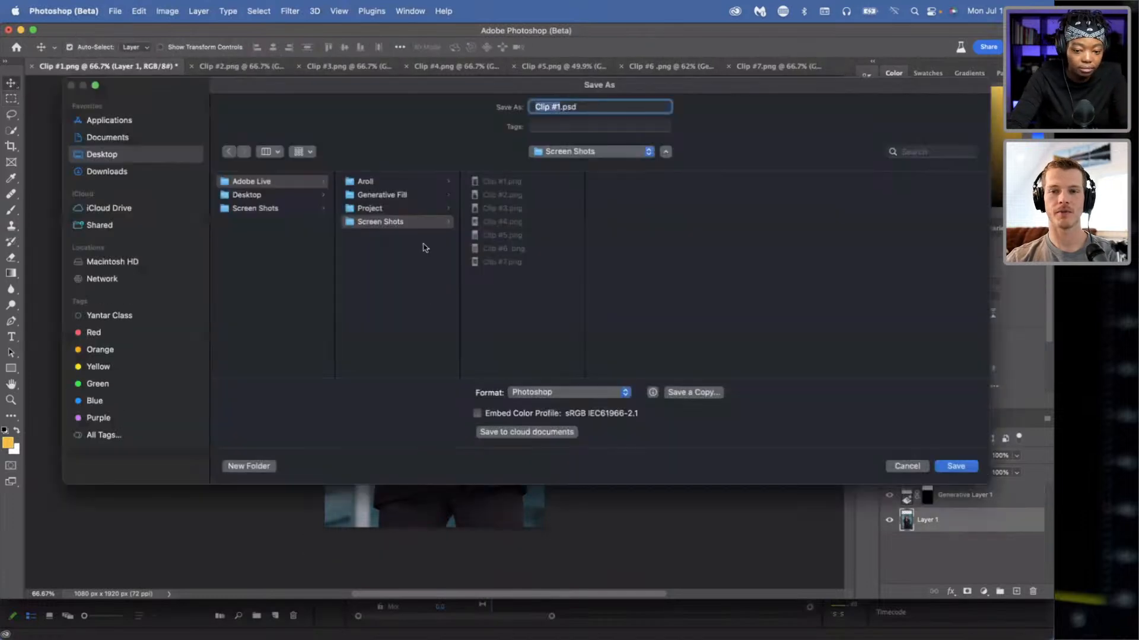
left_click(899, 465)
- Quick-export Clip #1 as a PNG named "Clip 1 filled.png" into the Generative Fill folder
left_click(114, 11)
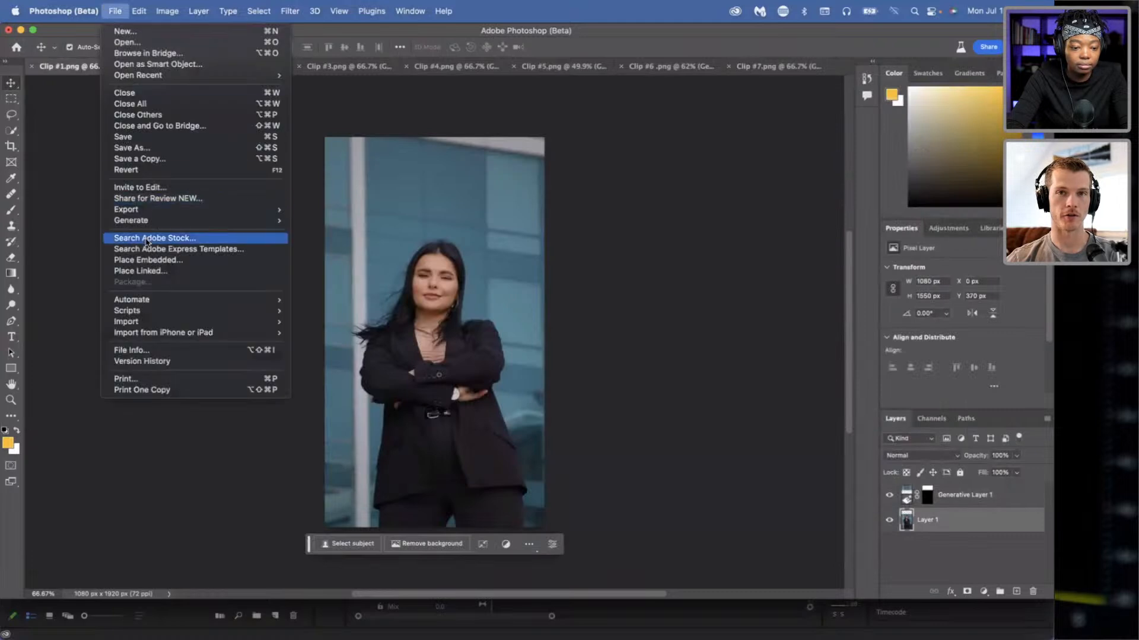
mouse_move(196, 209)
left_click(332, 209)
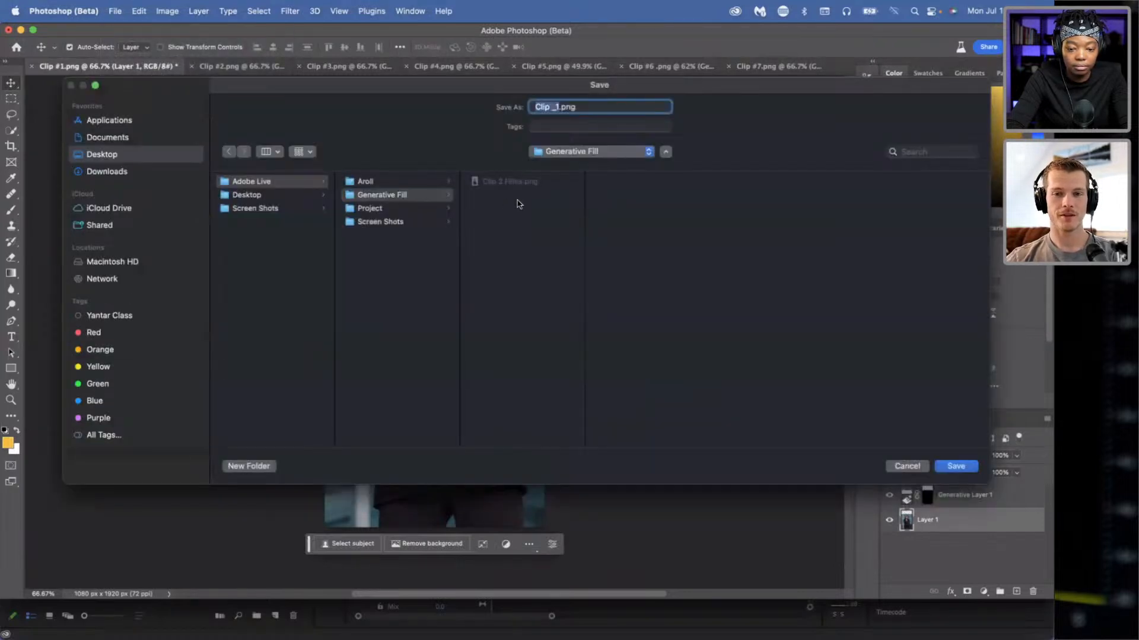
left_click(556, 106)
key("BackSpace")
type("1 fille")
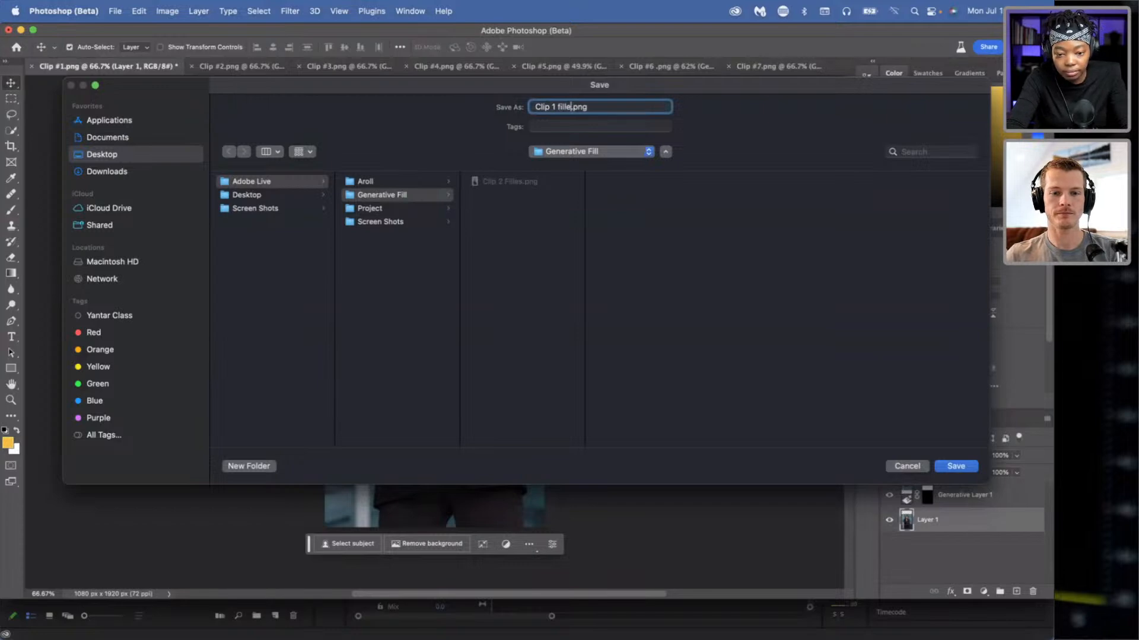
type("d")
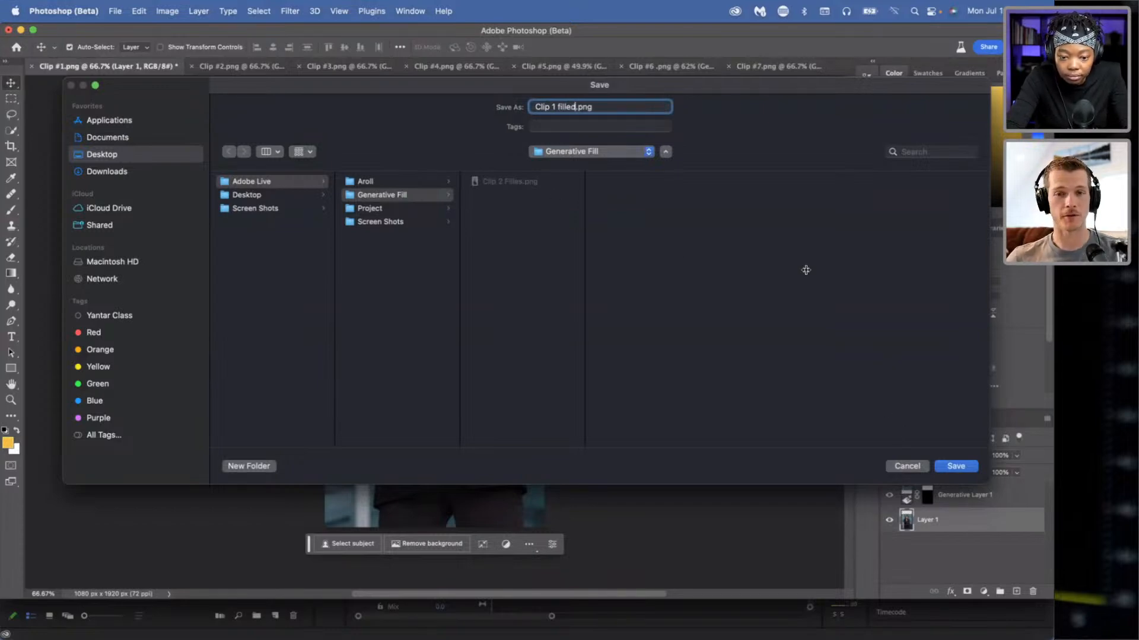
left_click(951, 467)
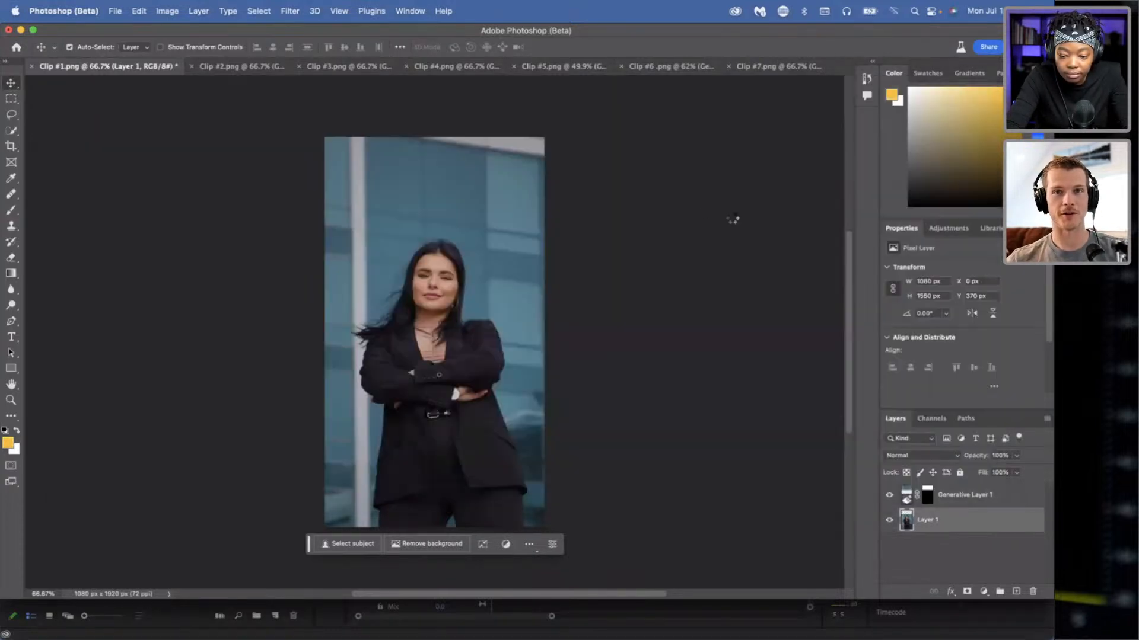
- Quick-export Clip #3 as a PNG named "Clip 3 filled.png" into the Generative Fill folder
left_click(325, 67)
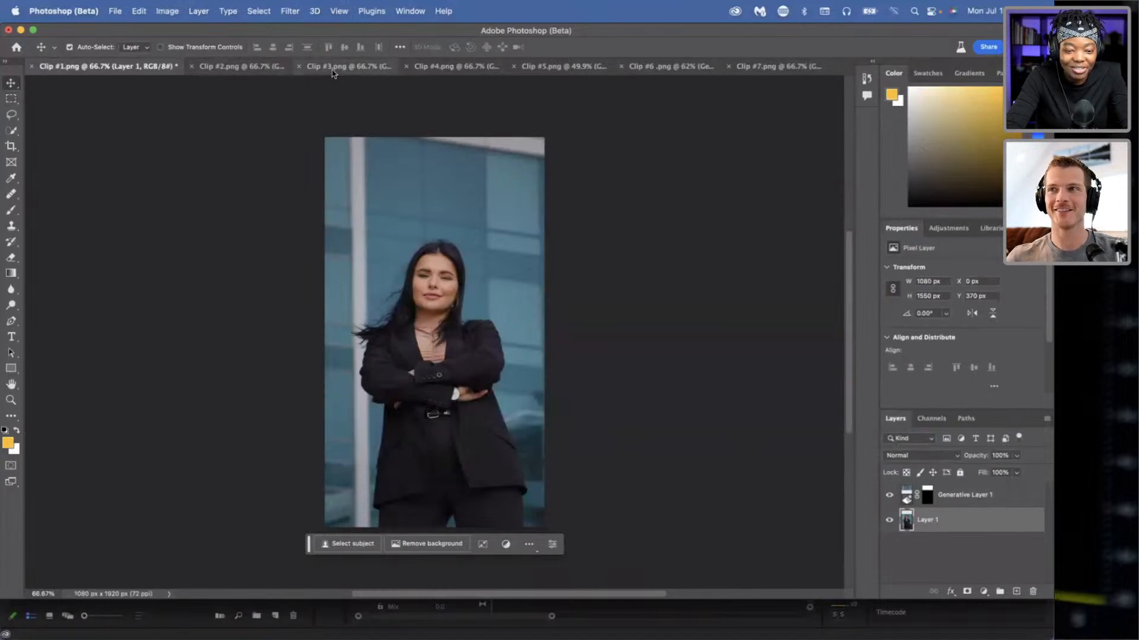
left_click(124, 11)
mouse_move(273, 210)
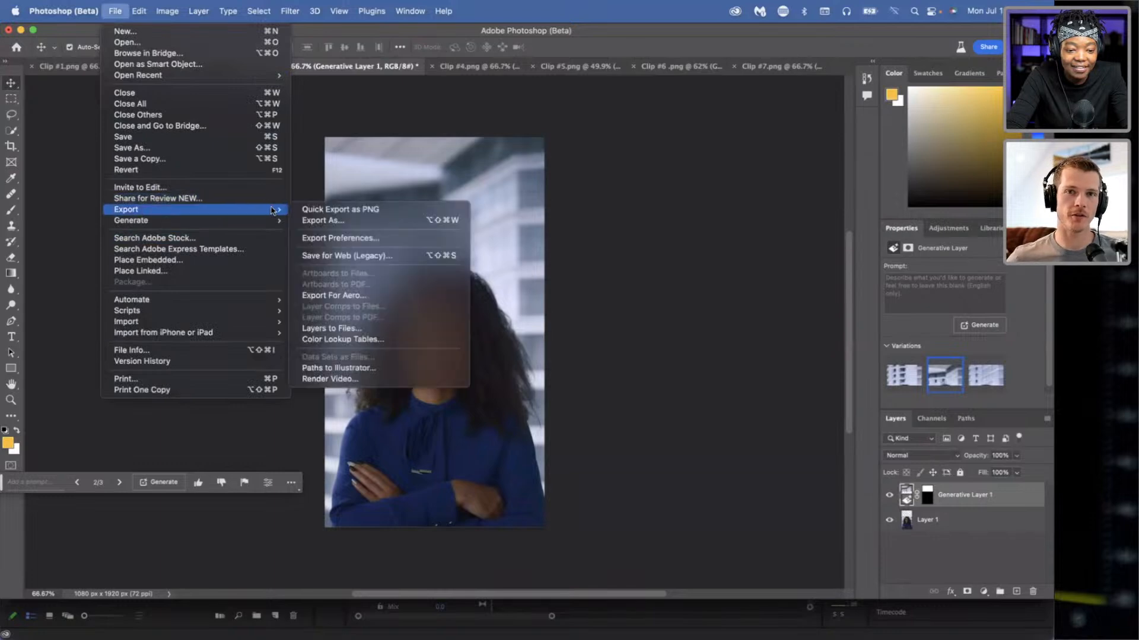
left_click(332, 209)
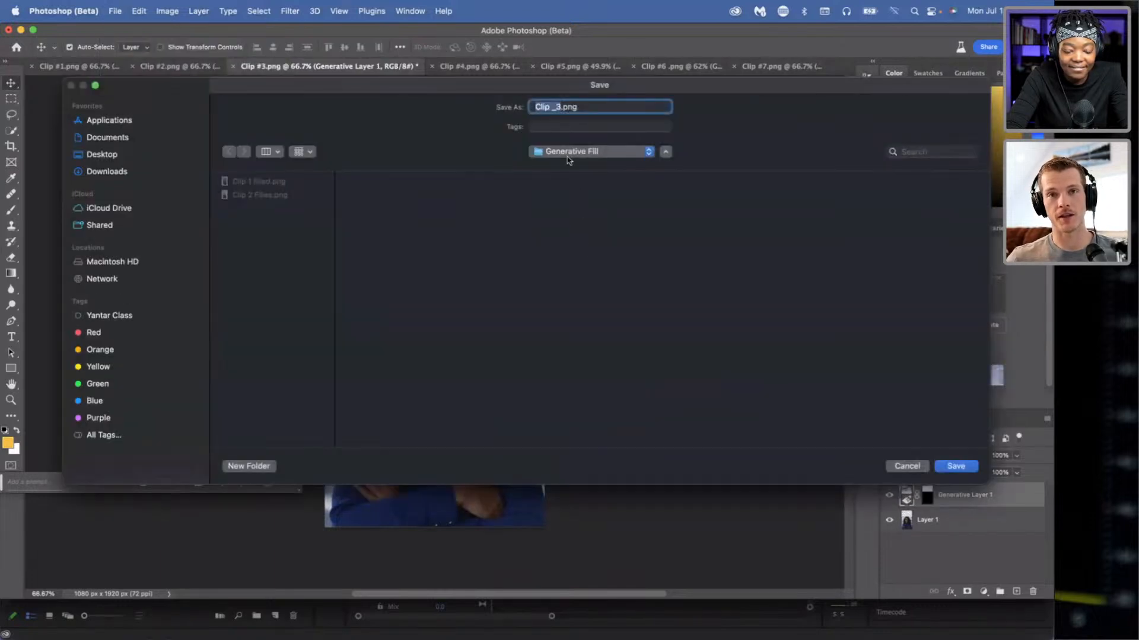
left_click(557, 107)
key("BackSpace")
key("BackSpace")
type("3 ")
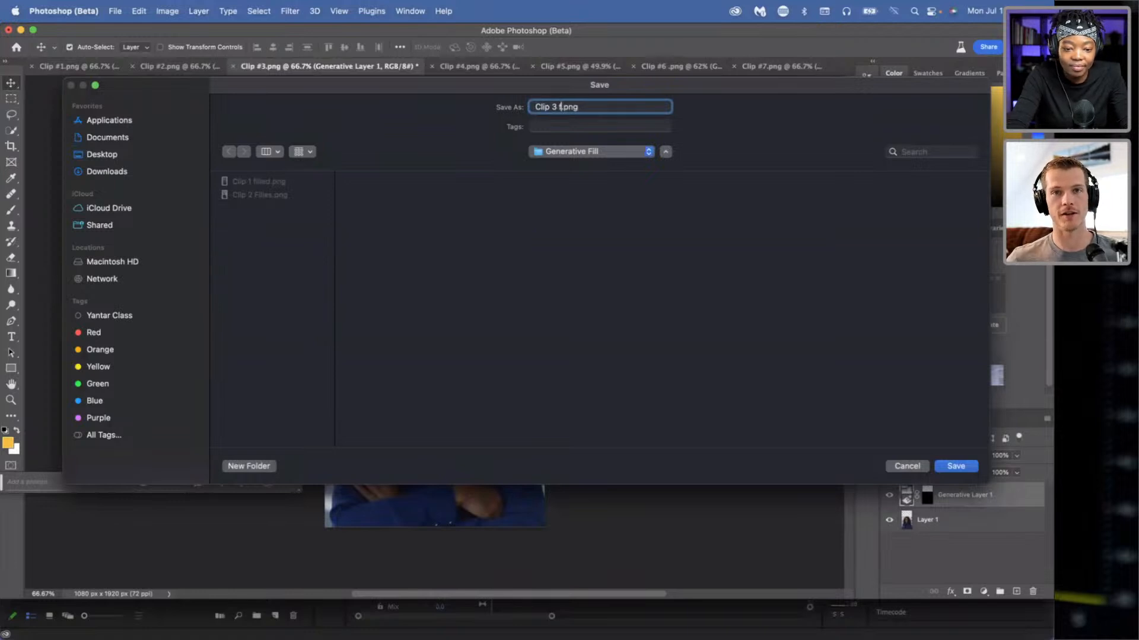
type("Filled")
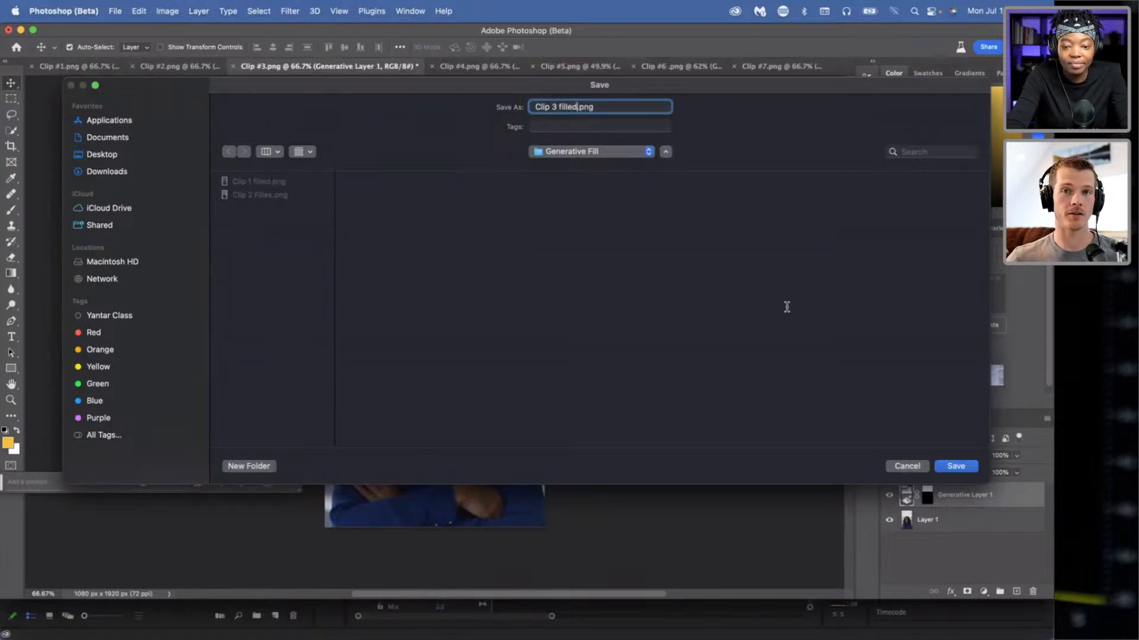
left_click(949, 466)
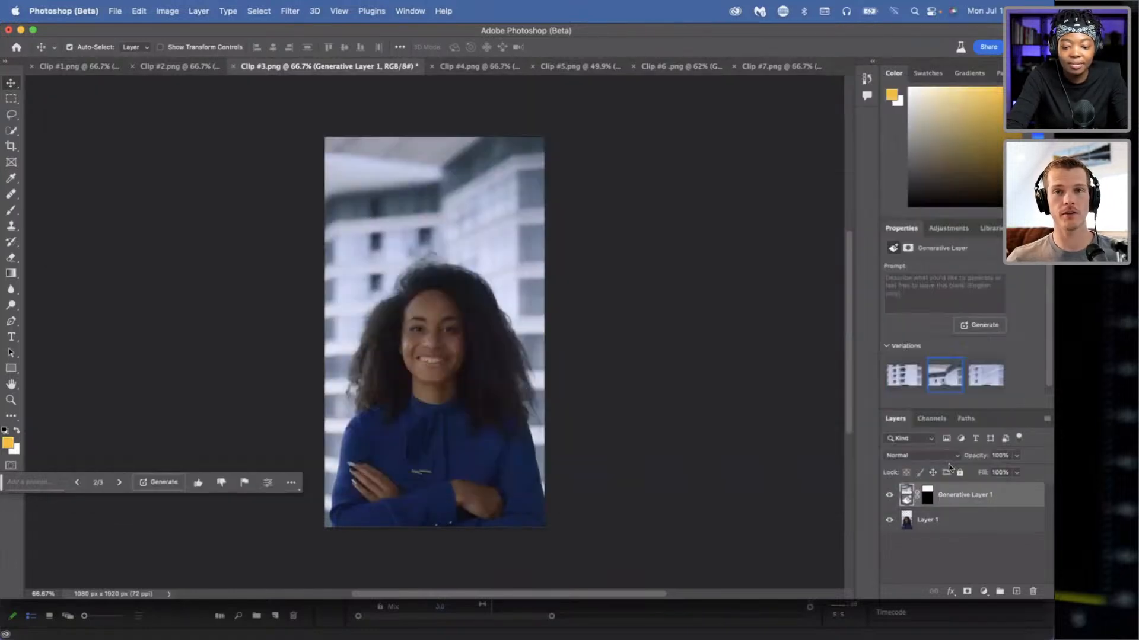
- Quick-export Clip #4 as a PNG named "Clip 4 filled.png" into the Generative Fill folder
left_click(472, 67)
left_click(115, 11)
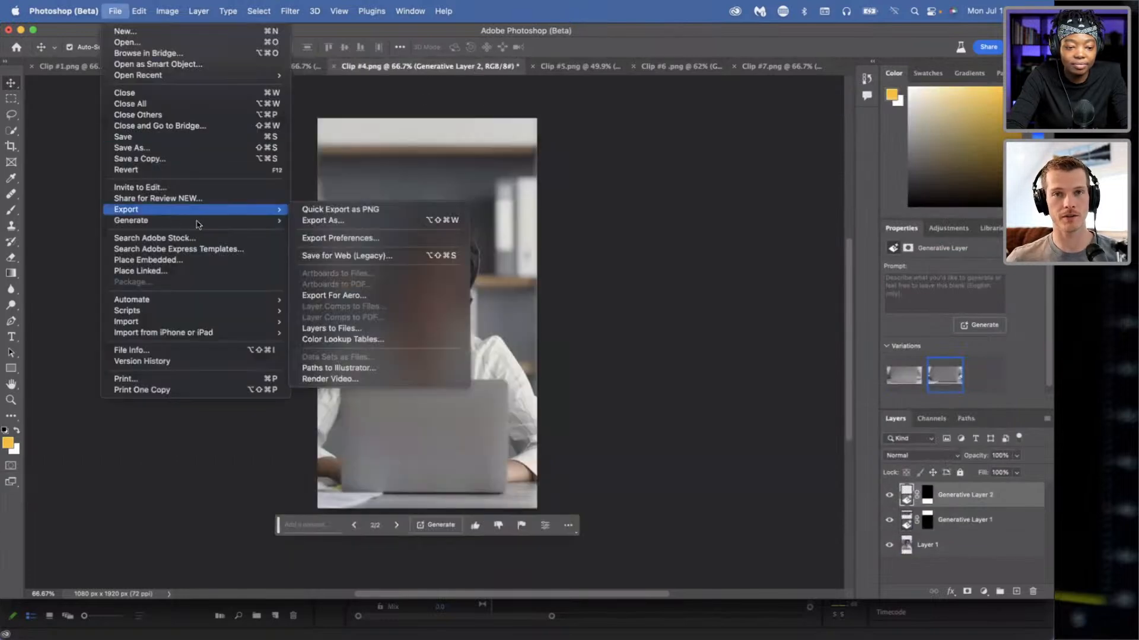
mouse_move(178, 209)
left_click(326, 211)
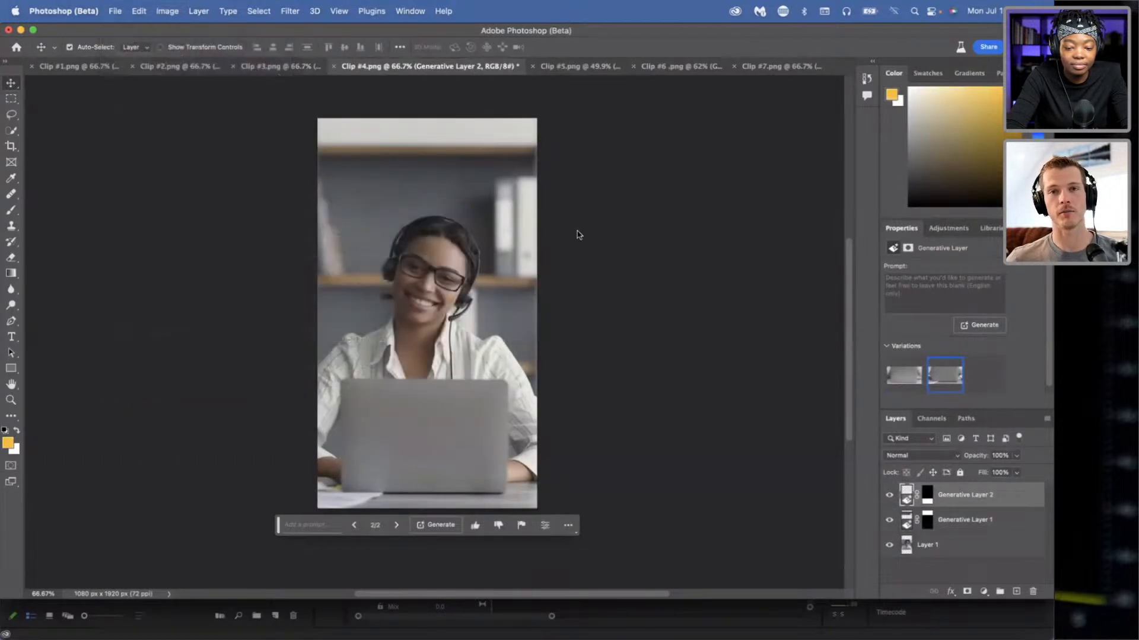
type("Clip")
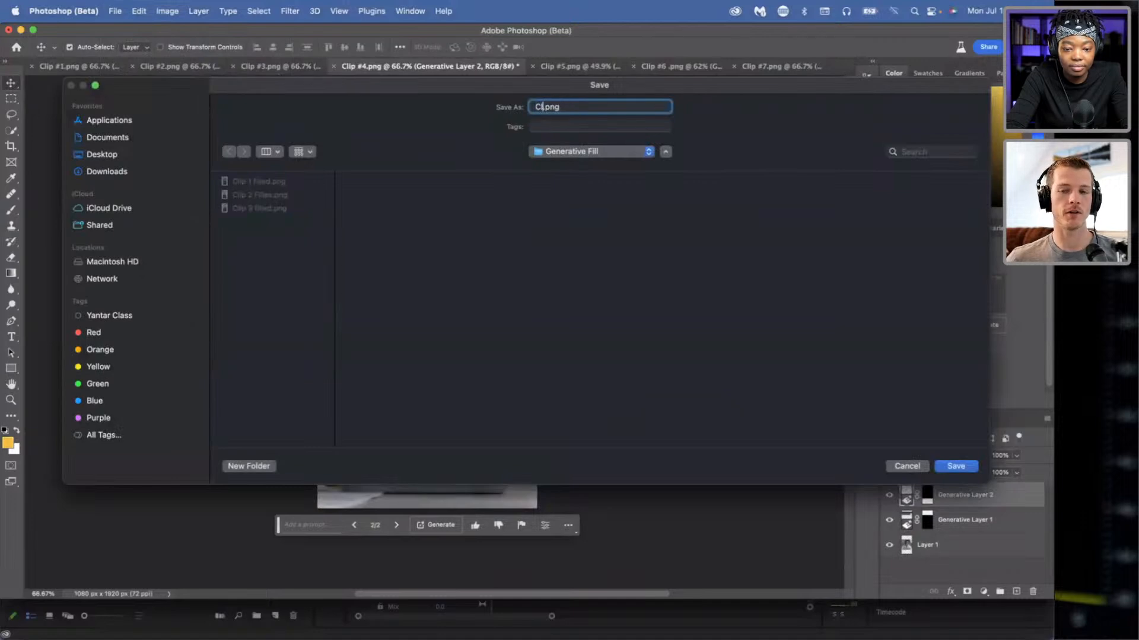
type(" 4 Fill")
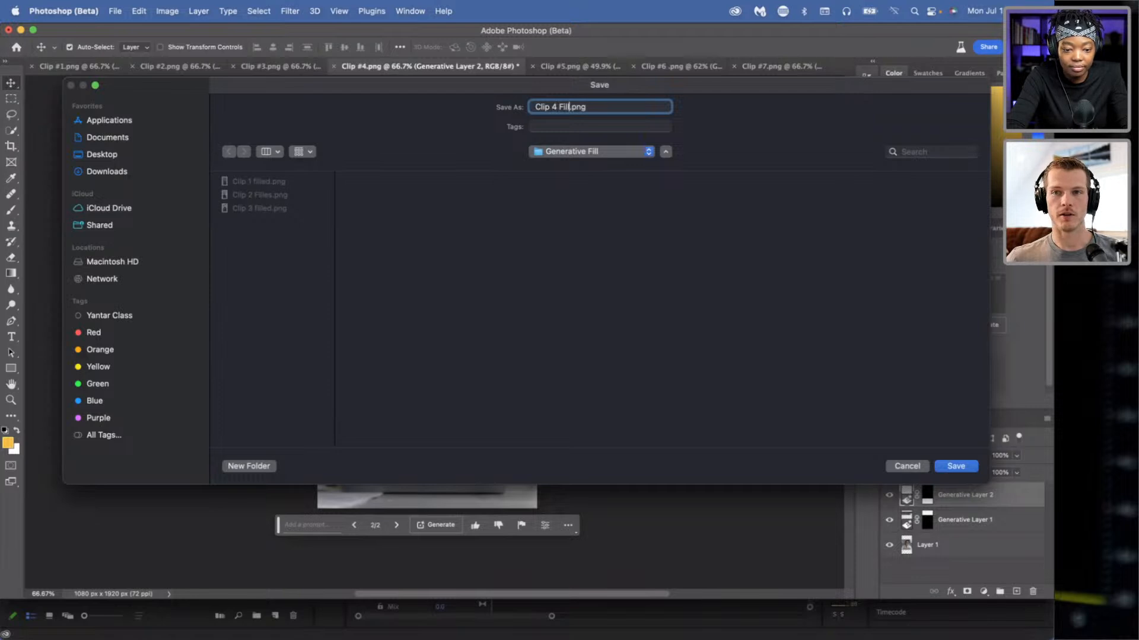
type("ed")
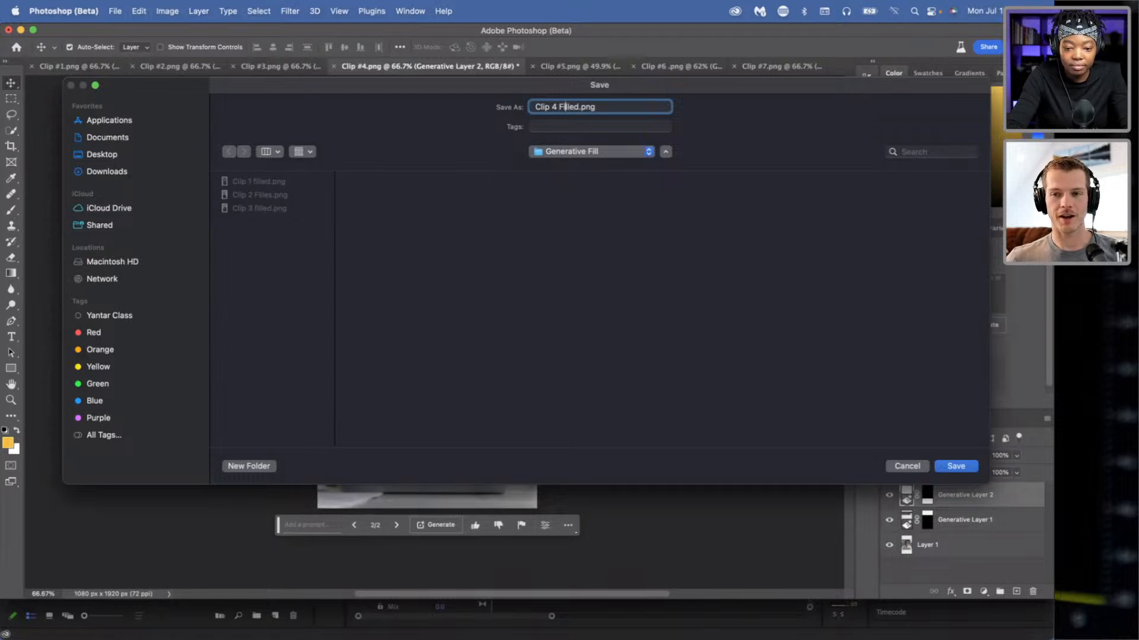
left_click(562, 107)
key("BackSpace")
type("f")
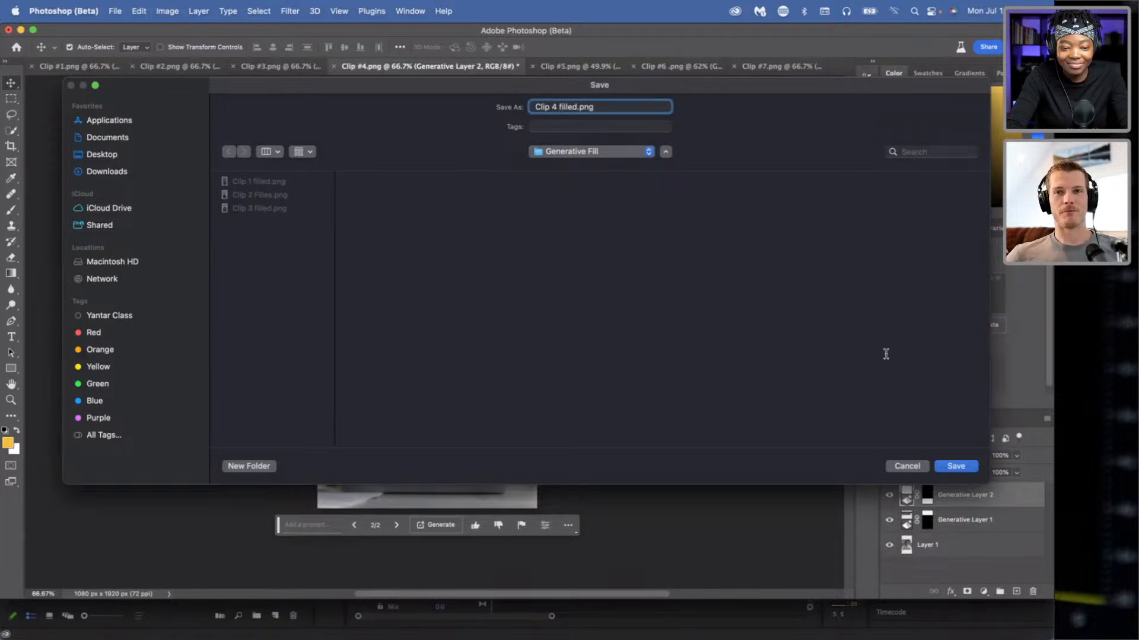
left_click(956, 466)
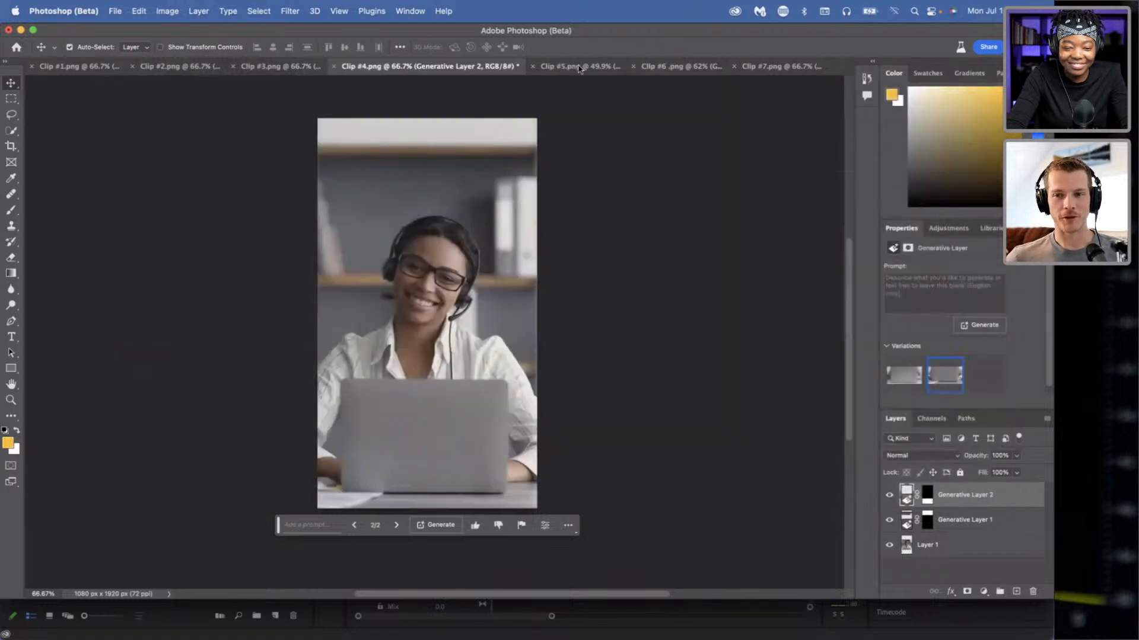
- Move the prompt bar off Clip #5's portrait and quick-export the clip as "Clip 5 filled.png" into the Generative Fill folder
left_click(580, 69)
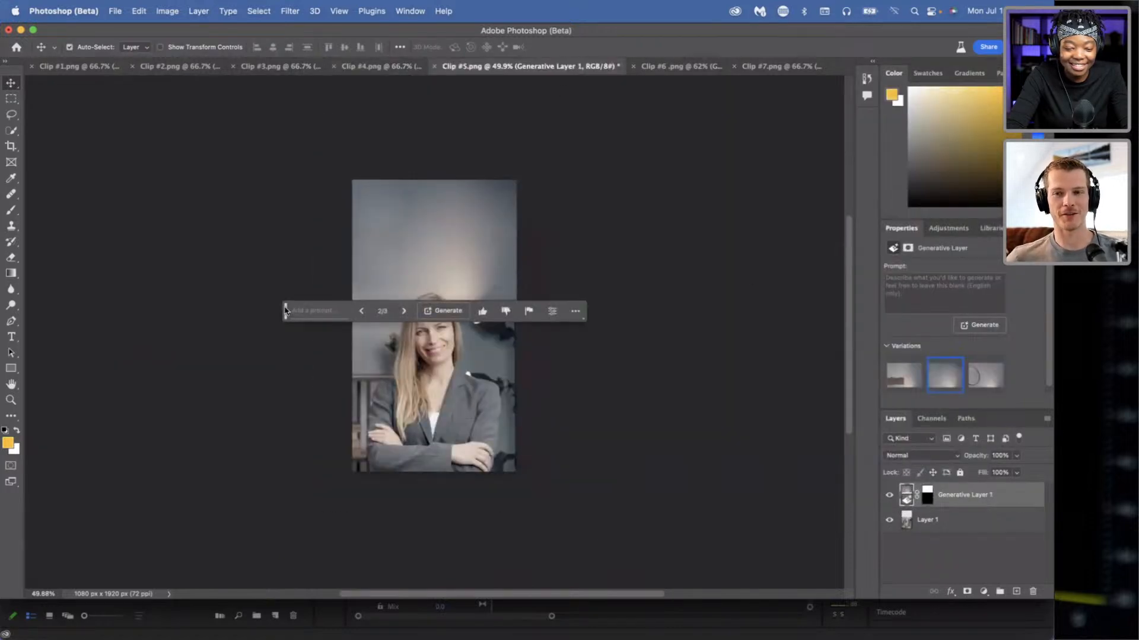
left_click_drag(285, 309, 63, 328)
left_click(113, 9)
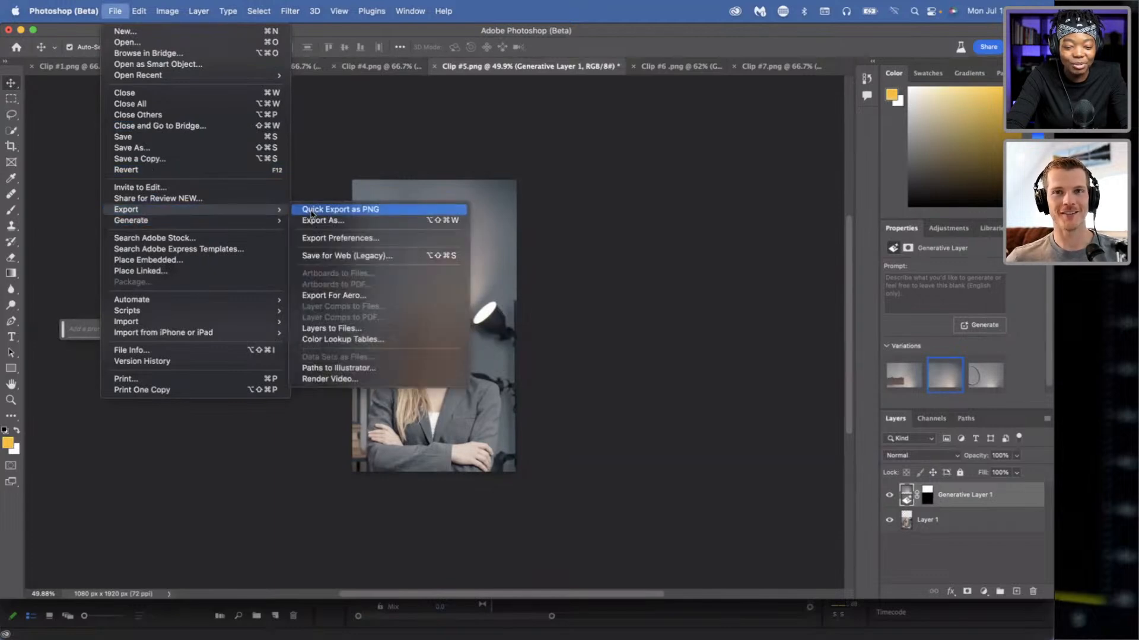
left_click(380, 211)
left_click(561, 106)
key("BackSpace")
key("BackSpace")
type("5")
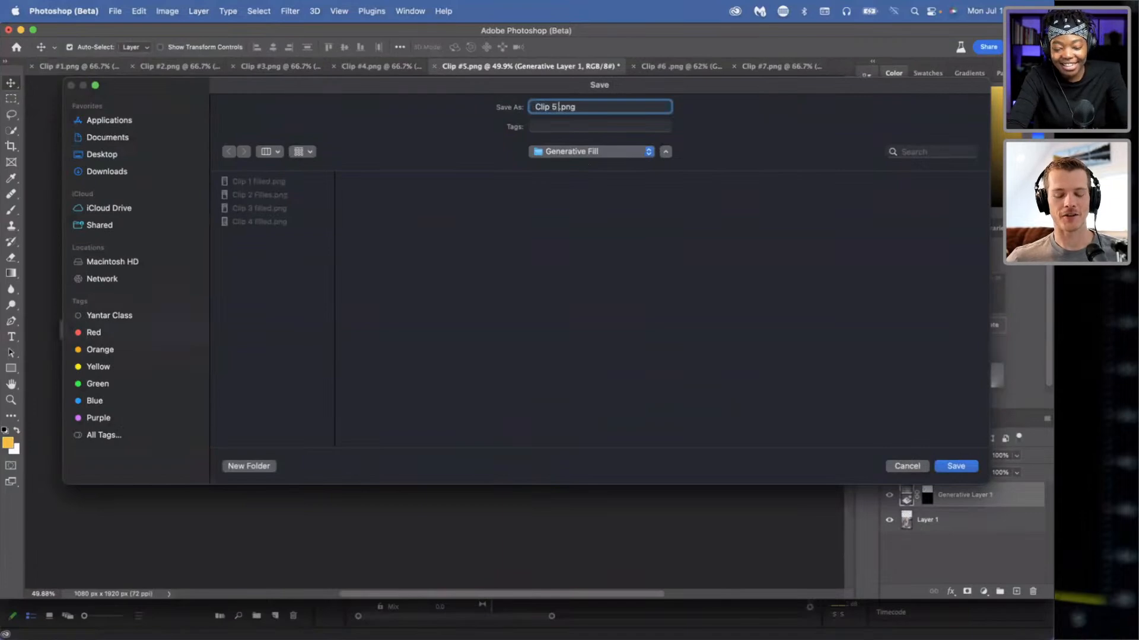
type(" fille")
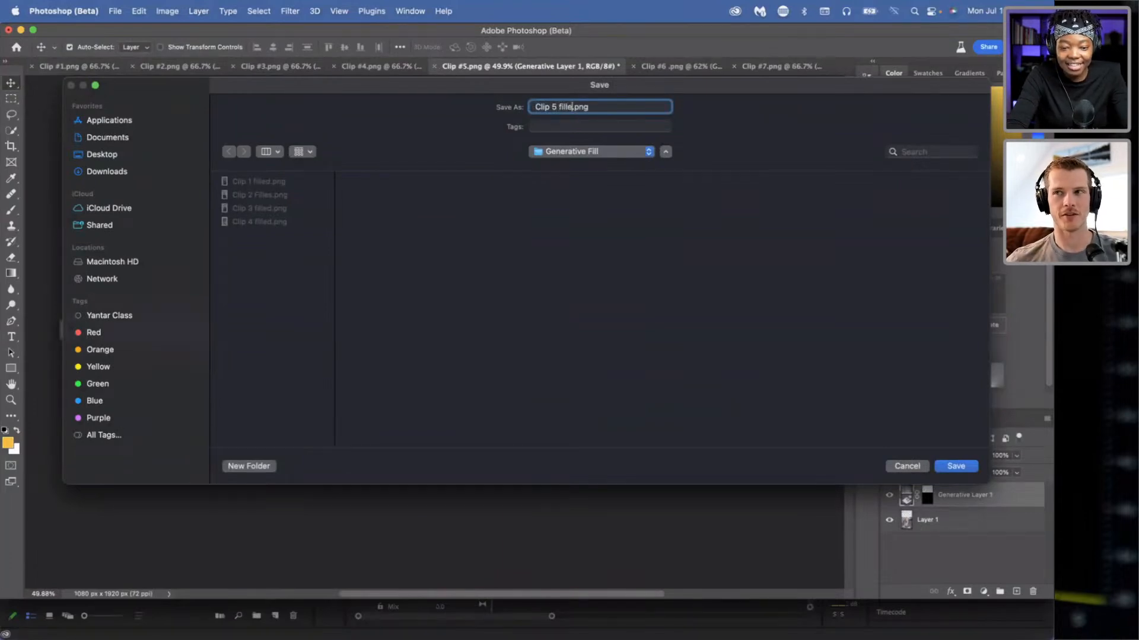
type("d")
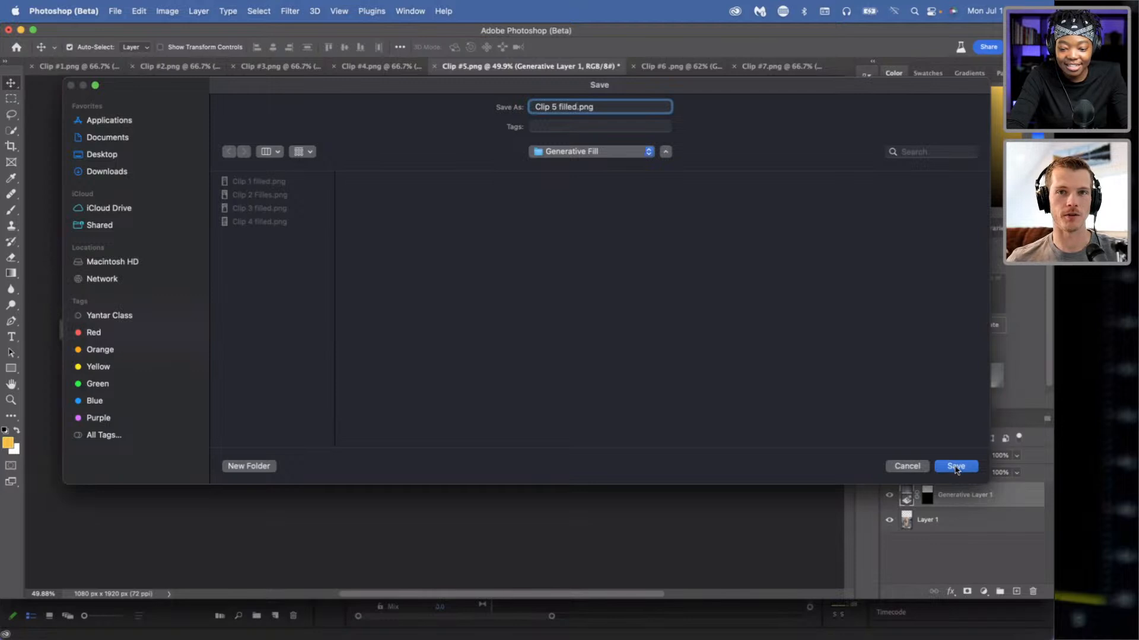
left_click(956, 467)
- Quick-export Clip #6 as a PNG named "Clip 6 filled.png" into the Generative Fill folder and reposition the prompt bar
left_click(655, 68)
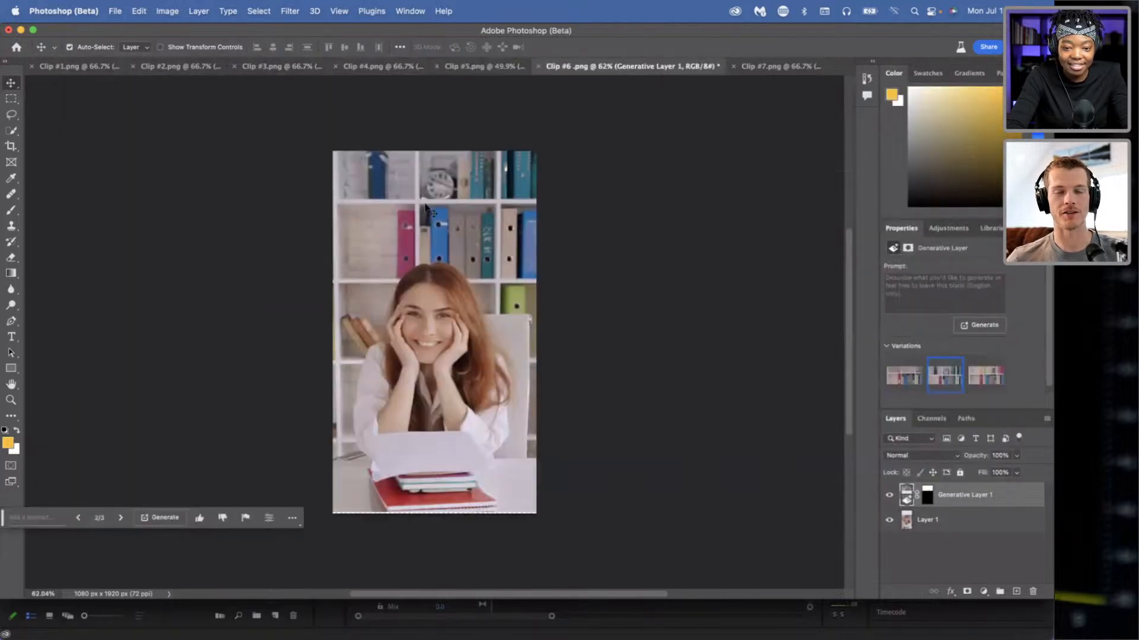
left_click(114, 5)
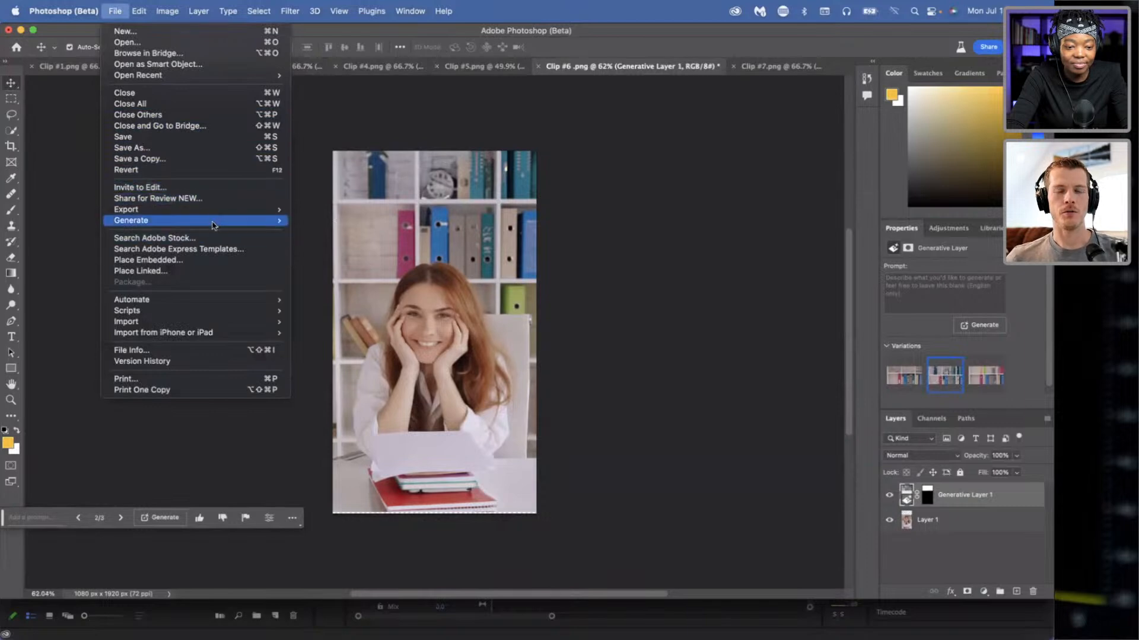
mouse_move(213, 211)
left_click(318, 211)
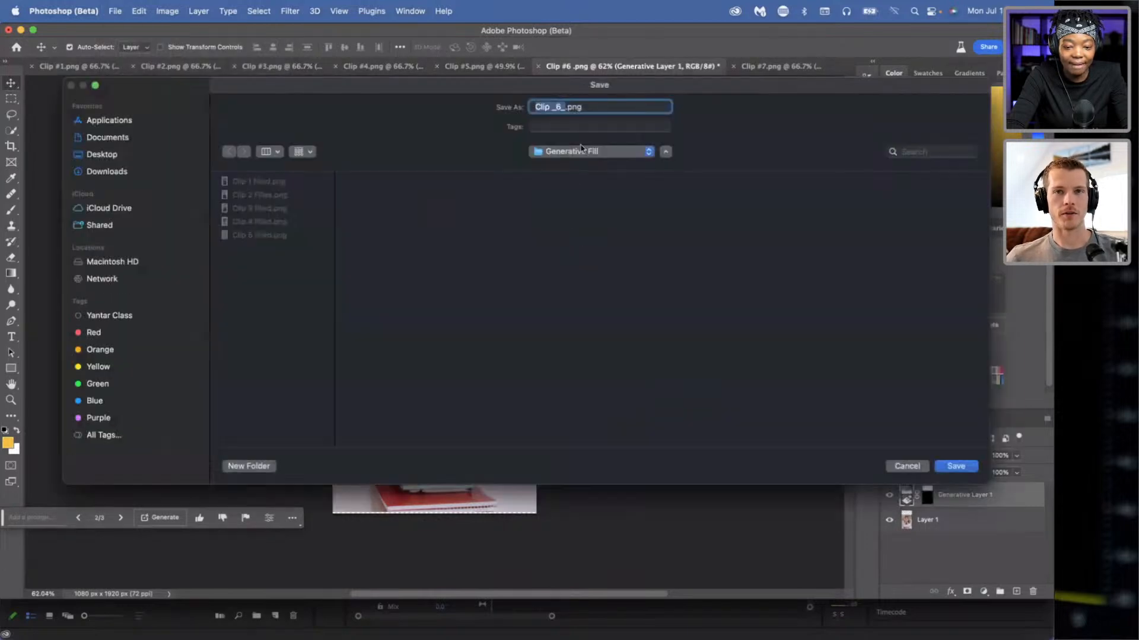
left_click(565, 109)
key("BackSpace")
key("BackSpace")
key("BackSpace")
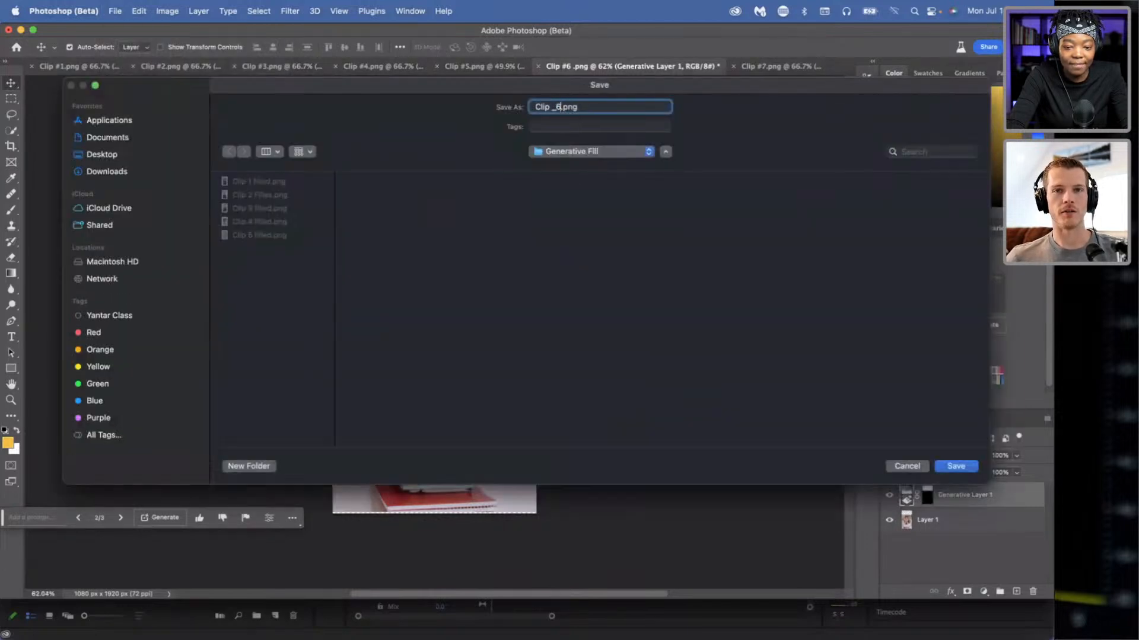
type("6 fille")
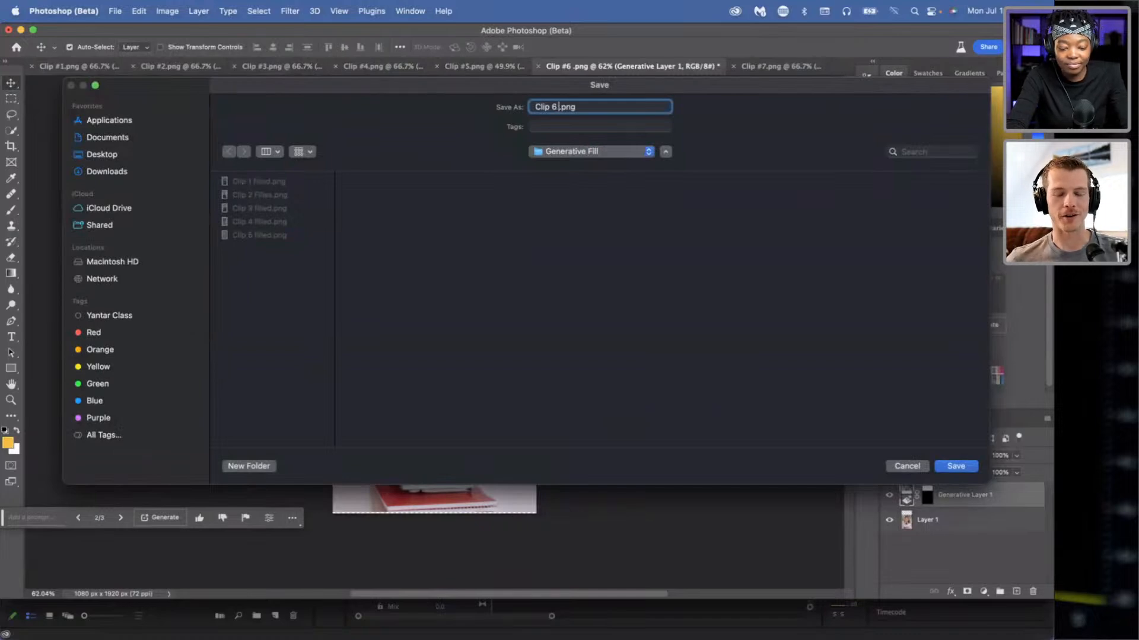
type("d")
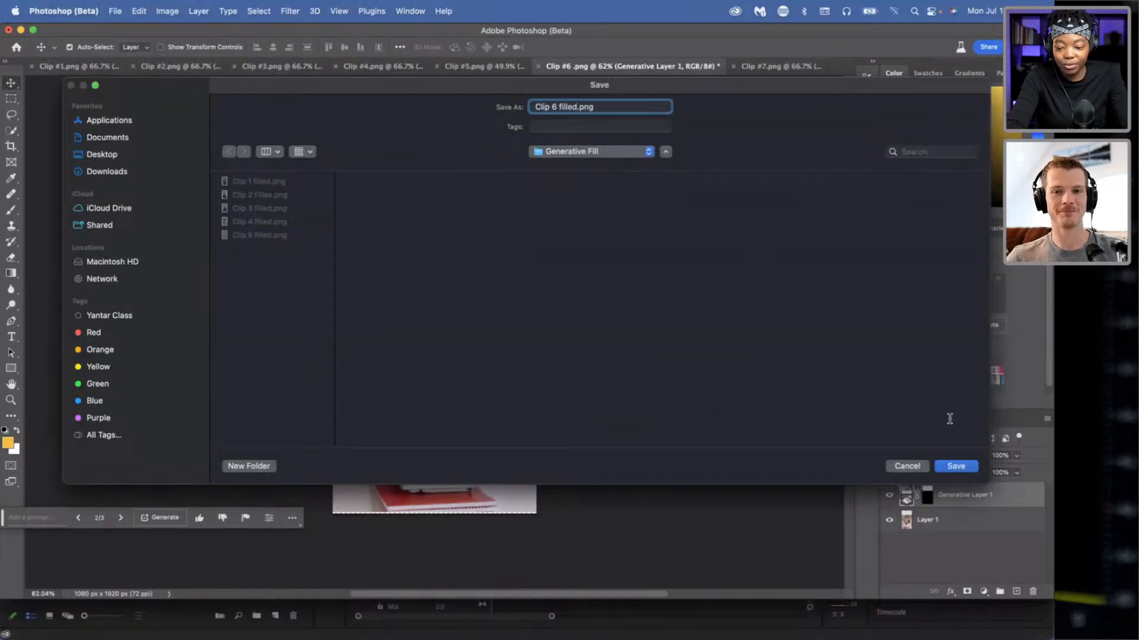
left_click(954, 467)
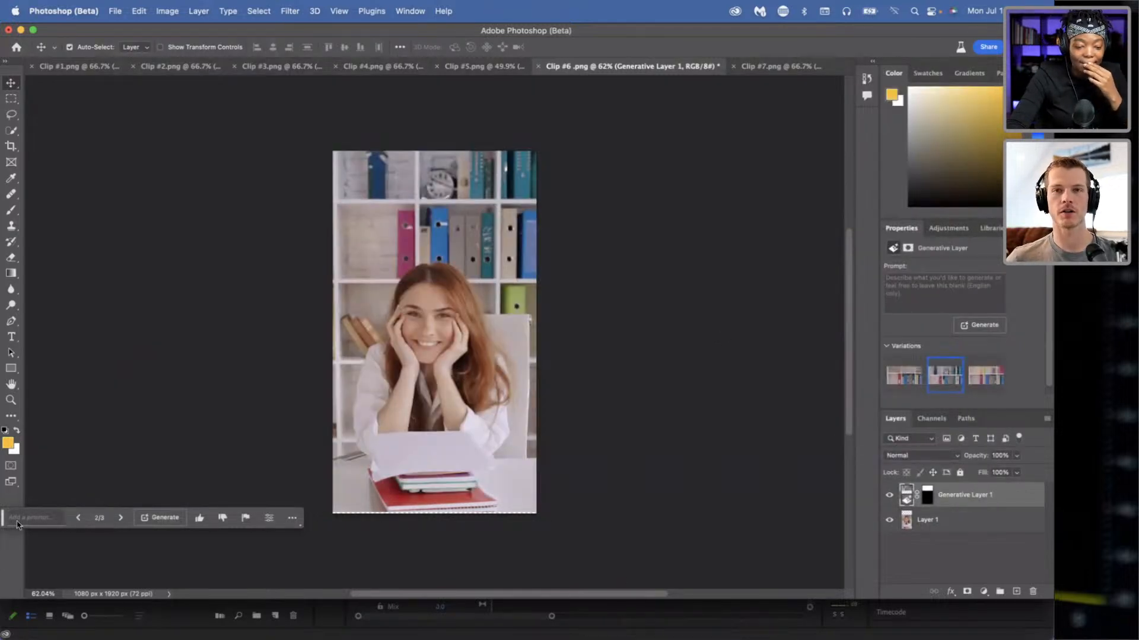
left_click_drag(3, 518, 90, 383)
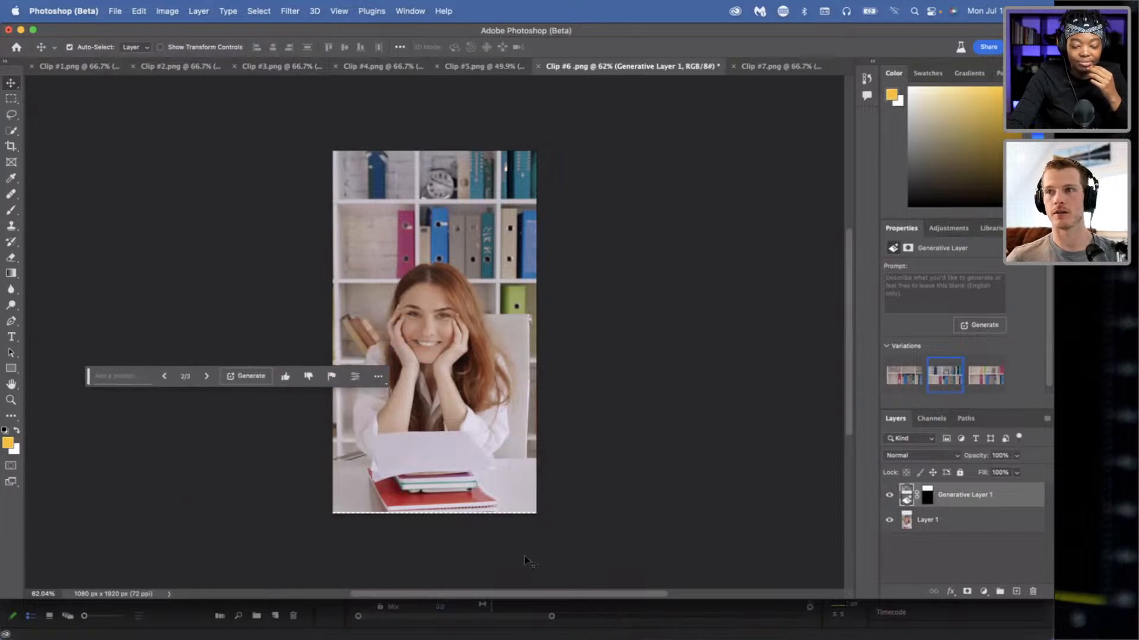
- Switch to Premiere Pro and collapse the Aroll bin in the Adobe Live JULY 17 project
left_click(644, 636)
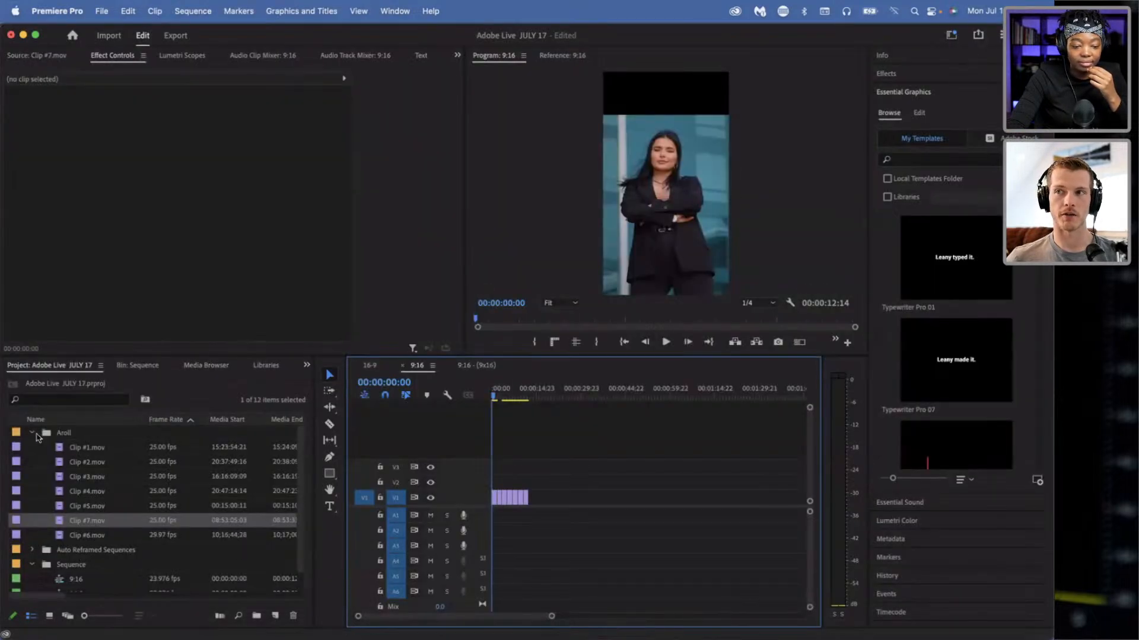
left_click(33, 433)
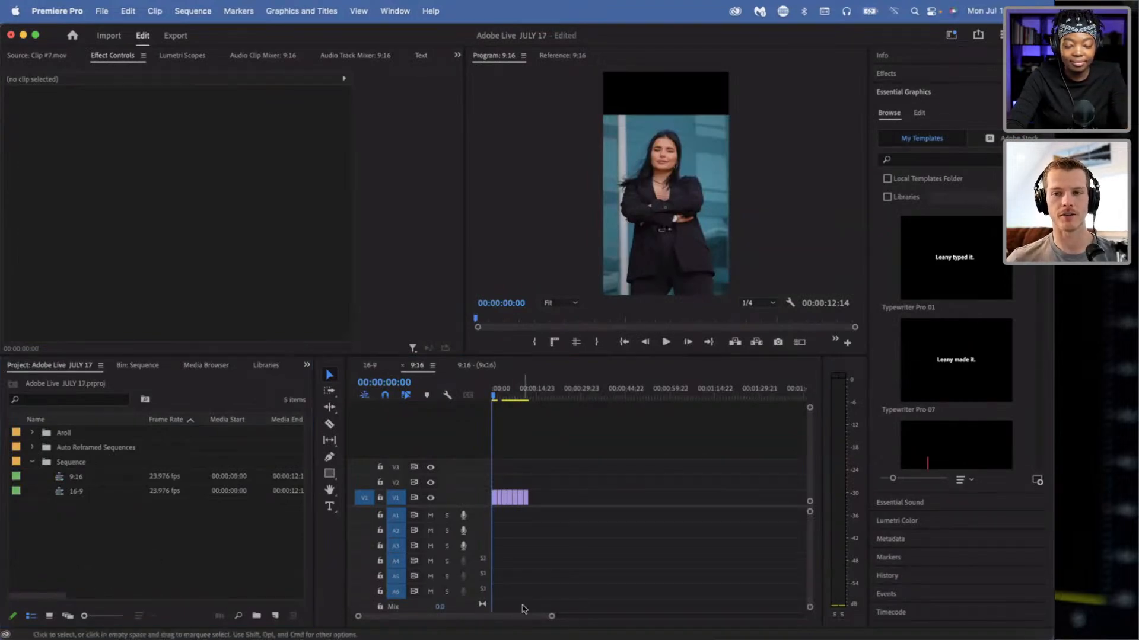
left_click(205, 577)
left_click(256, 616)
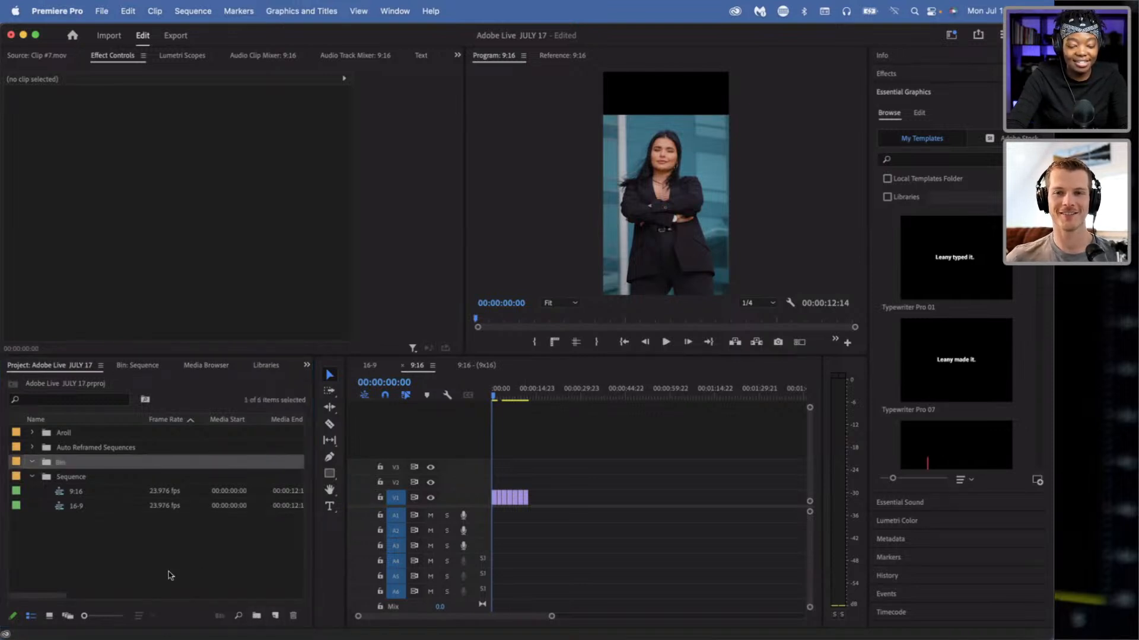
right_click(82, 465)
left_click(284, 602)
left_click(293, 616)
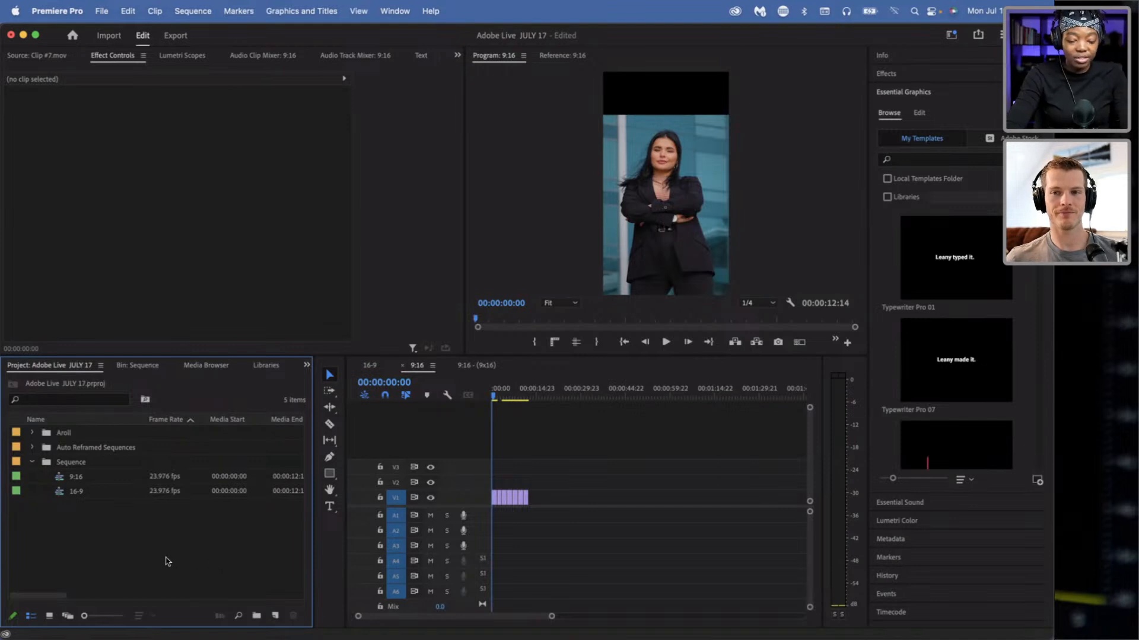
- Create a new bin named "Filled Frames" at the project's root level
key("super+b")
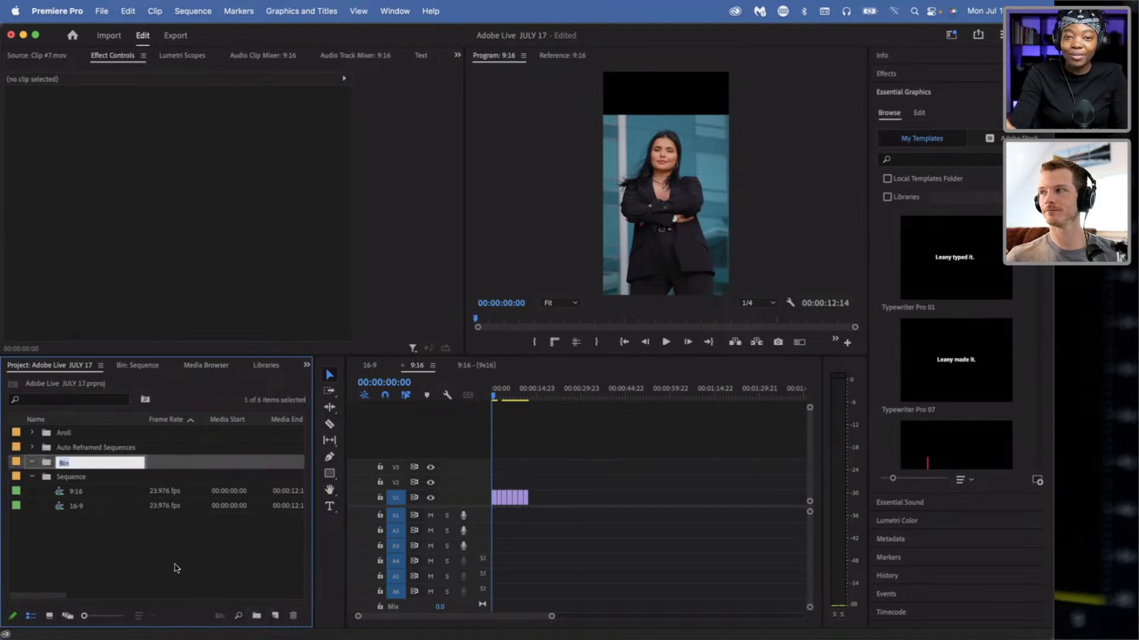
key("BackSpace")
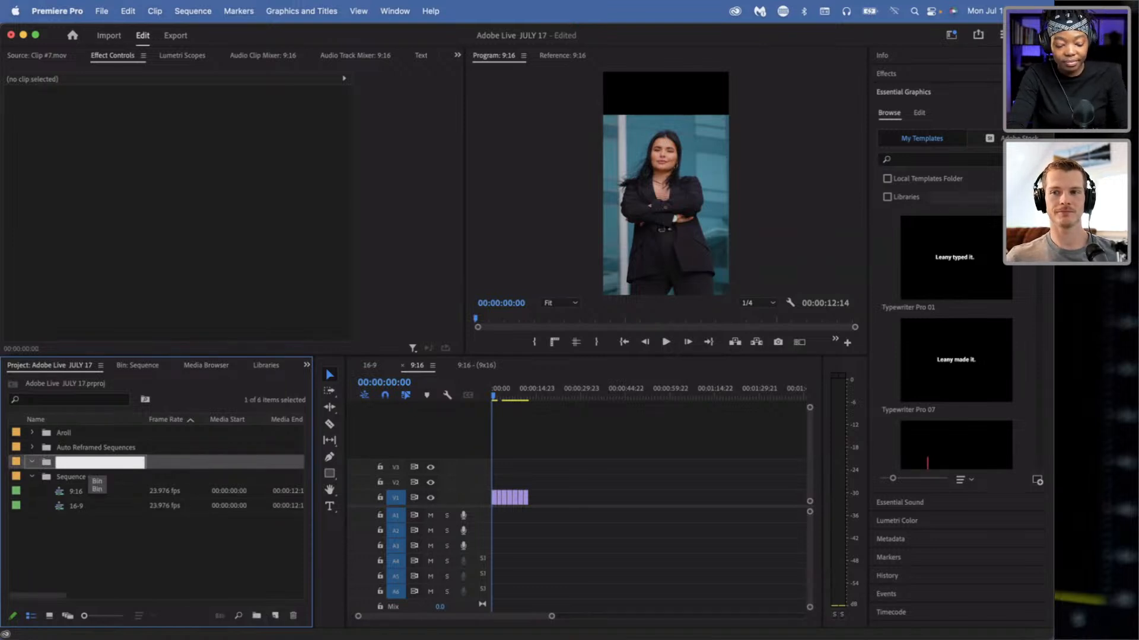
type("Filled")
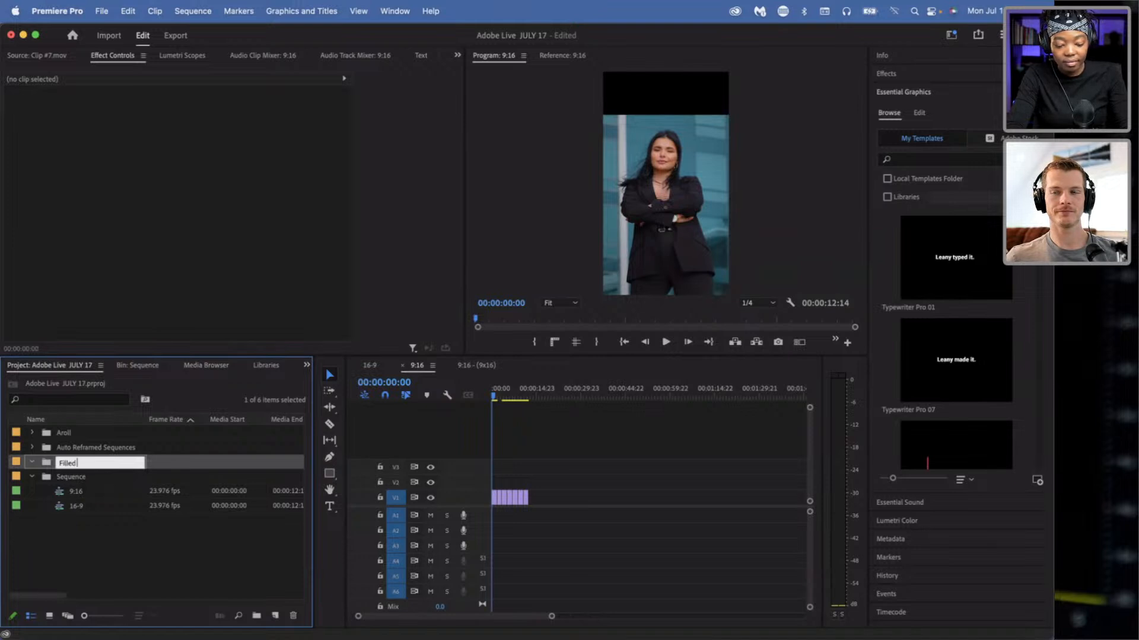
key("BackSpace")
key("BackSpace")
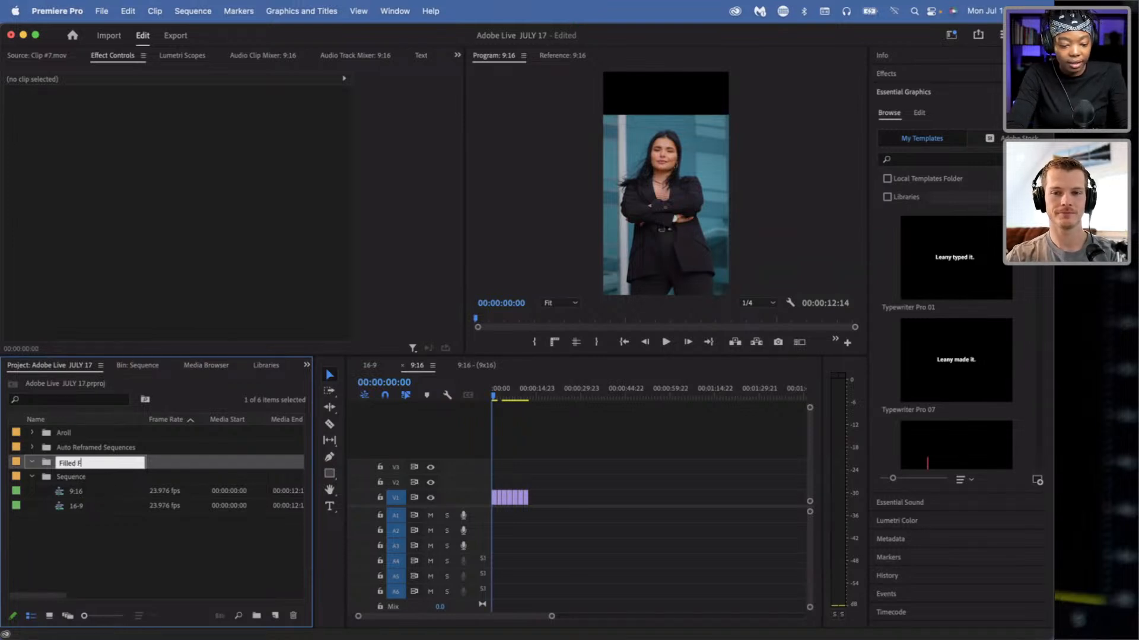
type("Frarm")
key("BackSpace")
key("BackSpace")
type("mes")
key("Return")
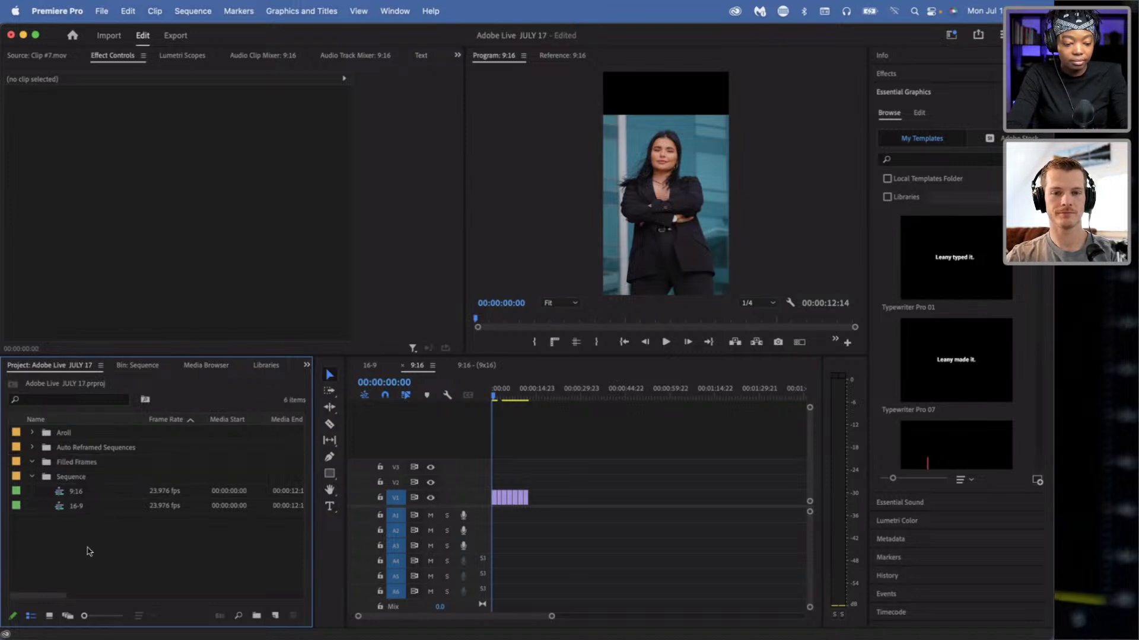
- Open the Filled Frames bin, then switch to Finder and open the Generative Fill folder
double_click(47, 463)
left_click(33, 637)
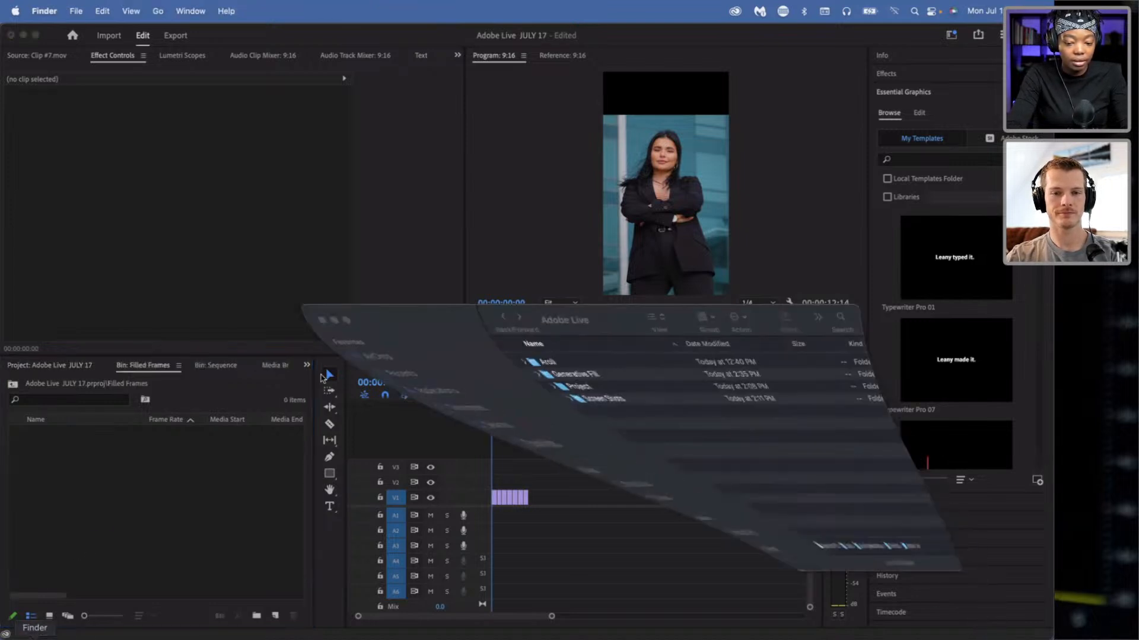
left_click(513, 363)
double_click(513, 363)
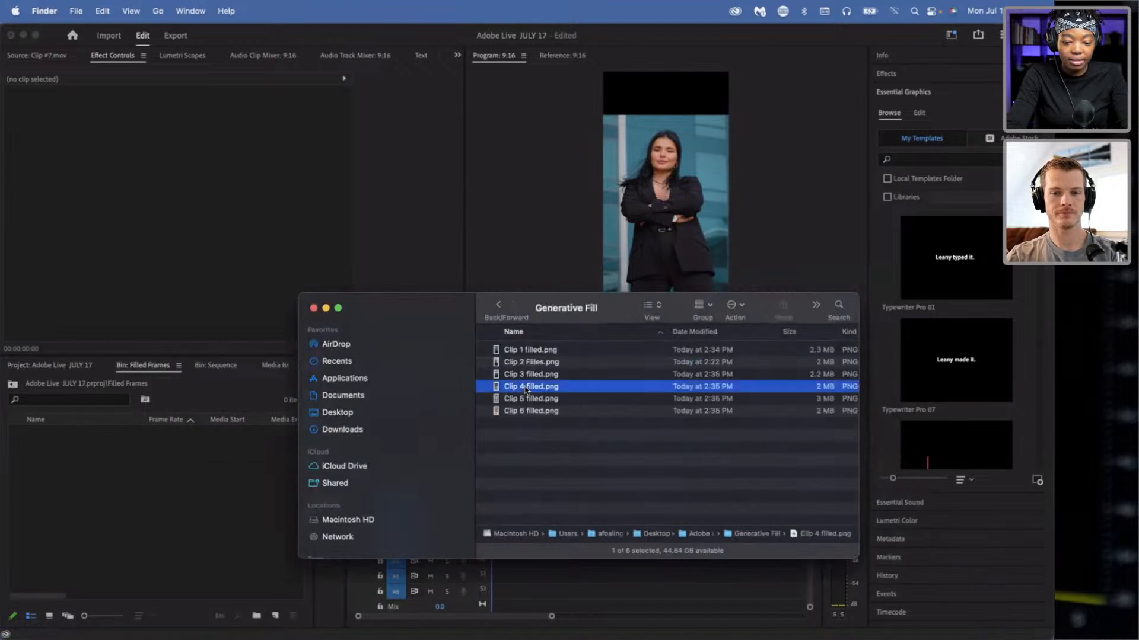
- Rename the file "Clip 2 Filles.png" as "Clip 2 filled.png"
key("super+a")
left_click(529, 360)
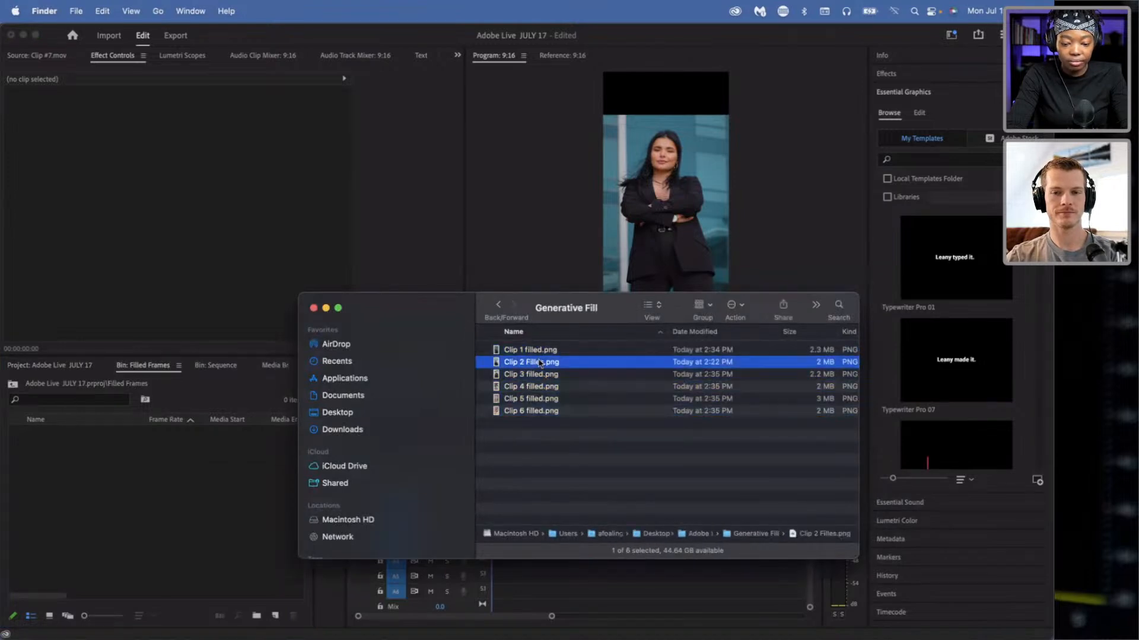
right_click(537, 362)
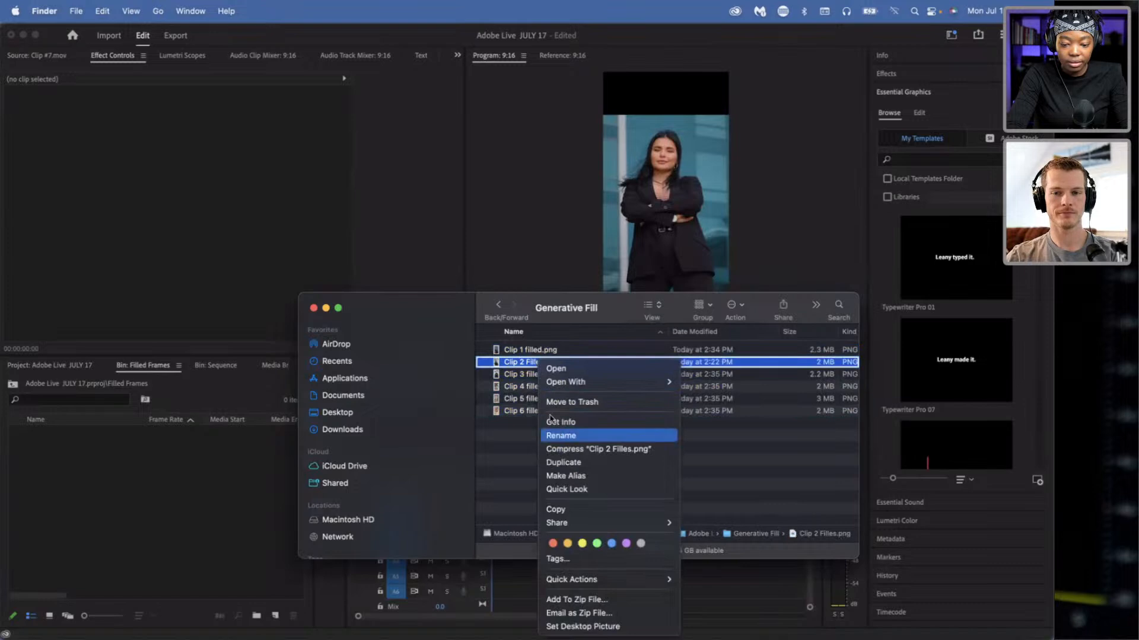
left_click(557, 435)
left_click(526, 362)
type("filles.png")
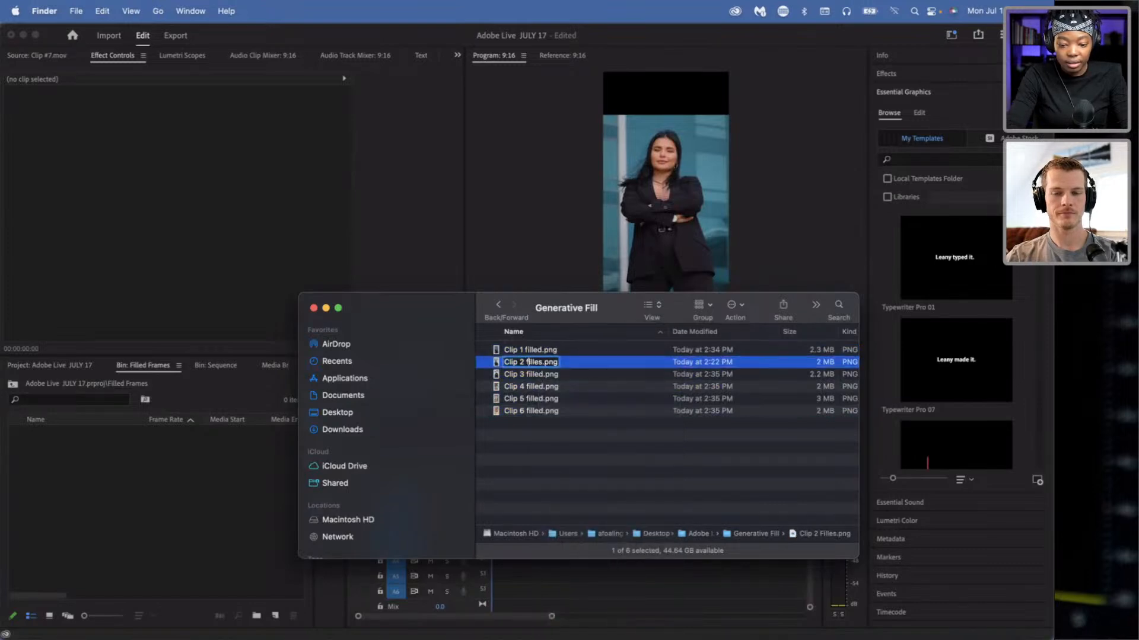
key("BackSpace")
type("d")
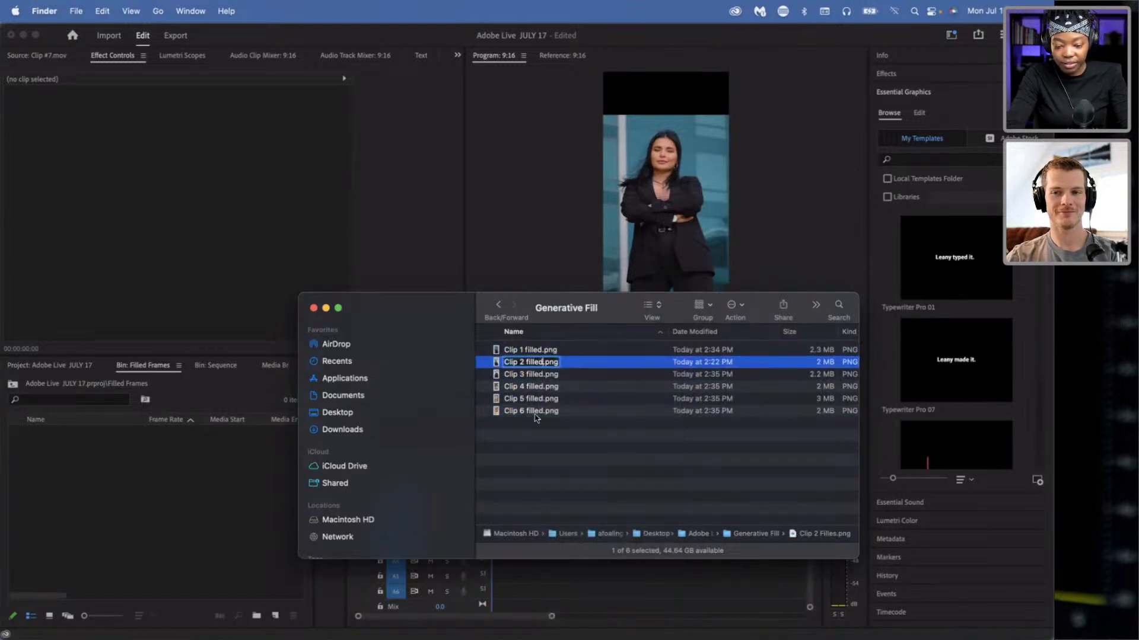
left_click(537, 411)
- Import all six filled PNGs, Clip 1 through Clip 6, from the Generative Fill folder into Premiere Pro's Filled Frames bin
left_click(532, 351)
left_click(531, 411, "shift")
left_click_drag(532, 411, 196, 542)
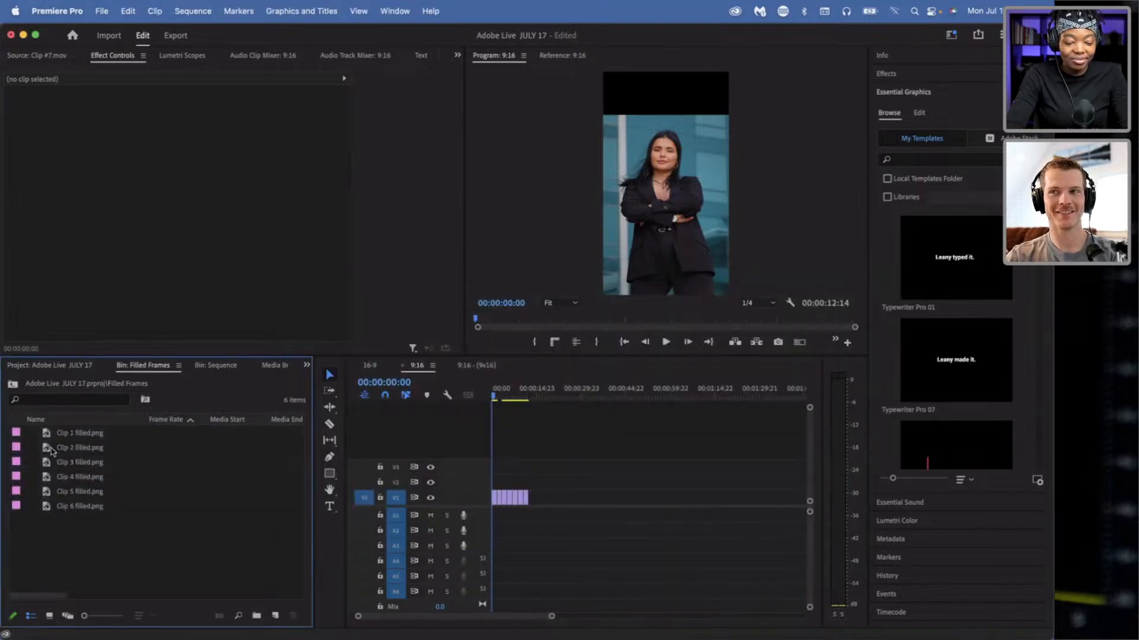
- Preview the imported filled frames one after another in the Source monitor, finishing with Clip 1 filled.png
double_click(46, 450)
double_click(47, 462)
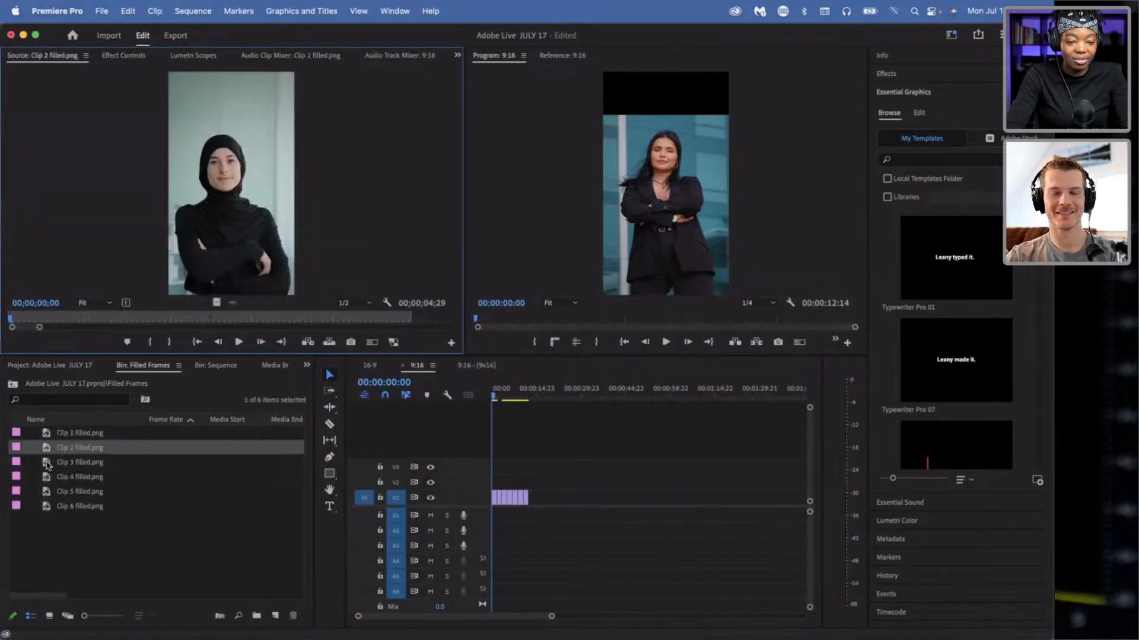
double_click(47, 477)
double_click(48, 491)
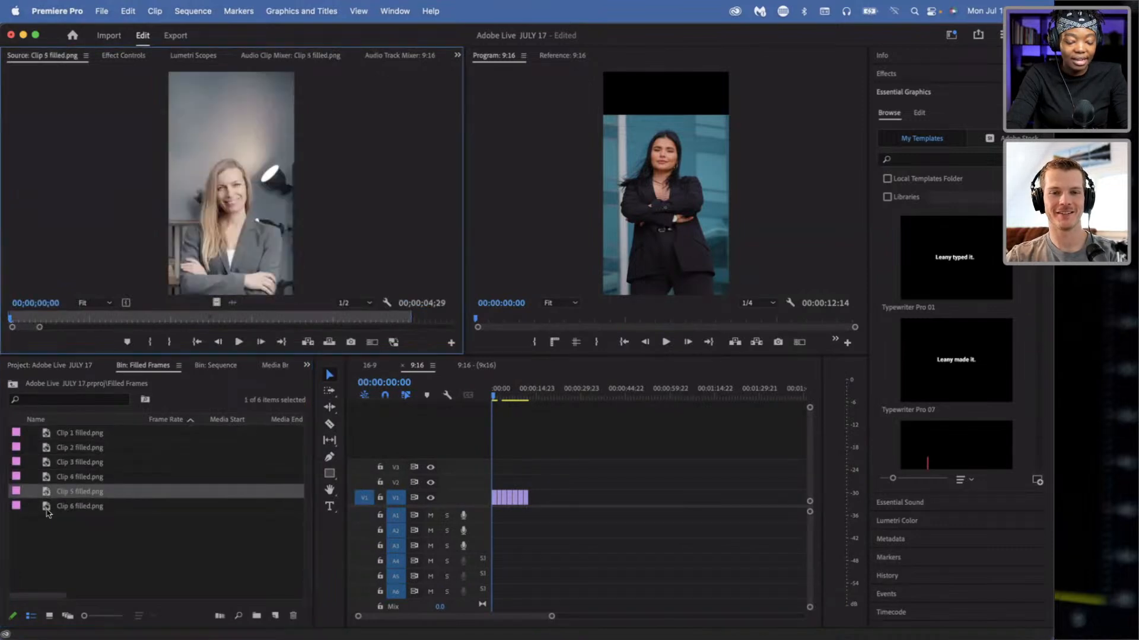
double_click(49, 509)
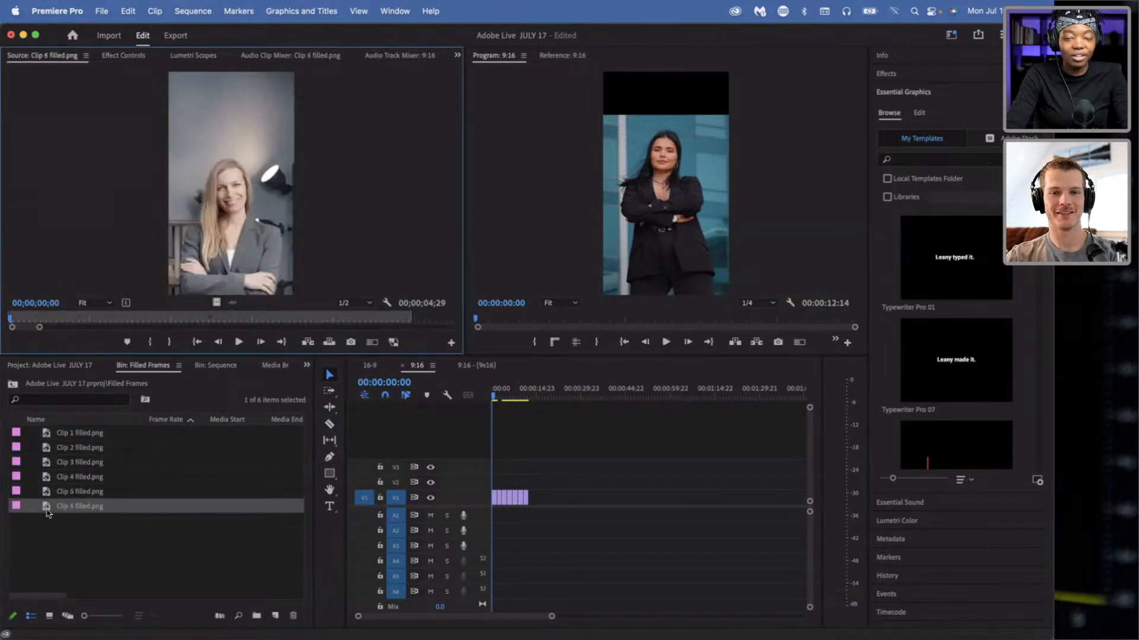
double_click(45, 434)
- Scrub briefly through the 9:16 sequence, then play it from the start to review the unfilled clips
left_click(472, 453)
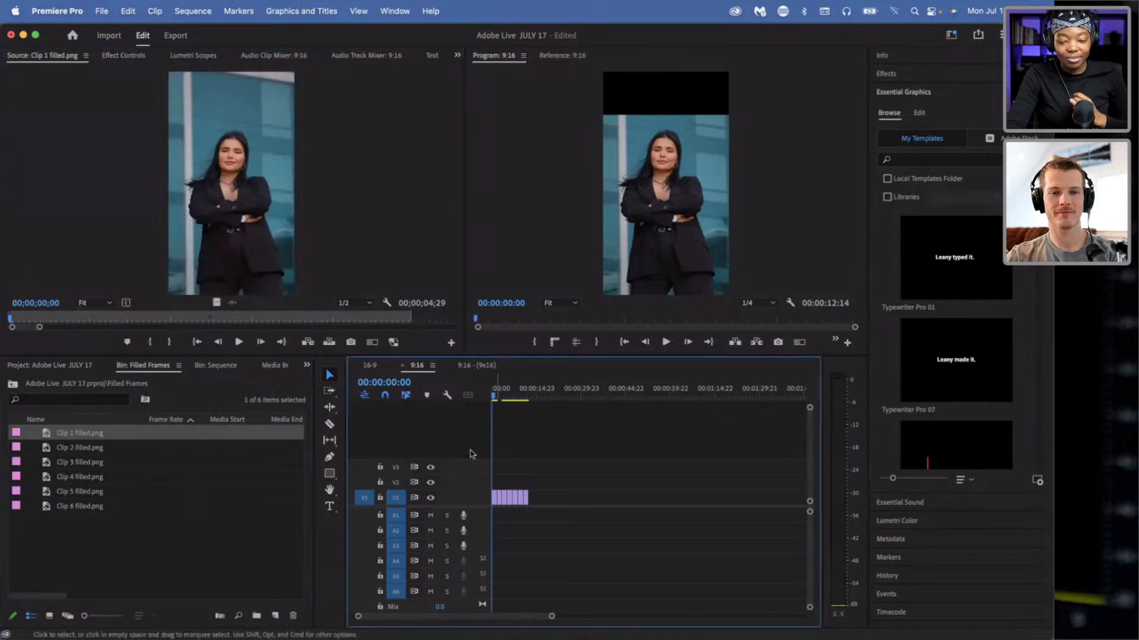
key("=")
left_click_drag(495, 394, 538, 394)
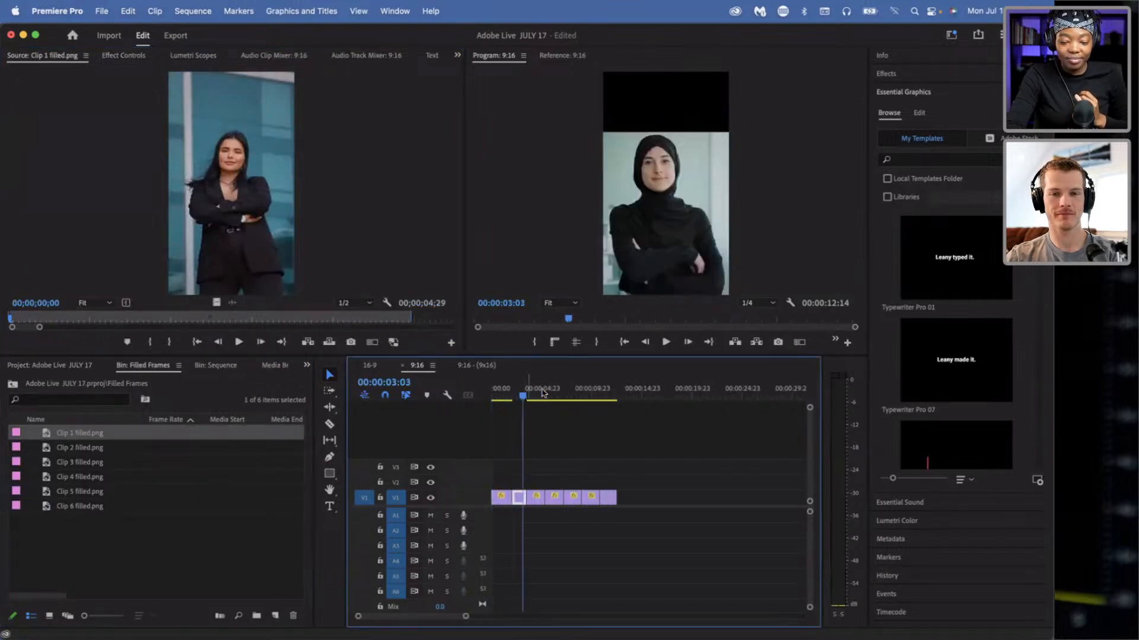
key("Home")
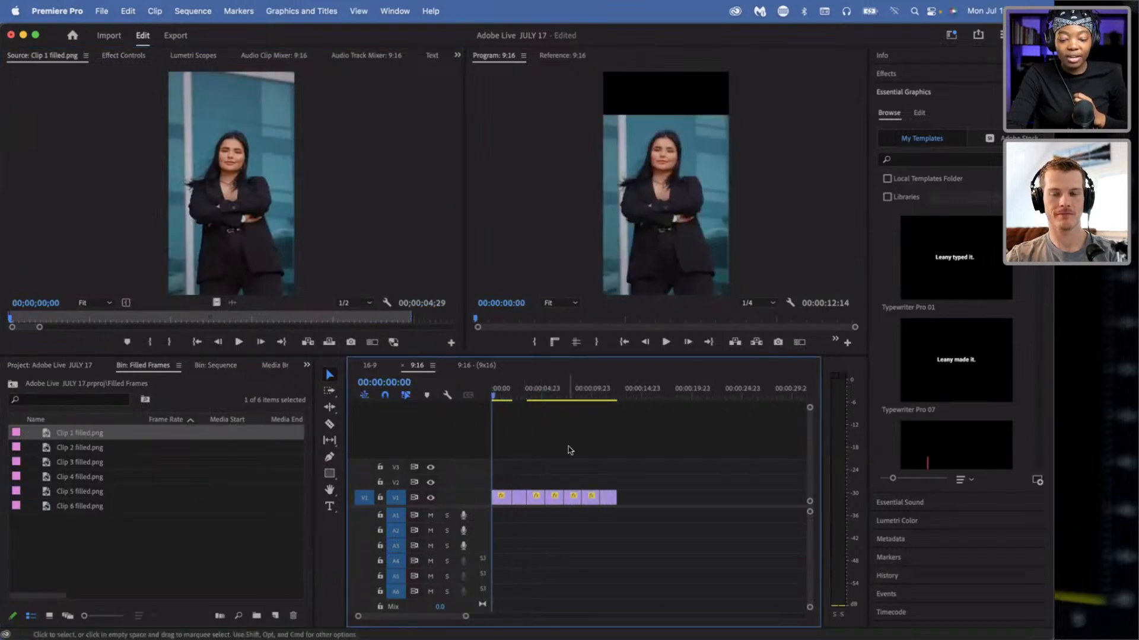
left_click(824, 361)
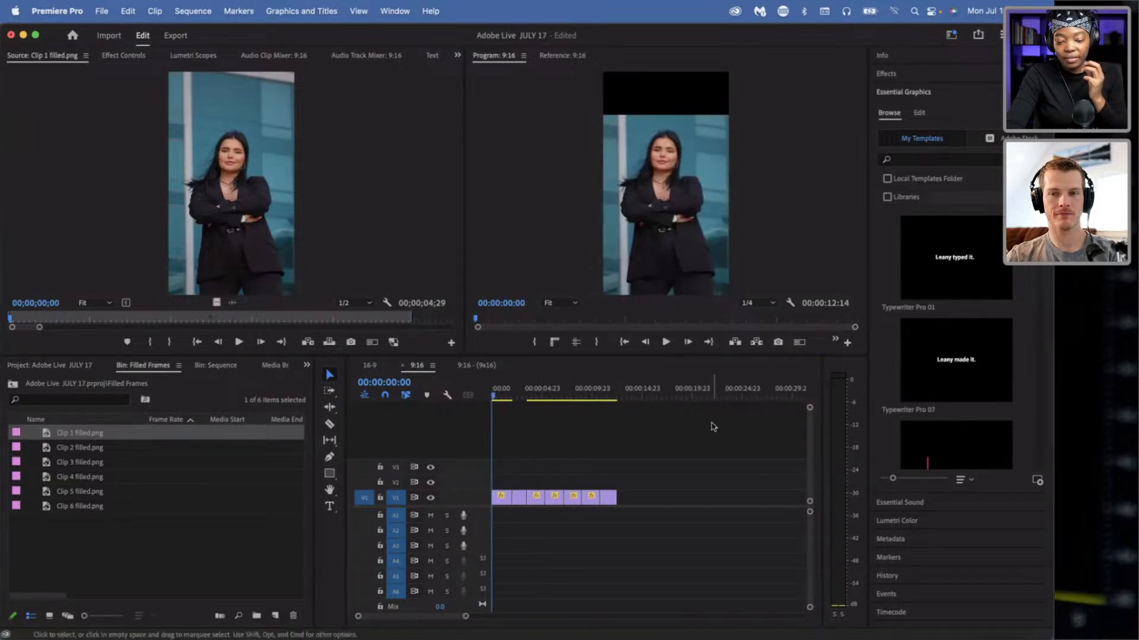
left_click(622, 436)
key("space")
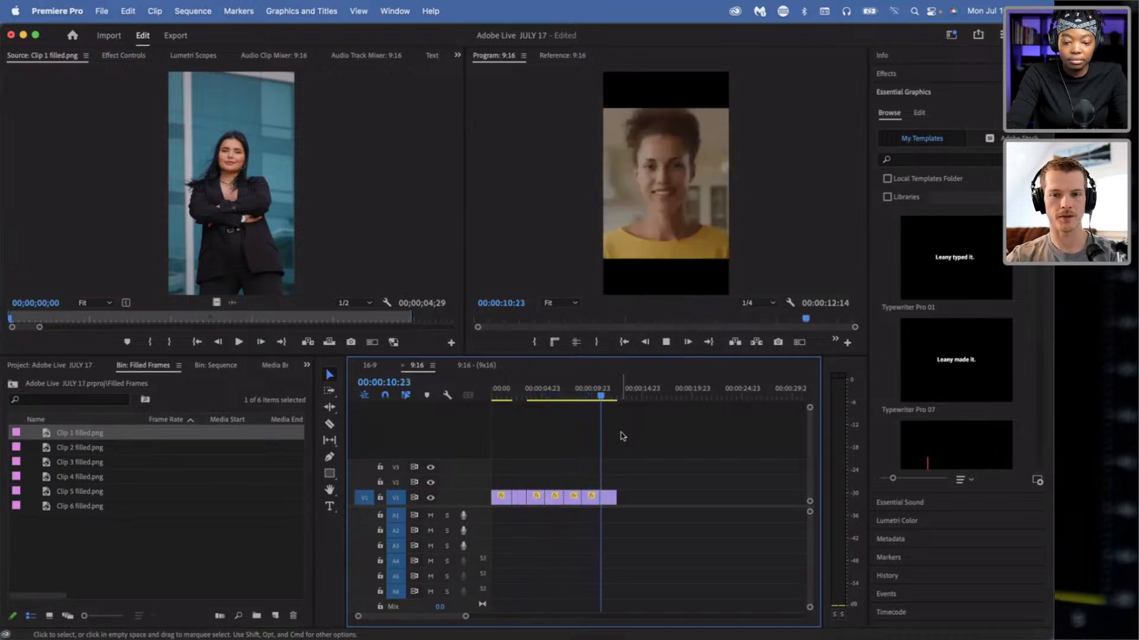
- Move the last clip on V1 about 5 seconds further along the 9:16 timeline and return the playhead to the start
left_click(607, 501)
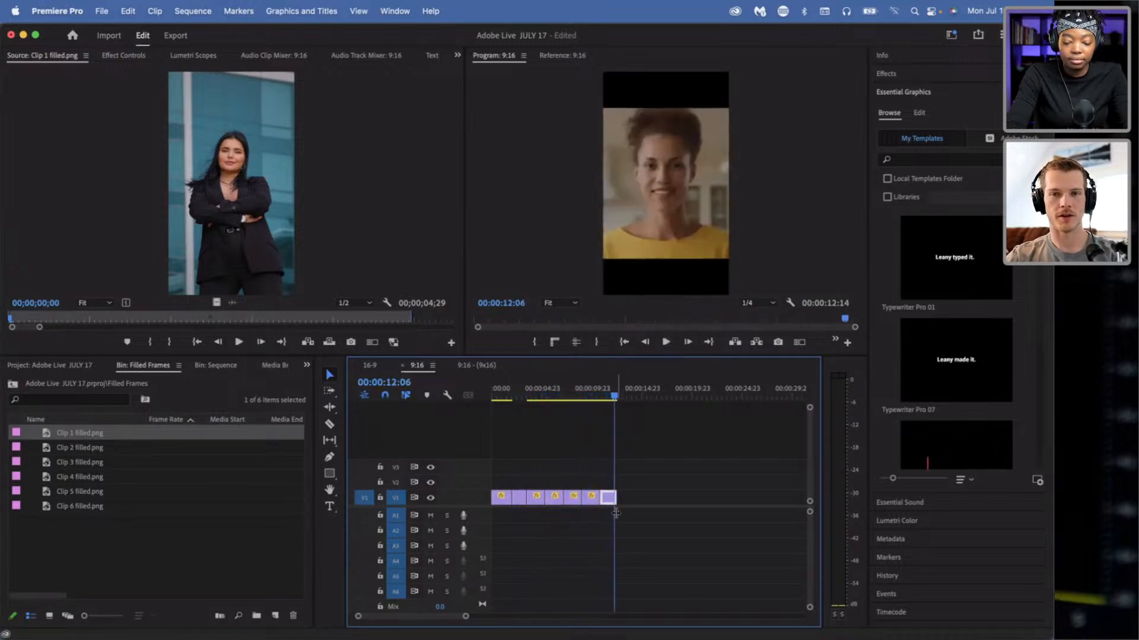
left_click_drag(607, 501, 660, 500)
key("Home")
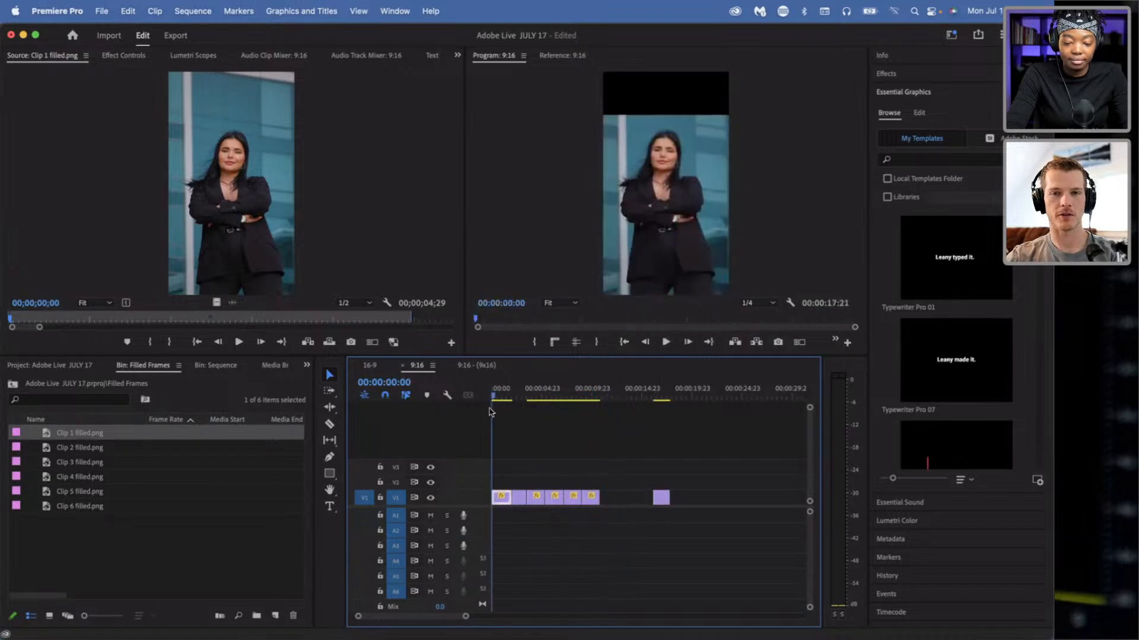
left_click_drag(505, 480, 594, 514)
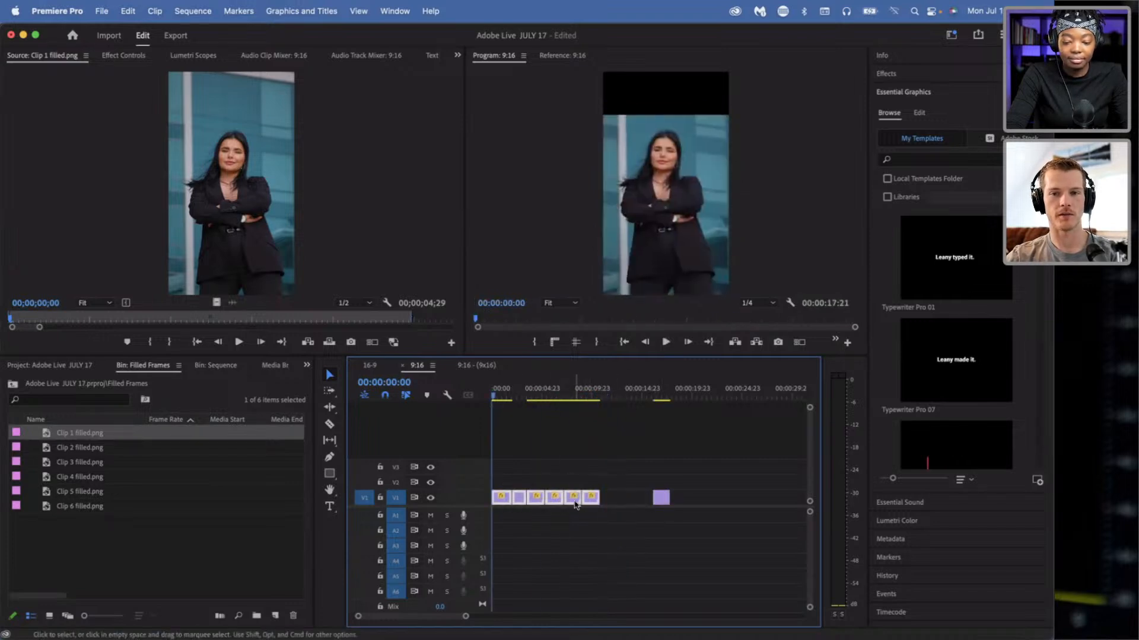
right_click(575, 504)
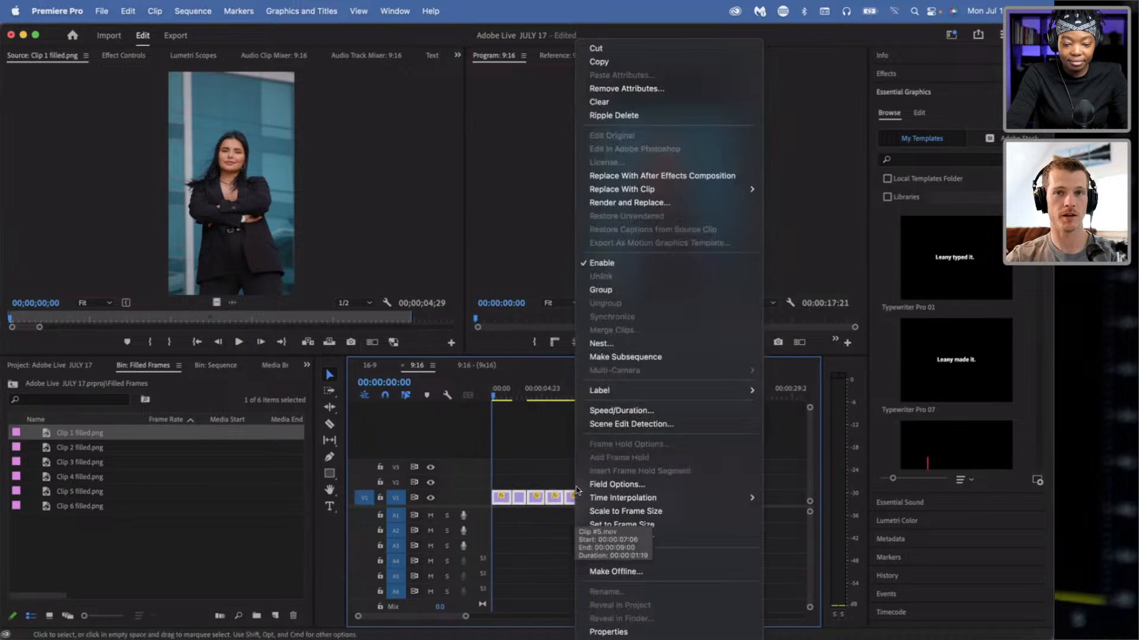
left_click(595, 414)
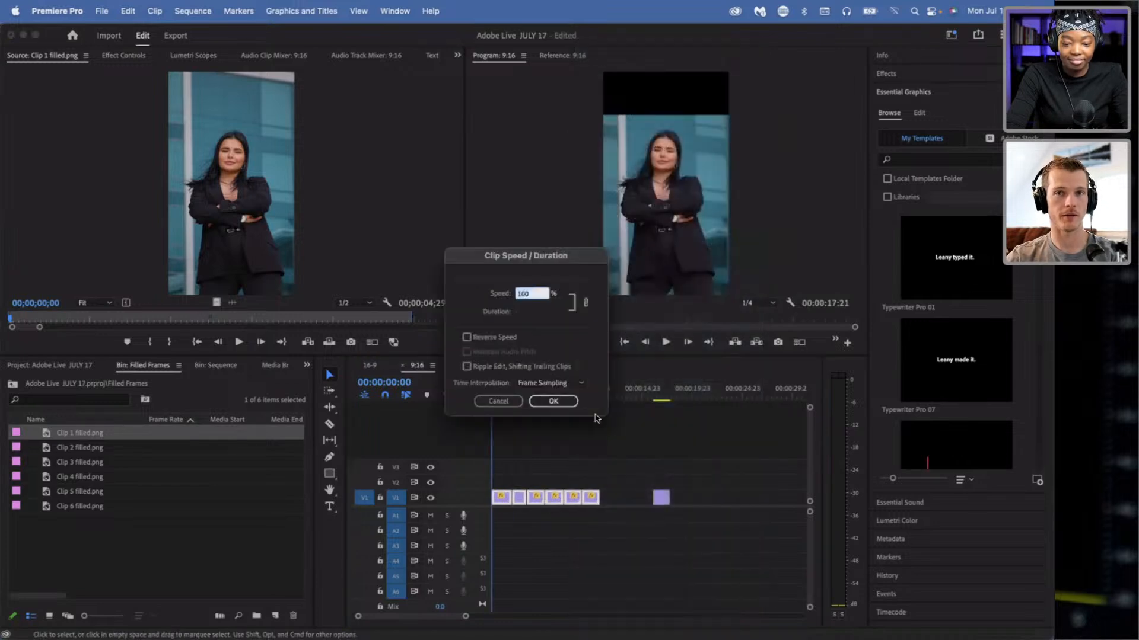
left_click(518, 318)
left_click(518, 314)
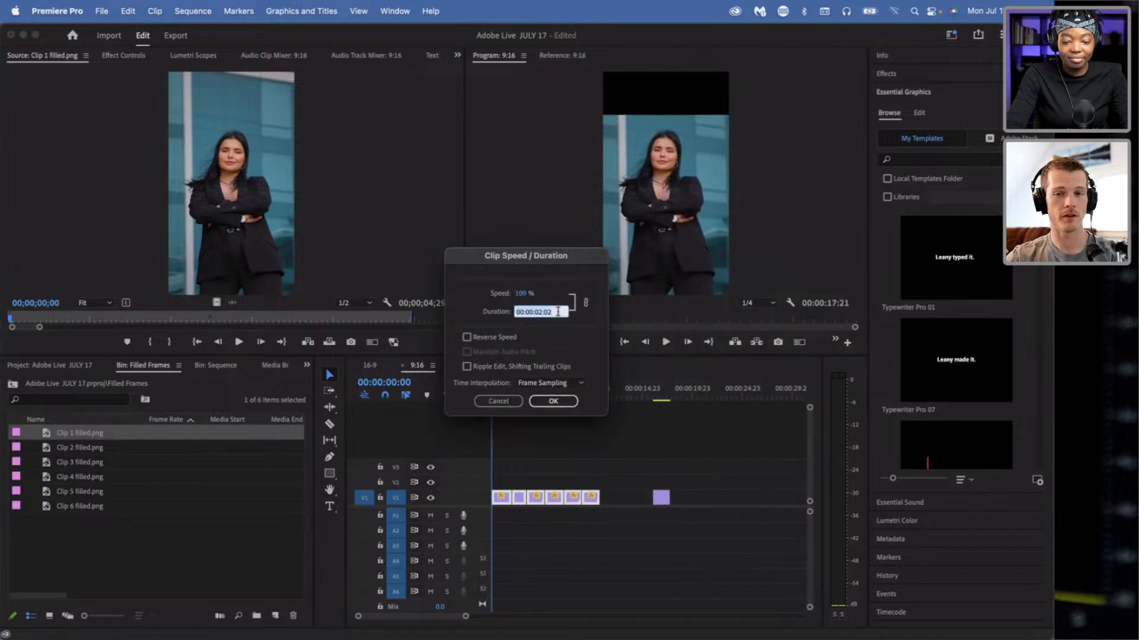
left_click(498, 402)
- Try to shorten the first clips on V1 separately and shift the following clips to close the gaps
left_click(505, 472)
key("=")
key("minus")
key("minus")
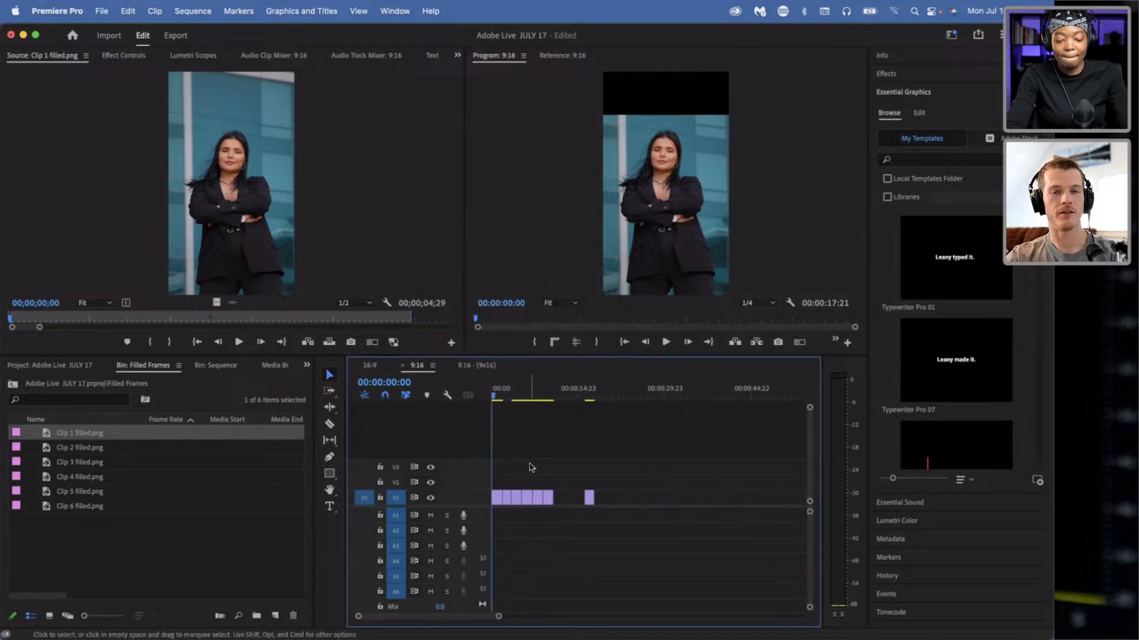
key("=")
key("=")
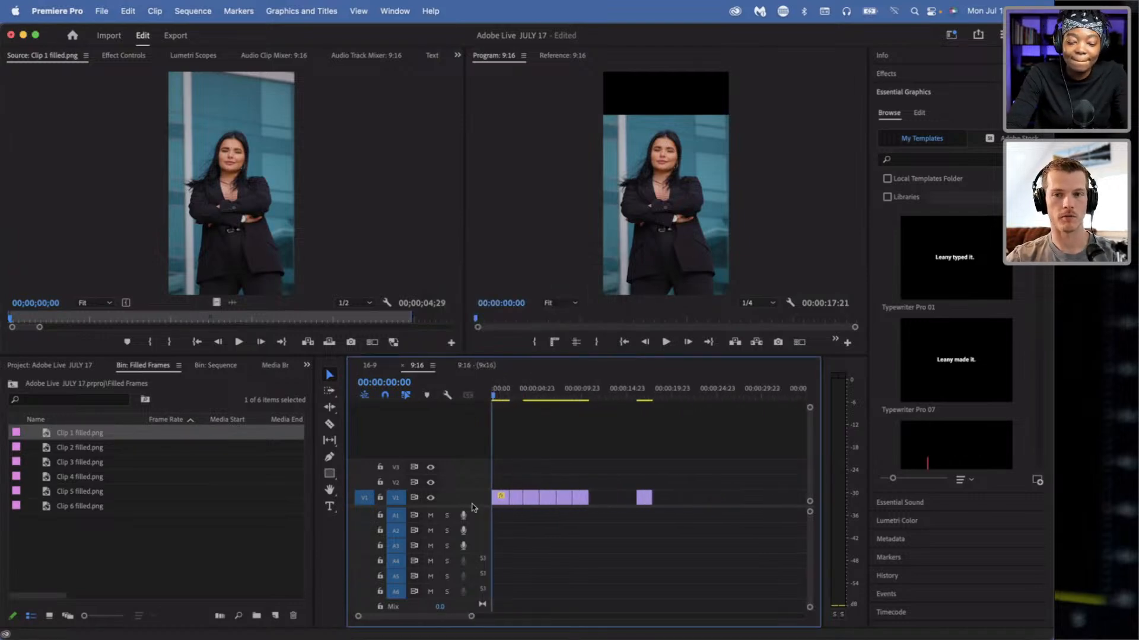
left_click_drag(517, 500, 620, 505)
left_click(520, 394)
left_click_drag(521, 497, 601, 505)
key("minus")
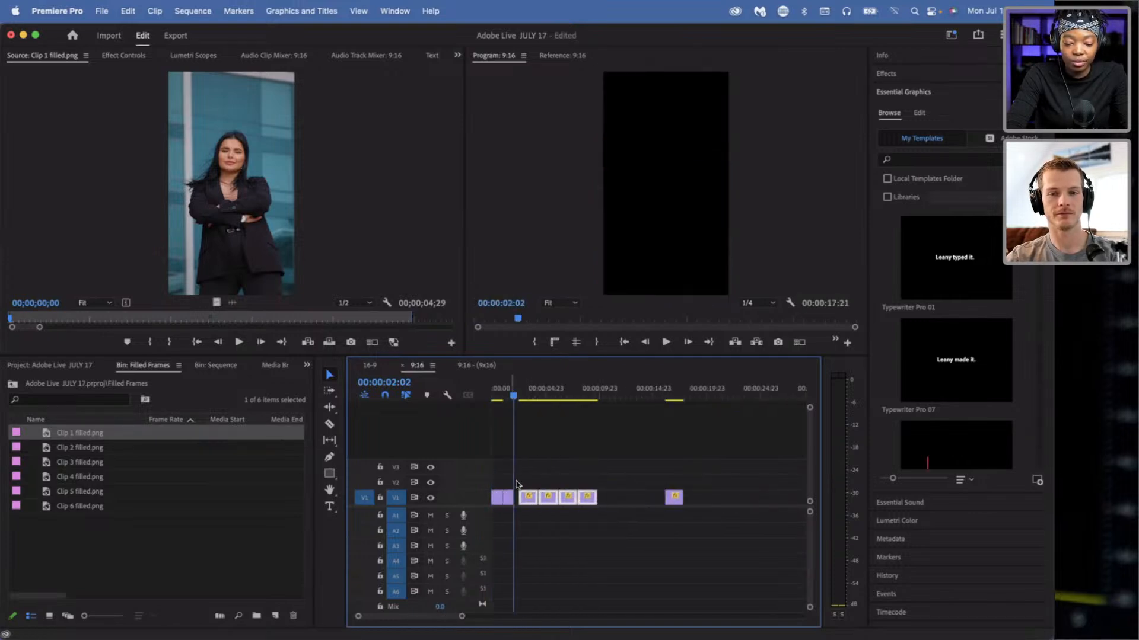
key("equal")
key("minus")
key("minus")
key("super+Left")
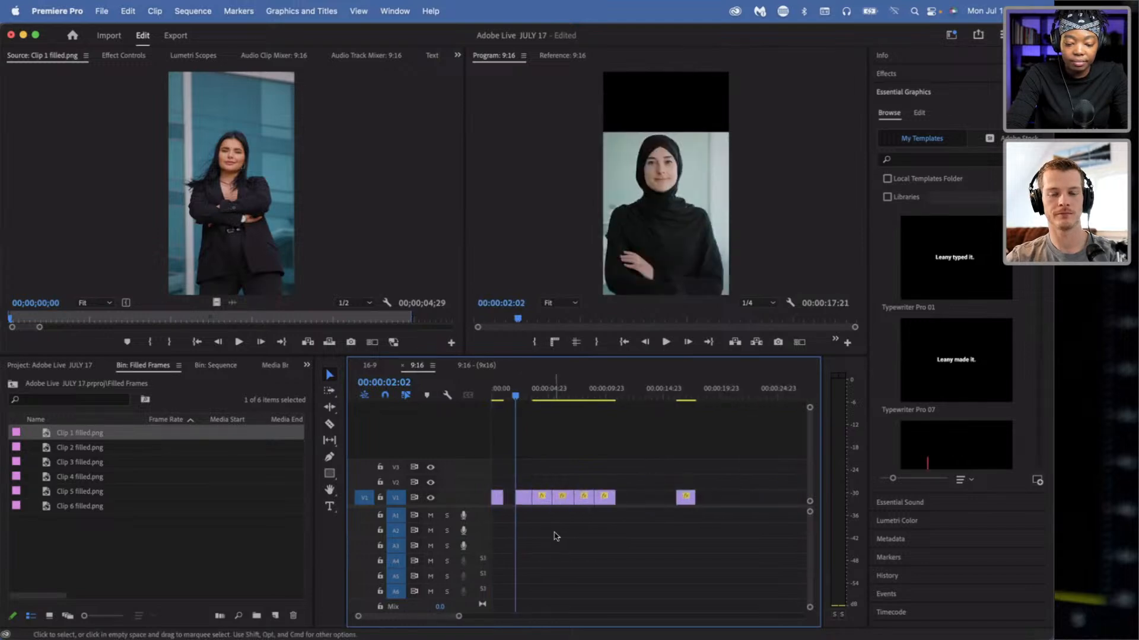
- Set the duration of the first six clips on V1 to 15 frames with Speed/Duration
left_click_drag(614, 538, 482, 471)
right_click(525, 497)
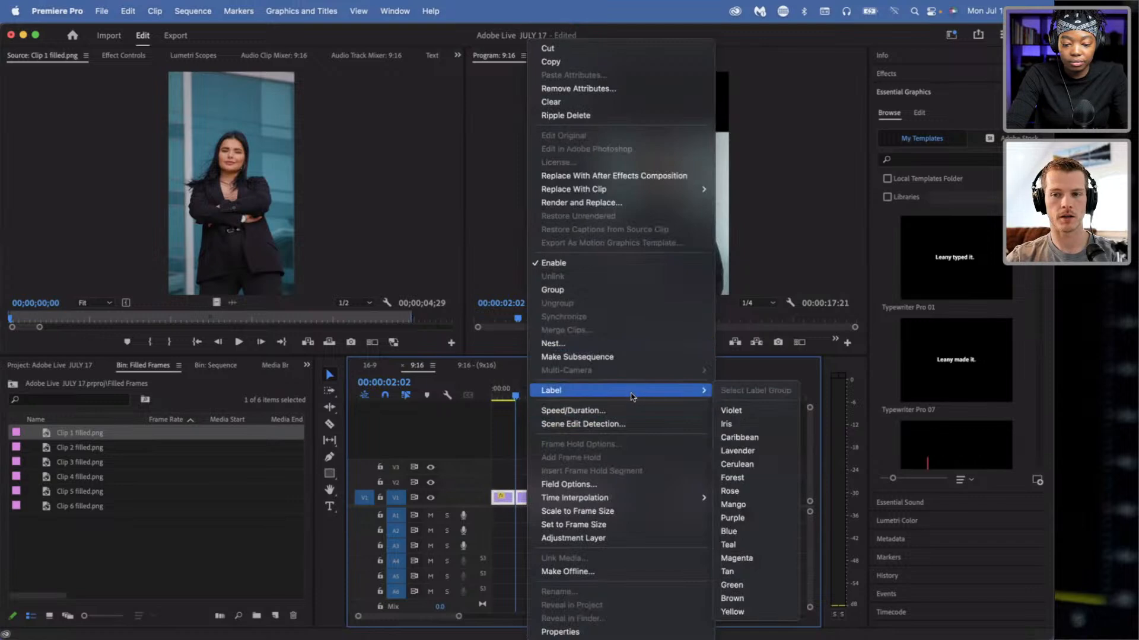
left_click(634, 410)
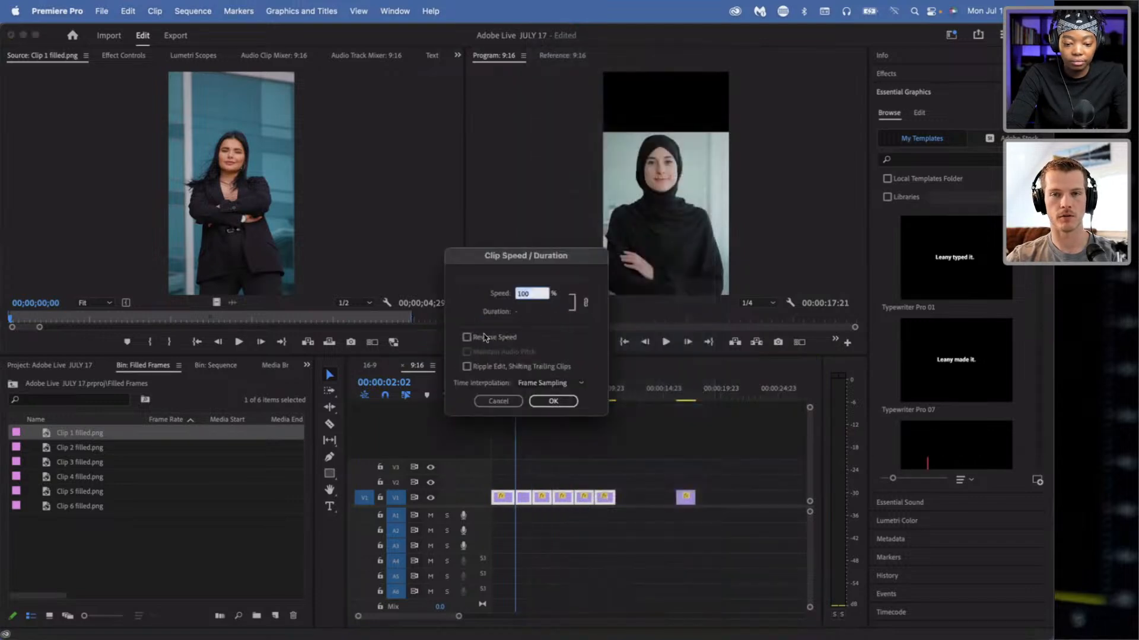
left_click(520, 314)
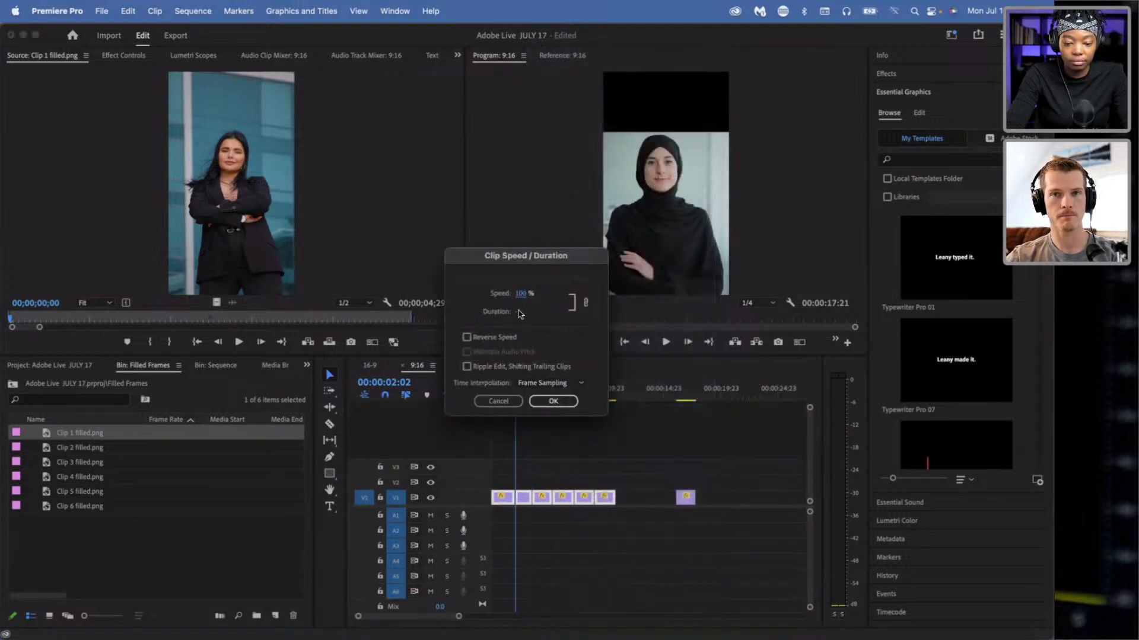
left_click(516, 313)
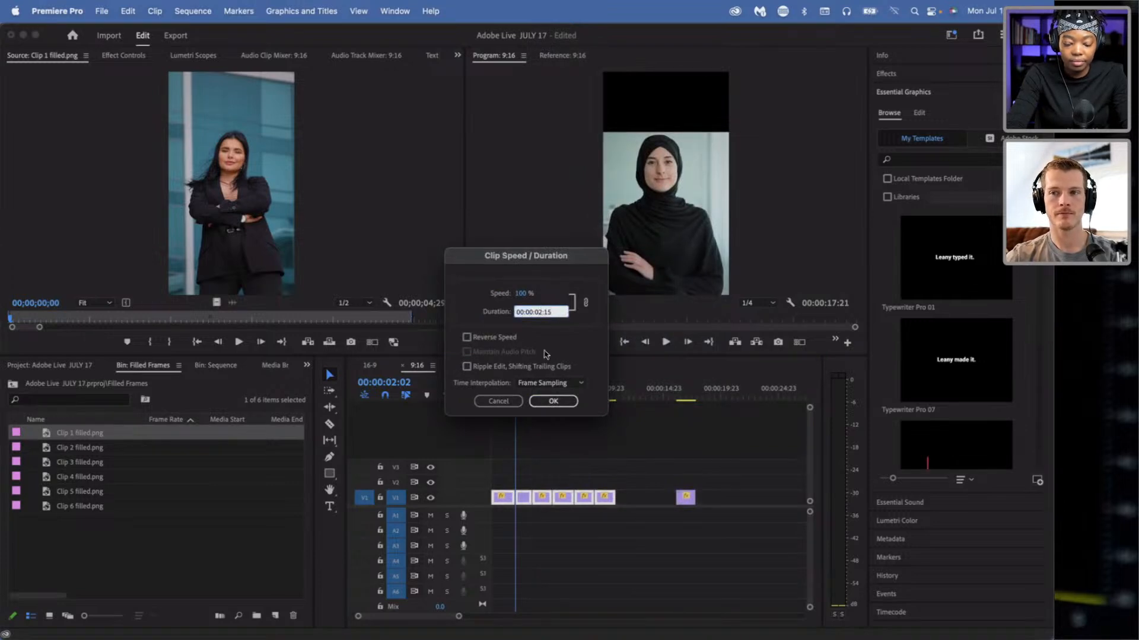
type("15")
left_click(552, 401)
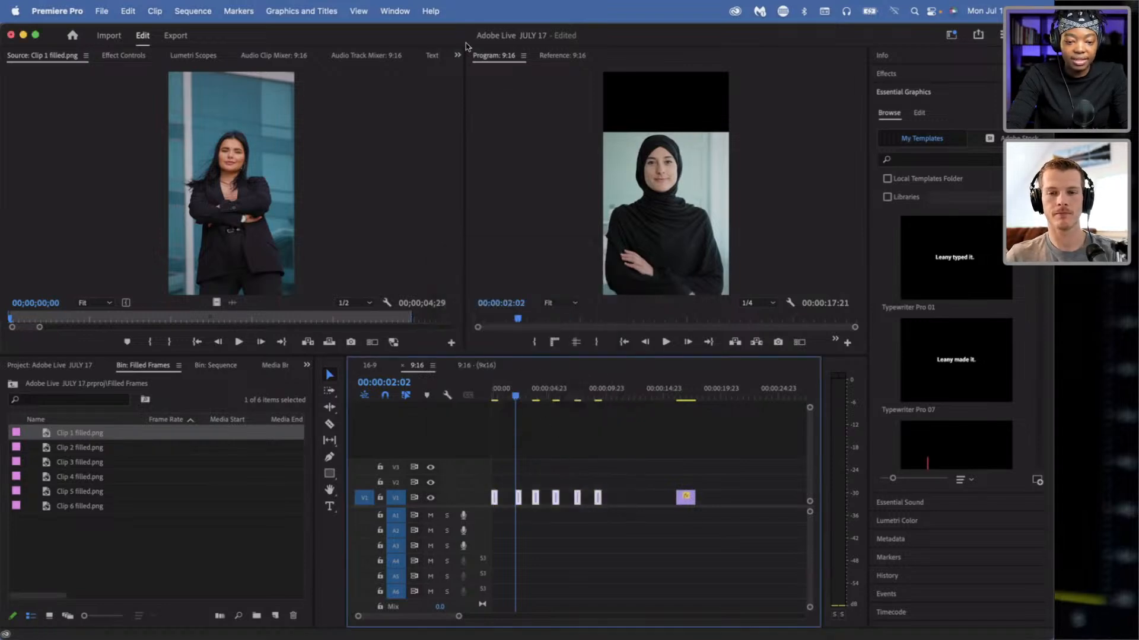
- Find the Close Gap command by searching for "close" and apply it to the six shortened clips on V1
left_click(431, 12)
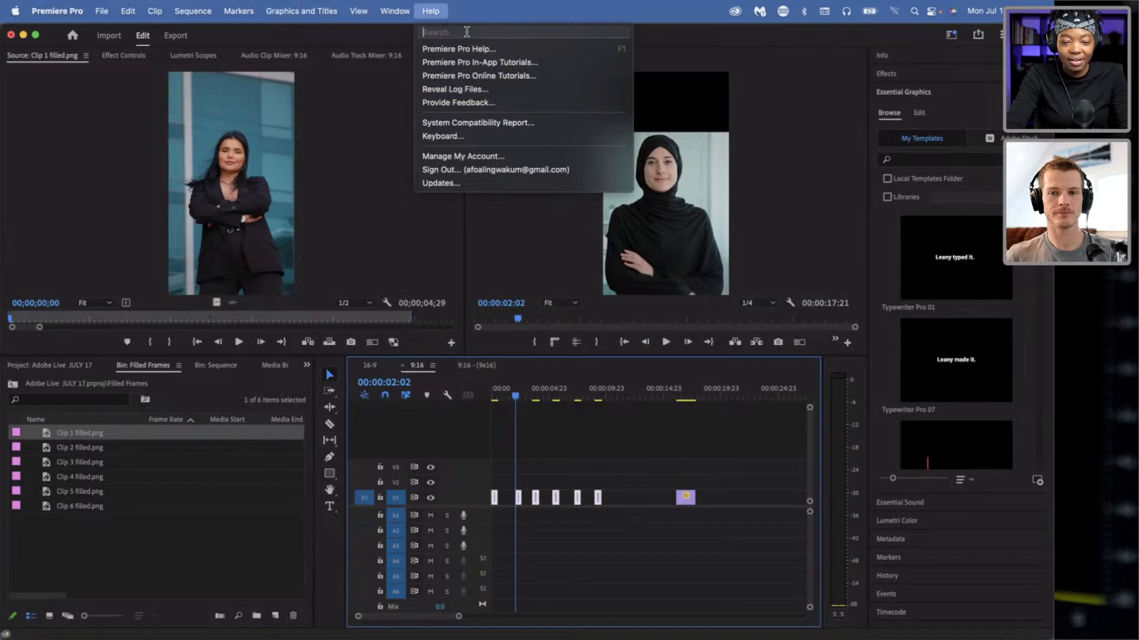
type("close")
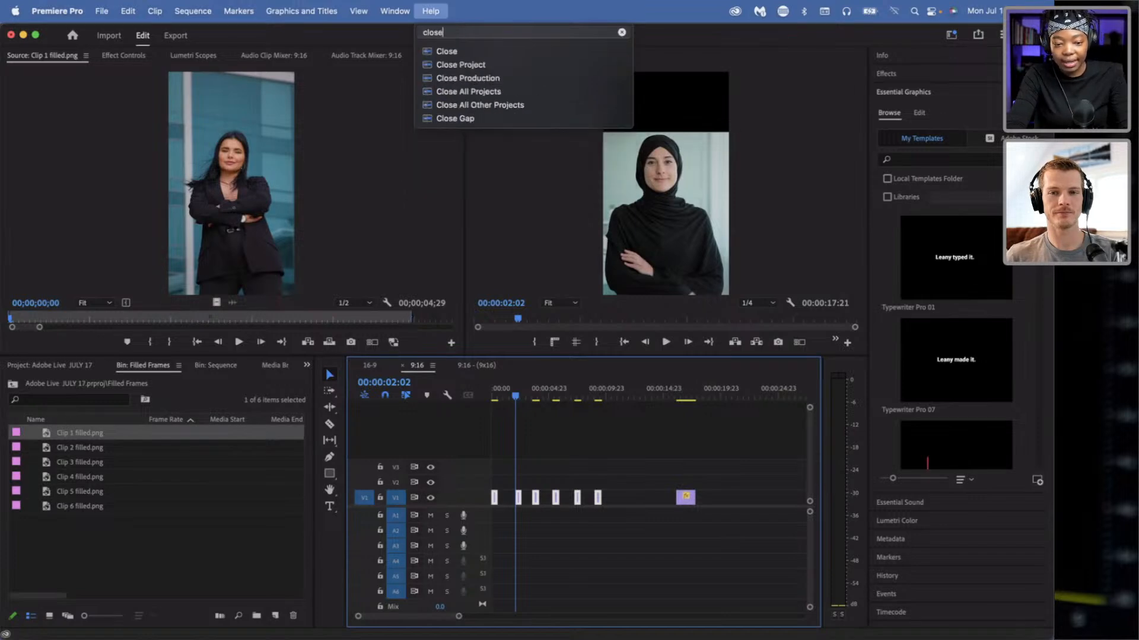
left_click(474, 118)
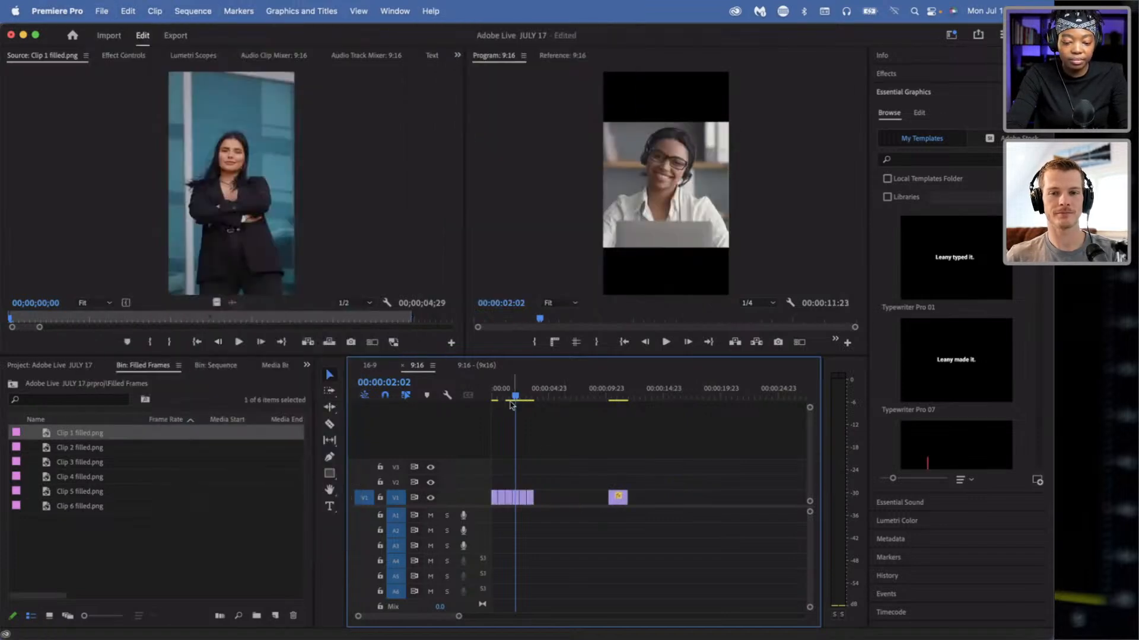
- Play the shortened clips from the beginning of the sequence and return the playhead to the start
key("Home")
key("space")
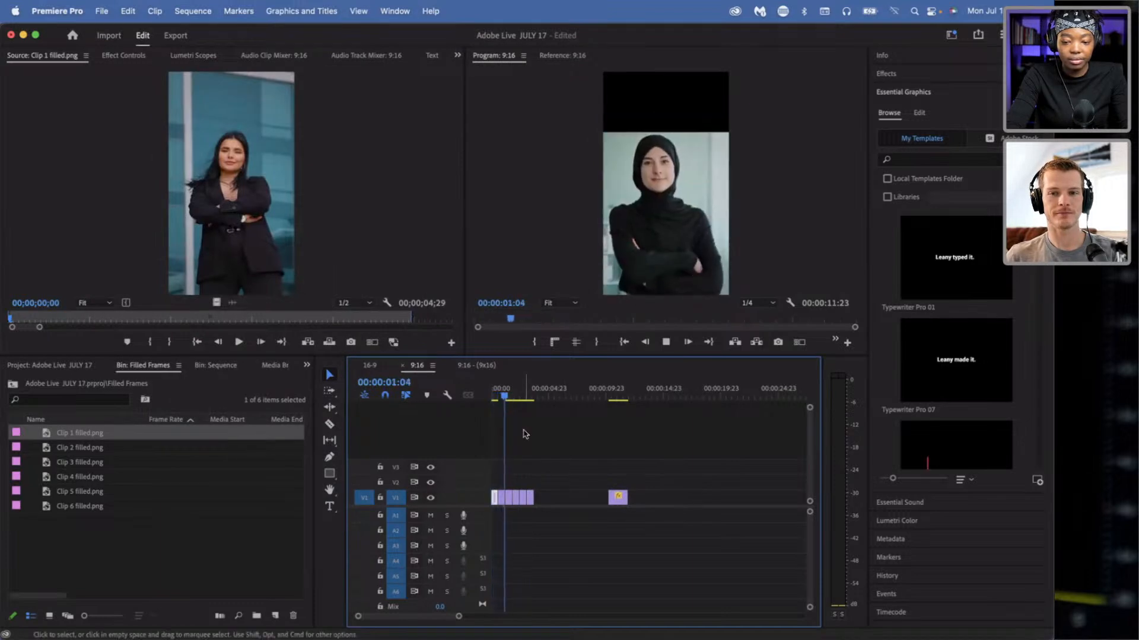
key("space")
key("Home")
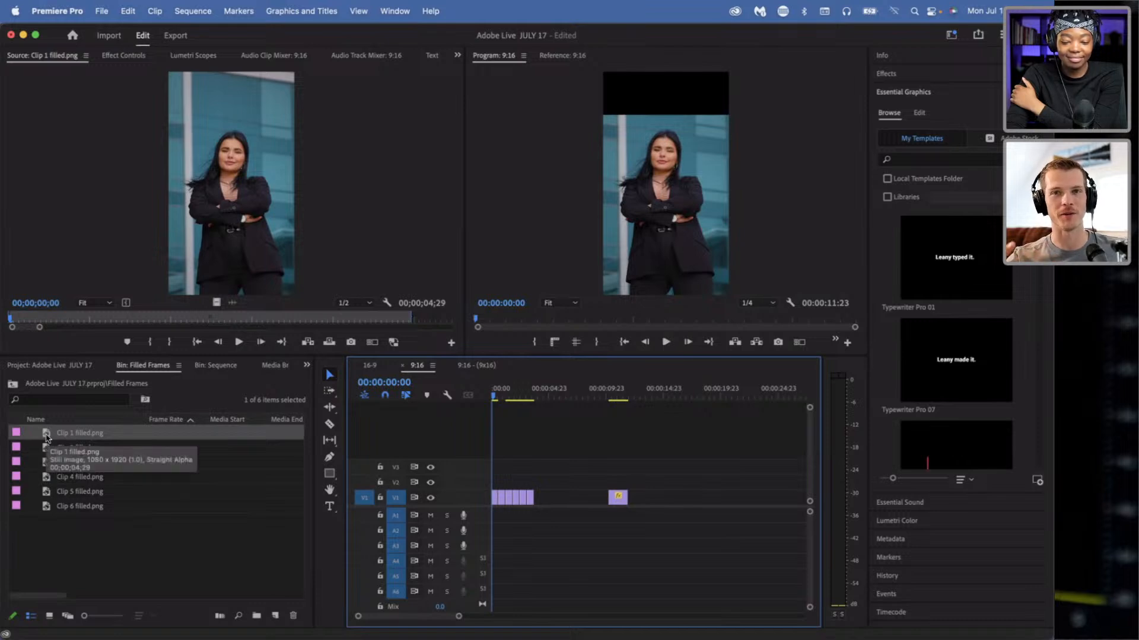
- Place Clip 1 filled.png from the Filled Frames bin on V3 at the start of the 9:16 sequence
left_click(63, 546)
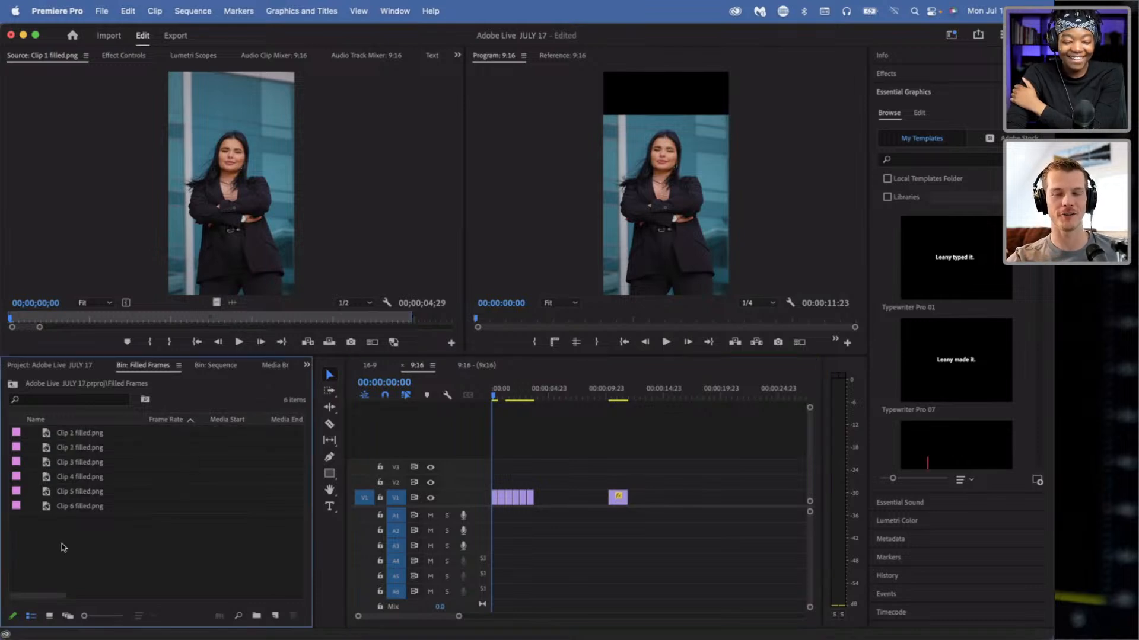
double_click(51, 438)
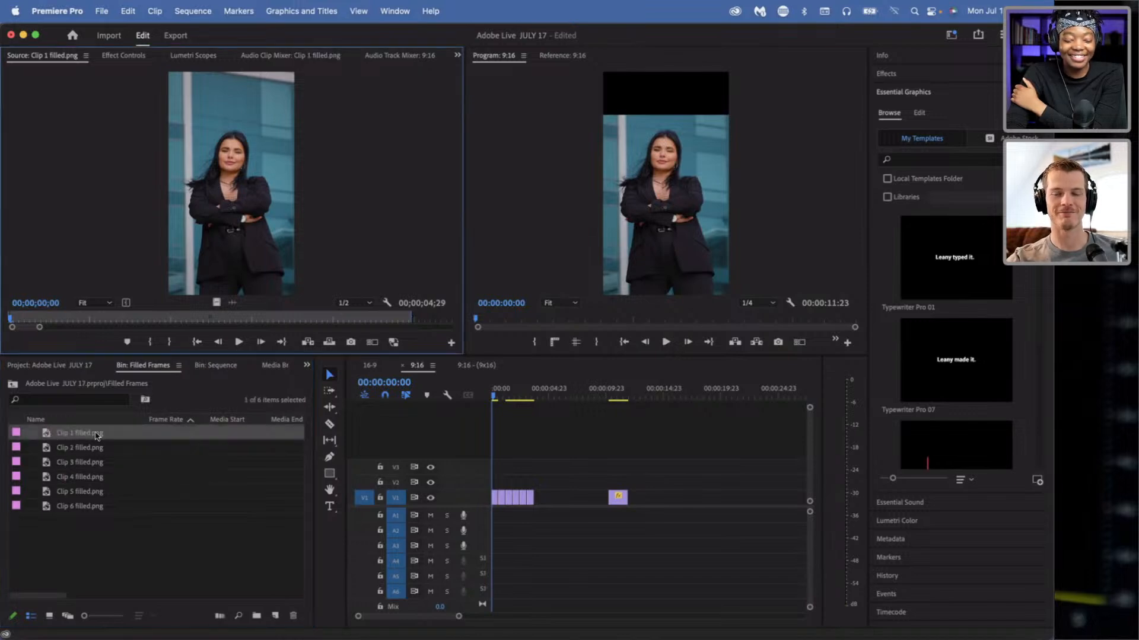
double_click(46, 437)
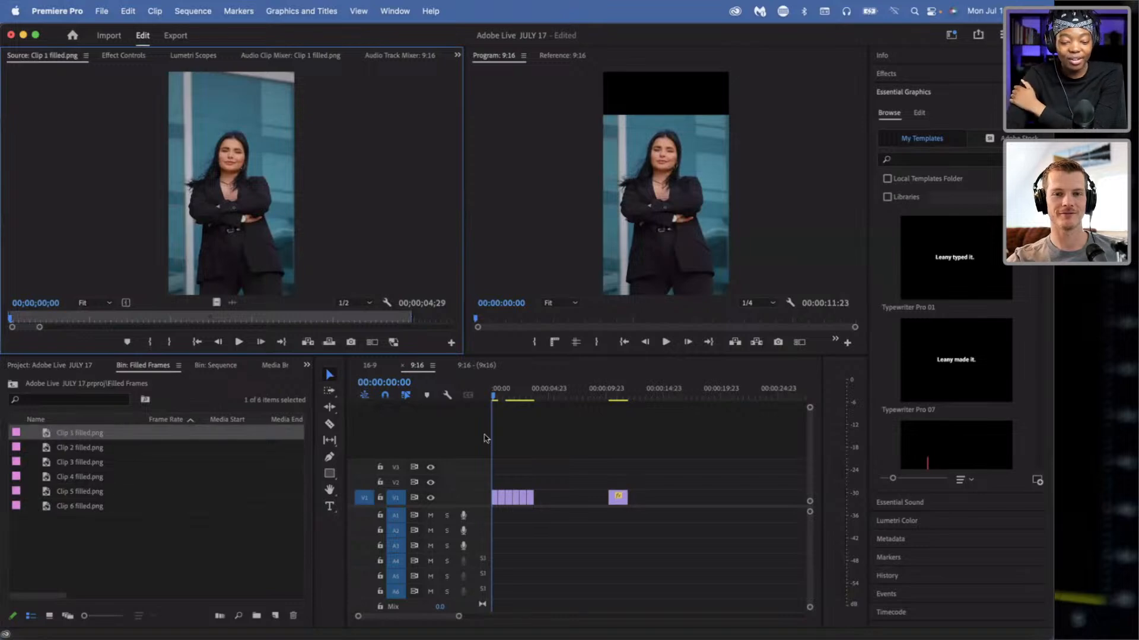
scroll(477, 477, "up", 5)
left_click(517, 505)
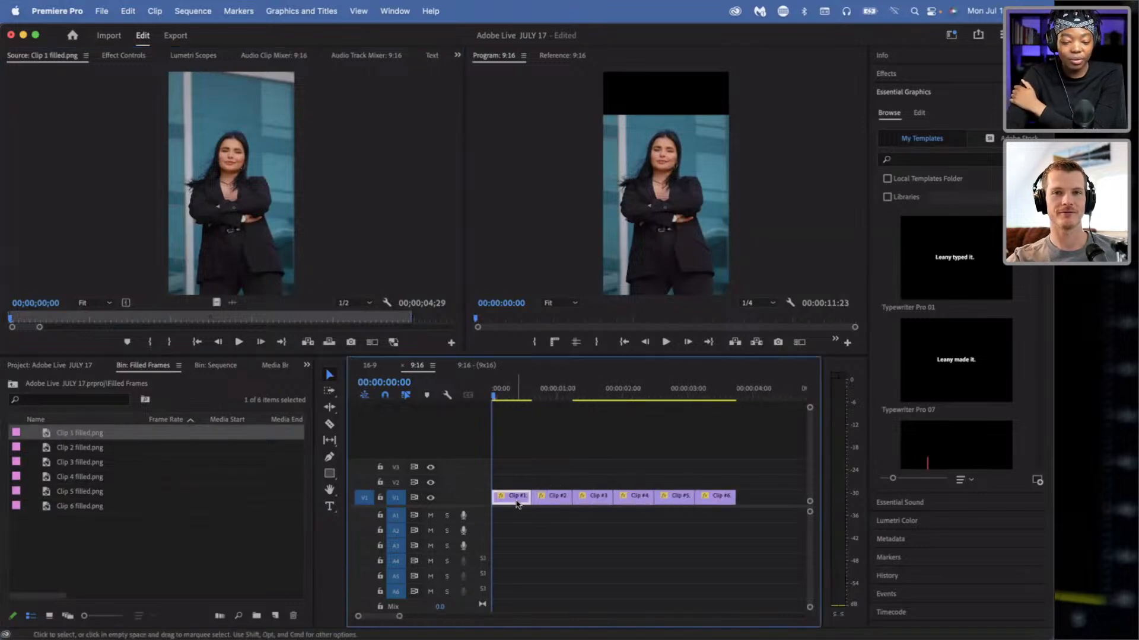
left_click(43, 456)
double_click(47, 439)
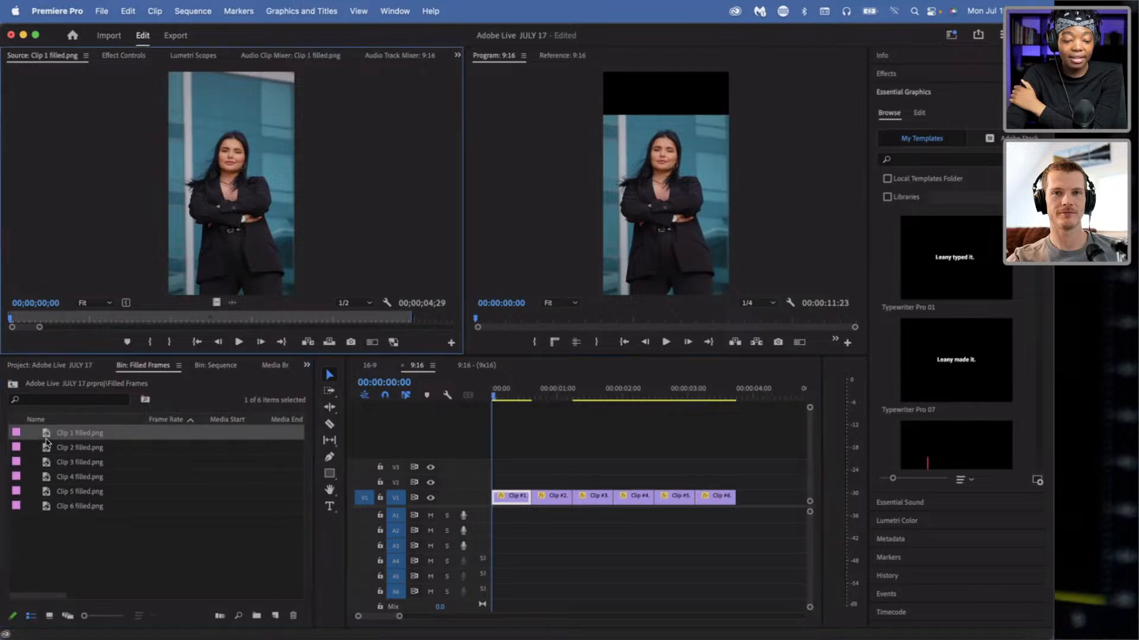
left_click_drag(47, 439, 480, 474)
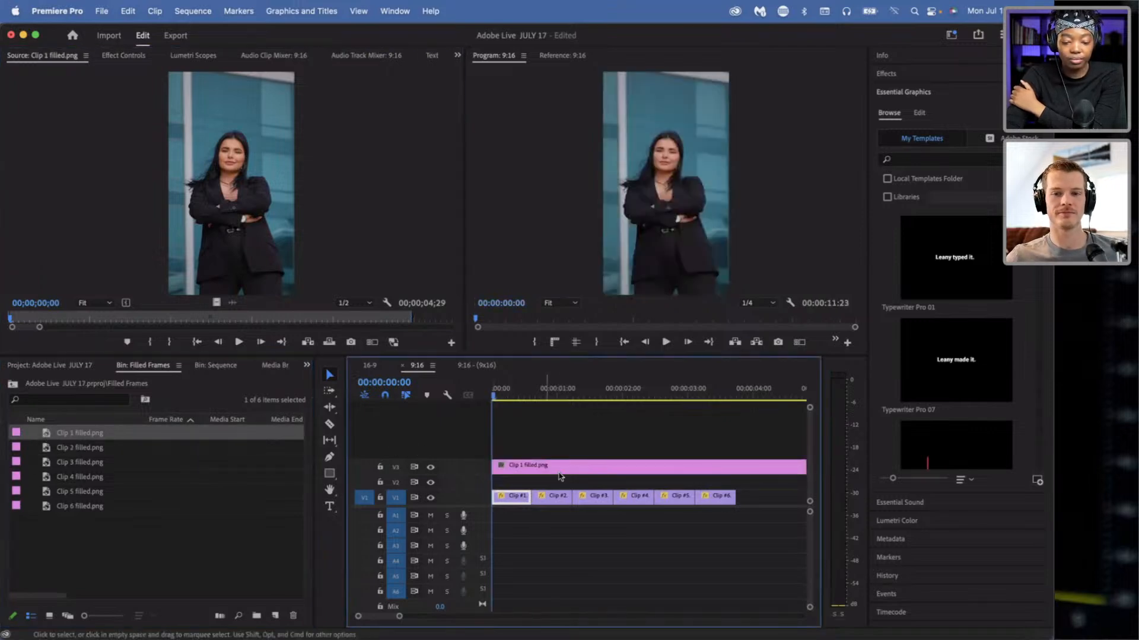
key("minus")
key("backslash")
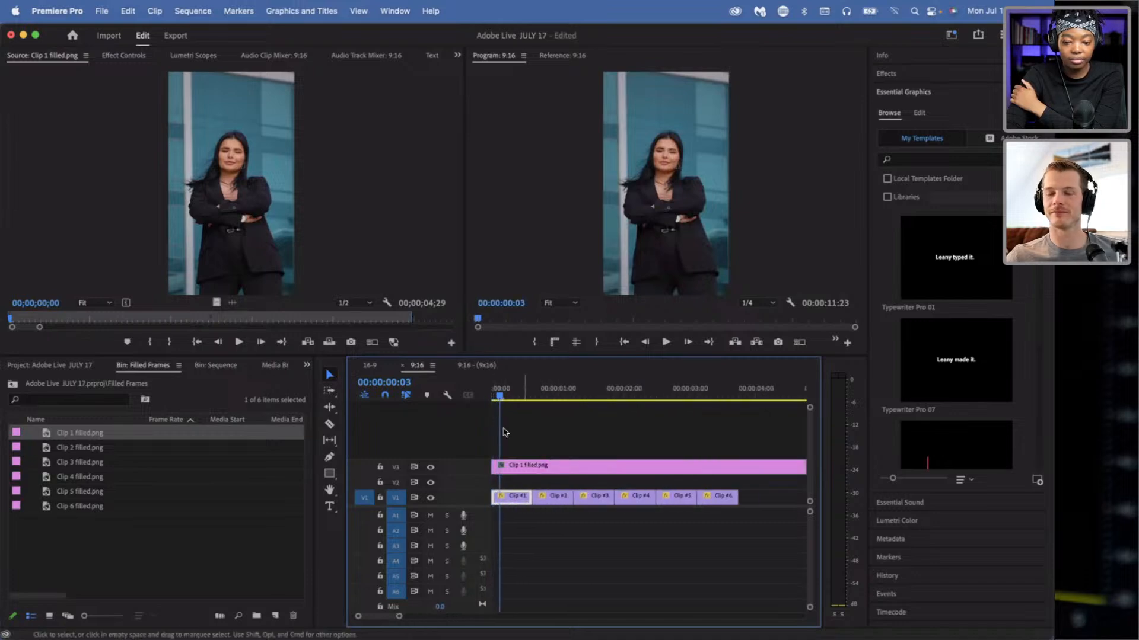
- Cut Clip 1 filled.png on V3 at the end of Clip #1.mov and delete the excess part
left_click(542, 472)
key("minus")
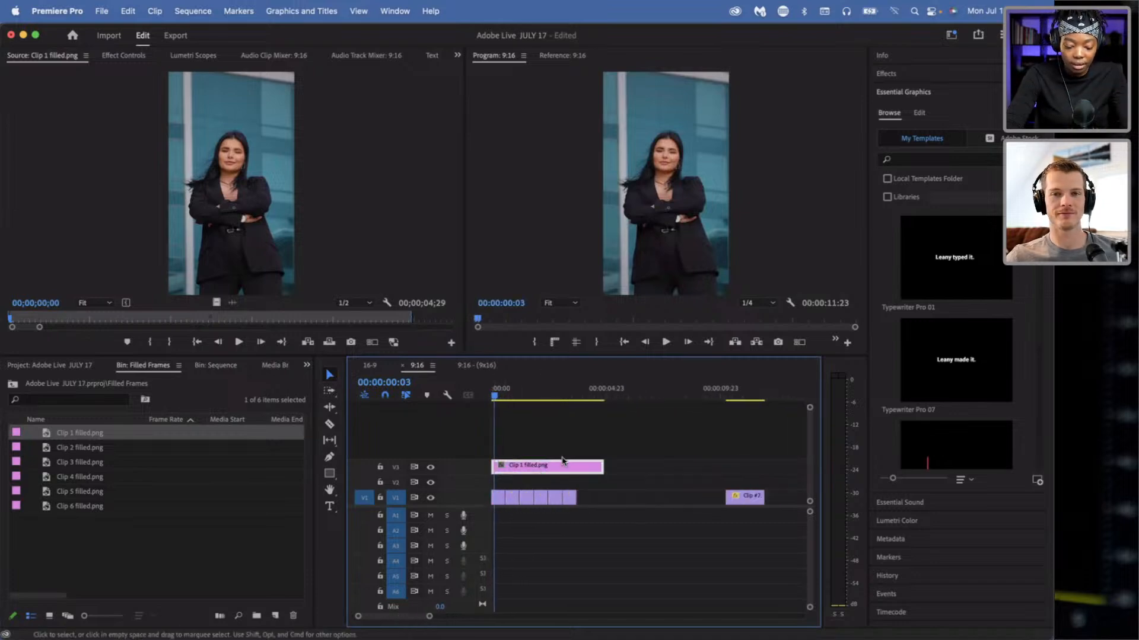
key("equal")
key("equal")
key("c")
left_click(552, 468)
key("v")
left_click(583, 471)
key("Delete")
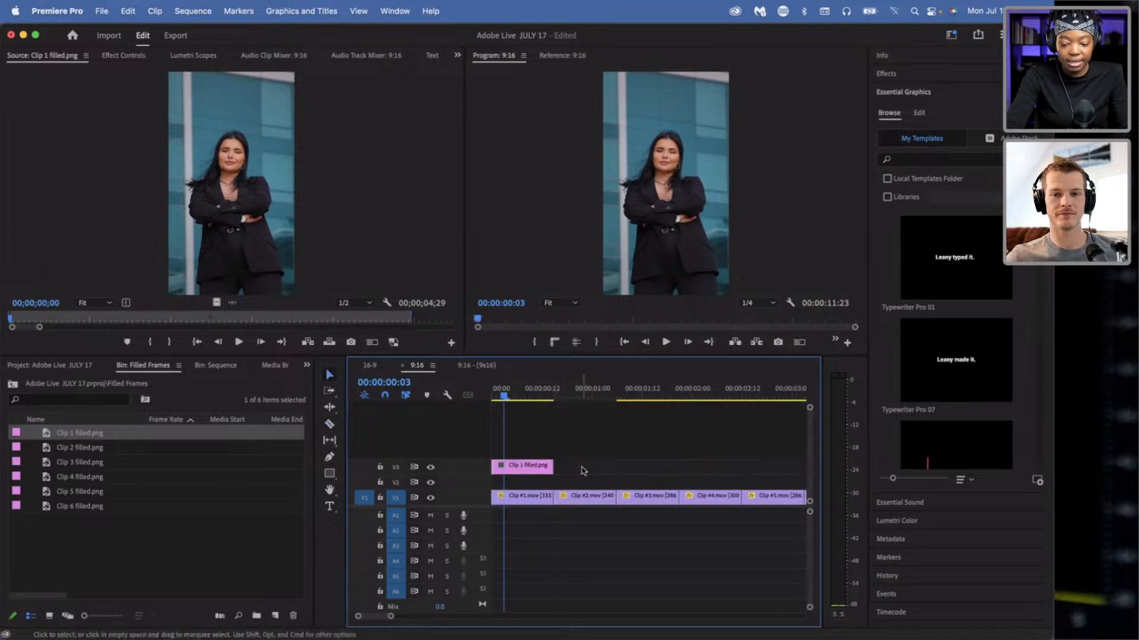
- Move the trimmed Clip 1 filled.png down to V2, directly above Clip #1.mov, and scrub through the overlapping clips
left_click(525, 467)
left_click_drag(525, 466, 526, 481)
left_click(508, 390)
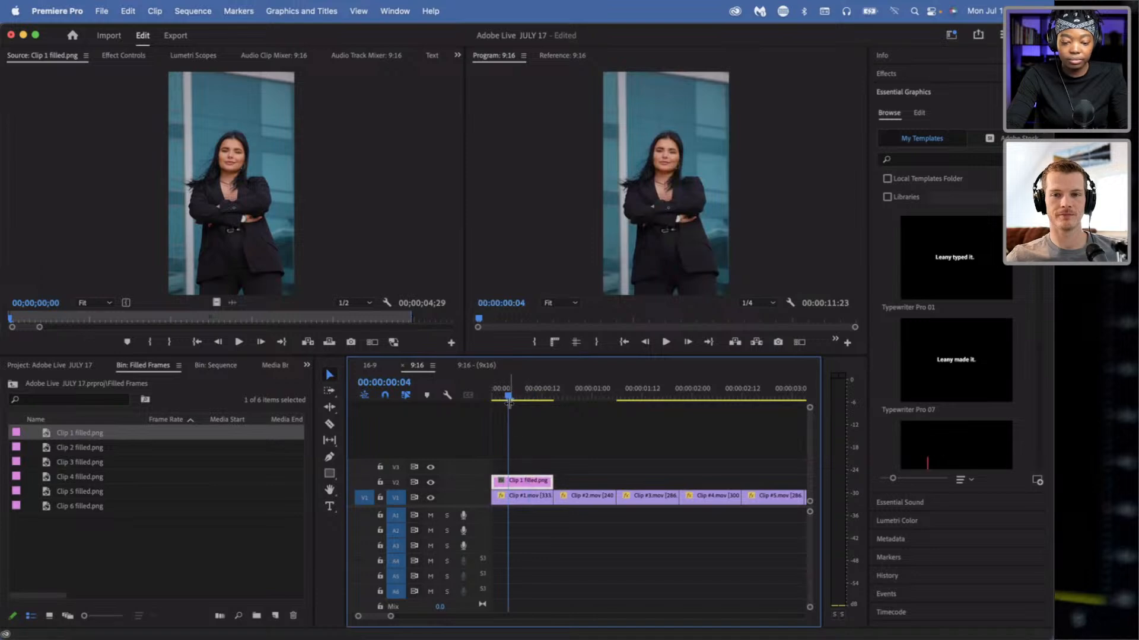
key("Right")
key("Right")
key("Right")
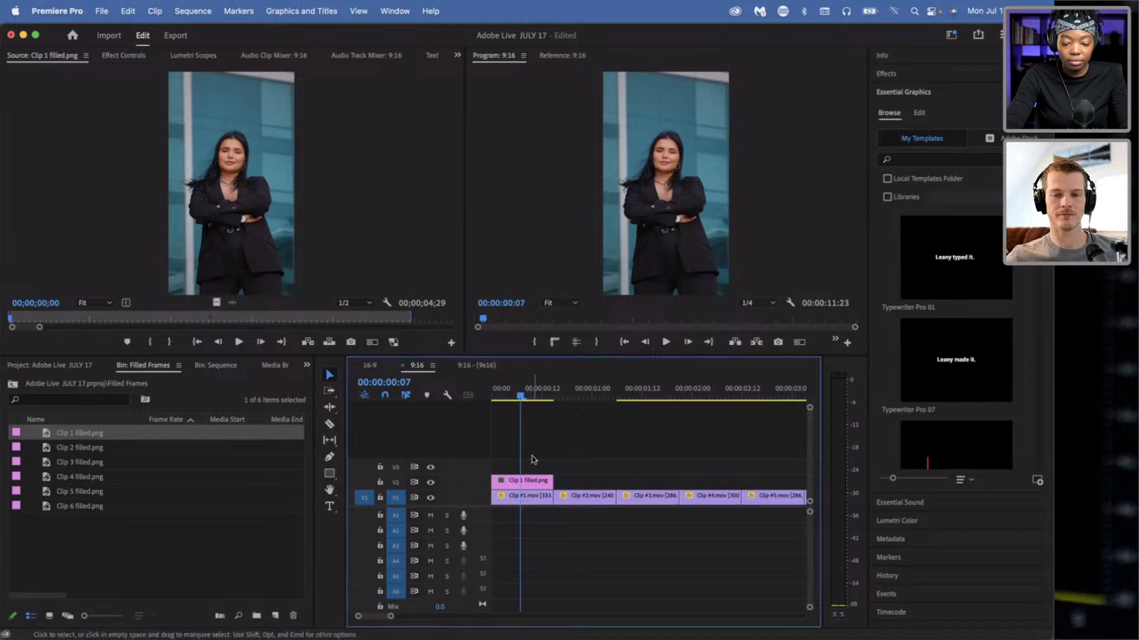
mouse_move(520, 396)
left_mouse_down()
mouse_move(485, 399)
mouse_move(582, 396)
mouse_move(530, 396)
left_mouse_up()
key("Home")
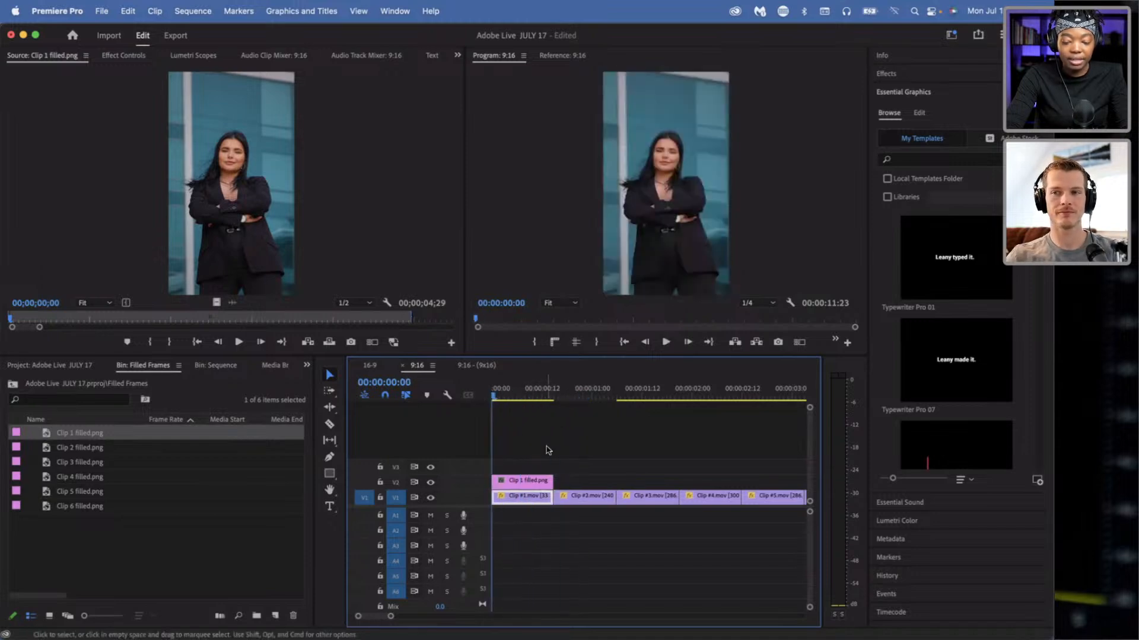
left_click(508, 396)
left_click_drag(509, 397, 537, 396)
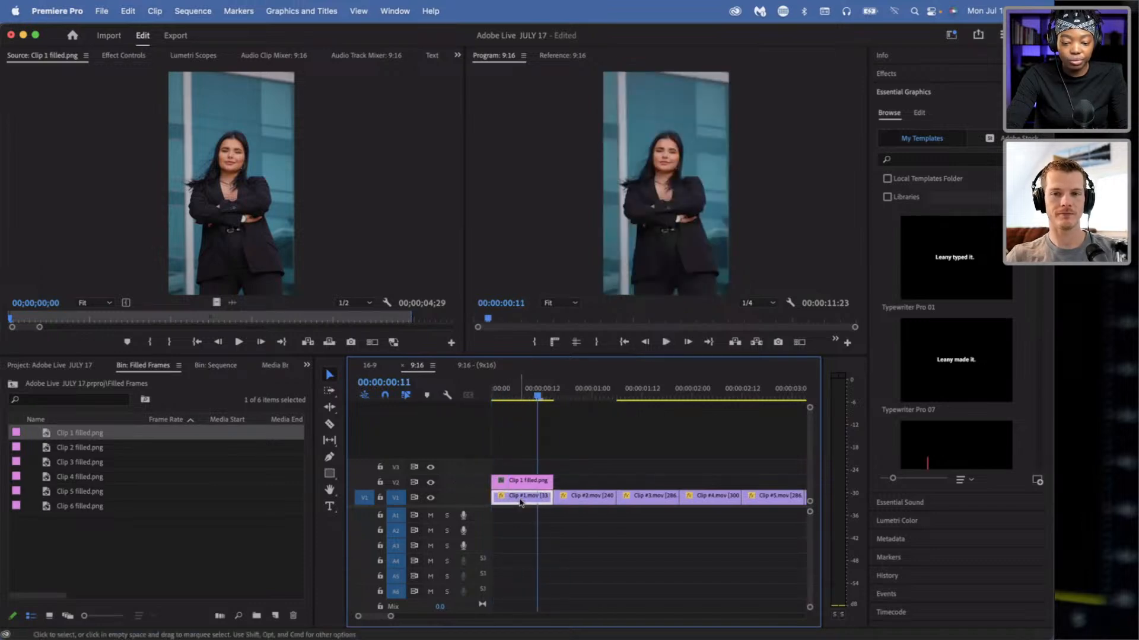
- Swap the stacked clips so Clip #1.mov sits on V2 above Clip 1 filled.png on V1, and play the result
mouse_move(520, 504)
left_mouse_down()
mouse_move(520, 473)
mouse_move(527, 507)
mouse_move(524, 497)
left_mouse_up()
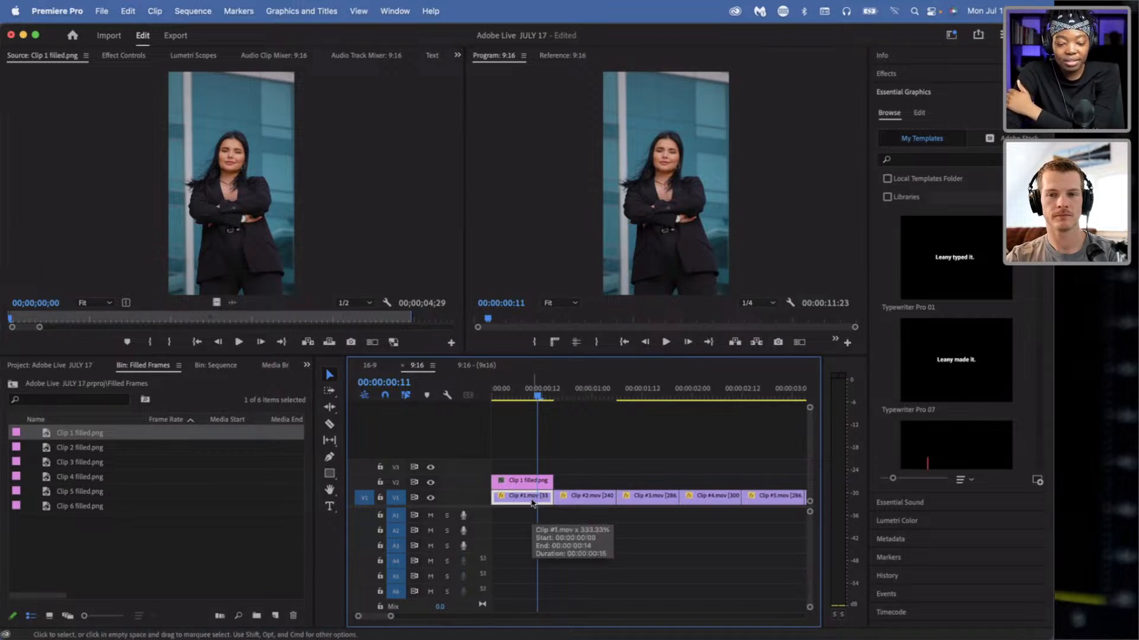
mouse_move(532, 503)
left_mouse_down()
mouse_move(522, 468)
mouse_move(525, 485)
left_mouse_up()
left_click(524, 458)
mouse_move(514, 396)
left_mouse_down()
mouse_move(483, 397)
mouse_move(533, 394)
mouse_move(491, 397)
left_mouse_up()
key("space")
key("space")
left_click(521, 396)
left_click(550, 428)
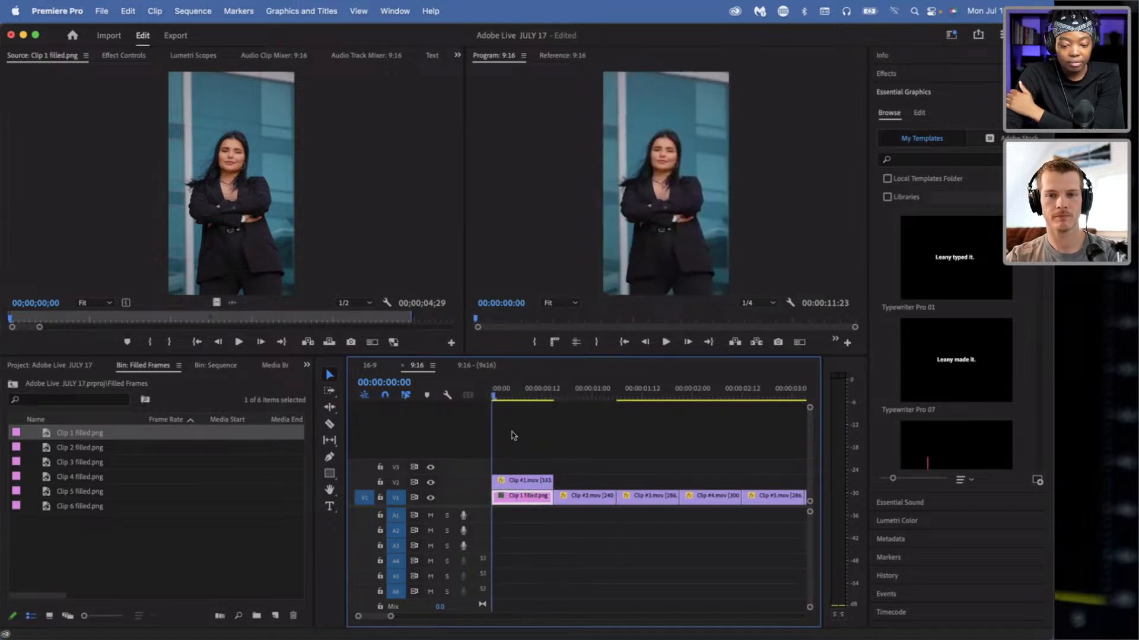
- Start a Pen opacity mask on Clip #1.mov at 00:00:00:05, outlining above the woman's head and down past the picture's left edge
left_click(527, 482)
key("shift+Right")
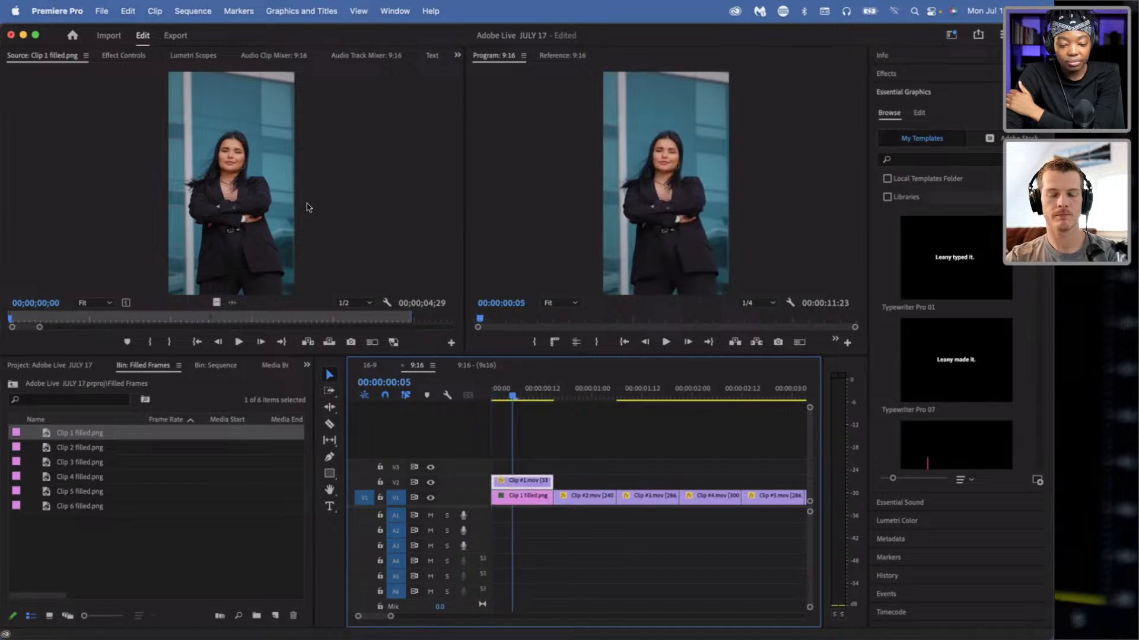
left_click(116, 57)
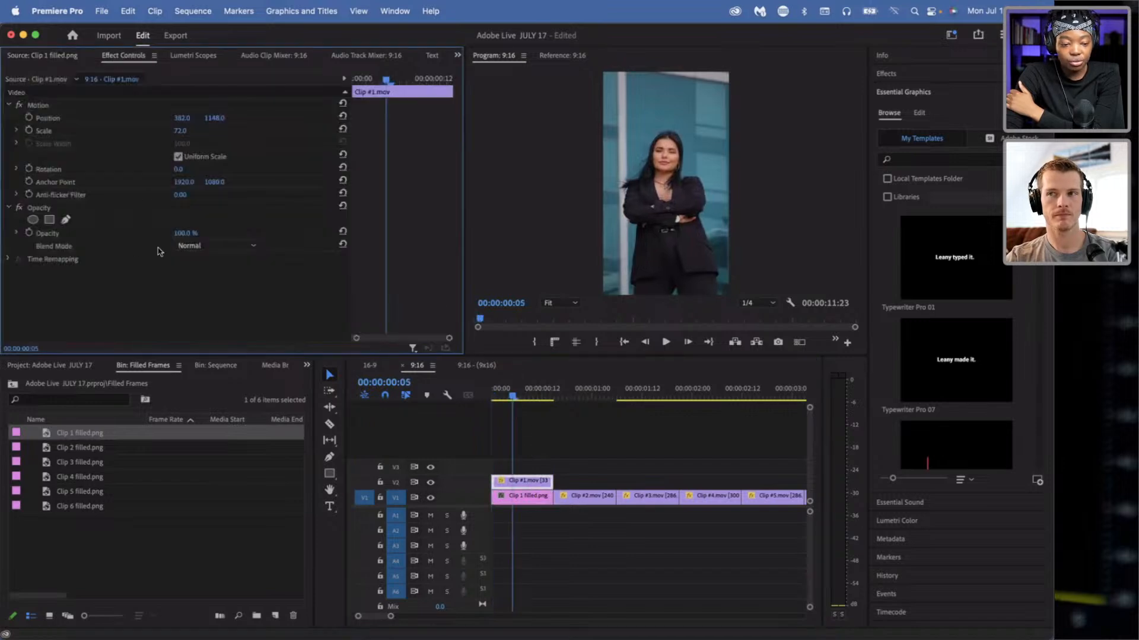
left_click(67, 221)
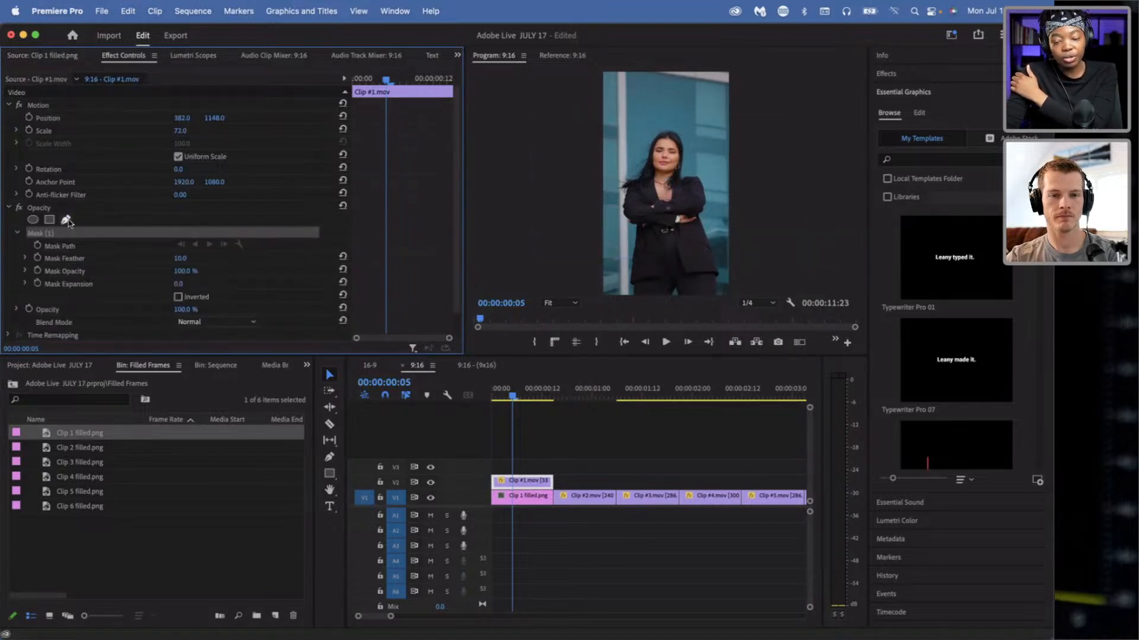
left_click(674, 122)
left_click(640, 132)
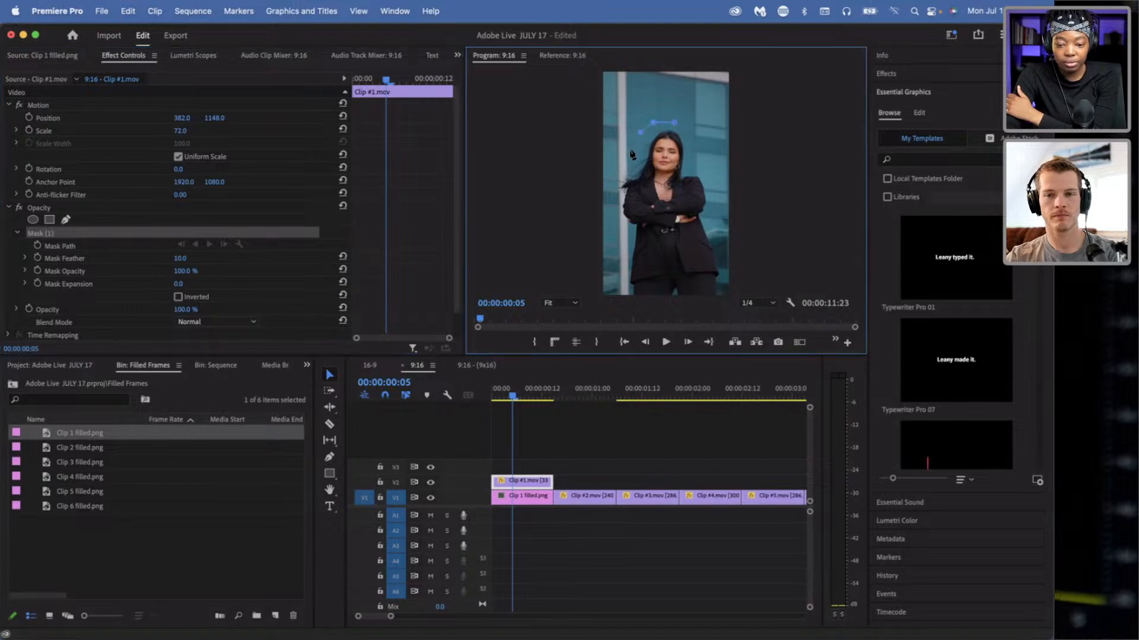
left_click(596, 169)
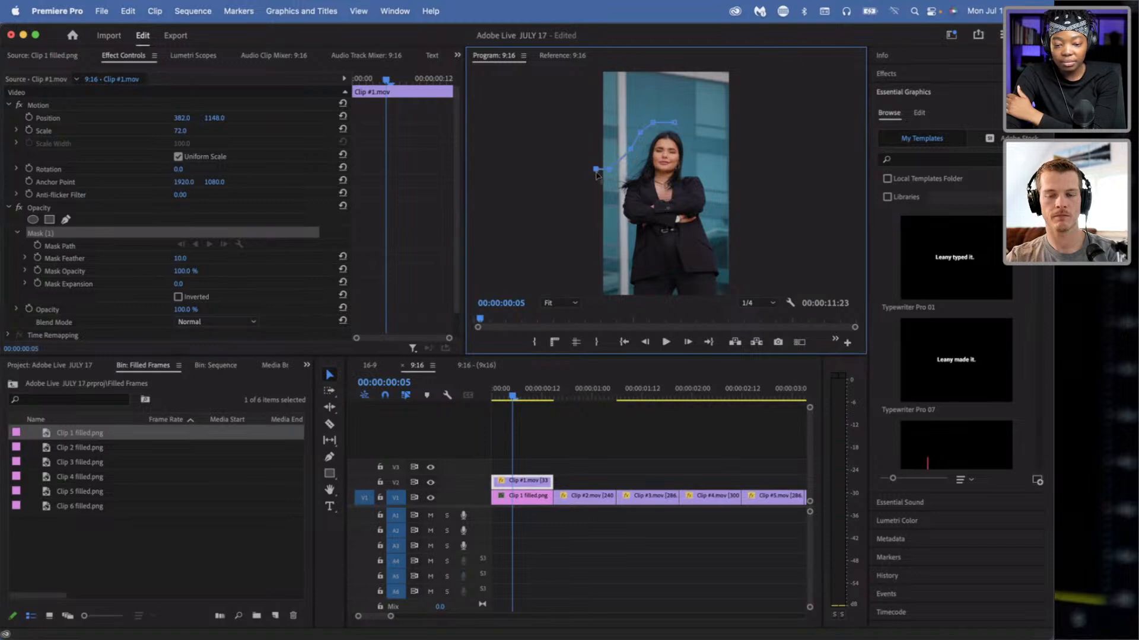
left_click(705, 134)
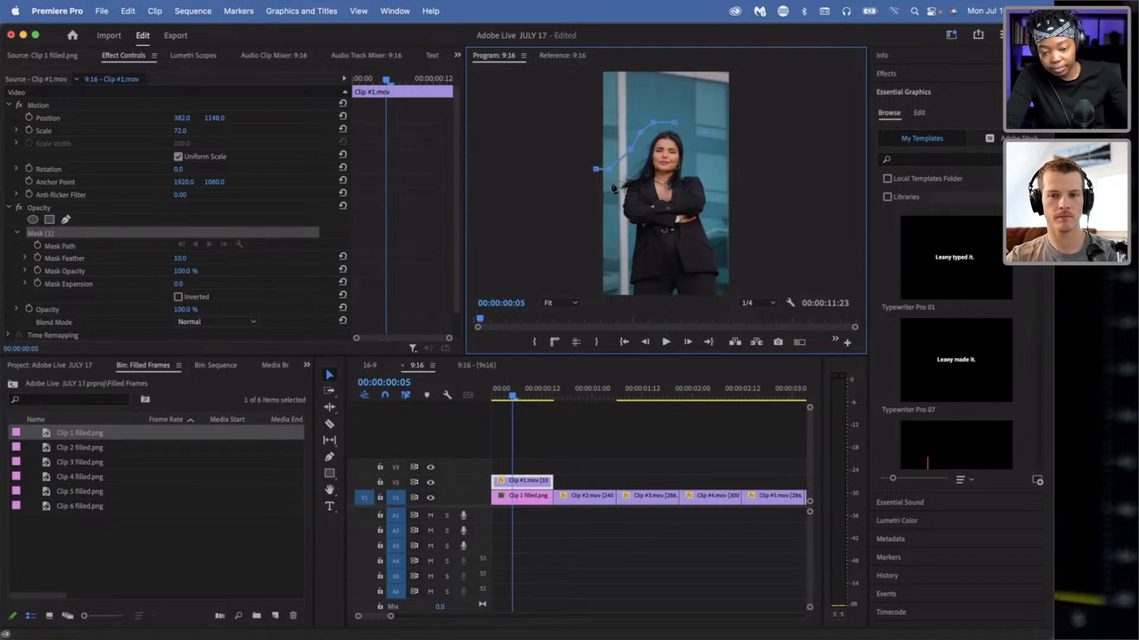
left_click(589, 251)
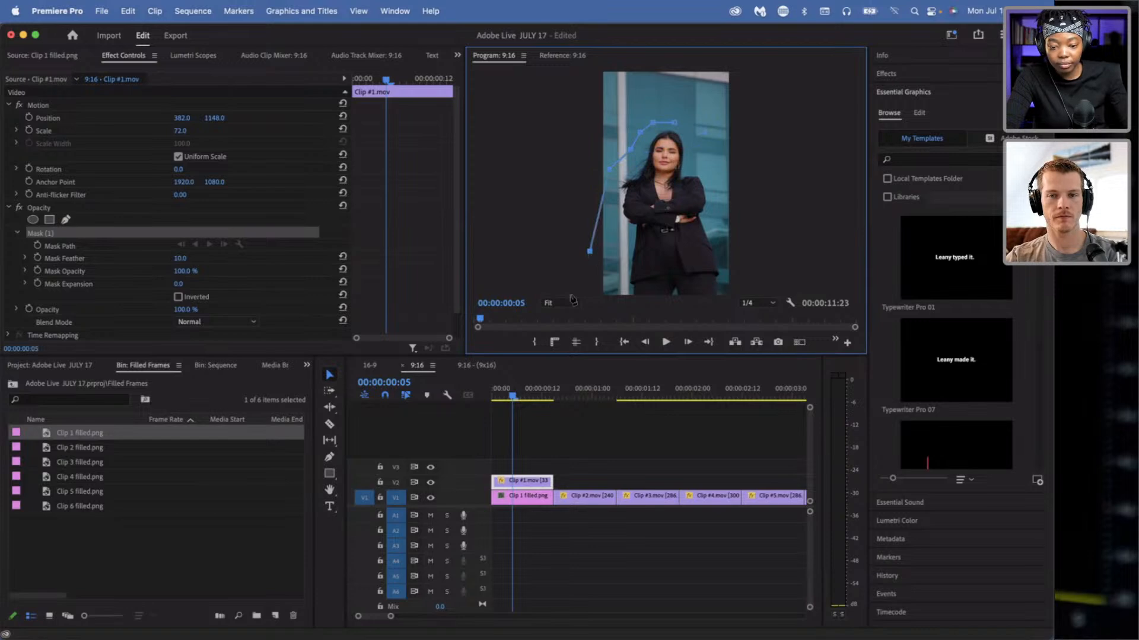
key("super+z")
left_click(588, 169)
left_click(586, 236)
- Continue the opacity mask around the outside of the picture's lower and right edges and close it above the woman's head
left_click(569, 306)
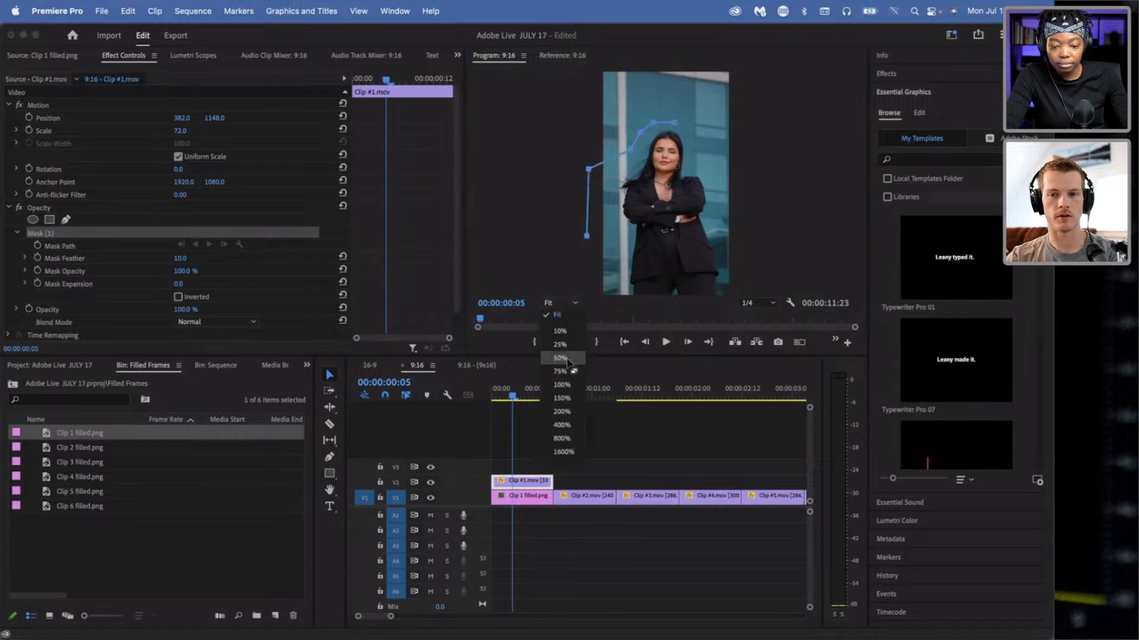
left_click(569, 361)
left_click(556, 304)
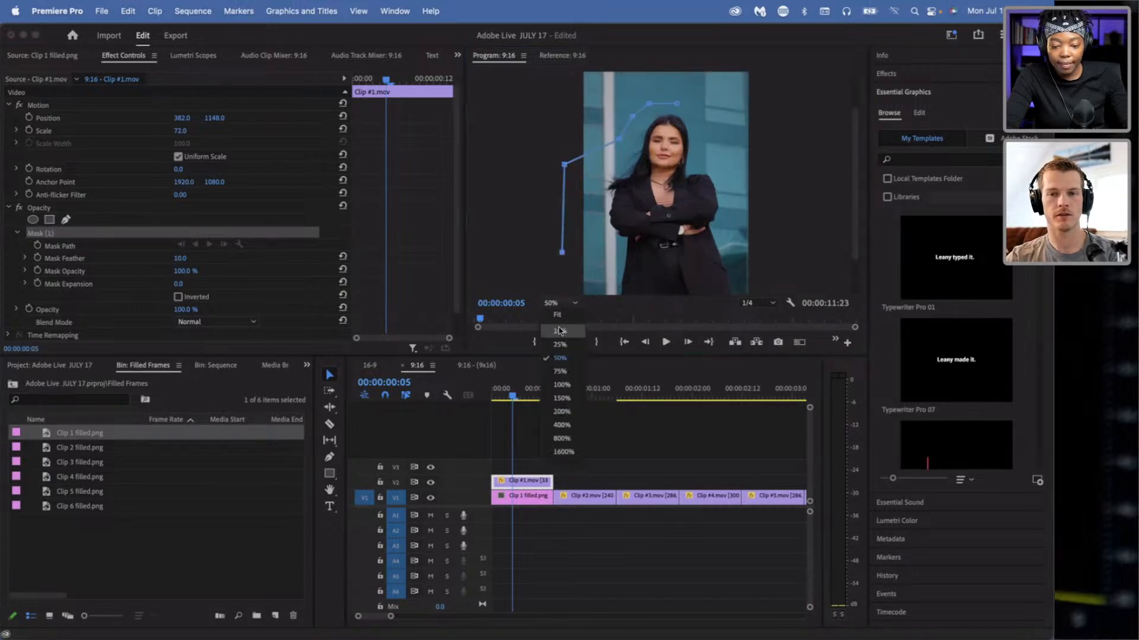
left_click(562, 337)
left_click(646, 216)
left_click(672, 217)
left_click(686, 218)
left_click(688, 176)
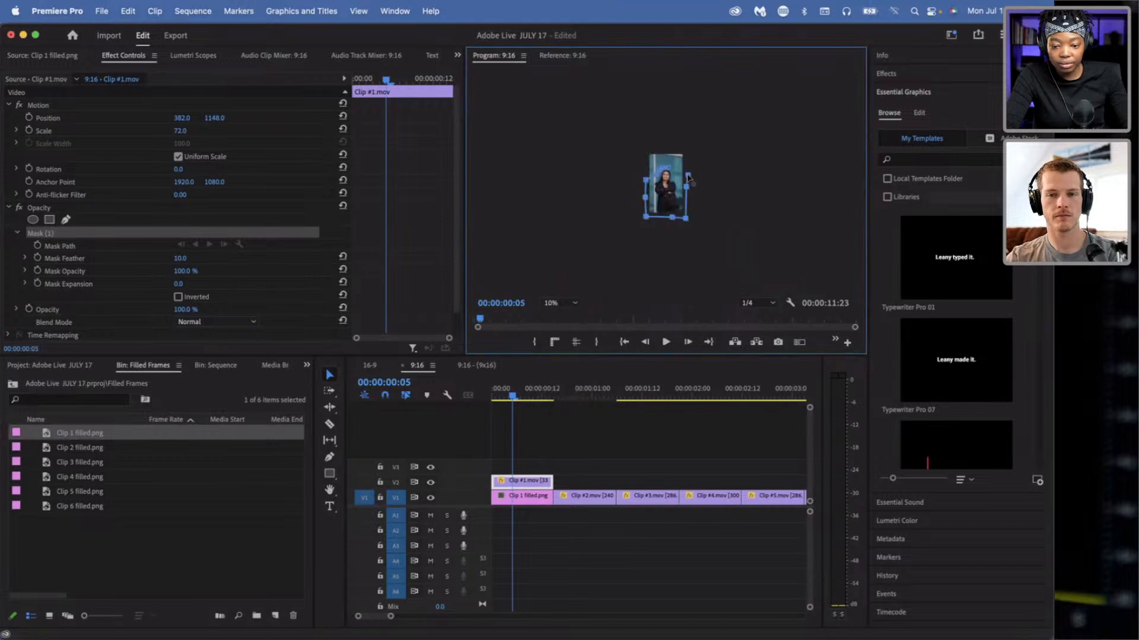
left_click(567, 304)
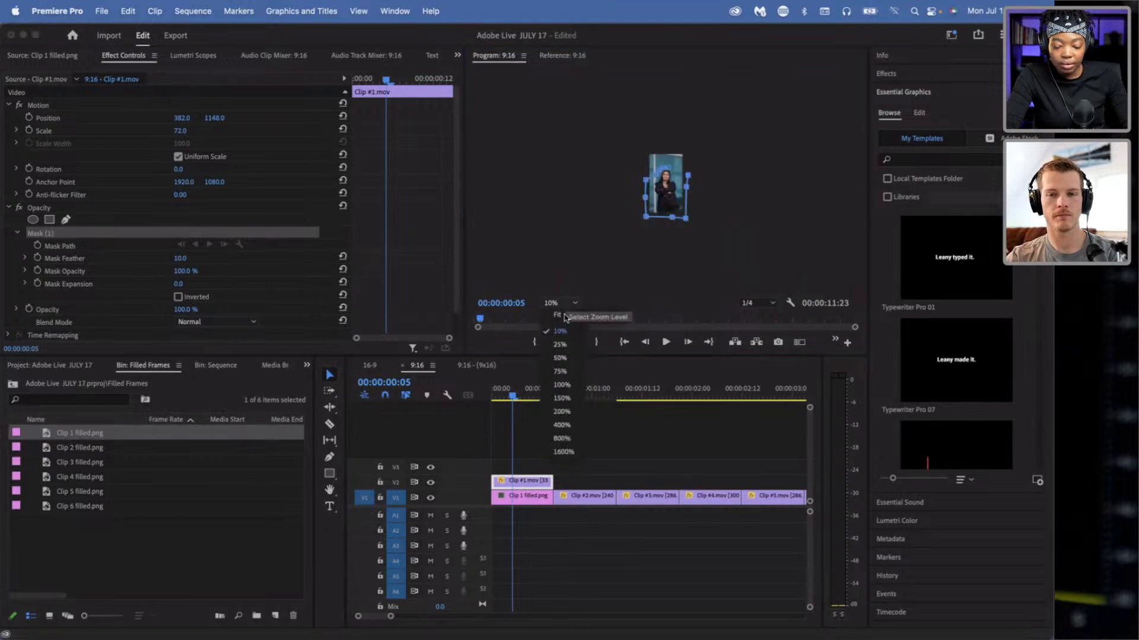
left_click(556, 315)
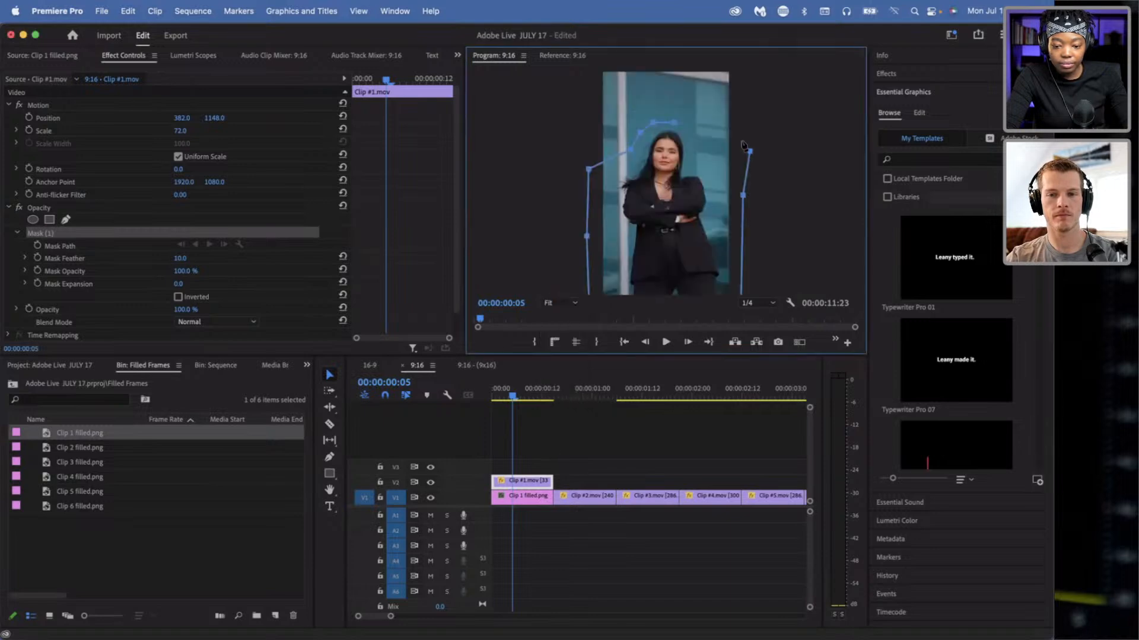
left_click(675, 123)
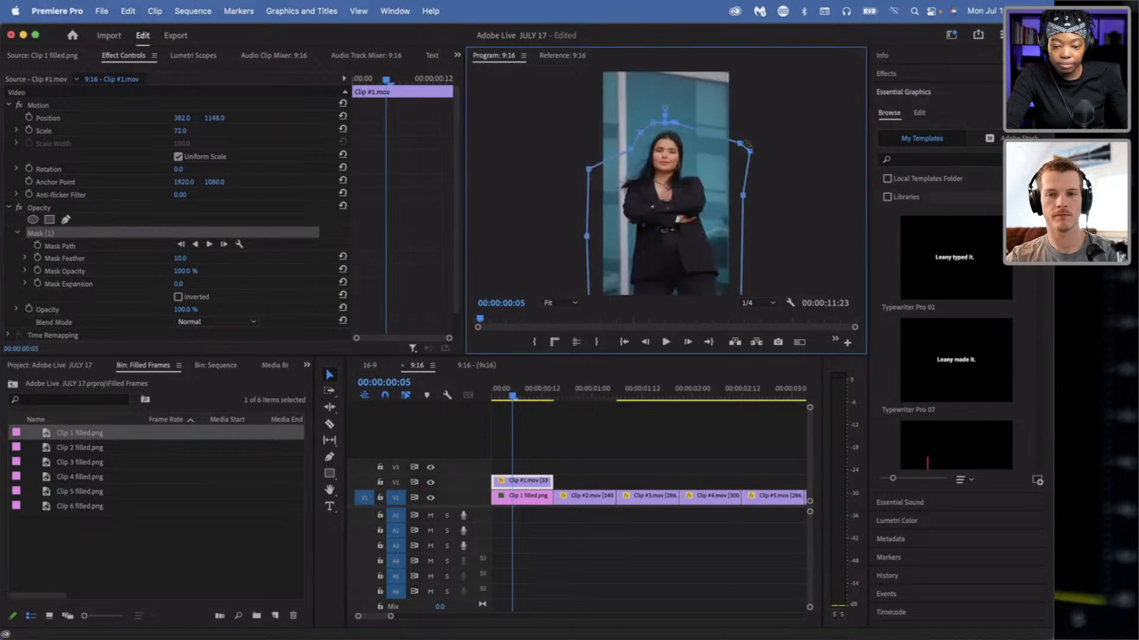
- Inspect the masked Clip #1.mov with V1 hidden and its Opacity effect toggled, then restore V1 and play the composite
left_click(430, 499)
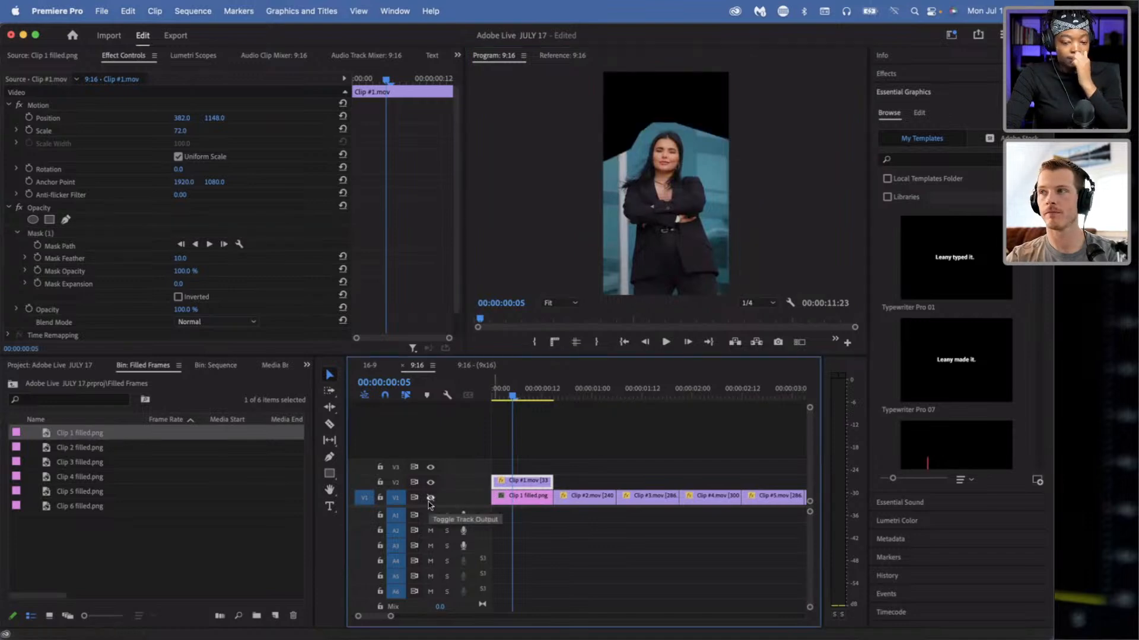
left_click(430, 500)
left_click(530, 496)
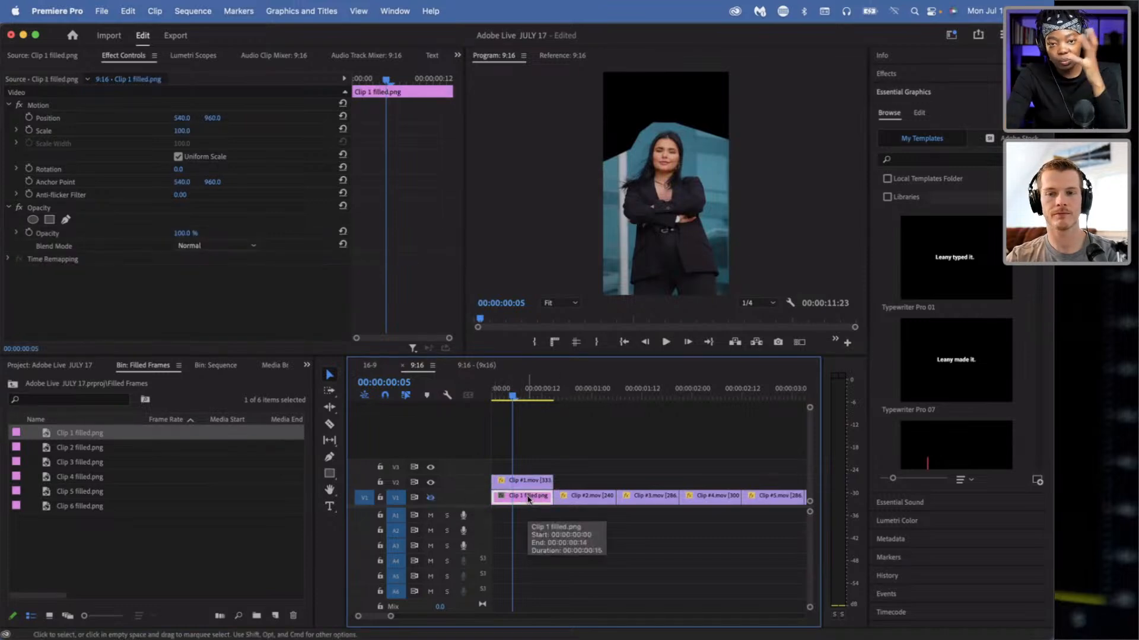
left_click(527, 481)
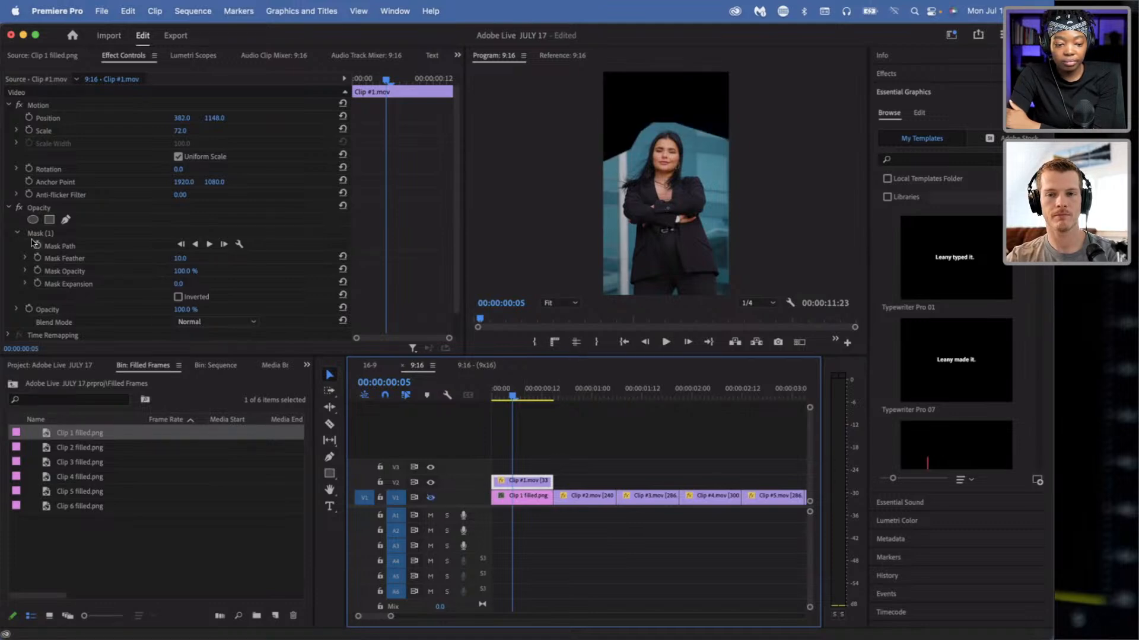
left_click(19, 208)
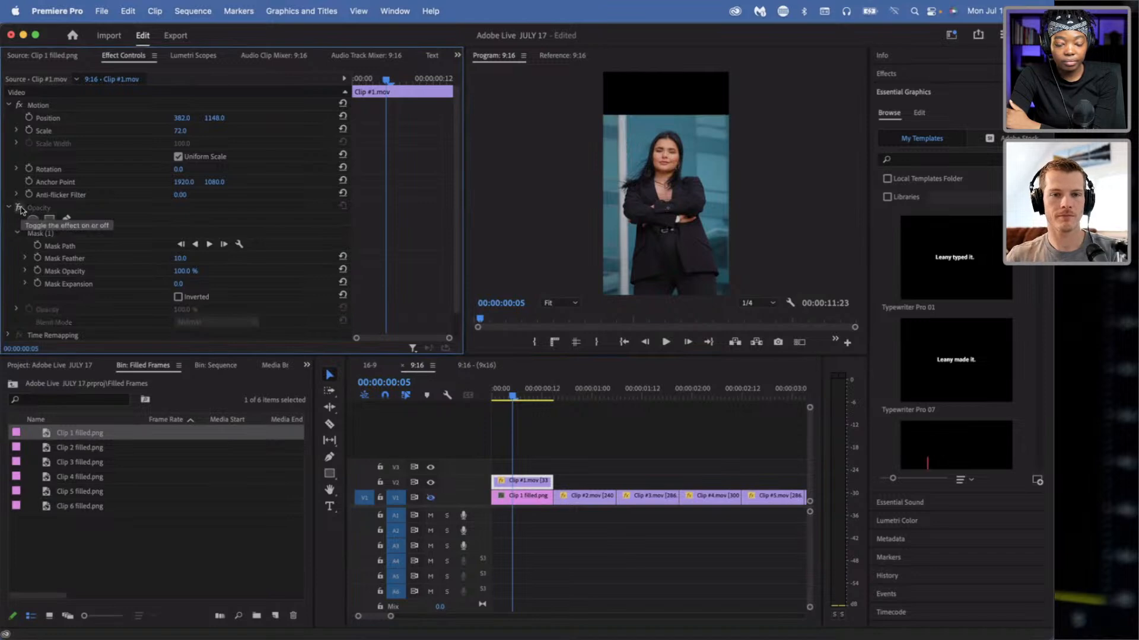
left_click(19, 208)
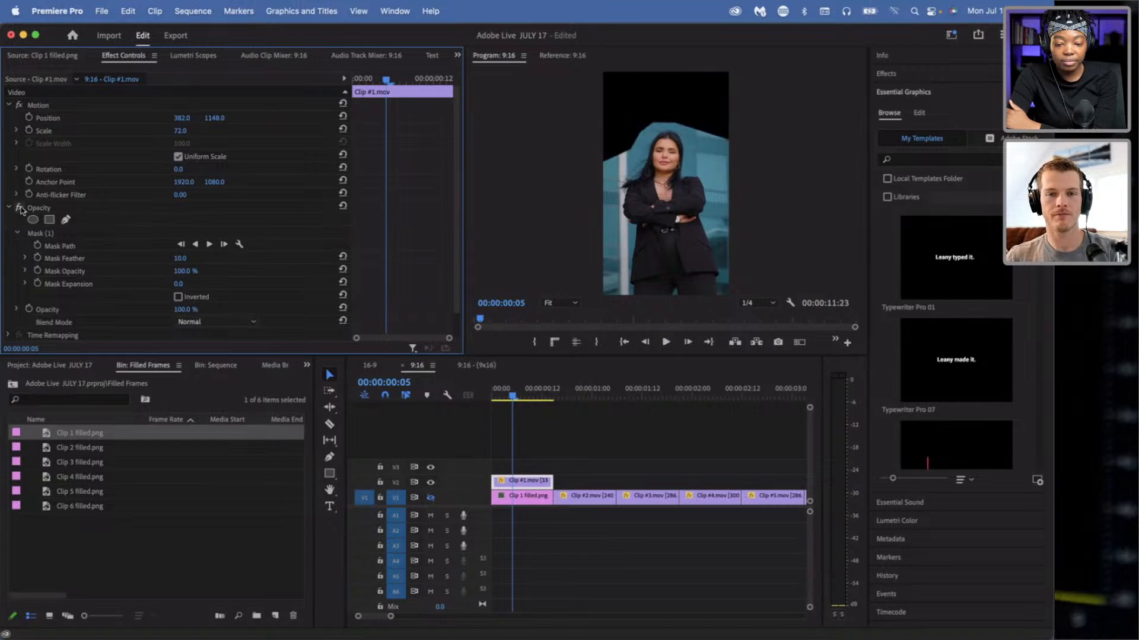
left_click(431, 499)
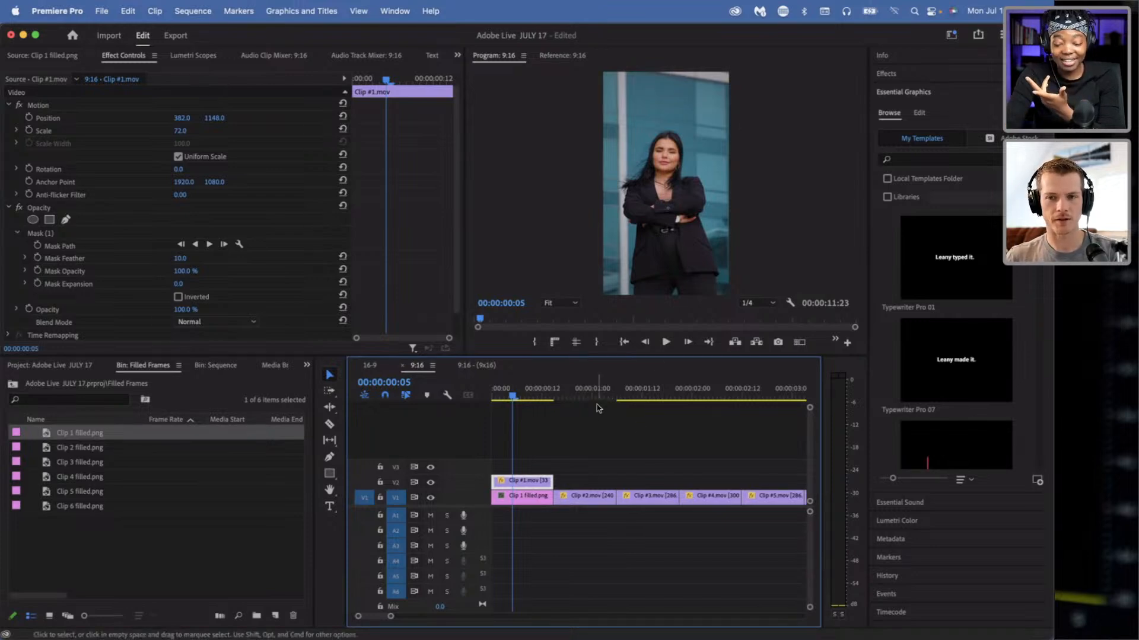
key("space")
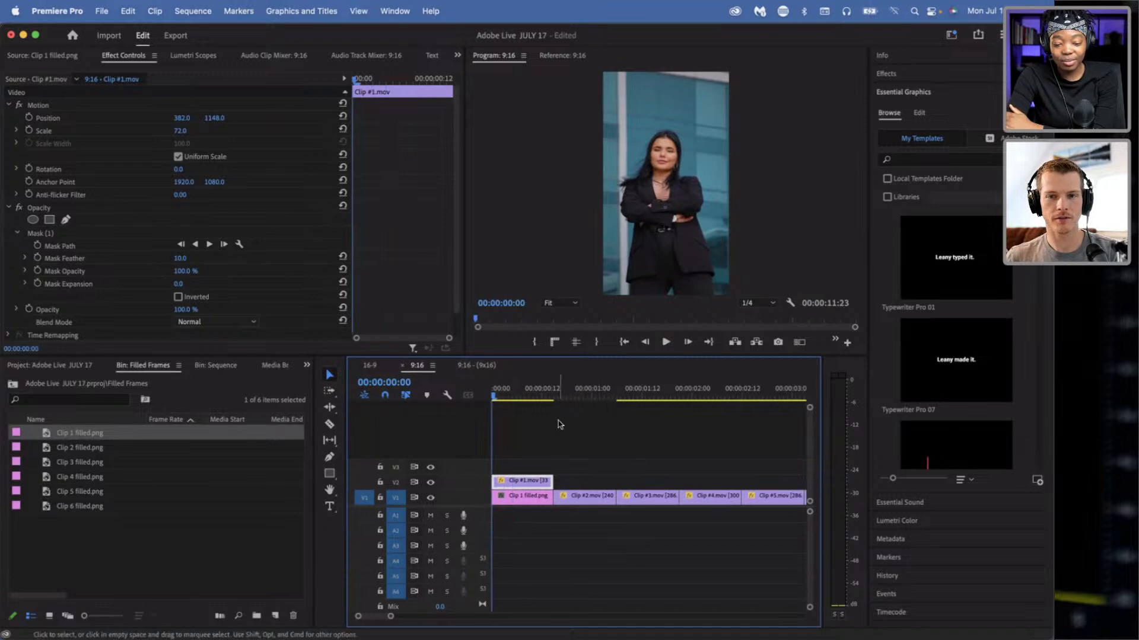
- Play and scrub the masked Clip #1.mov over Clip 1 filled.png, inspecting the blend and the clip's mask settings
key("space")
left_click_drag(540, 394, 479, 396)
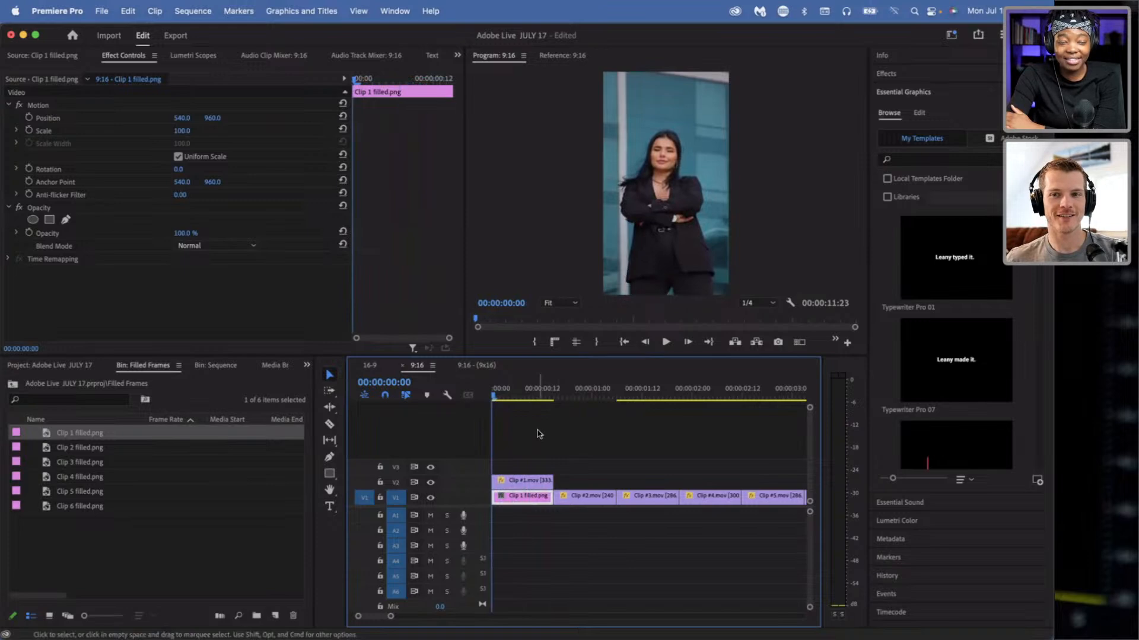
left_click(527, 396)
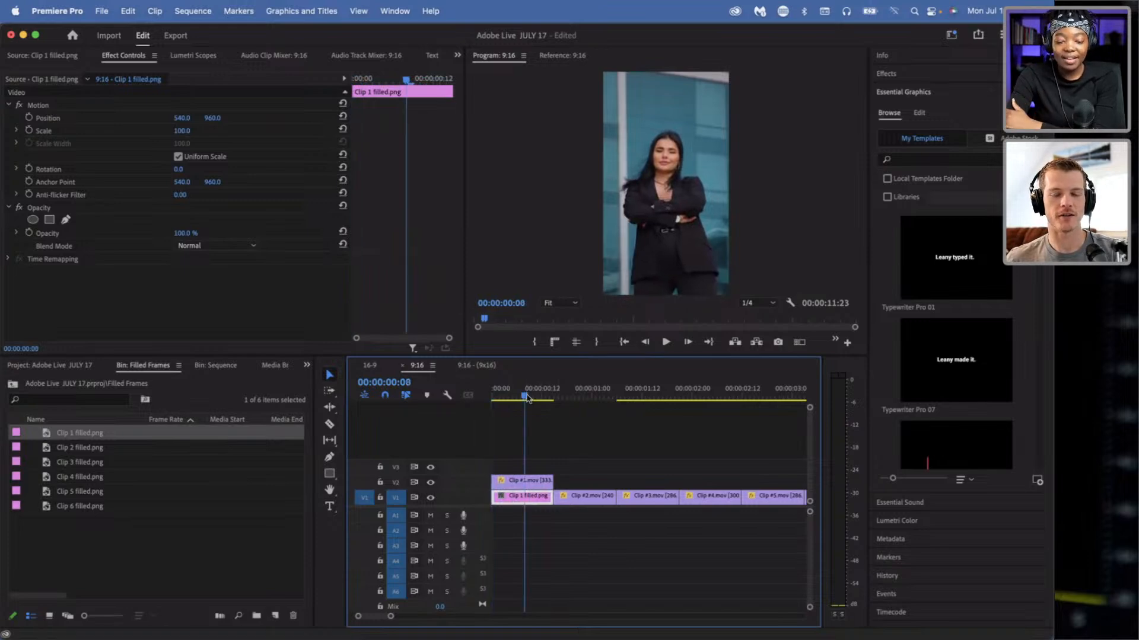
left_click(528, 486)
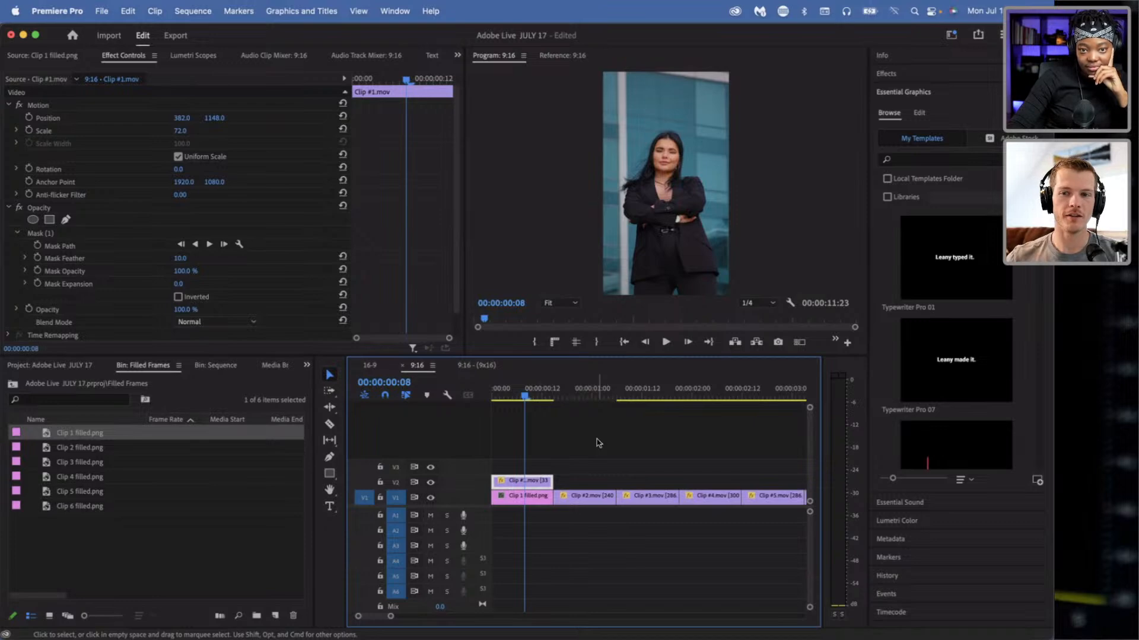
mouse_move(526, 396)
left_mouse_down()
mouse_move(493, 397)
mouse_move(518, 406)
left_mouse_up()
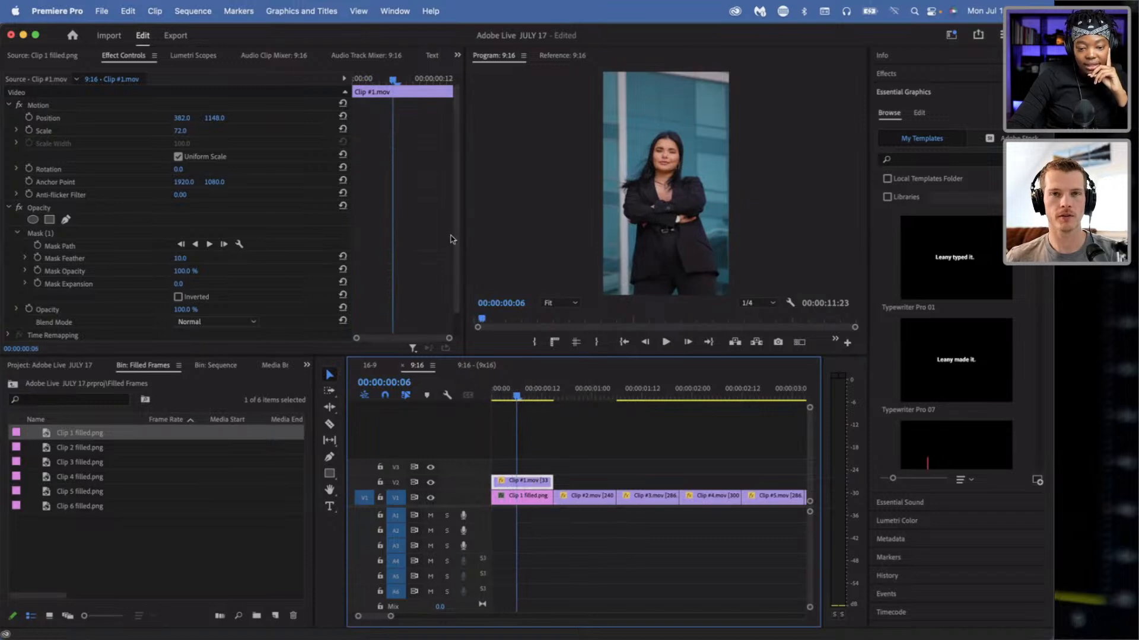
scroll(457, 284, "down", 1)
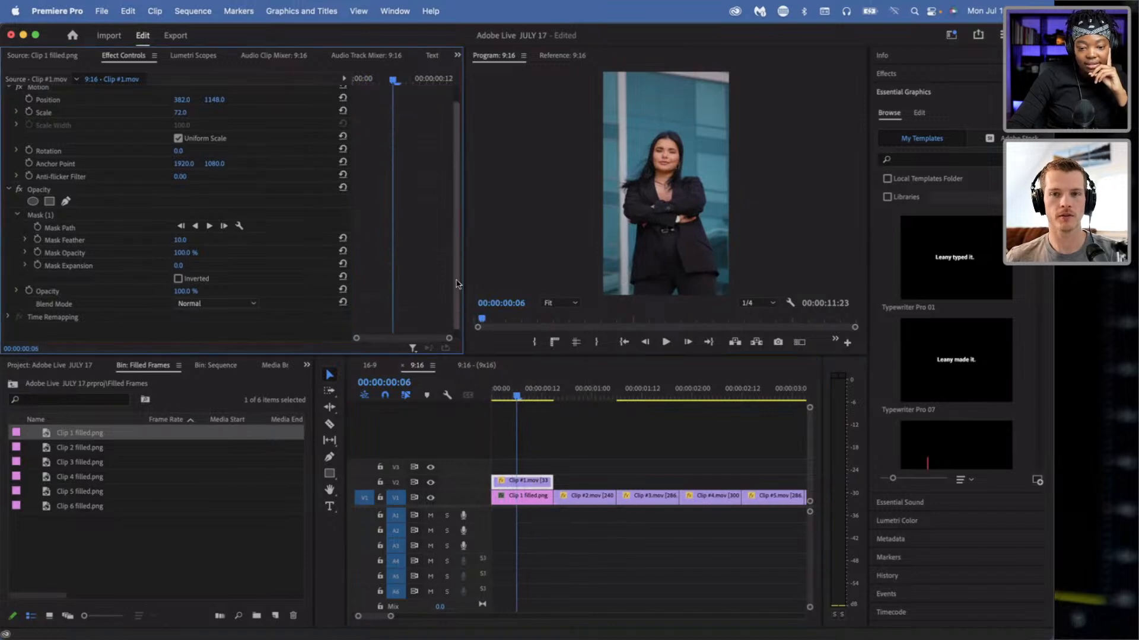
- Move the remaining clips, Clip #2.mov through Clip #6.mov, from V1 up to V2 without shifting them in time
left_click(571, 396)
left_click(591, 503)
key("minus")
key("minus")
key("minus")
left_click_drag(626, 514, 562, 481)
key("equal")
key("super+shift+a")
- Place Clip 2 filled.png on V1 directly after Clip 1 filled.png, beneath Clip #2.mov, undoing the misaligned first placement
left_click_drag(59, 449, 528, 507)
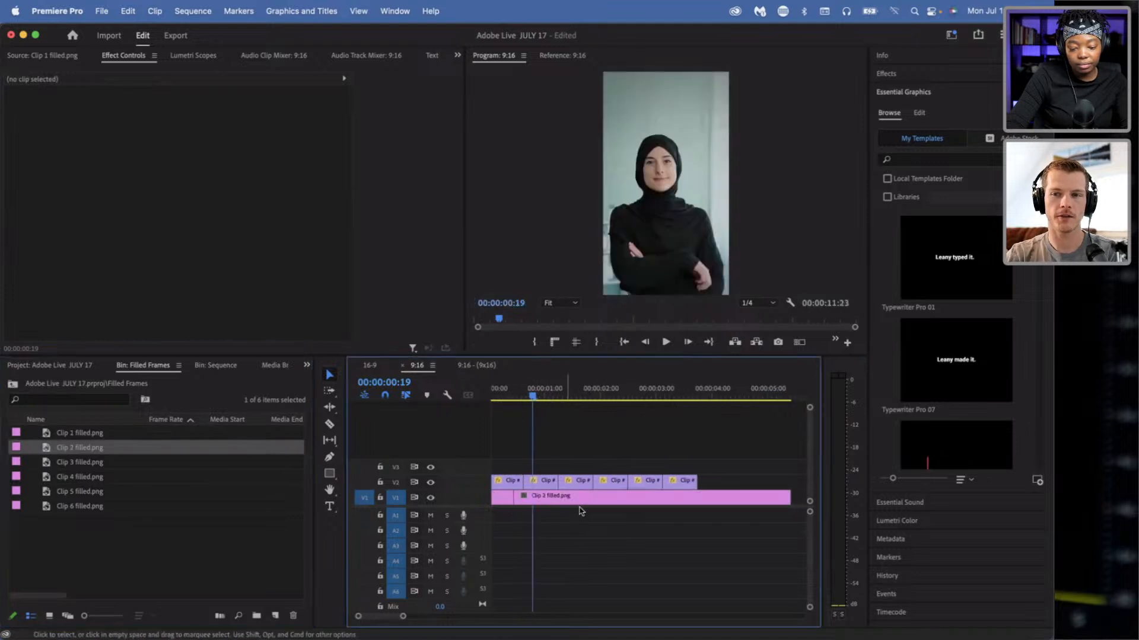
key("super+z")
left_click_drag(99, 452, 538, 503)
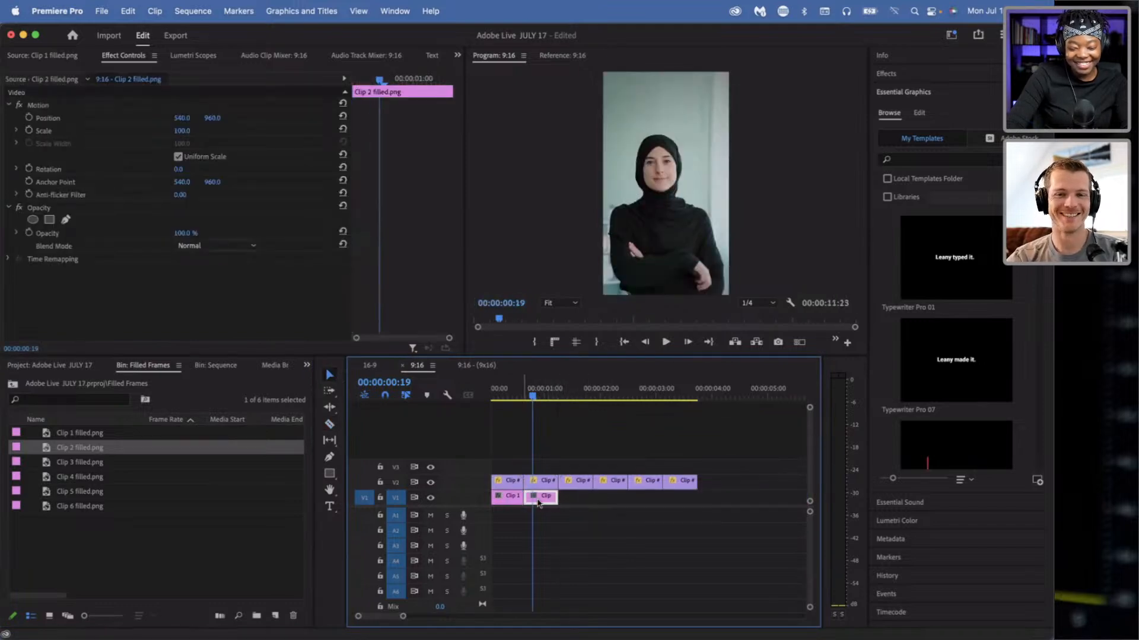
- Place Clip 3 filled.png on V1 beneath Clip #3.mov, cut it at that clip's end and delete the excess
left_click(66, 463)
left_click_drag(292, 487, 574, 512)
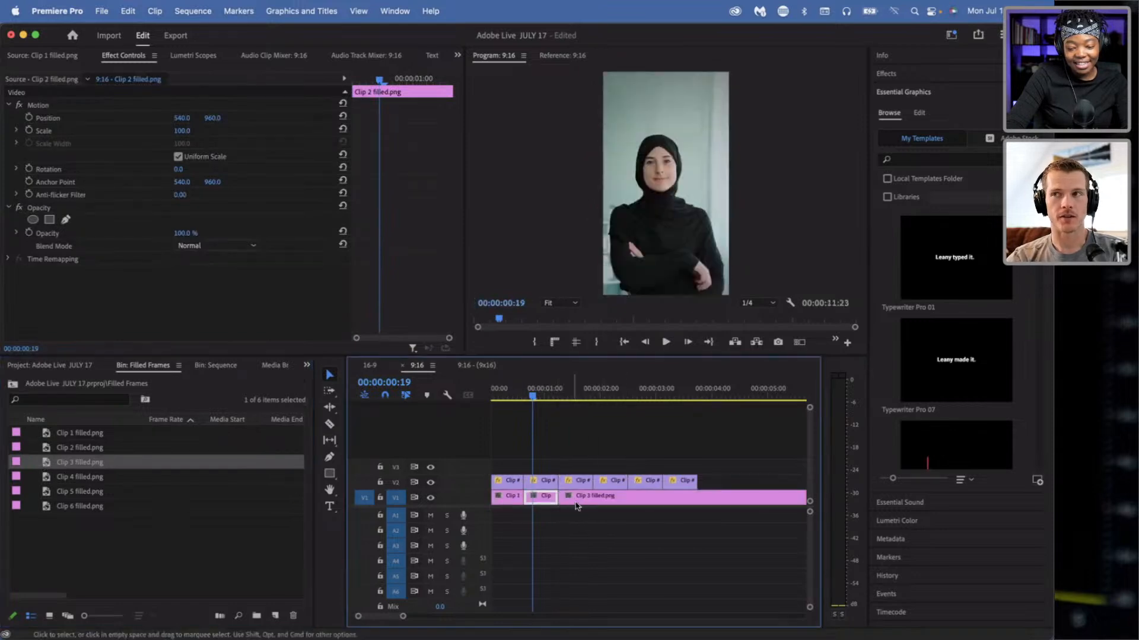
key("c")
left_click(593, 497)
key("v")
left_click(611, 498)
key("Delete")
- Place Clip 4 filled.png on V1 beneath Clip #4.mov, cut it at that clip's end and delete the excess
left_click(47, 480)
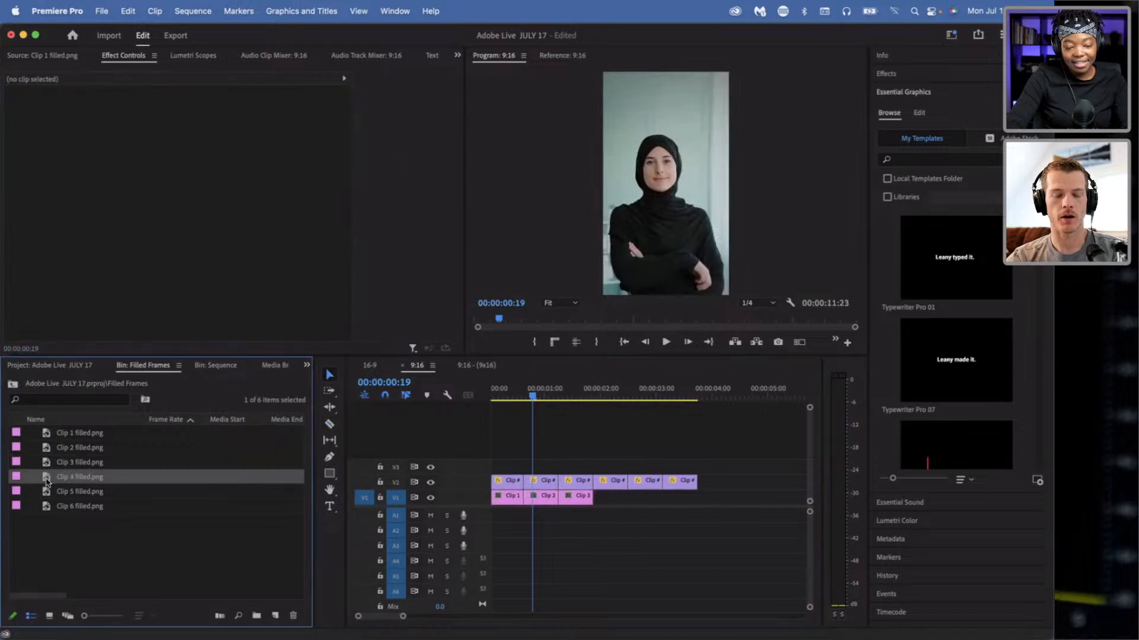
left_click_drag(420, 500, 635, 504)
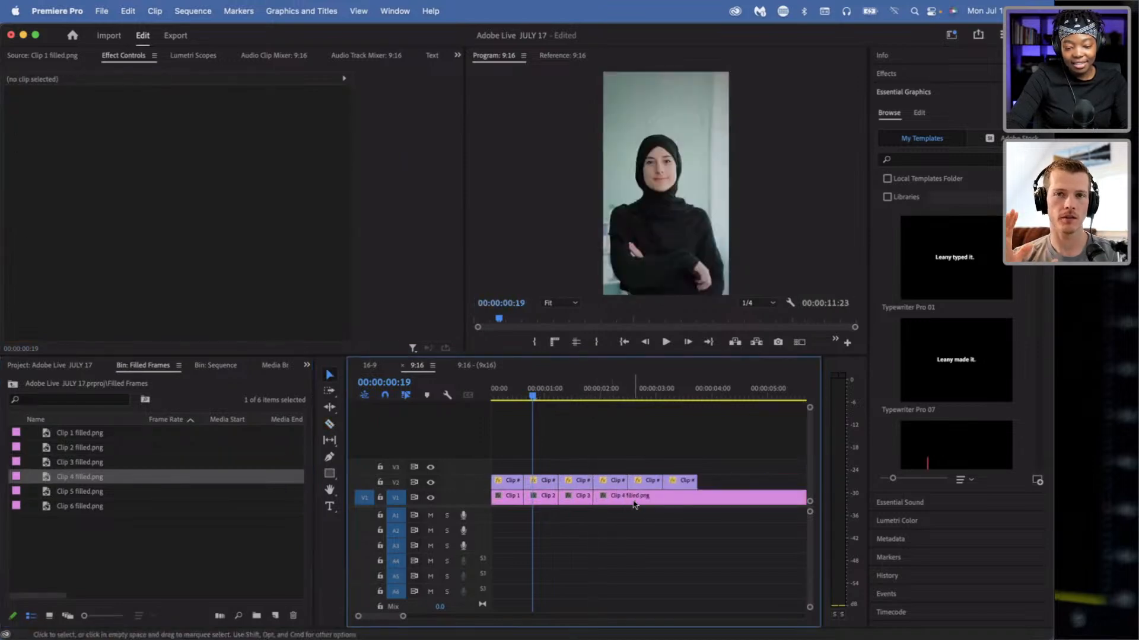
key("c")
left_click(627, 498)
key("v")
left_click(646, 499)
key("Delete")
- Place Clip 5 filled.png on V1 beneath Clip #5.mov and cut it to that clip's length, undoing unwanted edits
left_click(48, 495)
left_click_drag(365, 513, 669, 501)
key("c")
left_click(686, 499)
key("v")
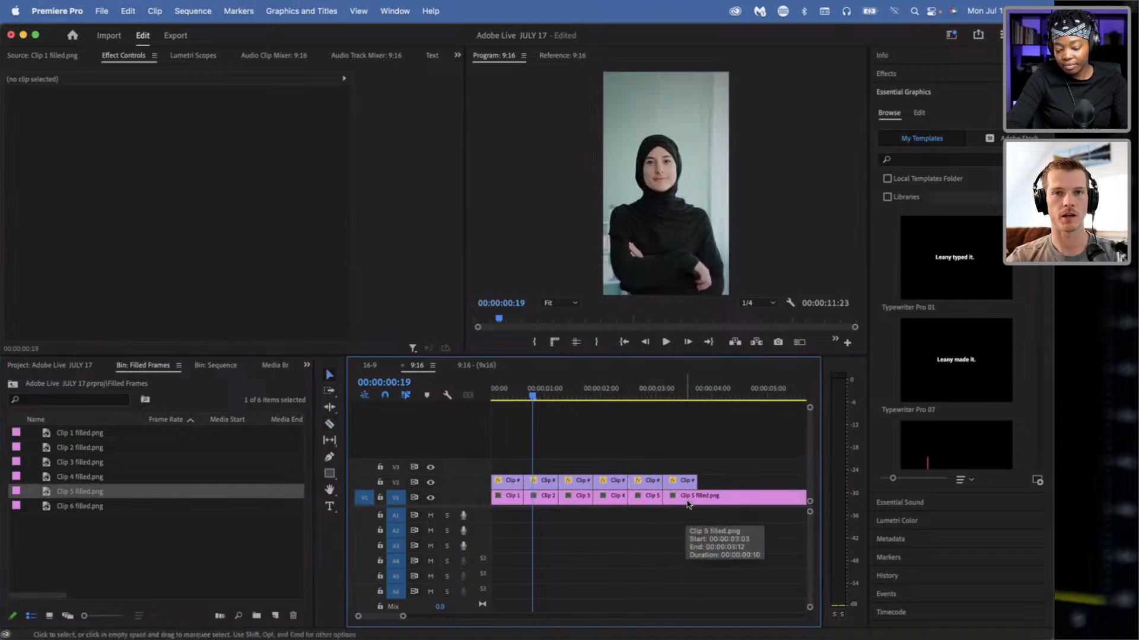
key("super+z")
key("super+z")
- Place Clip 6 filled.png on V1 beneath Clip #6.mov, cut it at that clip's end and delete the excess
left_click_drag(59, 507, 749, 535)
key("c")
left_click(700, 498)
key("v")
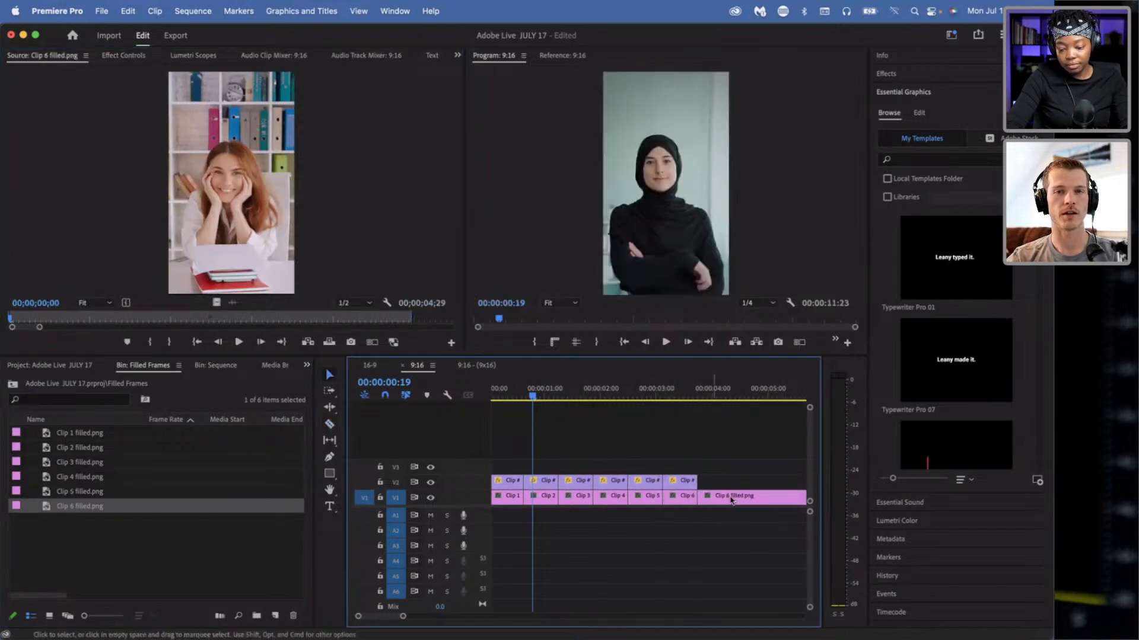
left_click(734, 499)
key("Delete")
- Play the stacked sequence from the start and inspect how Clip #2.mov sits over Clip 2 filled.png
left_click_drag(533, 396, 487, 396)
key("space")
key("space")
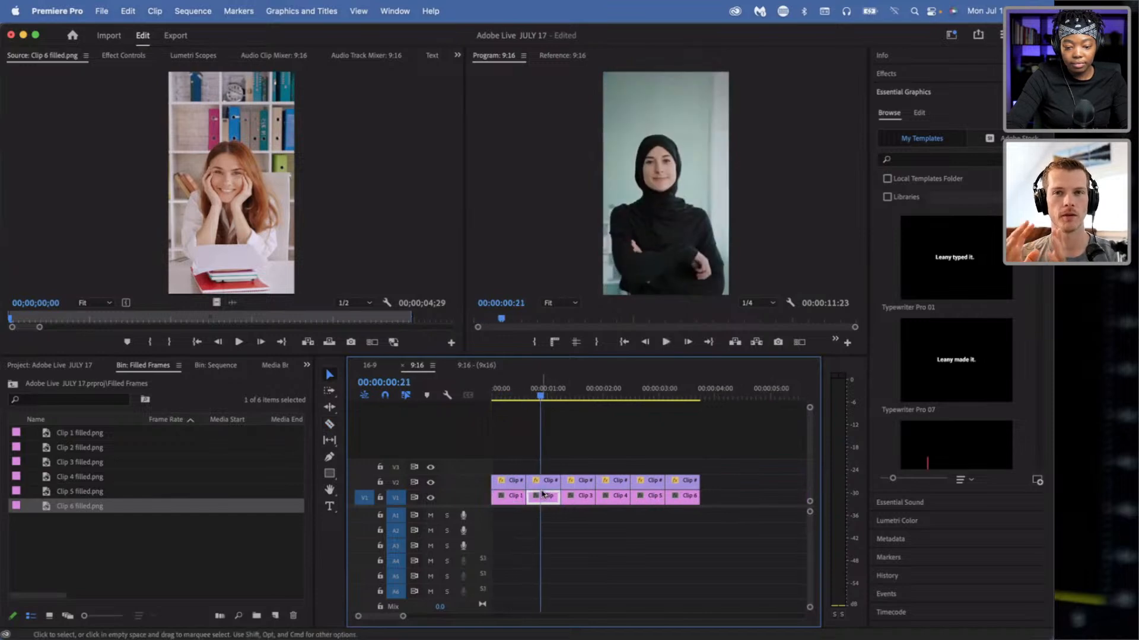
key("Down")
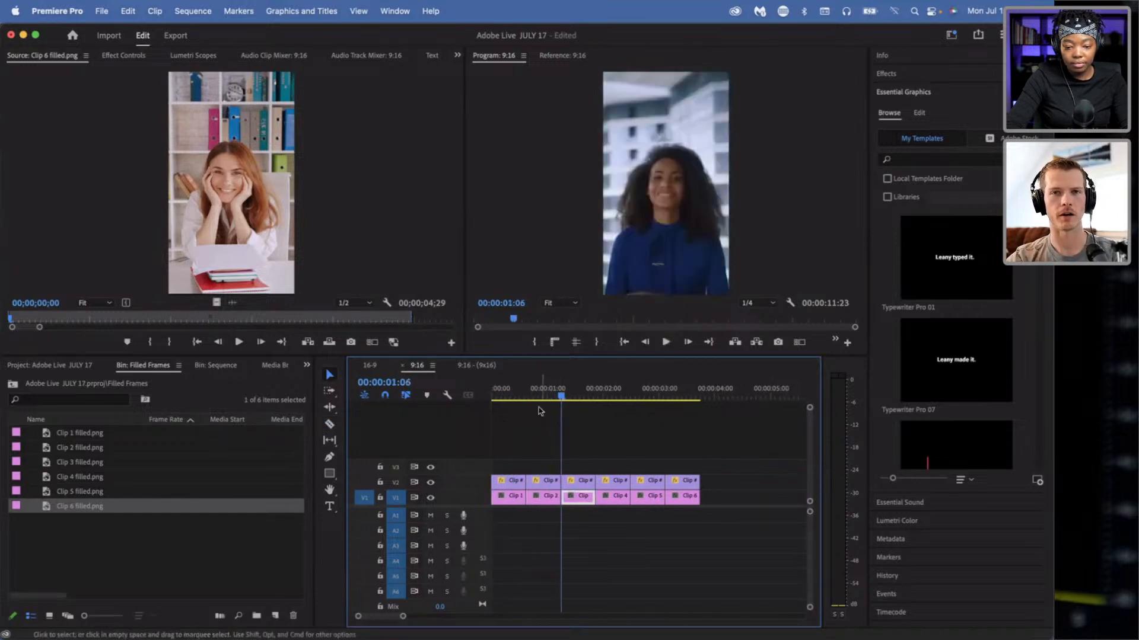
left_click(535, 395)
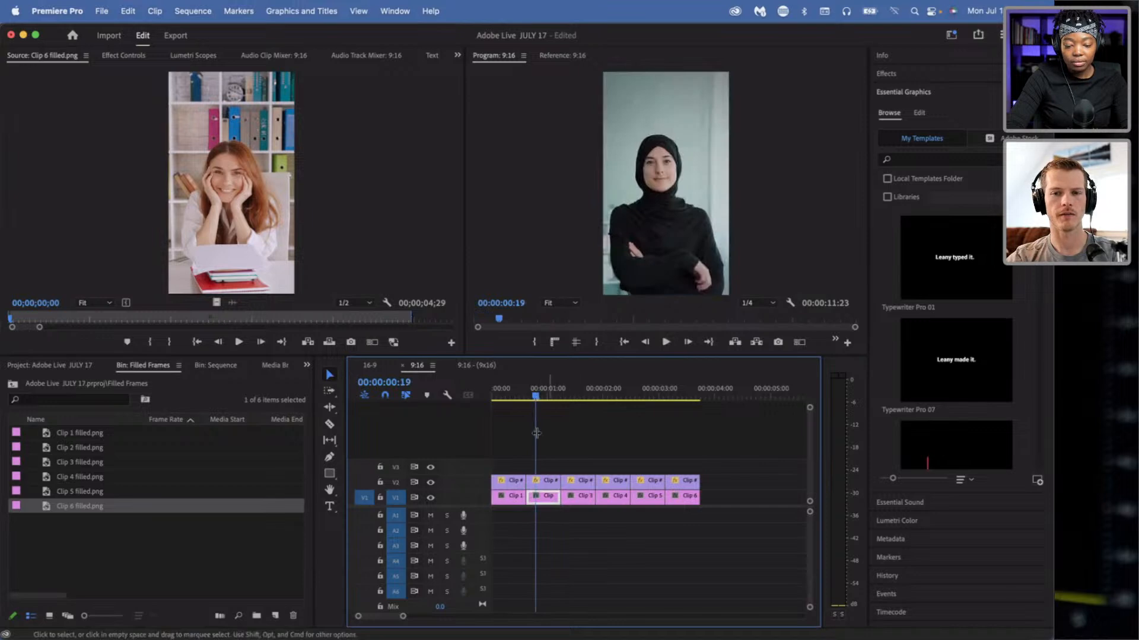
left_click(516, 395)
left_click(562, 428)
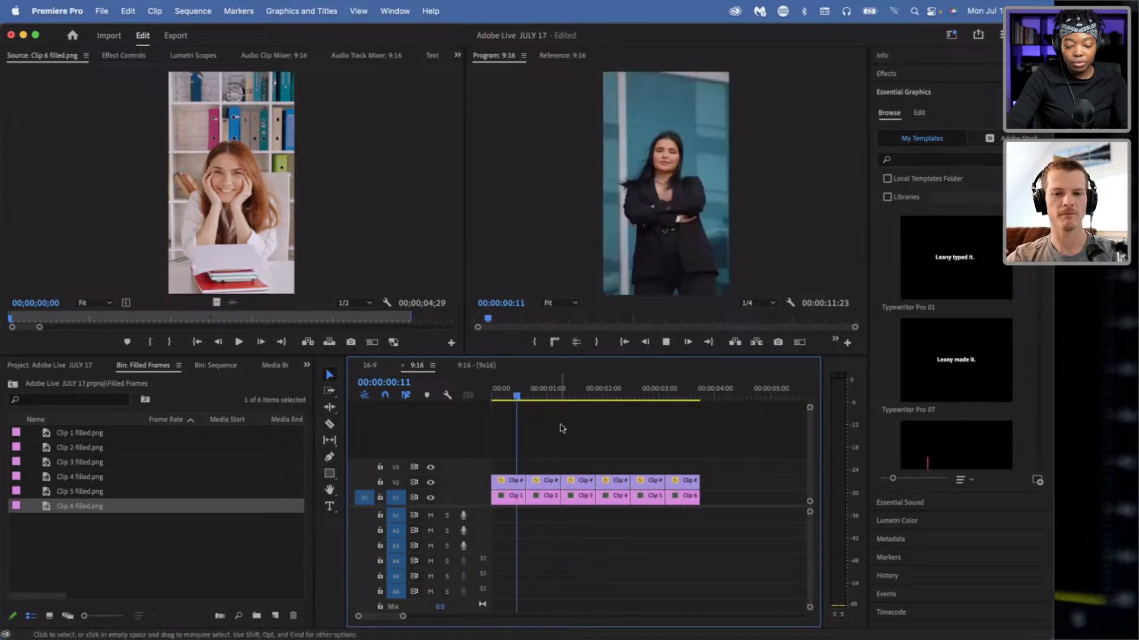
left_click(540, 395)
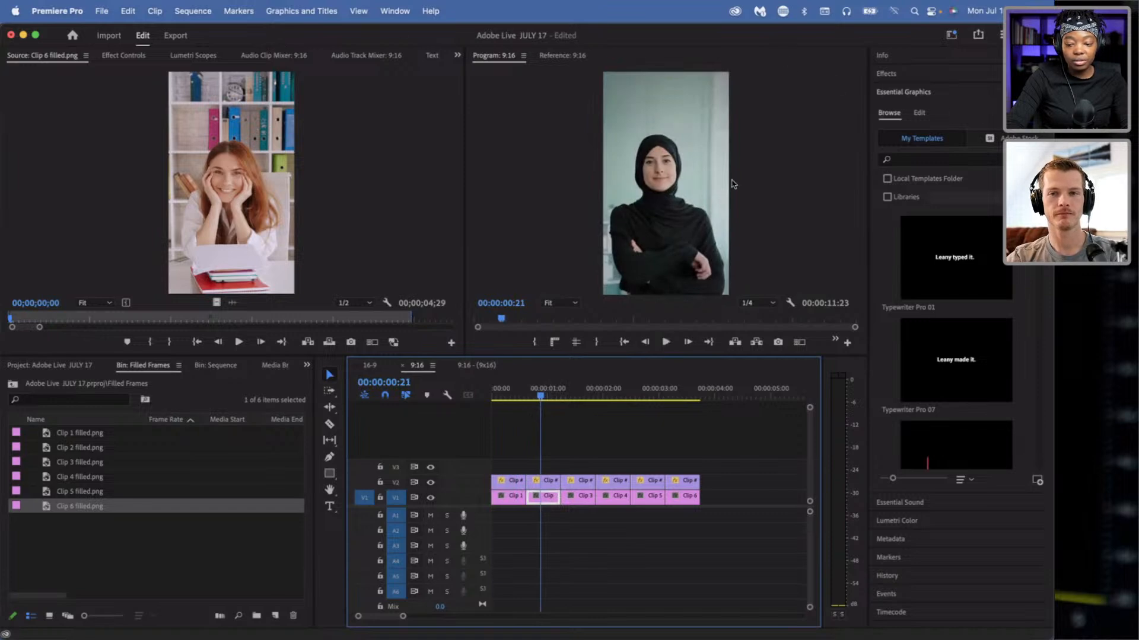
left_click(574, 467)
left_click(546, 482)
left_click(544, 501)
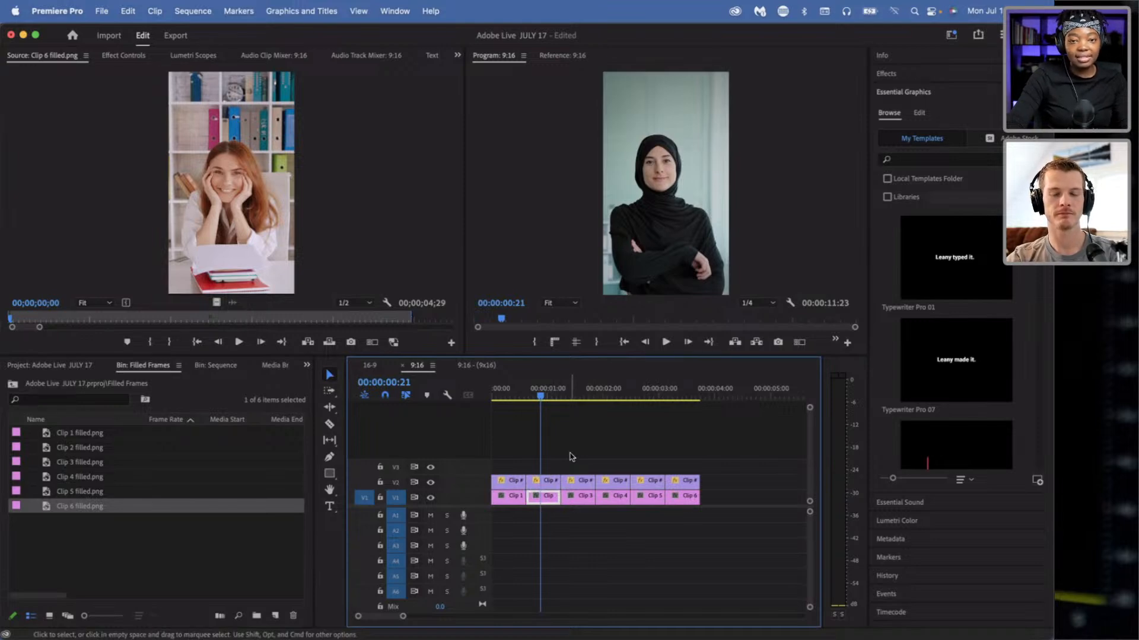
- With V1 hidden, start a Pen opacity mask on Clip #2.mov at 00:00:00:21, outlining over the woman's head and past the picture's right edge
left_click(548, 484)
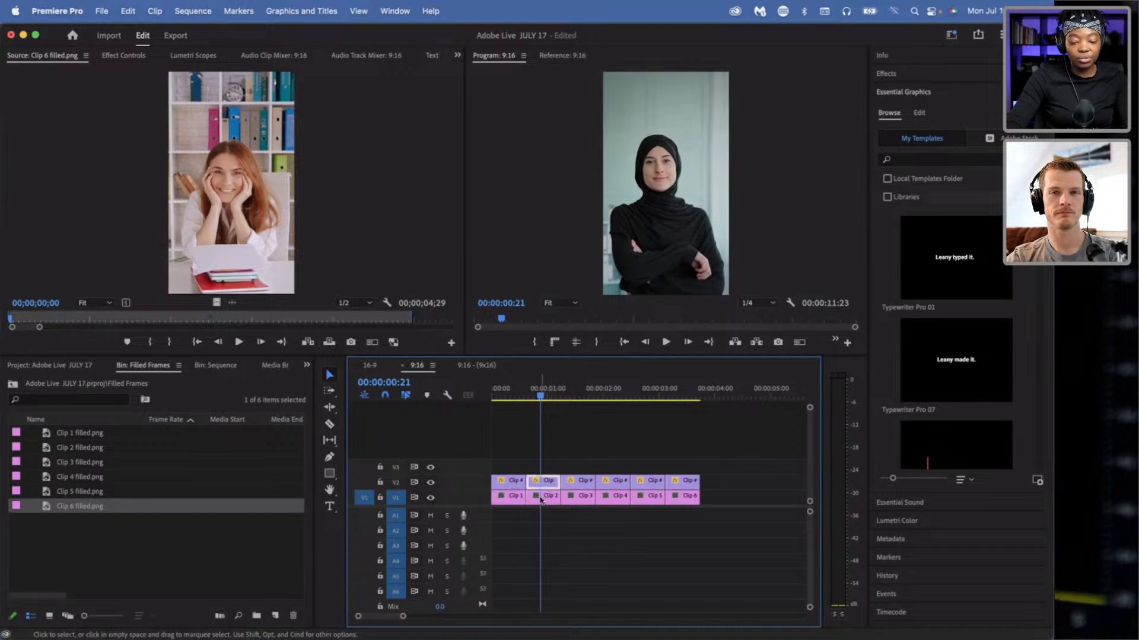
left_click(431, 499)
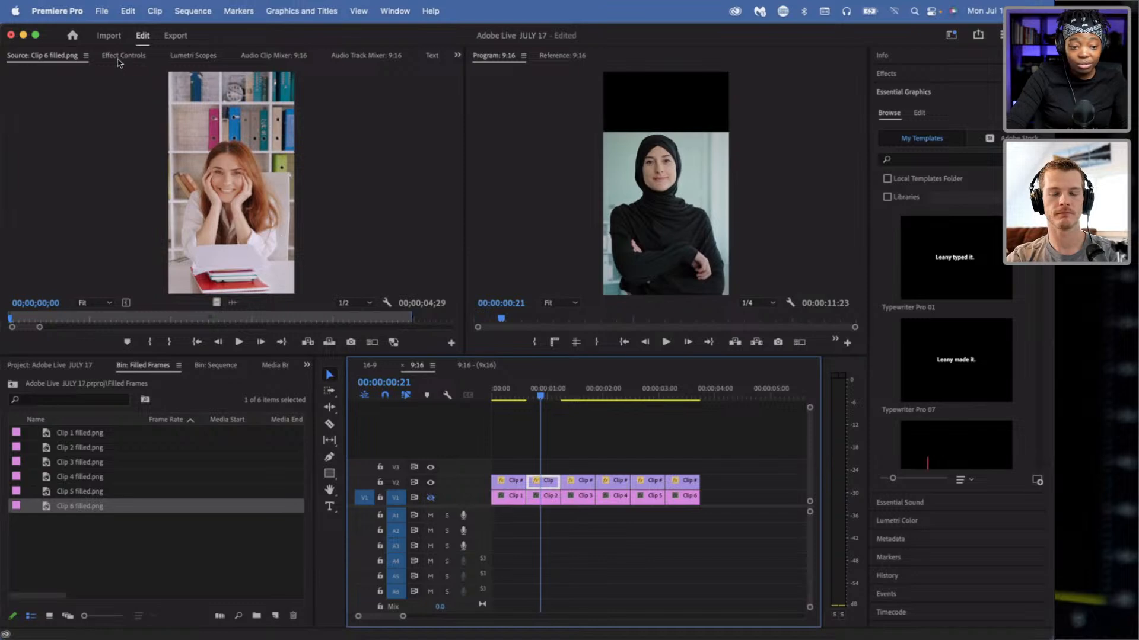
left_click(122, 56)
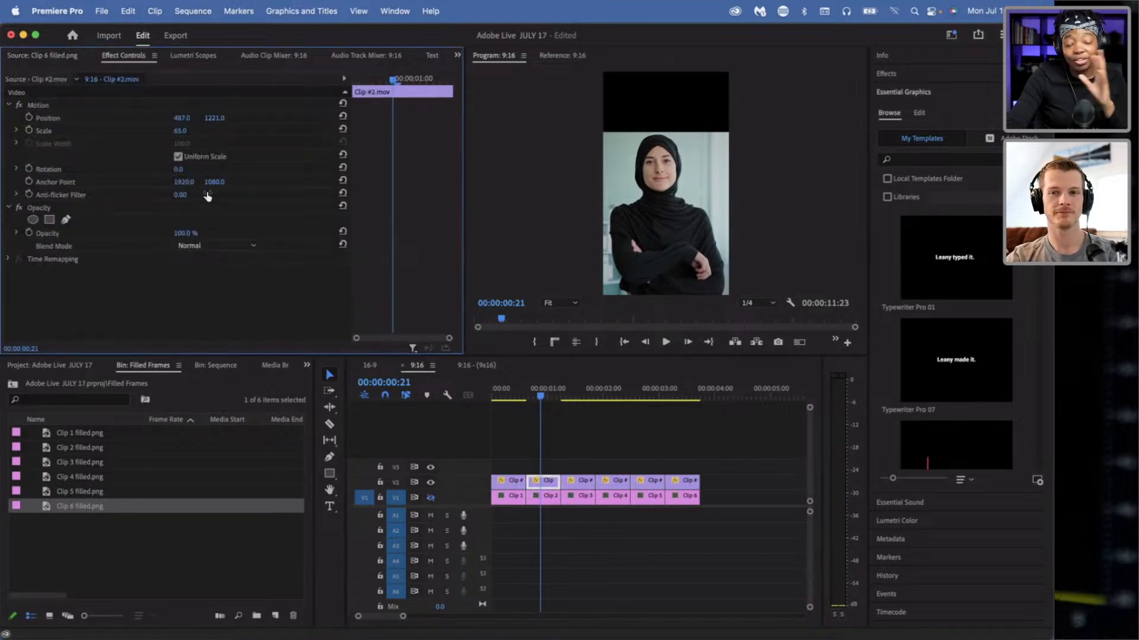
left_click(66, 221)
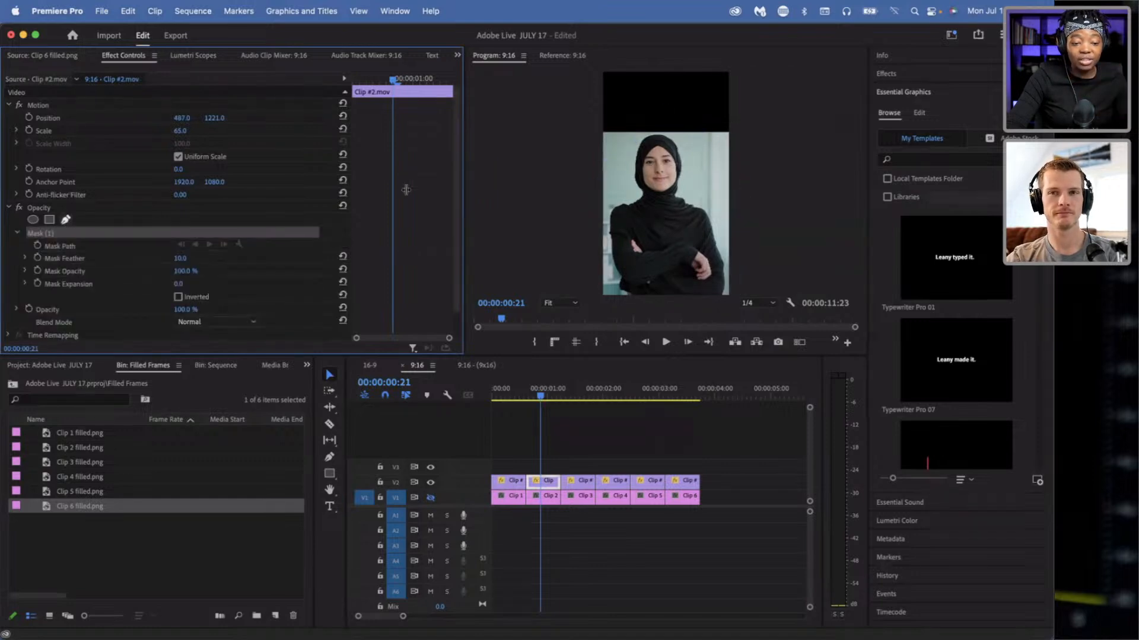
left_click(603, 177)
left_click(624, 136)
left_click(641, 135)
left_click(706, 150)
left_click(730, 167)
left_click(738, 211)
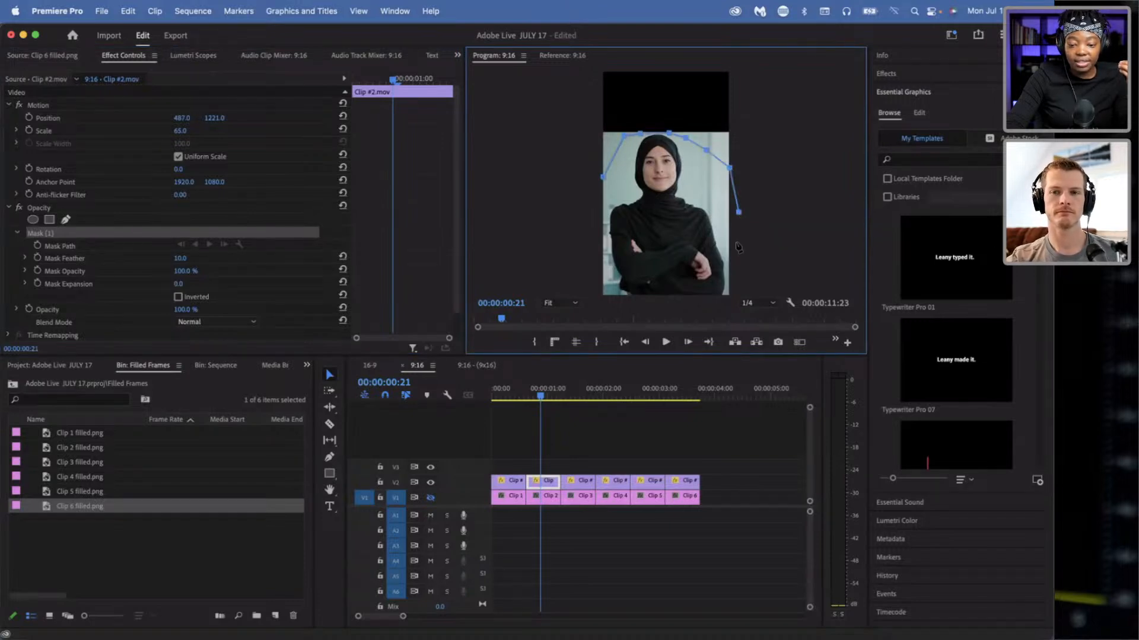
- Zoom the Program Monitor out to 10%, close Clip #2.mov's mask around the outside of the picture's lower edge, and restore Fit zoom
left_click(559, 303)
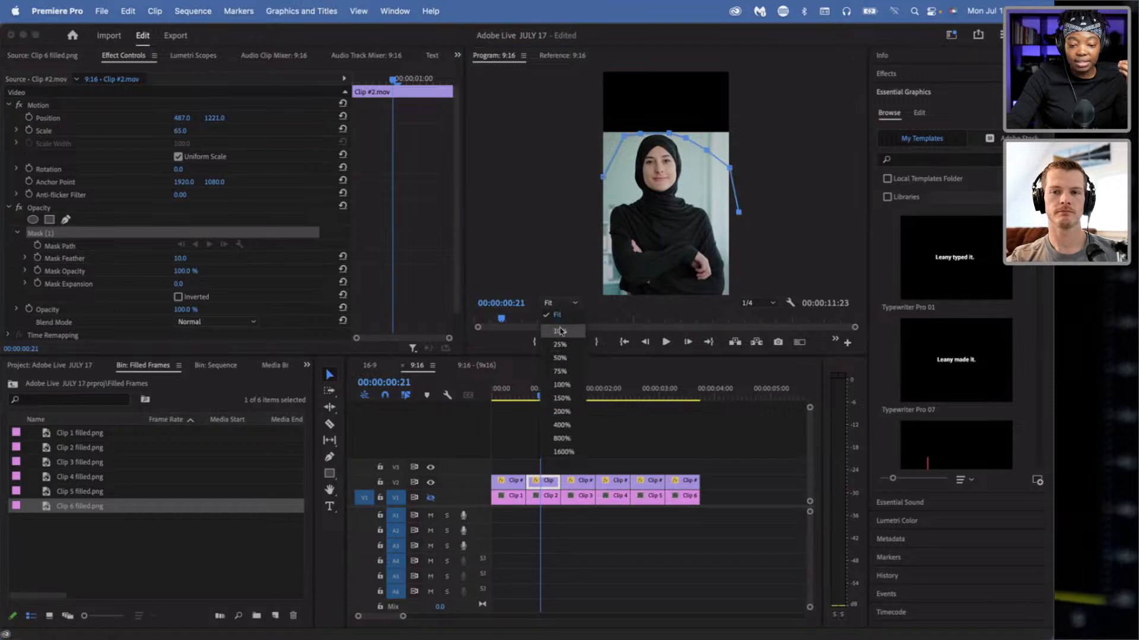
left_click(563, 333)
left_click(690, 228)
left_click(652, 224)
left_click(644, 193)
left_click(567, 304)
left_click(560, 319)
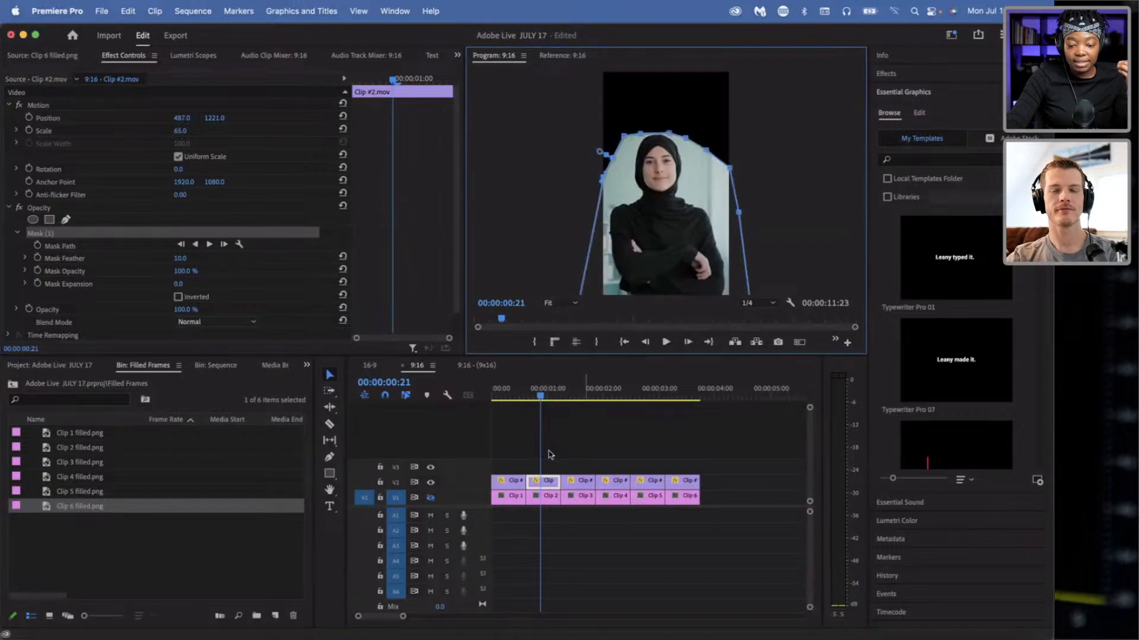
- Show V1 again and step through the masked Clip #2.mov composited over Clip 2 filled.png
left_click(431, 497)
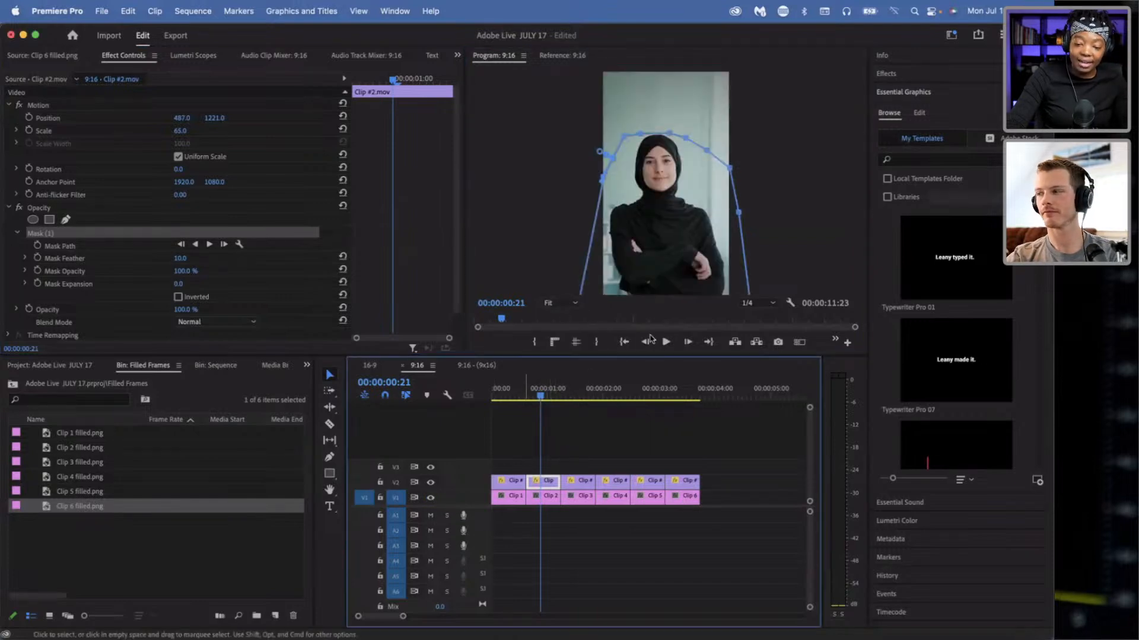
left_click(547, 394)
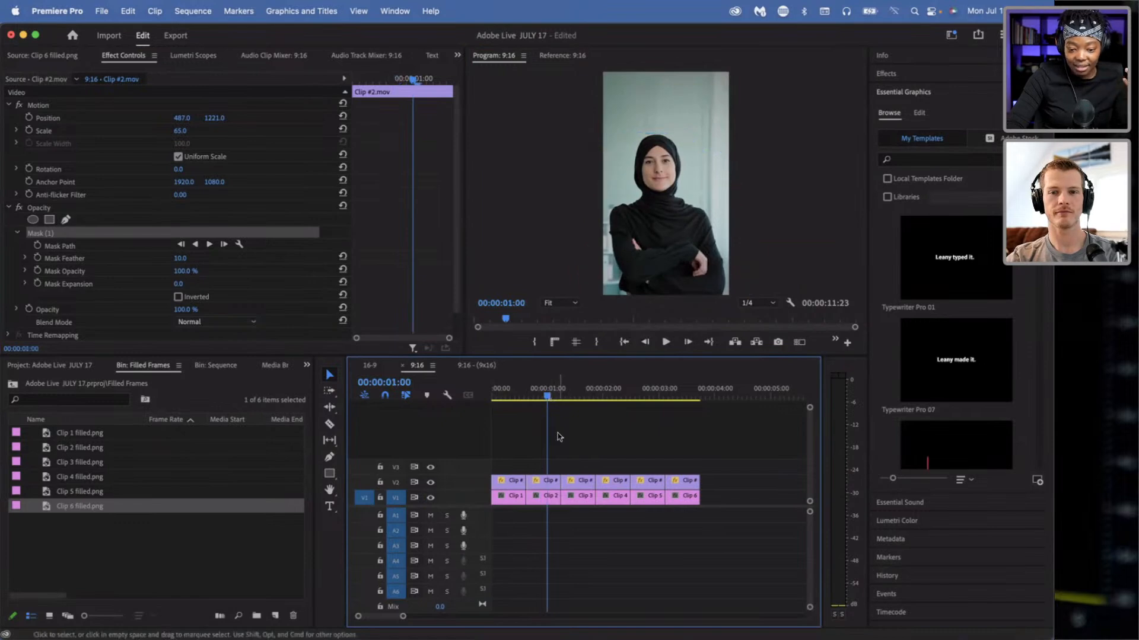
left_click(546, 496)
key("Left")
key("Left")
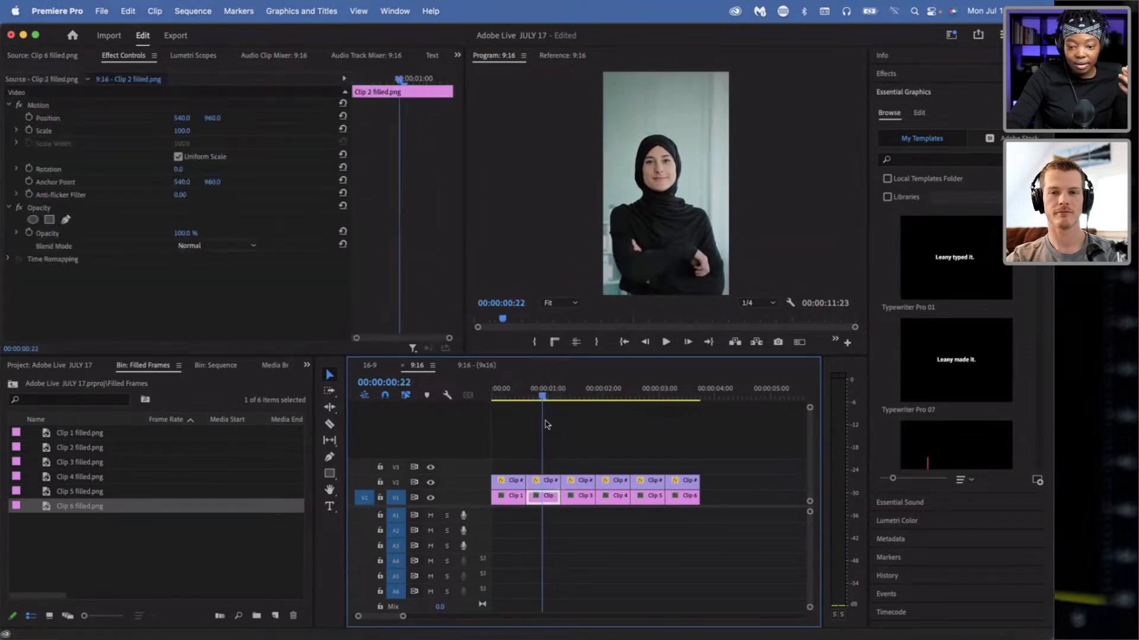
- Inspect Clip #3.mov and Clip 3 filled.png in turn at 00:00:01:11
left_click(572, 422)
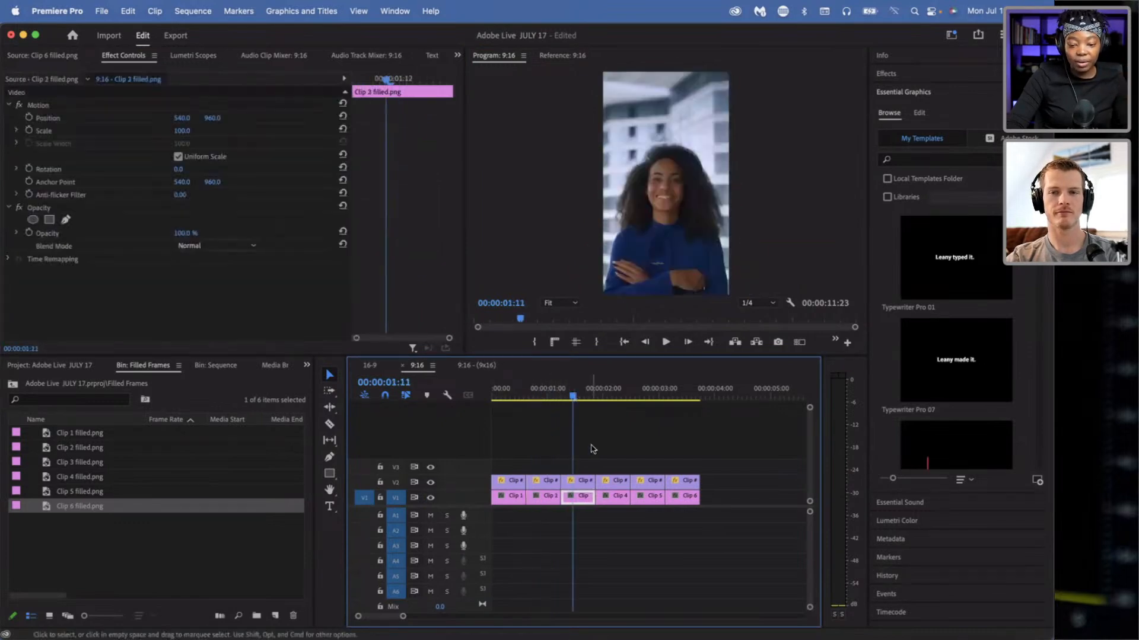
left_click(581, 482)
left_click(581, 500)
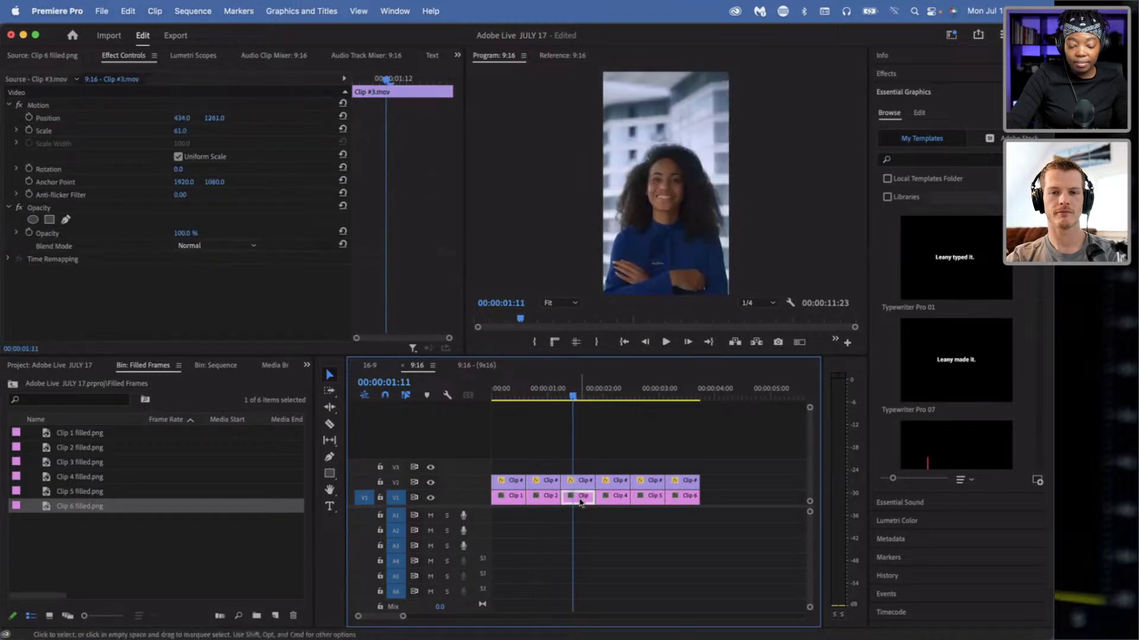
left_click(578, 483)
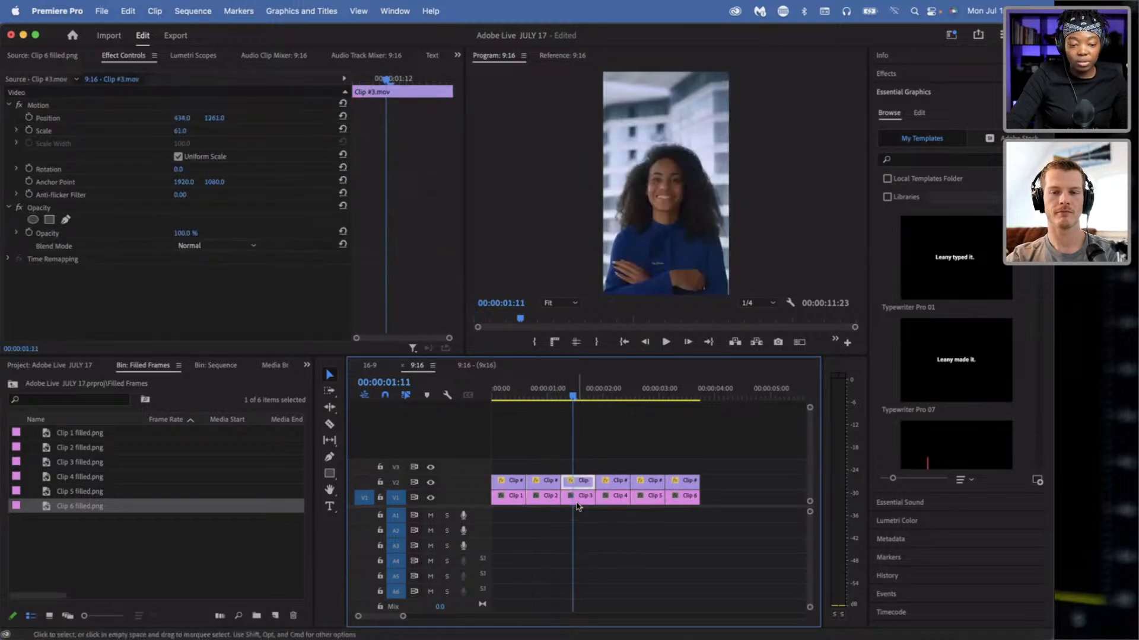
left_click(578, 495)
left_click(579, 482)
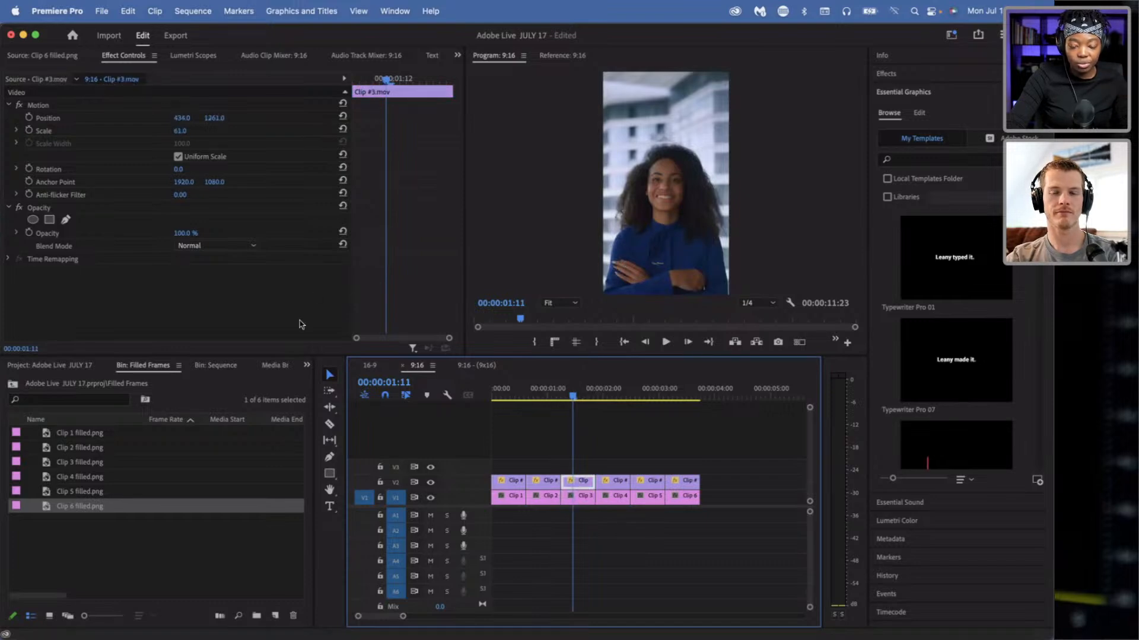
- With V1 hidden, start a Pen opacity mask on Clip #3.mov at 00:00:01:17, outlining over the woman's hair and past the picture's right edge
left_click_drag(616, 389, 587, 396)
left_click(580, 481)
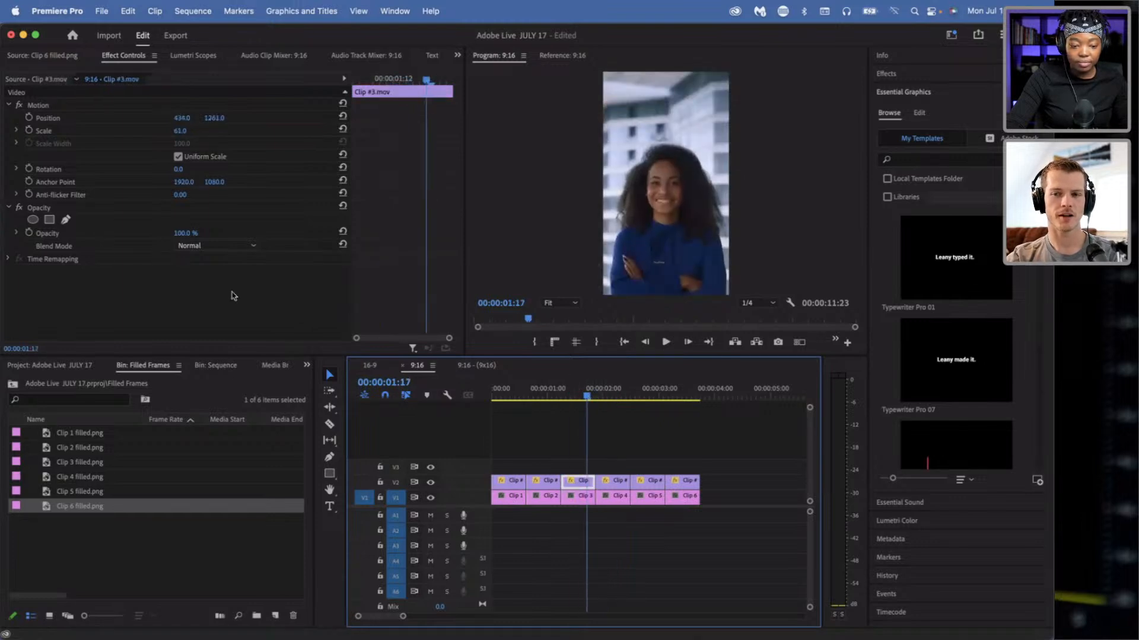
left_click(430, 499)
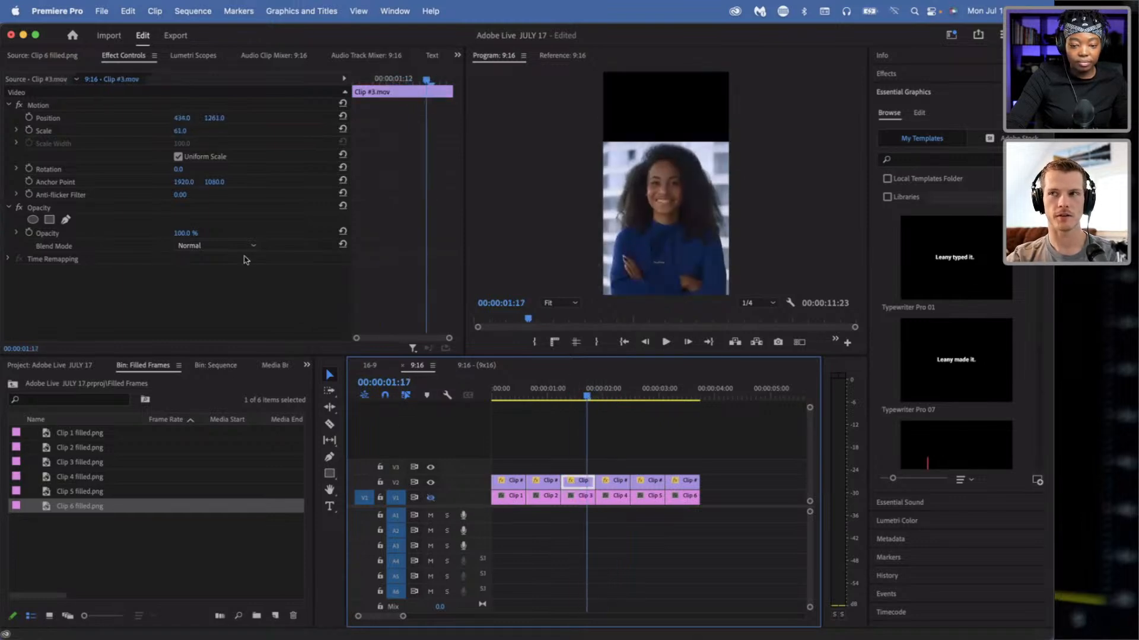
left_click(49, 219)
left_click(596, 211)
left_click(618, 172)
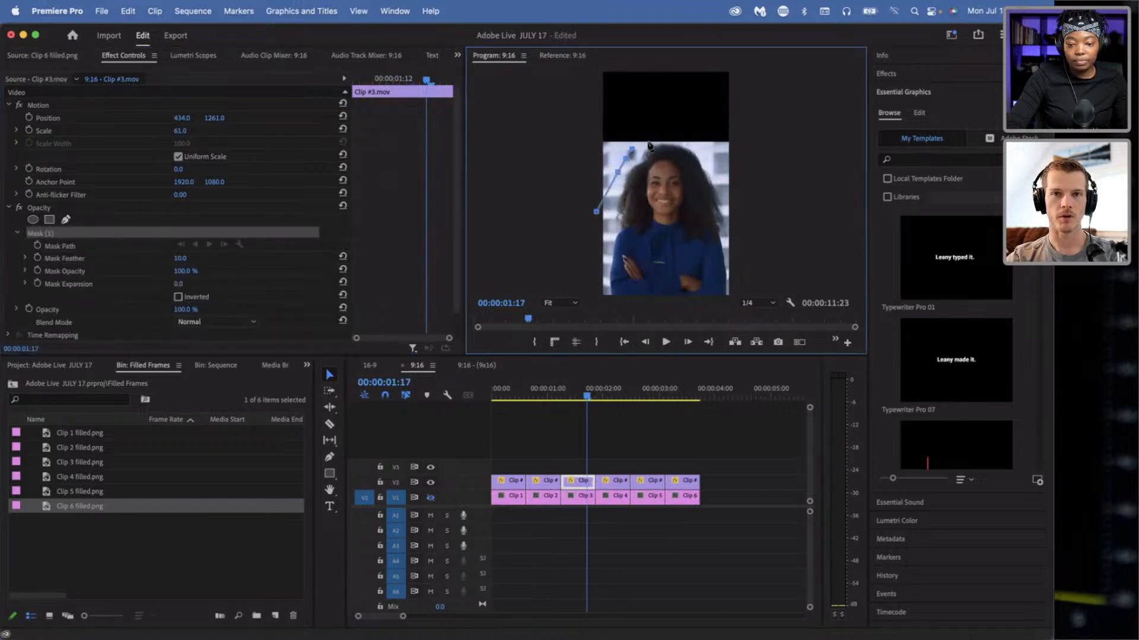
left_click(690, 144)
left_click(718, 159)
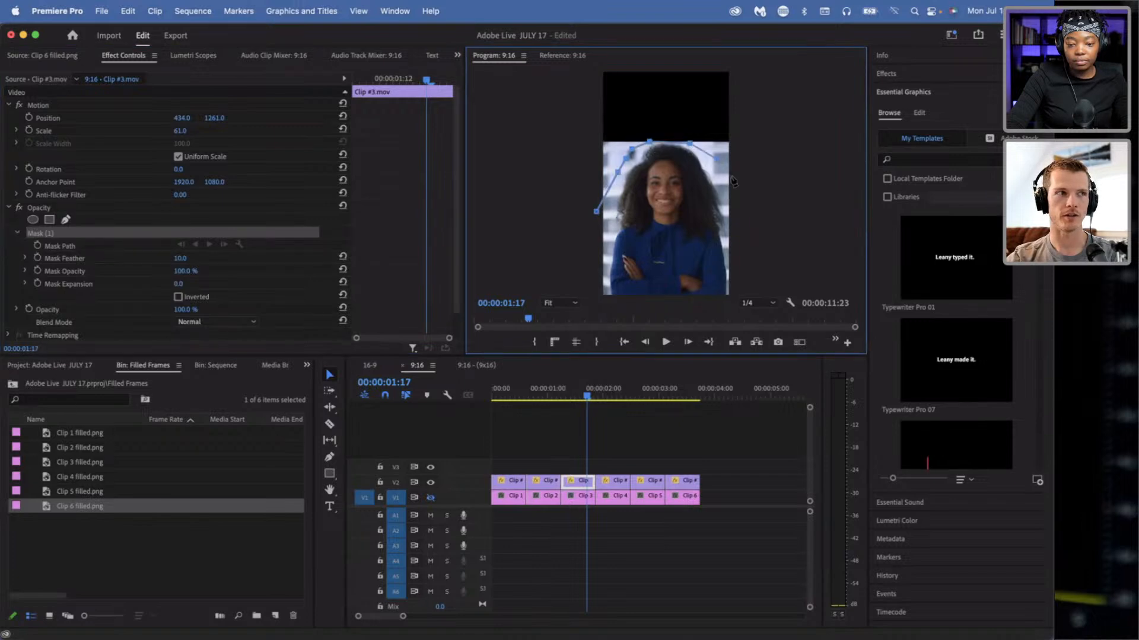
left_click(737, 219)
- Zoom the Program Monitor out to 10%, close Clip #3.mov's mask around the outside of the picture's lower edge, and restore Fit zoom
left_click(558, 303)
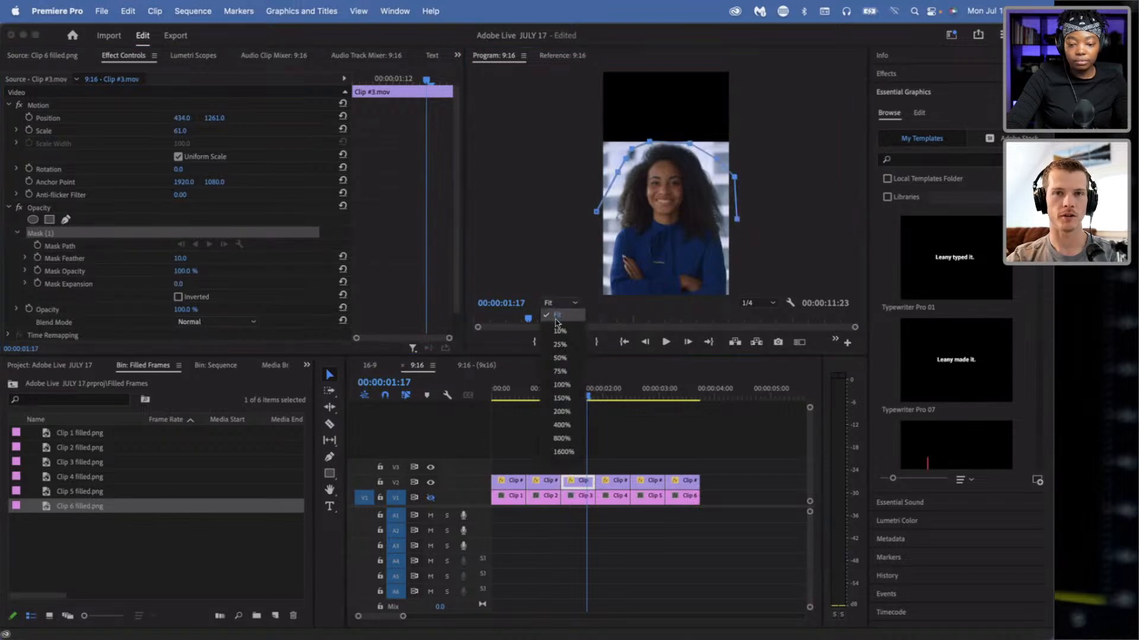
left_click(558, 332)
left_click(648, 220)
left_click(639, 179)
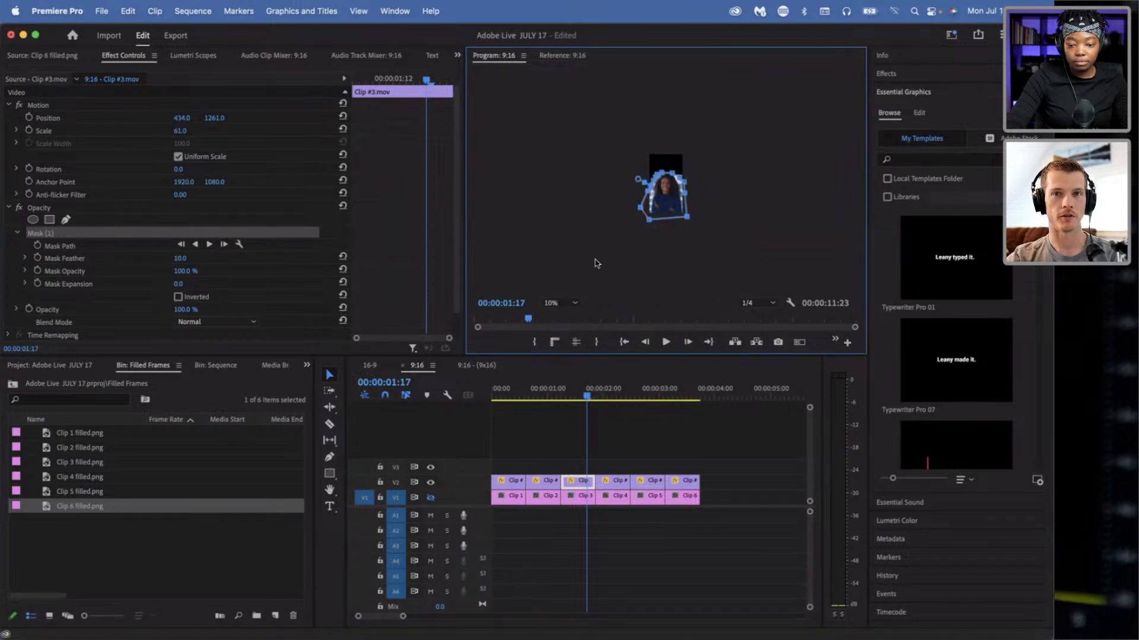
left_click(558, 303)
left_click(559, 315)
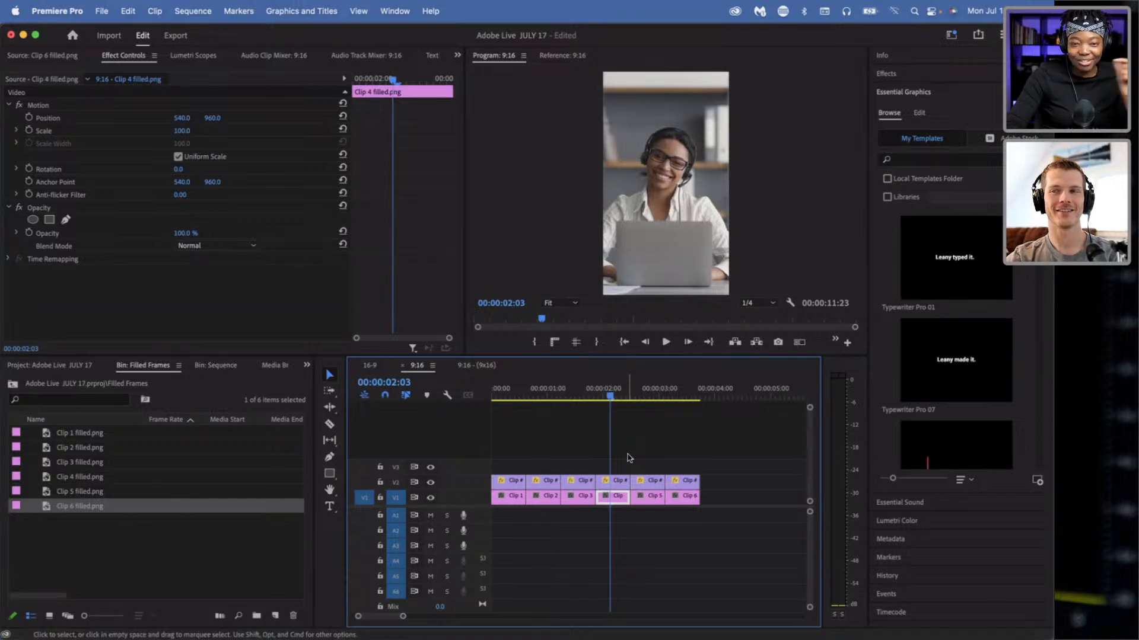
- Compare Clip #4.mov with Clip 4 filled.png by inspecting each in turn at 00:00:02:03
key("=")
left_click(620, 481)
left_click(624, 498)
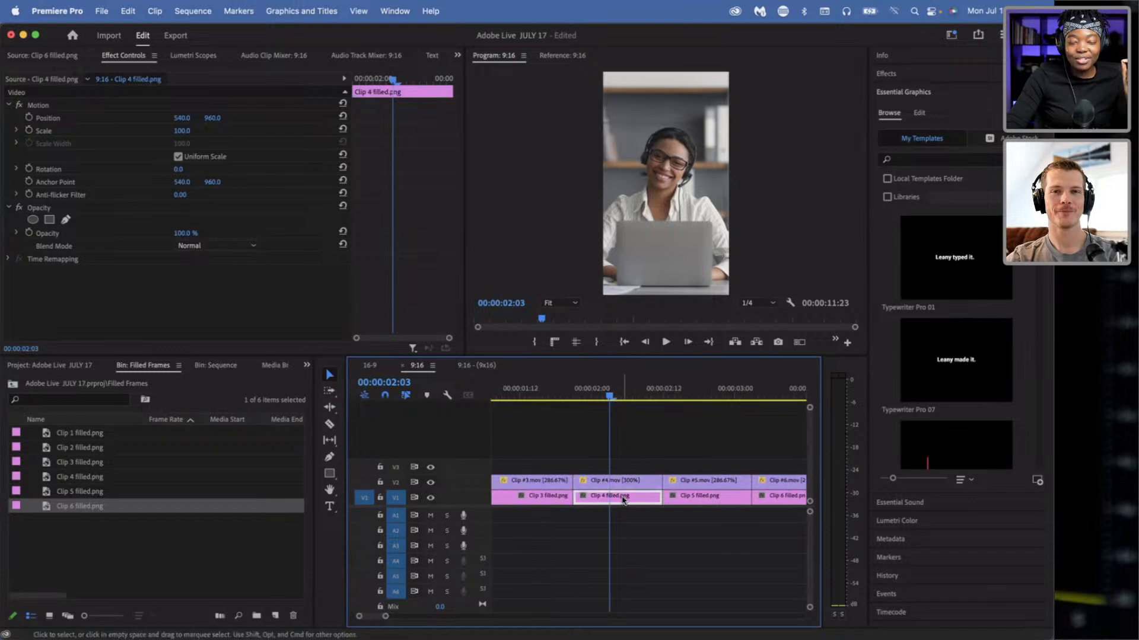
left_click(622, 486)
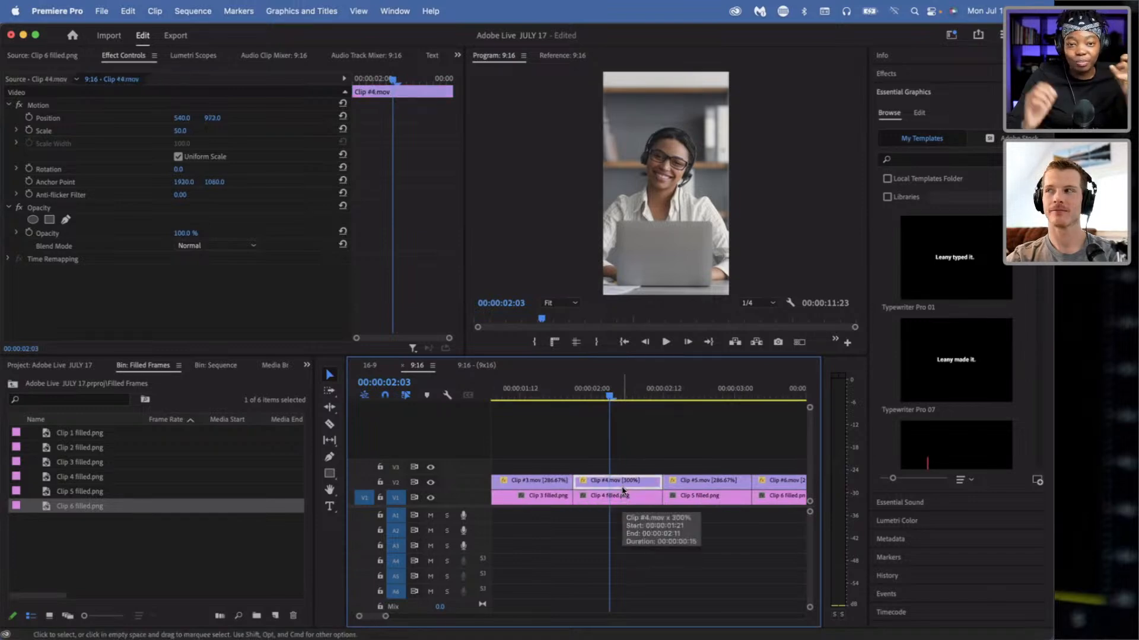
left_click(623, 497)
left_click(623, 483)
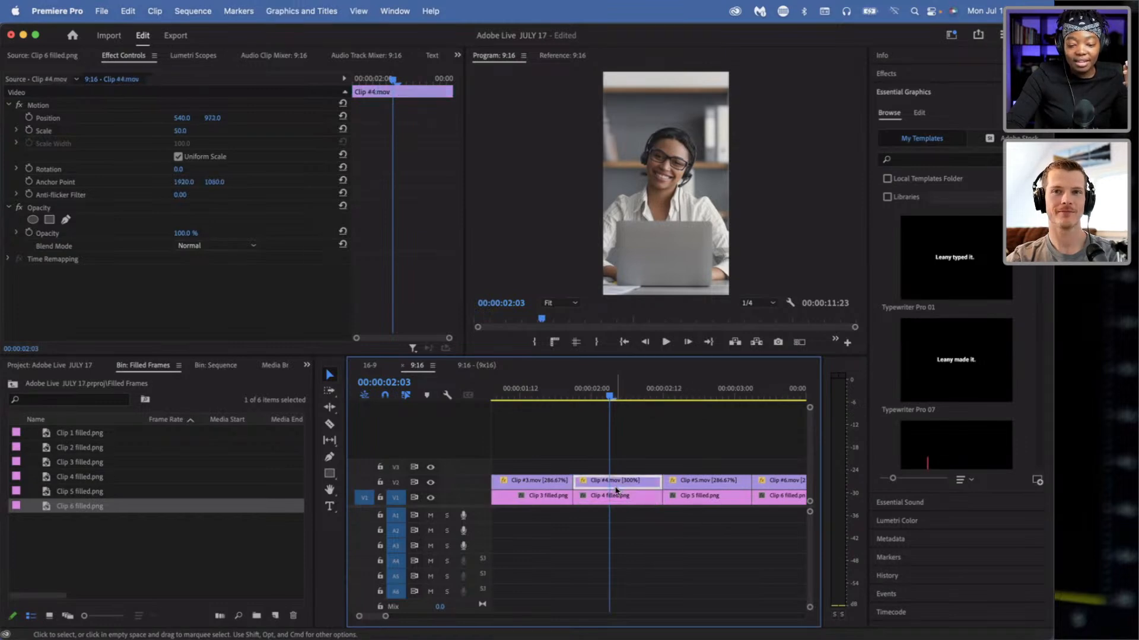
left_click(621, 497)
left_click(622, 485)
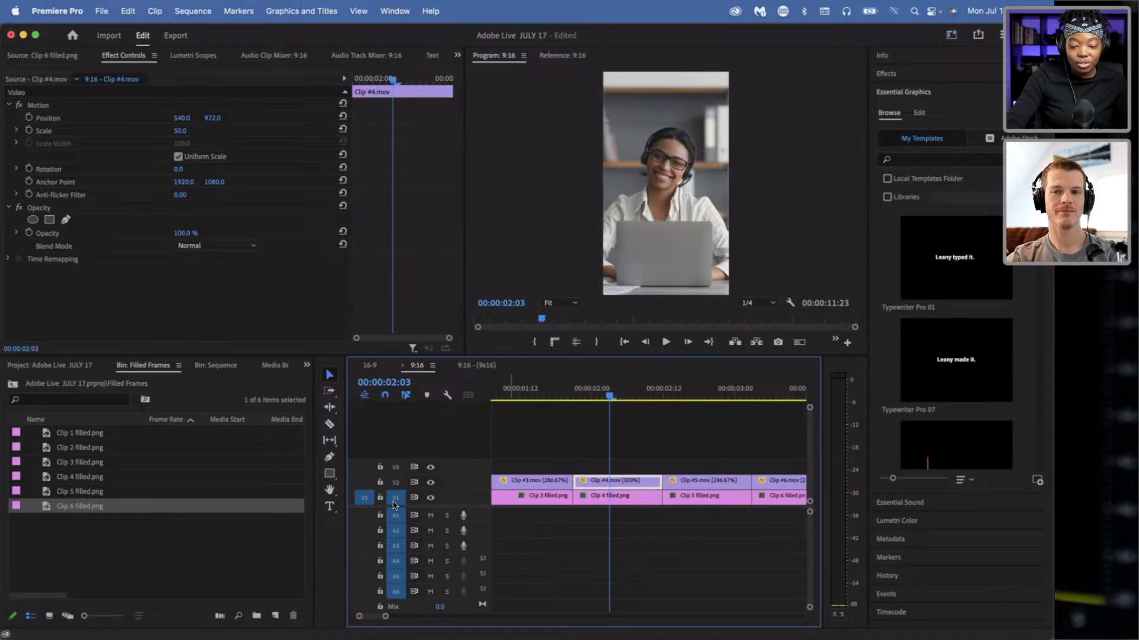
- With V1 hidden, start a Pen opacity mask on Clip #4.mov at 00:00:02:03, outlining from the picture's right edge over the woman's head
left_click(432, 499)
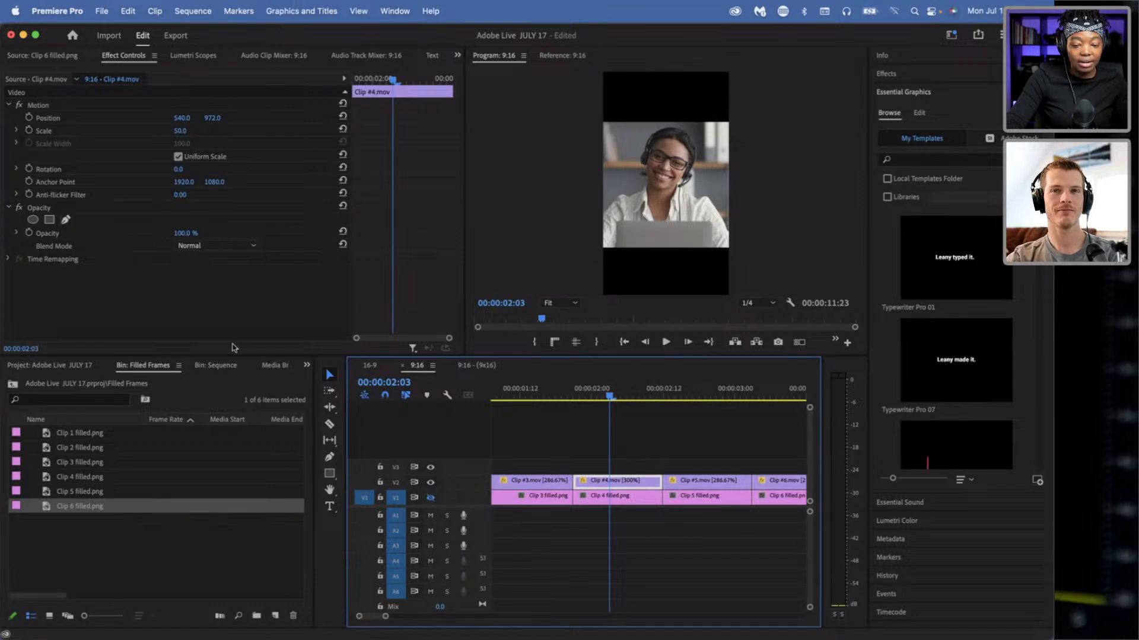
left_click(66, 219)
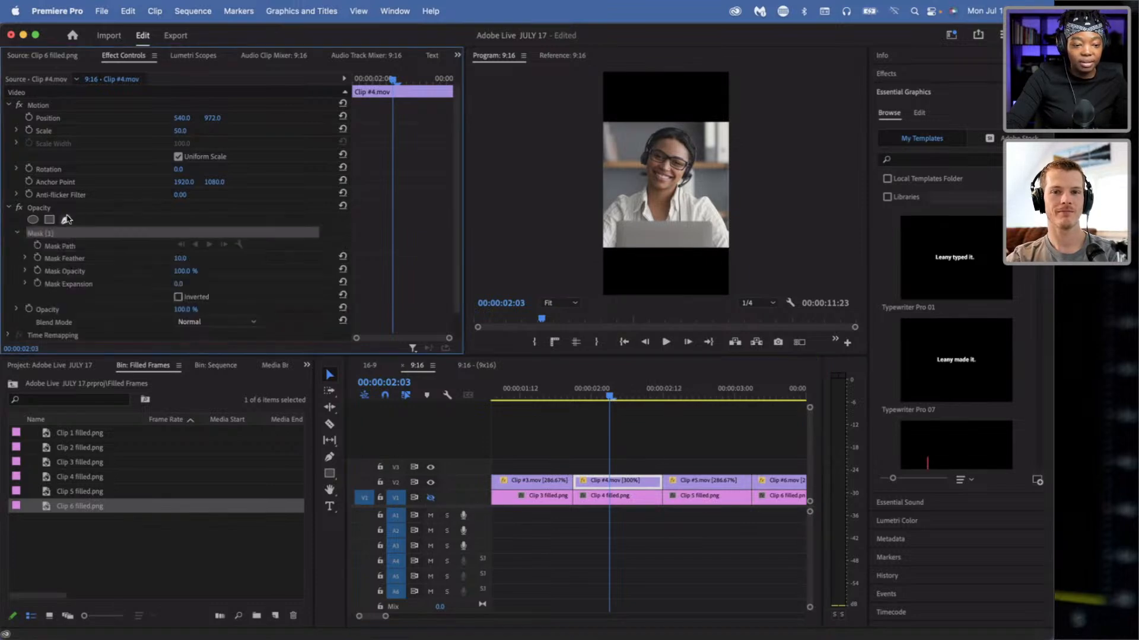
left_click(730, 168)
left_click(717, 137)
left_click(693, 127)
left_click(652, 123)
left_click(624, 133)
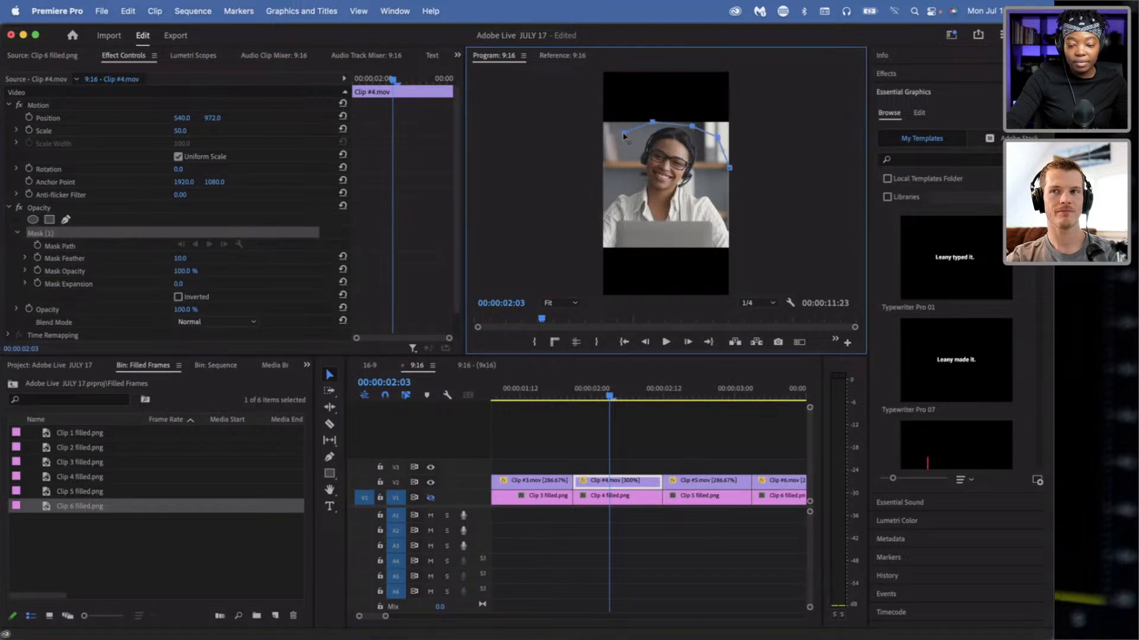
- Continue Clip #4.mov's mask outside the left edge, along the picture's lower edge across the laptop, and close it at the right edge
left_click(596, 206)
left_click(594, 250)
left_click(614, 246)
left_click(636, 245)
left_click(668, 241)
left_click(724, 244)
left_click(734, 199)
left_click(730, 168)
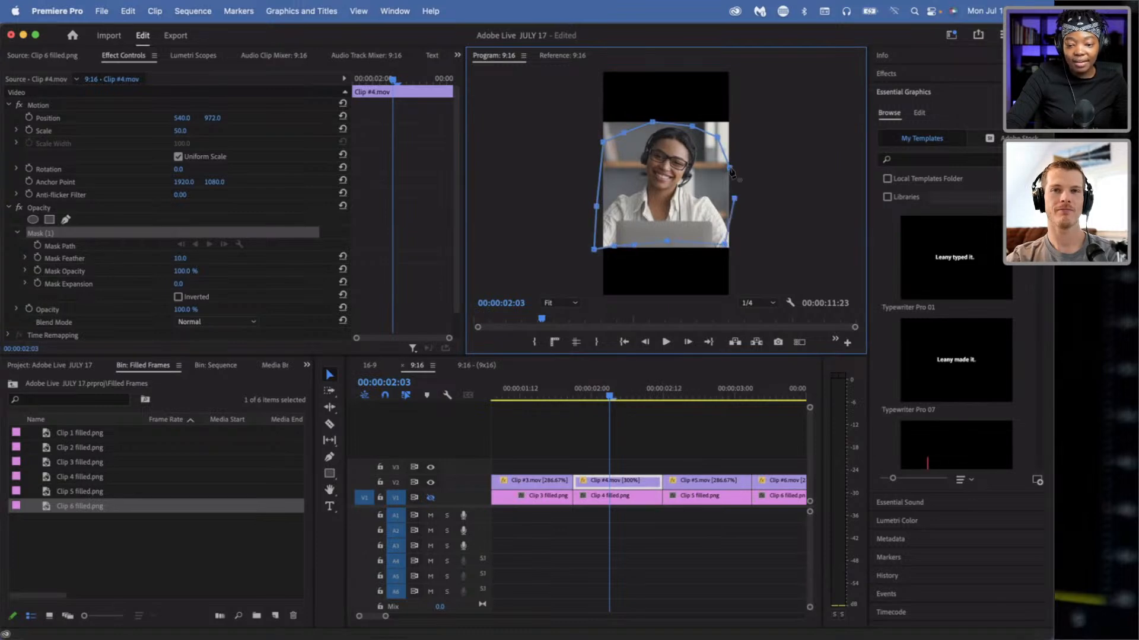
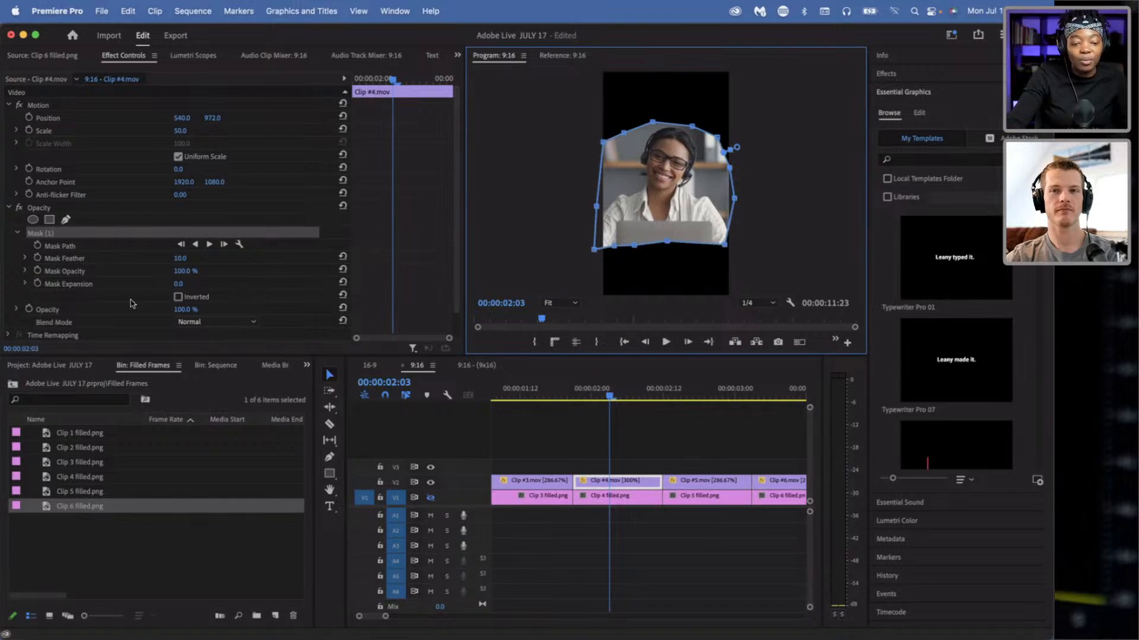
- Show V1 again and play the masked Clip #4.mov composited over Clip 4 filled.png from 00:00:01:22
left_click(431, 498)
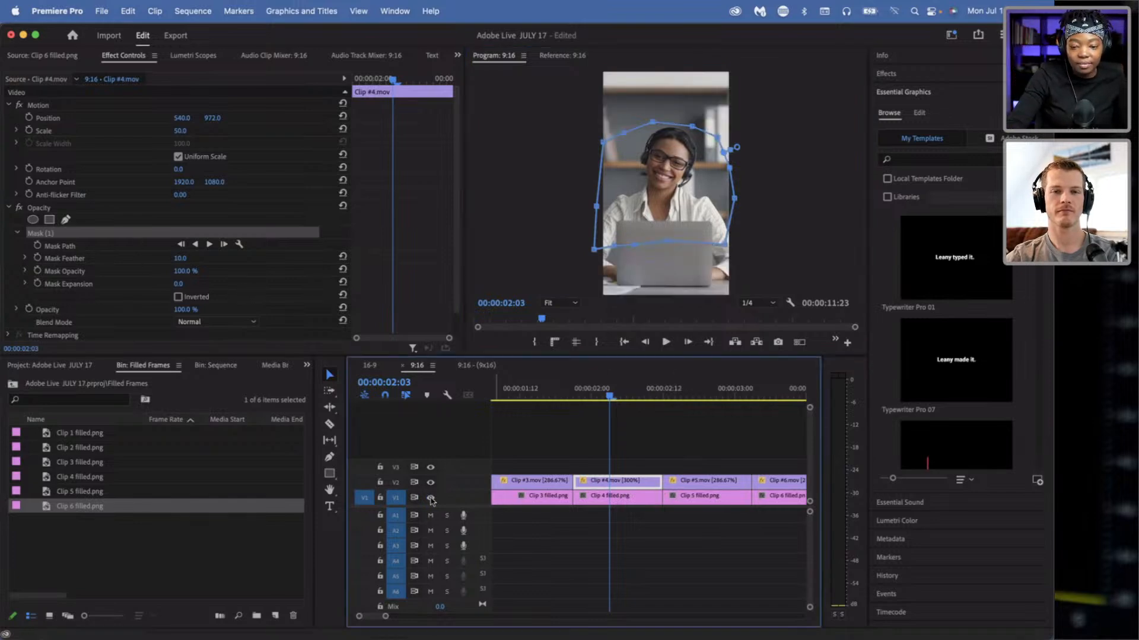
left_click(622, 496)
left_click(581, 396)
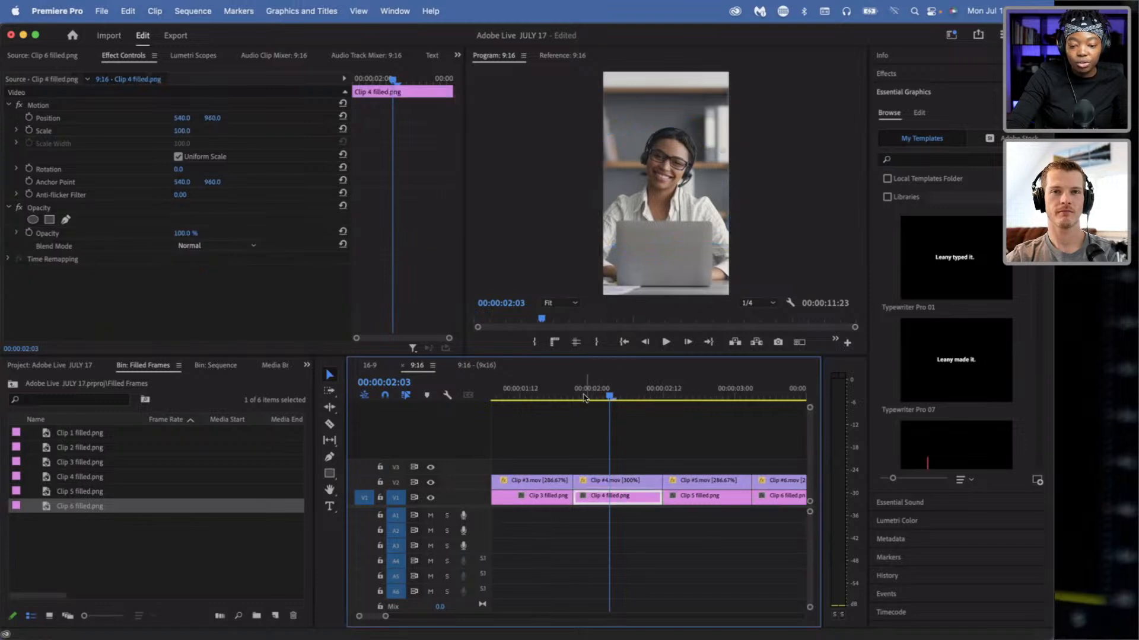
left_click(619, 426)
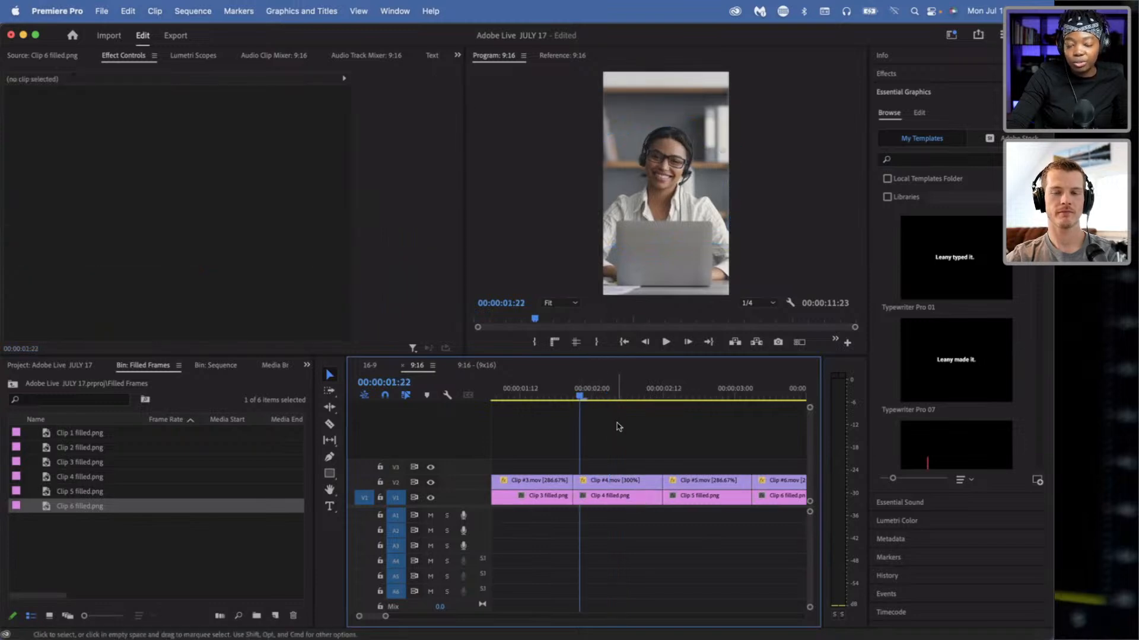
key("space")
key("space")
key("minus")
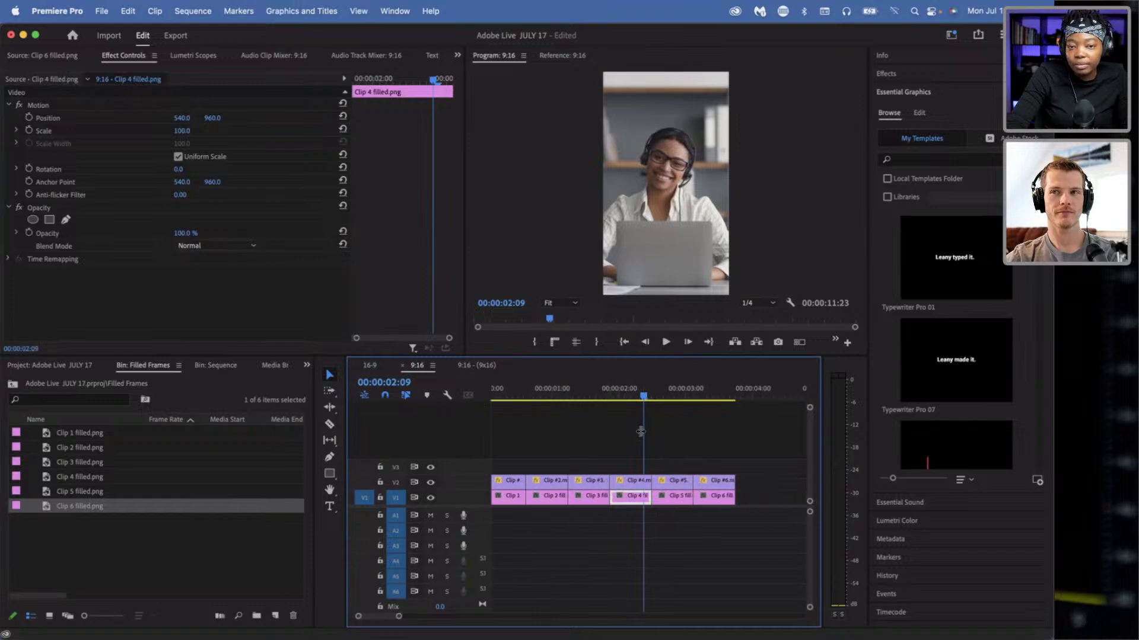
- Start a Pen opacity mask on Clip #5.mov at 00:00:02:16, outlining over the woman's head and down past the picture's right edge
left_click(662, 398)
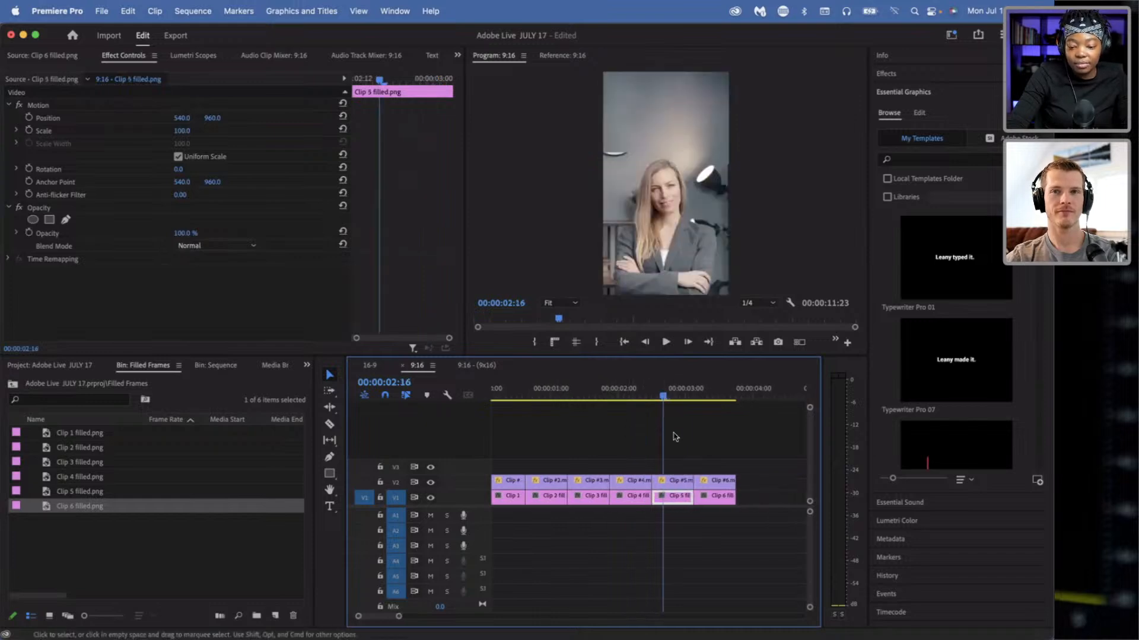
key("equal")
left_click(670, 482)
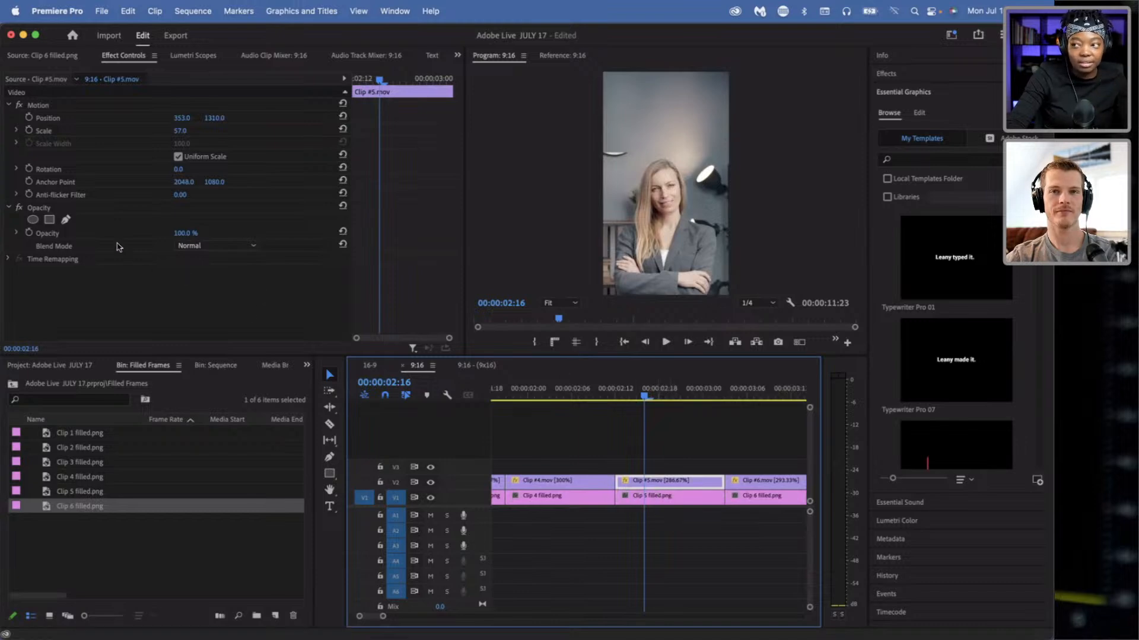
left_click(66, 220)
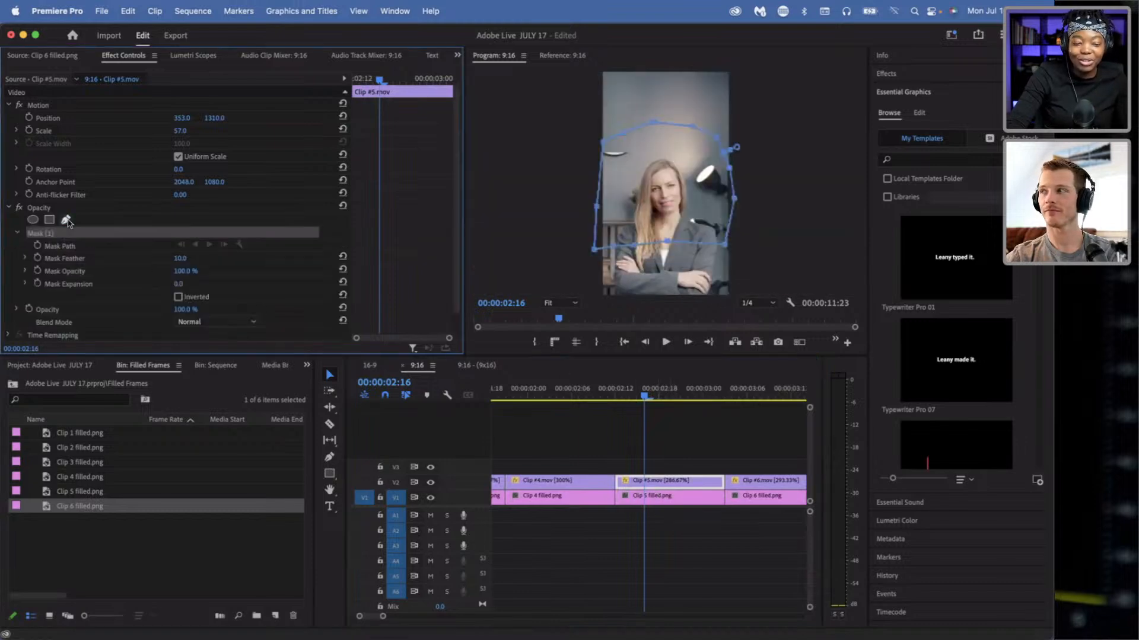
left_click(604, 203)
left_click(621, 168)
left_click(642, 156)
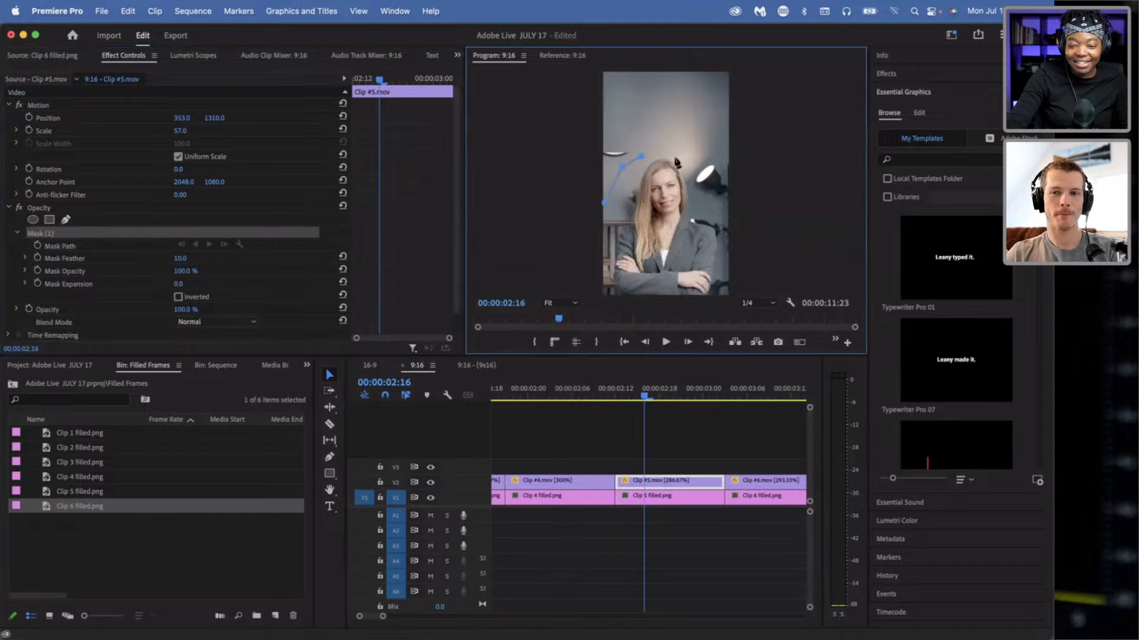
left_click(693, 157)
left_click(718, 181)
left_click(736, 204)
left_click(736, 252)
left_click(736, 279)
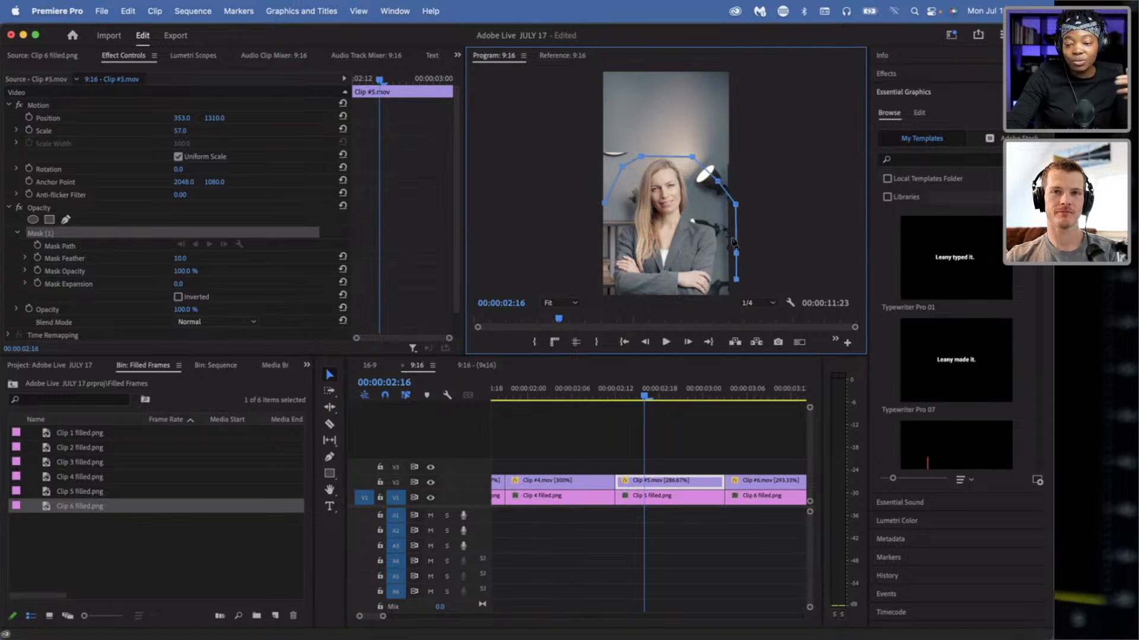
- Zoom the Program Monitor out to 10%, close Clip #5.mov's mask around the outside of the picture's lower edge, and restore Fit zoom
left_click(560, 304)
left_click(561, 335)
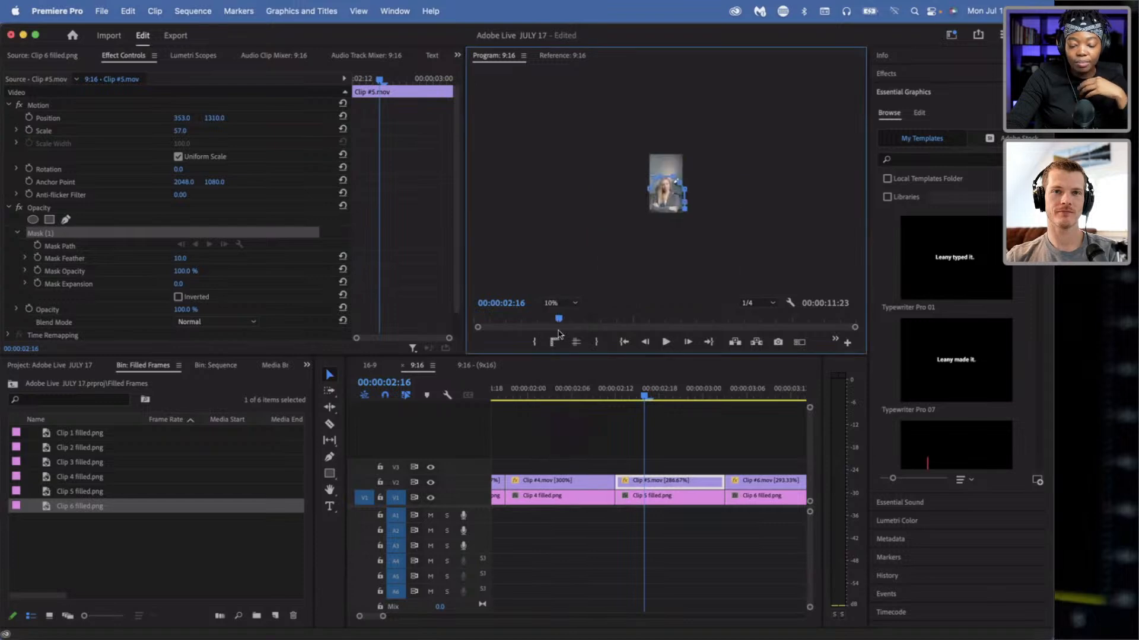
left_click(686, 220)
left_click(654, 221)
left_click(637, 219)
left_click(560, 305)
left_click(560, 294)
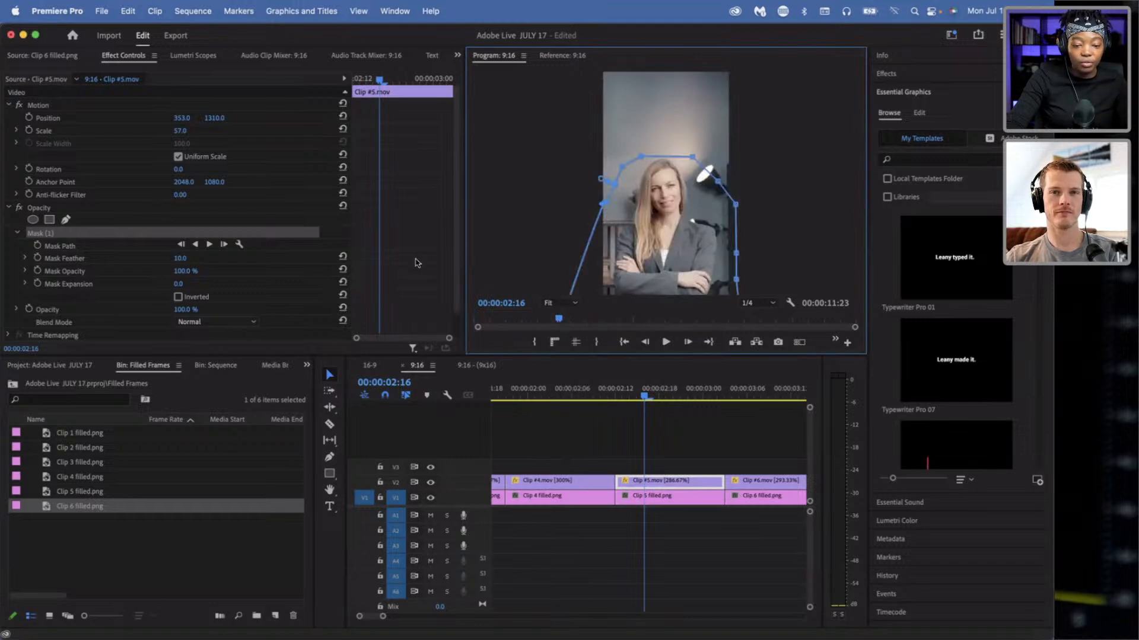
- Step through the masked Clip #5.mov frame by frame to 00:00:02:22 and check the blend with Clip 5 filled.png
key("Right")
key("Right")
key("Right")
left_click(693, 437)
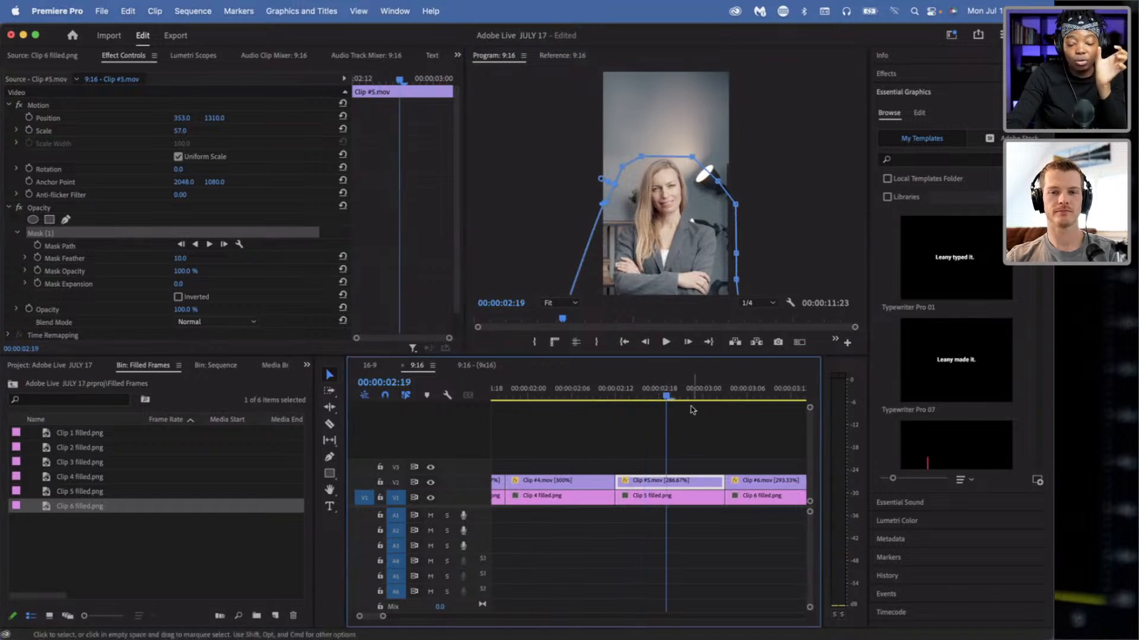
key("Right")
key("Right")
key("Right")
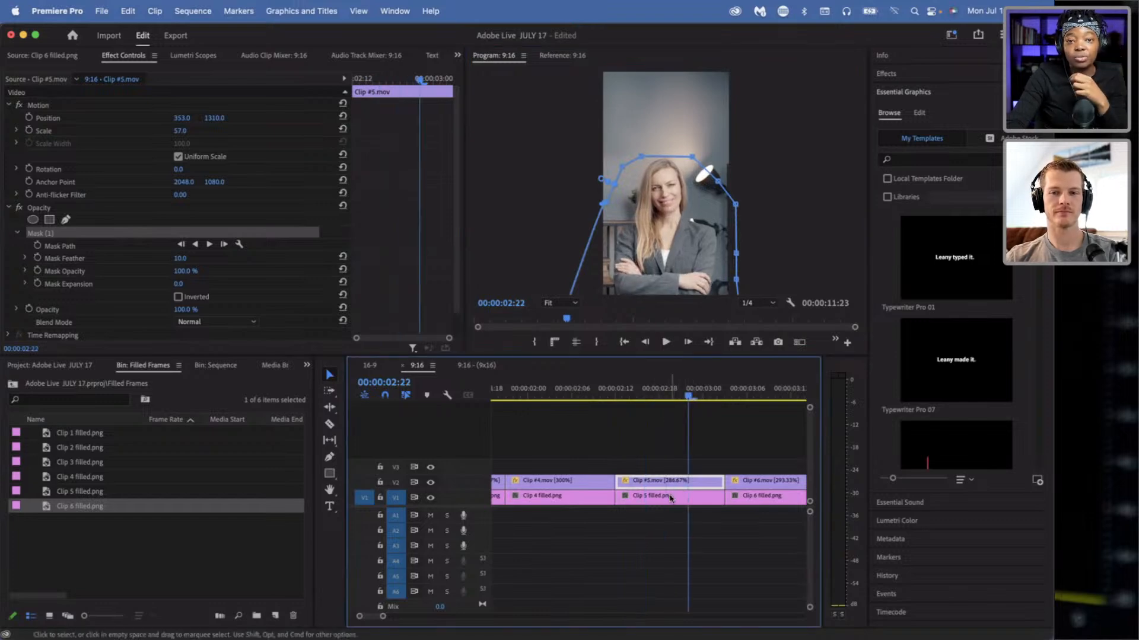
left_click(670, 498)
- At 00:00:02:18, set the Mask Feather of Clip #5.mov's opacity mask to 100
left_click(658, 390)
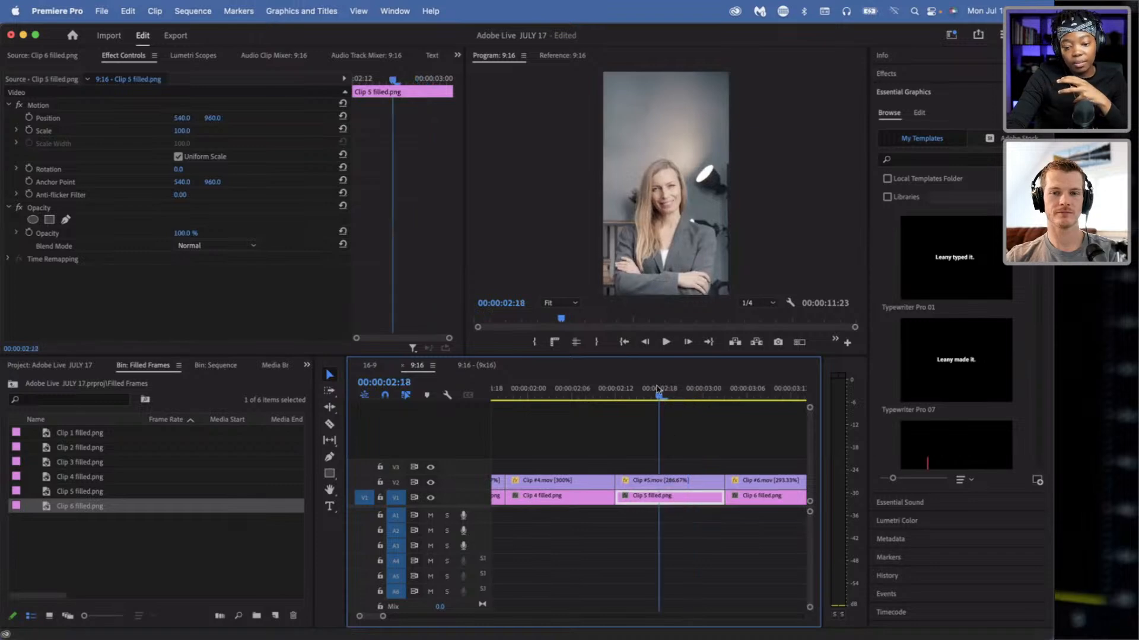
left_click(670, 481)
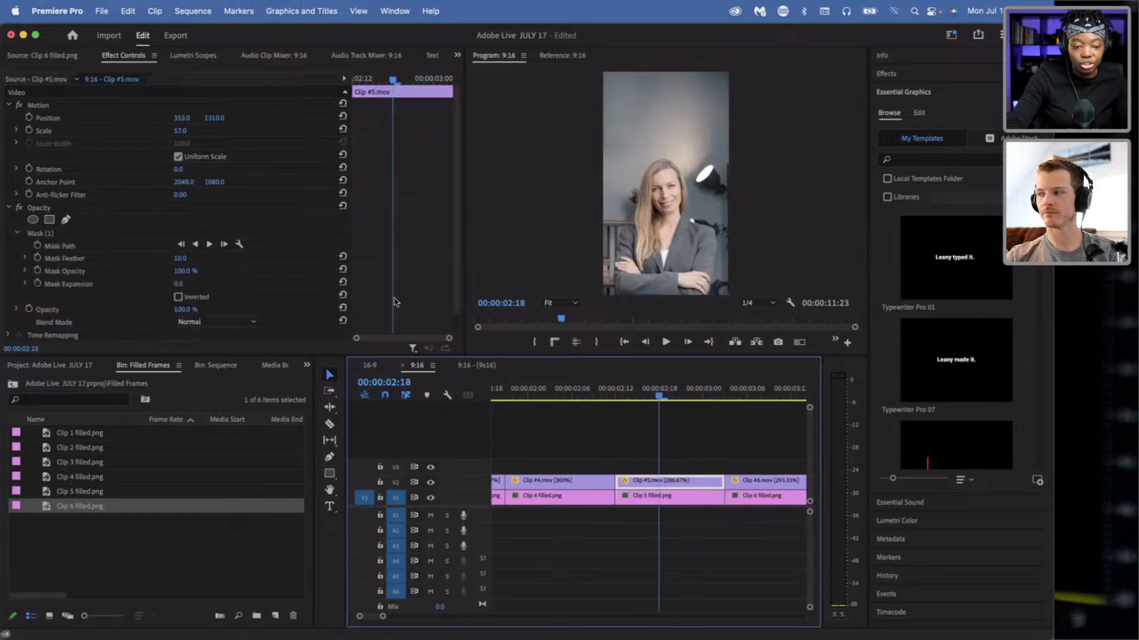
left_click(164, 231)
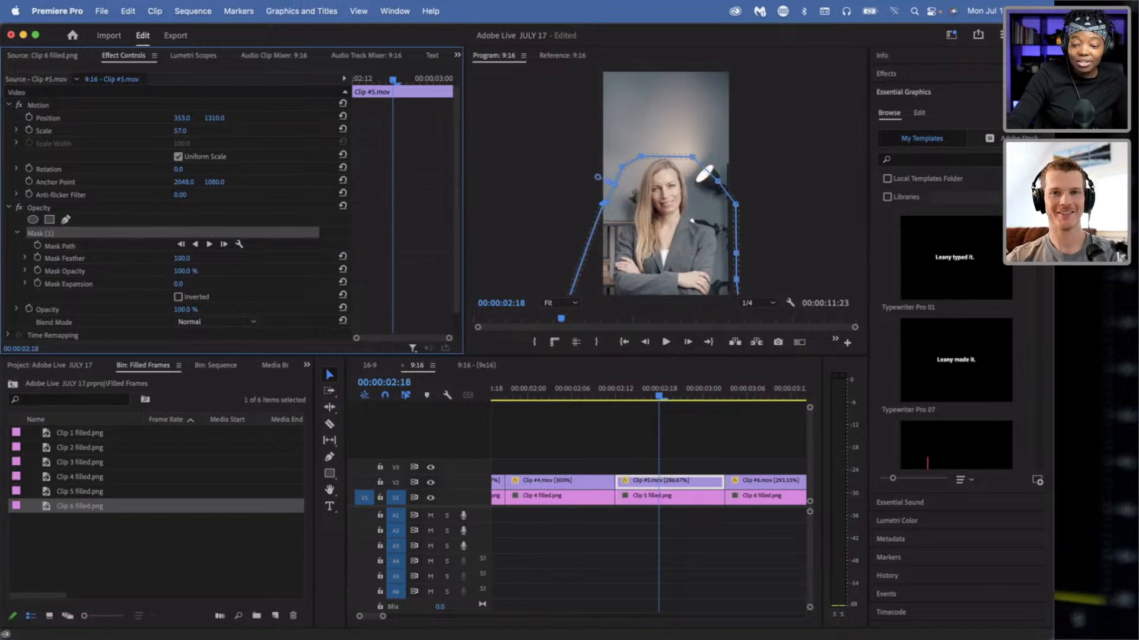
- Inspect Clip 6 filled.png and Clip #6.mov in turn at 00:00:03:07 and 00:00:03:11
left_click(754, 496)
key("backslash")
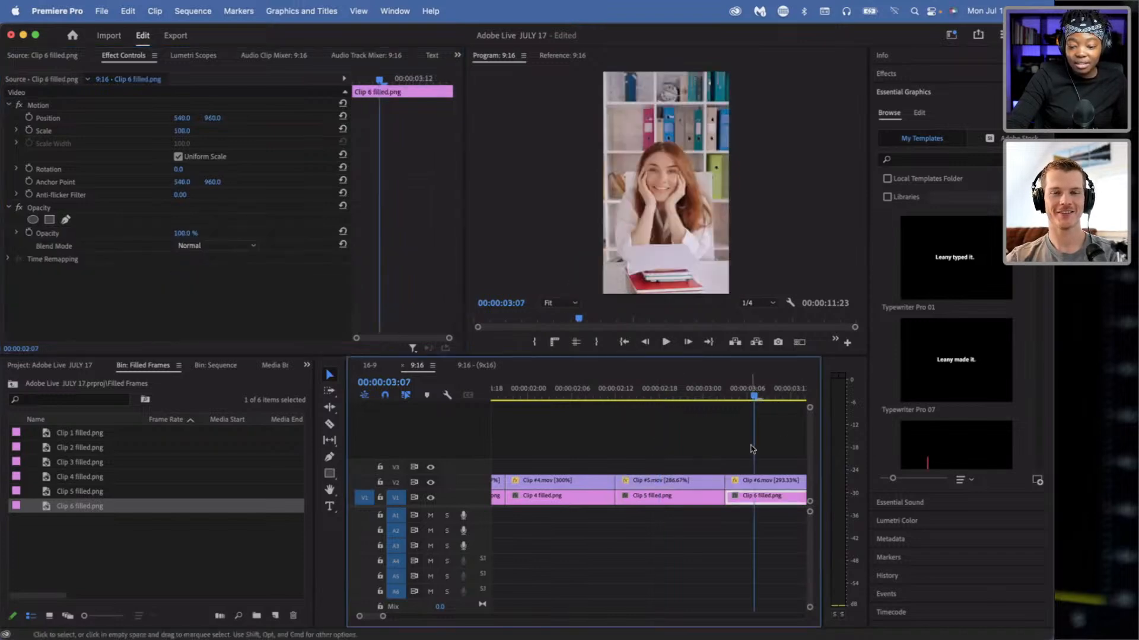
key("=")
left_click(646, 481)
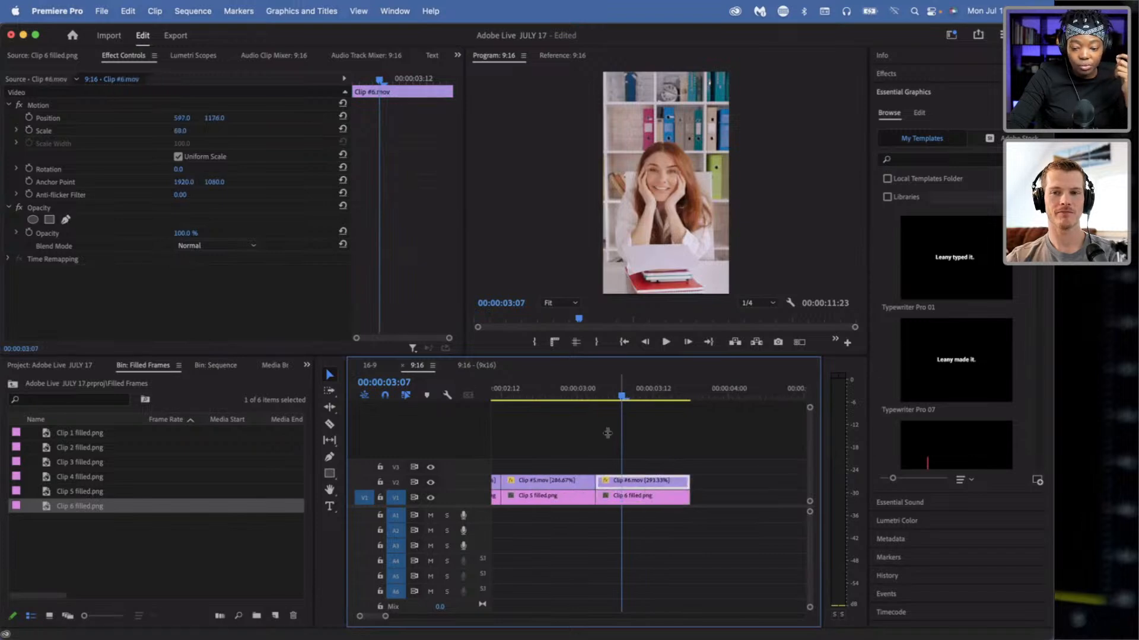
left_click(647, 403)
left_click(652, 456)
left_click(641, 481)
left_click(639, 498)
left_click(635, 482)
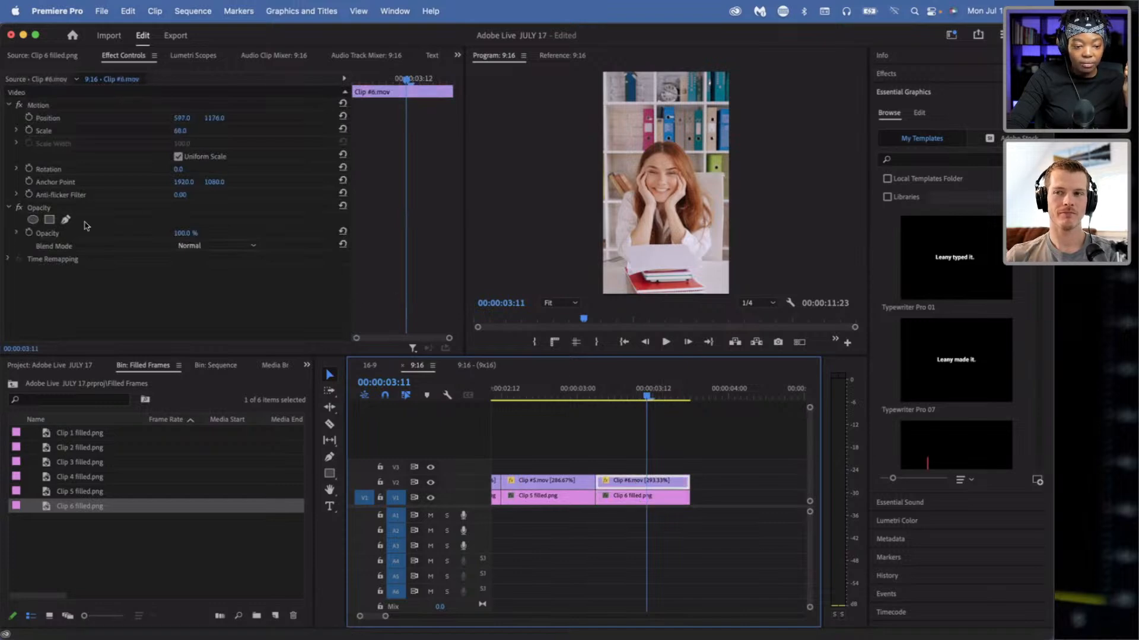
- Hide track V1 and draw a free-form opacity mask on Clip #6.mov over the woman's head and down beside her body
left_click(431, 497)
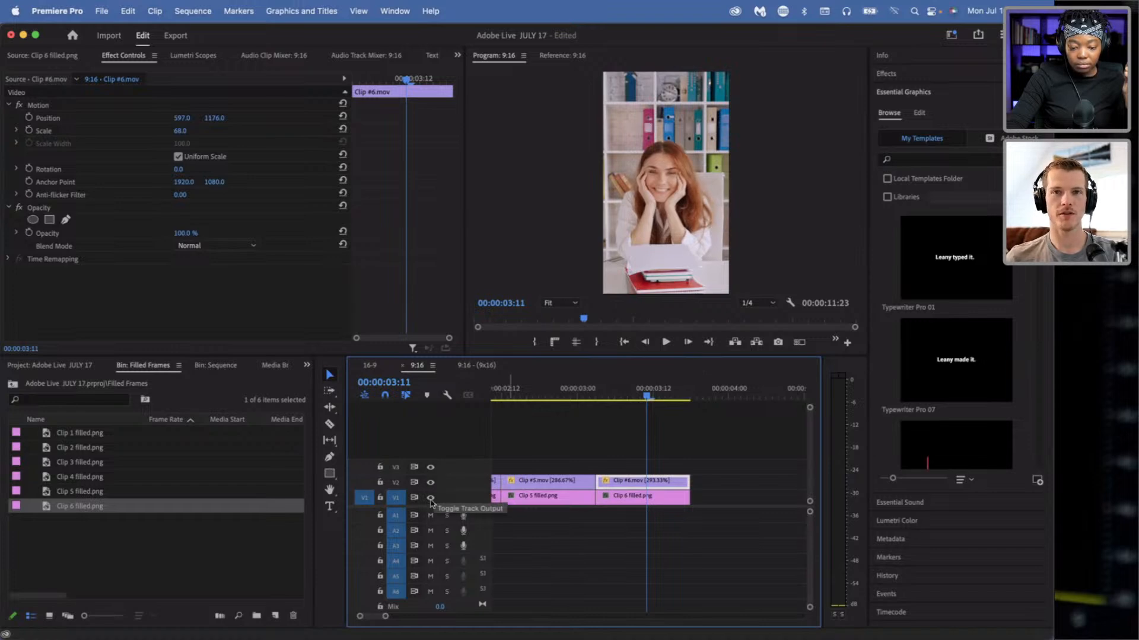
left_click(66, 220)
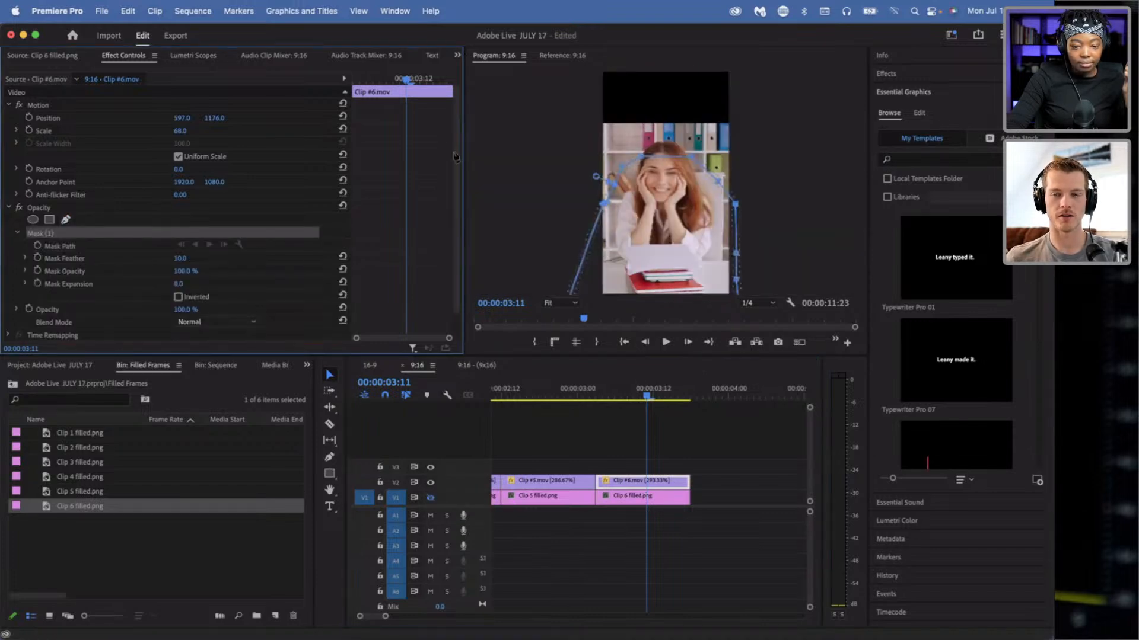
left_click_drag(600, 182, 635, 140)
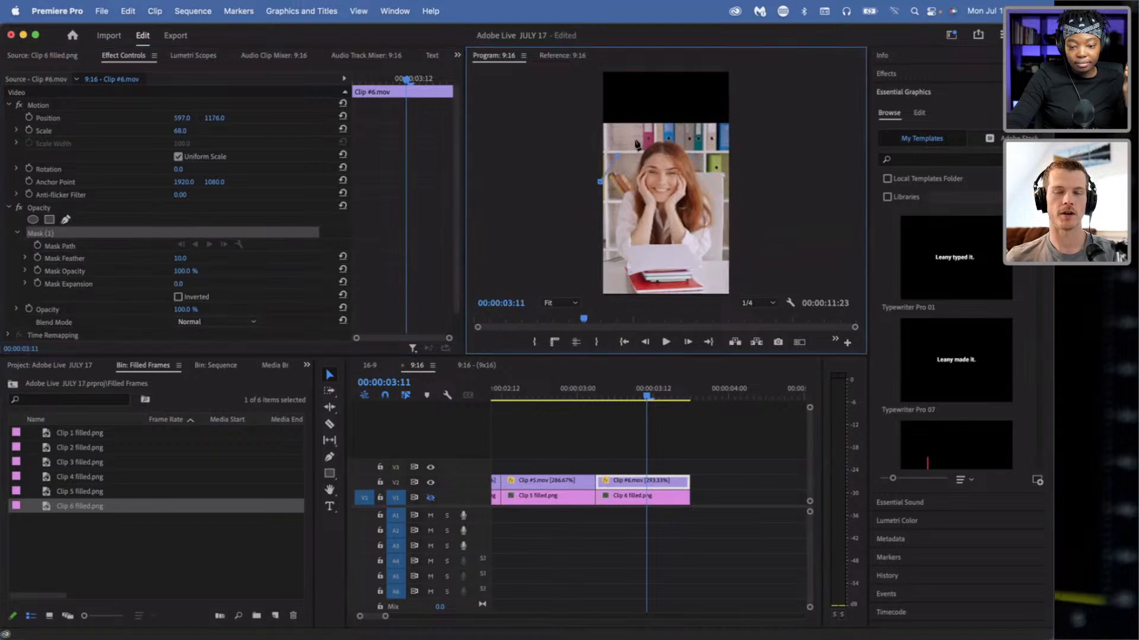
left_click(725, 167)
left_click(741, 199)
left_click(741, 246)
left_click(741, 276)
left_click(736, 290)
- Zoom the Program Monitor out to 10%, close Clip #6.mov's mask outside the picture's lower edge, and restore Fit zoom
left_click(574, 304)
left_click(567, 336)
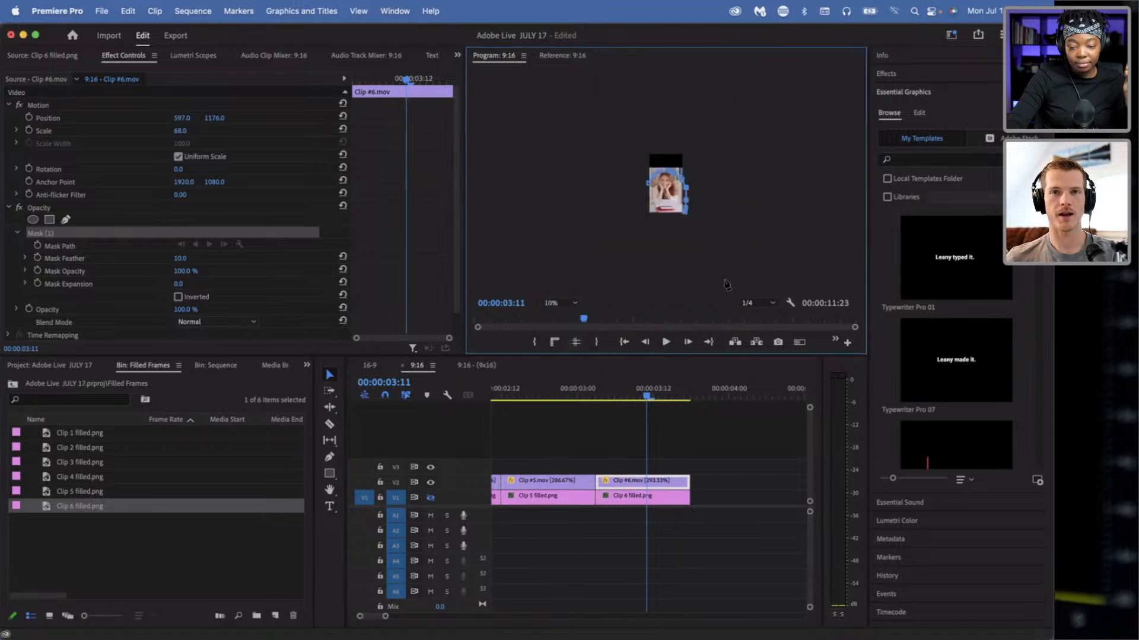
left_click(675, 228)
left_click(641, 223)
left_click(639, 171)
left_click(572, 304)
left_click(568, 322)
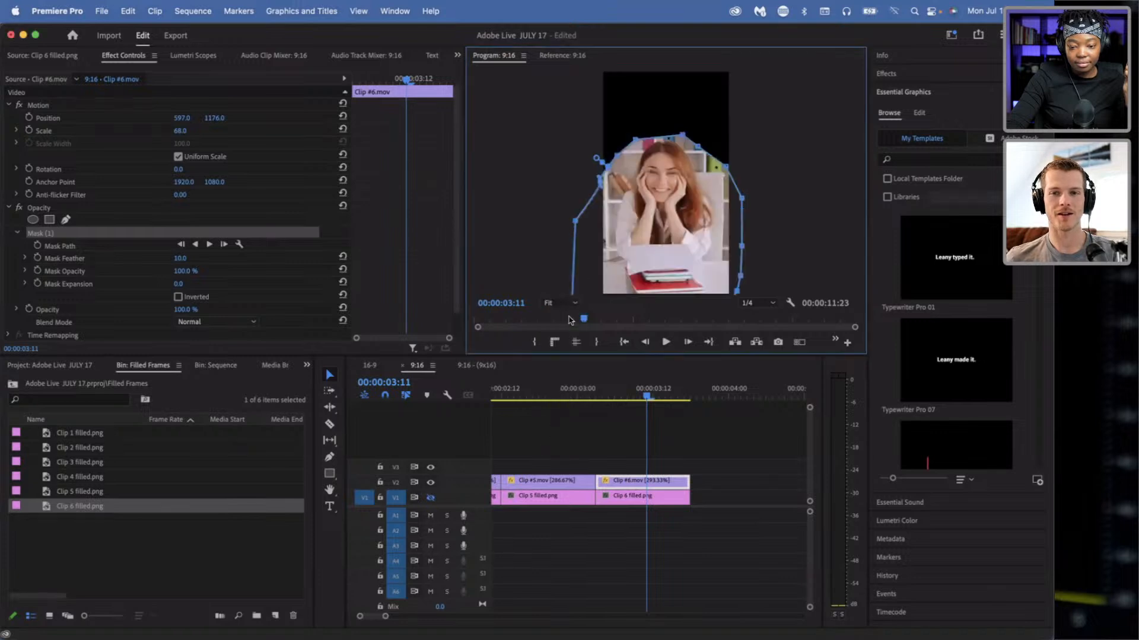
- Show track V1 again and raise the Mask Feather of Clip #6.mov's opacity mask to 59
left_click(430, 498)
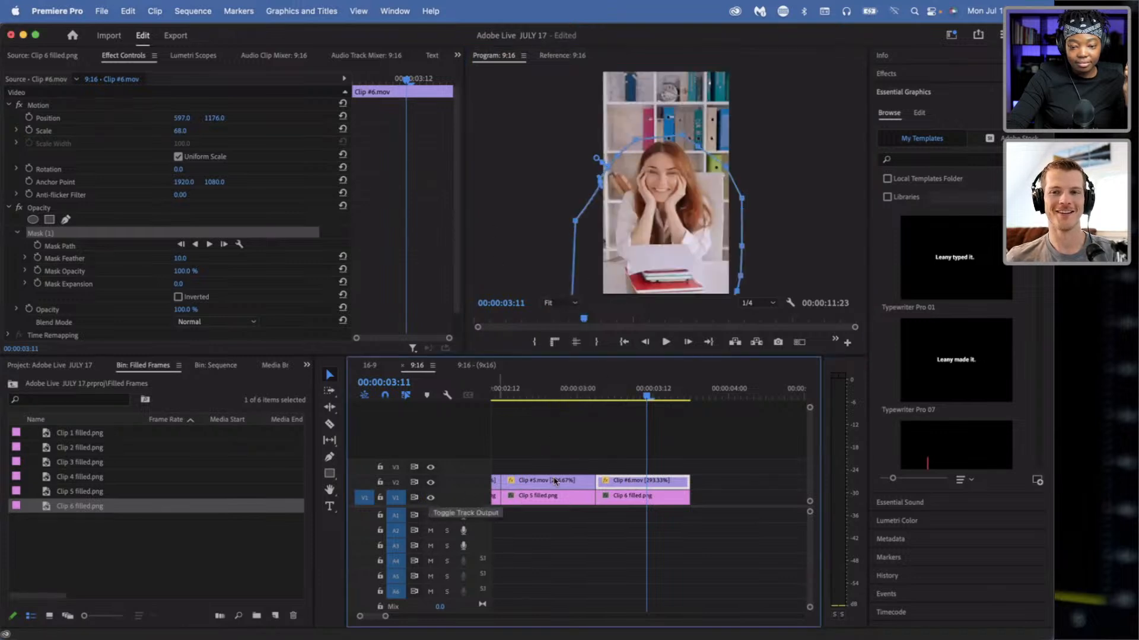
left_click(650, 501)
left_click(653, 481)
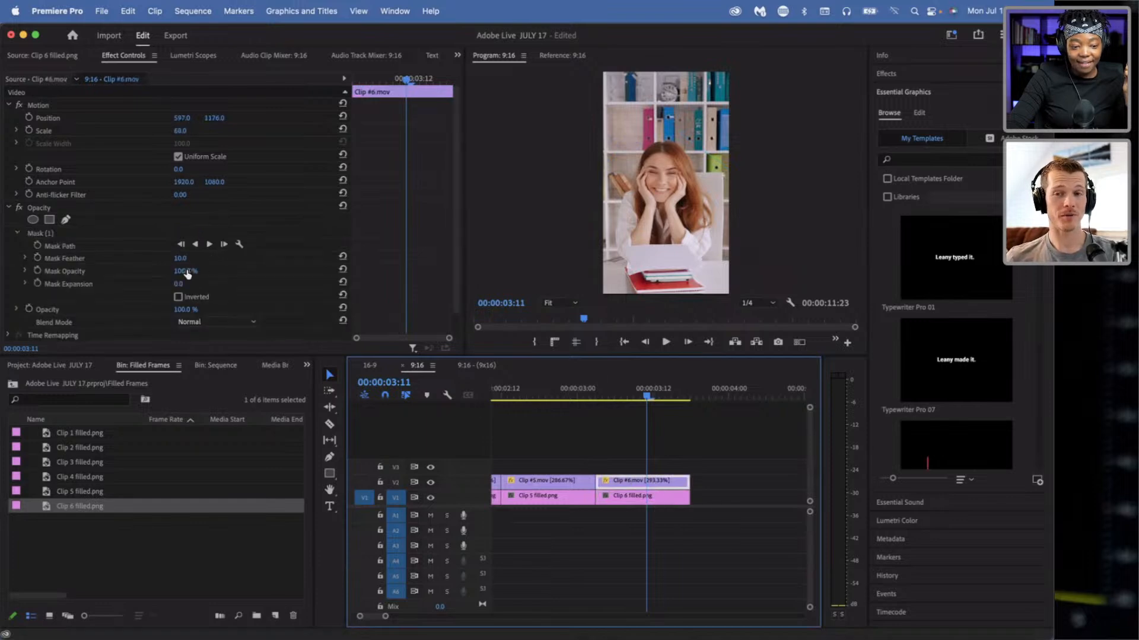
left_click_drag(180, 258, 209, 258)
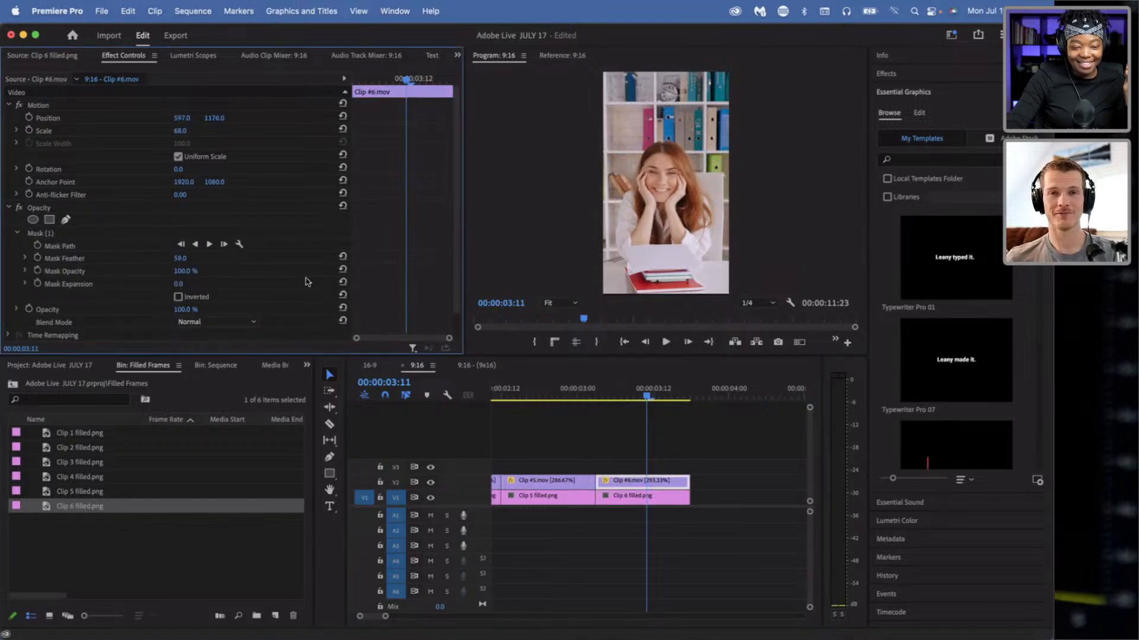
- Scrub through Clip #6.mov, check the start of the full sequence, and return to 00:00:03:09 to examine the blend
left_click(634, 388)
left_click_drag(618, 389, 654, 392)
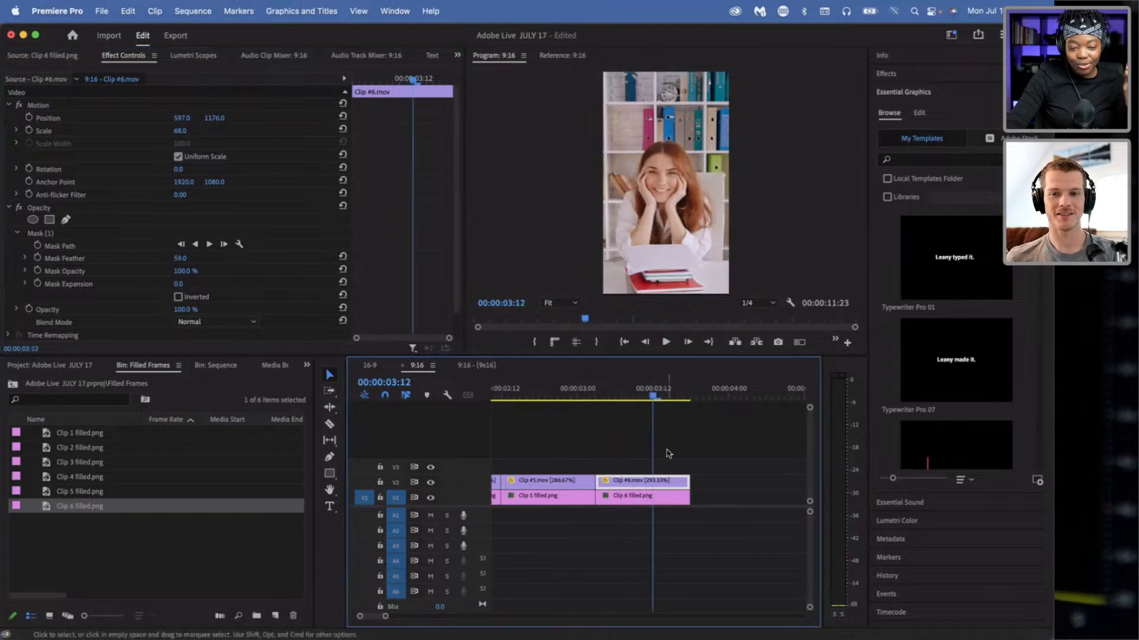
key("backslash")
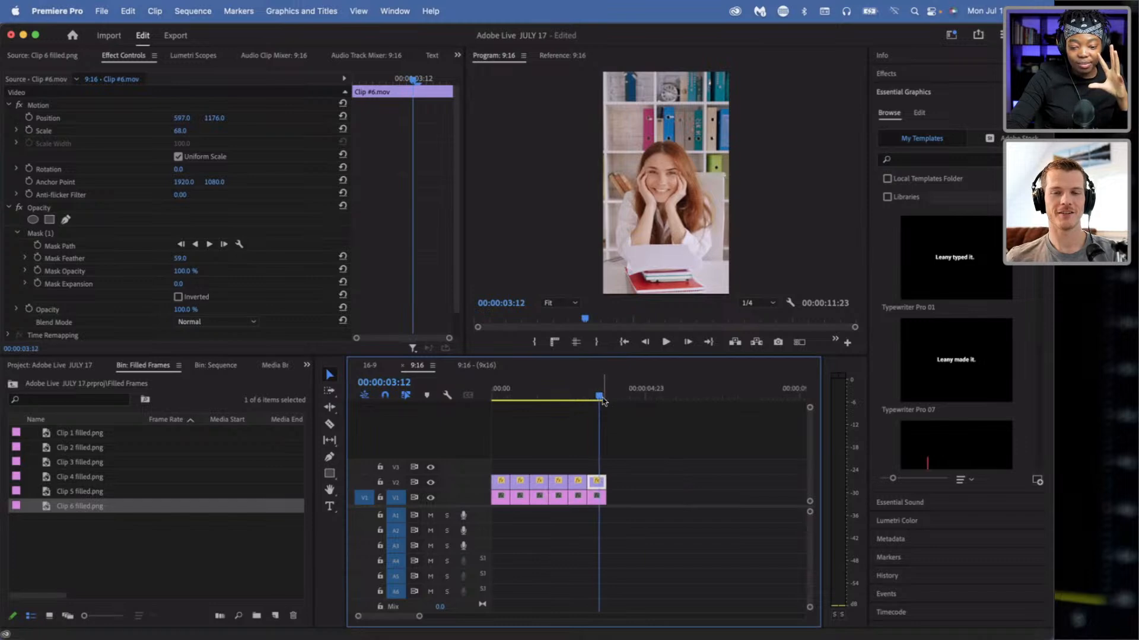
key("Home")
left_click(545, 431)
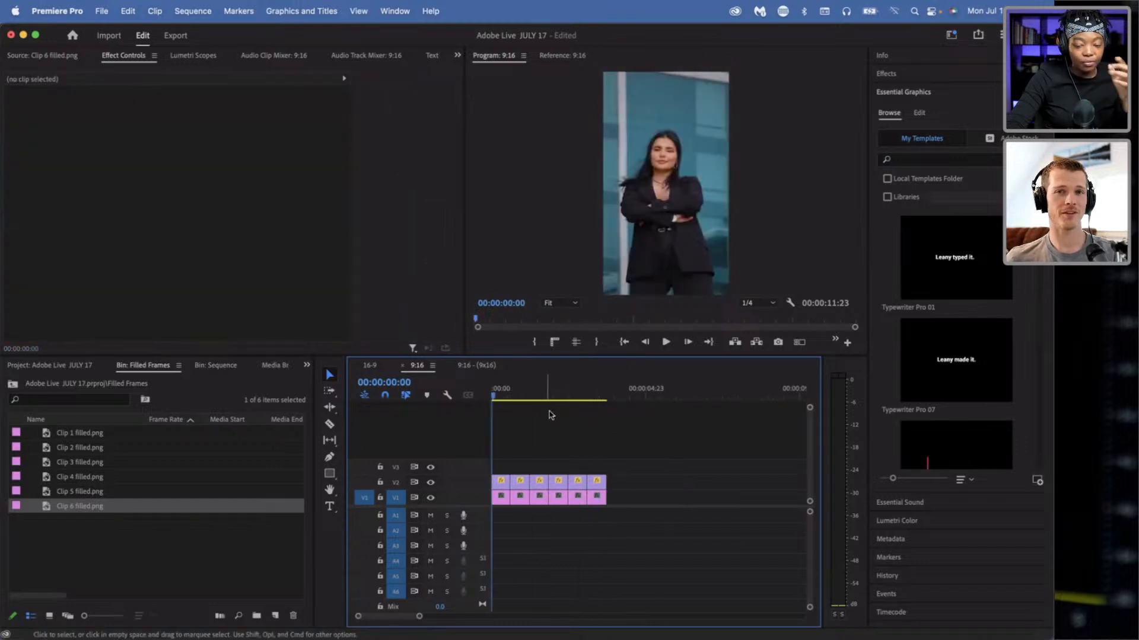
left_click(593, 389)
key("=")
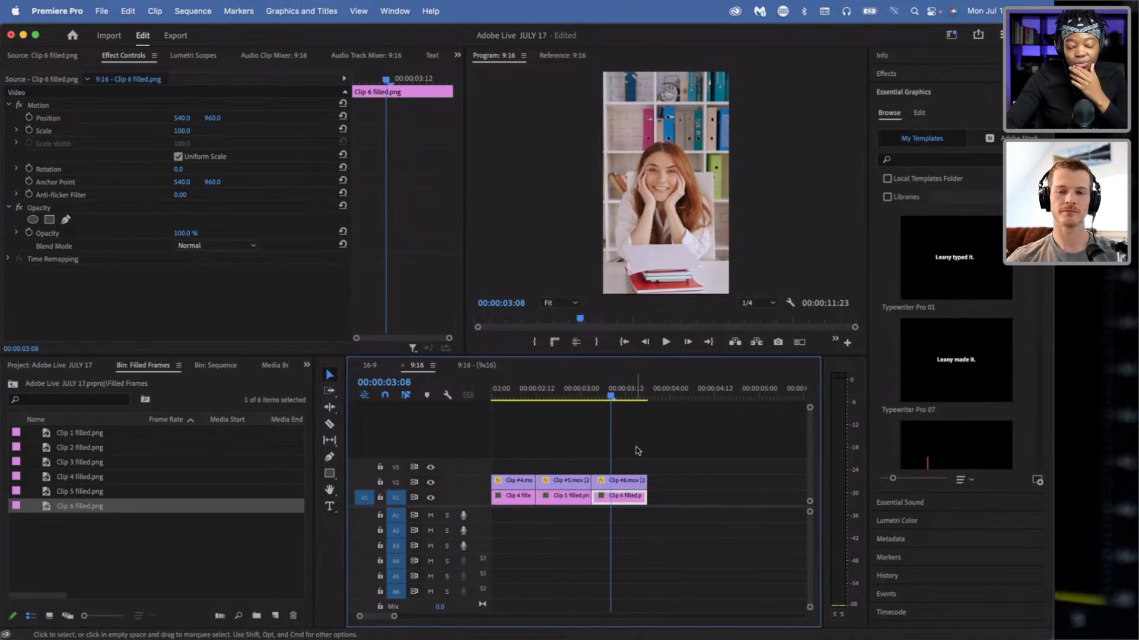
left_click_drag(630, 399, 614, 397)
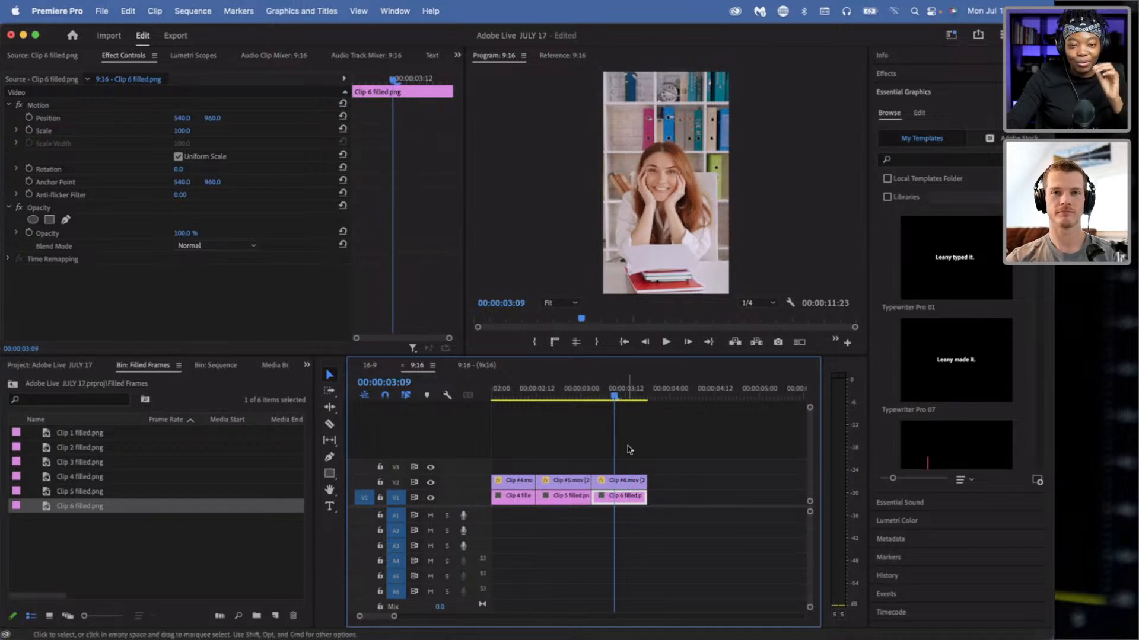
- Toggle track V1's output off and on at 00:00:03:09 to compare masked Clip #6.mov with Clip 6 filled.png beneath it
left_click(622, 483)
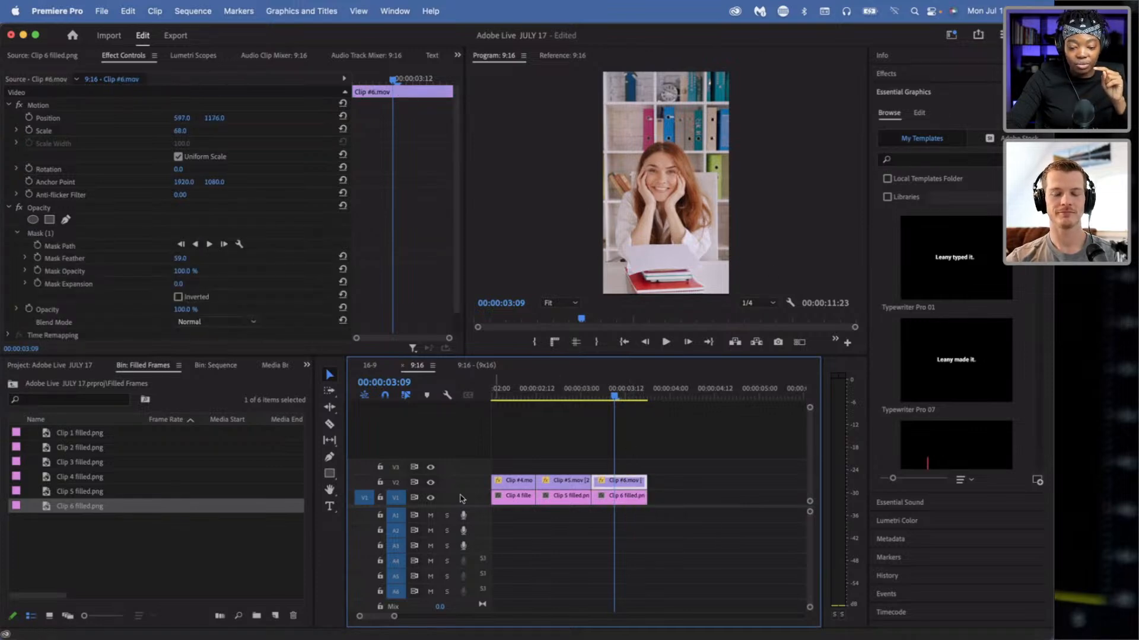
left_click(432, 499)
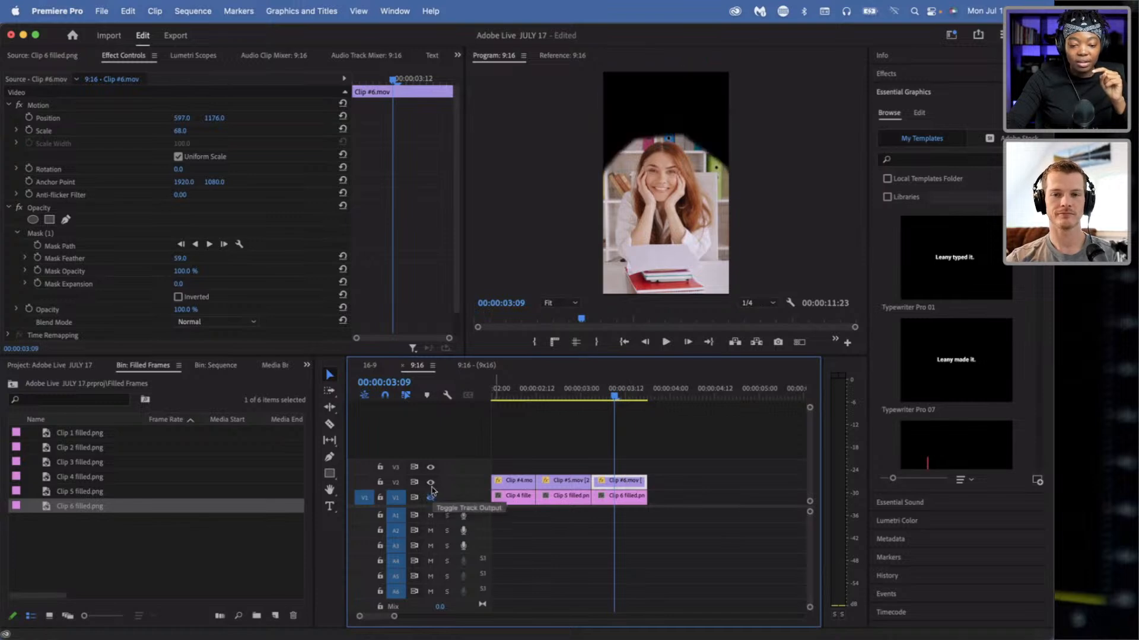
left_click(433, 499)
key("d")
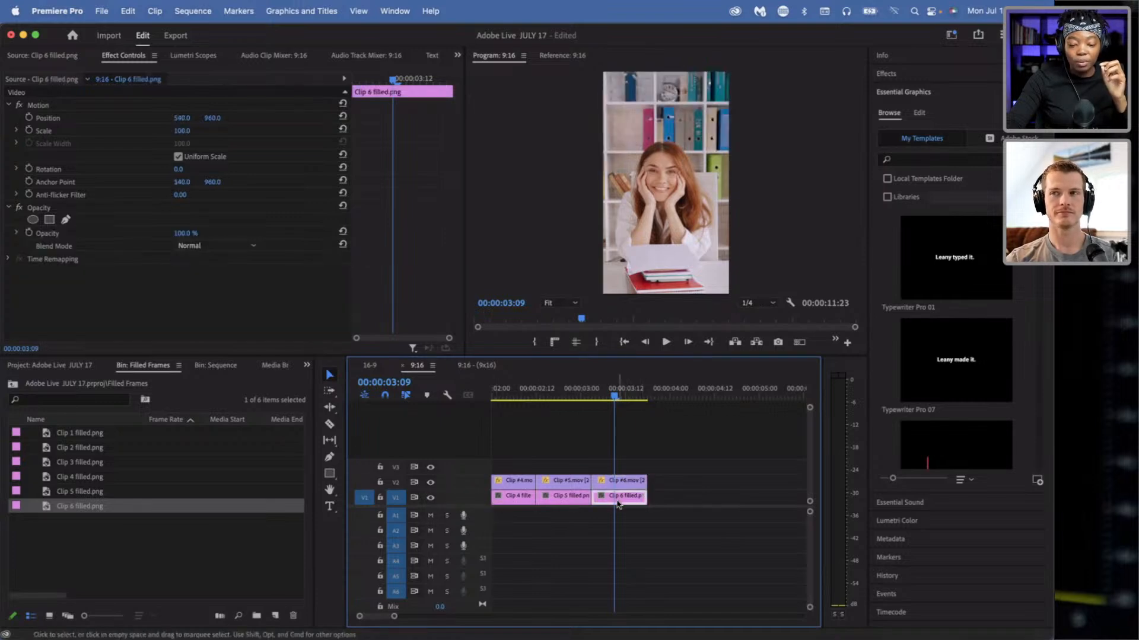
left_click(433, 500)
left_click(432, 500)
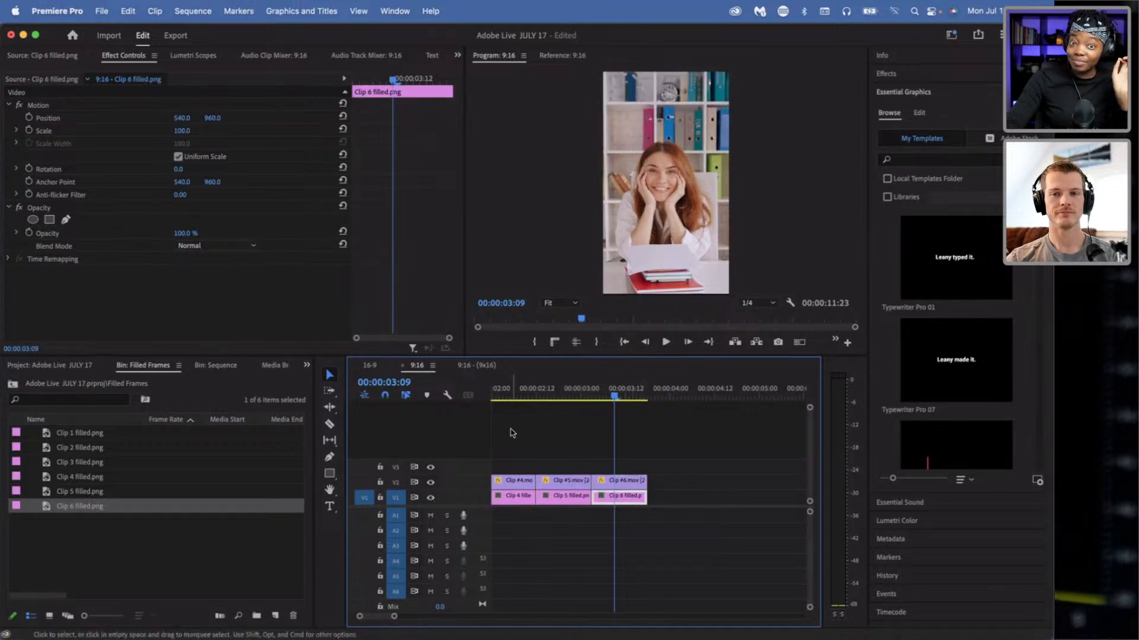
- Set the Mask Feather of Clip #6.mov to 0, and raise it to about 47 to soften the mask edge
left_click(17, 233)
left_click(610, 480)
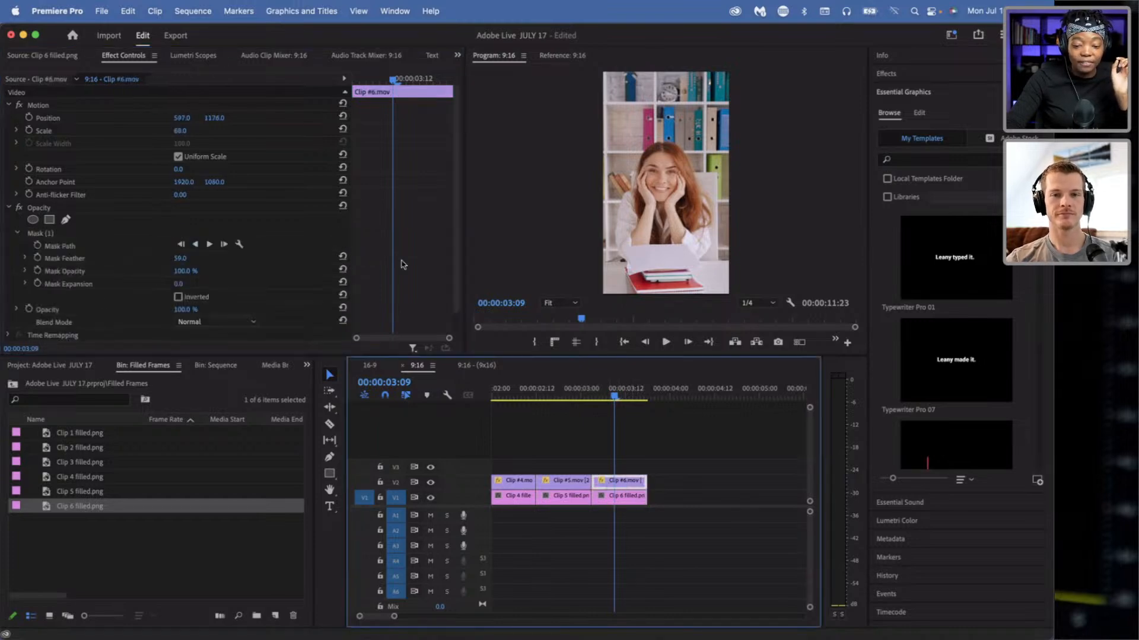
scroll(402, 292, "down", 1)
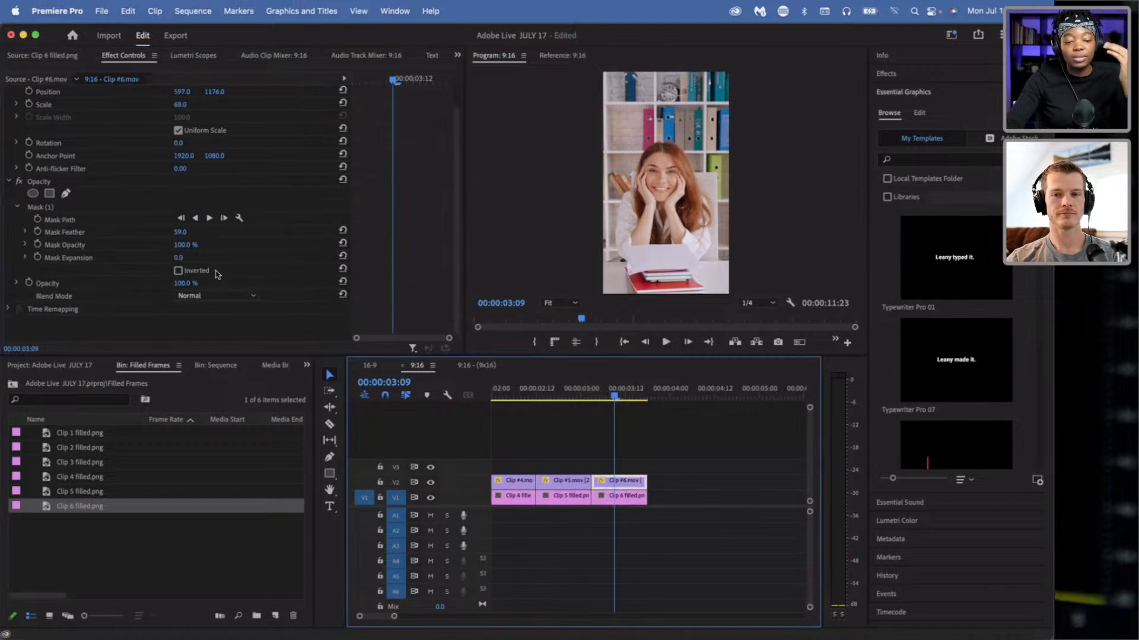
left_click(190, 232)
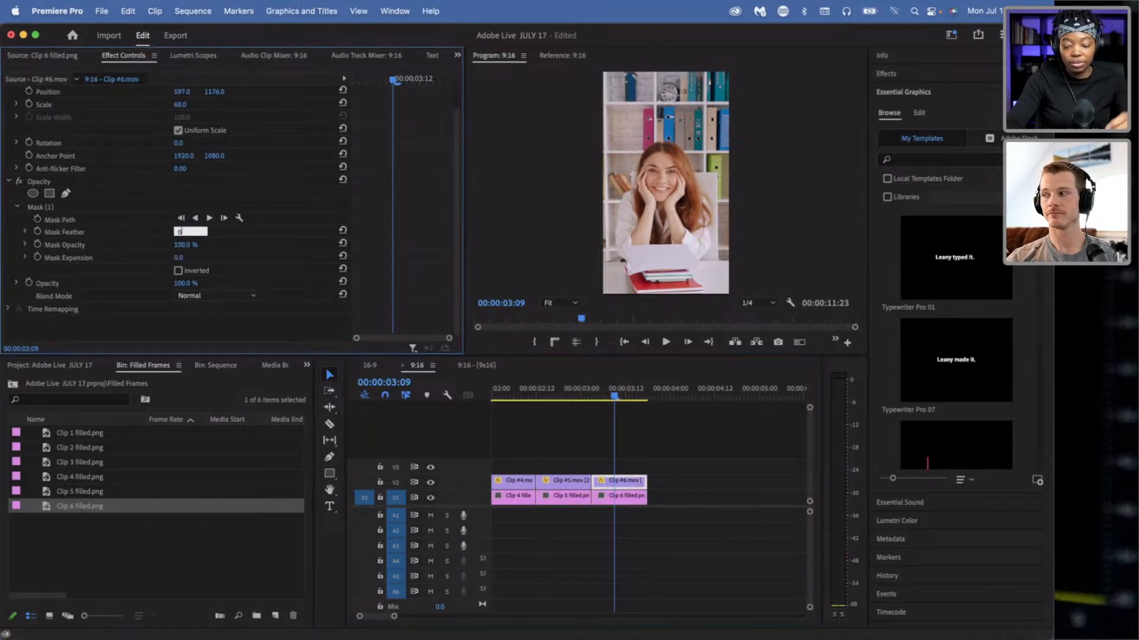
type("0")
key("Return")
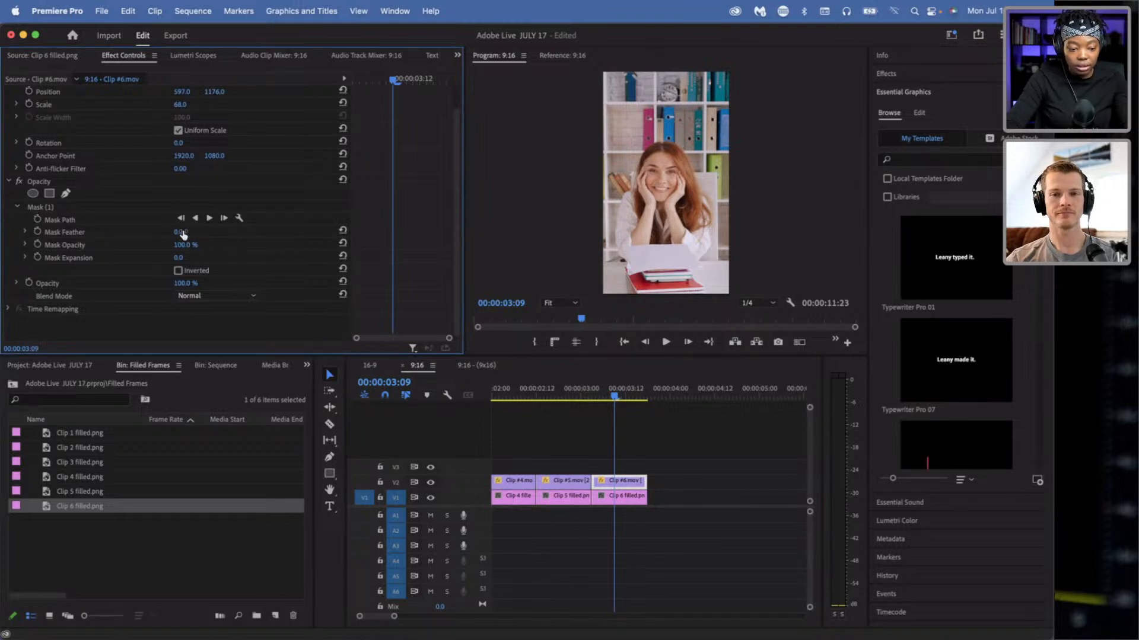
left_click_drag(178, 232, 198, 232)
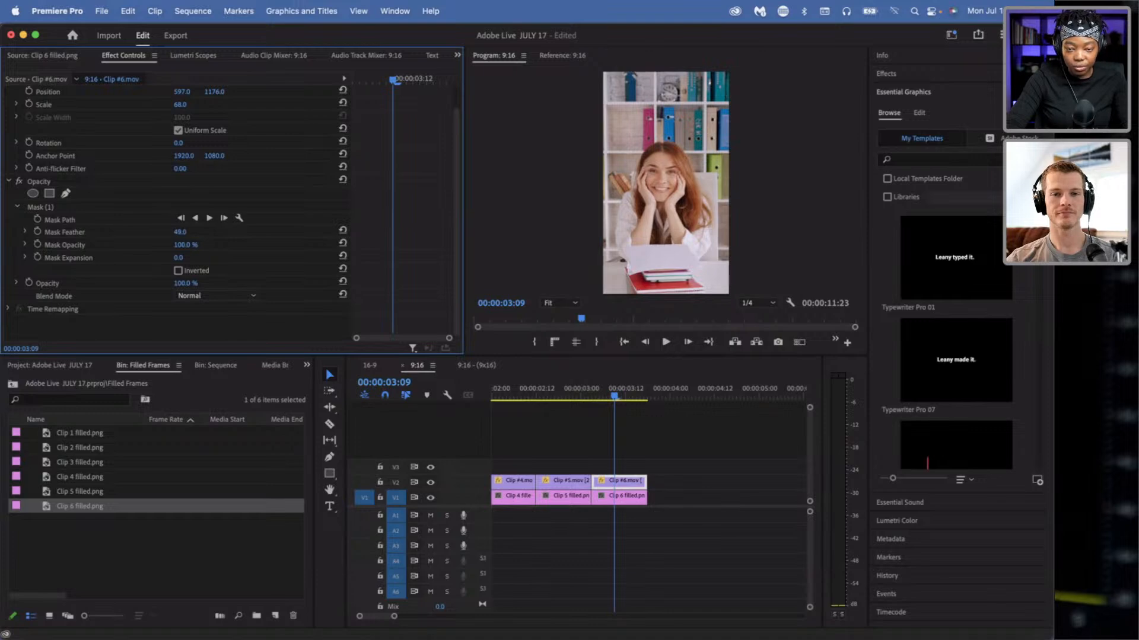
- Inspect Clip #5.mov's masked blend at 00:00:02:17, toggling track V2's output for comparison
left_click(555, 392)
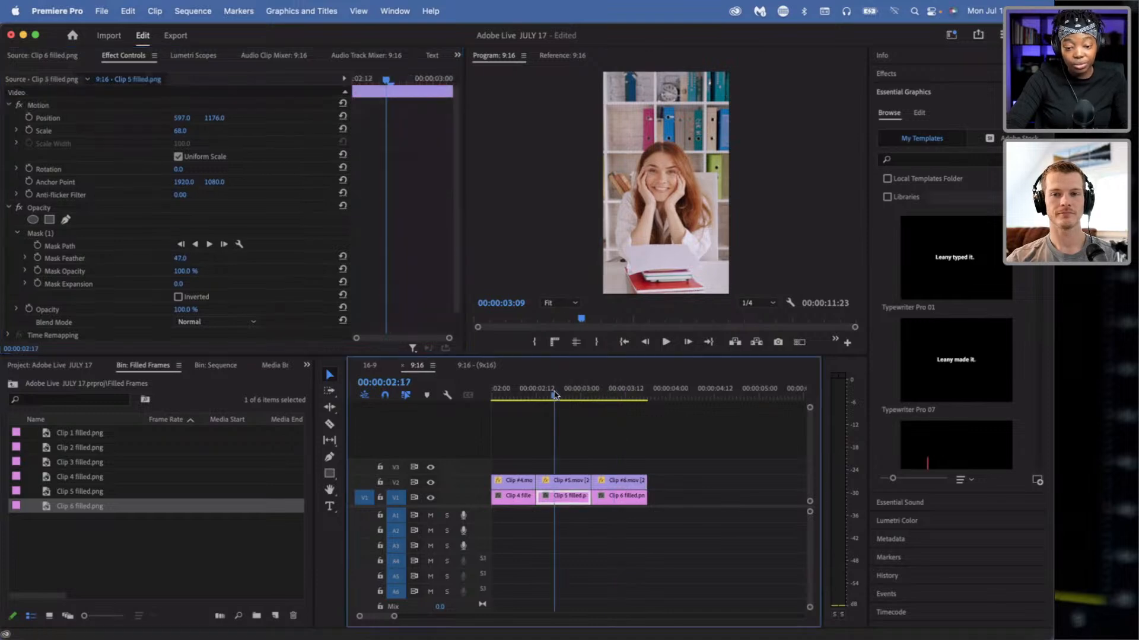
key("minus")
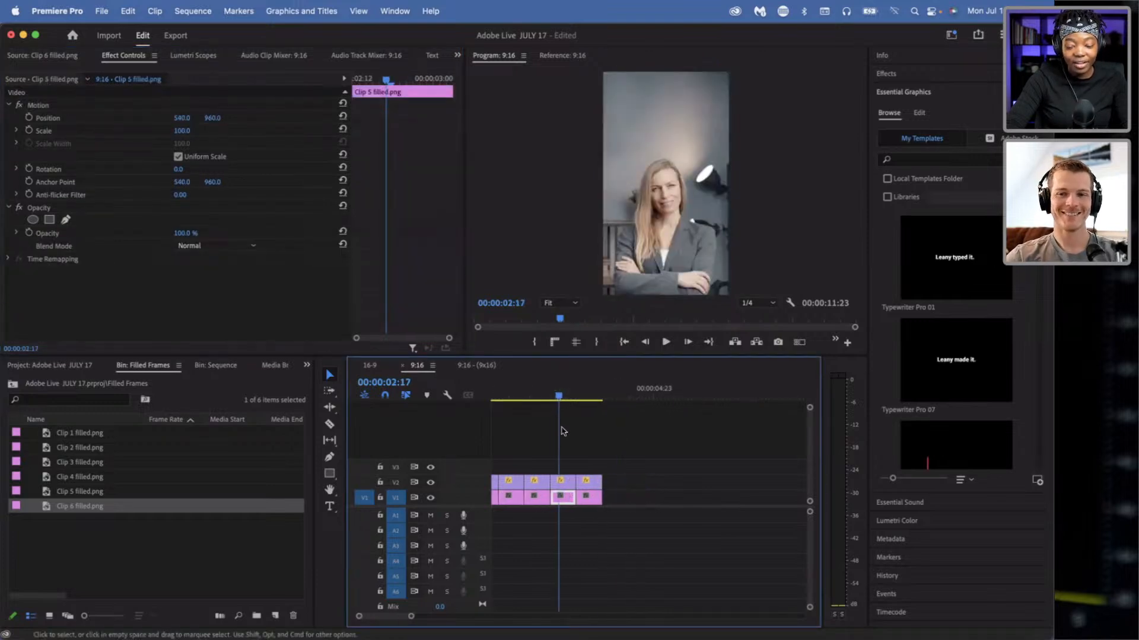
key("equal")
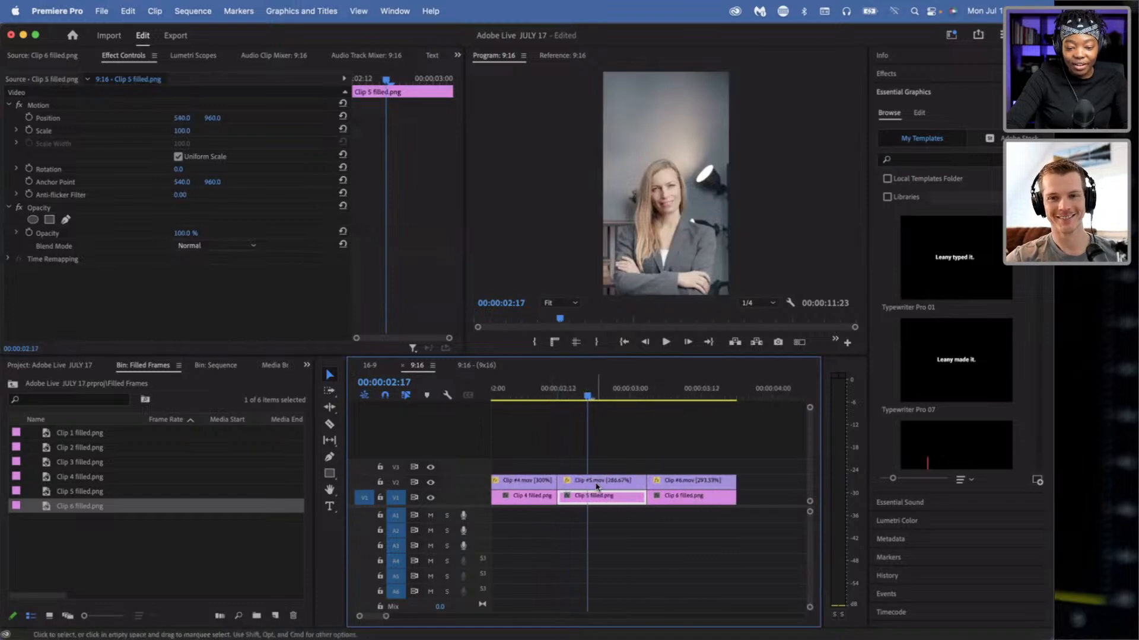
left_click(597, 483)
left_click(439, 483)
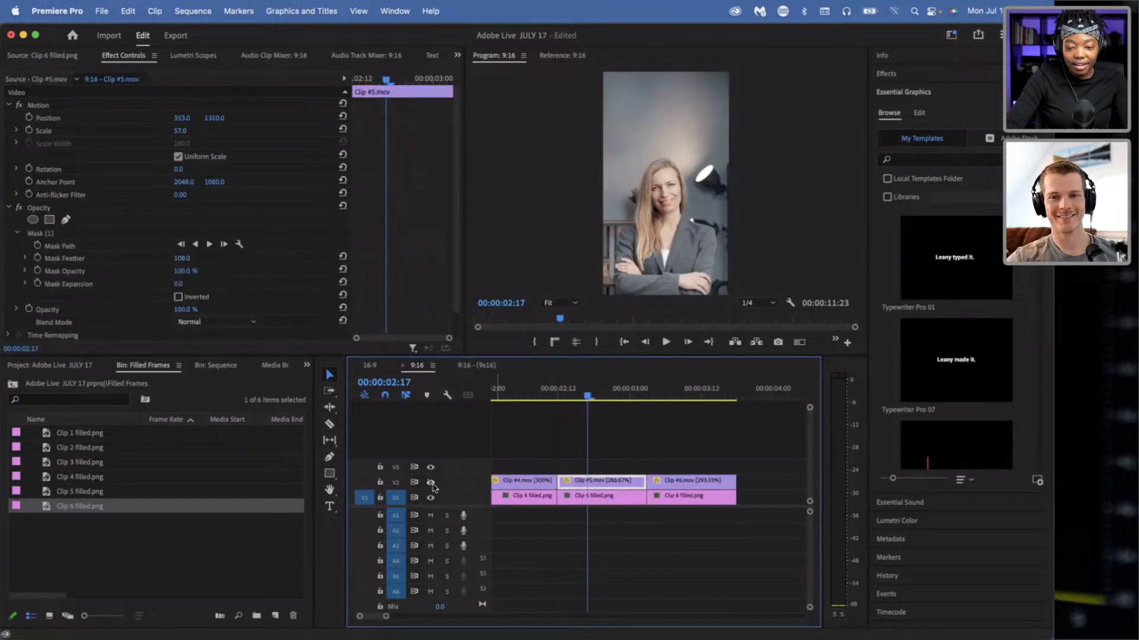
key("backslash")
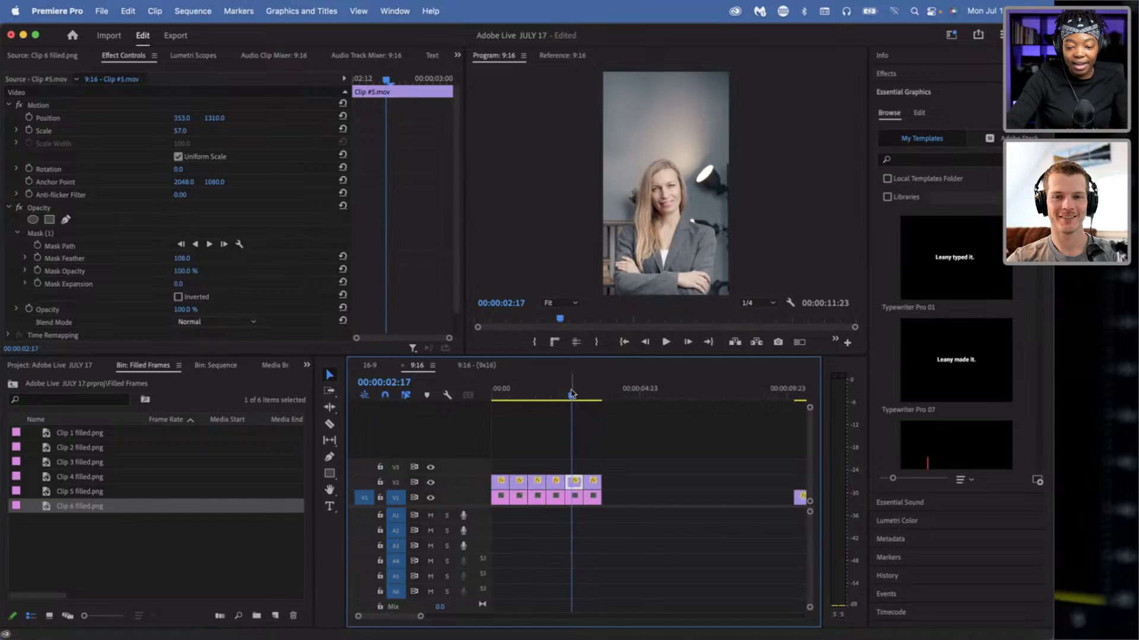
- Play the 9:16 sequence from the beginning twice to review the masked clips over their filled frames
key("Home")
left_click(558, 442)
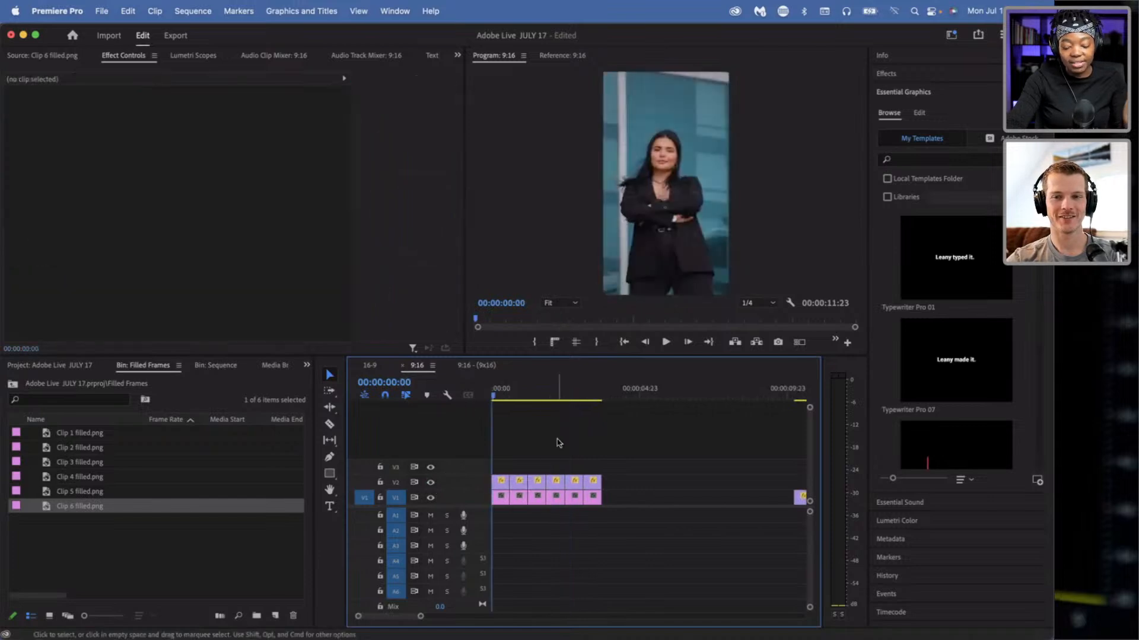
key("space")
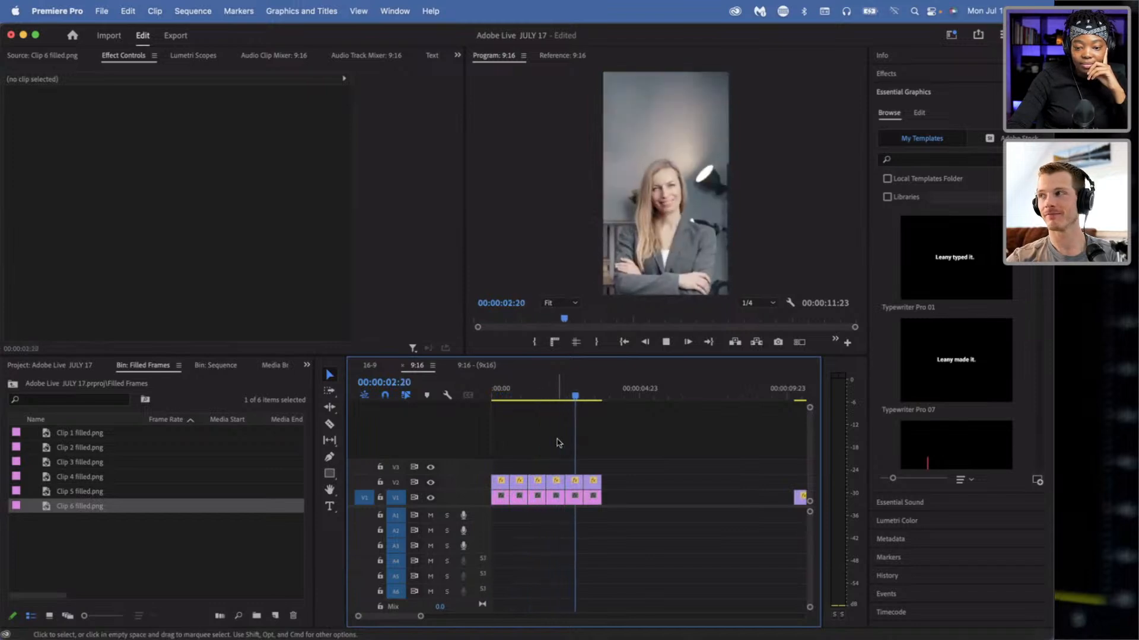
key("space")
key("Home")
key("backslash")
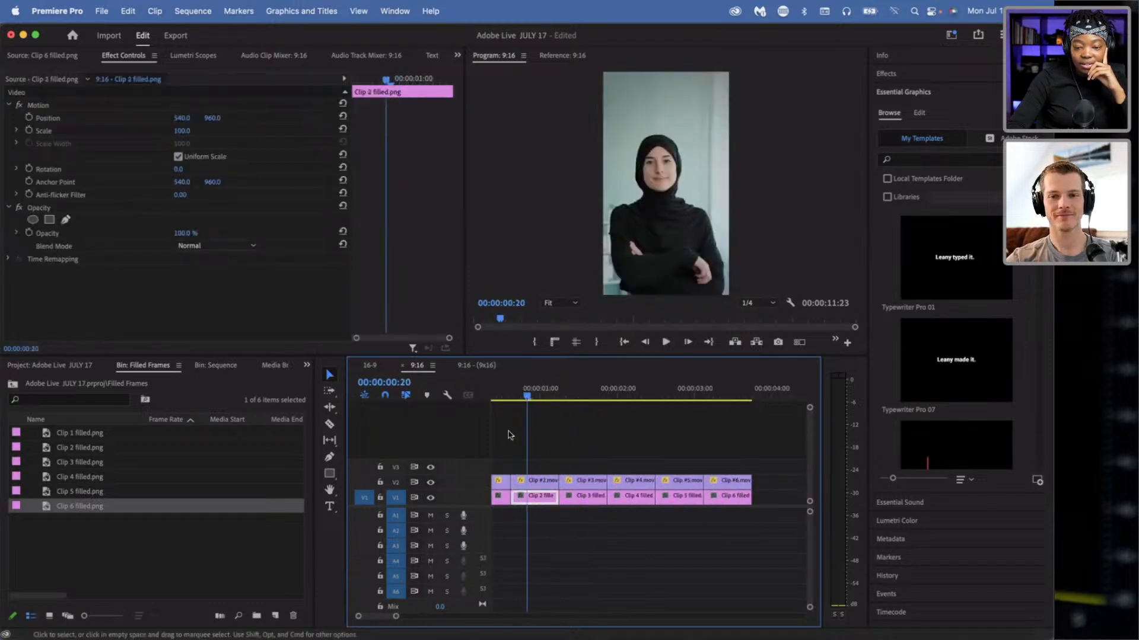
left_click(530, 433)
key("space")
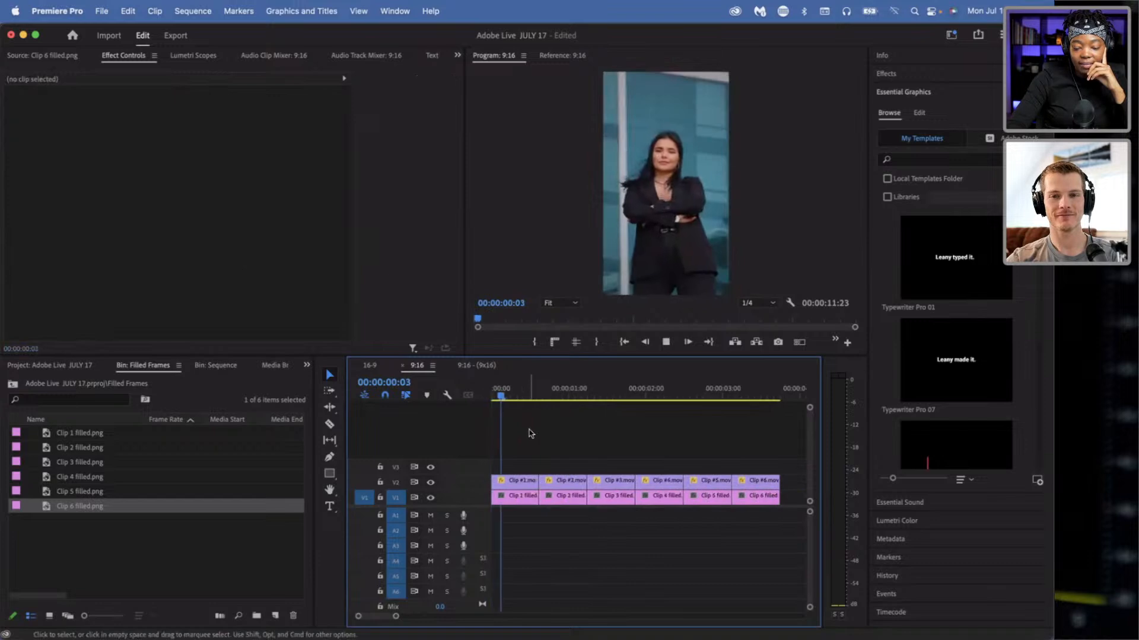
key("space")
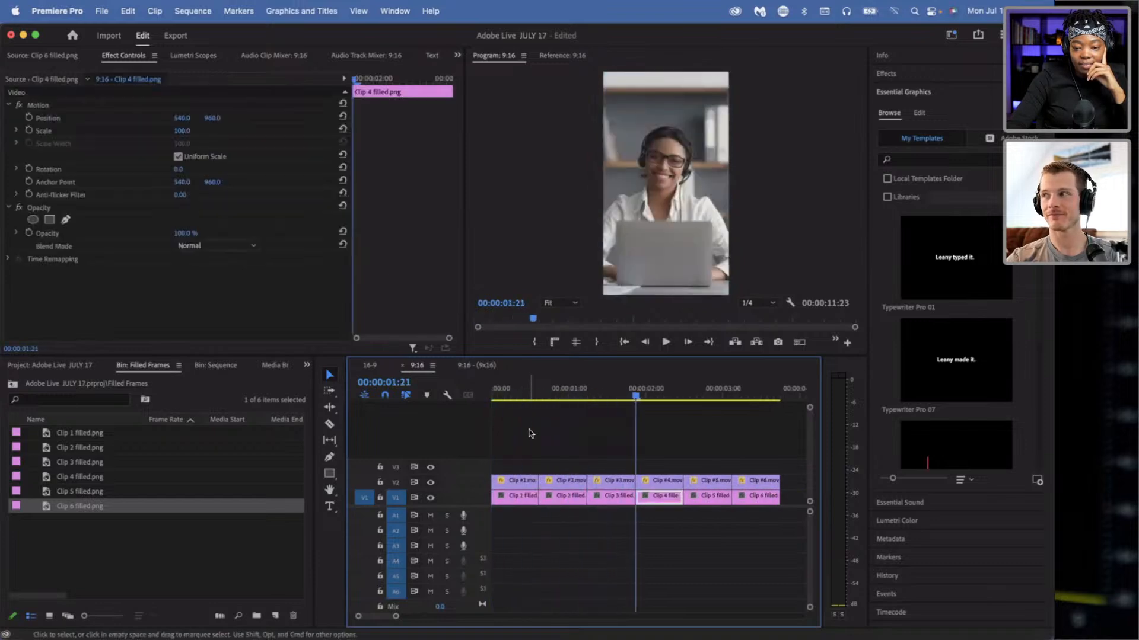
- Magnify the Program Monitor to 75% and examine the Clip 3 blend at 00:00:01:10 and Clip 4 at 00:00:01:22
left_click(601, 393)
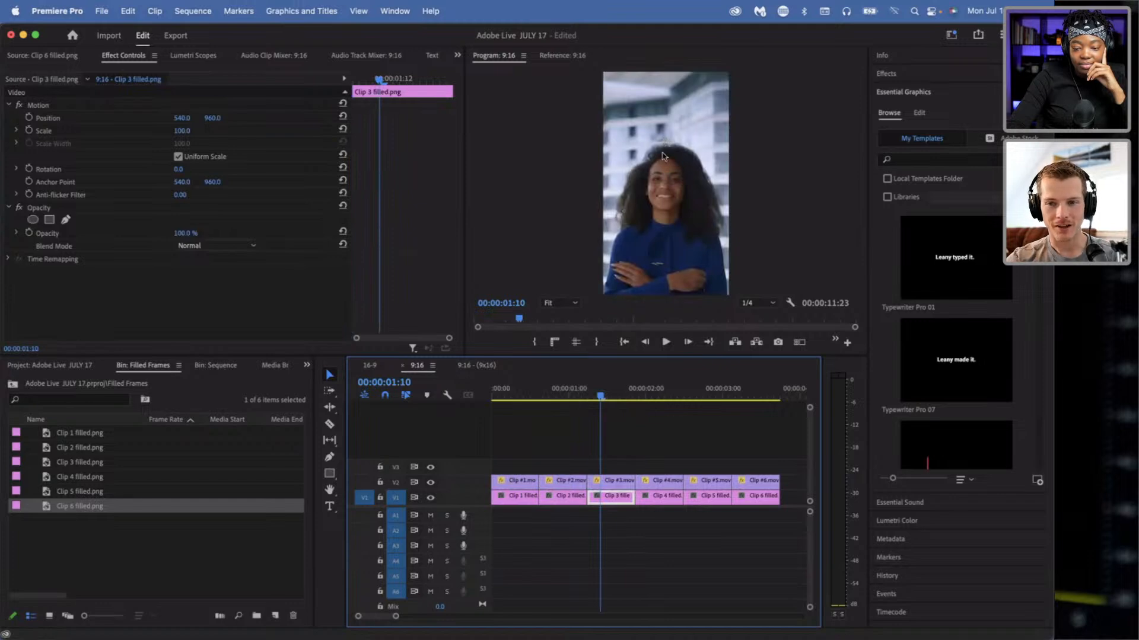
scroll(664, 156, "up", 2)
scroll(801, 211, "up", 3)
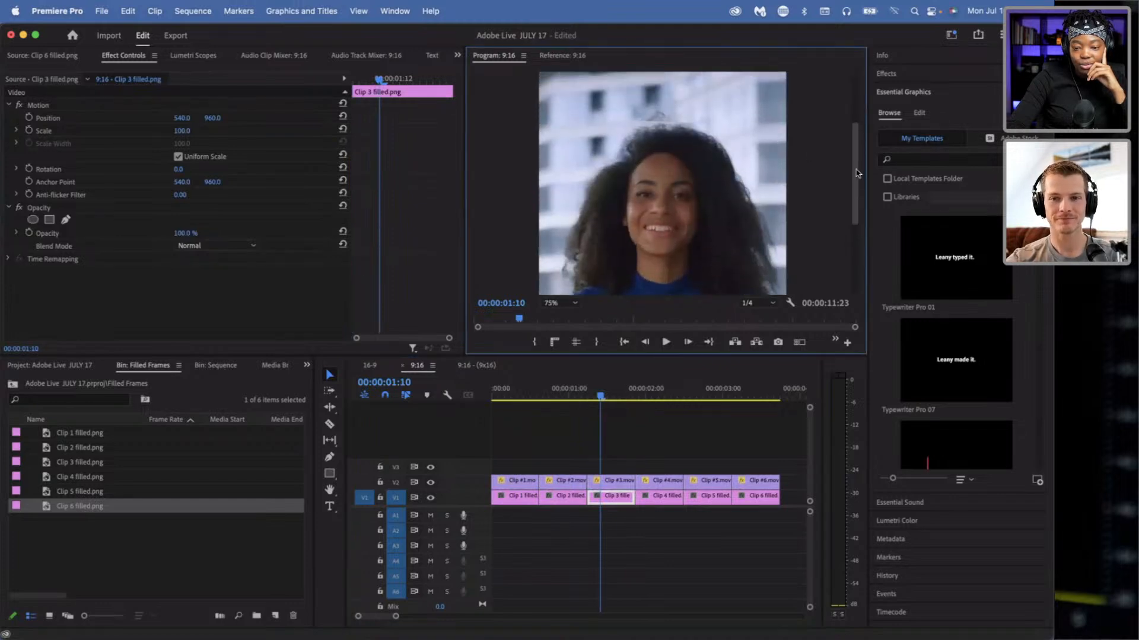
left_click(640, 390)
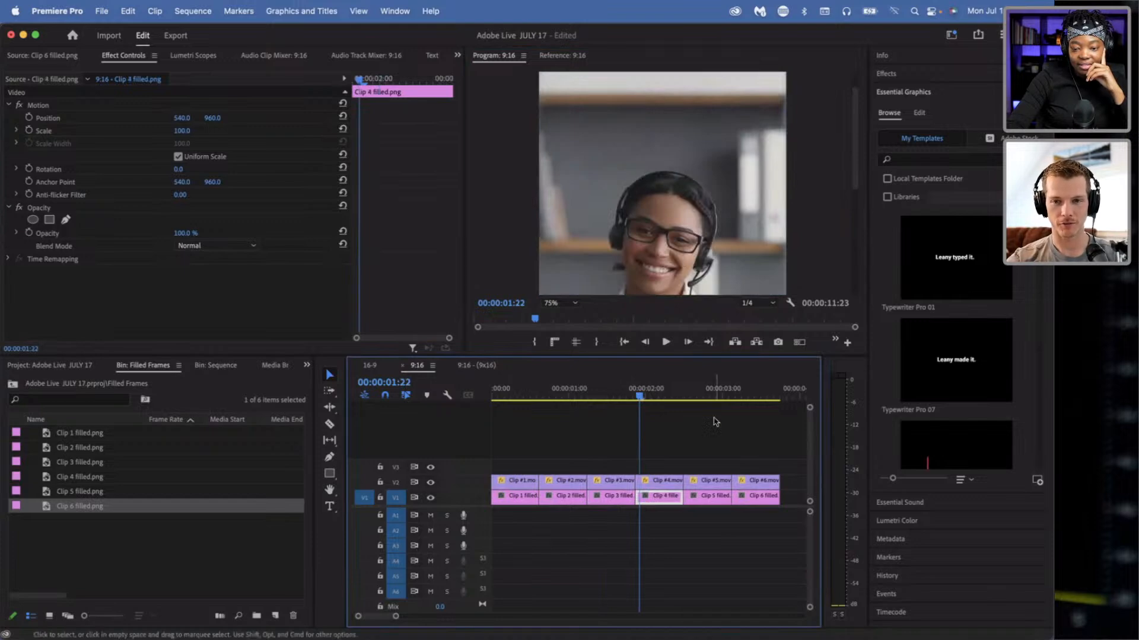
- Compare the masked blends of Clips 6, 5, 3 and 4 at several points of the 9:16 sequence
left_click(711, 394)
left_click(752, 396)
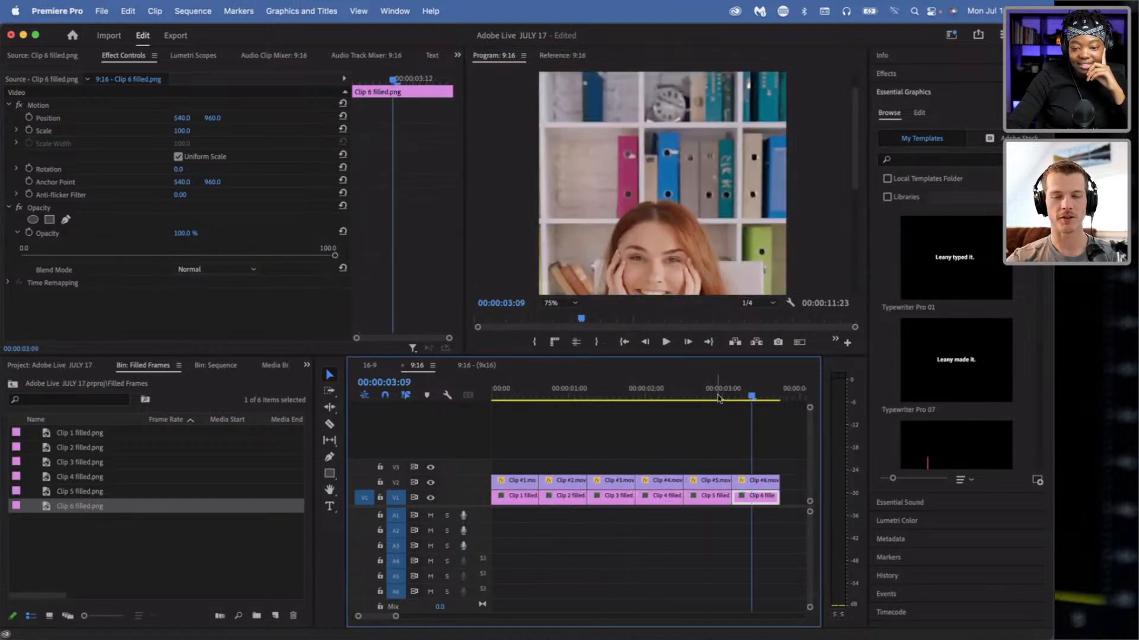
left_click(685, 396)
left_click(665, 395)
left_click(627, 392)
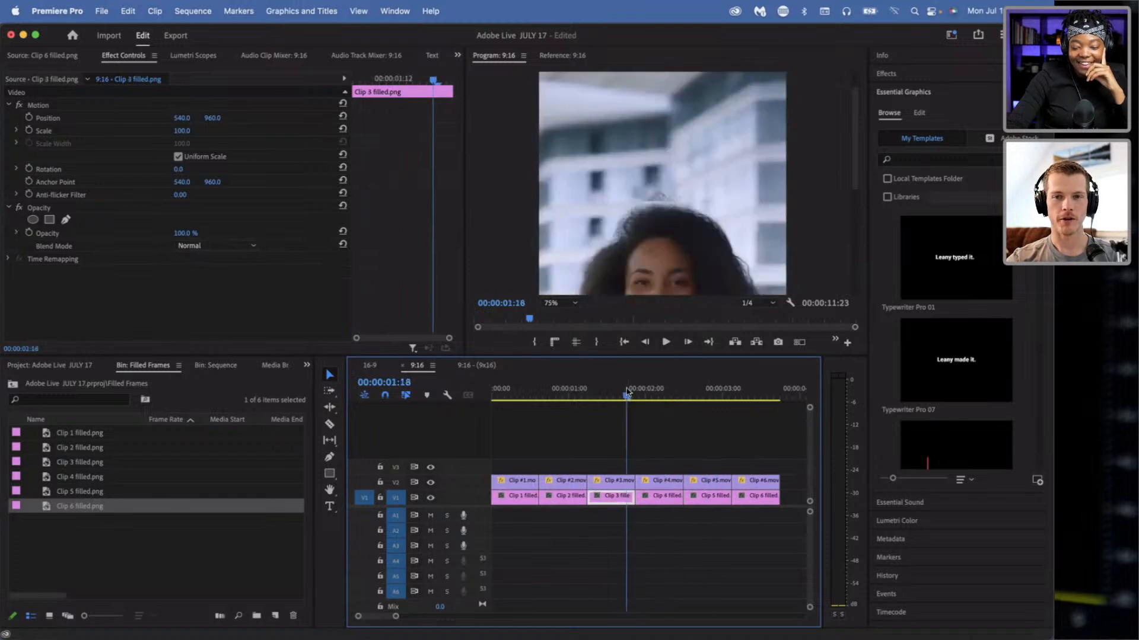
left_click(656, 393)
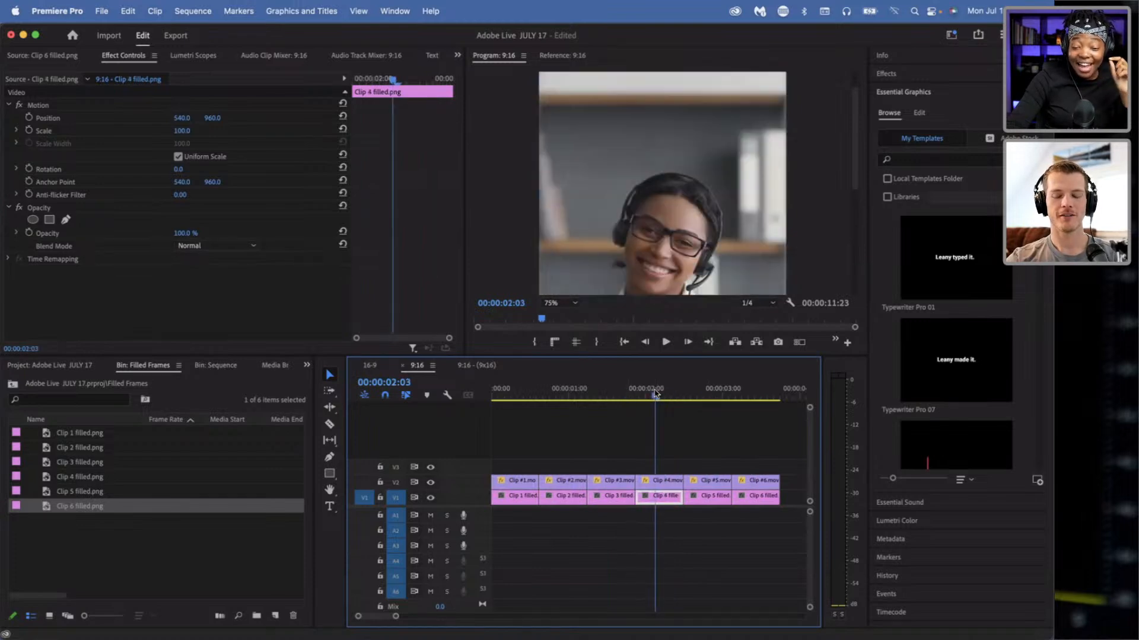
- Drop Clip #4.mov's Mask Feather to 0 for comparison, and raise it to about 91 while judging the edge at 150% magnification
left_click(661, 480)
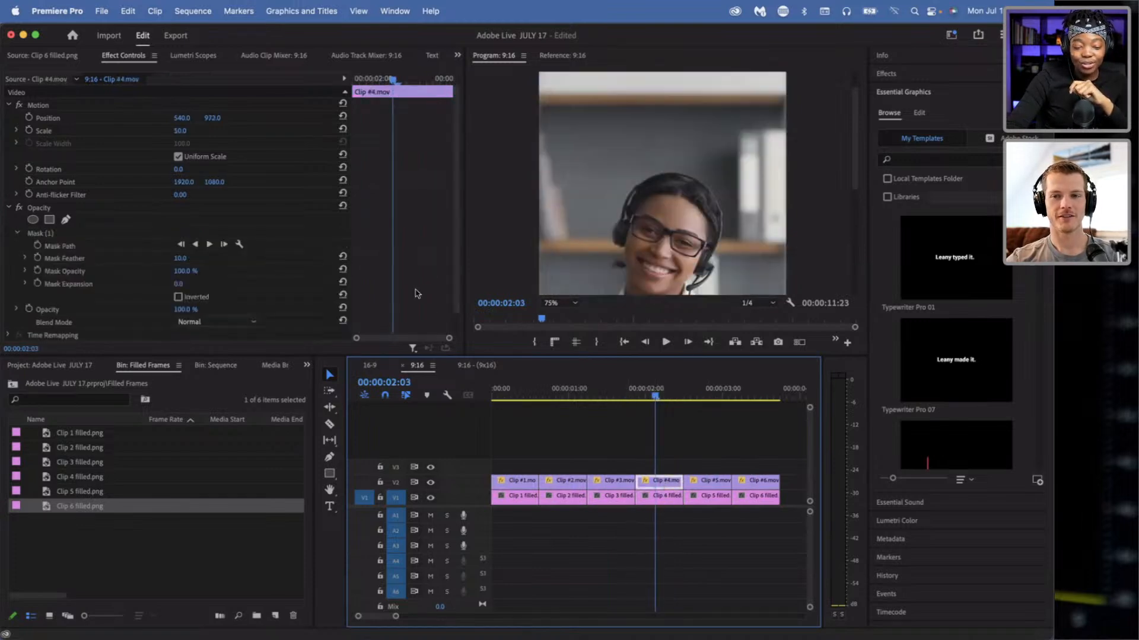
scroll(415, 293, "down", 2)
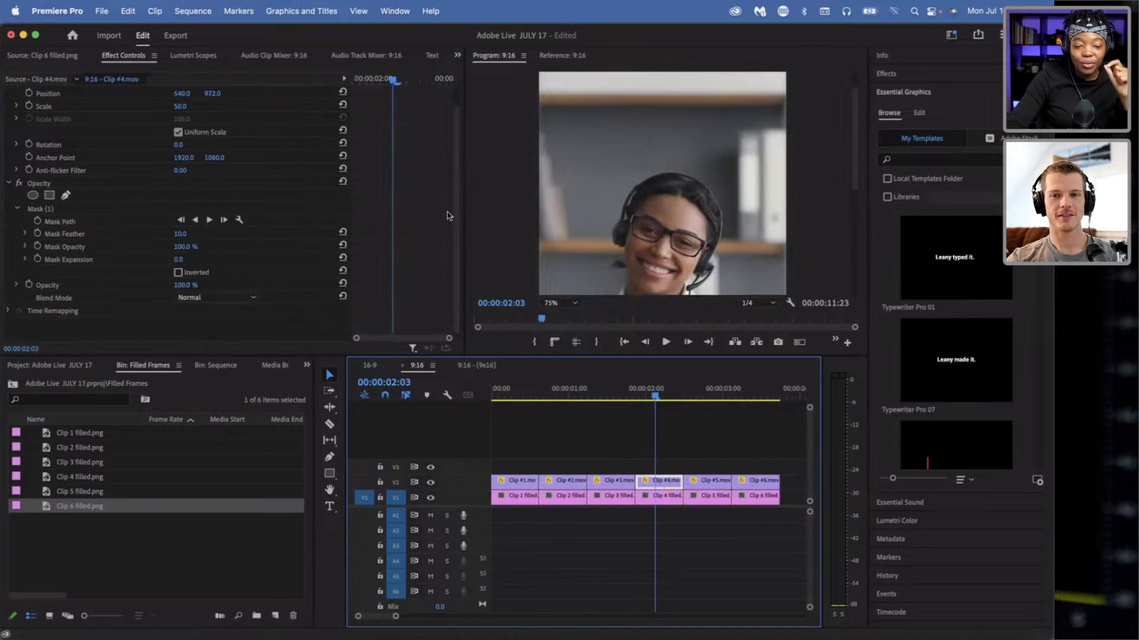
left_click_drag(181, 233, 209, 234)
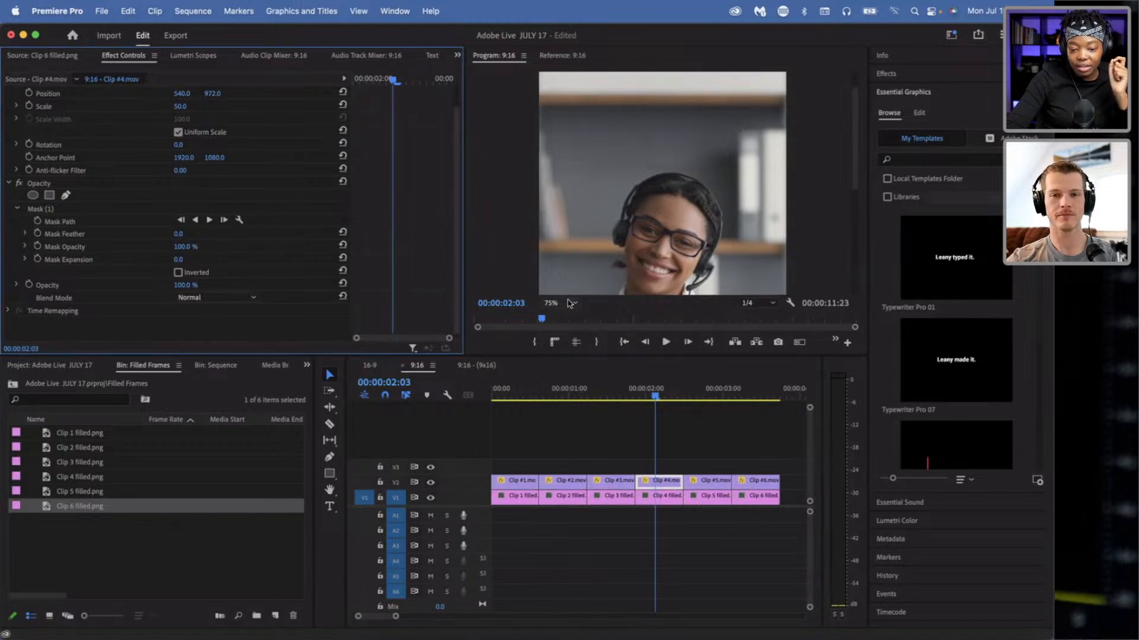
left_click(551, 306)
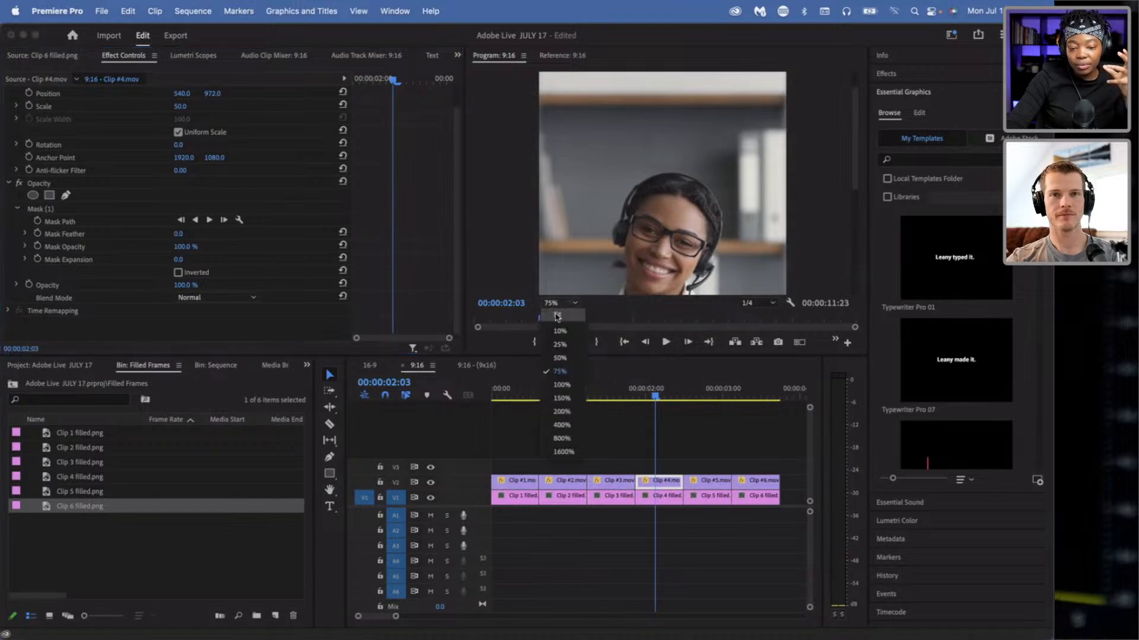
left_click(558, 314)
left_click(567, 300)
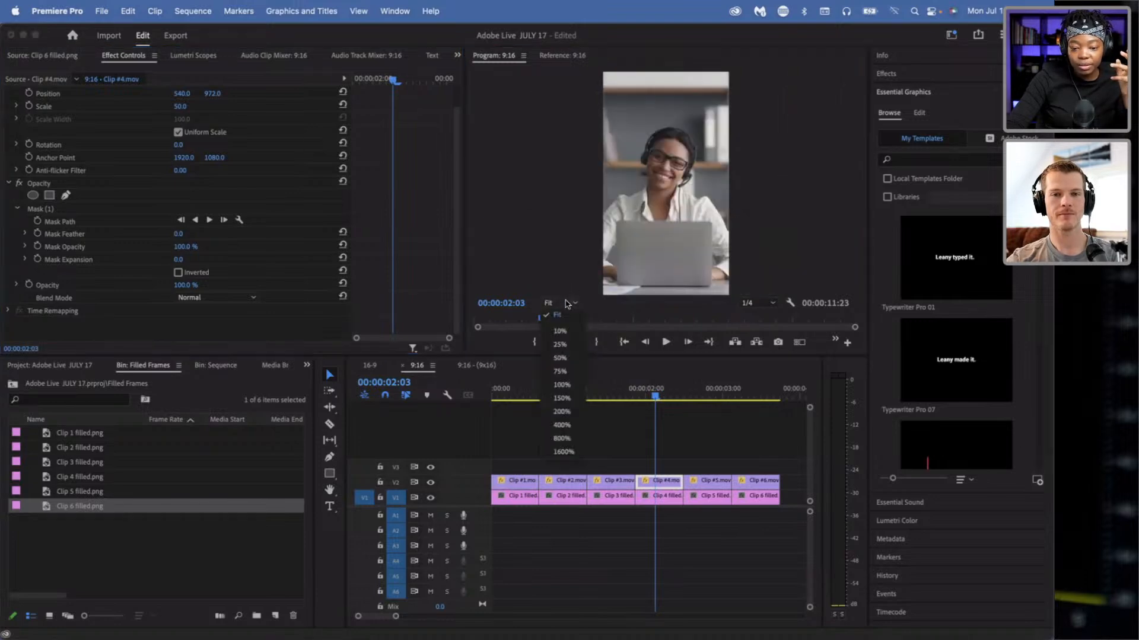
left_click(564, 401)
left_click_drag(855, 188, 855, 146)
left_click_drag(185, 237, 196, 236)
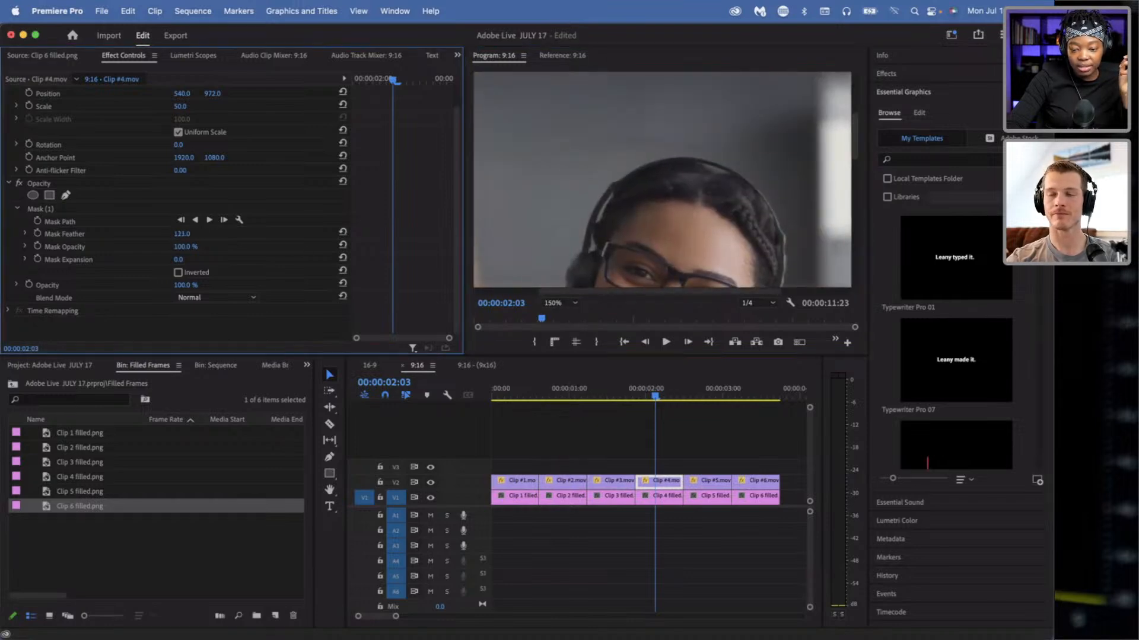
left_click_drag(189, 234, 193, 234)
left_click(557, 303)
left_click(557, 320)
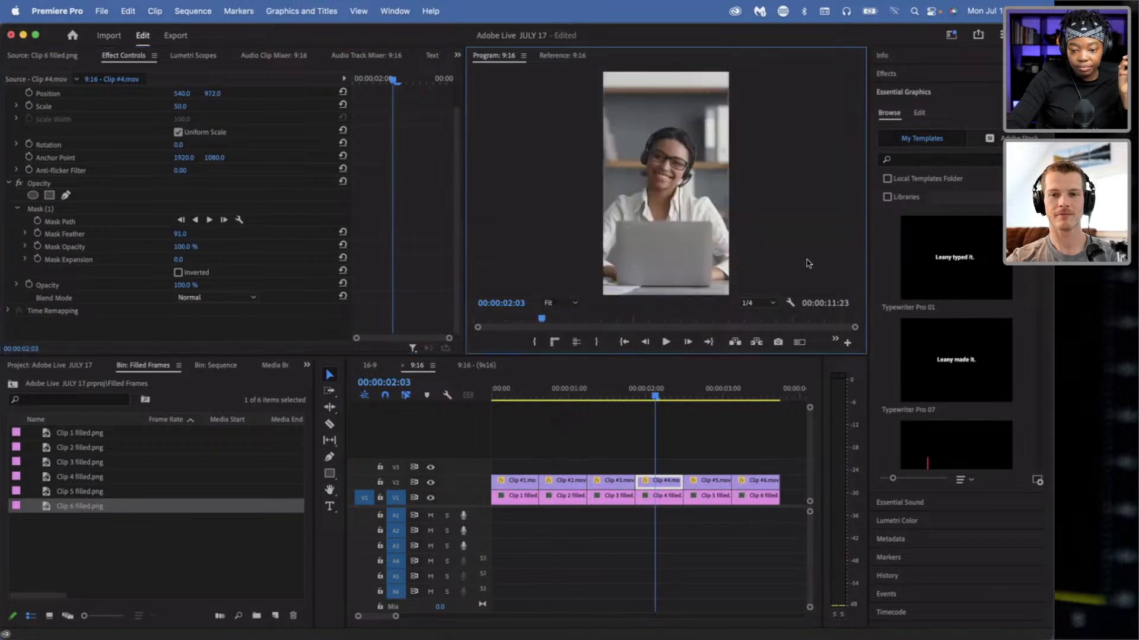
- Magnify the Program Monitor to 100% at 00:00:01:11 and display the opacity mask outline of Clip #3.mov
left_click(605, 393)
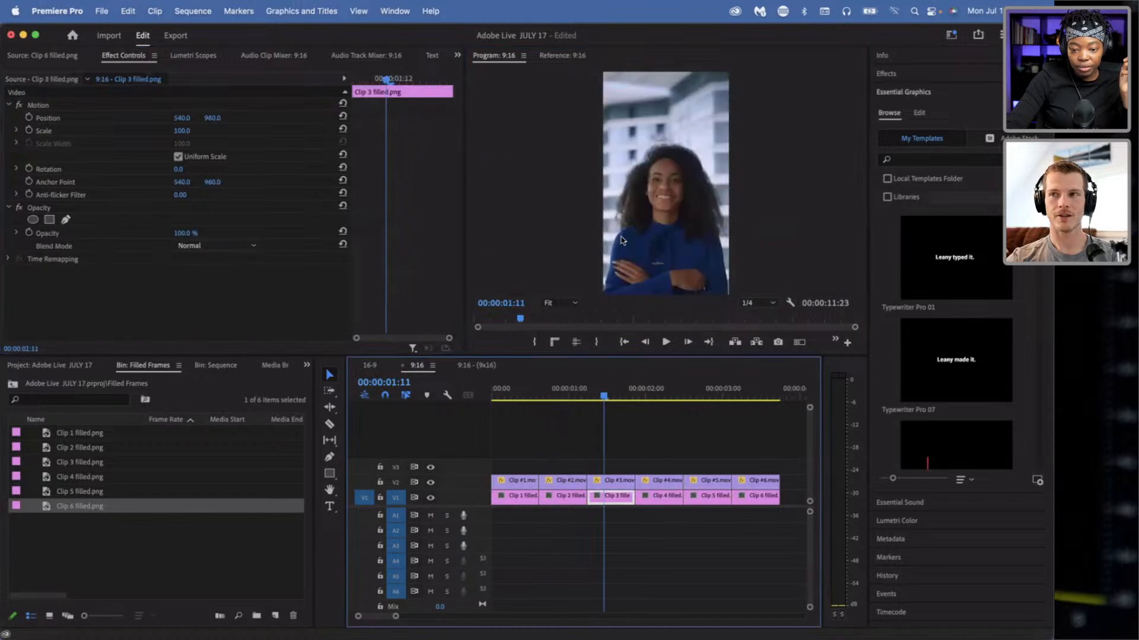
left_click(560, 303)
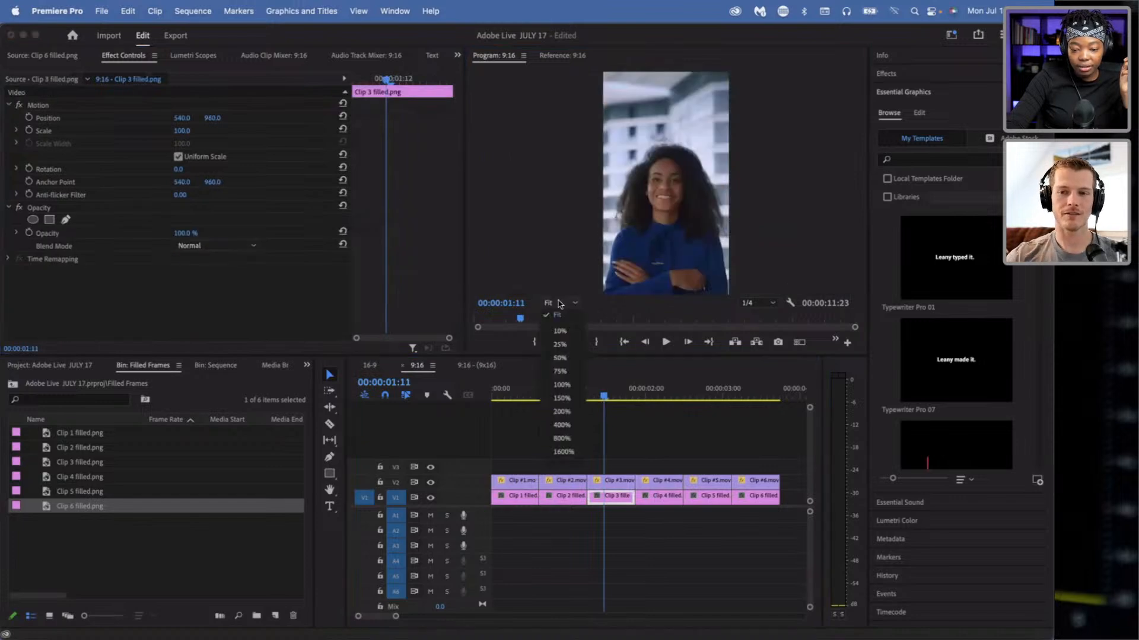
left_click(558, 391)
left_click_drag(849, 210, 851, 177)
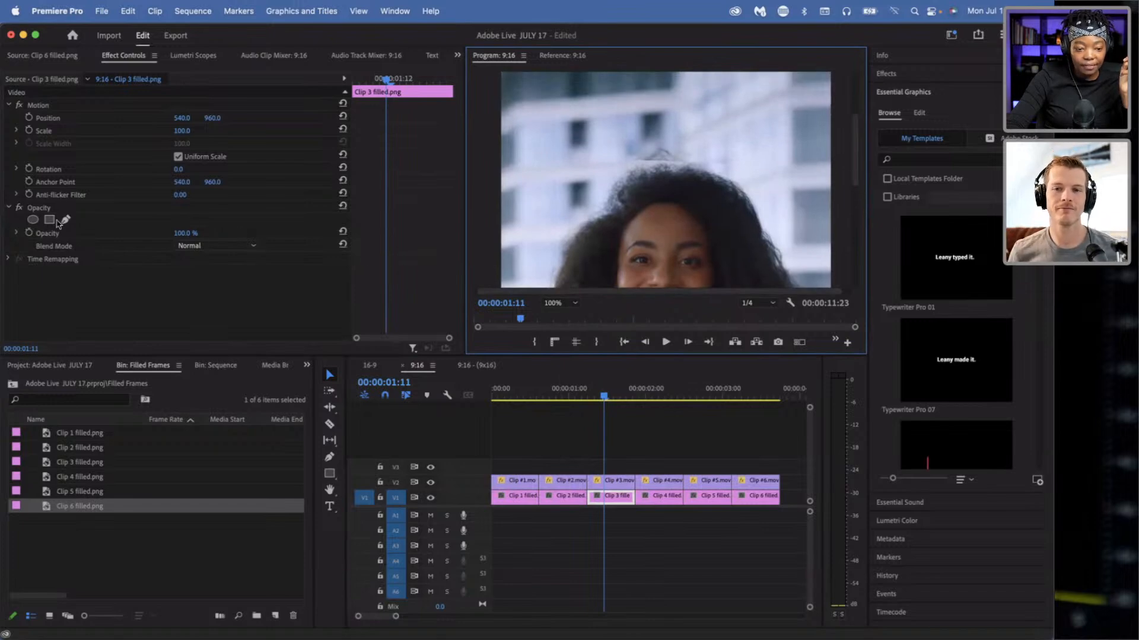
left_click(17, 234)
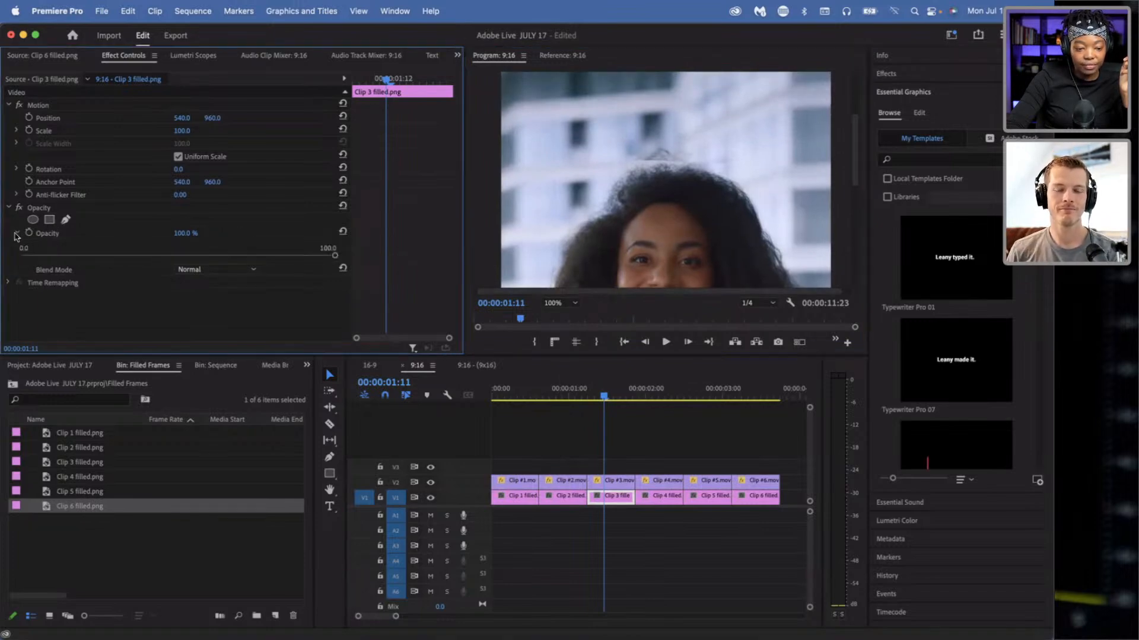
left_click(606, 482)
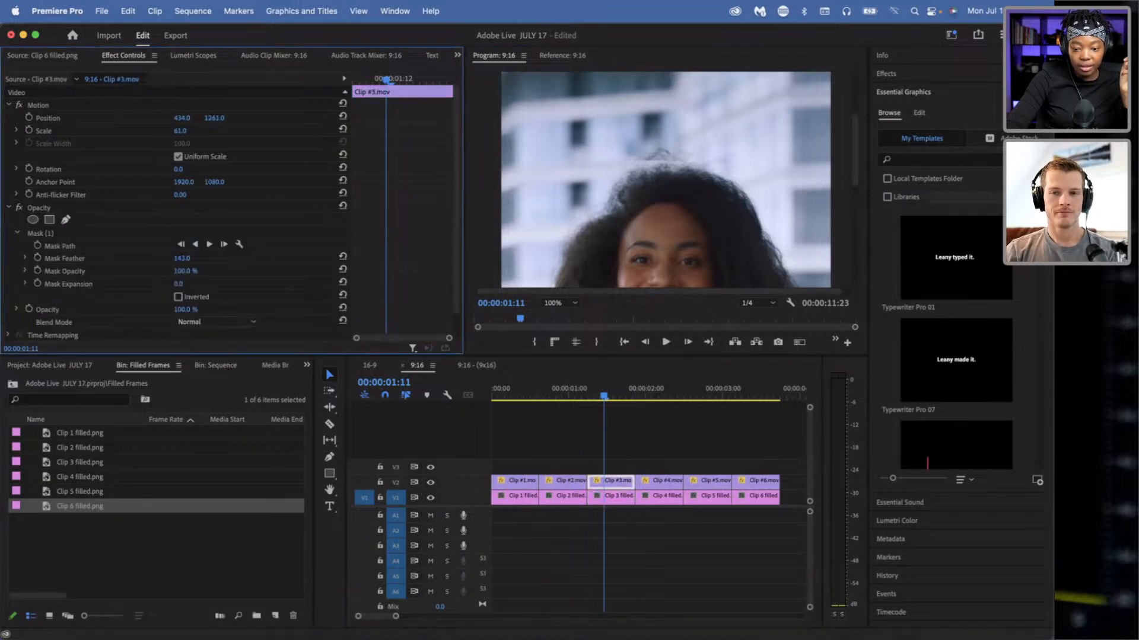
left_click(125, 234)
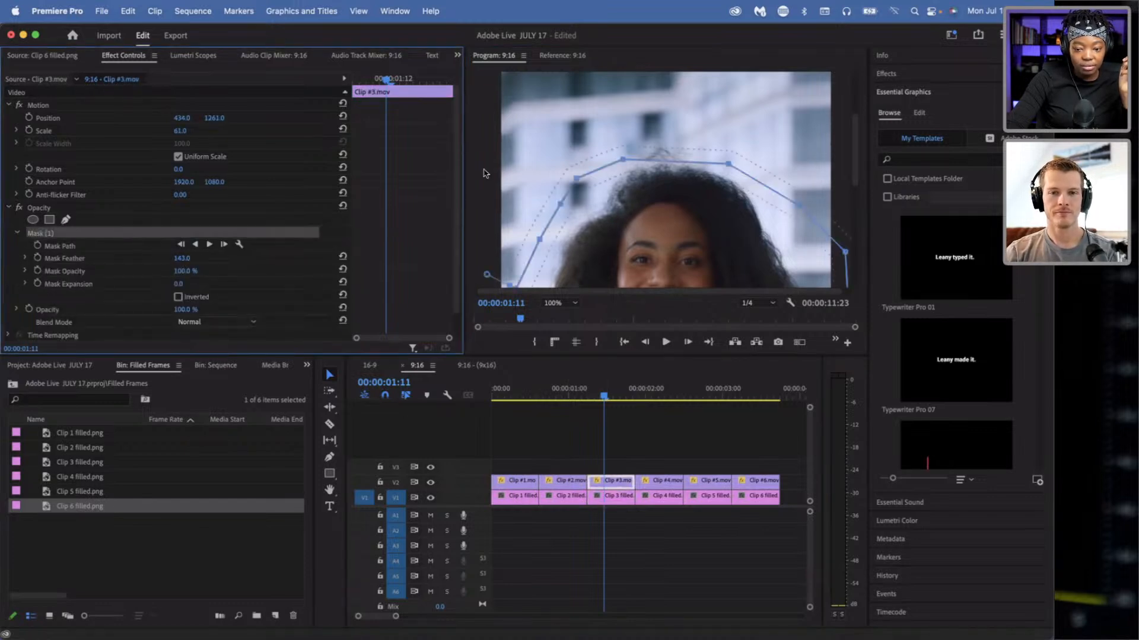
- Try raising Clip #3.mov's upper mask points above the hair, and return them close to their original positions
left_click_drag(729, 164, 722, 137)
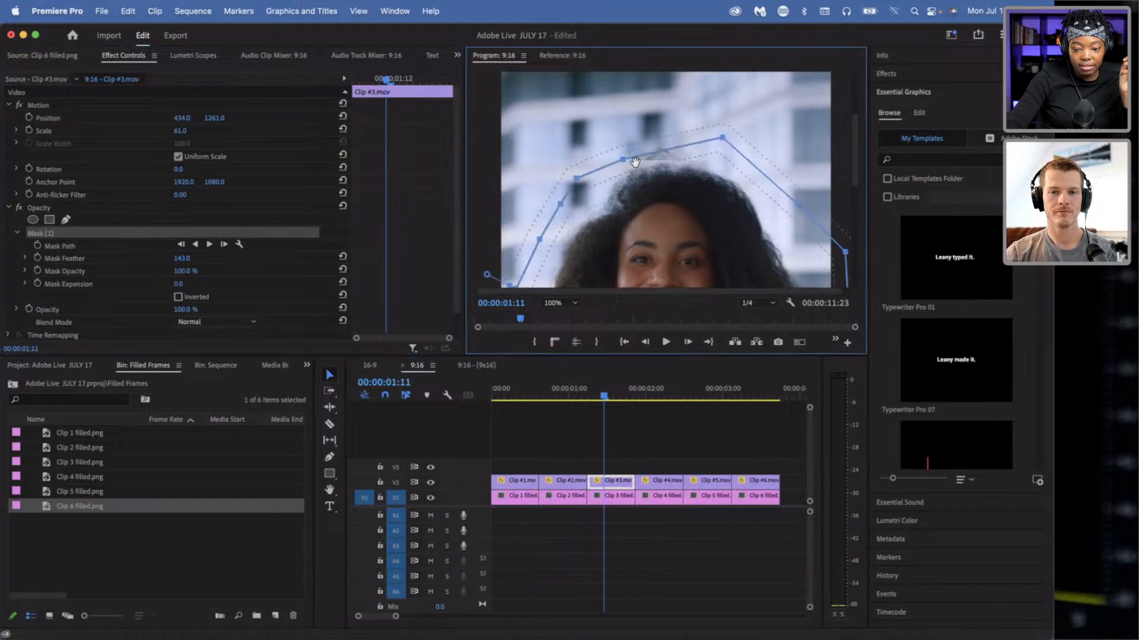
left_click_drag(624, 163, 629, 162)
left_click_drag(718, 139, 730, 164)
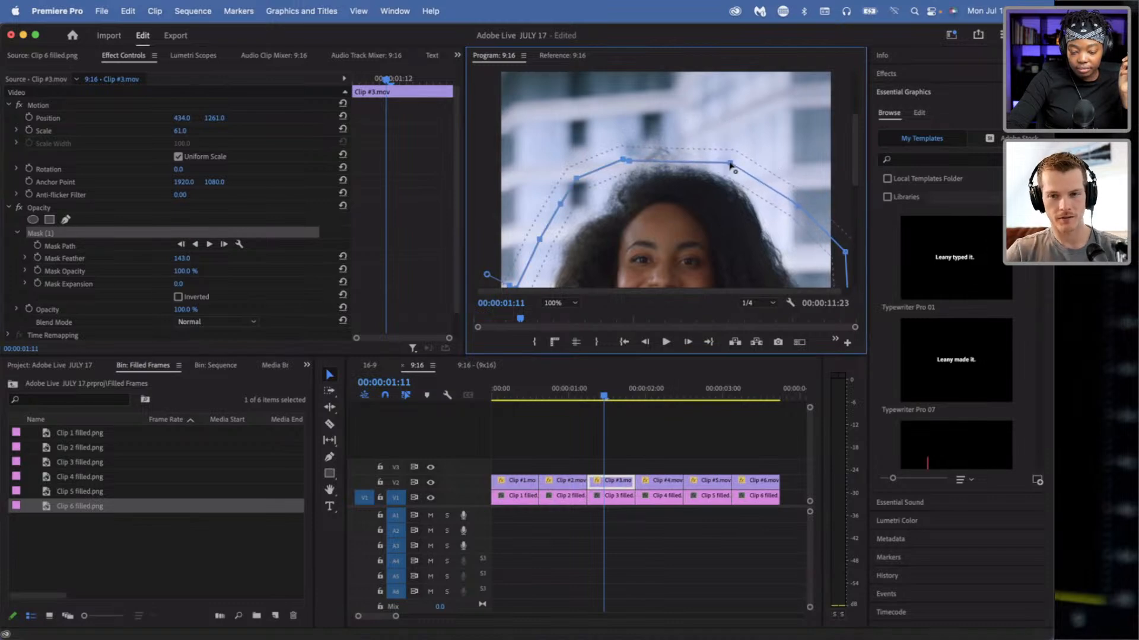
- Experiment with a wider Mask Feather of about 192 on Clip #3.mov, and check the edge at 00:00:01:11 with nothing selected
mouse_move(181, 259)
left_mouse_down()
mouse_move(213, 260)
mouse_move(186, 259)
mouse_move(196, 260)
left_mouse_up()
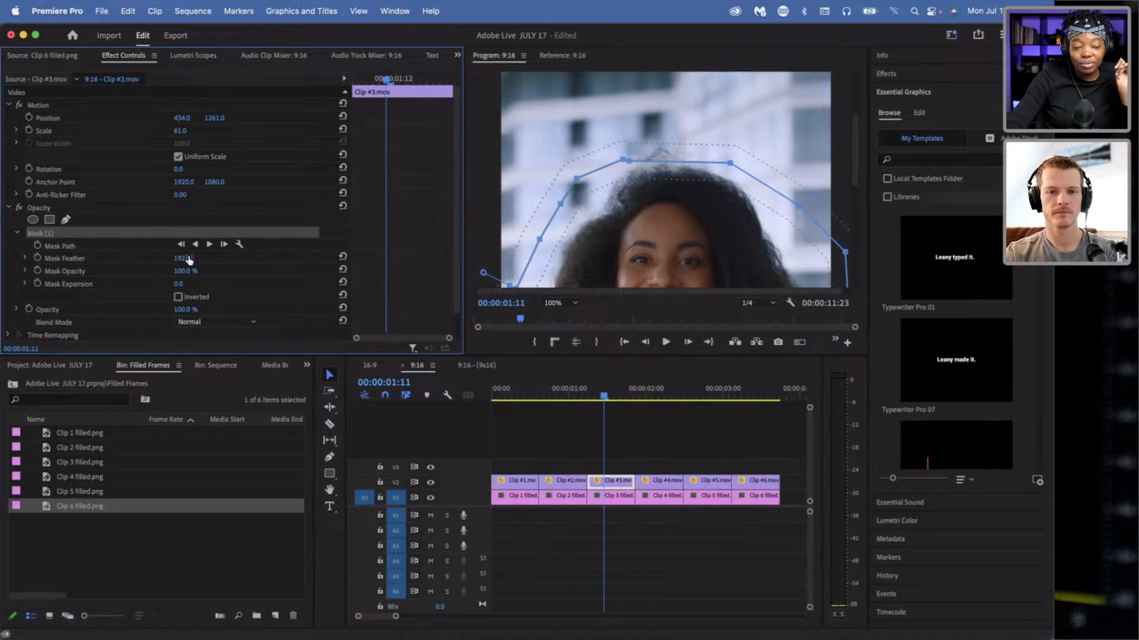
left_click_drag(182, 258, 660, 457)
mouse_move(623, 394)
left_mouse_down()
mouse_move(594, 396)
mouse_move(628, 399)
mouse_move(604, 396)
left_mouse_up()
left_click(635, 438)
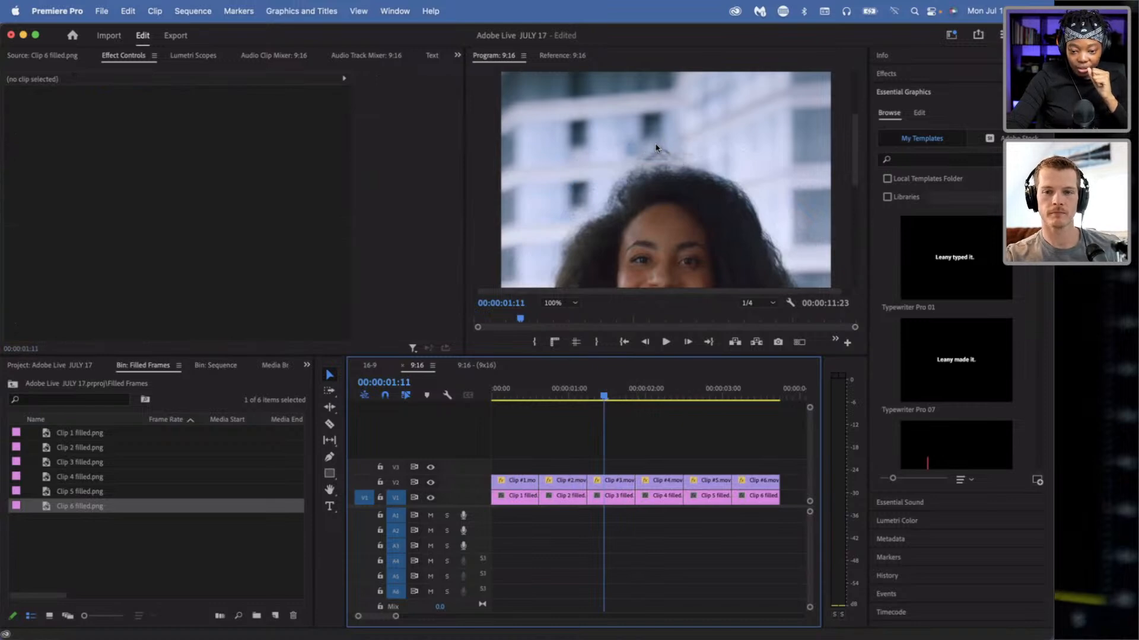
- Inspect the Clip 3 blend above the hair at 00:00:01:11, switching the Program Monitor between Fit and 150%
left_click(612, 495)
left_click(565, 303)
left_click(567, 314)
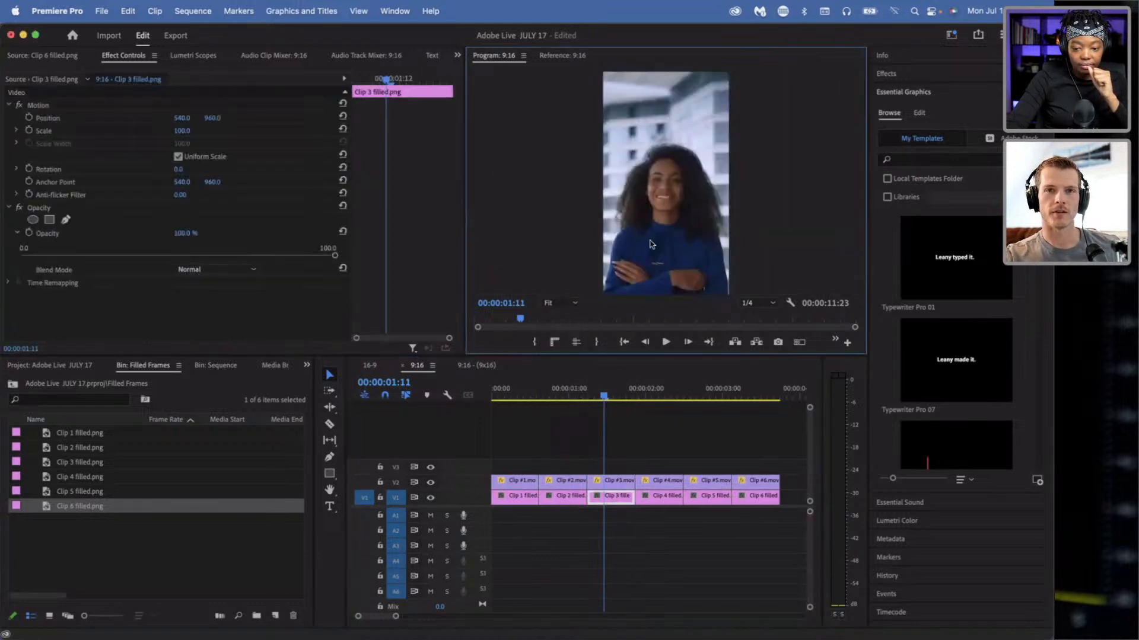
left_click(563, 304)
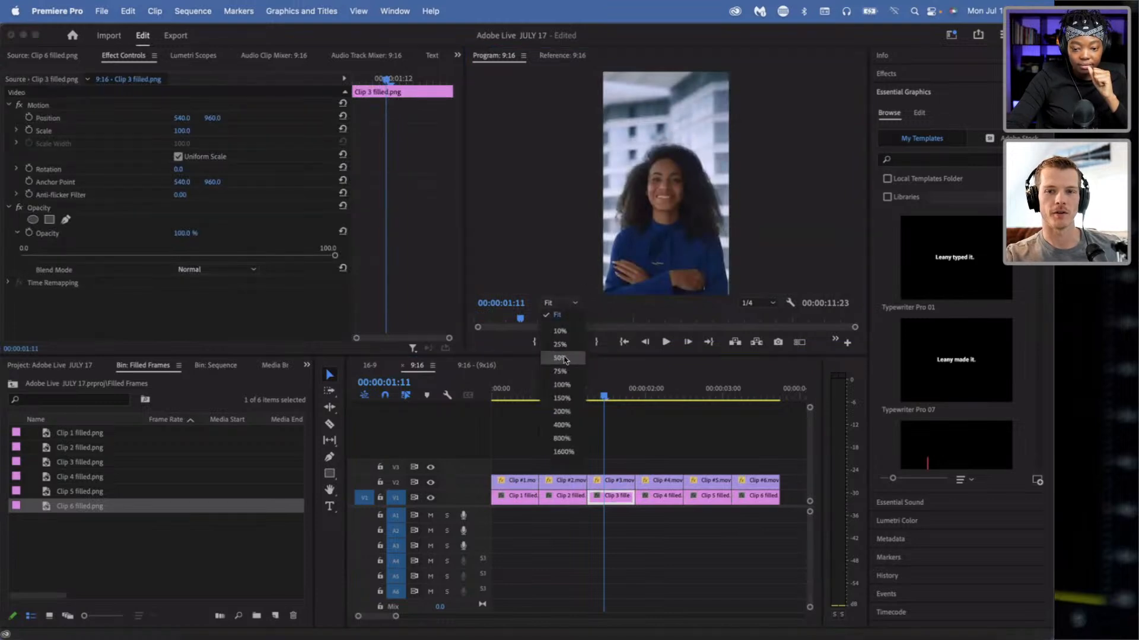
left_click(560, 359)
left_click(566, 303)
left_click(564, 396)
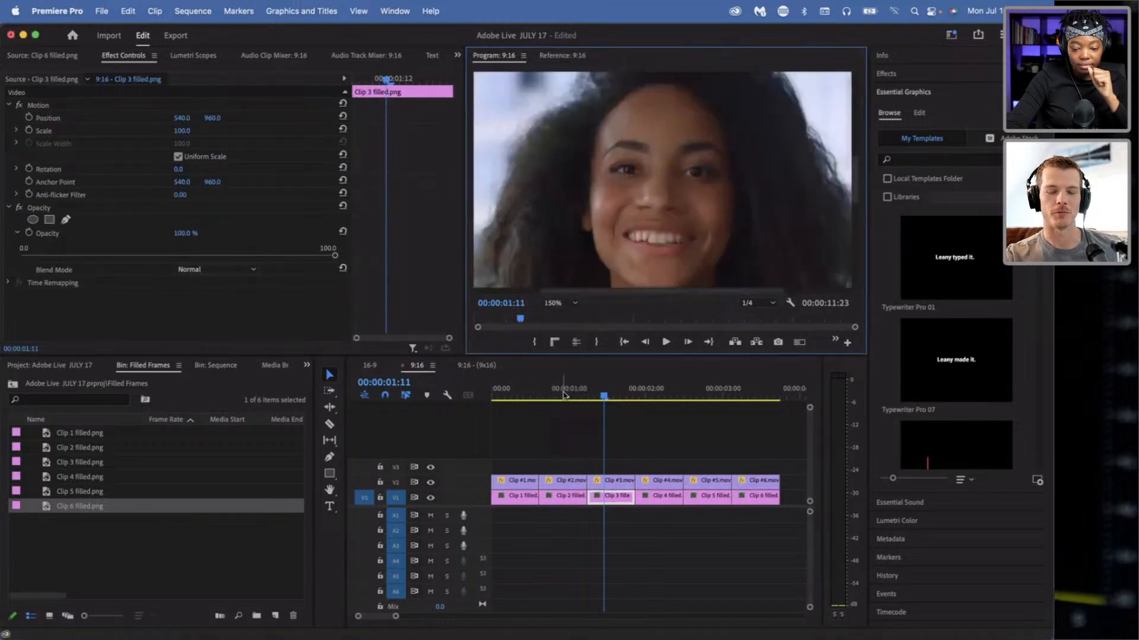
left_click_drag(857, 206, 857, 167)
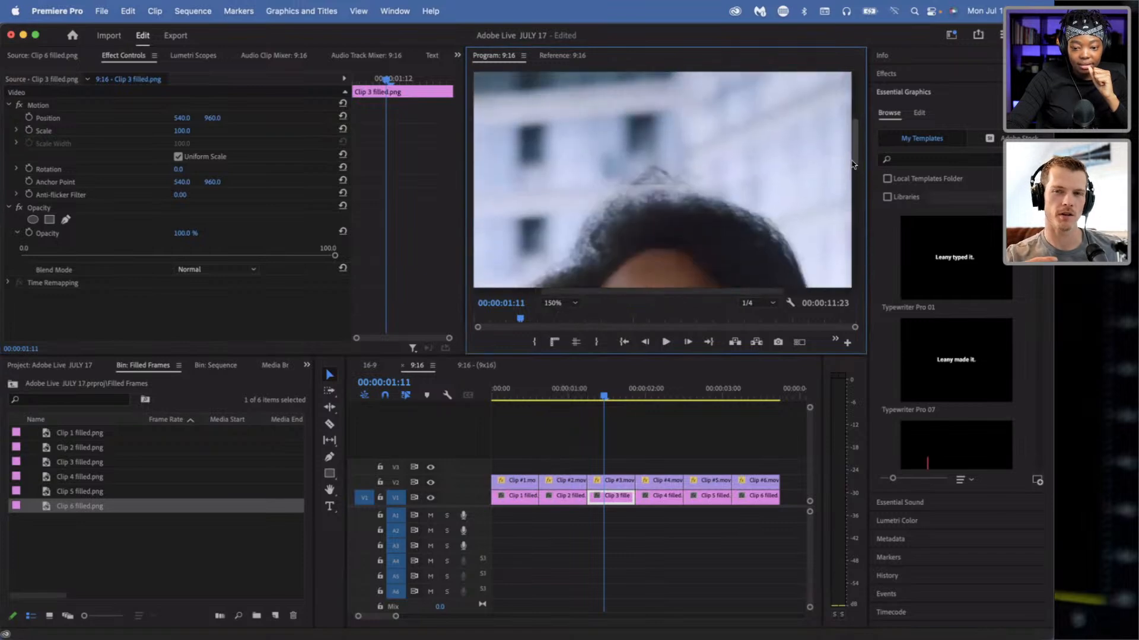
left_click(569, 304)
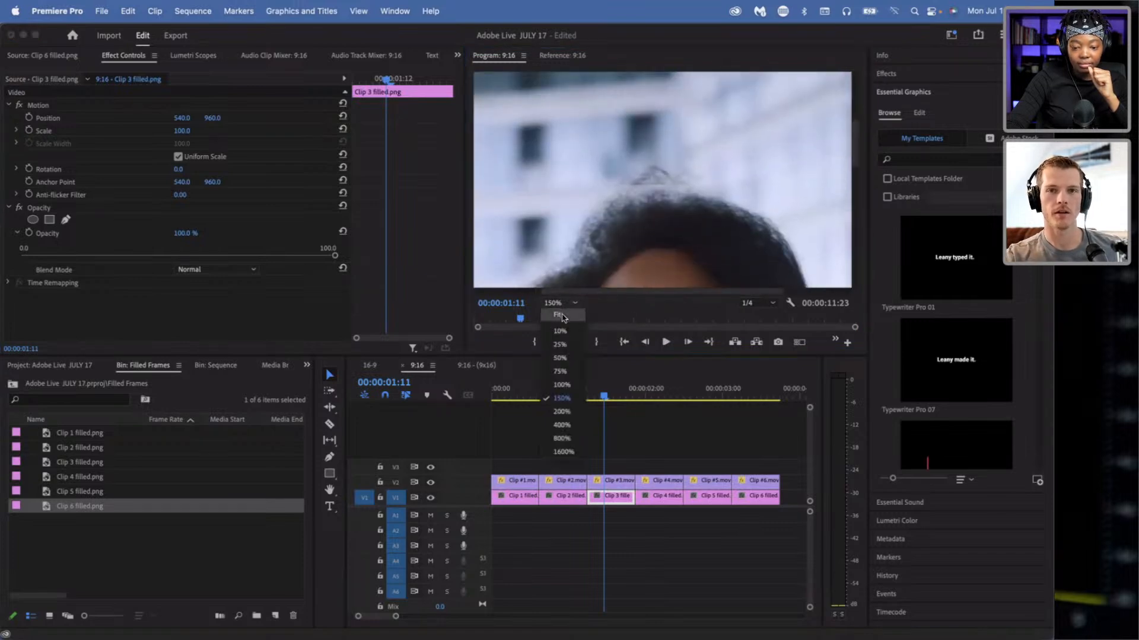
left_click(562, 320)
- Examine the Clip 2 blend at 00:00:01:00 and 150% magnification, toggling track V1's output for comparison
left_click(569, 394)
left_click(560, 303)
left_click(569, 400)
left_click_drag(857, 205, 853, 164)
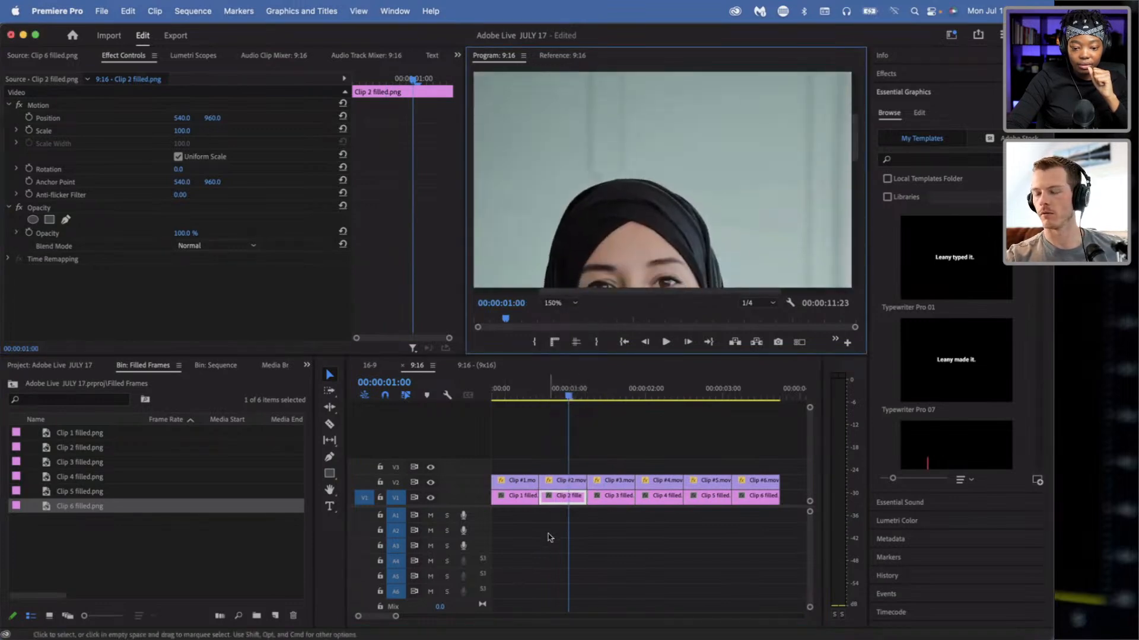
left_click(431, 498)
left_click(431, 498)
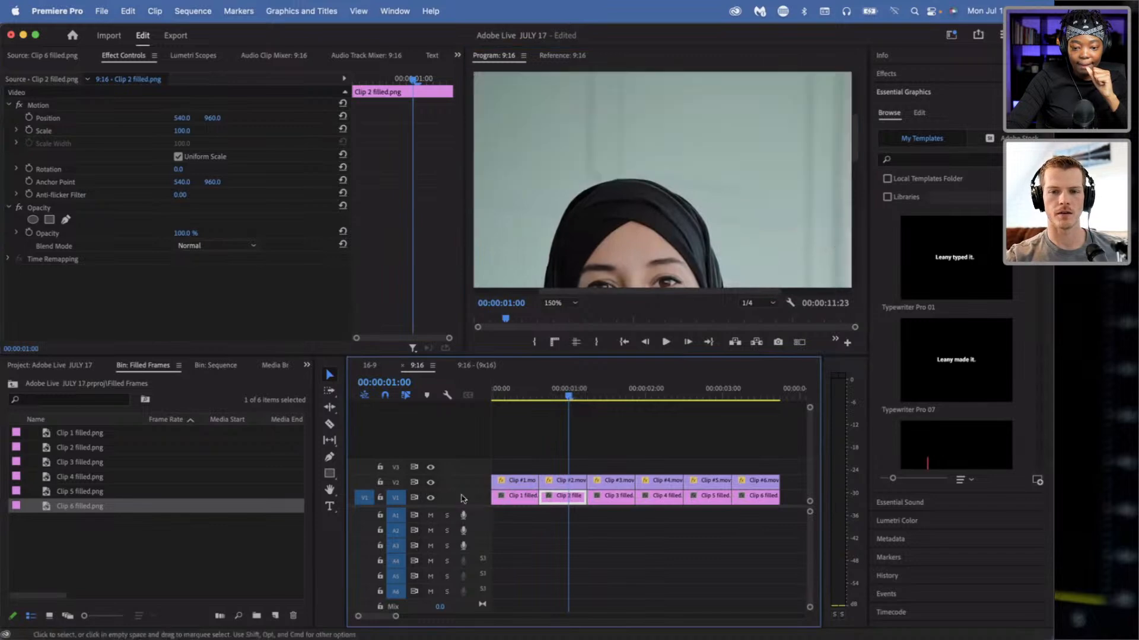
- Set the Mask Feather of Clip #2.mov to about 88, and fit the whole frame in the Program Monitor
left_click(565, 481)
left_click_drag(181, 259, 191, 260)
left_click(562, 304)
left_click(568, 320)
- Return the playhead to 00:00:00:00, and play the 9:16 sequence in a maximized Program Monitor to review all six blends
scroll(638, 450, "down", 5)
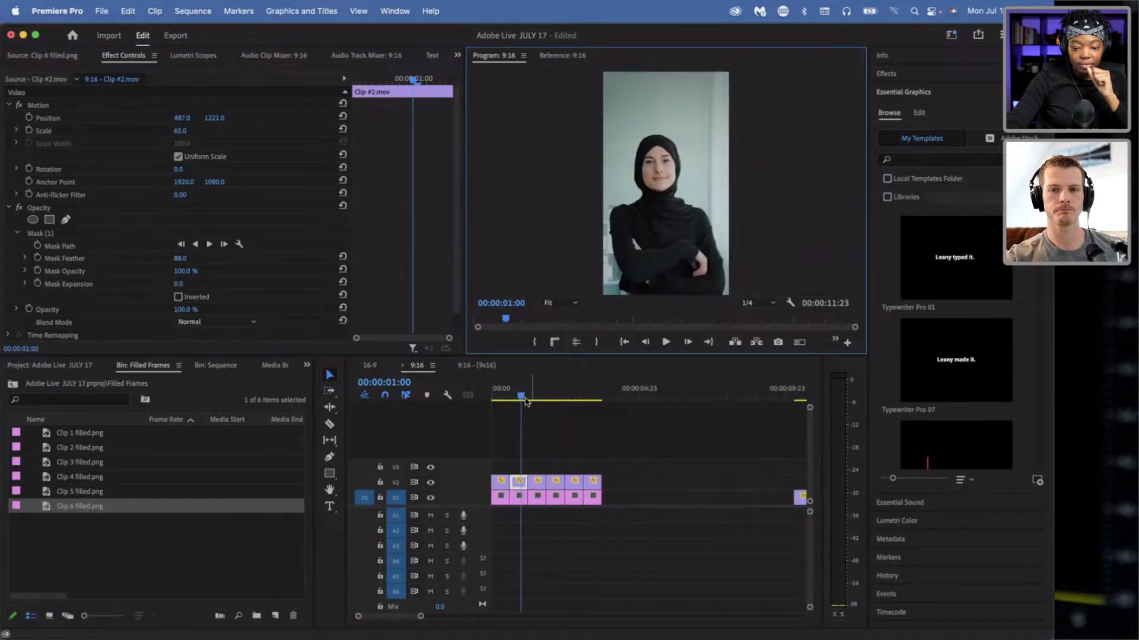
left_click_drag(522, 396, 490, 398)
left_click(550, 431)
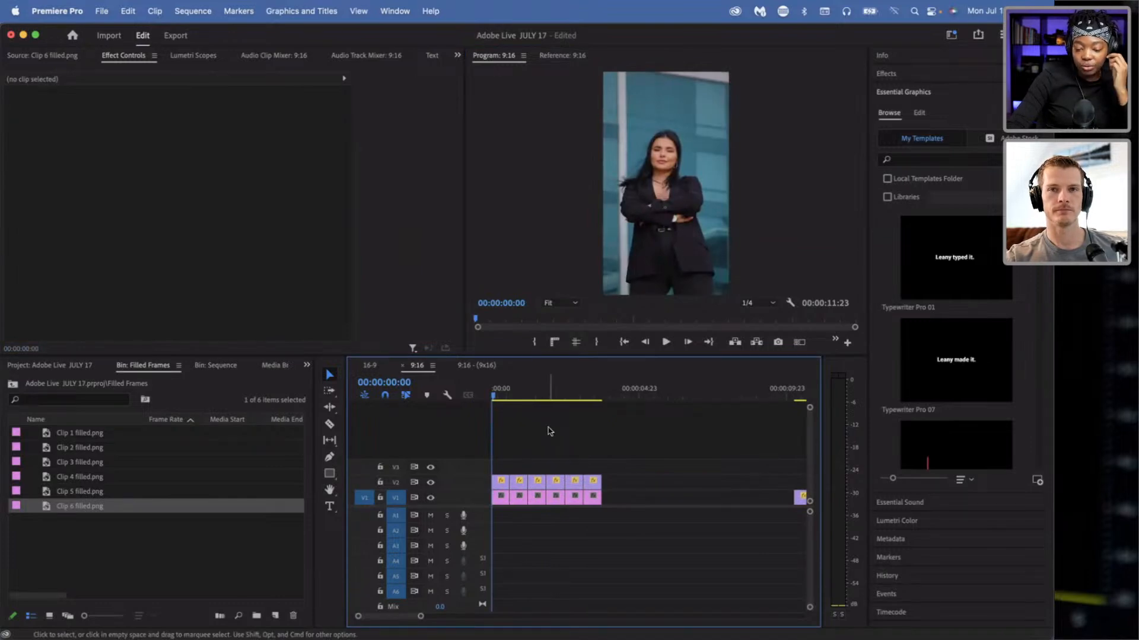
mouse_move(493, 396)
left_mouse_down()
mouse_move(523, 398)
mouse_move(492, 396)
left_mouse_up()
left_click(558, 439)
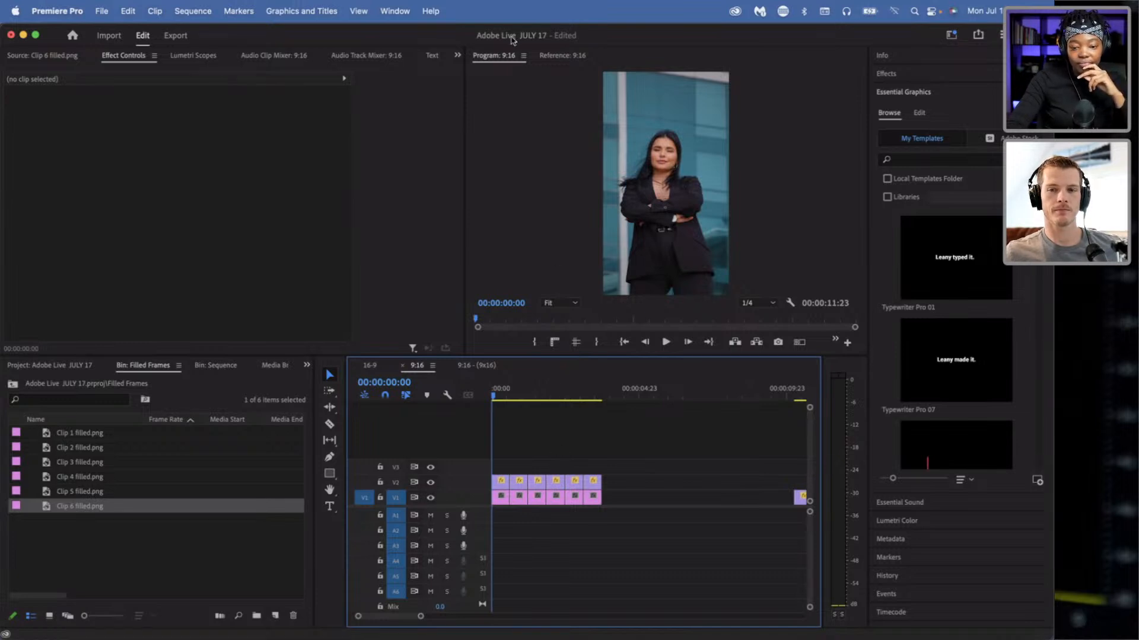
left_click(54, 318)
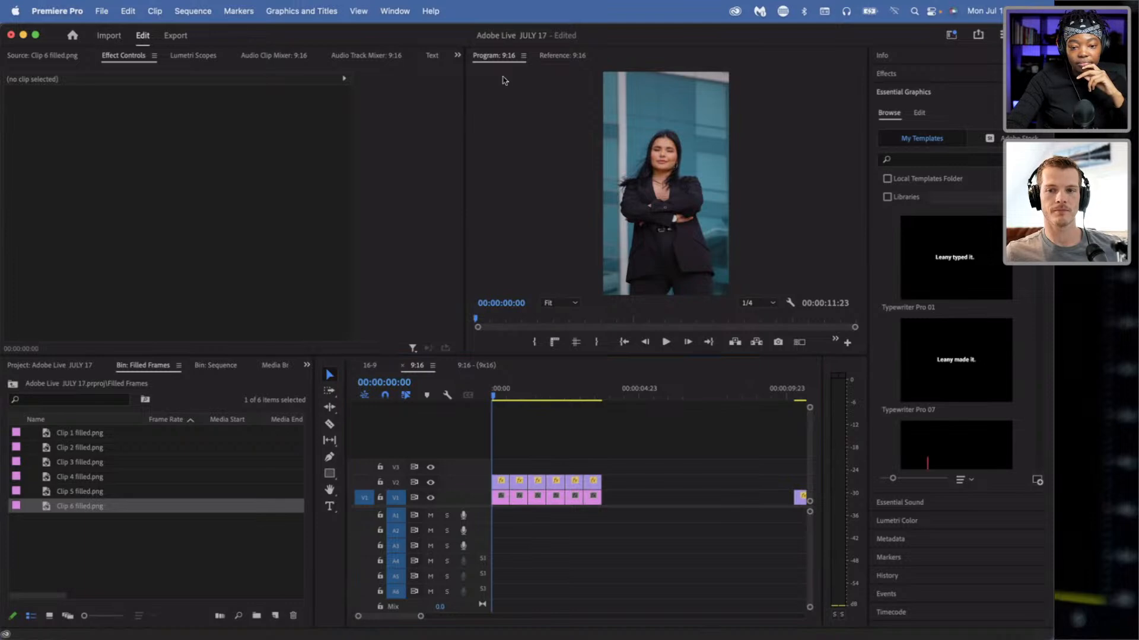
left_click(490, 62)
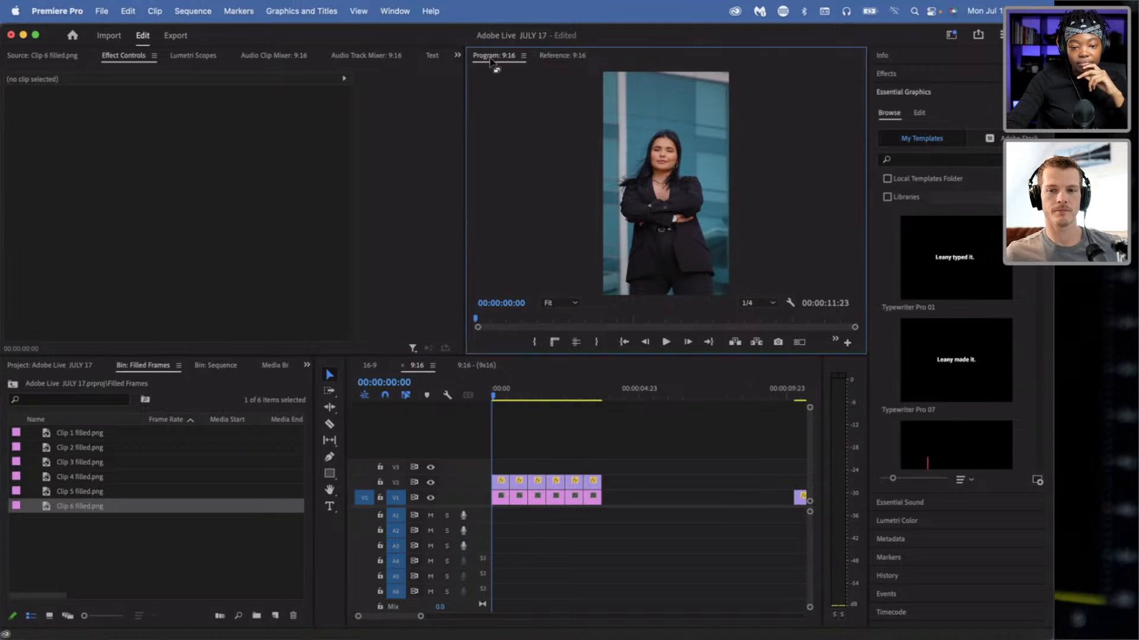
double_click(491, 62)
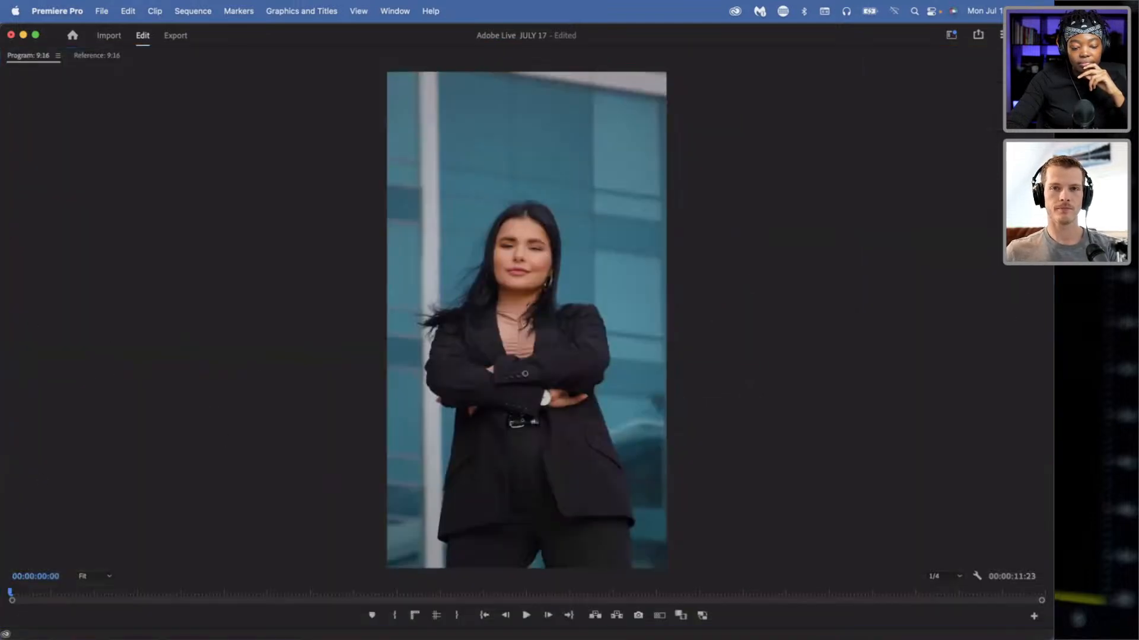
left_click(526, 616)
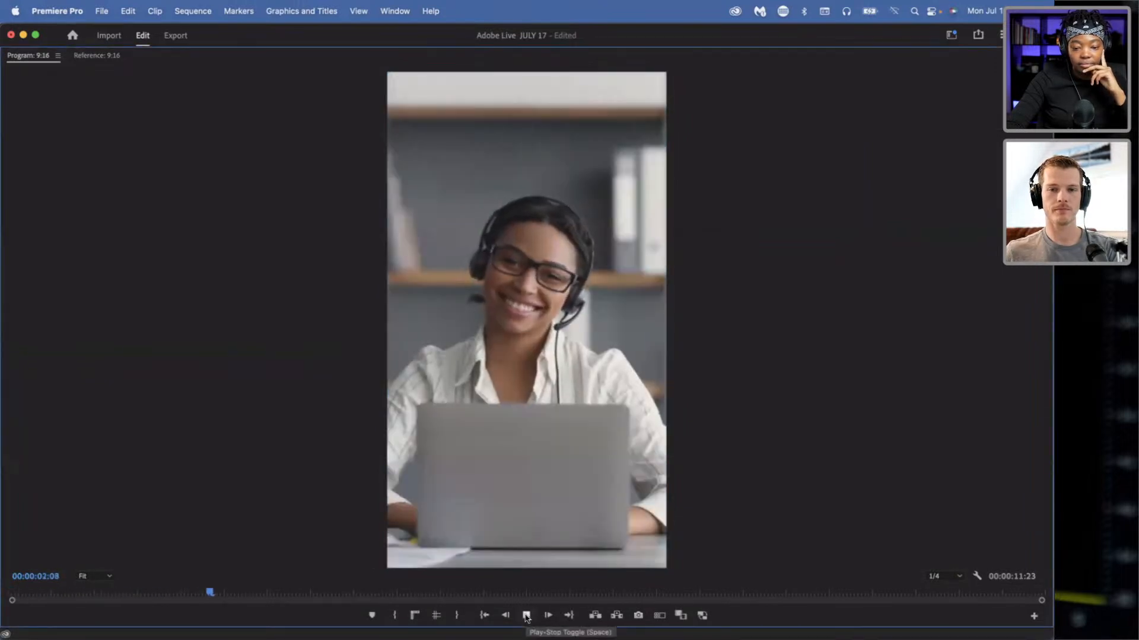
left_click(526, 616)
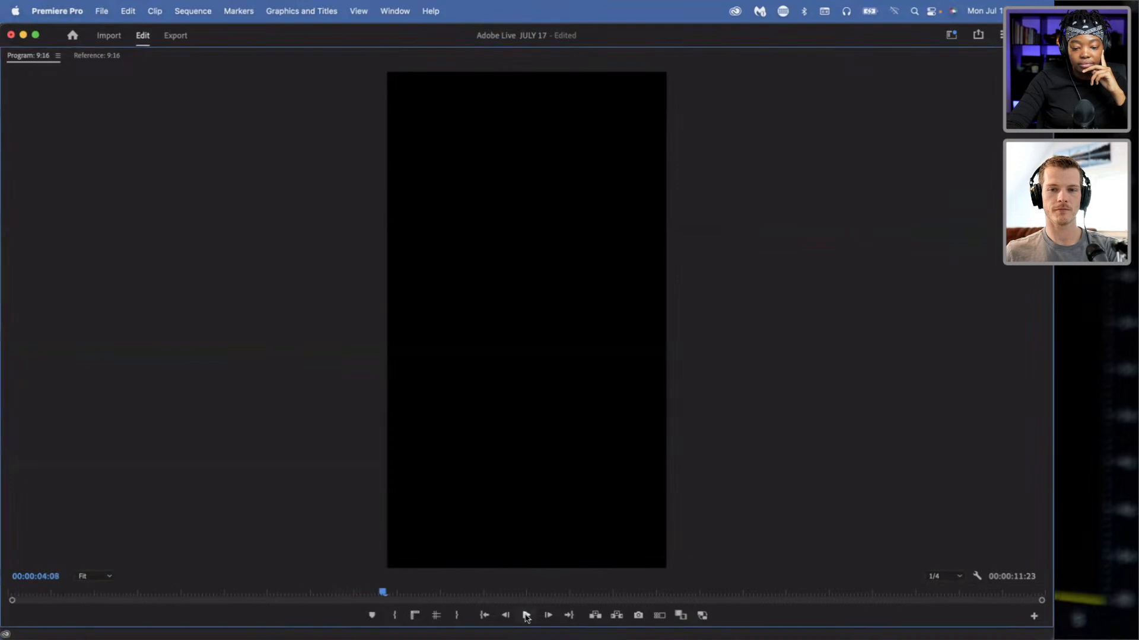
- Hide track V1's output and play the 9:16 sequence from 00:00:00:00 in a maximized Program Monitor to review the masked clips alone
double_click(26, 54)
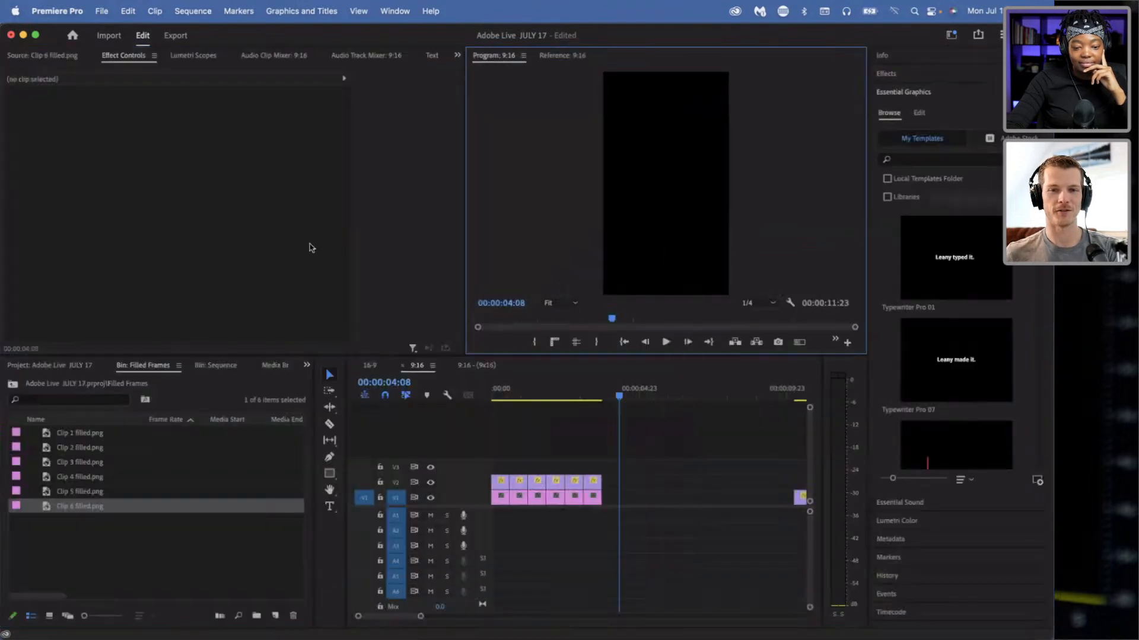
left_click_drag(501, 391, 475, 403)
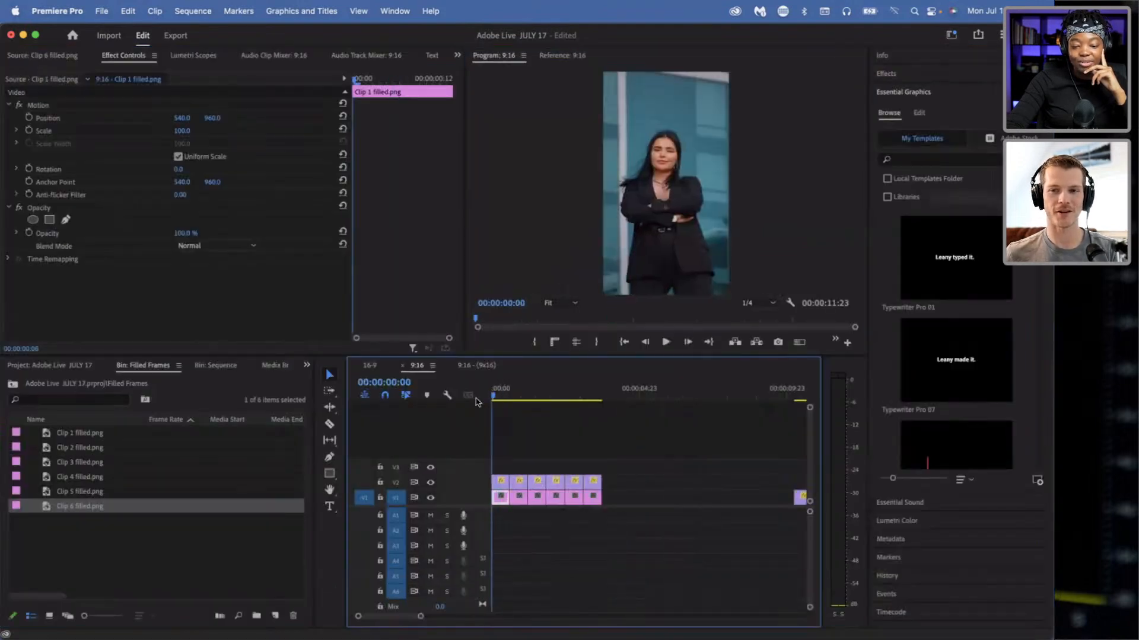
left_click(430, 497)
left_click(486, 62)
double_click(497, 61)
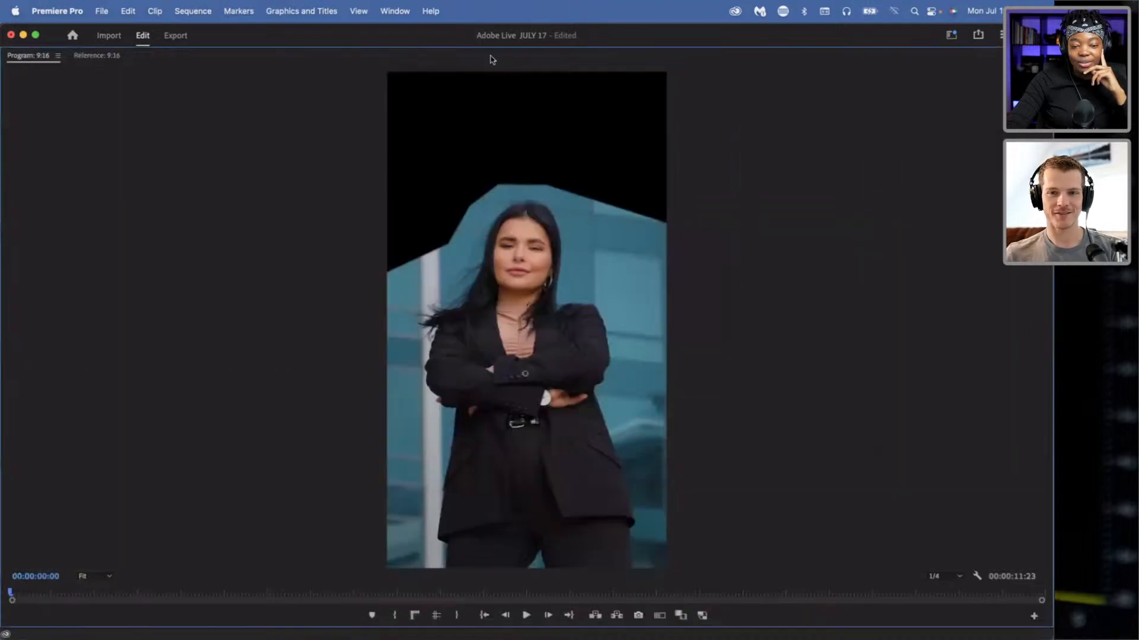
left_click(527, 615)
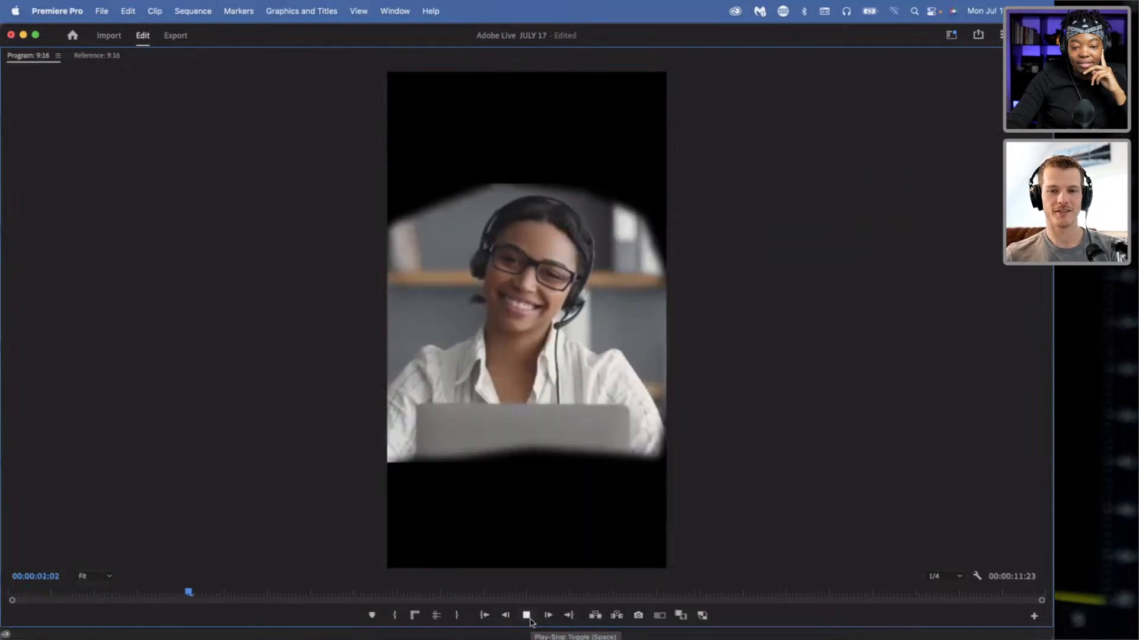
left_click(527, 616)
double_click(30, 57)
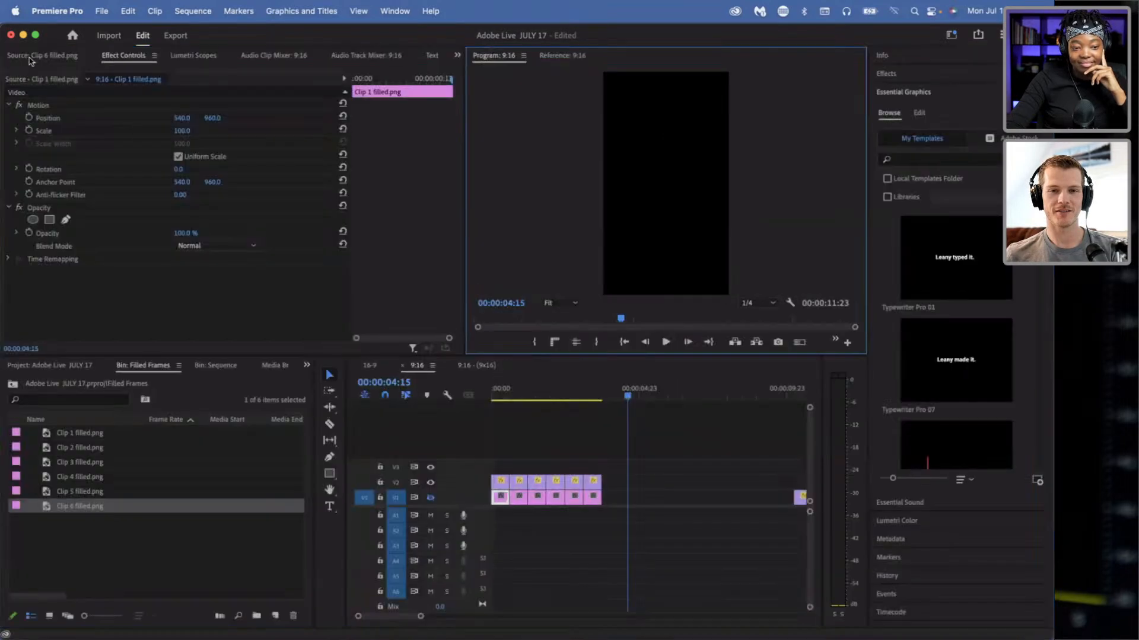
- Re-enable track V1's output at 00:00:00:00, and set the maximized Program Monitor's playback resolution to Full
left_click(583, 397)
left_click_drag(583, 397, 477, 396)
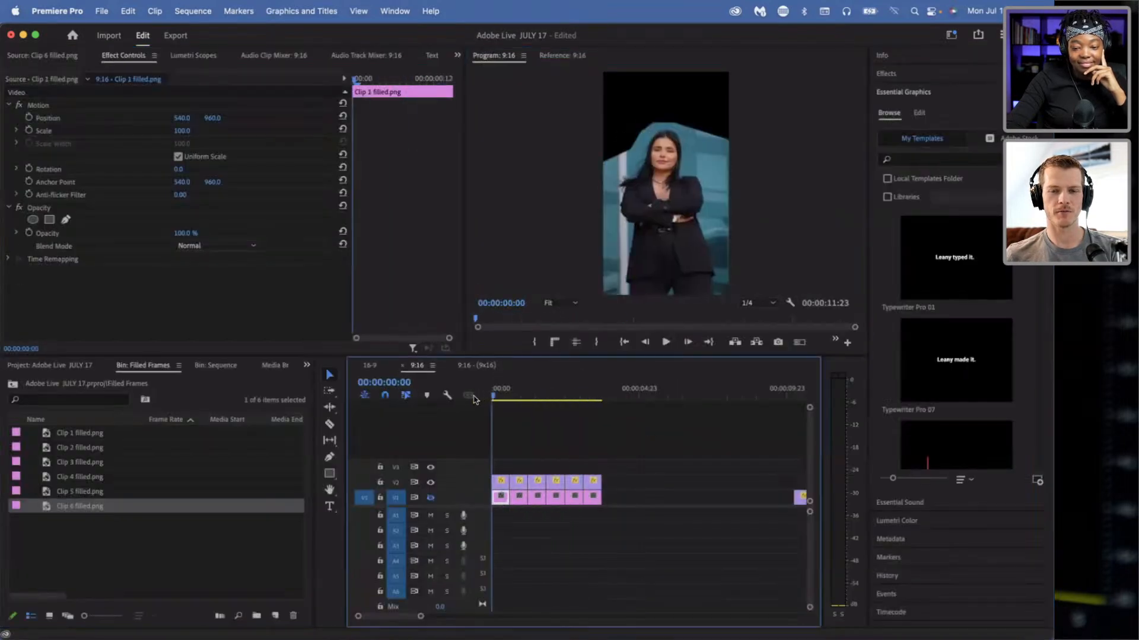
left_click(430, 497)
left_click(489, 57)
double_click(491, 57)
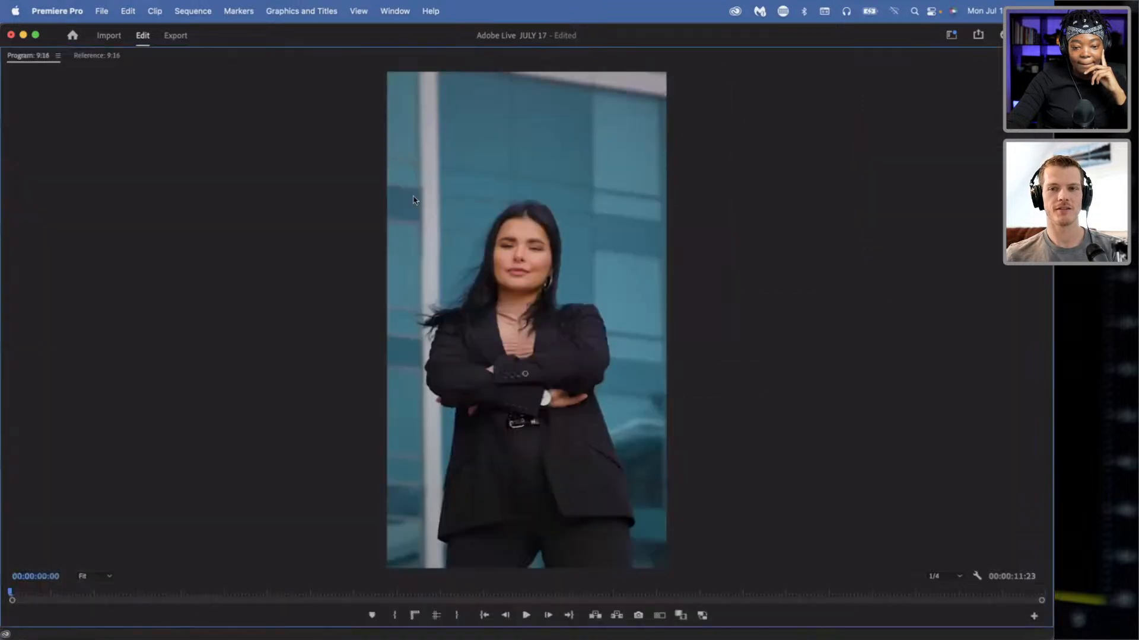
left_click(940, 576)
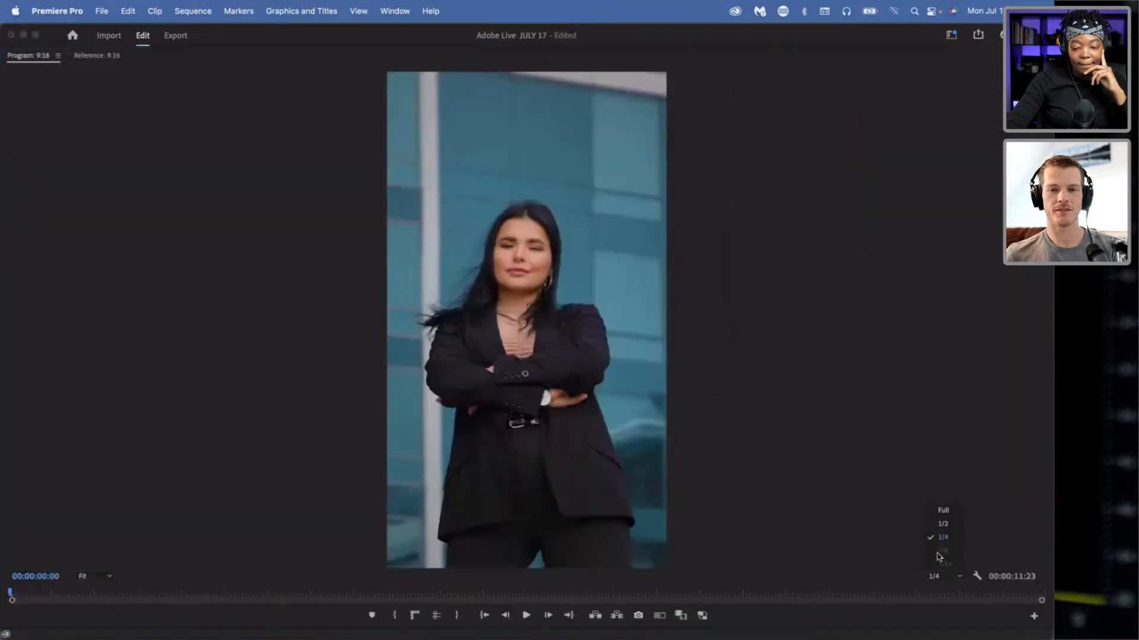
left_click(943, 577)
left_click(937, 511)
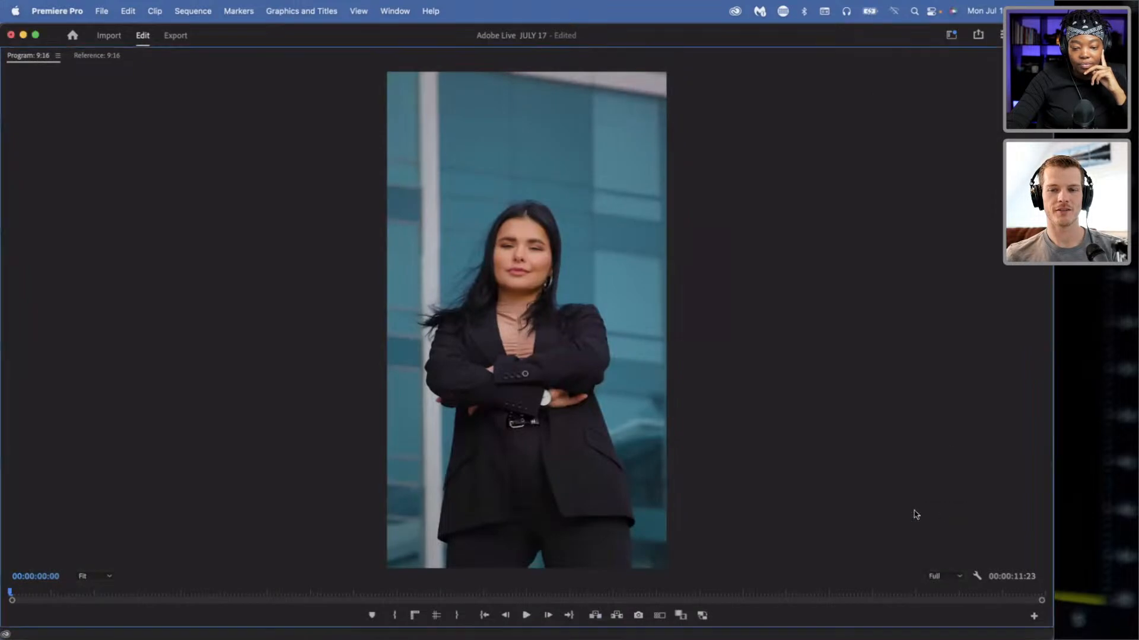
- Play the blended 9:16 sequence at full resolution, restore the workspace layout, and return the playhead to 00:00:00:00 with no clip selected
left_click(526, 617)
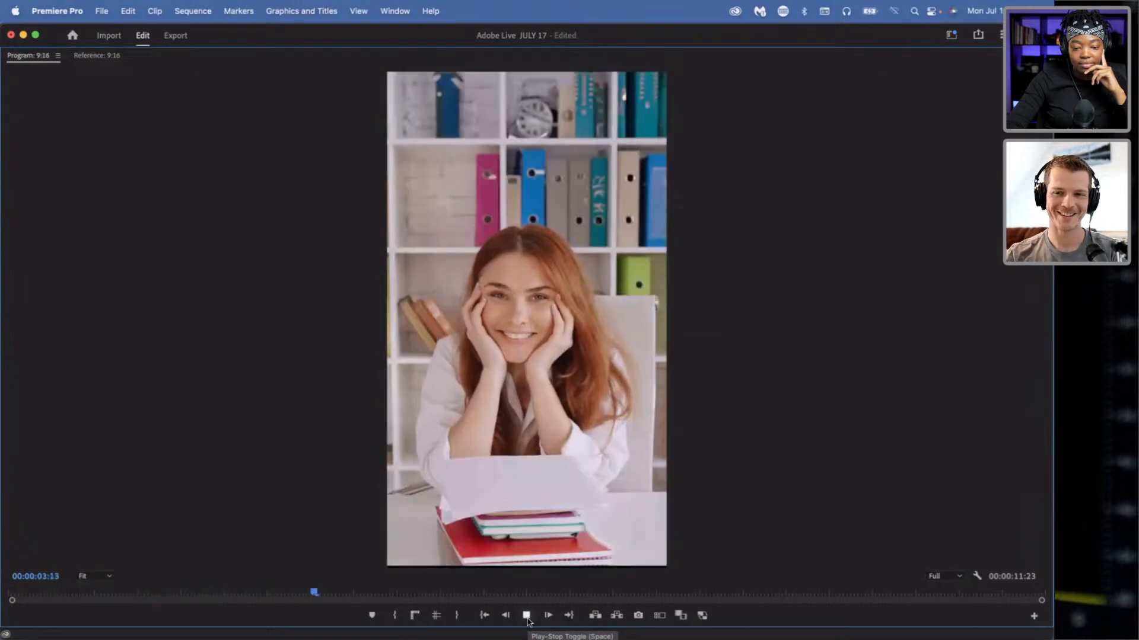
left_click(527, 618)
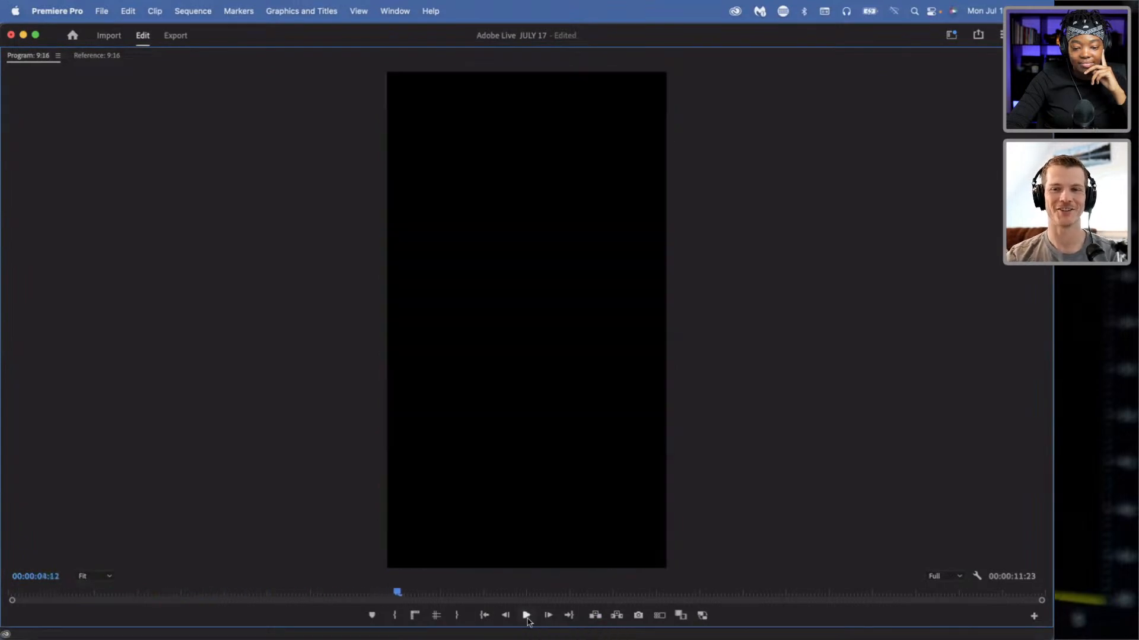
double_click(30, 56)
key("Home")
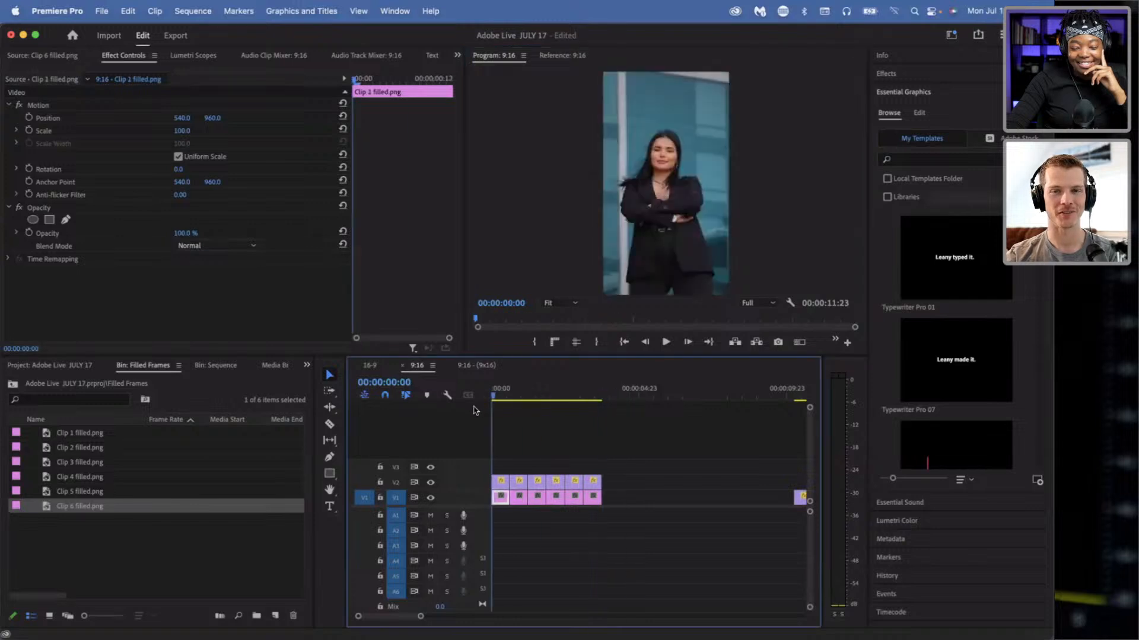
left_click(551, 437)
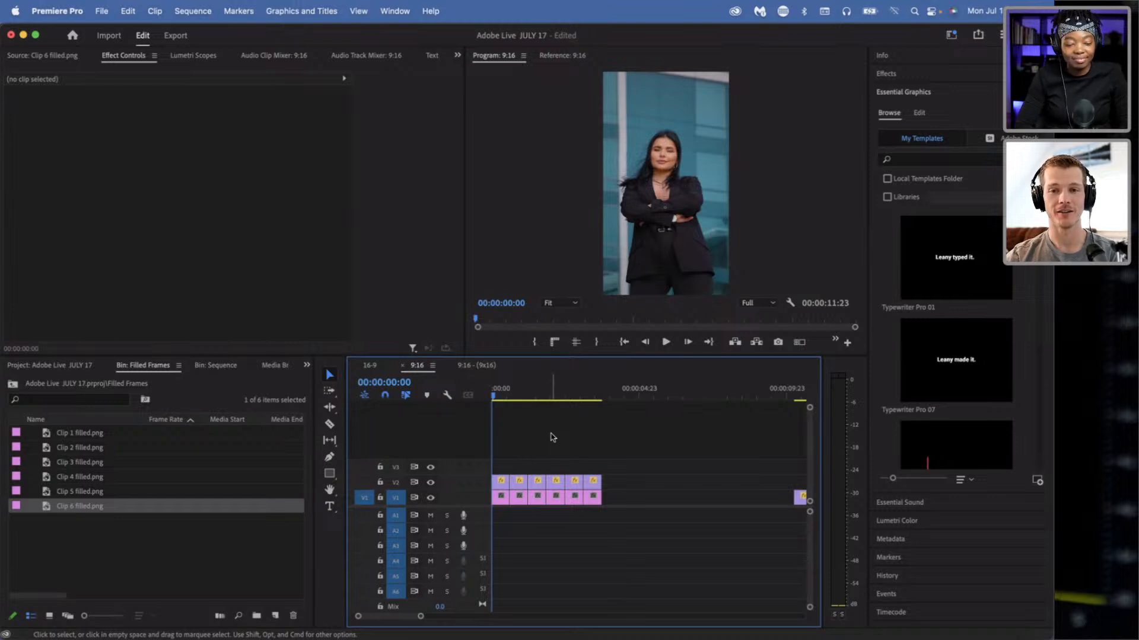
left_click(254, 552)
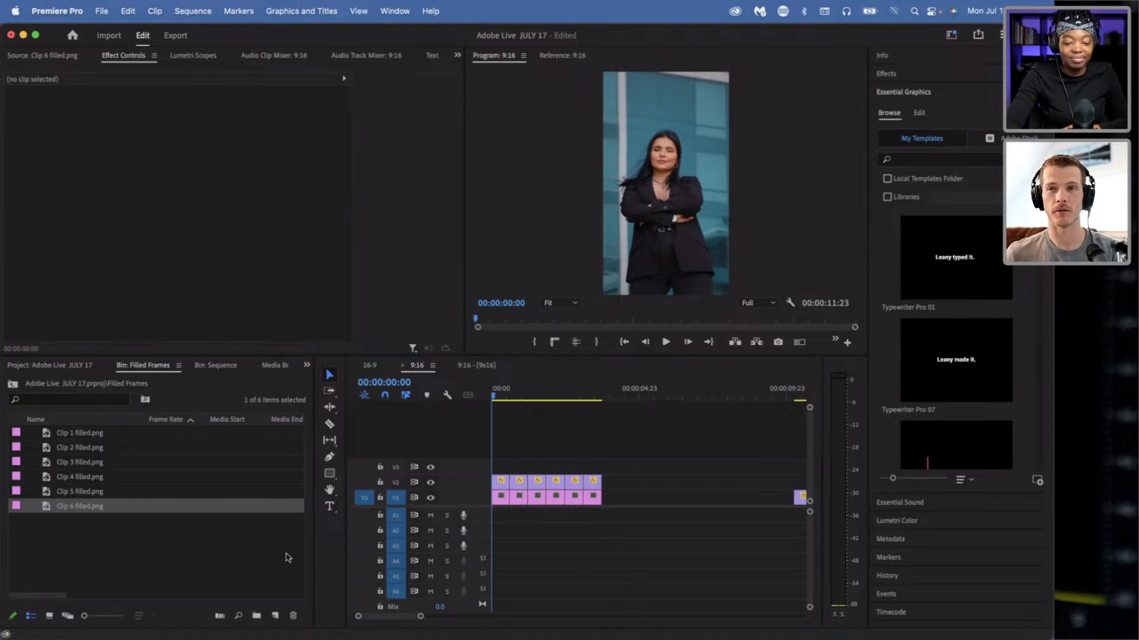
left_click(651, 598)
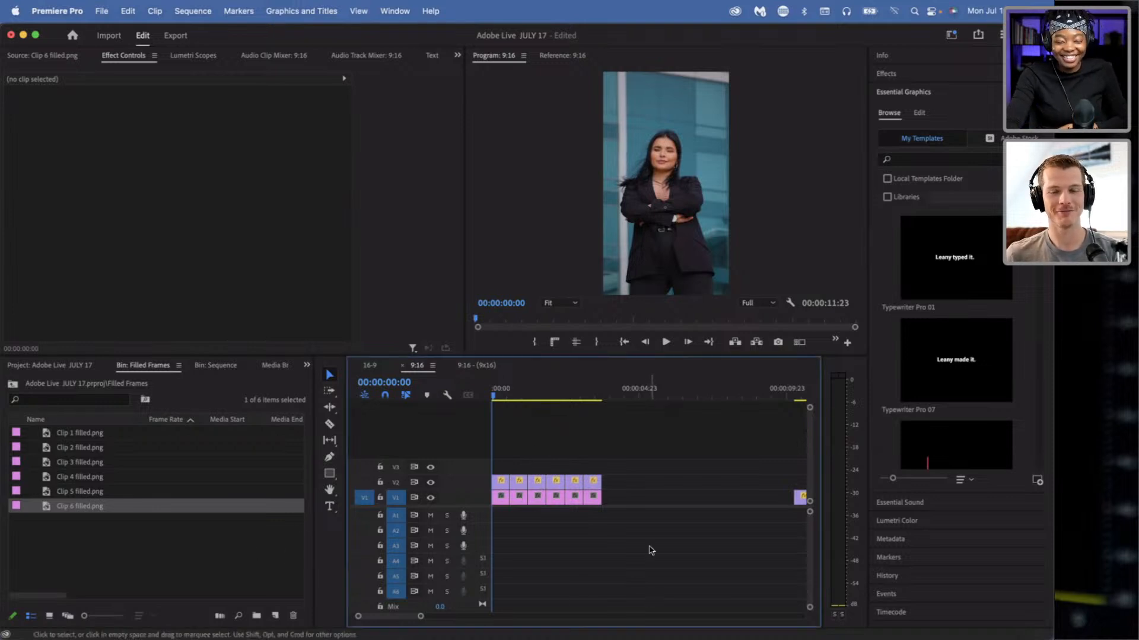